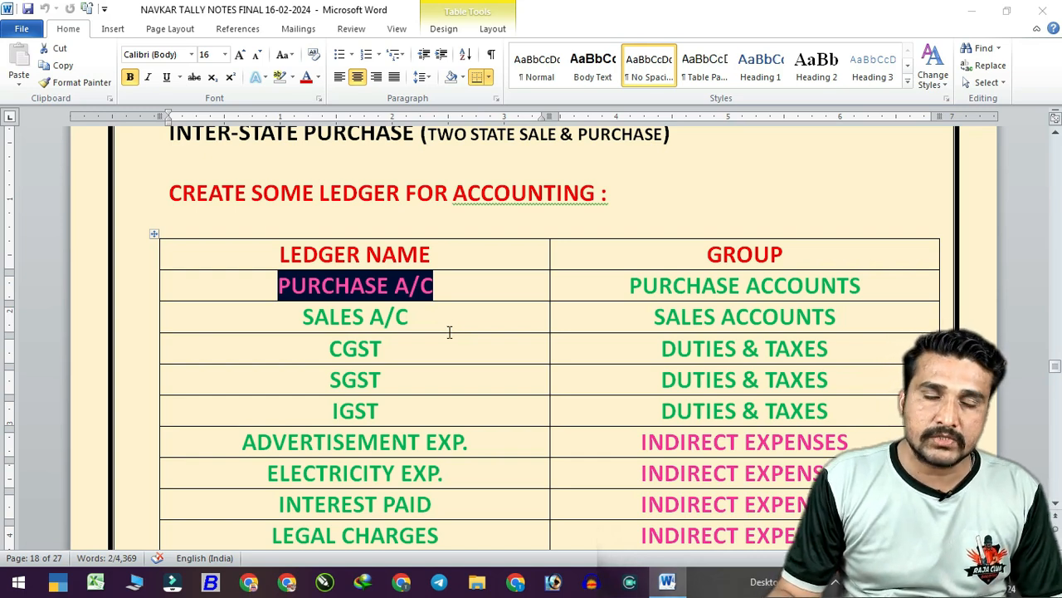
Deselect PURCHASE A/C in the Word ledger notes and minimise Word to show the desktop.
left_click(445, 330)
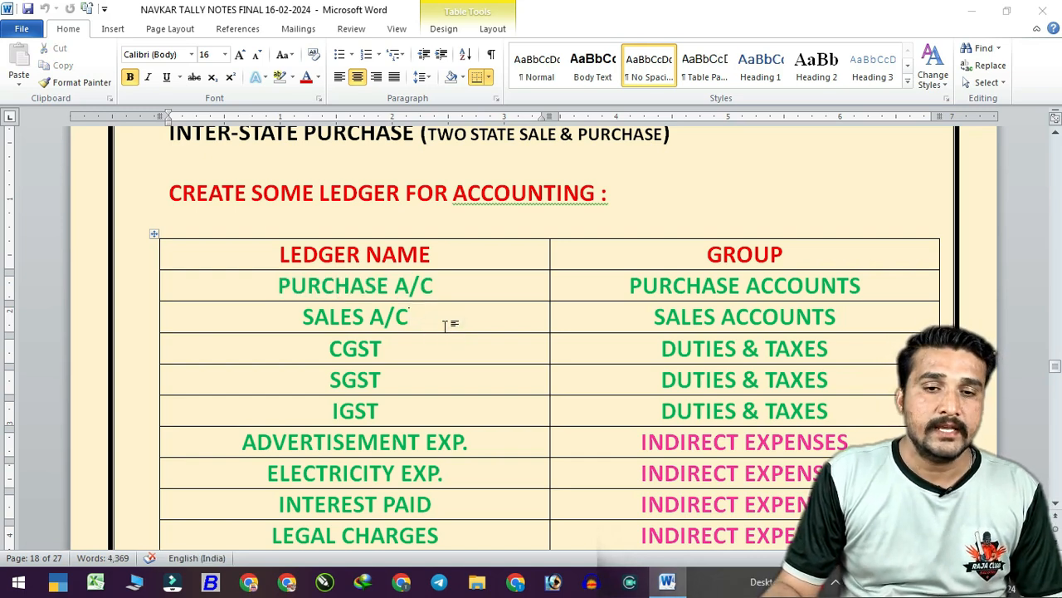
scroll(425, 321, "down", 1)
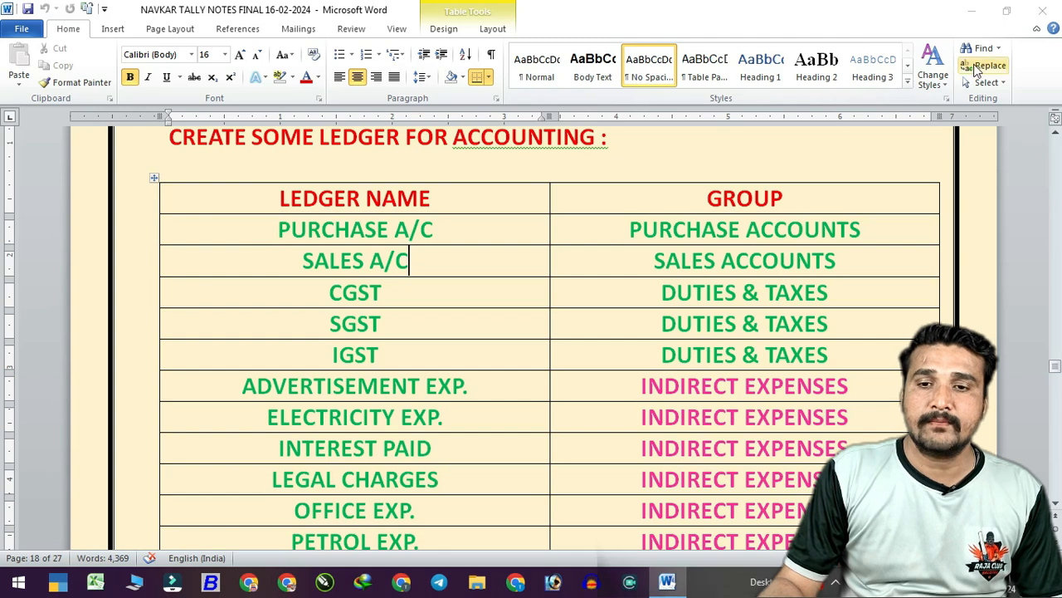
left_click(984, 26)
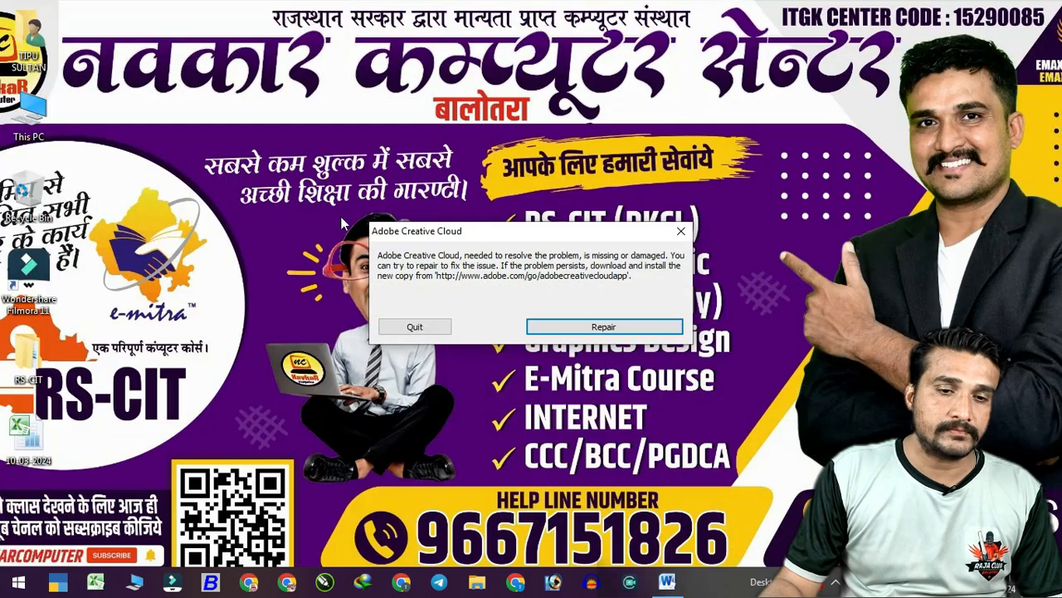
Quit the Adobe Creative Cloud error and launch TallyPrime from the taskbar.
left_click(436, 329)
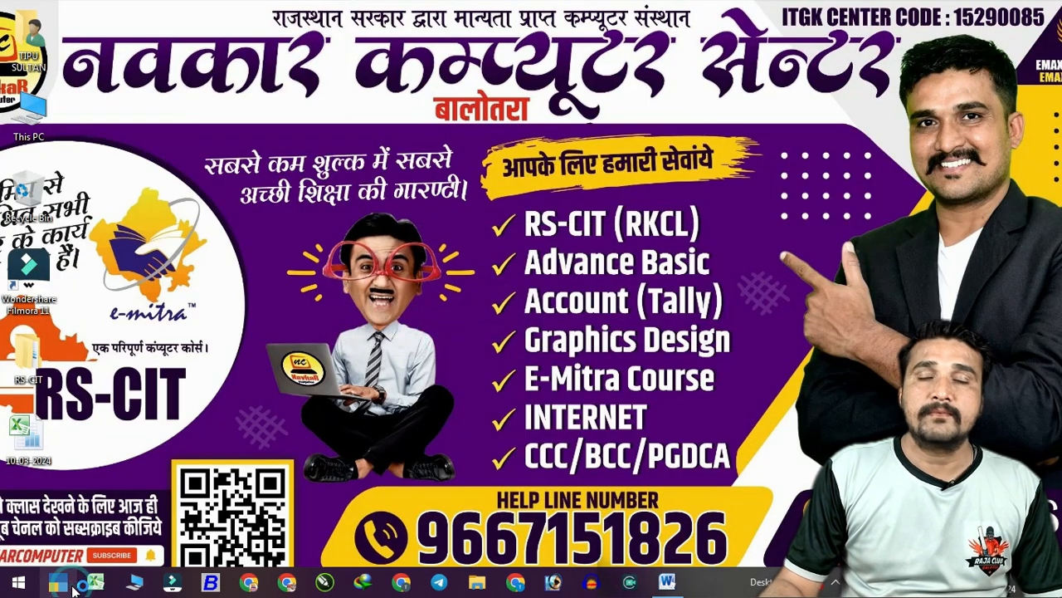
left_click(73, 586)
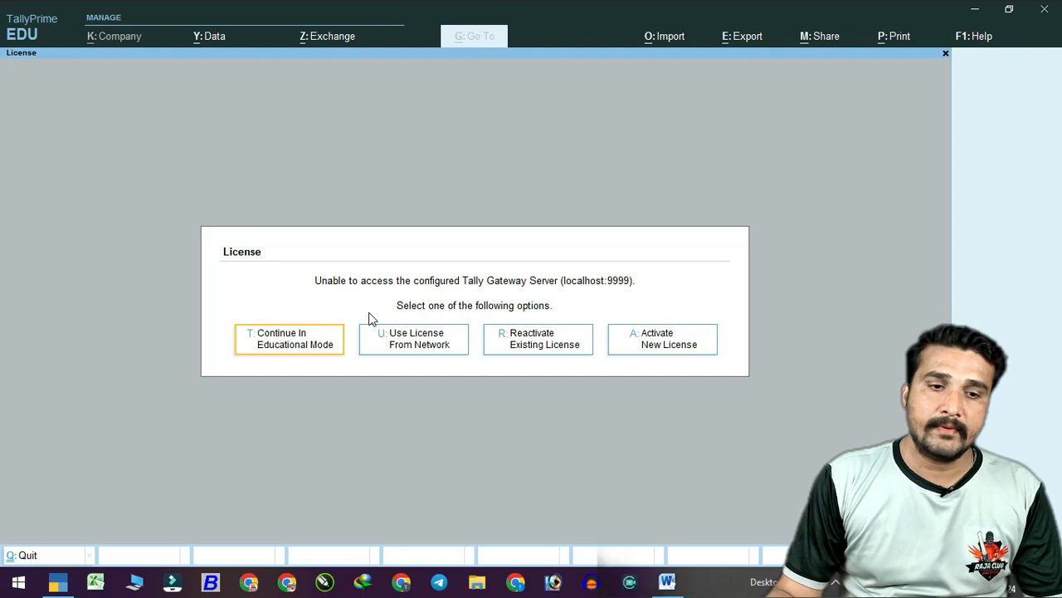
Continue in Educational Mode and open NAVKAR ELECTRONICS BLT from D:\TALLY PRIME 2024.
left_click(323, 346)
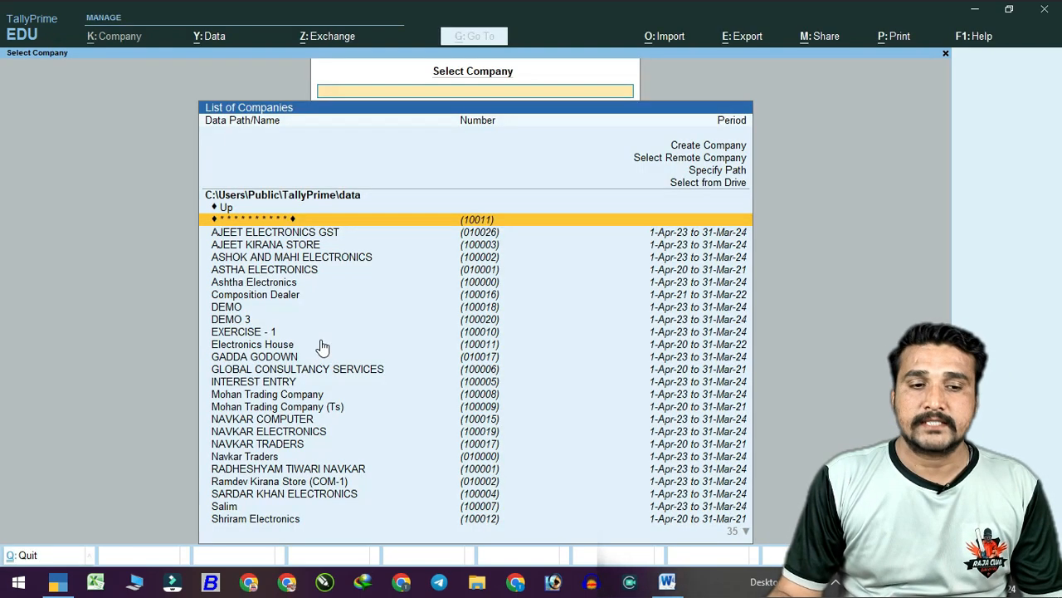
left_click(727, 183)
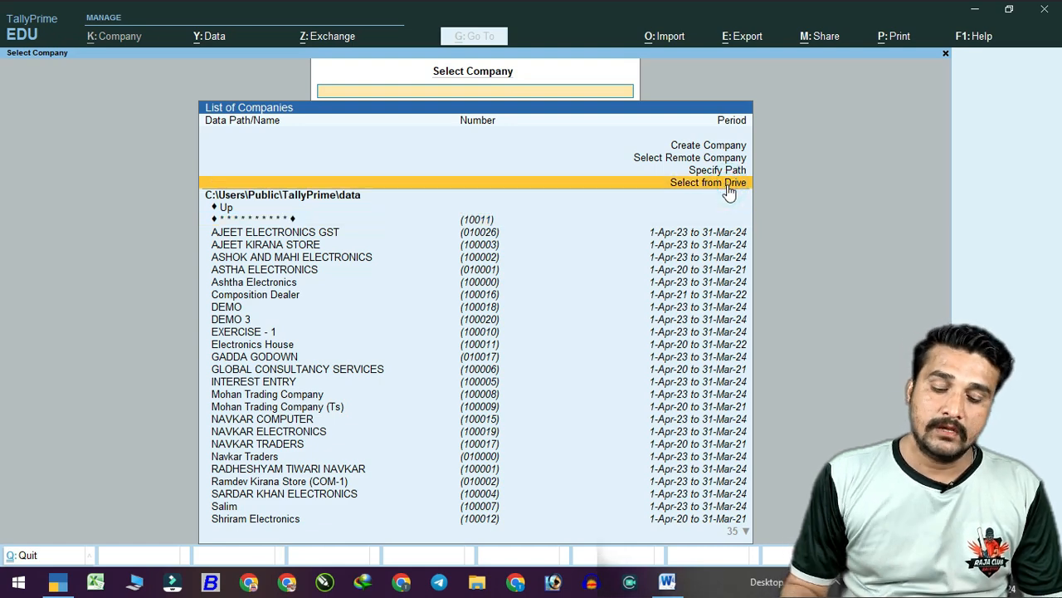
key("Down")
key("Down")
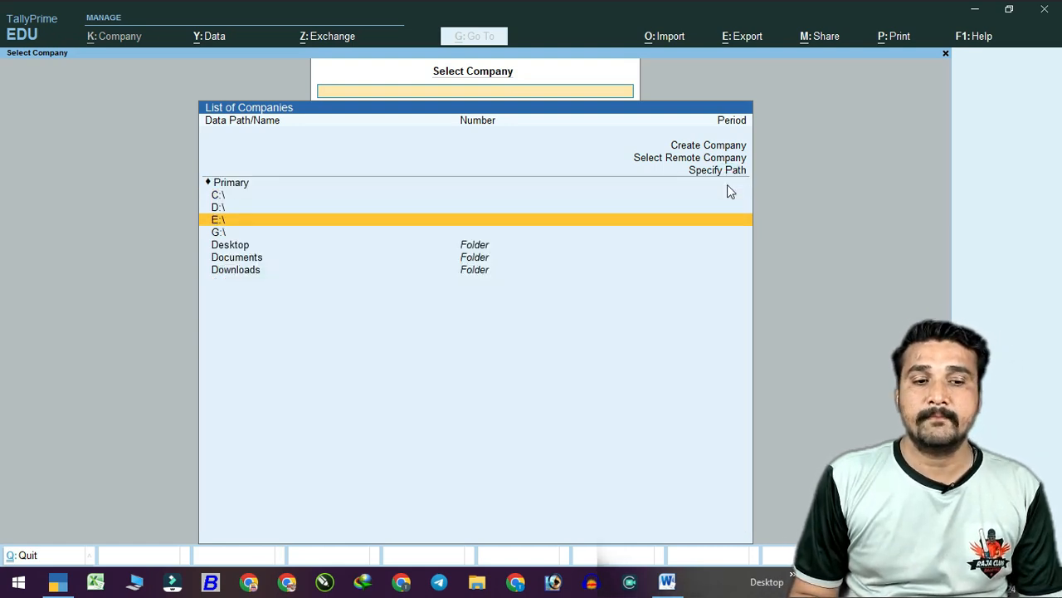
key("Up")
key("Return")
type("taly")
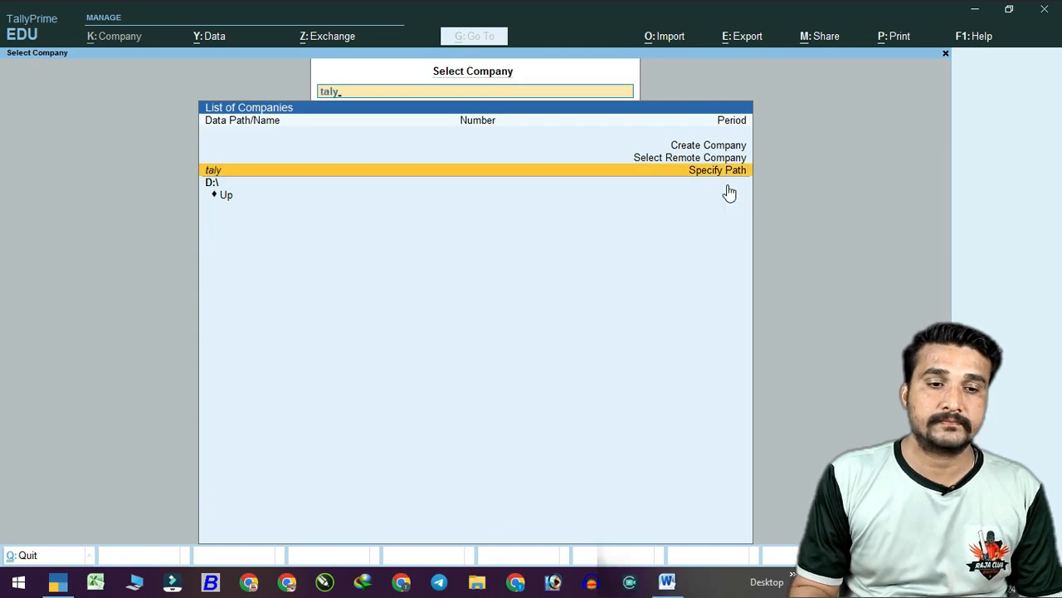
key("BackSpace")
key("Down")
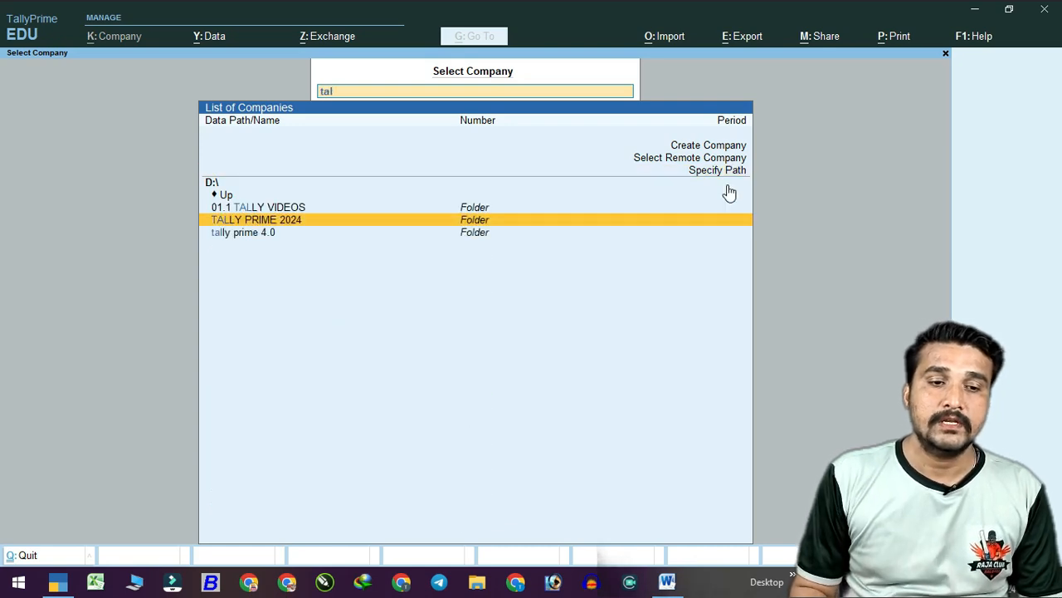
key("Return")
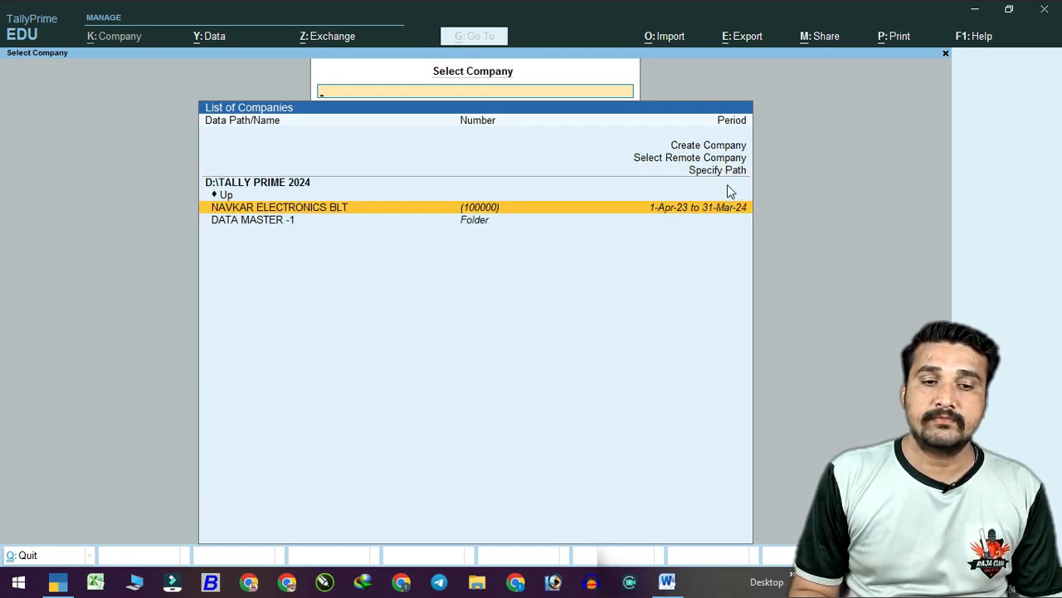
key("Return")
Log in to the company with the username and account password.
type("t")
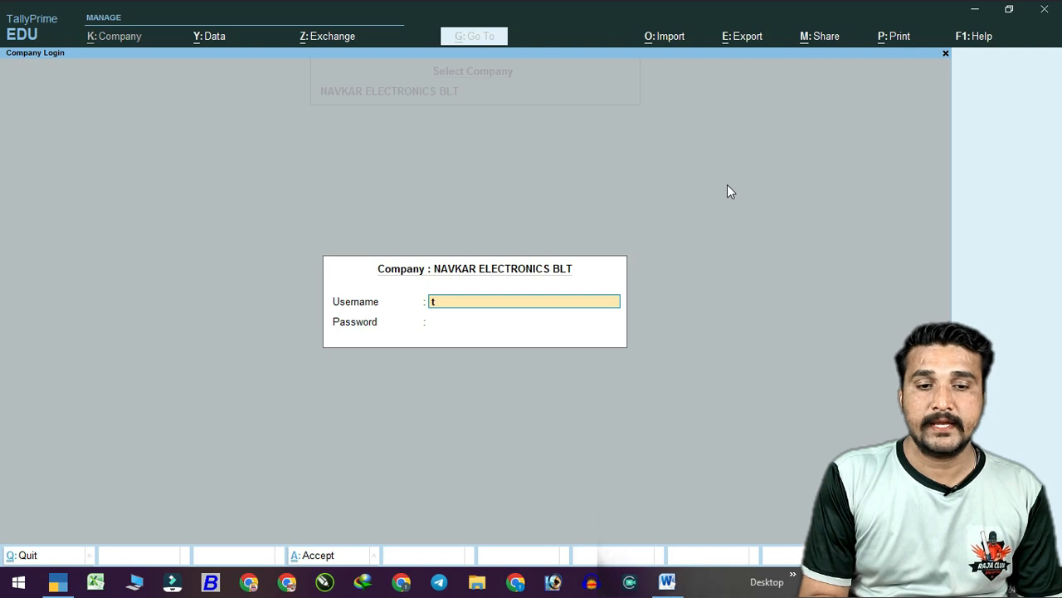
type("s")
key("Return")
type("***")
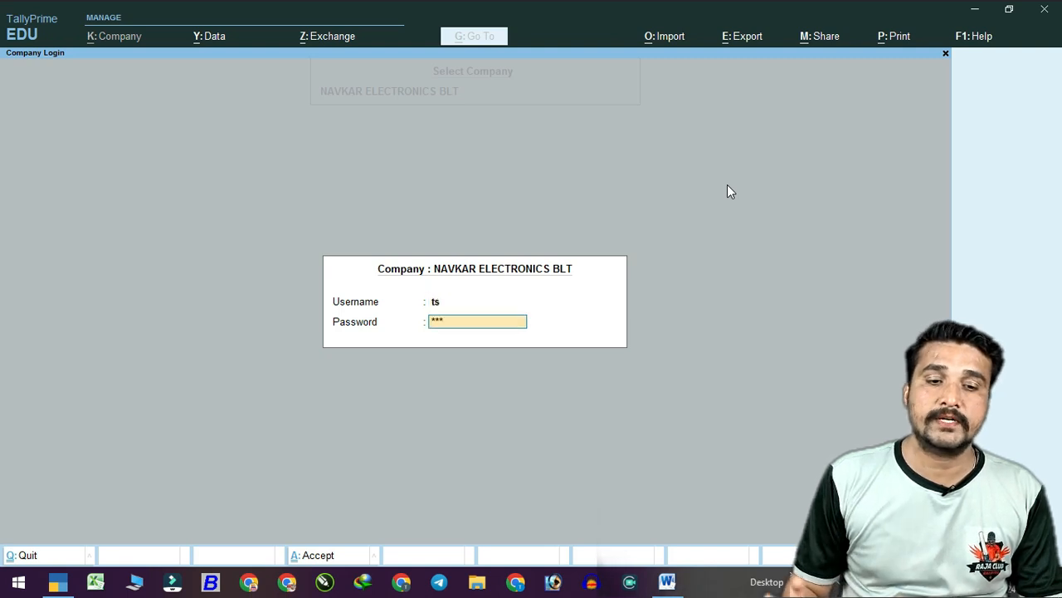
key("Return")
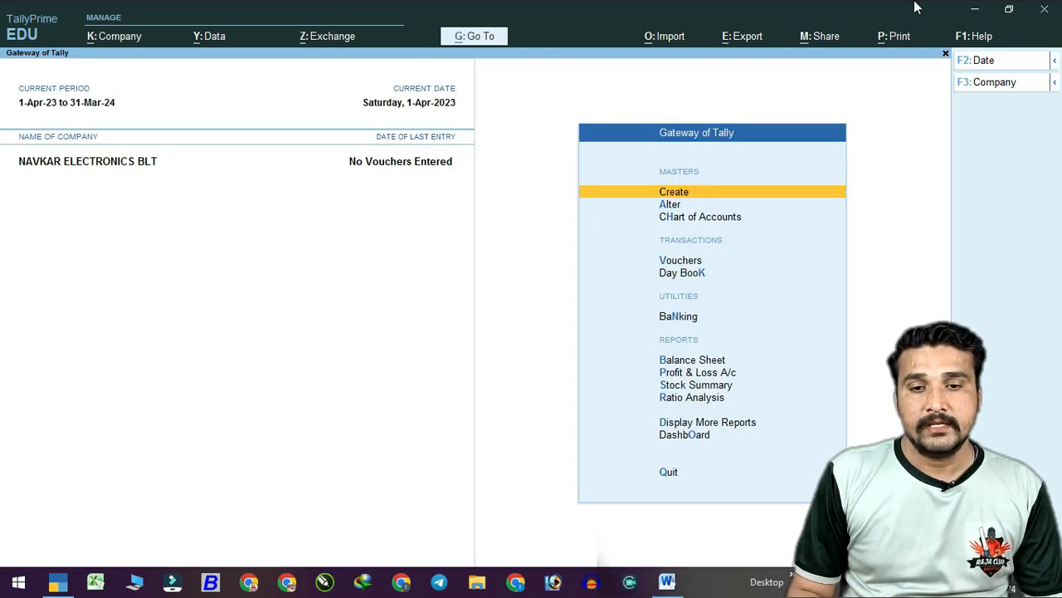
Review the existing ledger list under Alter > Ledger, then return to Gateway of Tally.
key("Down")
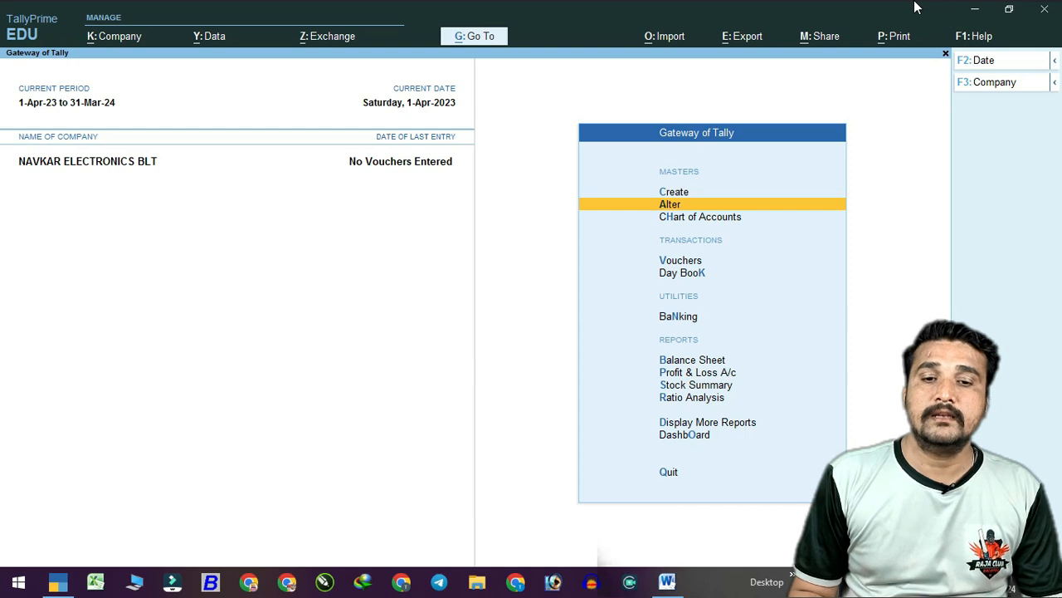
key("Return")
key("Down")
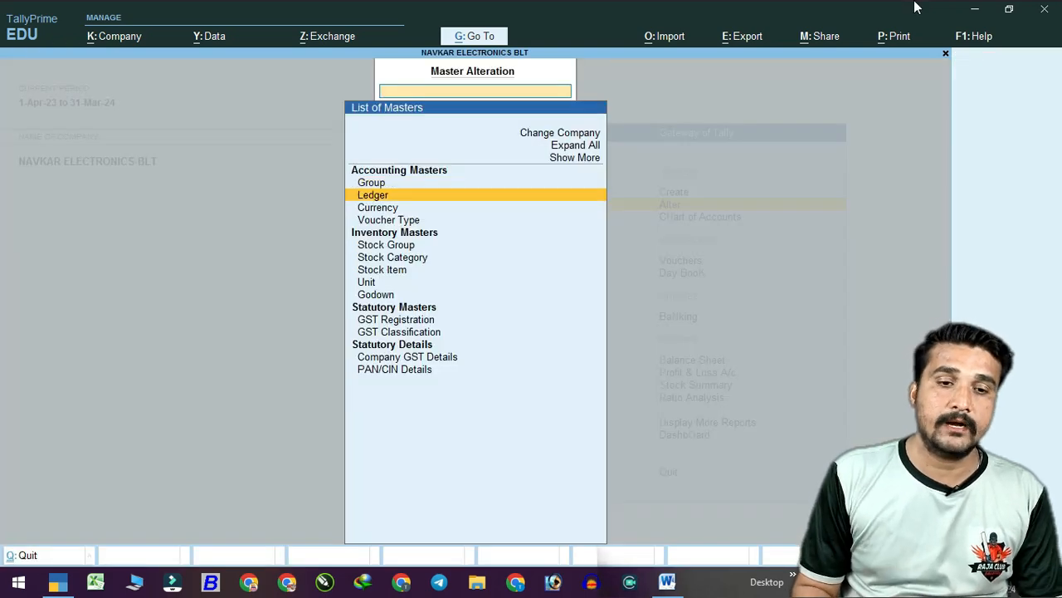
key("Return")
type("pu")
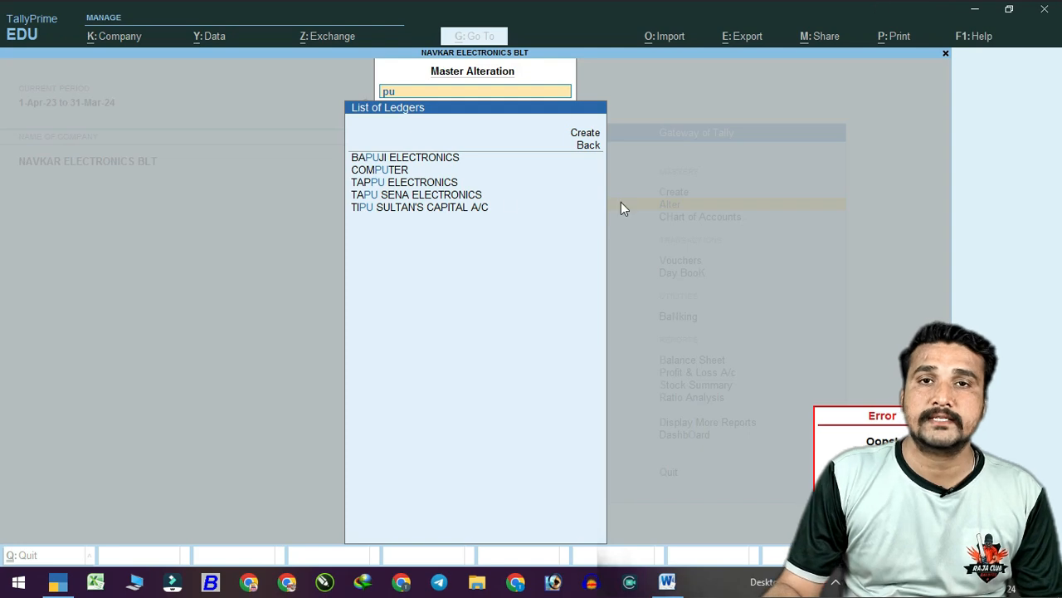
key("BackSpace")
key("BackSpace")
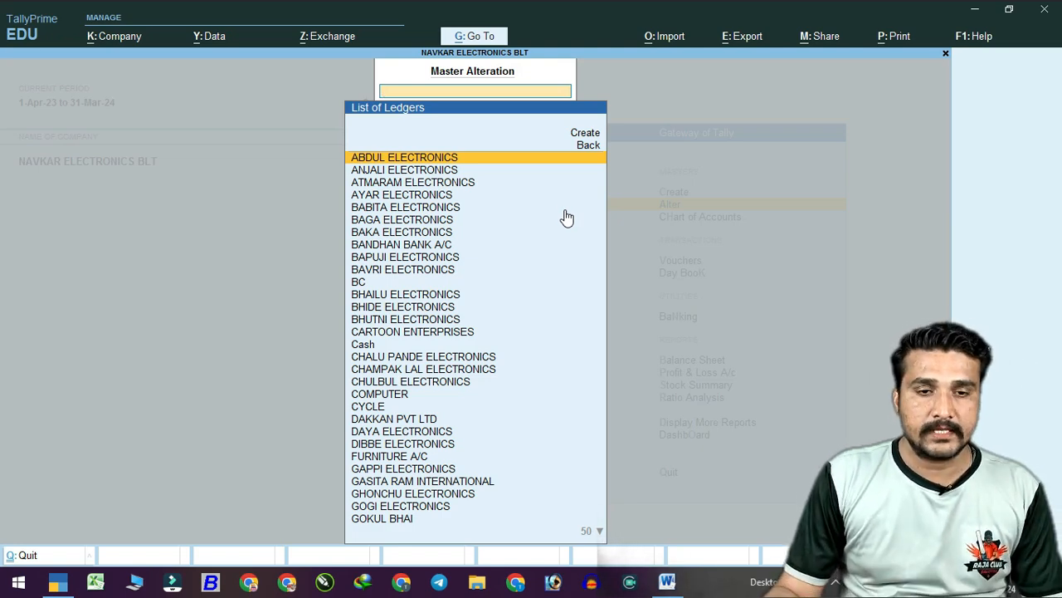
key("Escape")
key("Escape")
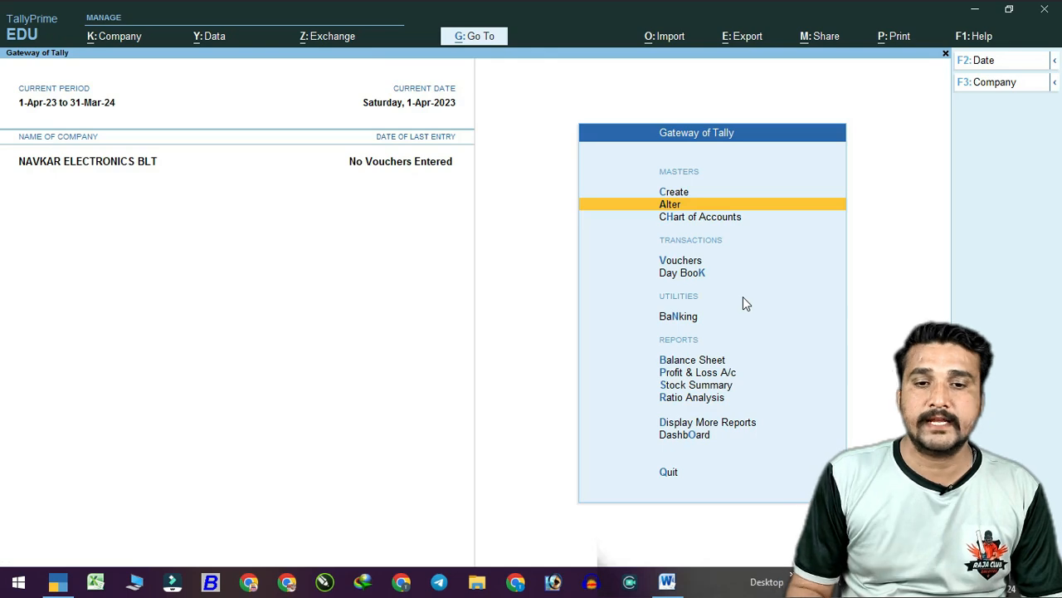
Go to Create and select Ledger in the masters list.
key("Up")
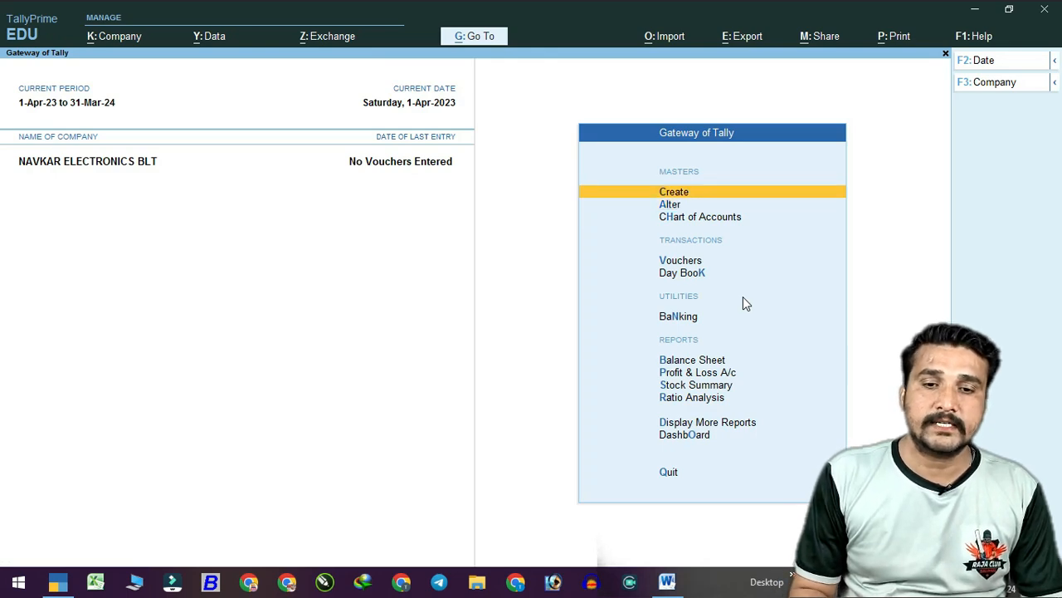
key("Return")
key("Down")
Name a new ledger Purchase A/c and place it under Purchase Accounts.
key("Return")
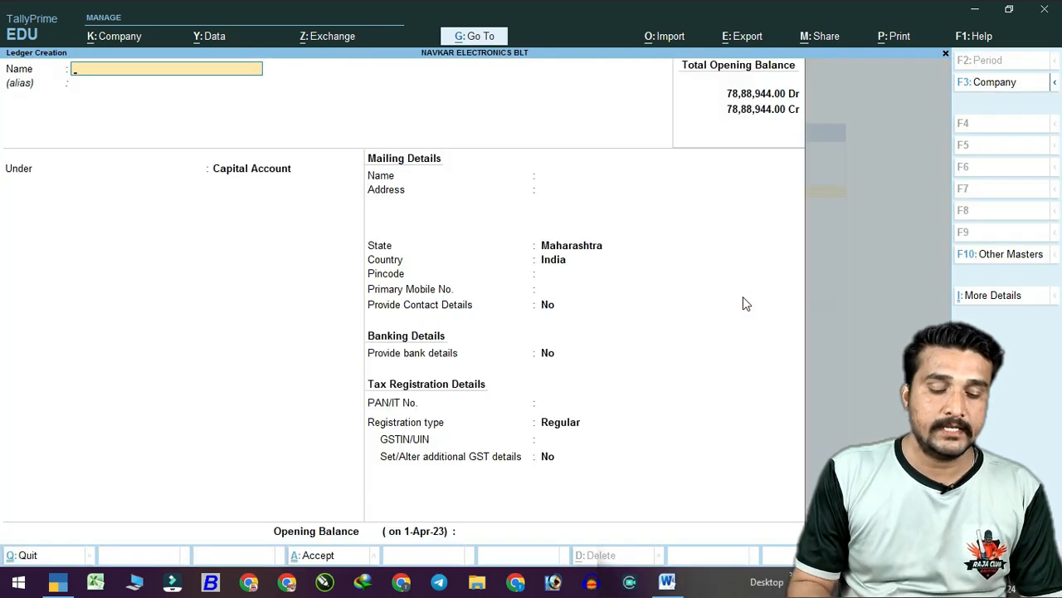
type("Purchase A/c")
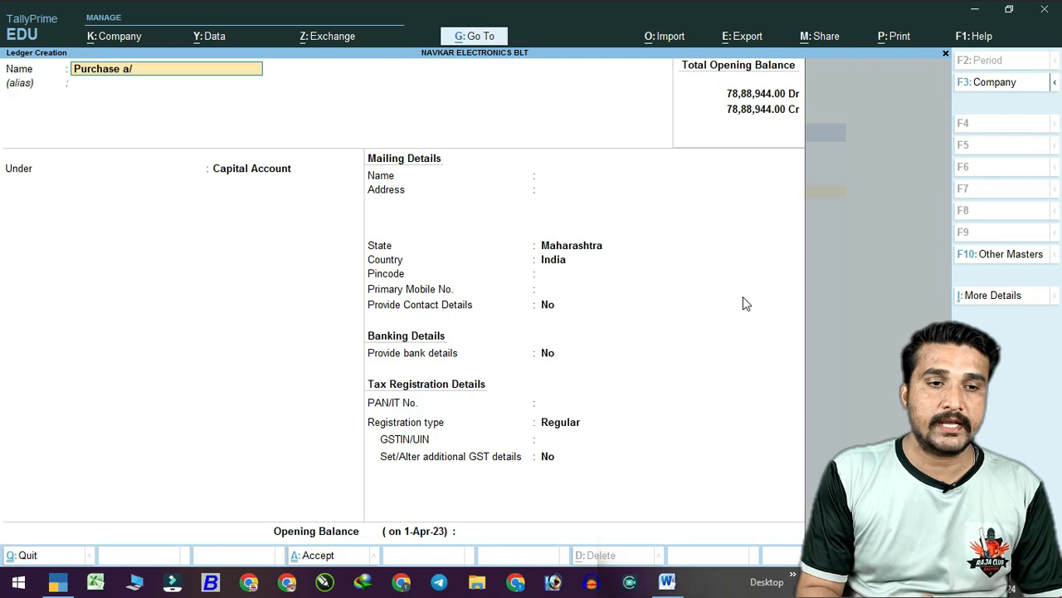
key("Return")
key("Return")
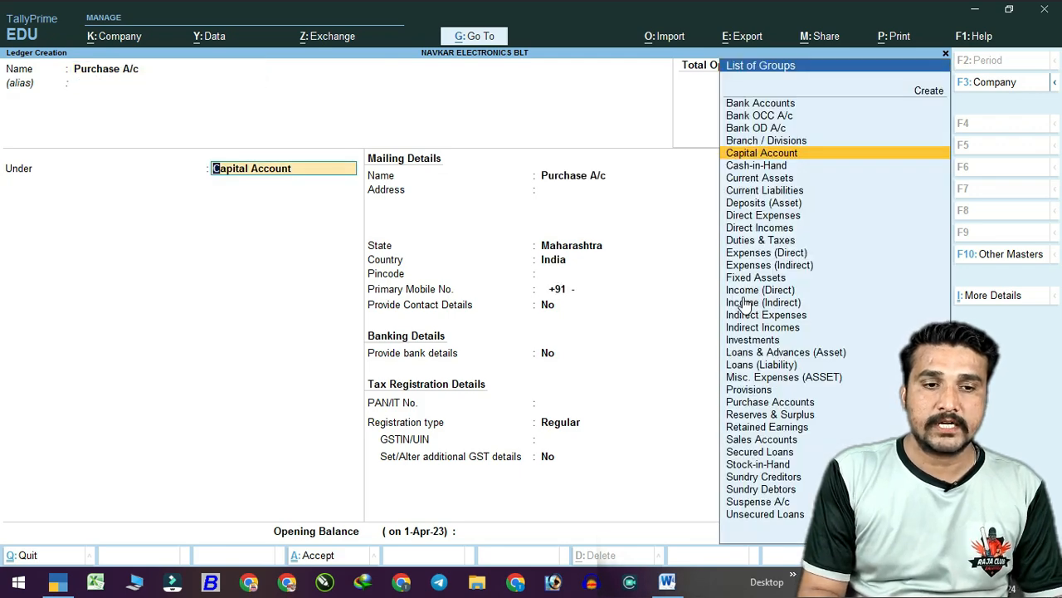
type("Pur")
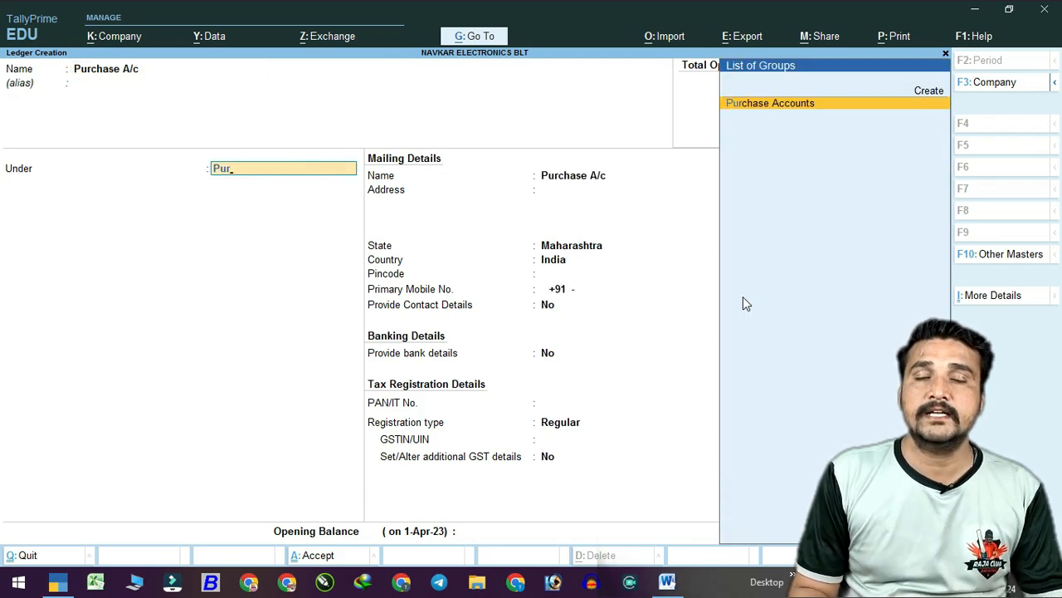
key("Return")
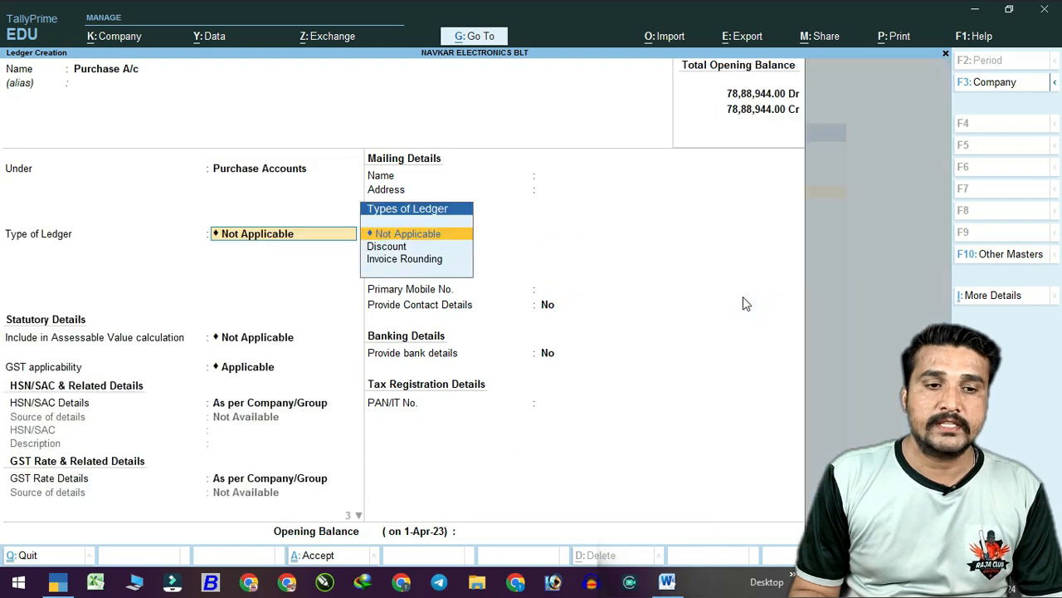
Keep GST Applicable with HSN/SAC and rate As per Company/Group, and set supply type Goods.
key("Return")
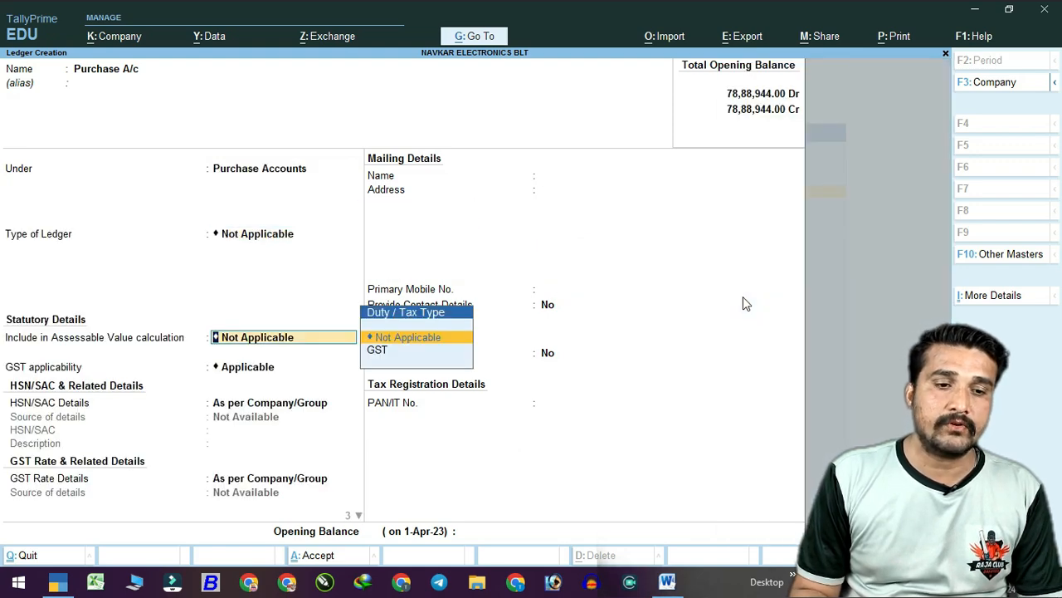
key("Return")
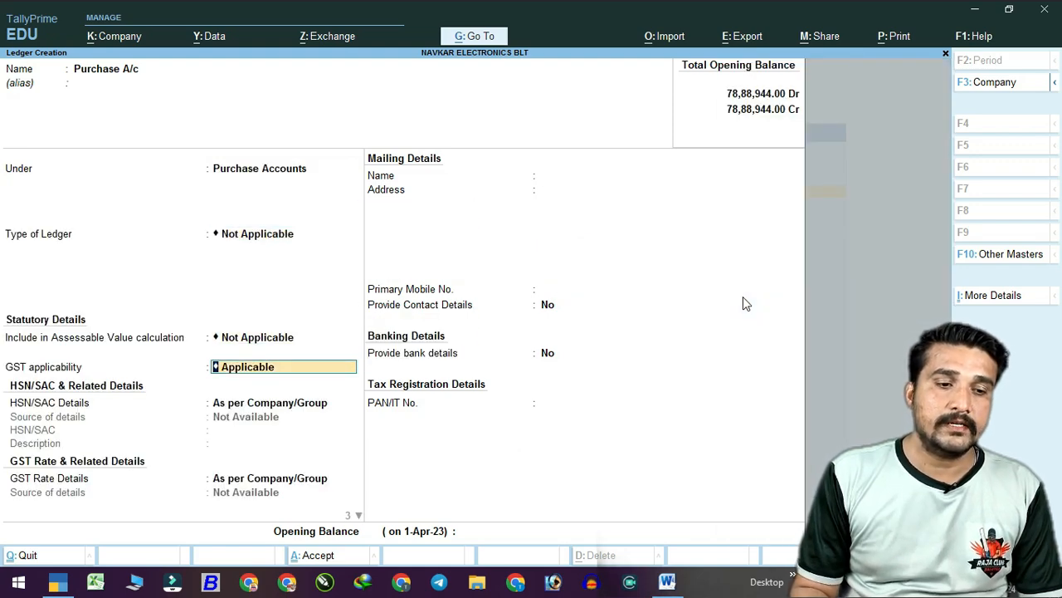
key("Return")
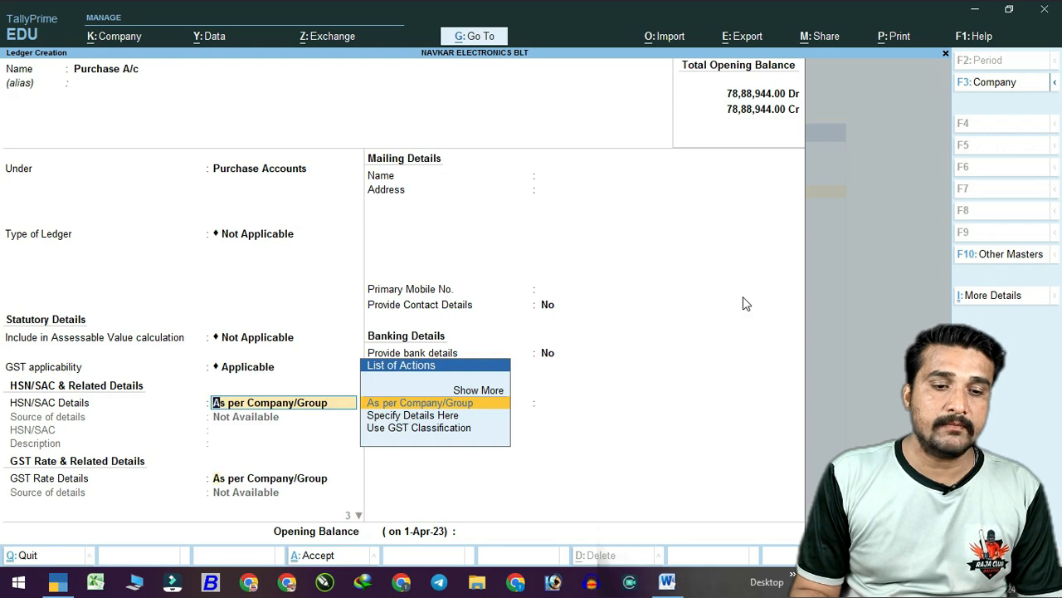
key("Return")
key("Return")
key("Up")
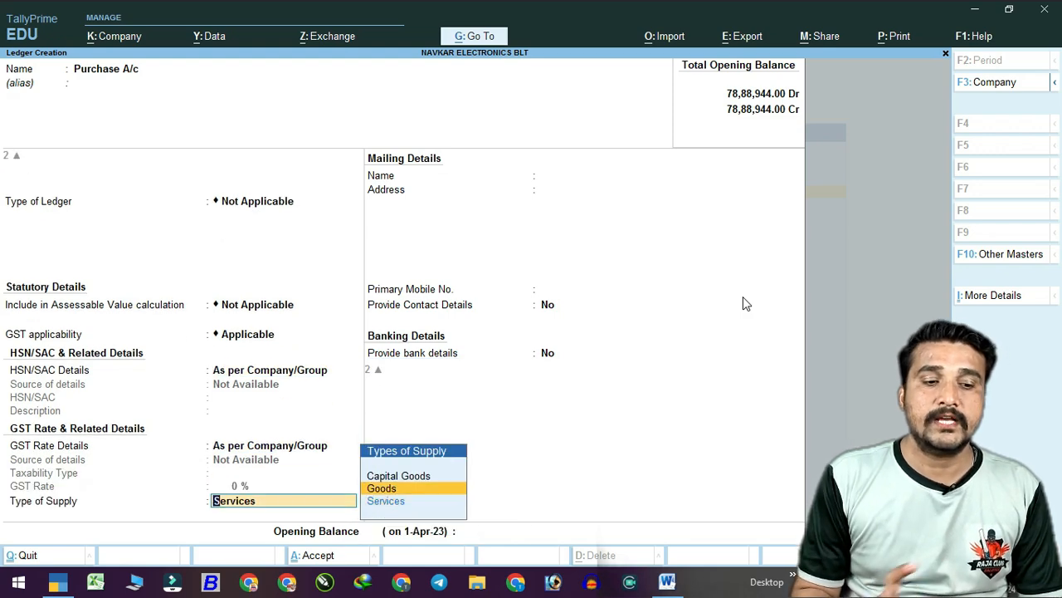
key("Return")
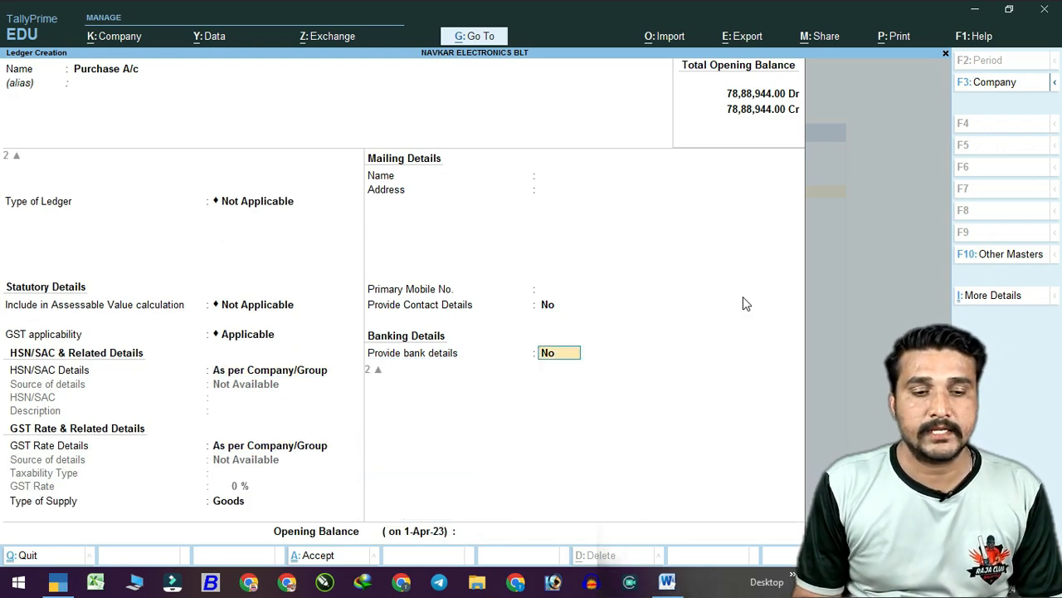
key("Return")
key("Return")
key("Return")
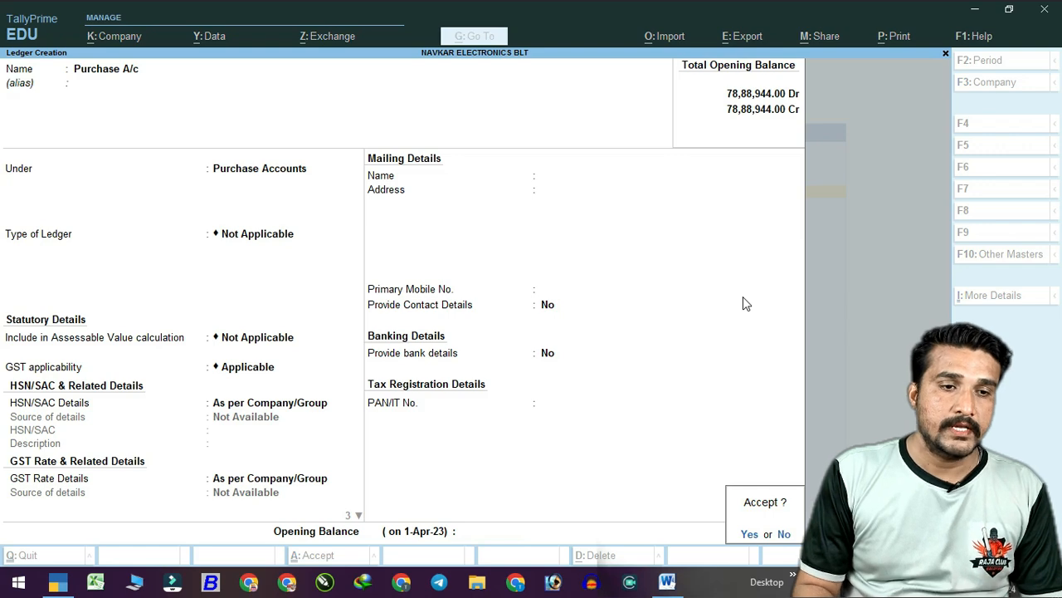
Create the Sales A/c ledger under Sales Accounts, keeping the default GST settings.
type("Sal")
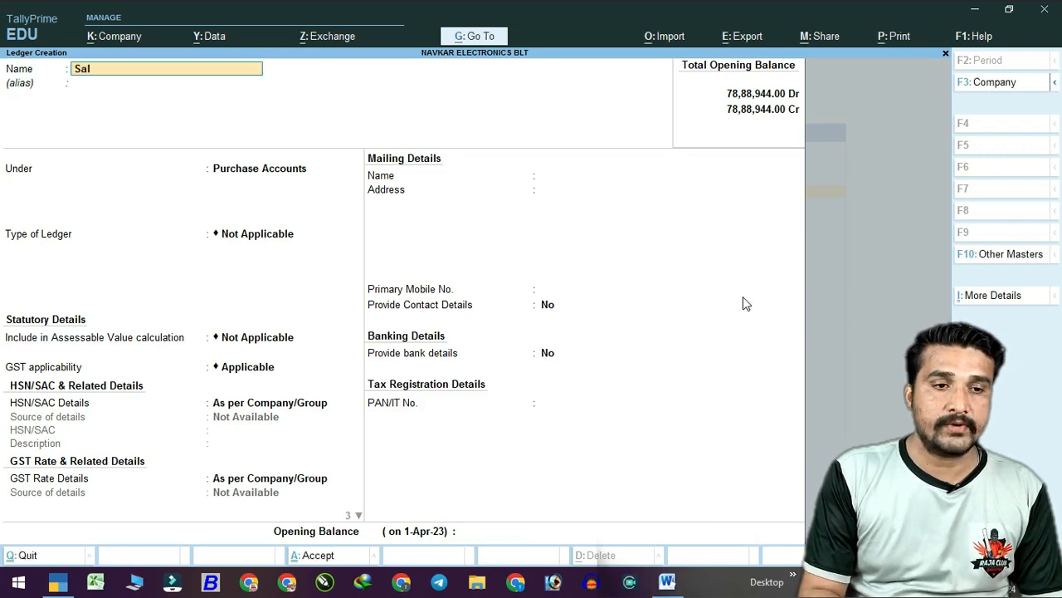
type("es a/c")
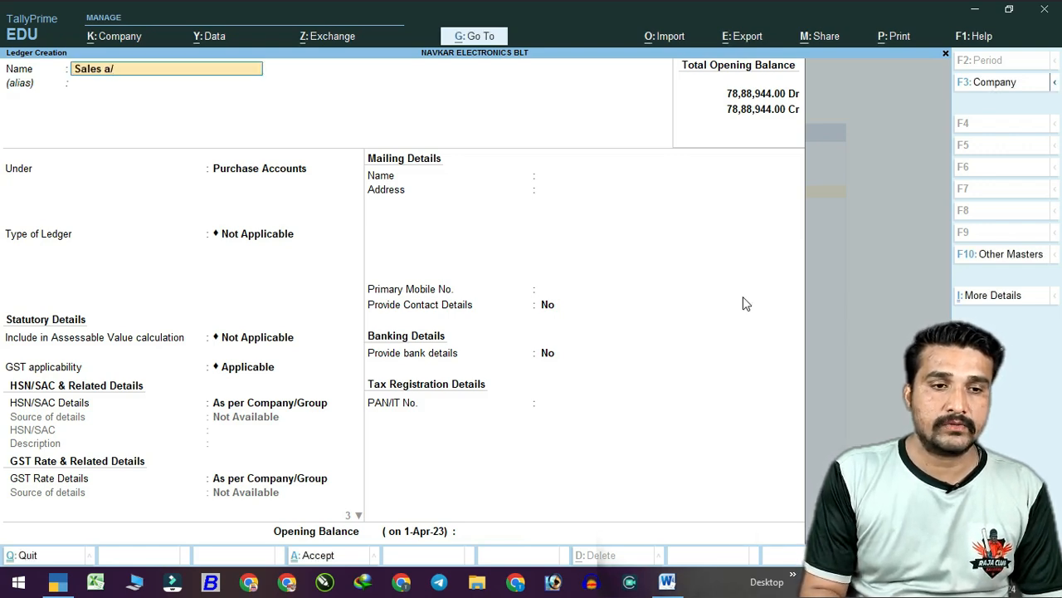
key("Return")
key("Return")
type("Sal")
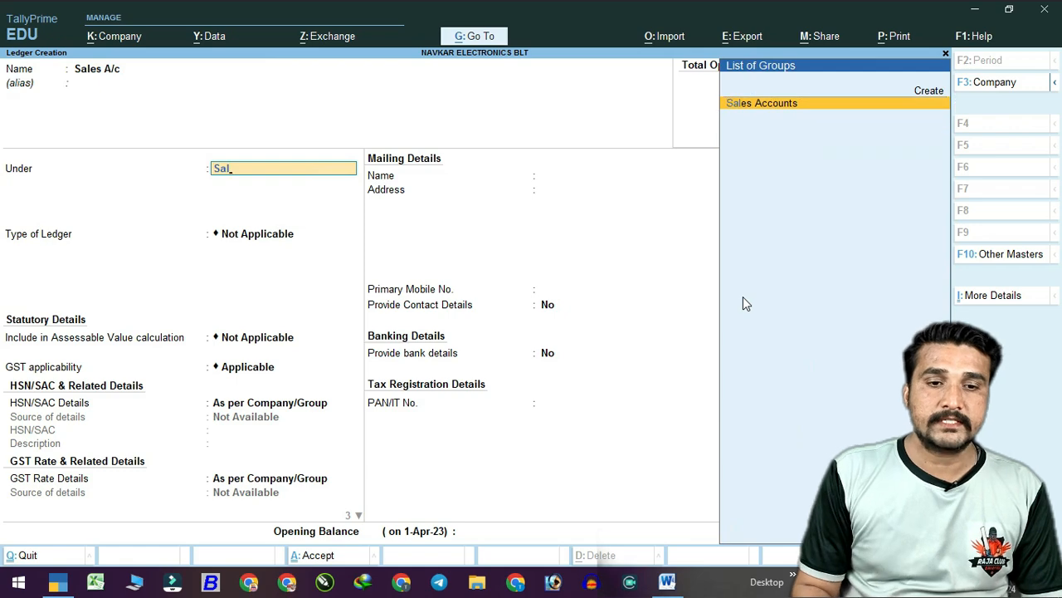
key("Return")
key("Return")
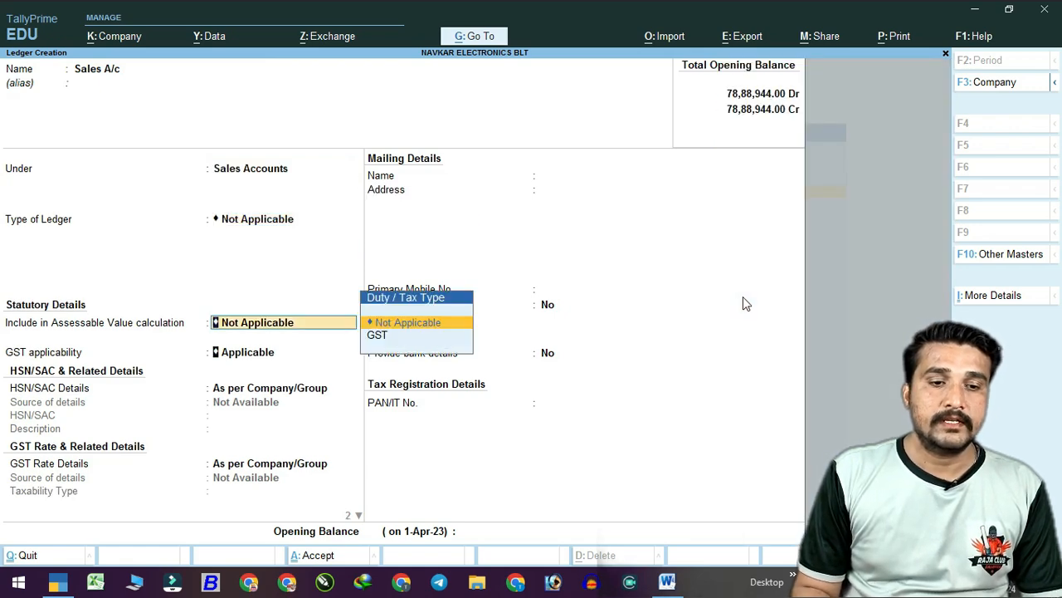
key("Return")
key("Return")
key("Return")
key("Return")
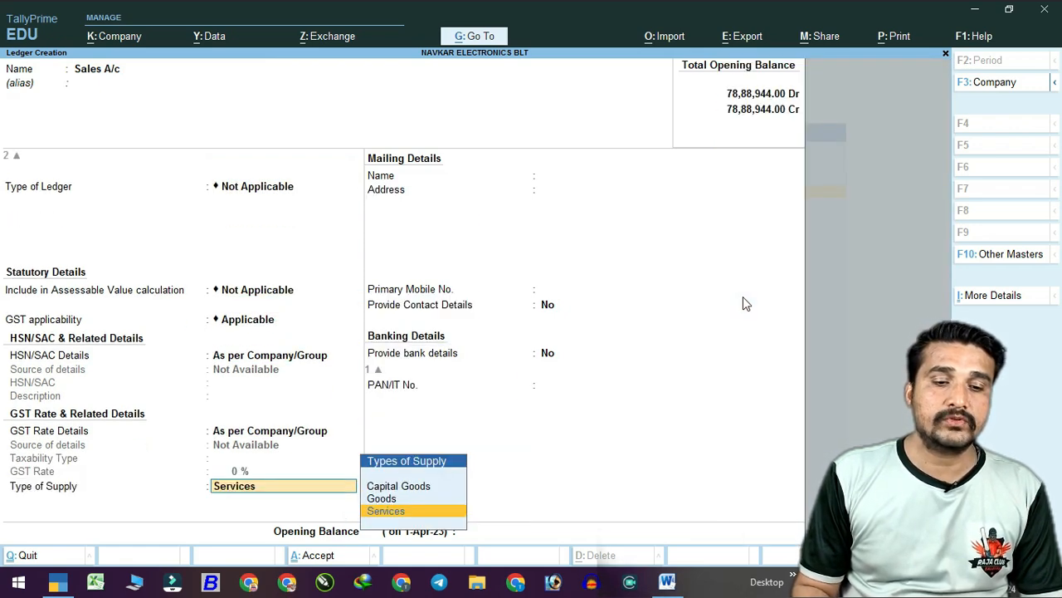
key("Return")
key("Return")
key("Return")
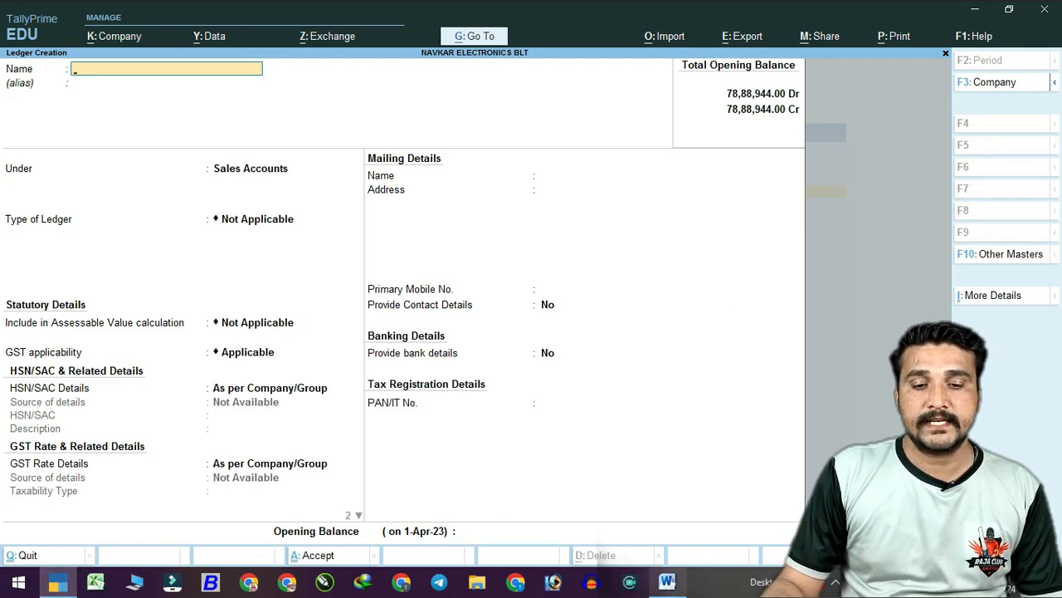
left_click(666, 581)
Scroll the Word notes to the ledger list with CGST, SGST and IGST under Duties & Taxes.
left_click_drag(205, 586, 129, 586)
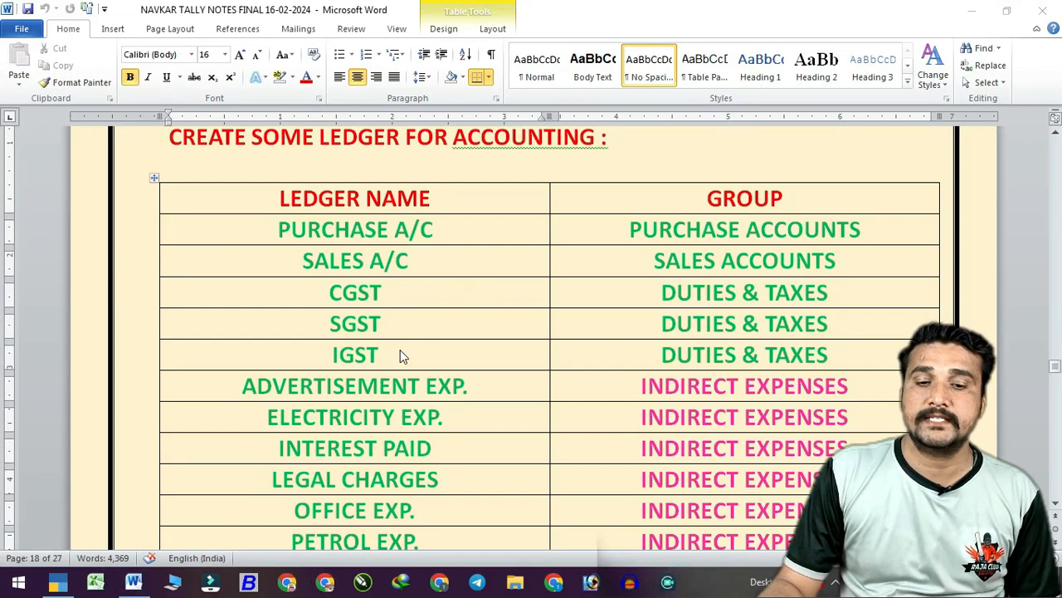
scroll(587, 409, "down", 5)
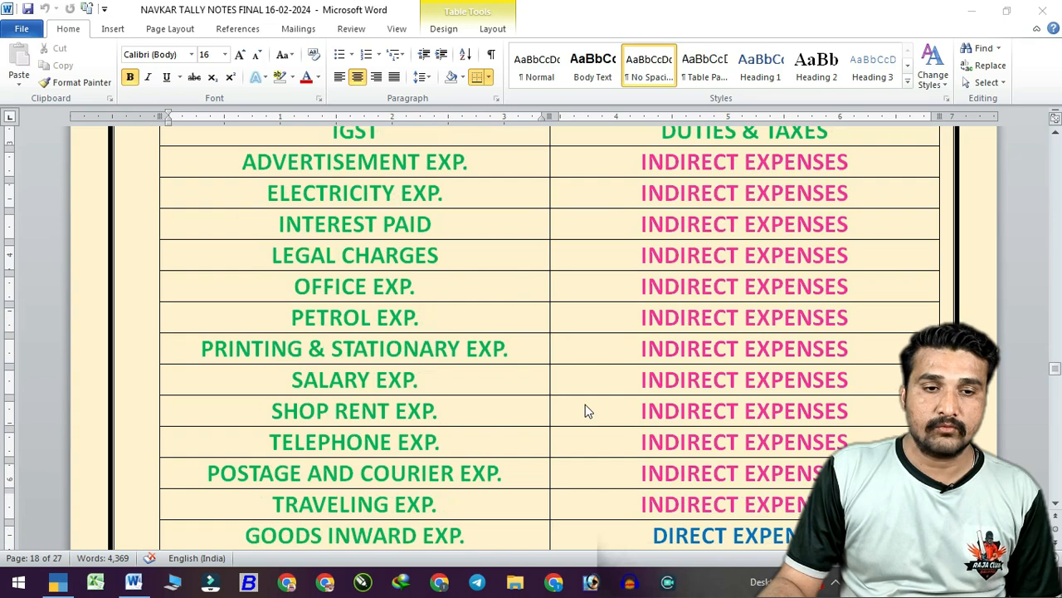
scroll(586, 409, "up", 2)
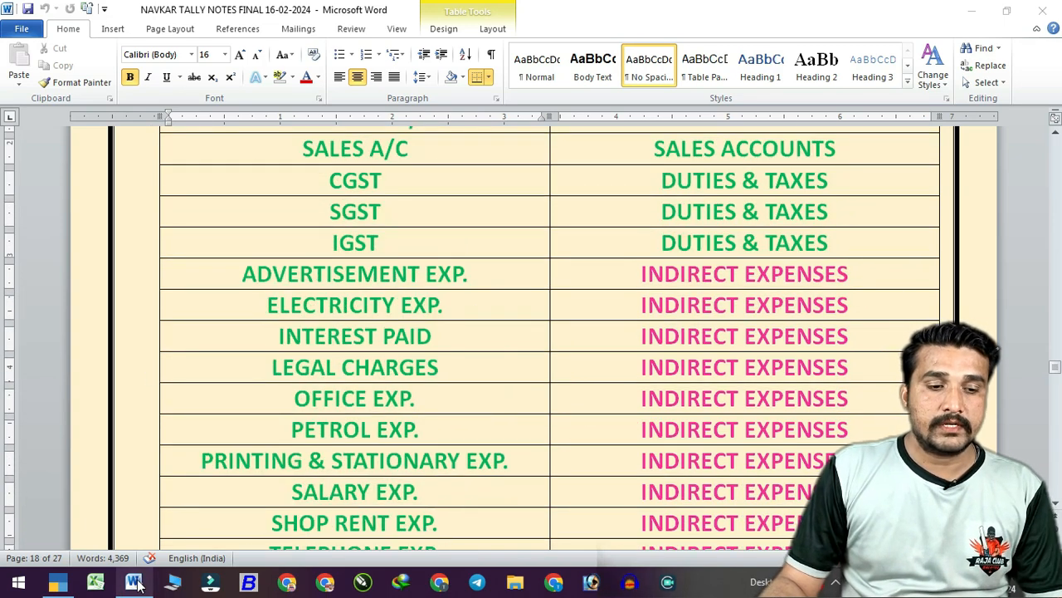
Name a new ledger Cgst and place it under Duties & Taxes.
left_click(57, 581)
type("Cgst")
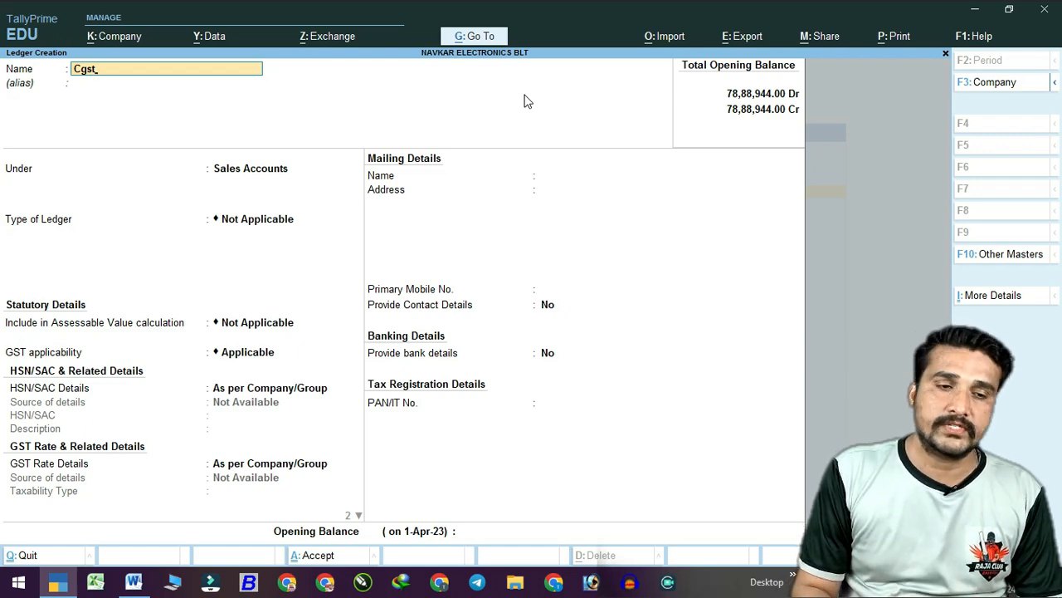
key("Return")
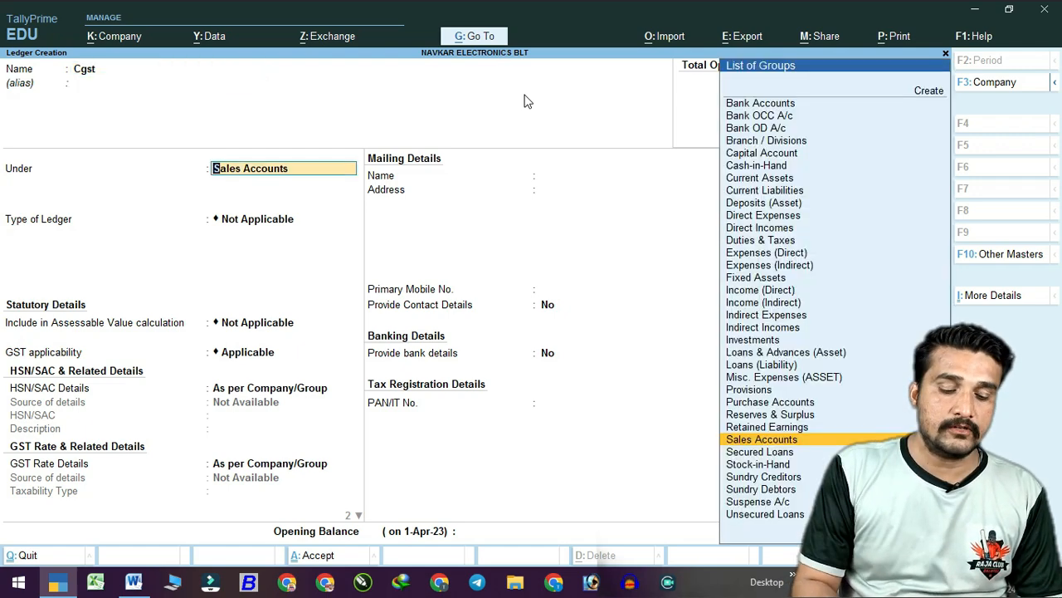
type("du")
key("Return")
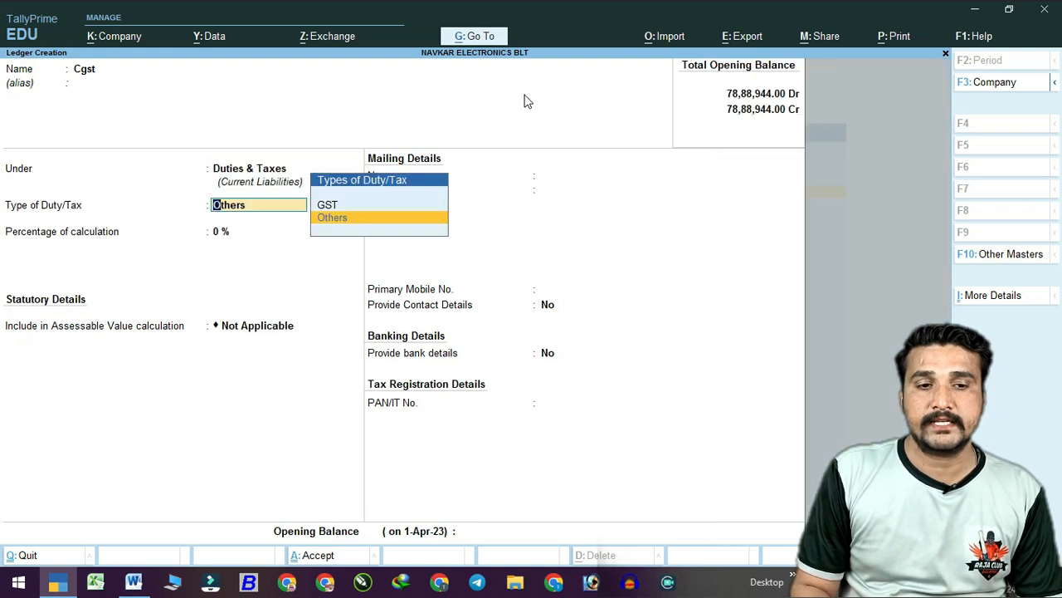
Set duty type GST, tax type CGST, 0% calculation and rounding Not Applicable.
key("Up")
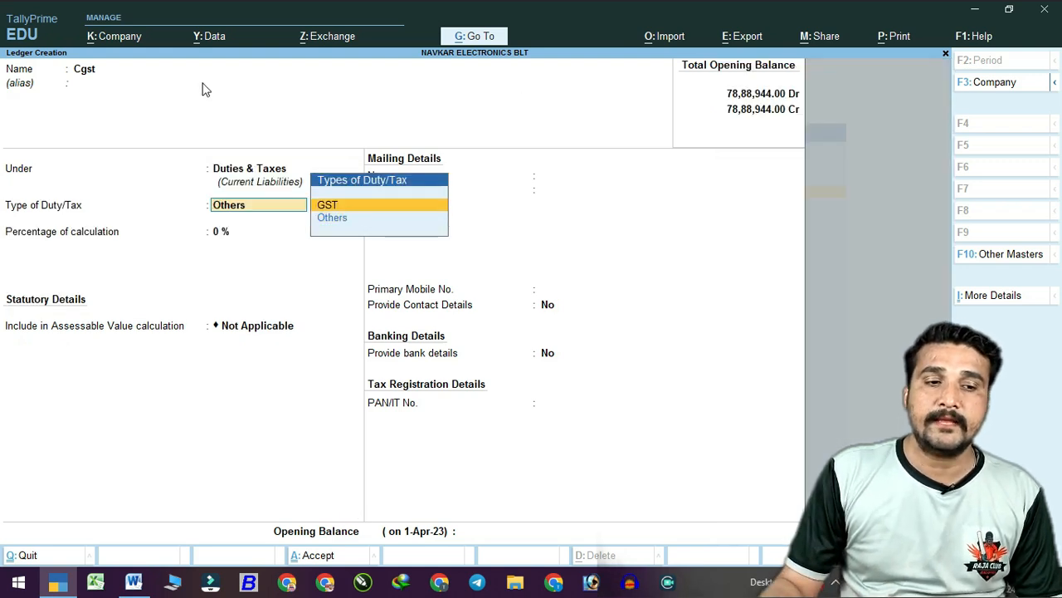
key("Return")
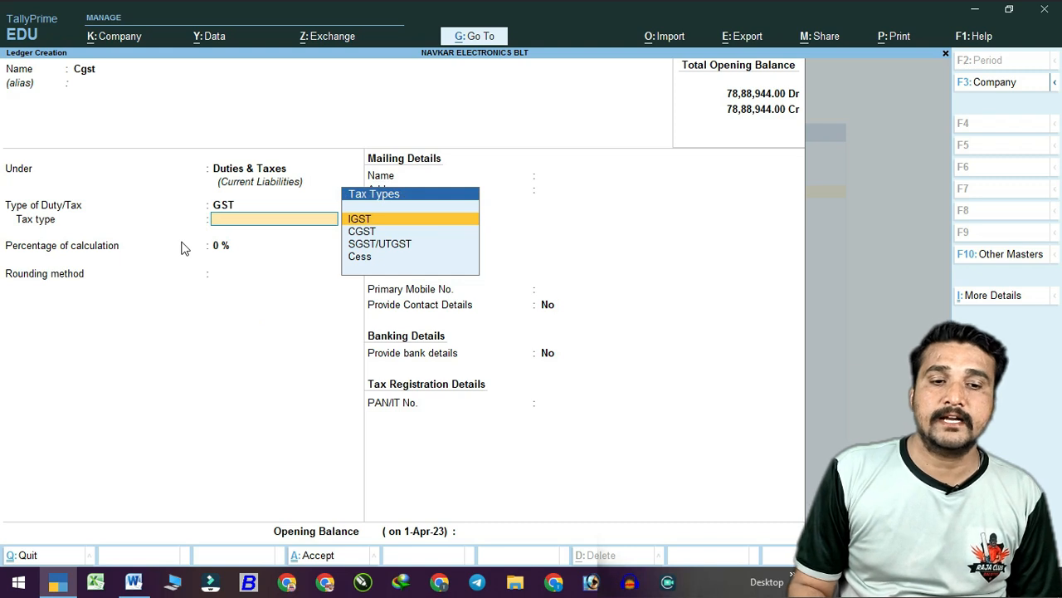
key("Down")
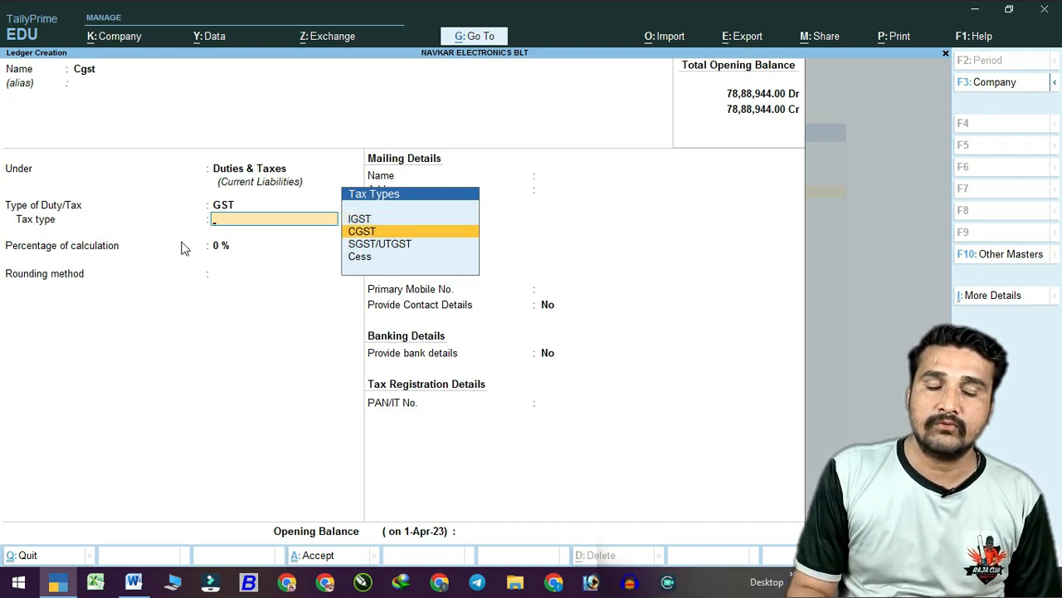
key("Return")
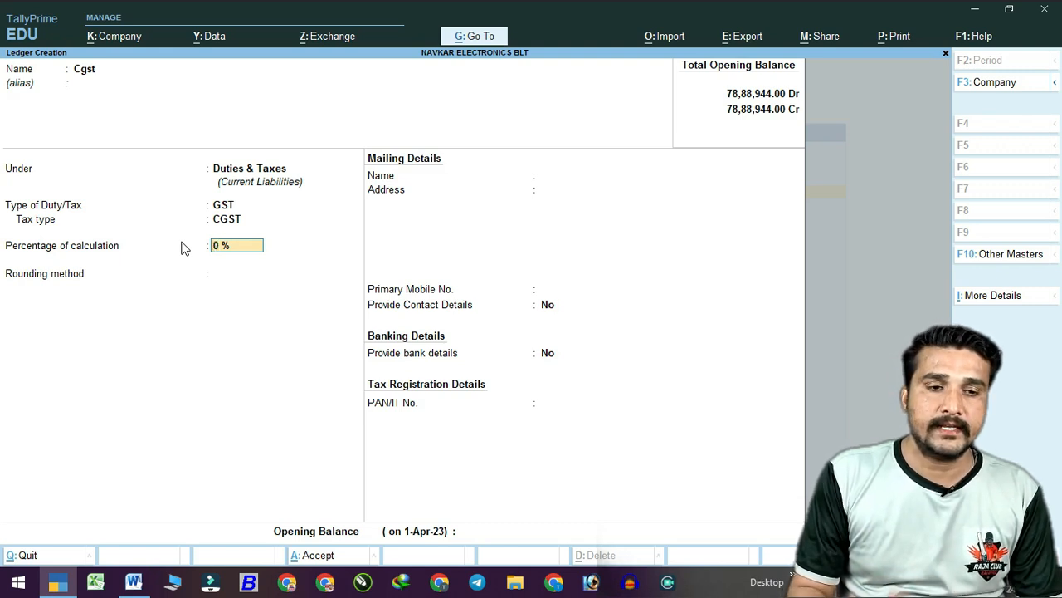
key("Return")
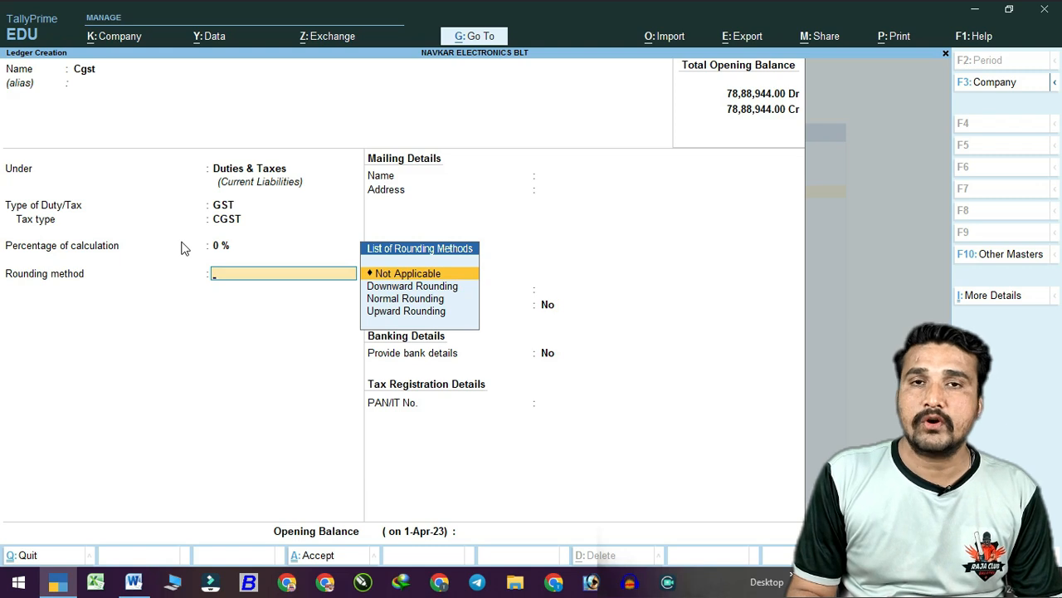
key("Return")
key("Return")
key("Return")
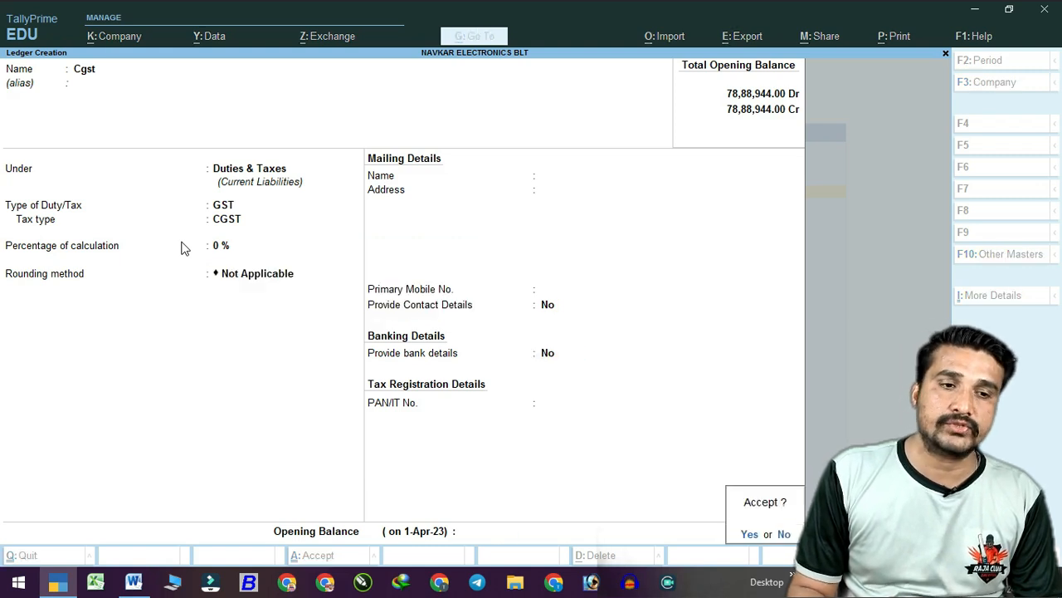
key("Return")
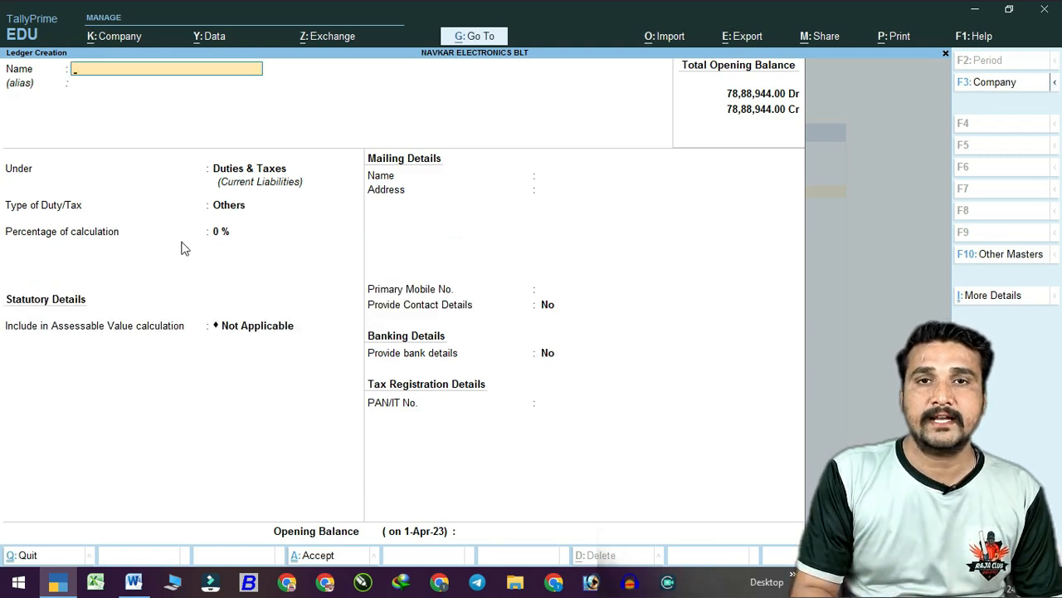
Save the Sgst ledger under Duties & Taxes as GST with tax type SGST/UTGST, 0%.
type("Dhd")
key("BackSpace")
key("BackSpace")
key("BackSpace")
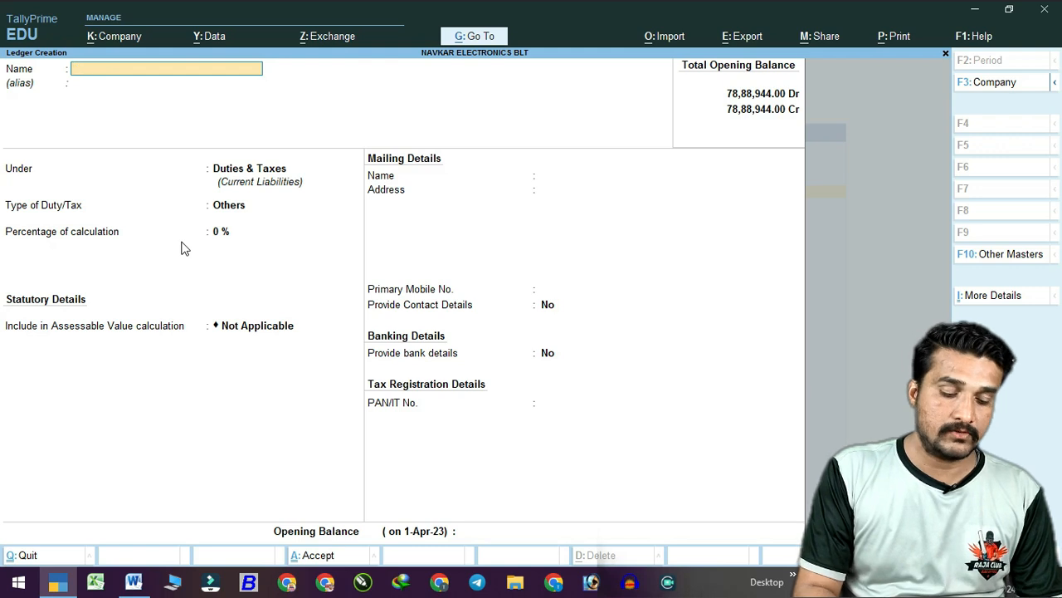
type("Sgst")
key("Return")
key("Return")
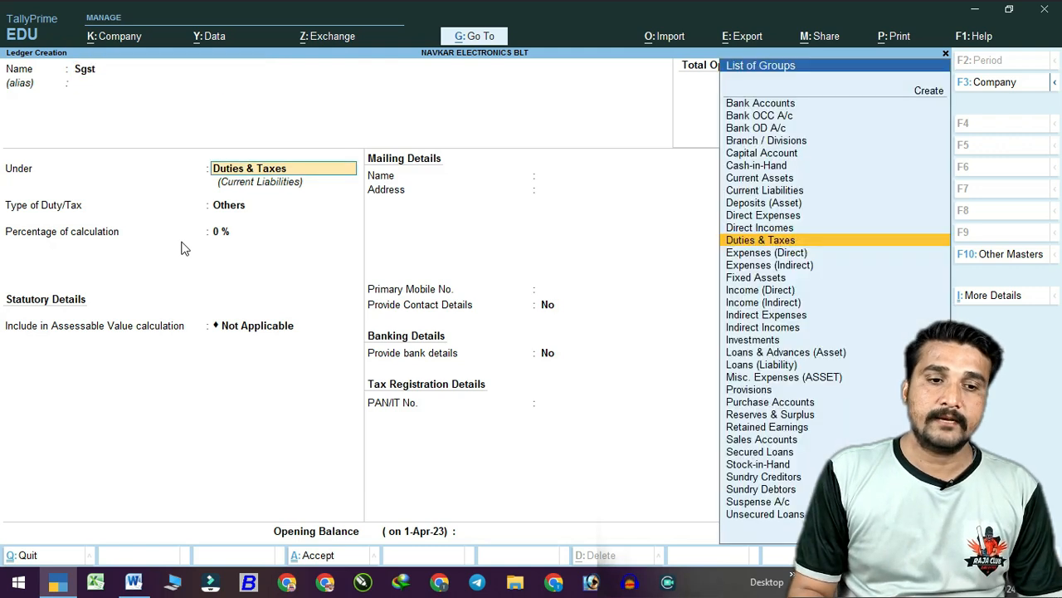
key("Return")
key("Up")
key("Return")
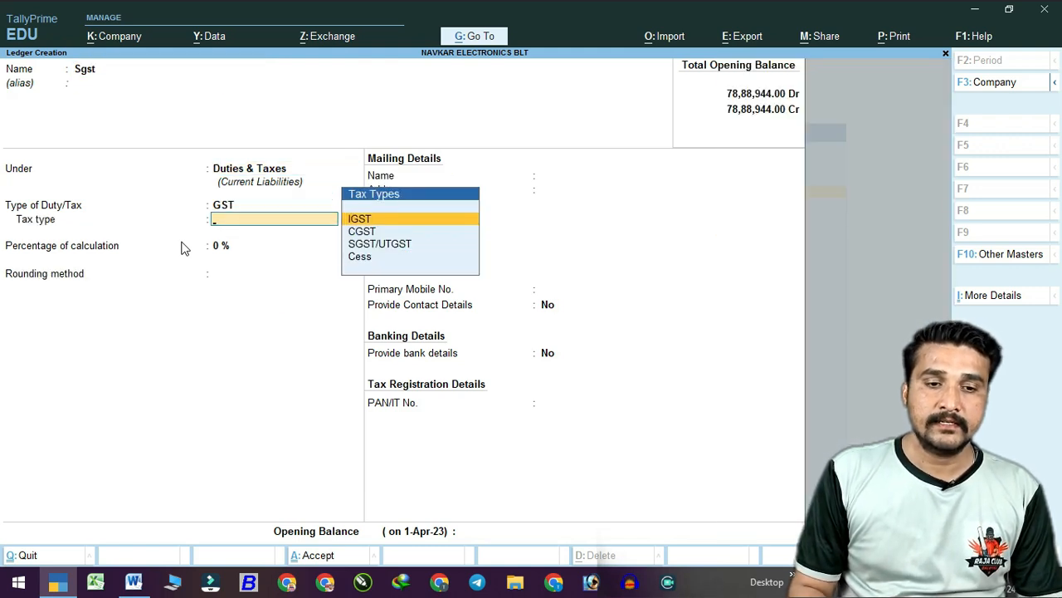
key("Down")
key("Down")
key("Return")
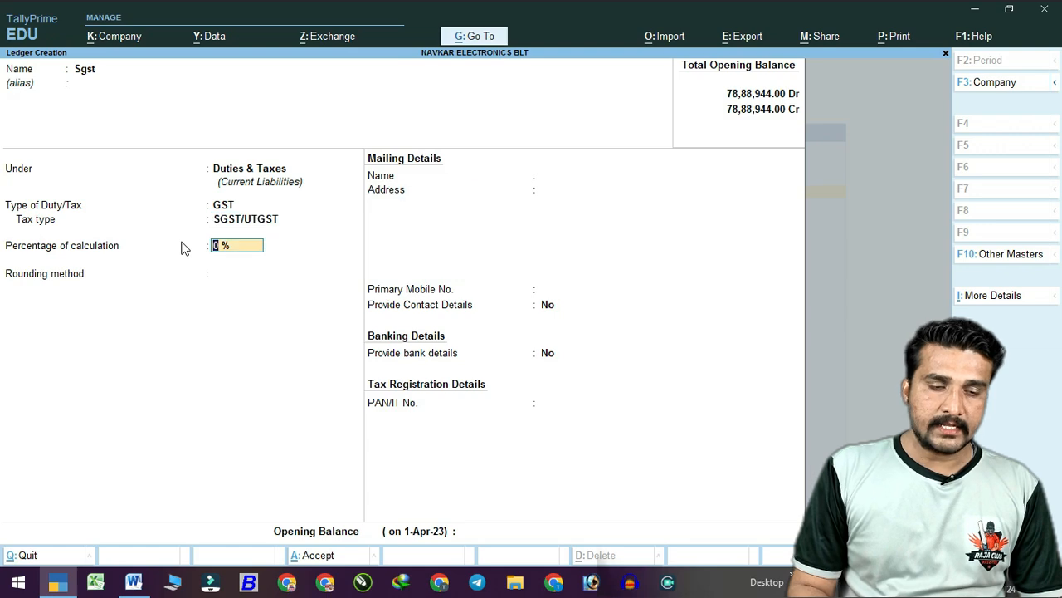
key("Return")
key("Return")
key("Return")
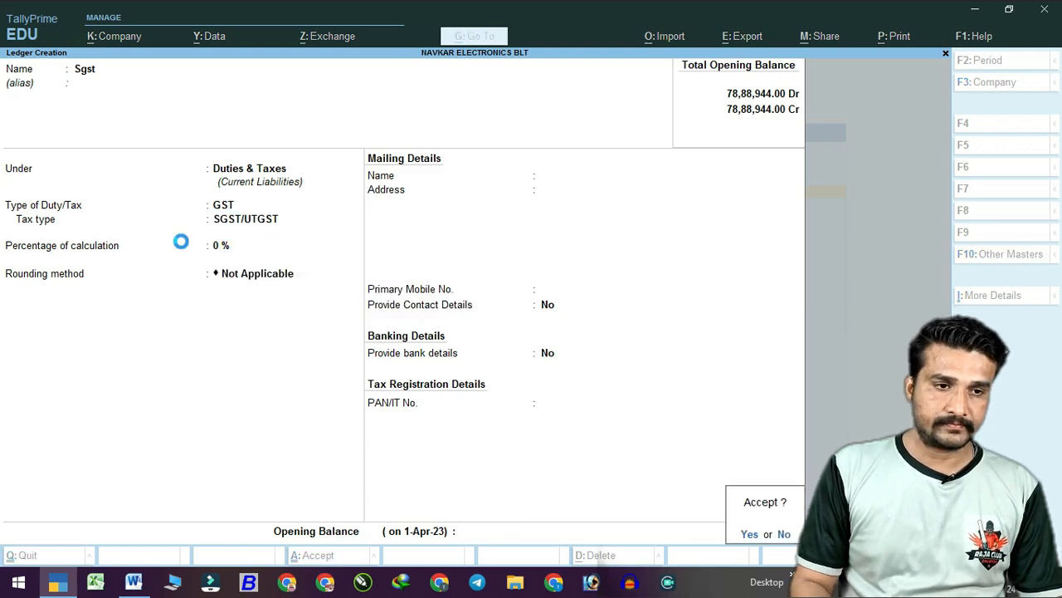
key("Return")
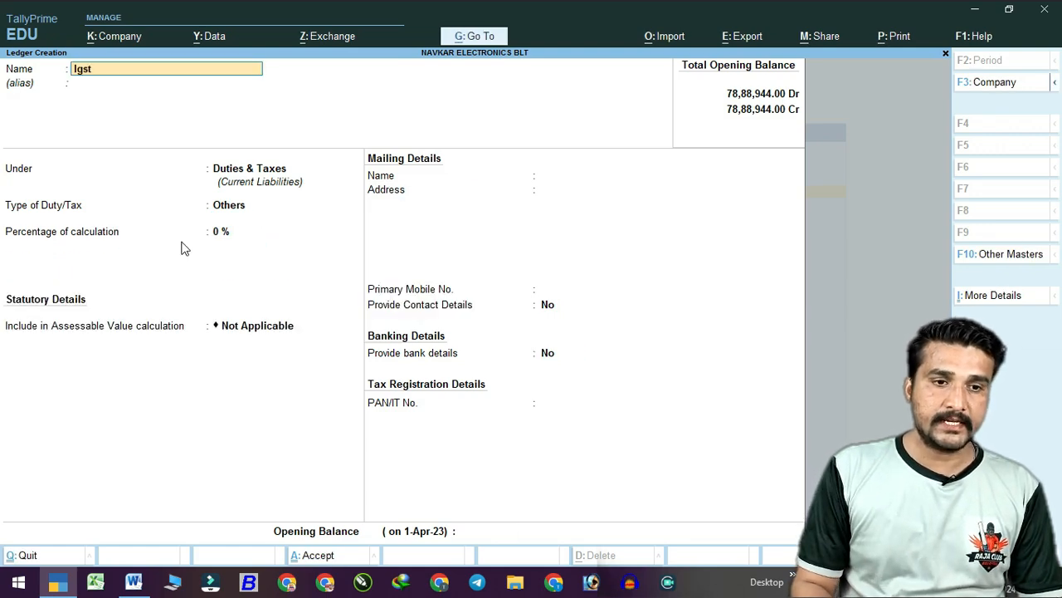
key("Return")
key("Return")
Save the Igst ledger under Duties & Taxes as a GST ledger with tax type IGST.
key("Return")
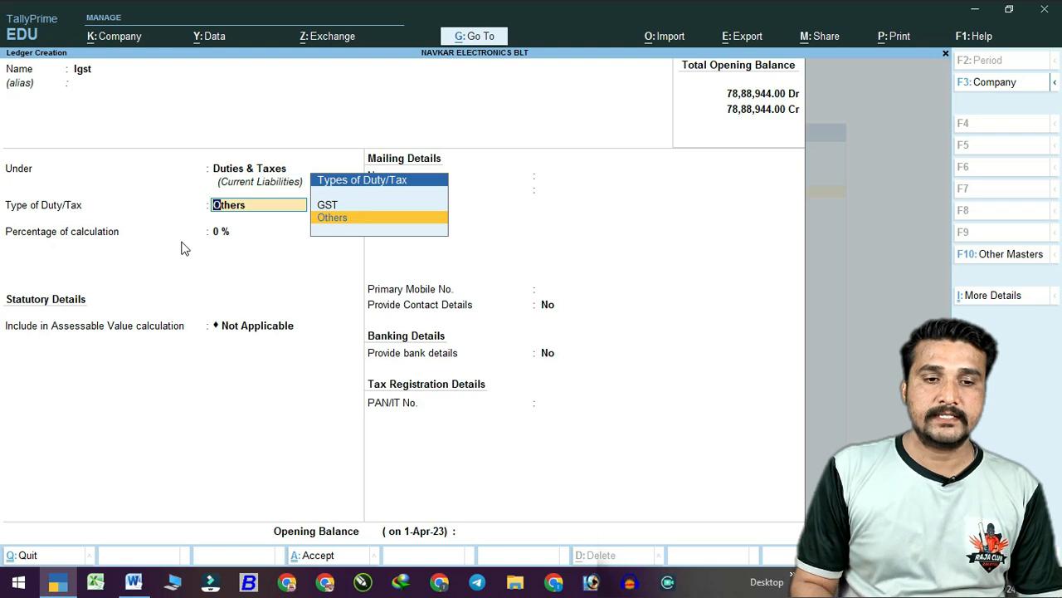
key("Up")
key("Return")
key("Return")
key("Return")
key("Return")
key("Return")
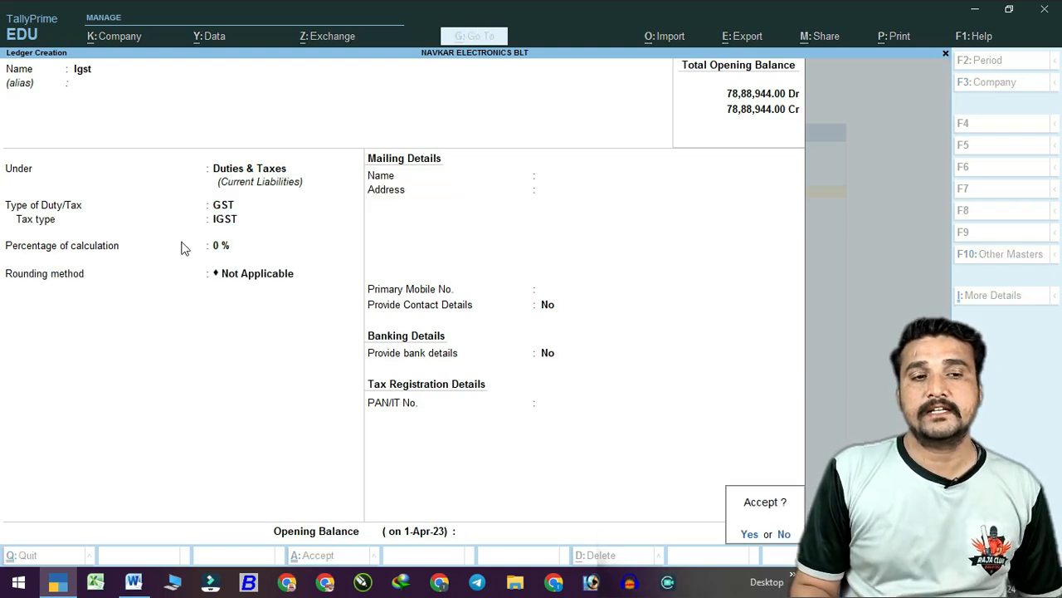
key("Return")
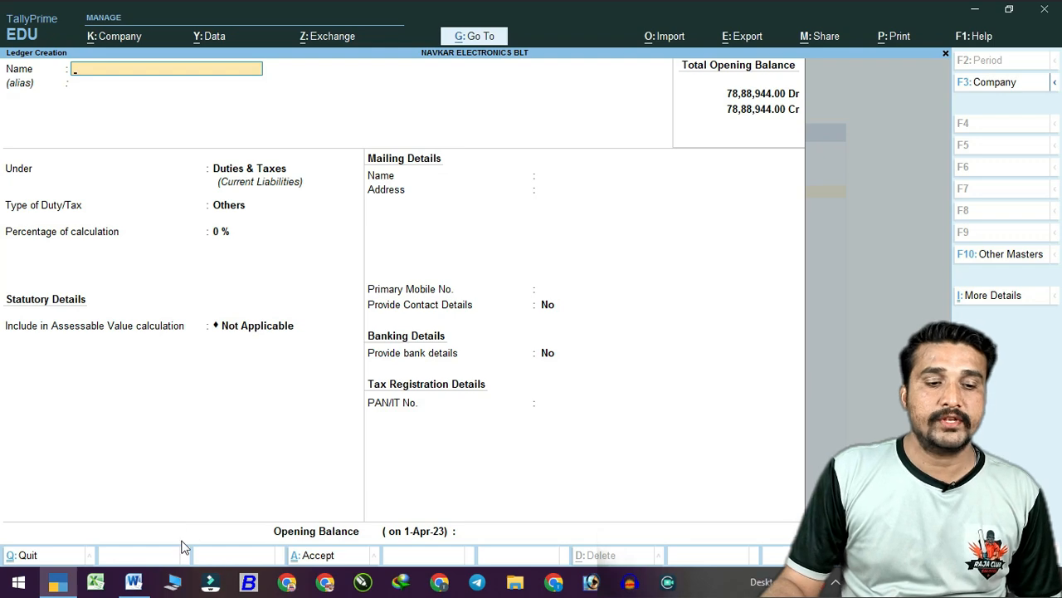
In the Word notes, highlight INDIRECT EXPENSES as the group of ADVERTISEMENT EXP.
left_click(134, 583)
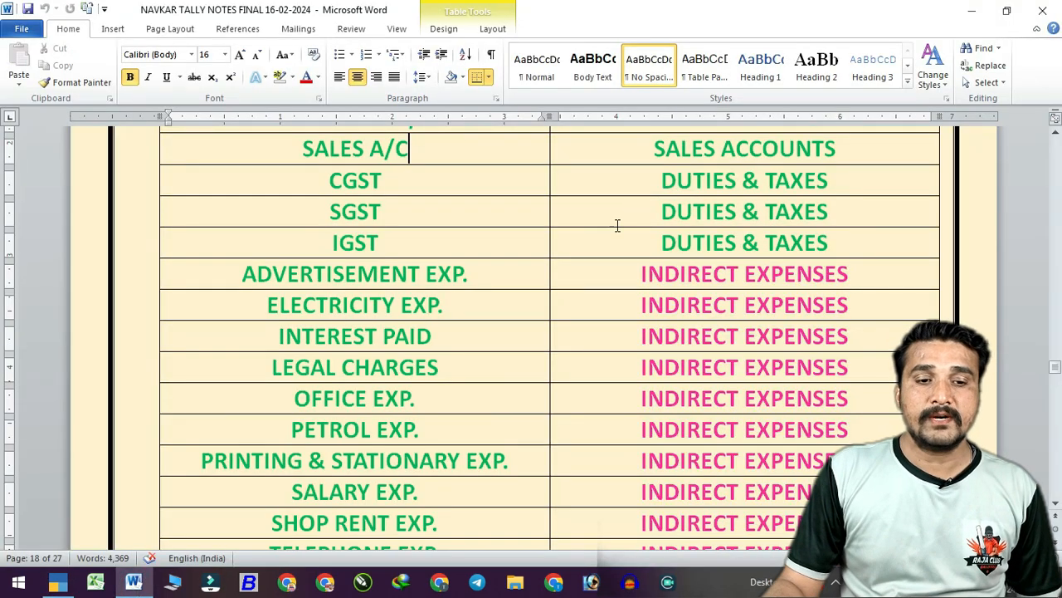
scroll(474, 261, "down", 1)
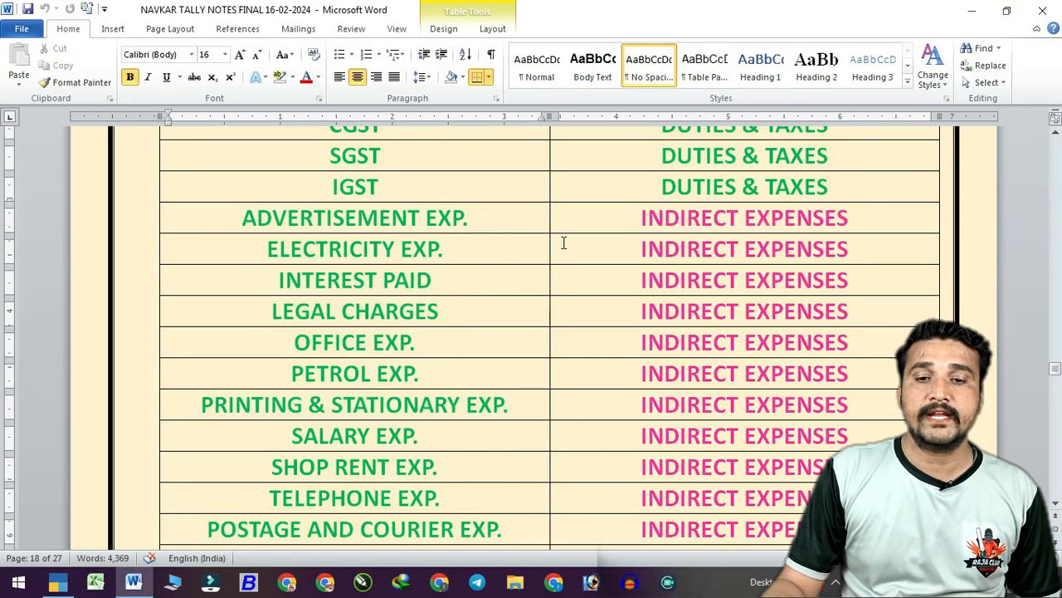
left_click(644, 222)
left_click_drag(664, 223, 860, 225)
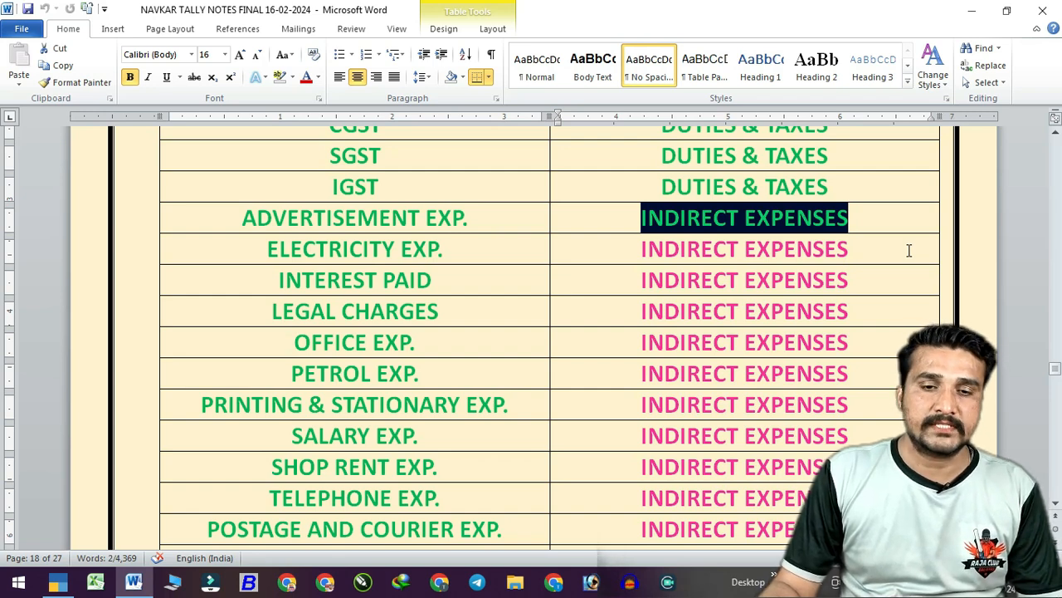
Highlight the ADVERTISEMENT EXP., ELECTRICITY EXP. and INTEREST PAID ledgers, then scroll to Direct Expenses.
scroll(432, 249, "down", 1)
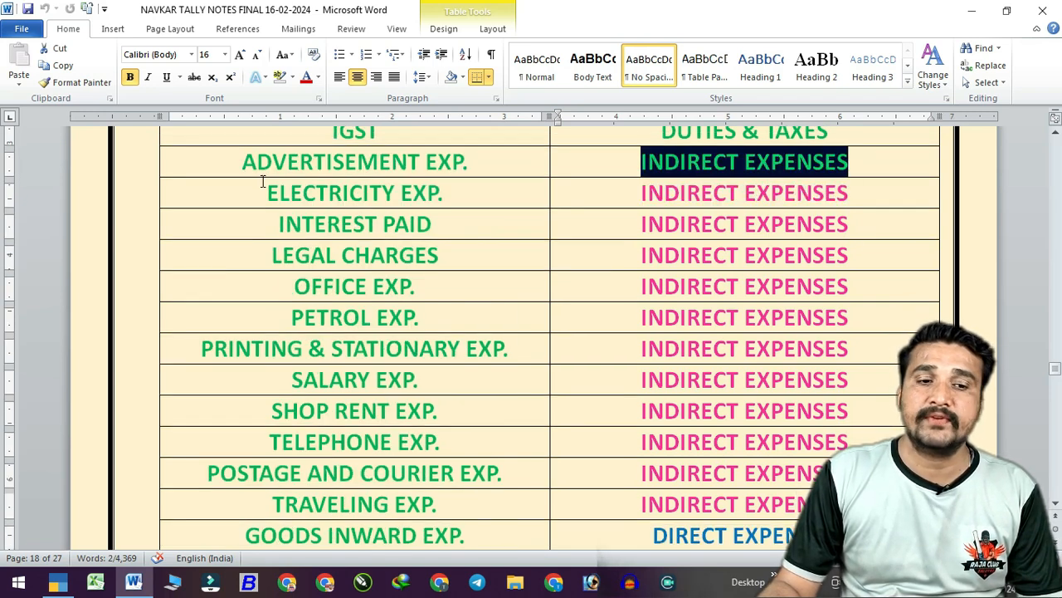
left_click_drag(242, 162, 477, 171)
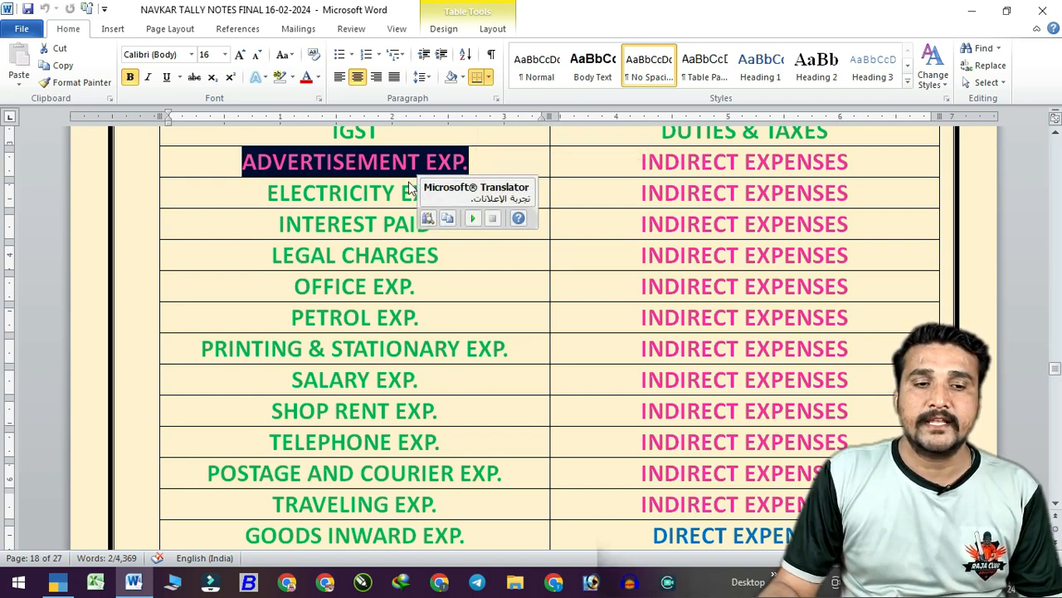
left_click_drag(257, 190, 442, 200)
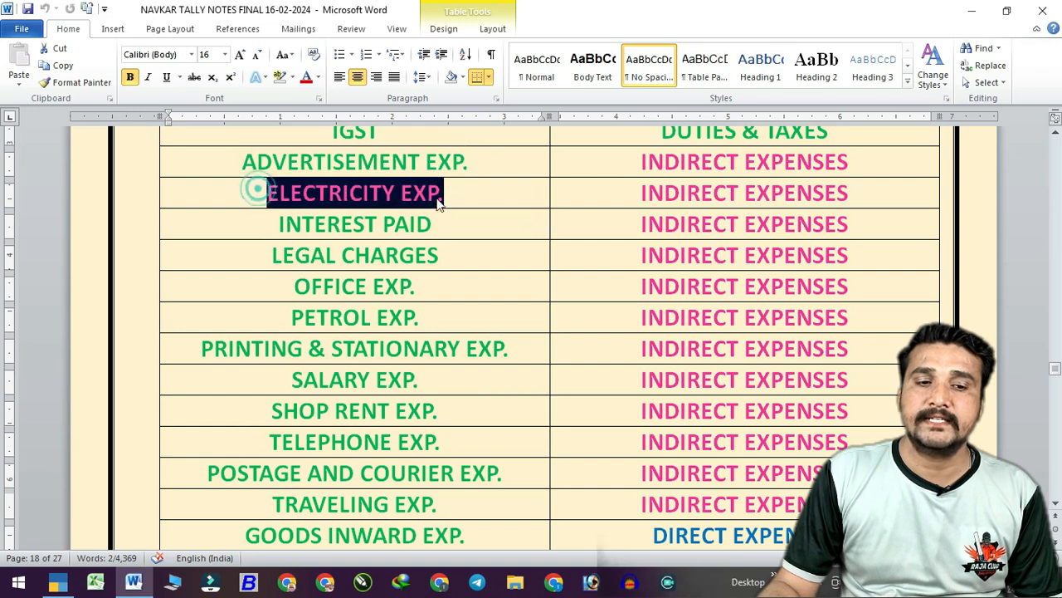
left_click_drag(303, 223, 433, 226)
left_click(329, 256)
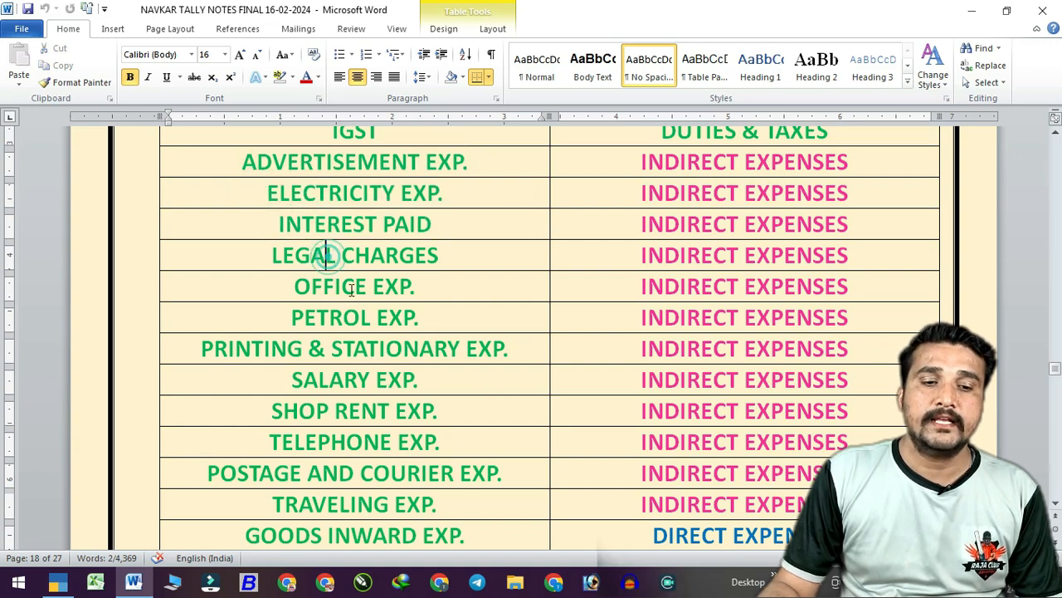
scroll(373, 308, "down", 1)
scroll(375, 311, "down", 3)
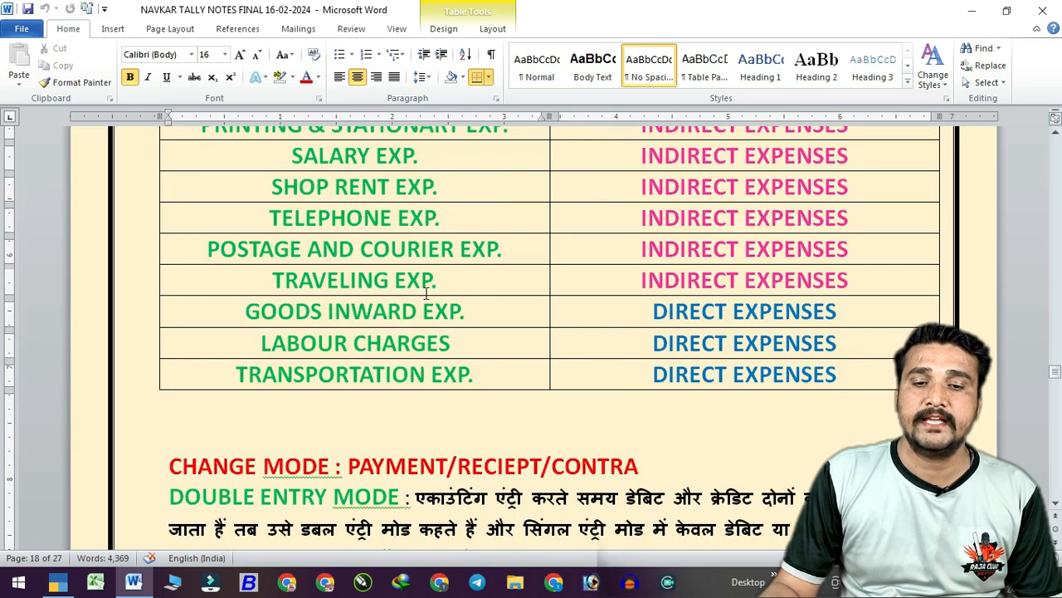
scroll(548, 324, "up", 5)
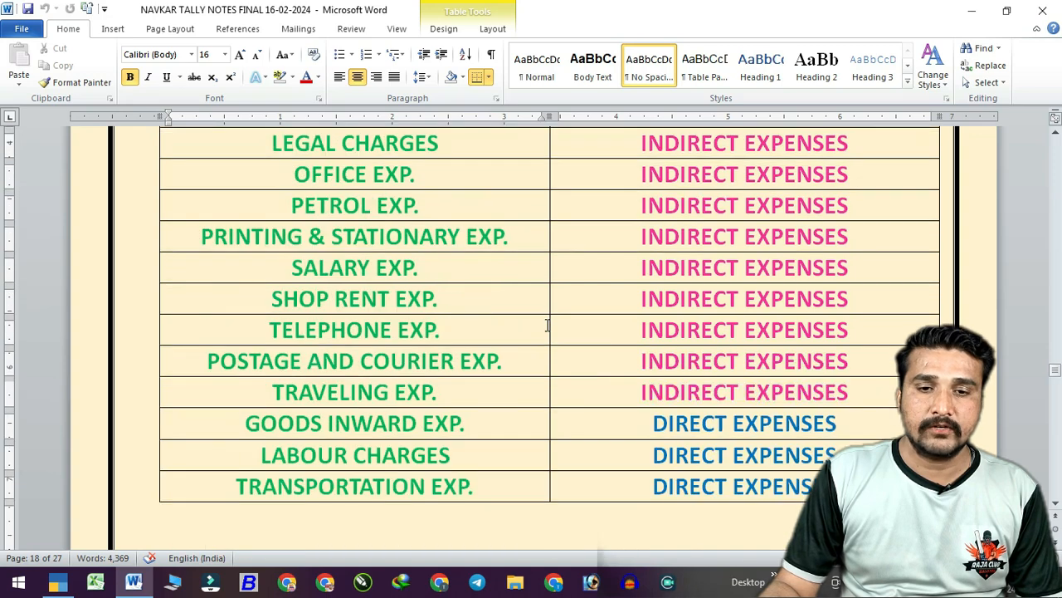
scroll(554, 308, "down", 1)
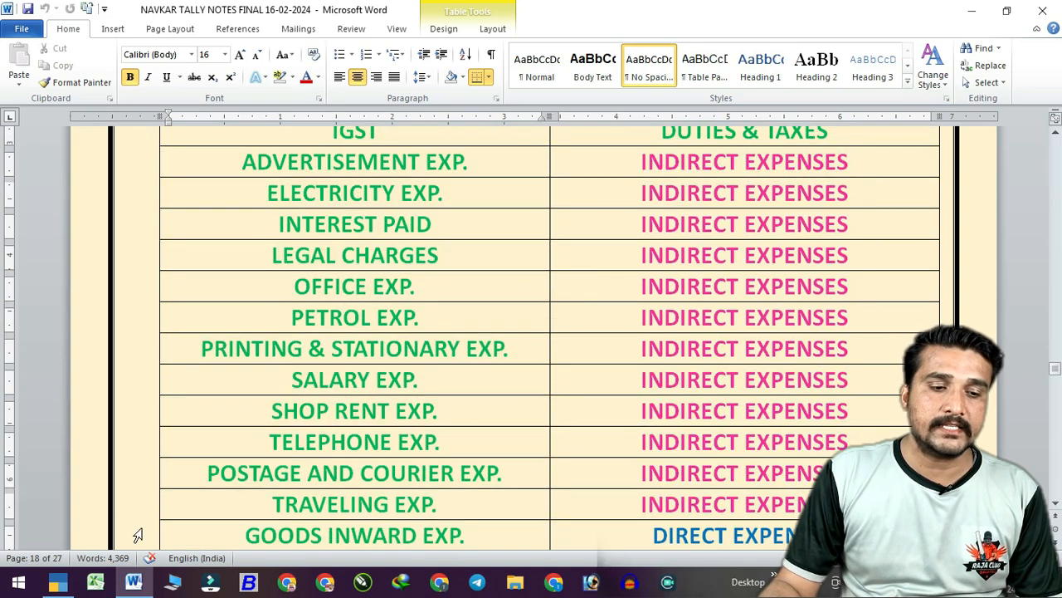
From the Chart of Accounts ledger list, start a multi-ledger creation under Indirect Expenses.
left_click(58, 581)
key("Escape")
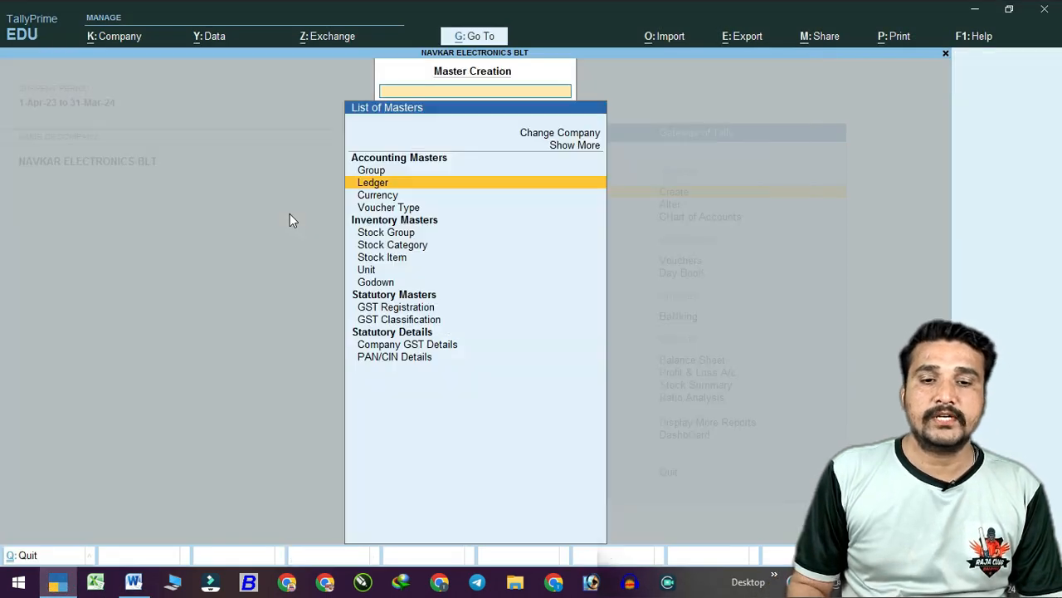
key("Escape")
key("Down")
key("Down")
key("Return")
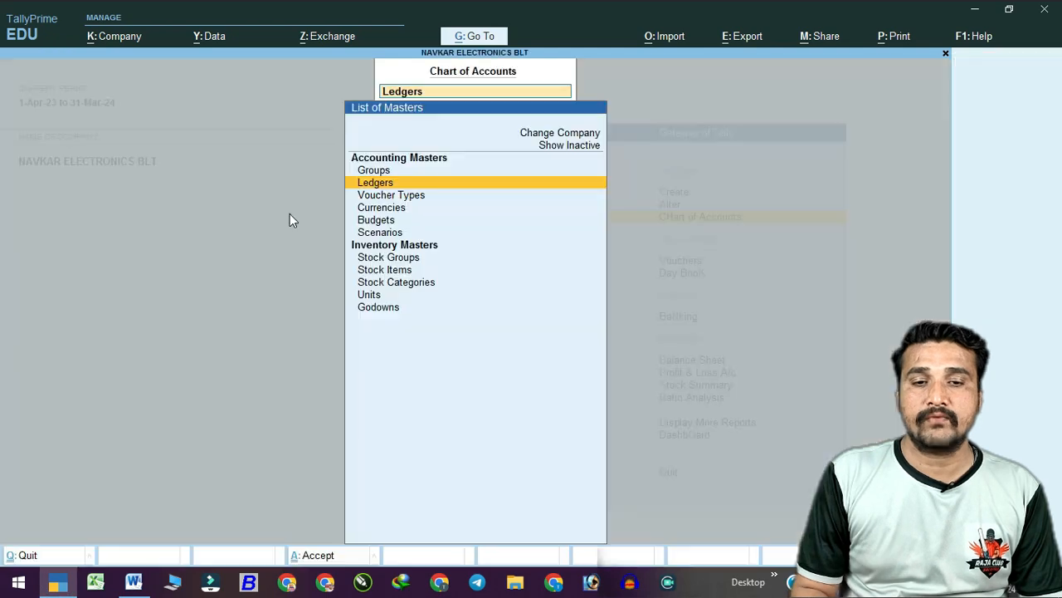
key("Return")
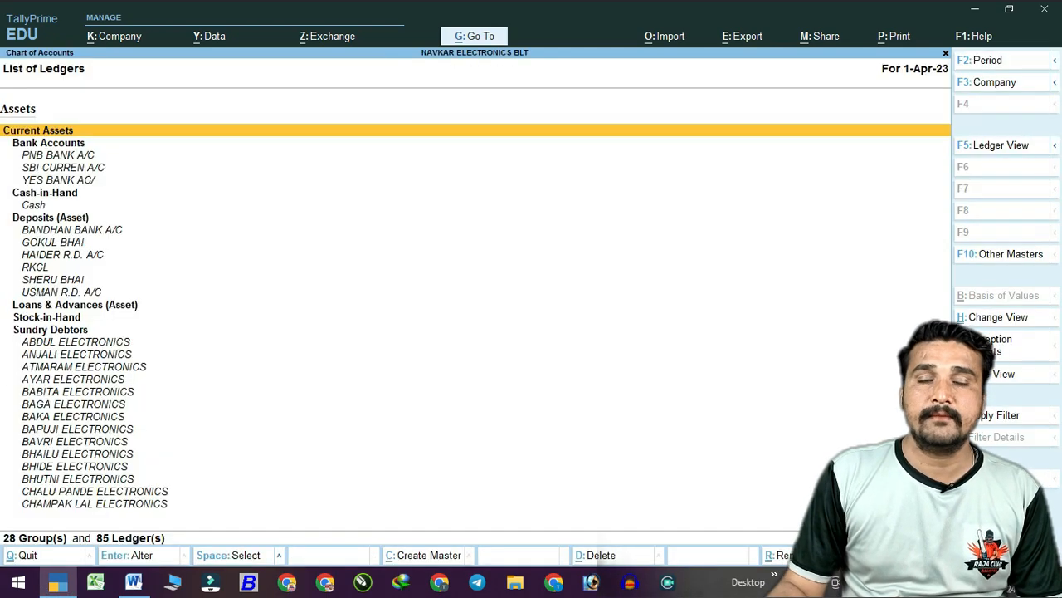
key("alt+h")
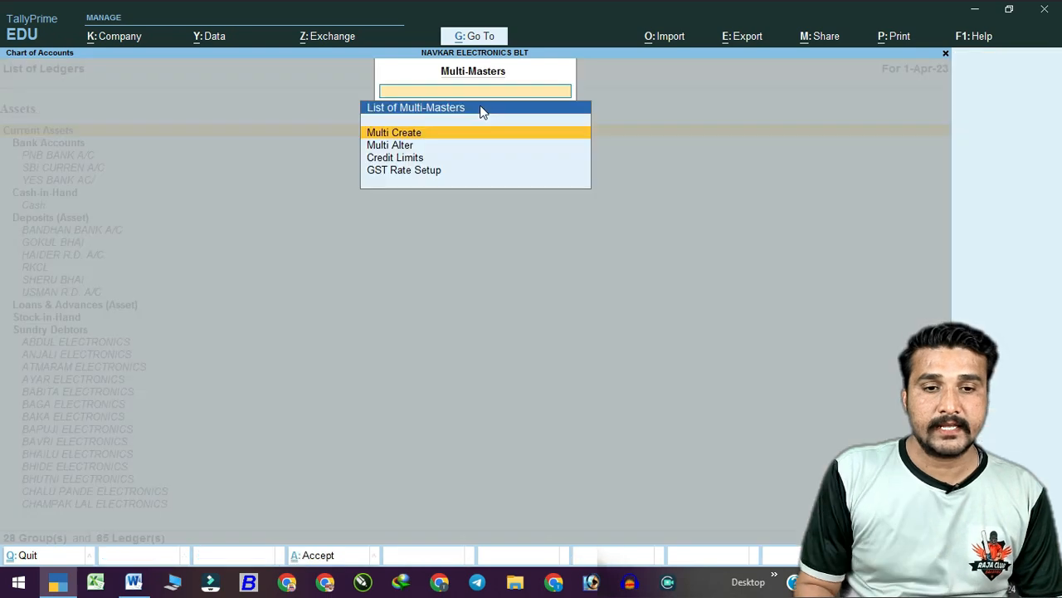
key("Return")
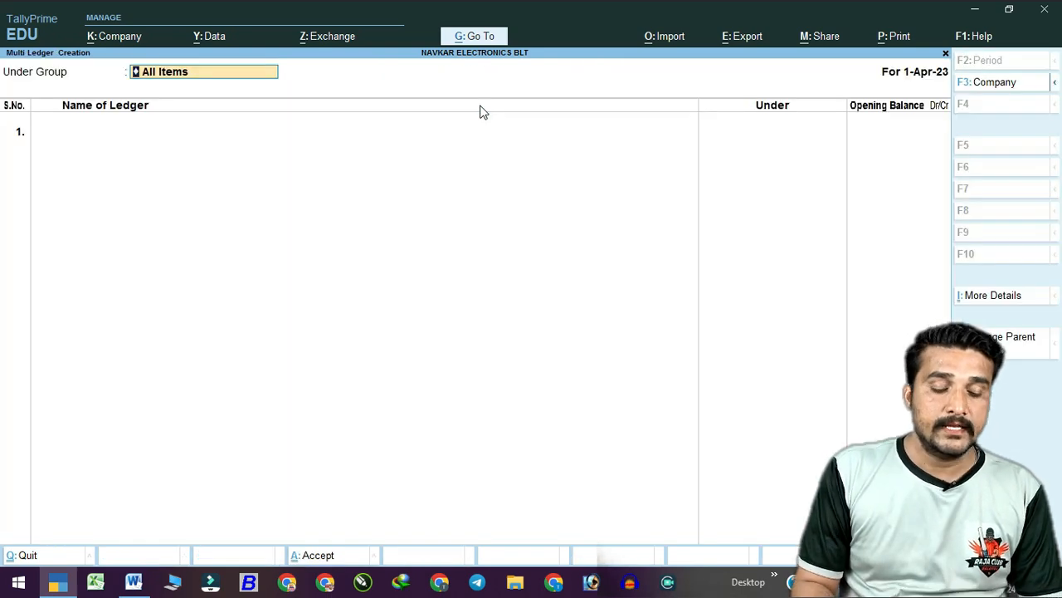
type("Indi")
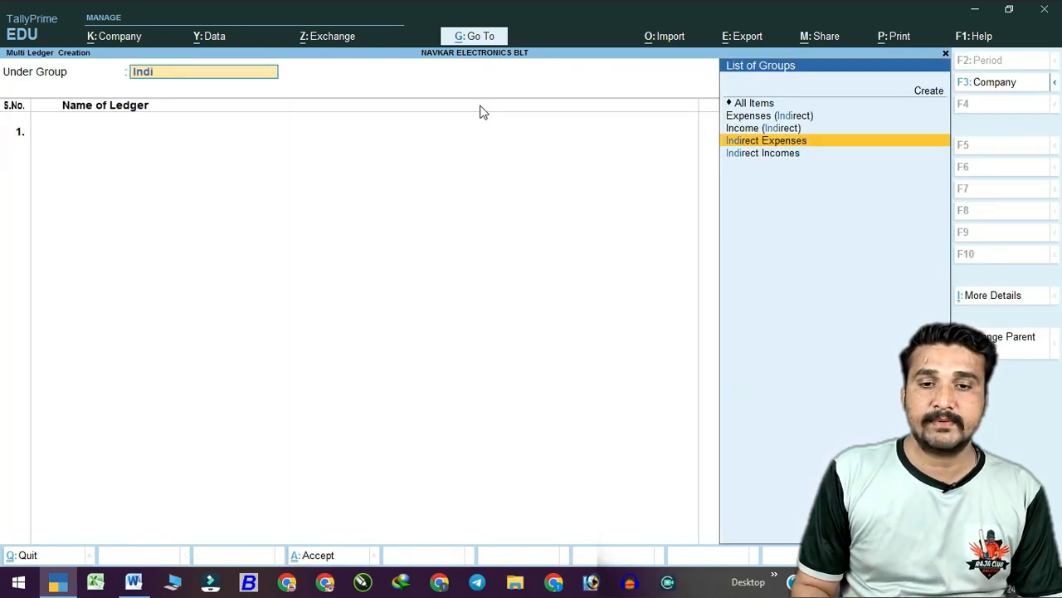
key("Return")
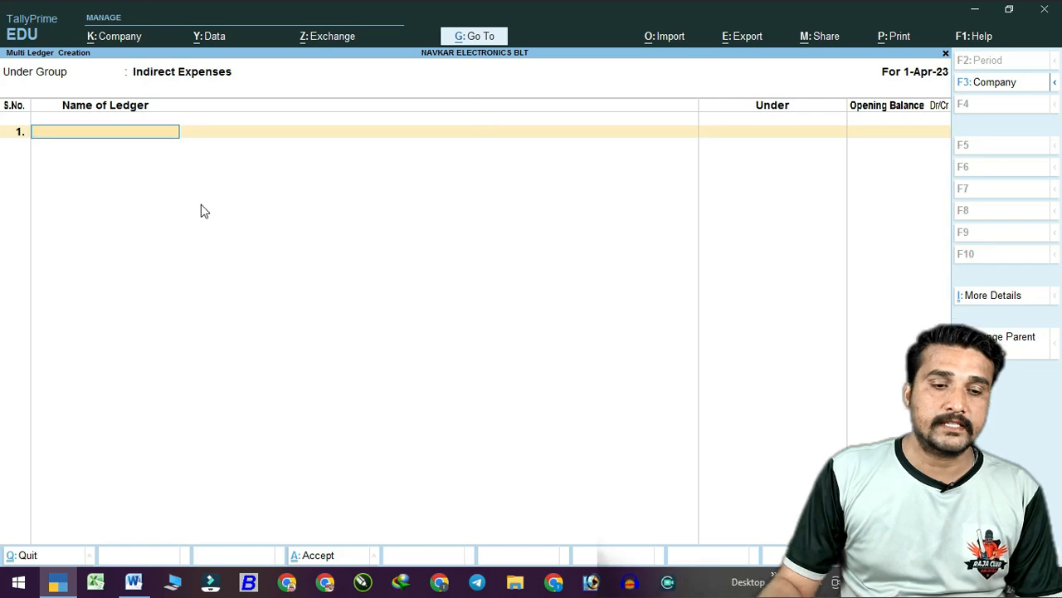
Add ledgers ADVERTISEMENT EXP., ELECTRICITY EXP., INTEREST PAID and LEGAL CHARGES, copied from the Word notes.
left_click(133, 582)
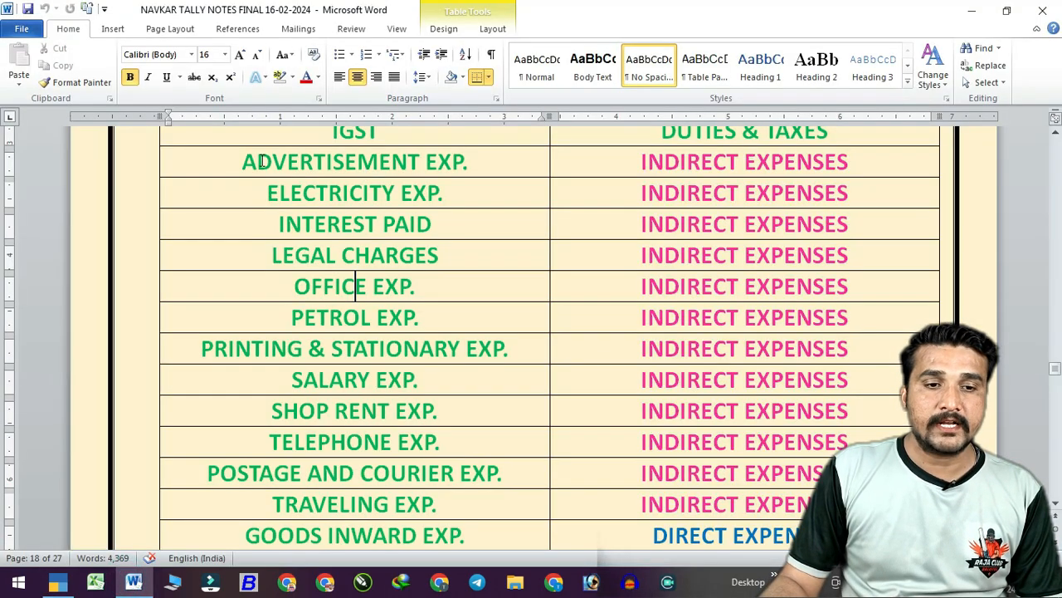
left_click_drag(242, 160, 489, 160)
key("ctrl+c")
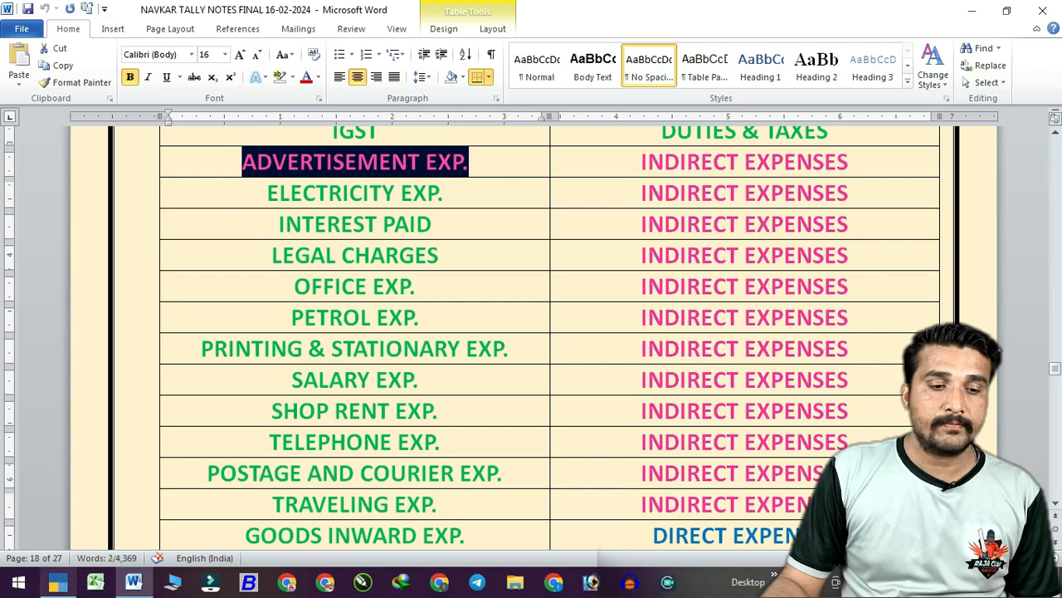
left_click(133, 581)
key("ctrl+alt+v")
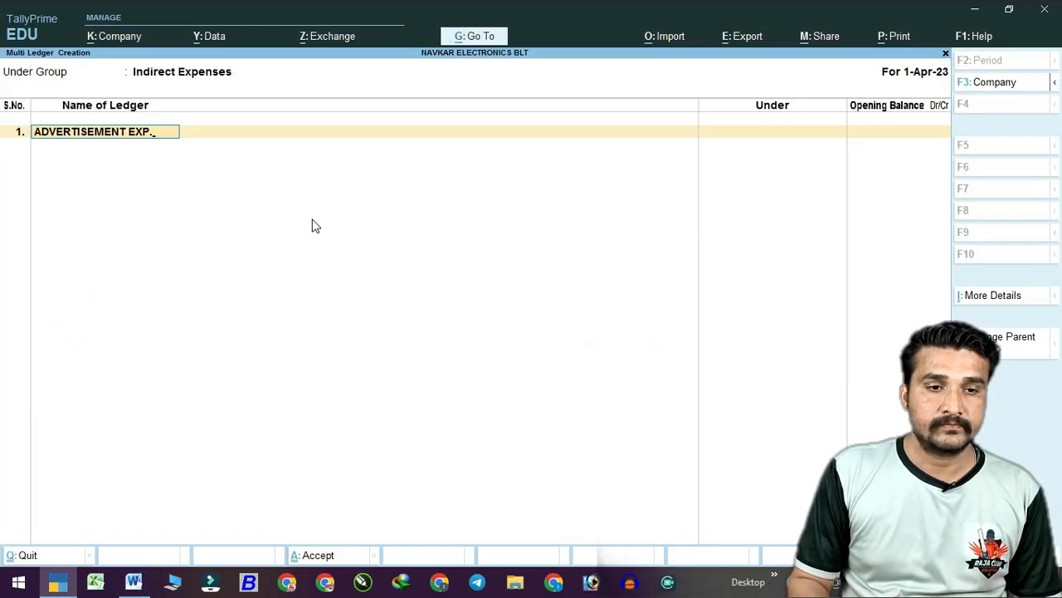
key("Return")
left_click(133, 582)
left_click_drag(265, 192, 457, 191)
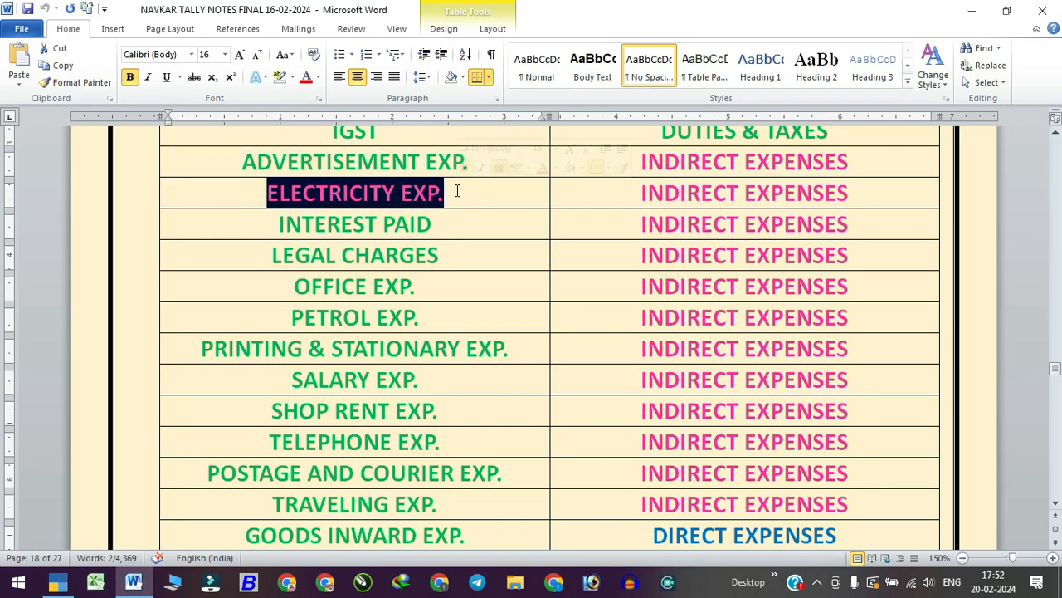
key("ctrl+c")
left_click(133, 582)
key("ctrl+alt+v")
key("Return")
left_click(133, 582)
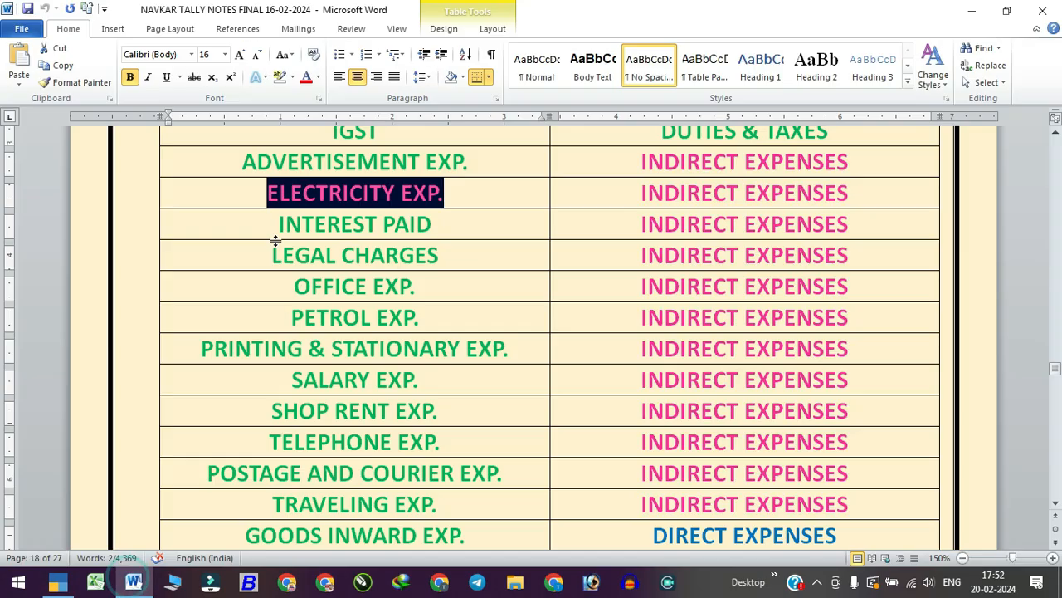
left_click_drag(276, 224, 433, 224)
key("ctrl+c")
left_click(133, 582)
key("ctrl+alt+v")
key("Return")
left_click(132, 582)
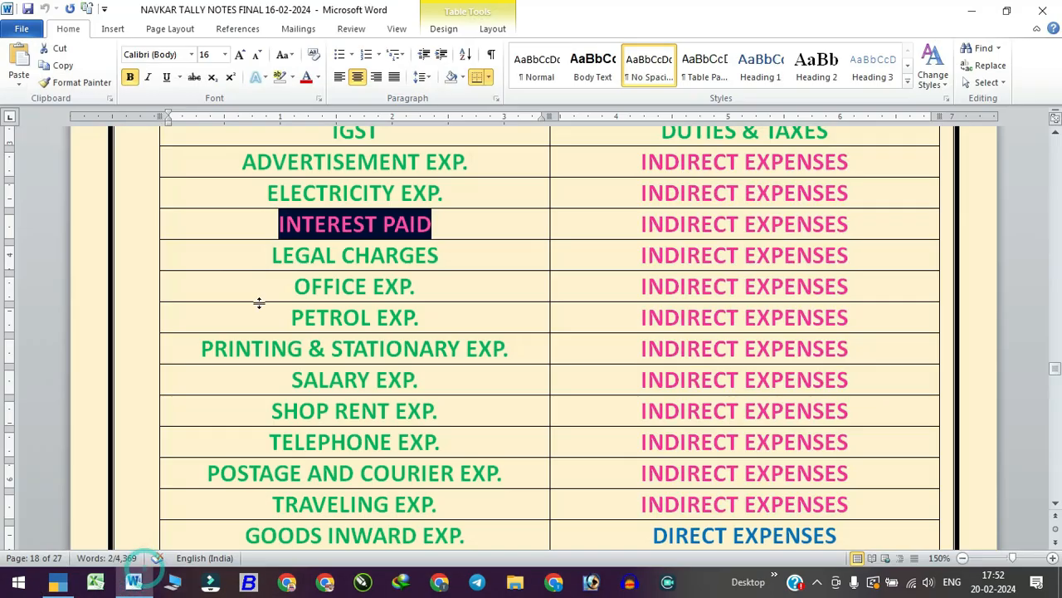
left_click_drag(270, 255, 462, 260)
key("ctrl+c")
left_click(133, 582)
key("ctrl+alt+v")
key("Return")
Add ledgers PETROL EXP., PRINTING & STATIONARY EXP., SALARY EXP. and SHOP RENT EXP. from the notes.
left_click(133, 582)
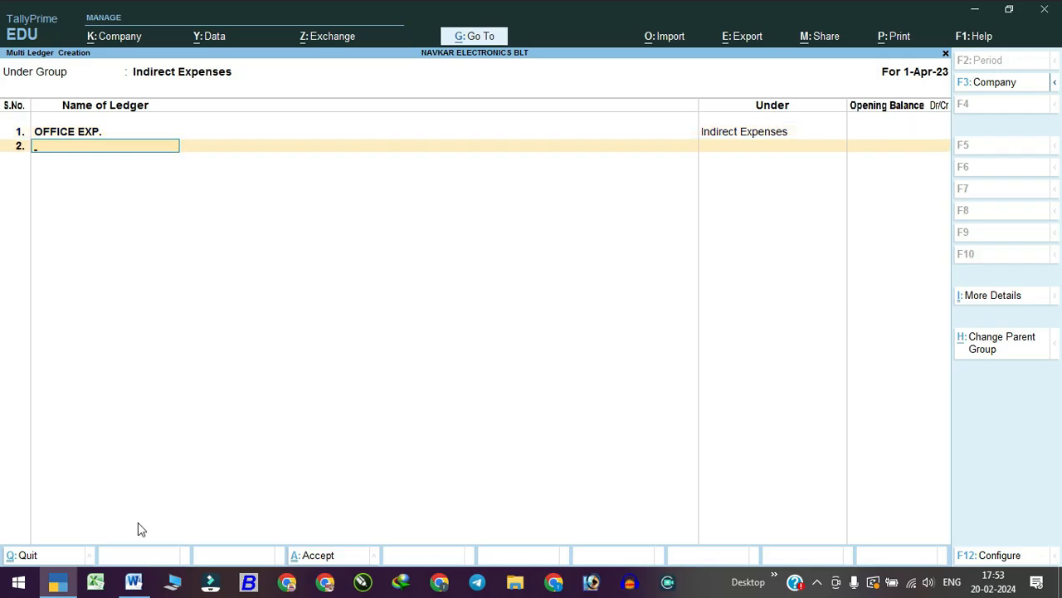
left_click(133, 582)
left_click_drag(324, 430, 419, 432)
key("ctrl+c")
left_click(133, 582)
key("ctrl+alt+v")
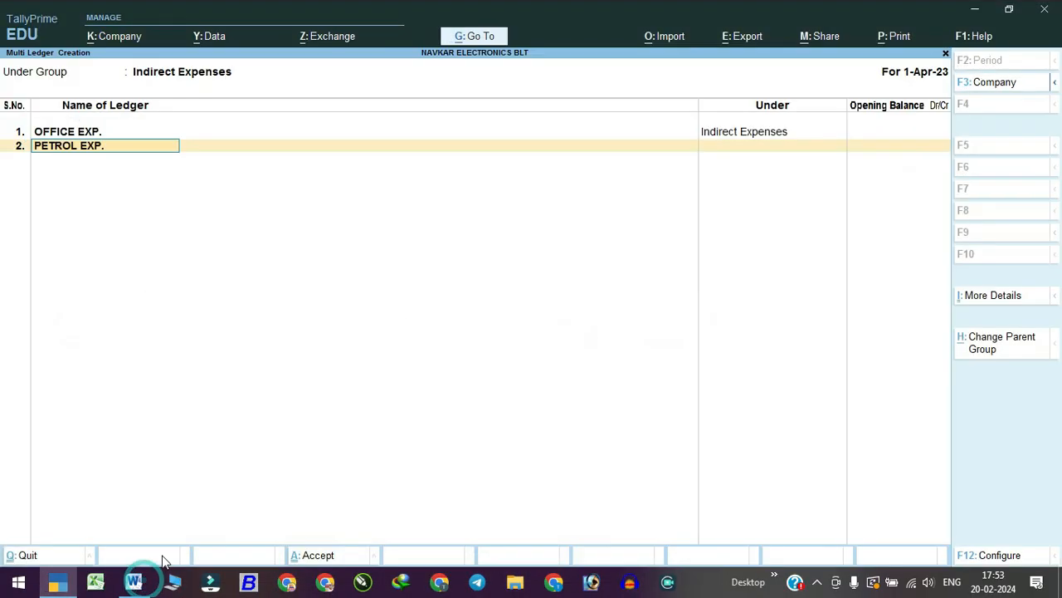
key("Return")
left_click(133, 582)
left_click_drag(201, 460, 509, 458)
key("ctrl+c")
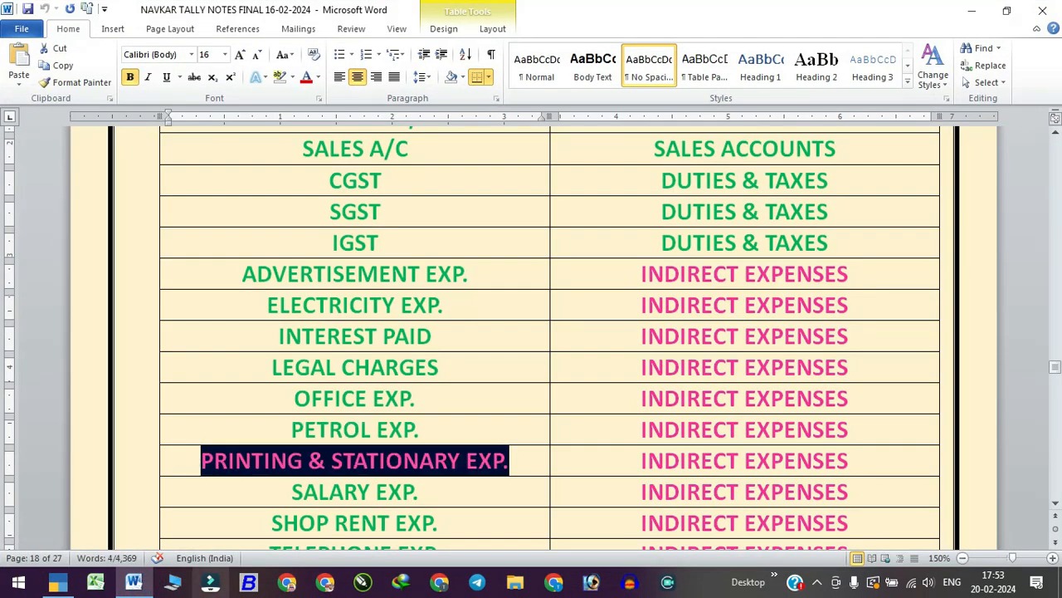
left_click(133, 582)
key("ctrl+alt+v")
key("Return")
left_click(133, 581)
left_click_drag(290, 491, 421, 491)
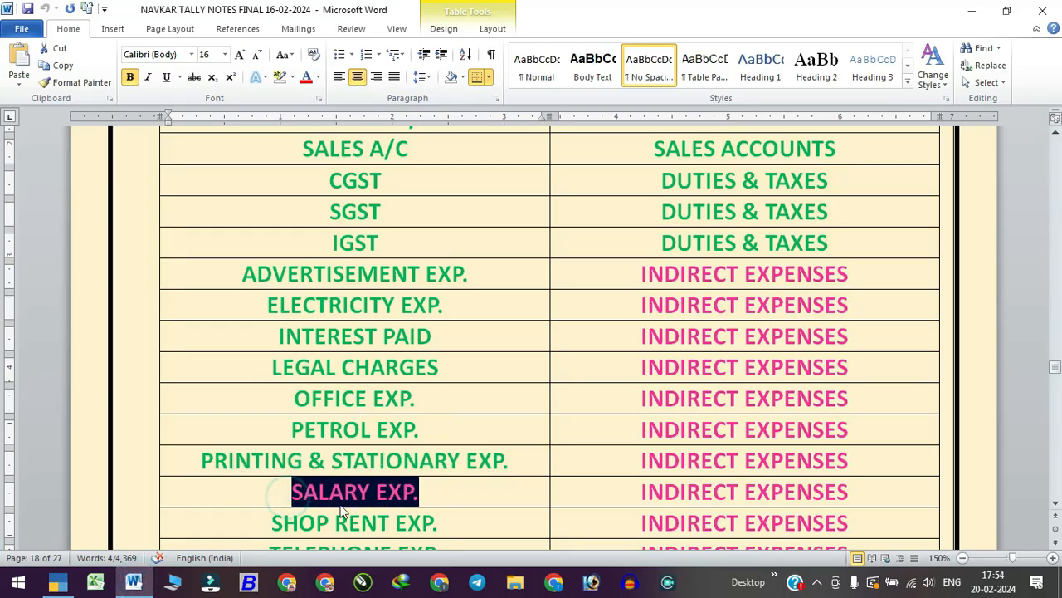
key("ctrl+c")
left_click(133, 582)
key("ctrl+alt+v")
key("Return")
left_click(133, 581)
left_click_drag(274, 299, 437, 299)
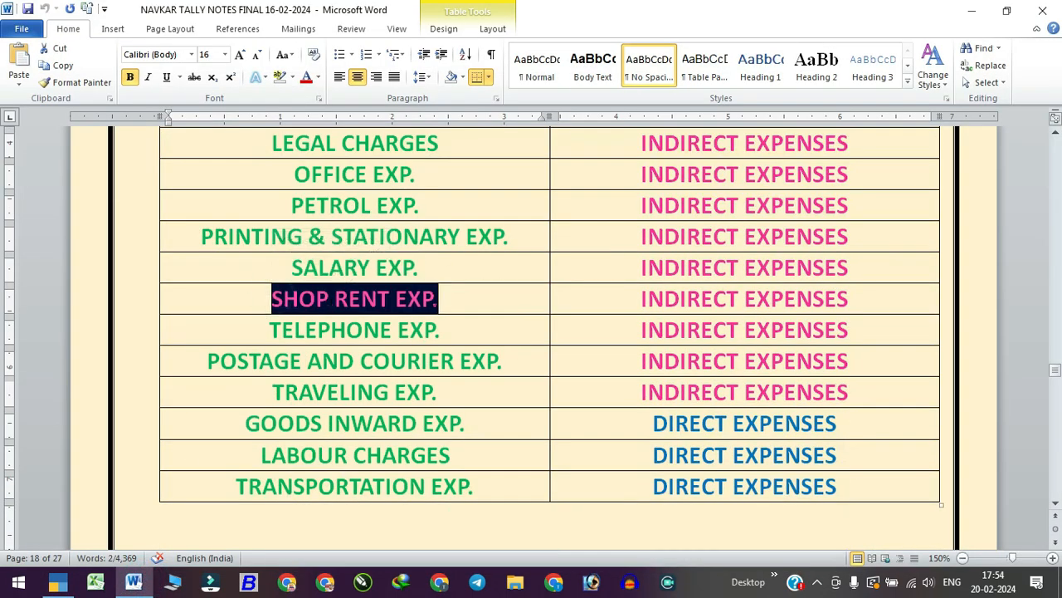
key("ctrl+c")
left_click(133, 582)
key("ctrl+alt+v")
key("Return")
Add TELEPHONE EXP., POSTAGE AND COURIER EXP. and TRAVELING EXP., then save all the ledgers.
left_click(133, 582)
left_click_drag(270, 327, 440, 327)
key("ctrl+c")
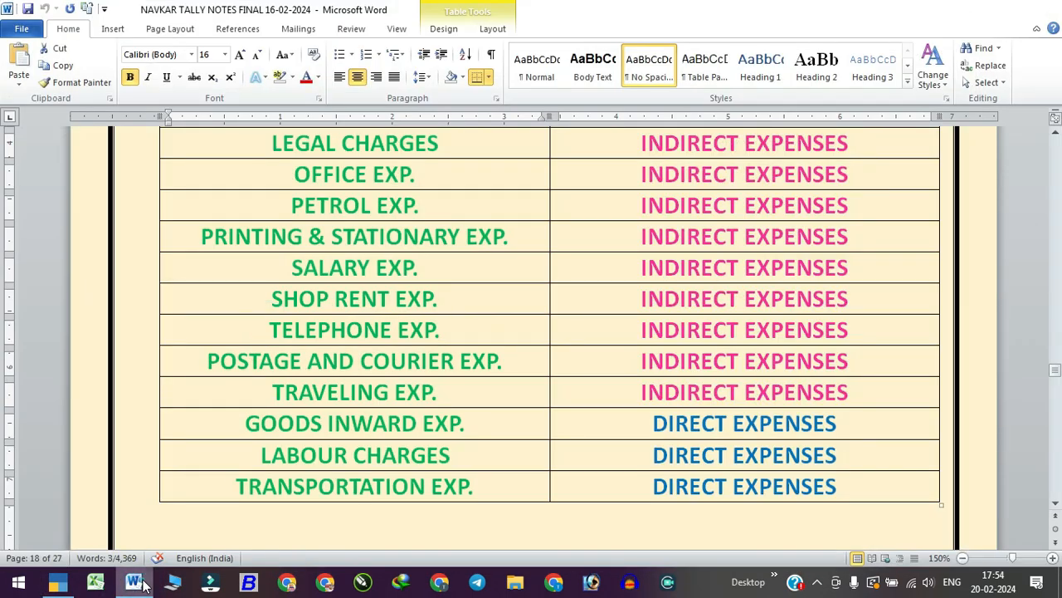
left_click(133, 582)
key("ctrl+alt+v")
key("Return")
left_click(132, 582)
left_click_drag(199, 361, 515, 360)
key("ctrl+c")
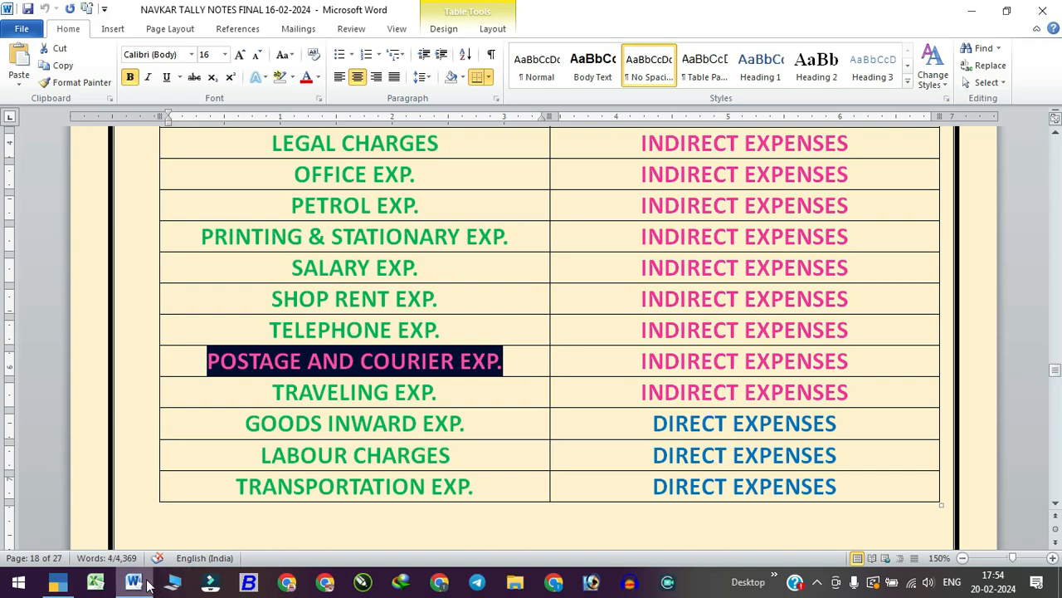
left_click(132, 582)
key("ctrl+alt+v")
key("Return")
left_click(132, 582)
left_click_drag(268, 391, 436, 391)
key("ctrl+c")
left_click(133, 582)
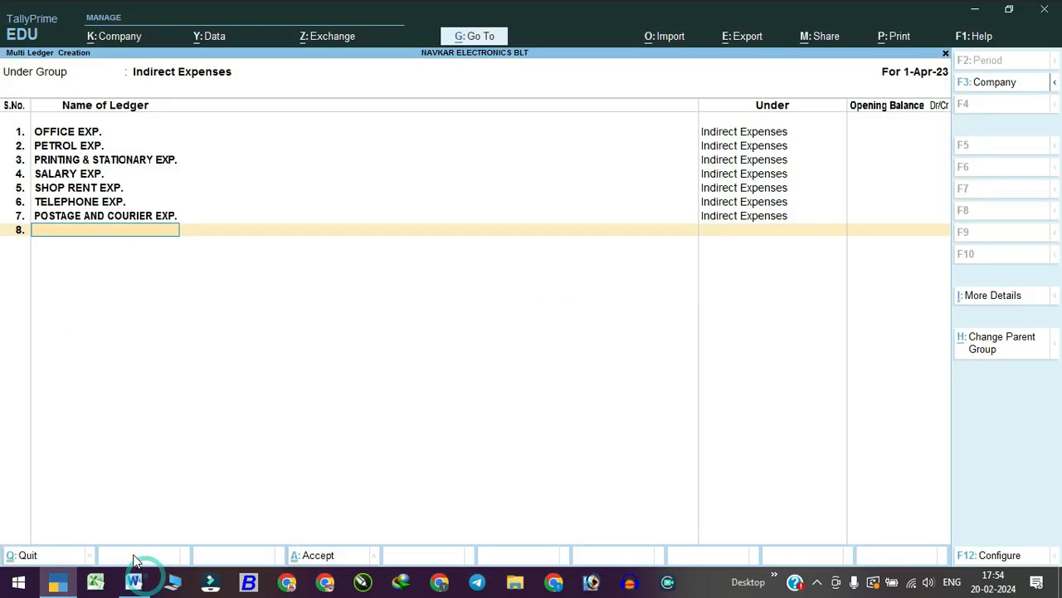
key("ctrl+alt+v")
key("Return")
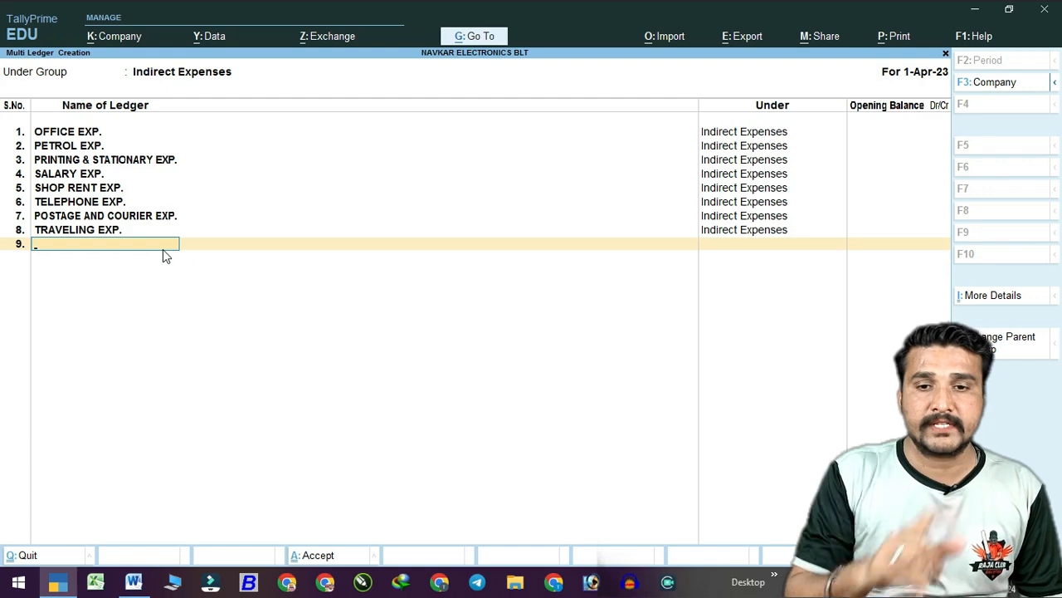
key("Return")
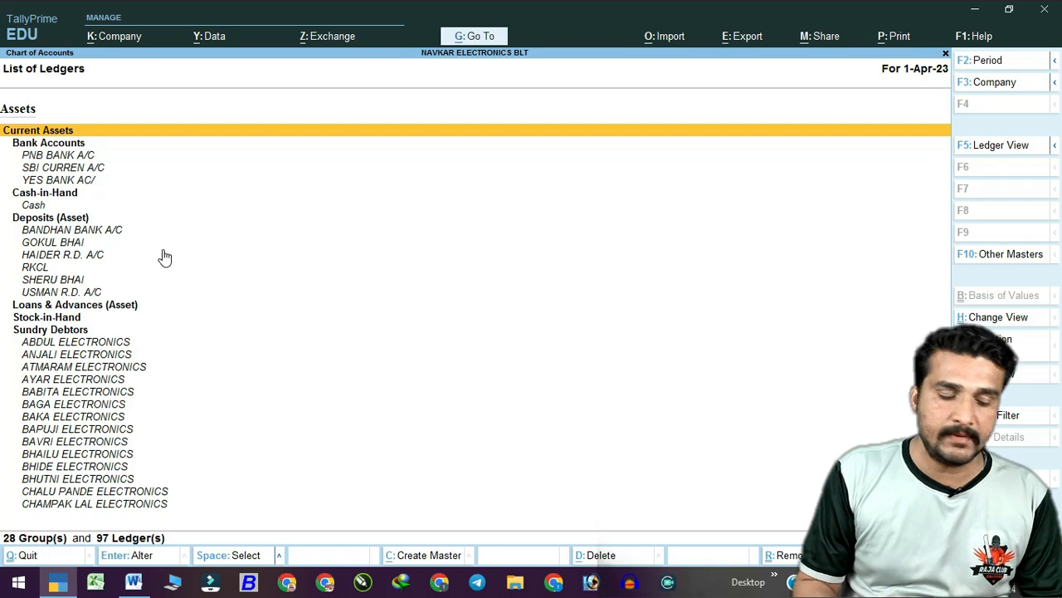
Start a multi-ledger creation with Direct Expenses as the parent group.
key("alt+h")
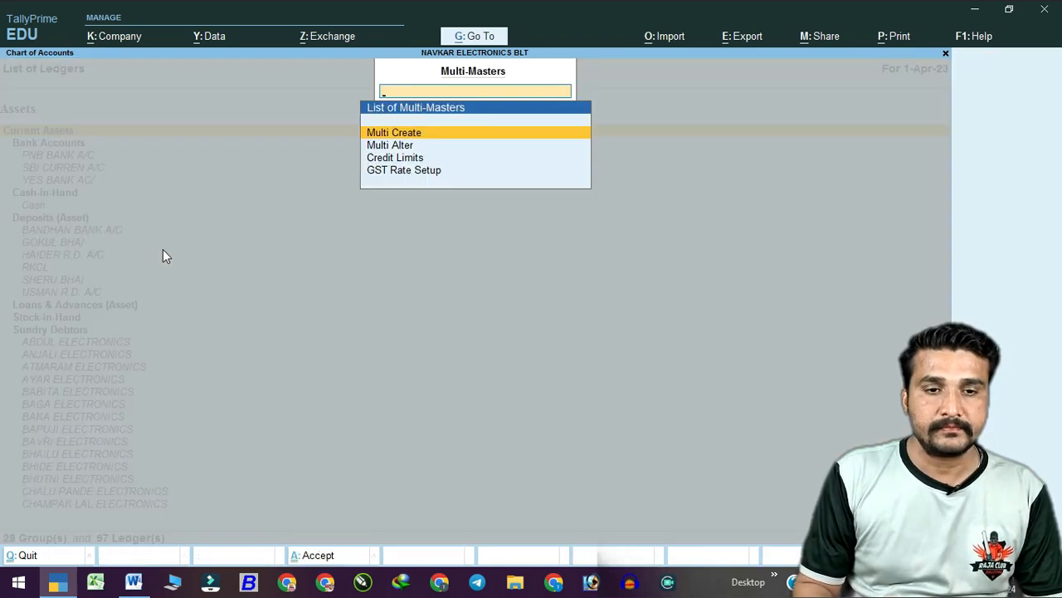
key("Return")
type("Di")
key("Return")
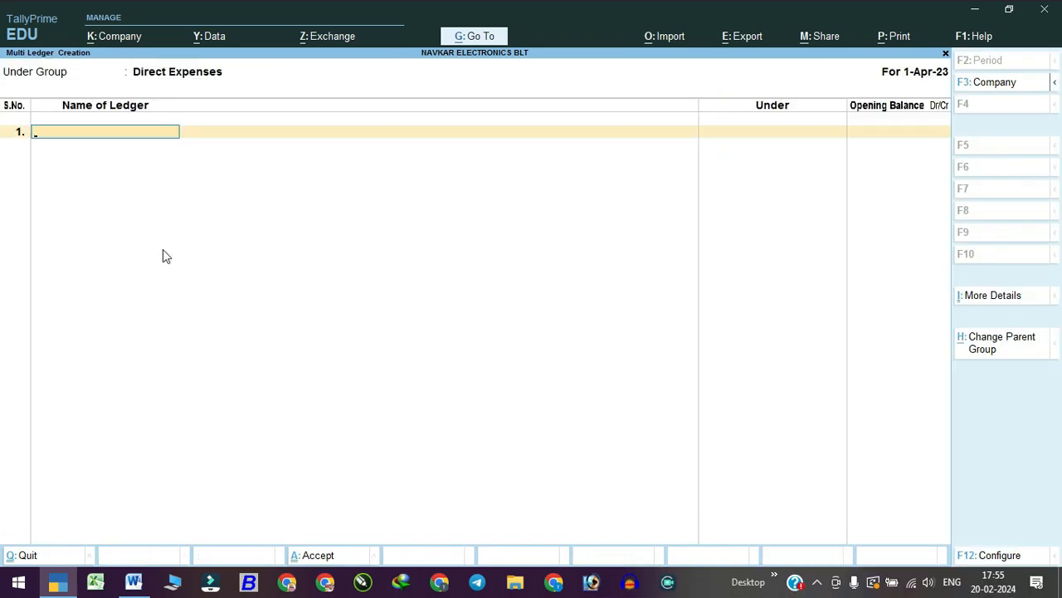
Add GOODS INWARD EXP., LABOUR CHARGES and TRANSPORTATION EXP., copied from the Word notes, and save them.
left_click(128, 587)
left_click_drag(465, 367, 251, 365)
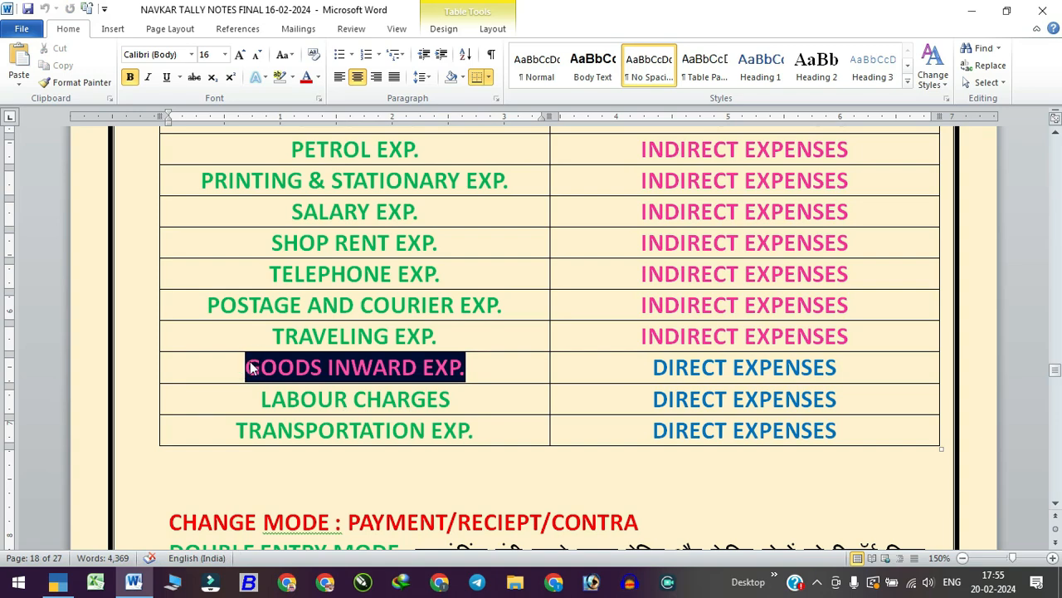
key("ctrl+c")
key("alt+Tab")
key("ctrl+alt+v")
key("Return")
key("alt+Tab")
triple_click(389, 397)
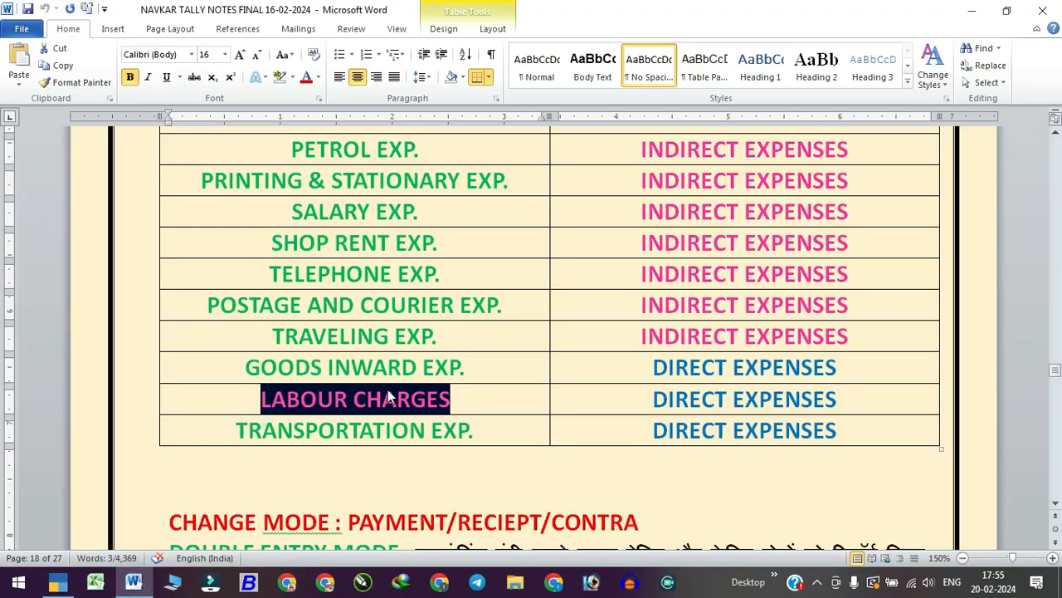
key("ctrl+c")
key("alt+Tab")
key("ctrl+alt+v")
key("Return")
key("alt+Tab")
left_click_drag(230, 431, 474, 434)
key("ctrl+c")
key("alt+Tab")
key("ctrl+alt+v")
key("Return")
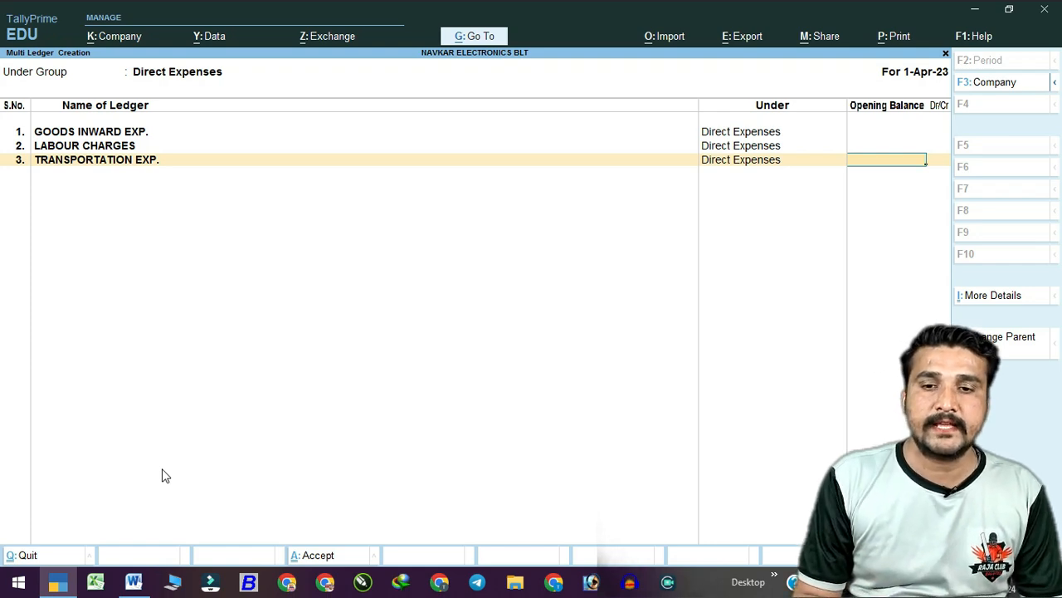
key("Return")
key("Return")
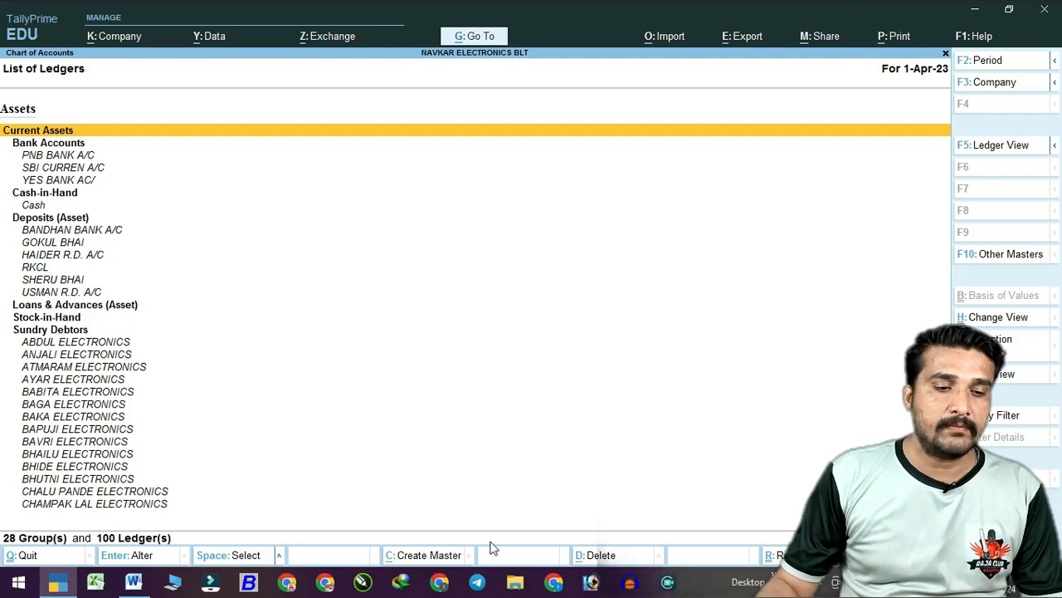
In the Word notes, highlight PAYMENT/RECIEPT/CONTRA and the Hindi explanation of double entry mode.
left_click(134, 581)
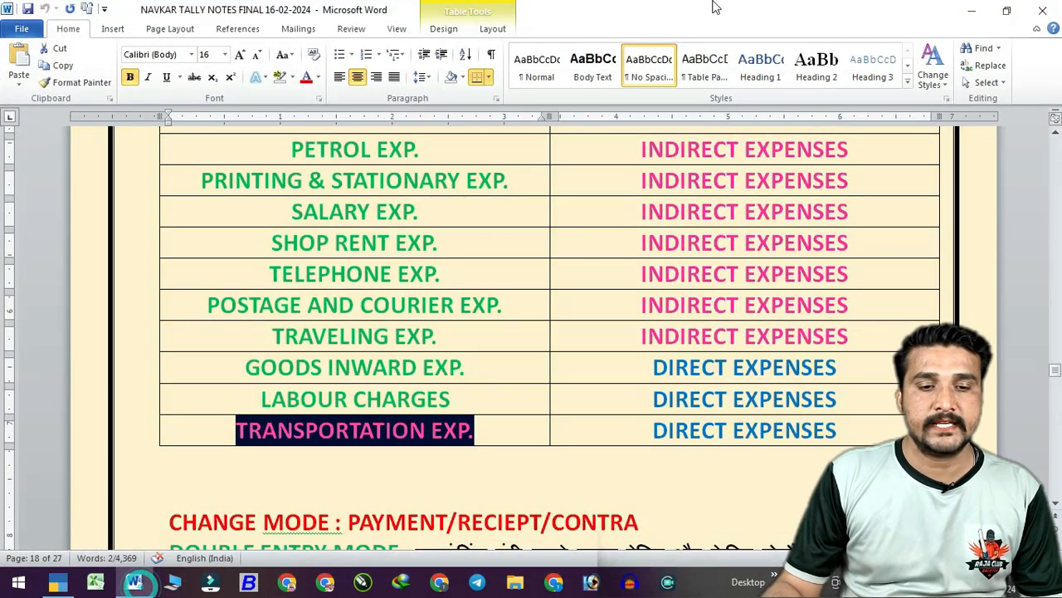
scroll(606, 413, "down", 3)
scroll(341, 263, "down", 2)
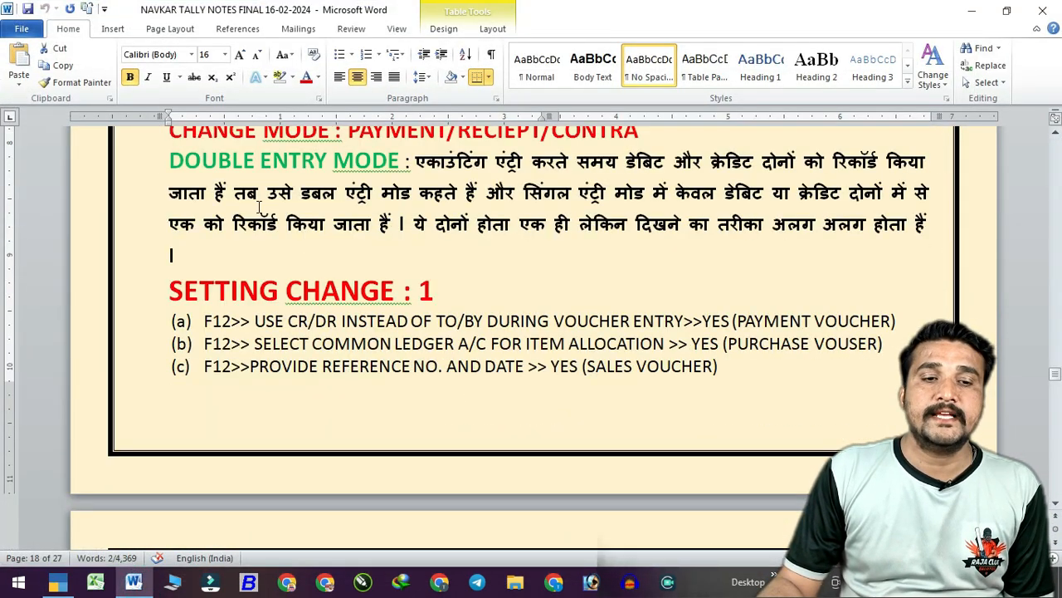
scroll(320, 209, "up", 1)
left_click_drag(347, 186, 641, 187)
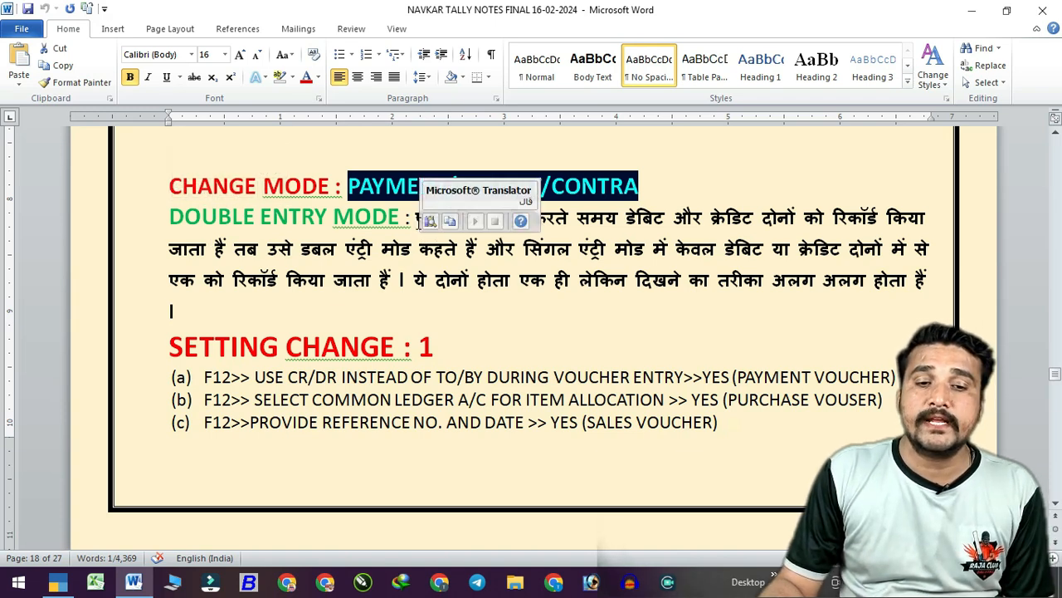
left_click_drag(416, 217, 476, 247)
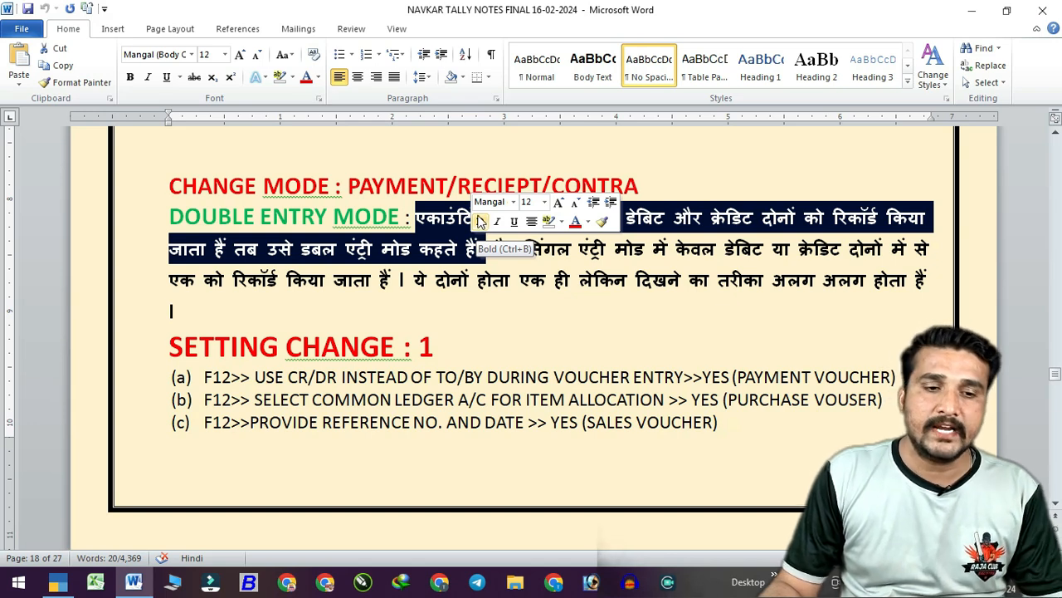
left_click(274, 282)
Highlight the SETTING CHANGE : 1 heading and the text of setting (a).
scroll(271, 282, "down", 1)
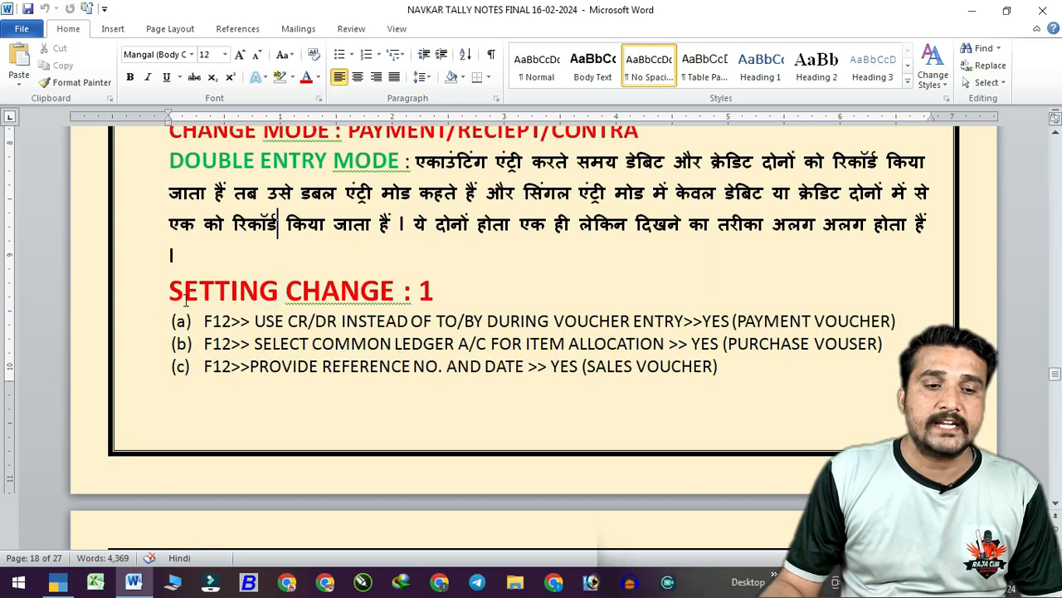
left_click_drag(162, 288, 456, 286)
left_click_drag(214, 325, 890, 323)
scroll(734, 328, "down", 2)
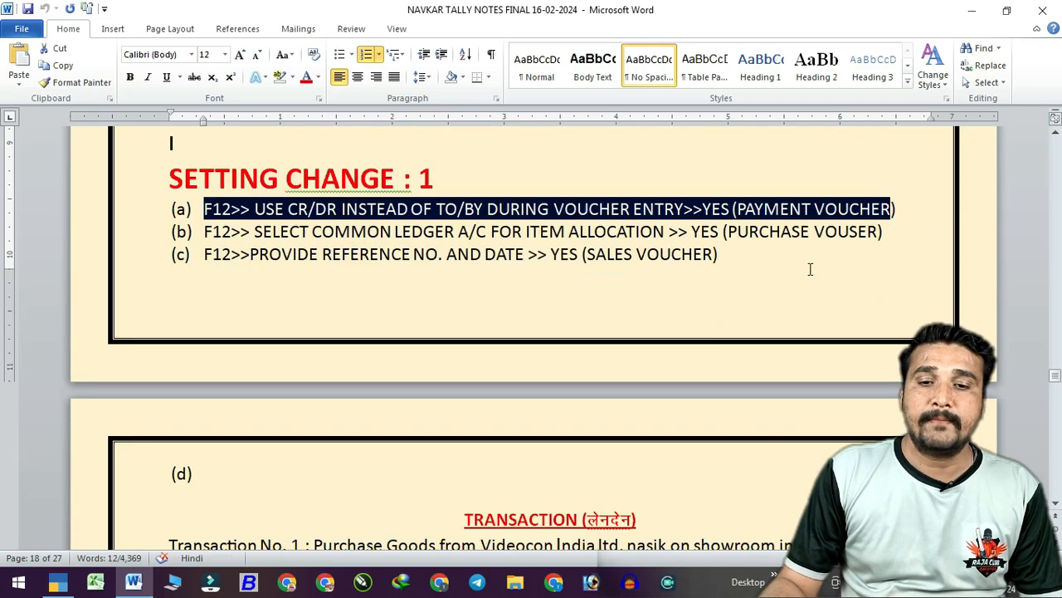
left_click(799, 217)
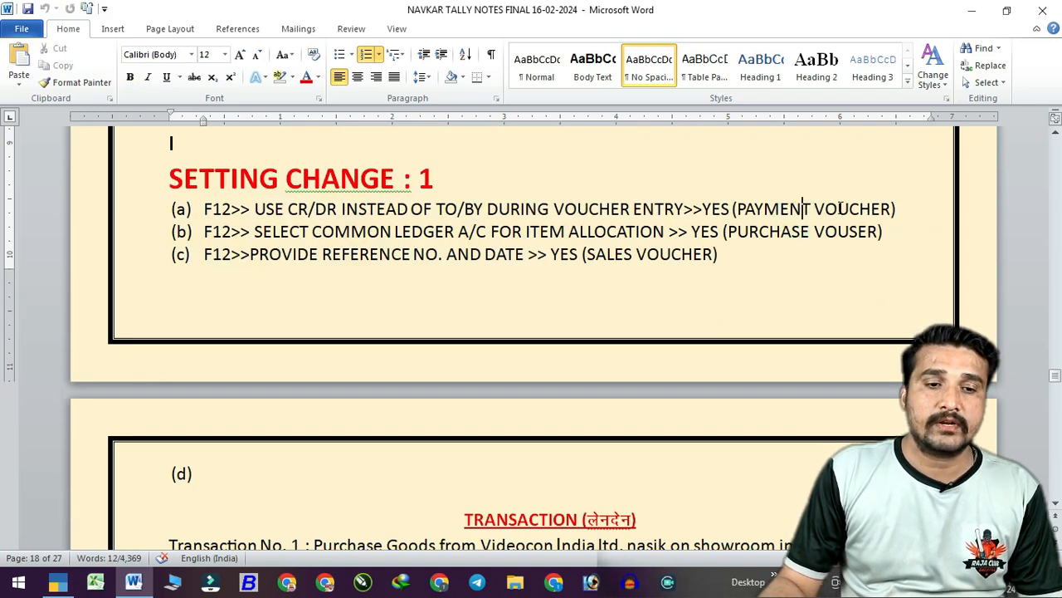
left_click_drag(269, 214, 861, 217)
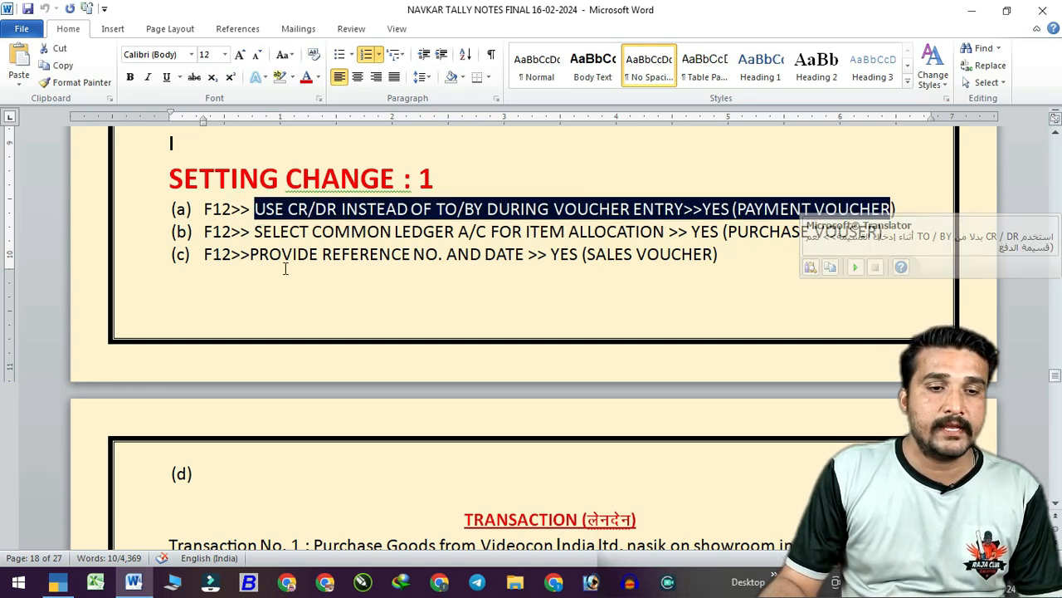
left_click(270, 232)
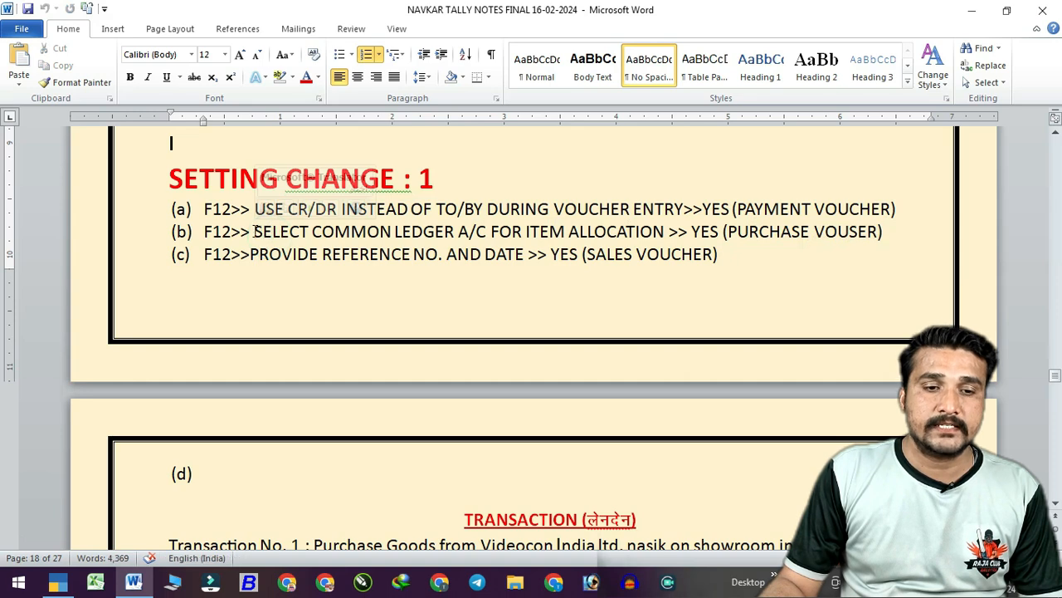
left_click_drag(260, 232, 814, 232)
left_click(282, 250)
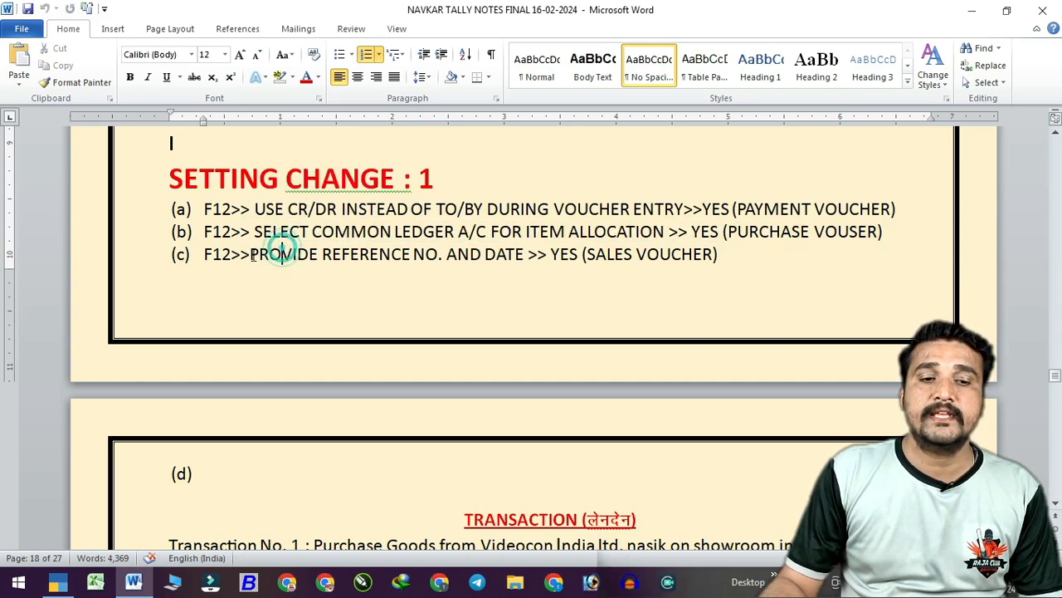
left_click_drag(251, 255, 711, 255)
left_click(622, 208)
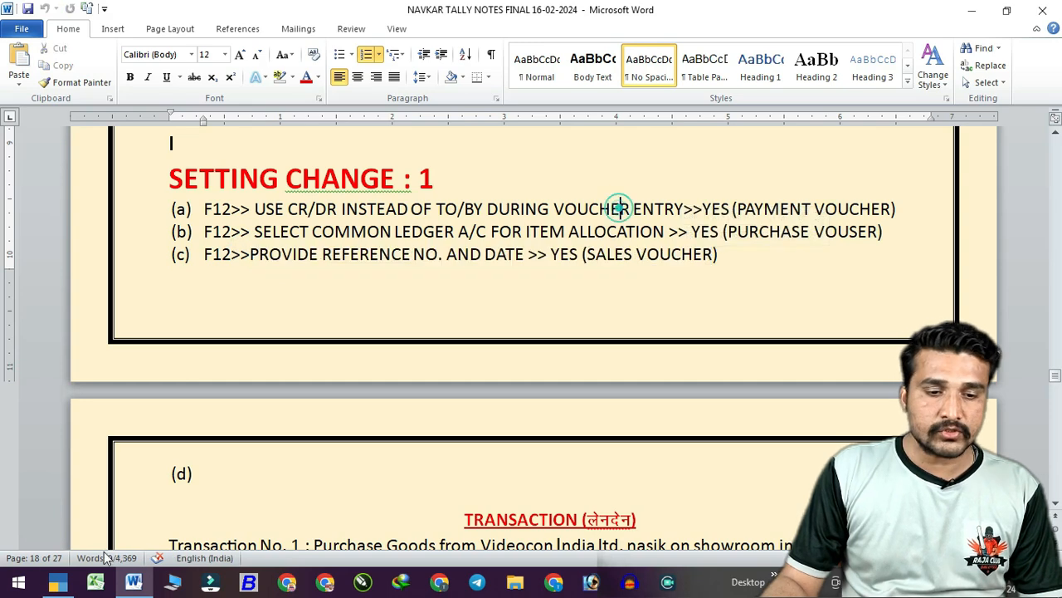
Return to TallyPrime's Gateway of Tally and open the Create masters list.
key("alt+Tab")
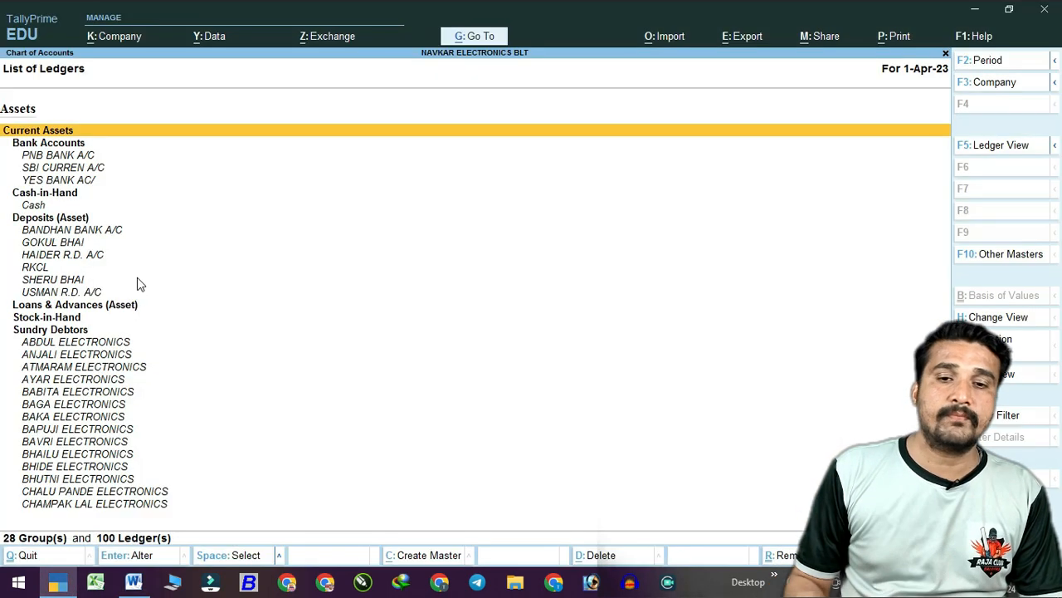
key("Escape")
key("Escape")
key("Escape")
key("Escape")
key("Down")
key("Down")
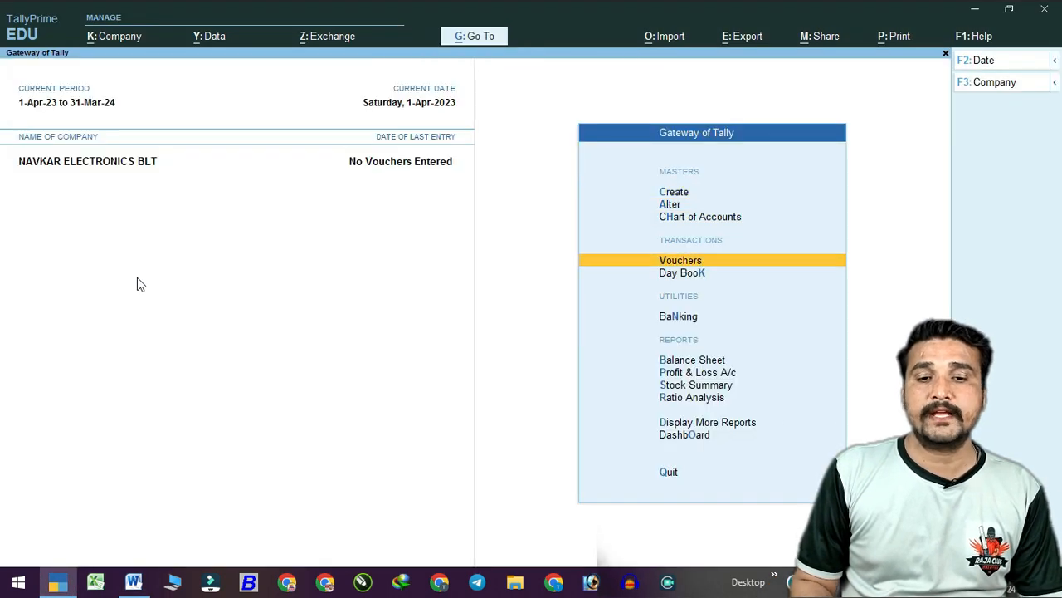
key("Up")
key("Up")
key("Up")
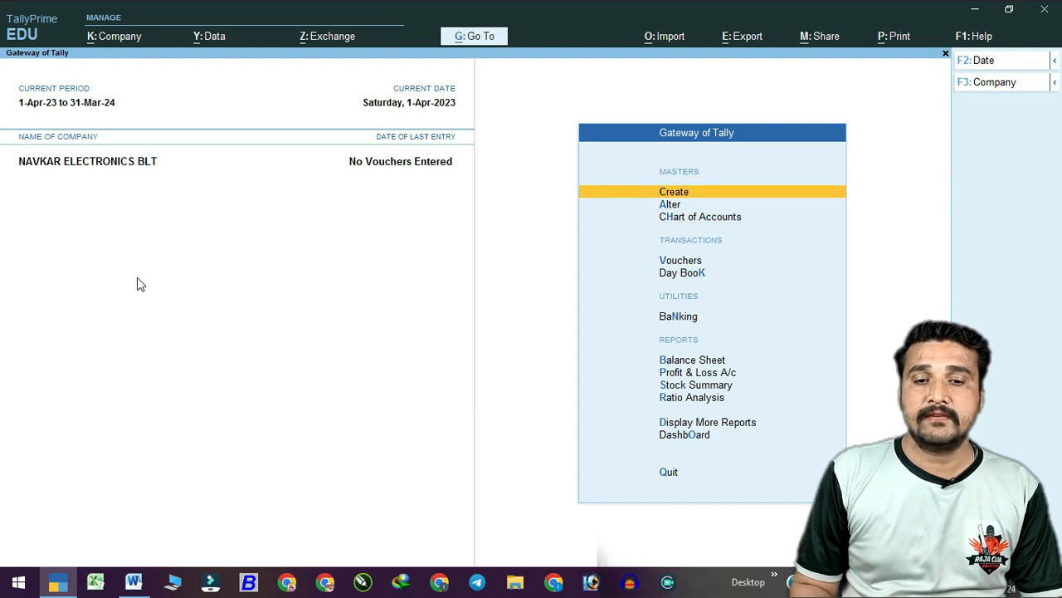
key("Down")
key("Down")
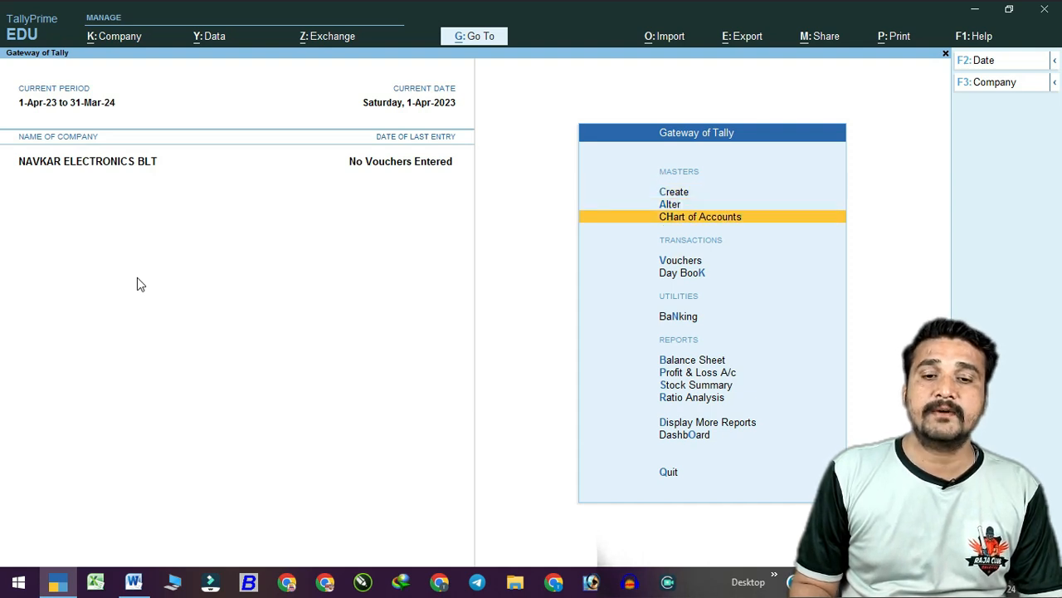
key("Up")
key("Up")
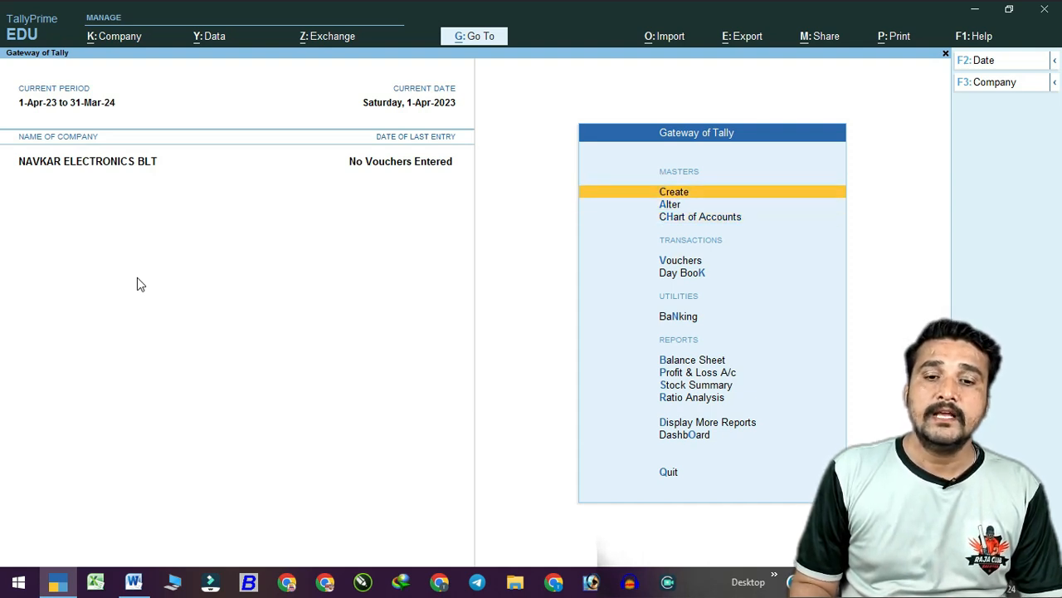
key("Return")
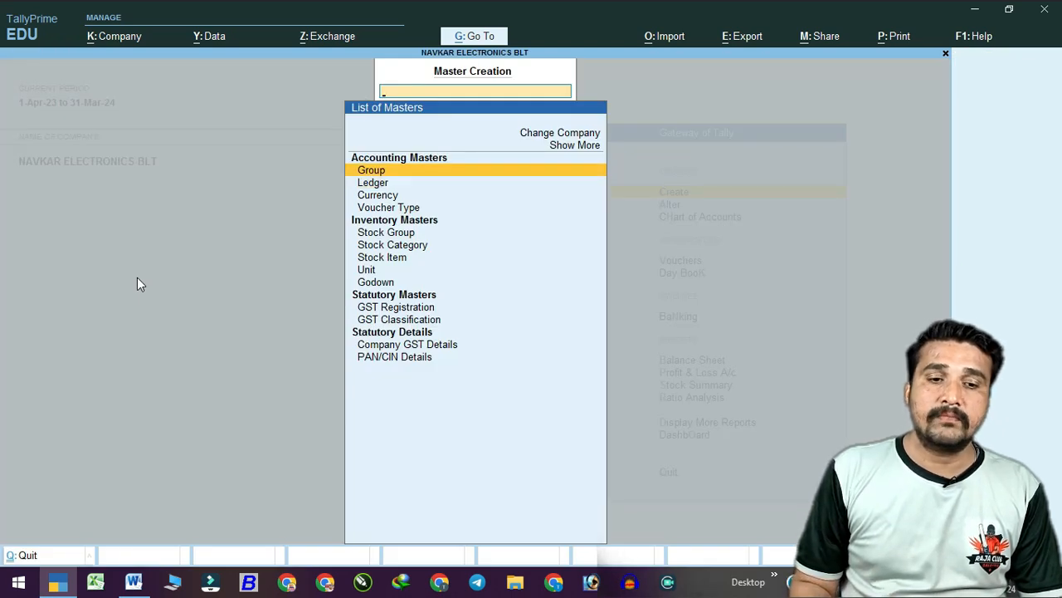
Browse the masters list down to Godown, then back out and move toward Vouchers.
key("Down")
key("Down")
key("Down")
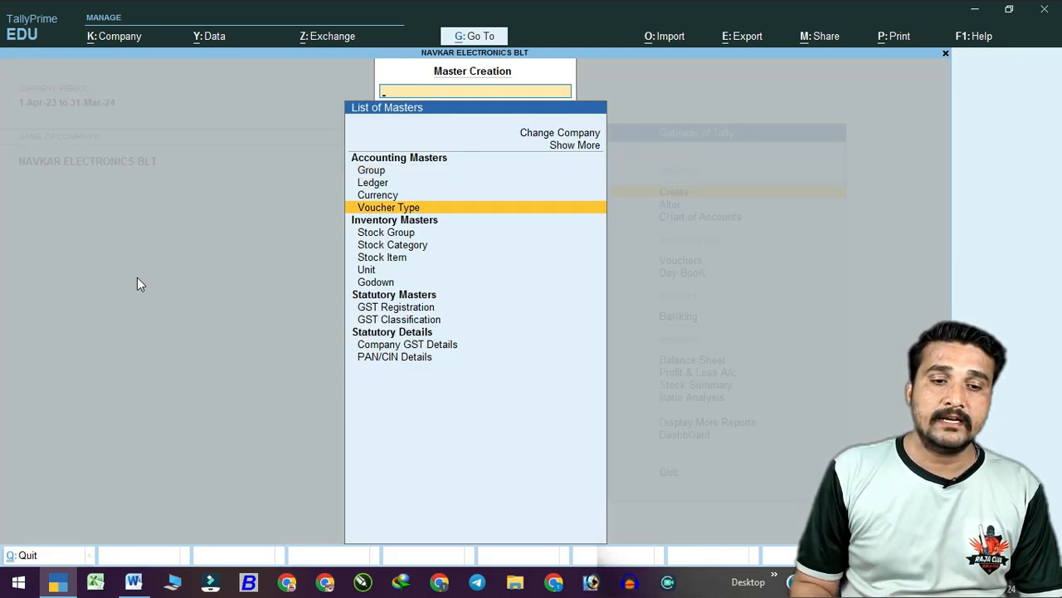
key("Down")
key("Down")
key("Down")
key("Down")
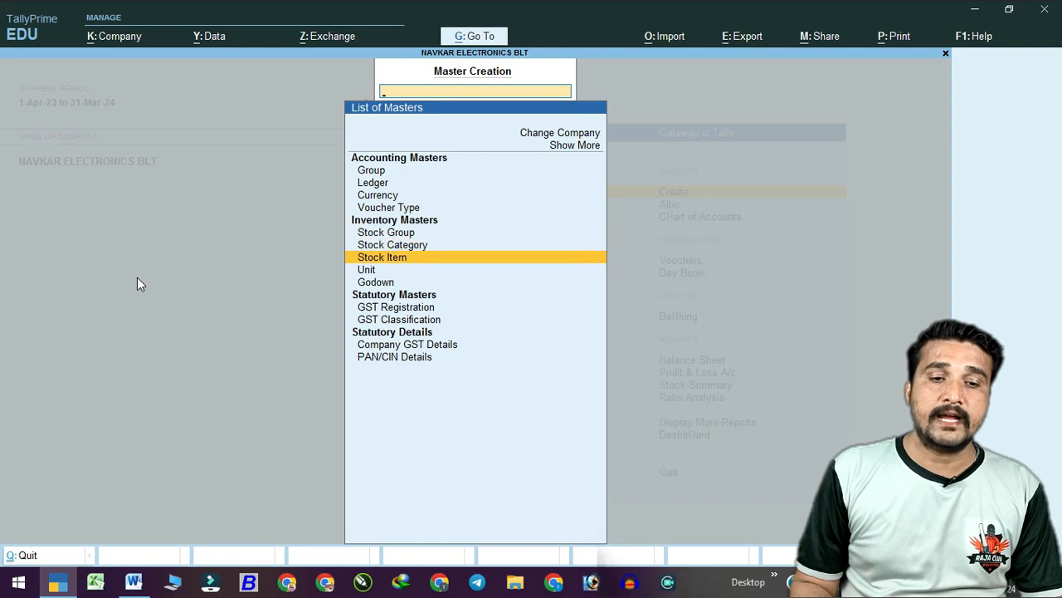
key("Down")
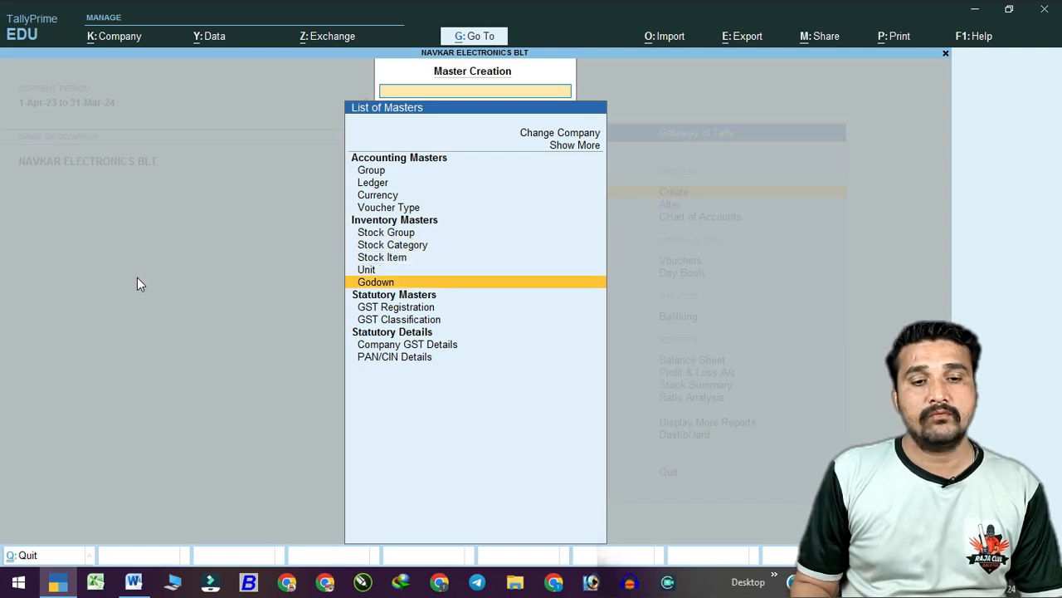
key("Down")
key("Escape")
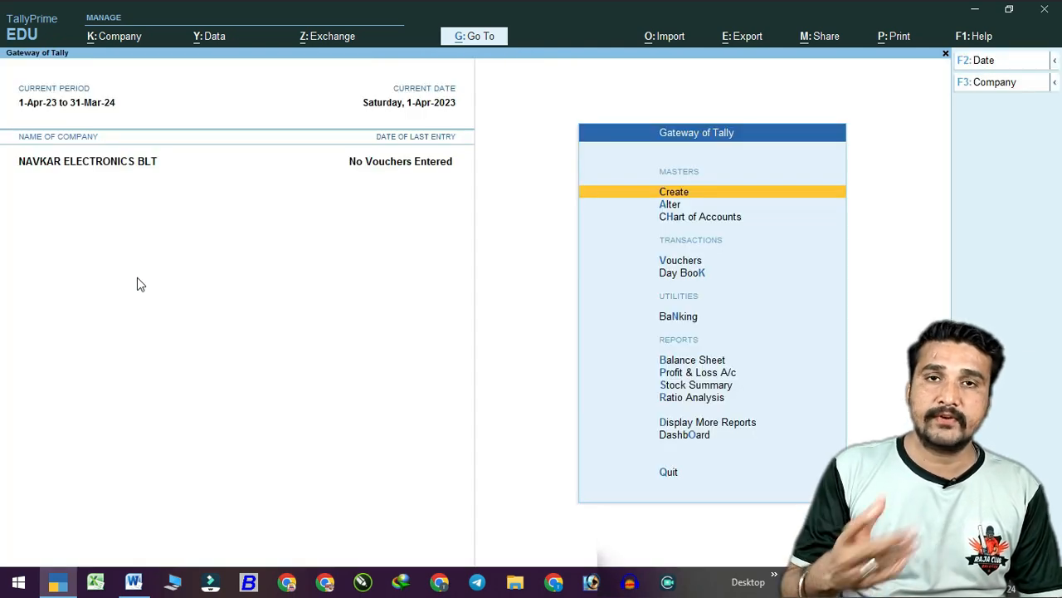
key("Down")
key("Down")
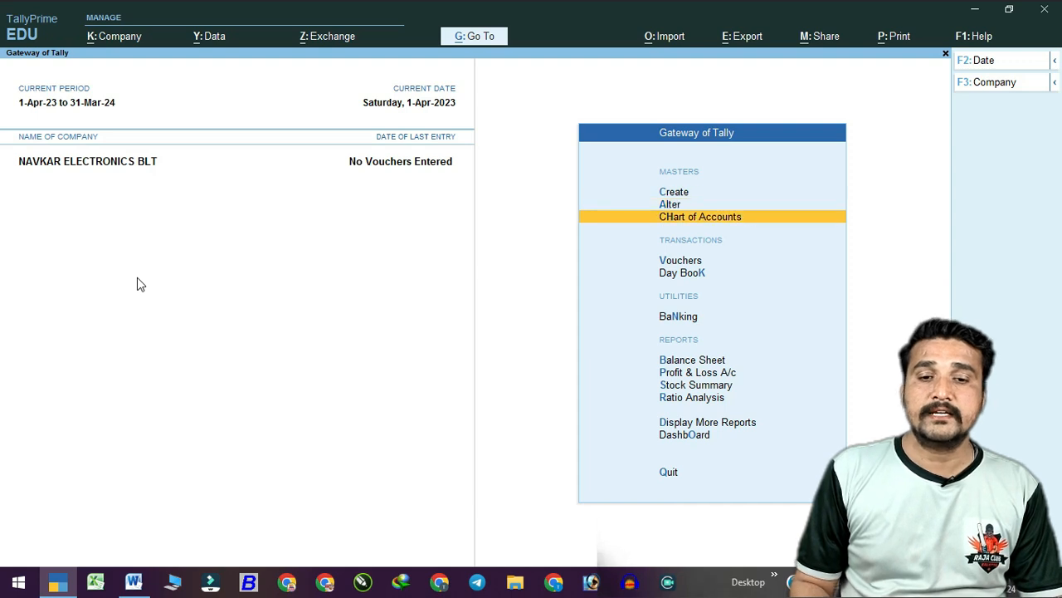
key("Down")
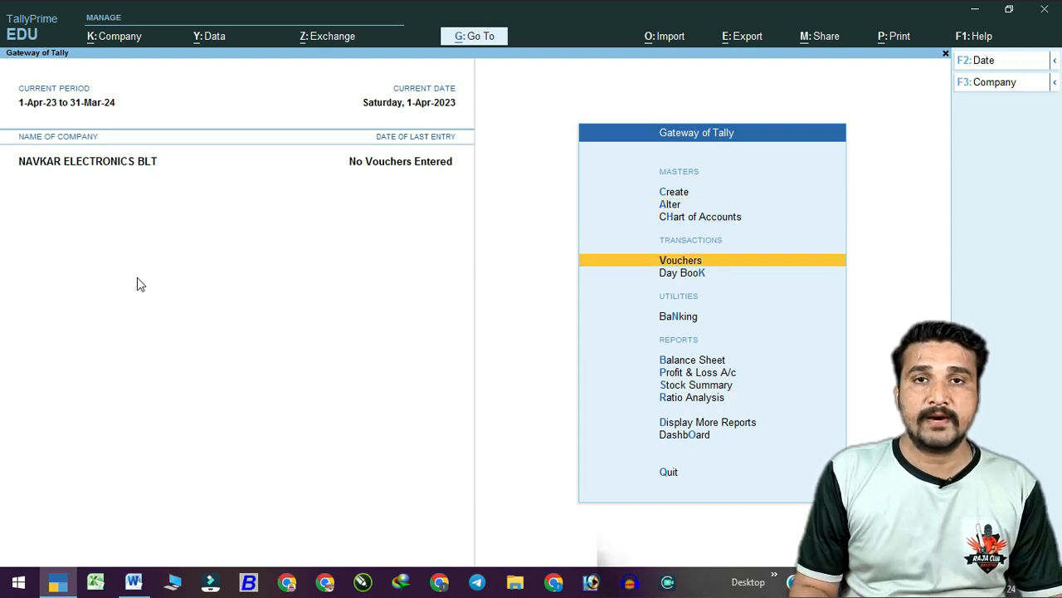
Open voucher entry and compare Receipt, Contra and Payment voucher types, ending on Payment.
key("Return")
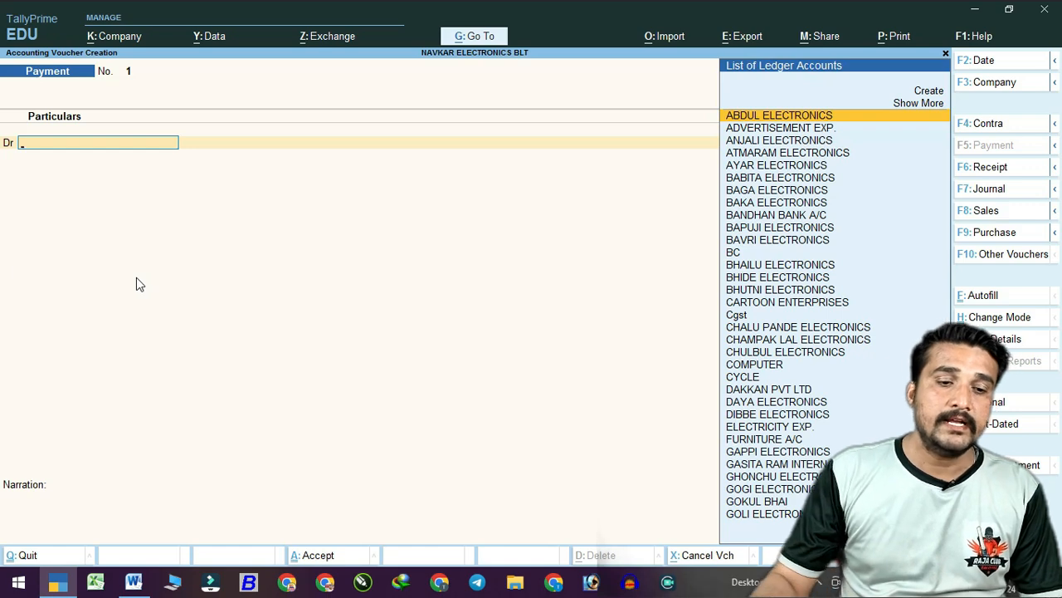
left_click(126, 582)
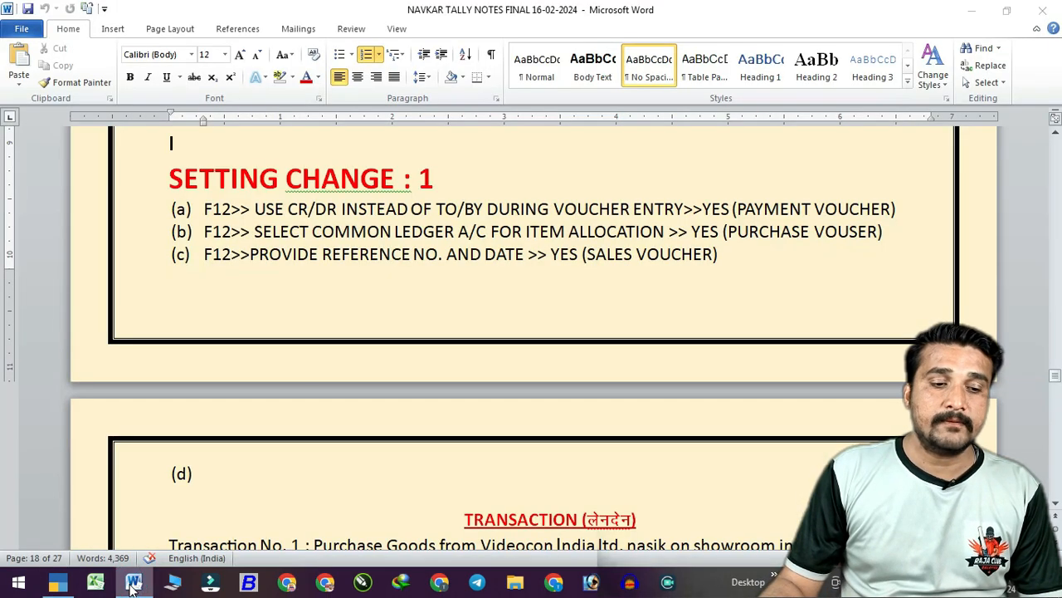
left_click(131, 582)
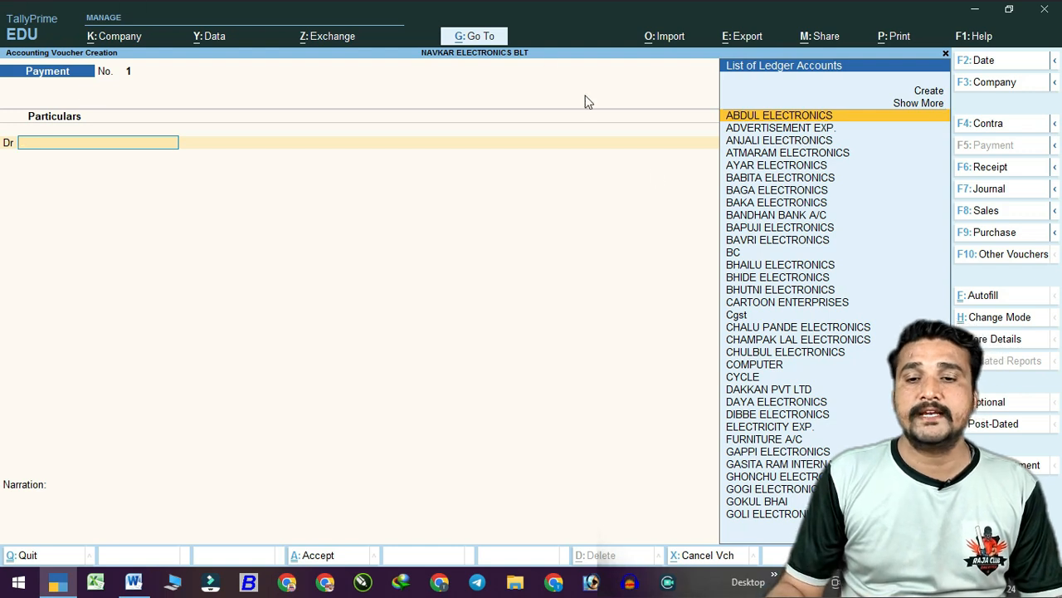
left_click(1008, 168)
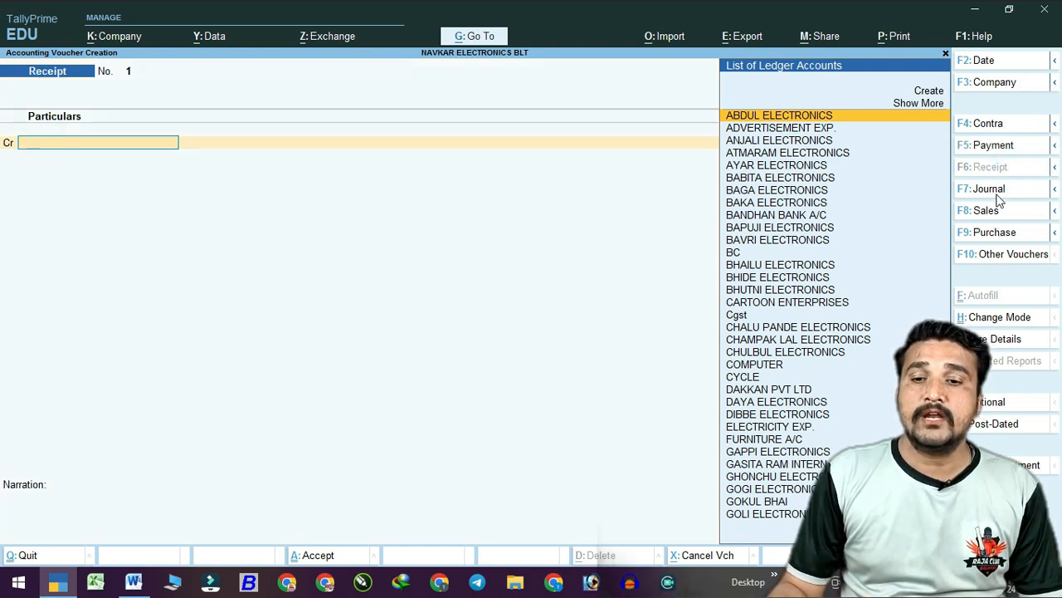
left_click(1007, 123)
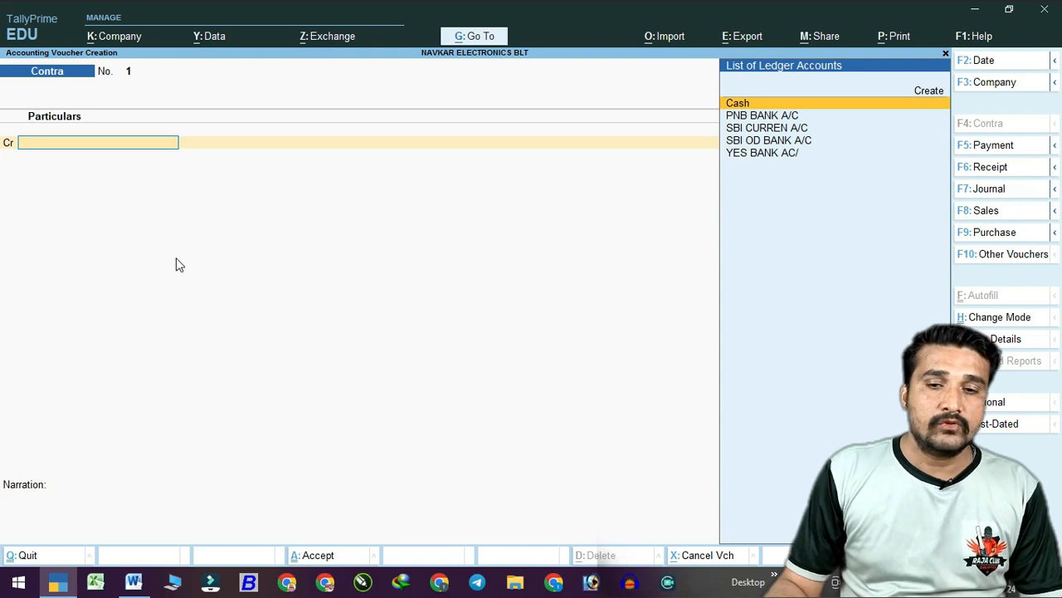
left_click(998, 145)
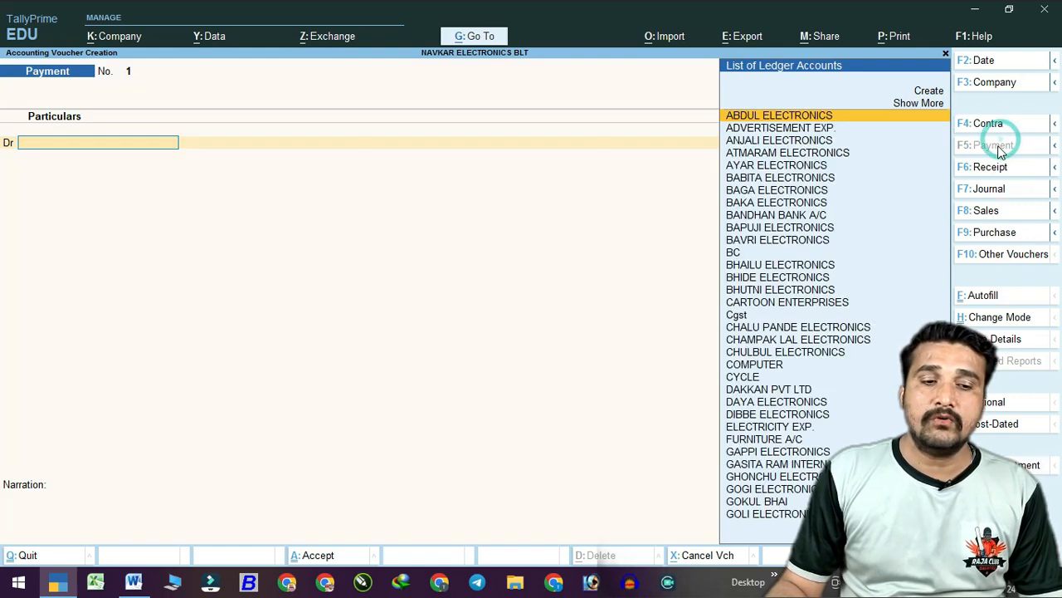
Mark setting change (a) in the Word notes, then return to the Payment voucher.
left_click(133, 581)
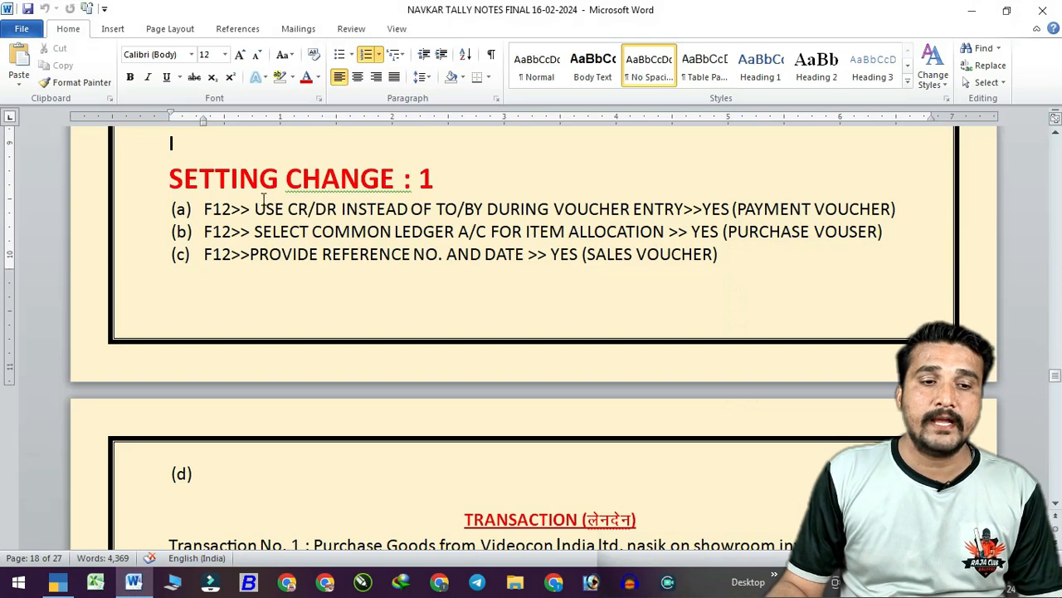
left_click_drag(205, 210, 553, 213)
key("alt+Tab")
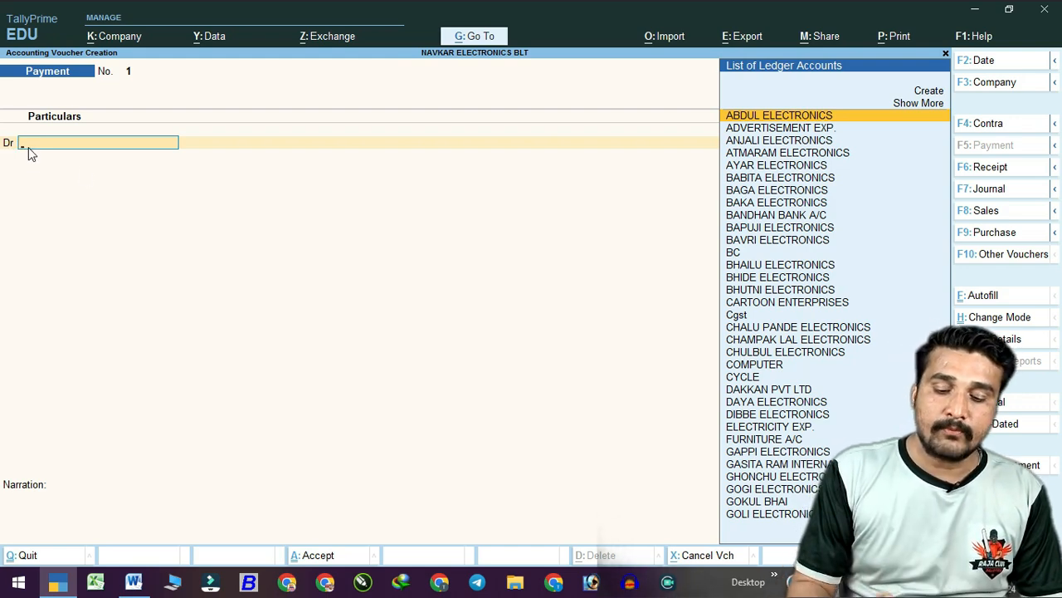
Leave Use Cr/Dr instead of To/By at Yes in F12, then mark setting (b) in the notes.
key("F12")
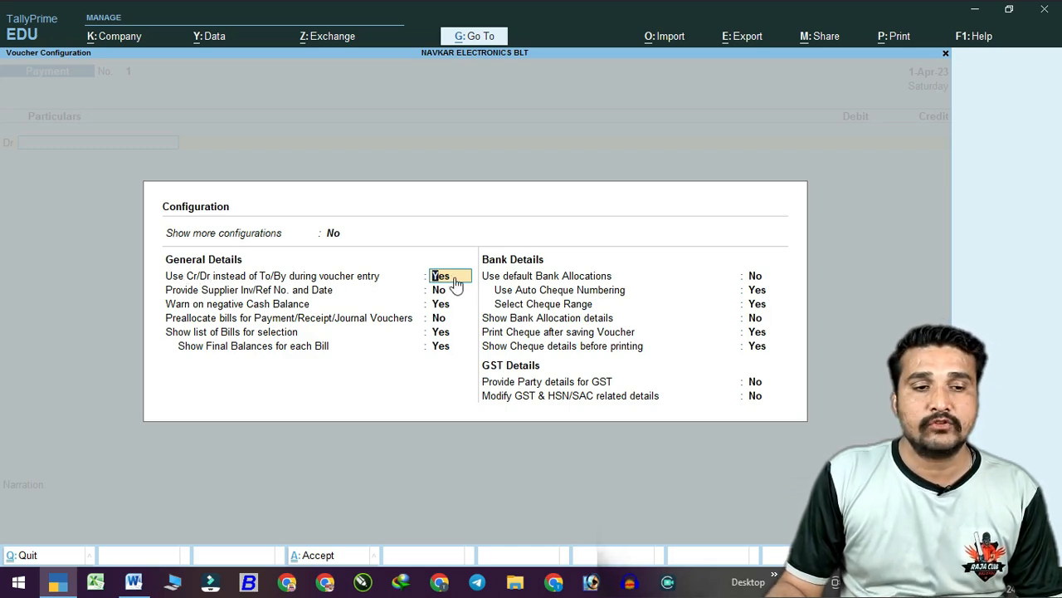
key("Escape")
key("Escape")
key("Escape")
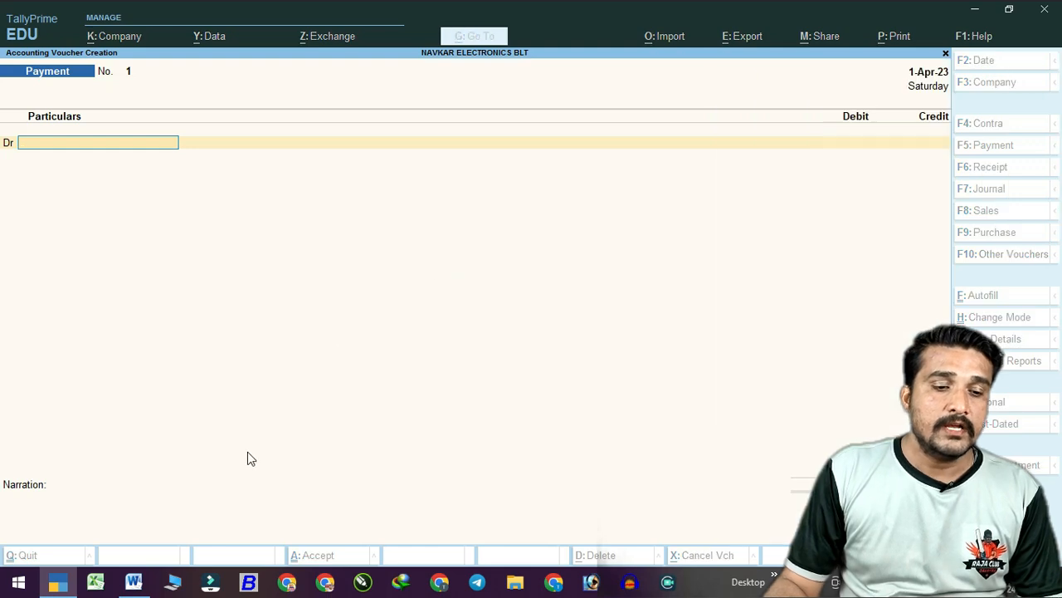
left_click(134, 581)
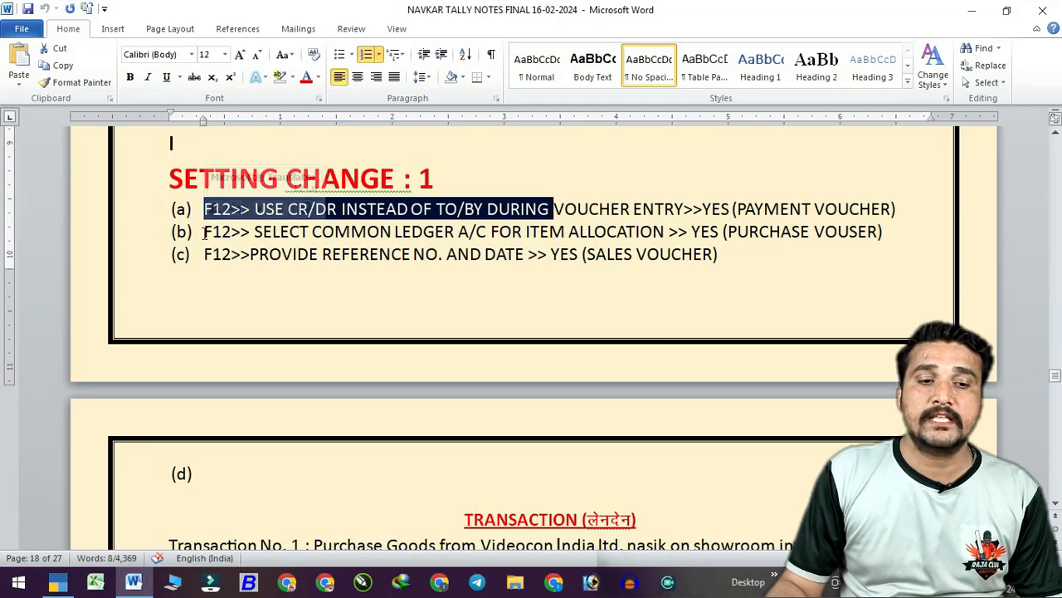
left_click_drag(203, 232, 834, 233)
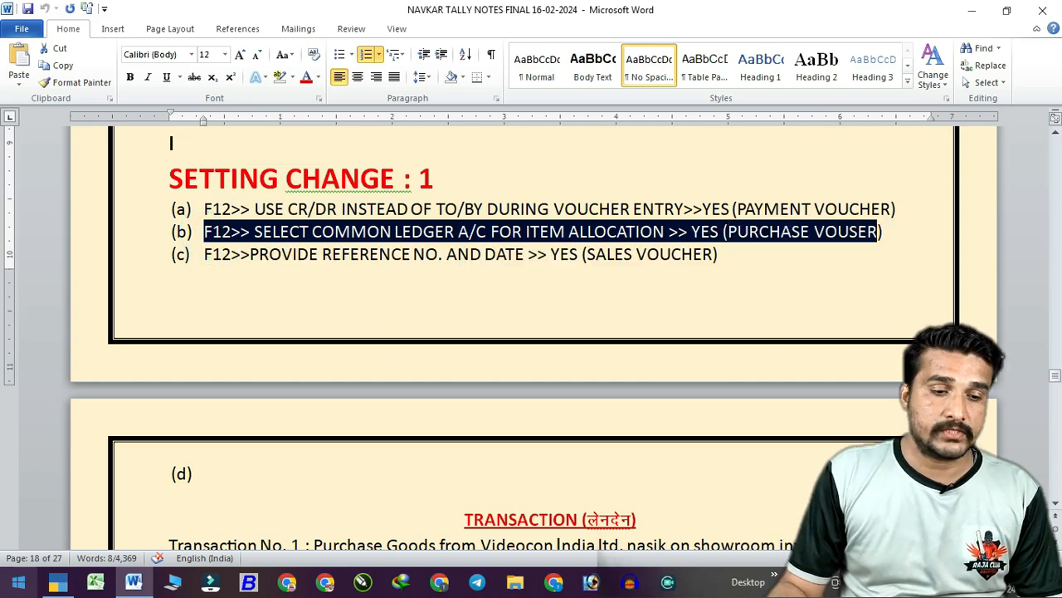
left_click(58, 581)
Reopen voucher entry as Purchase and set Show more configurations to Yes in its configuration.
key("y")
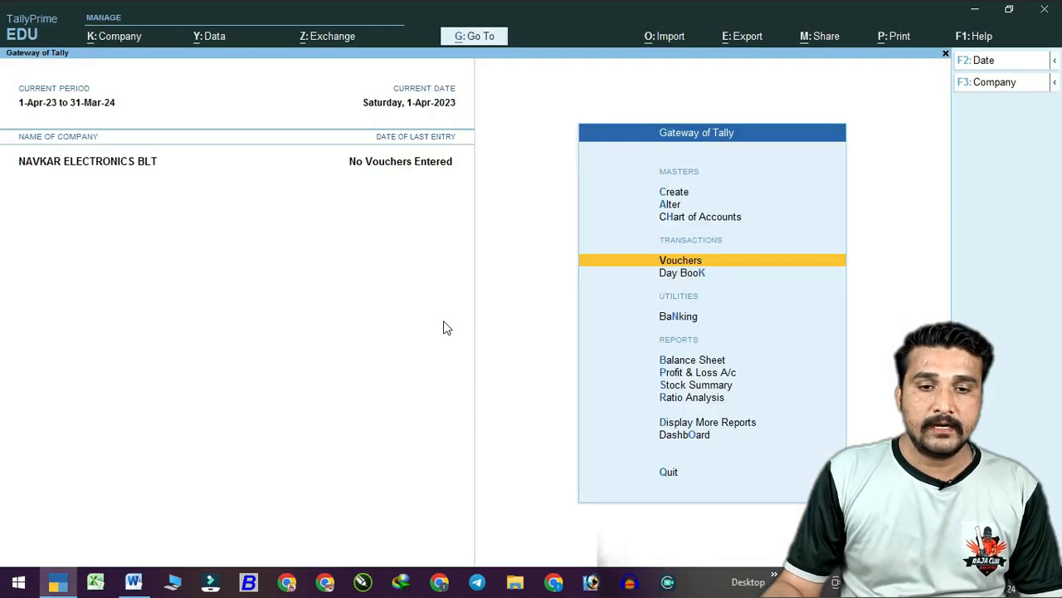
key("v")
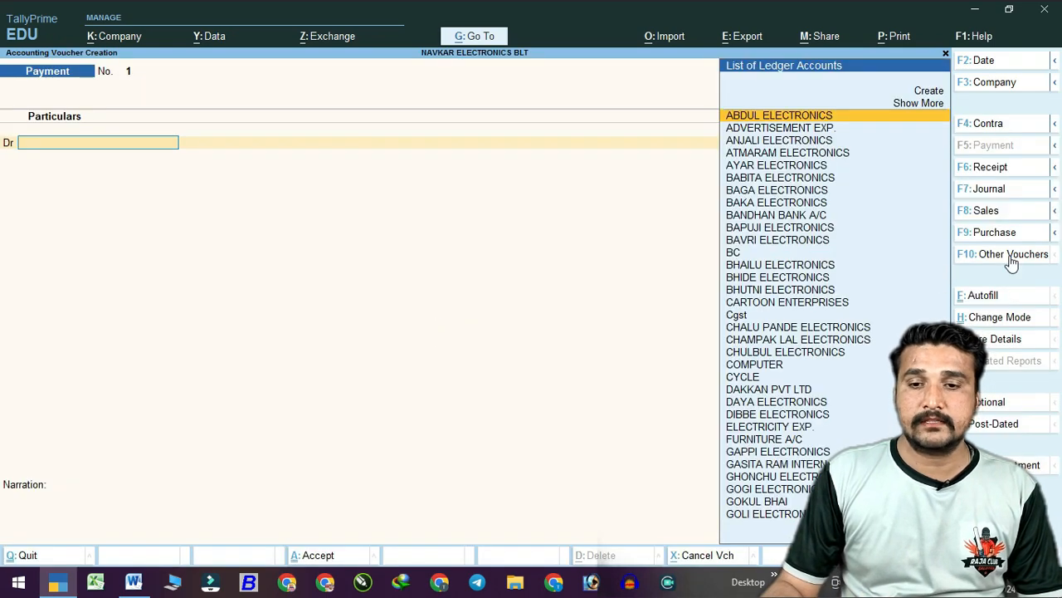
left_click(985, 233)
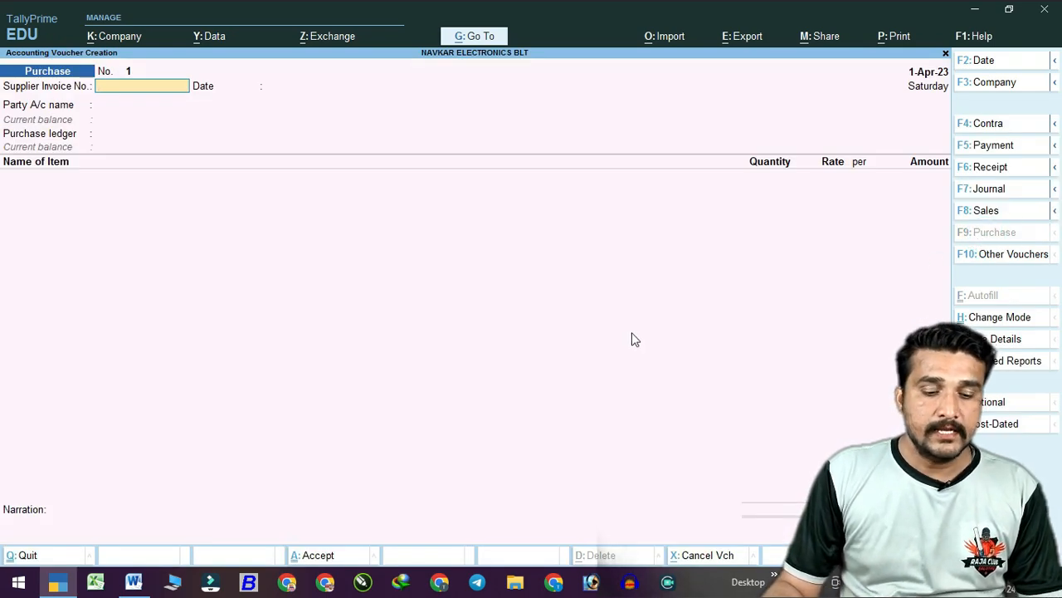
key("F12")
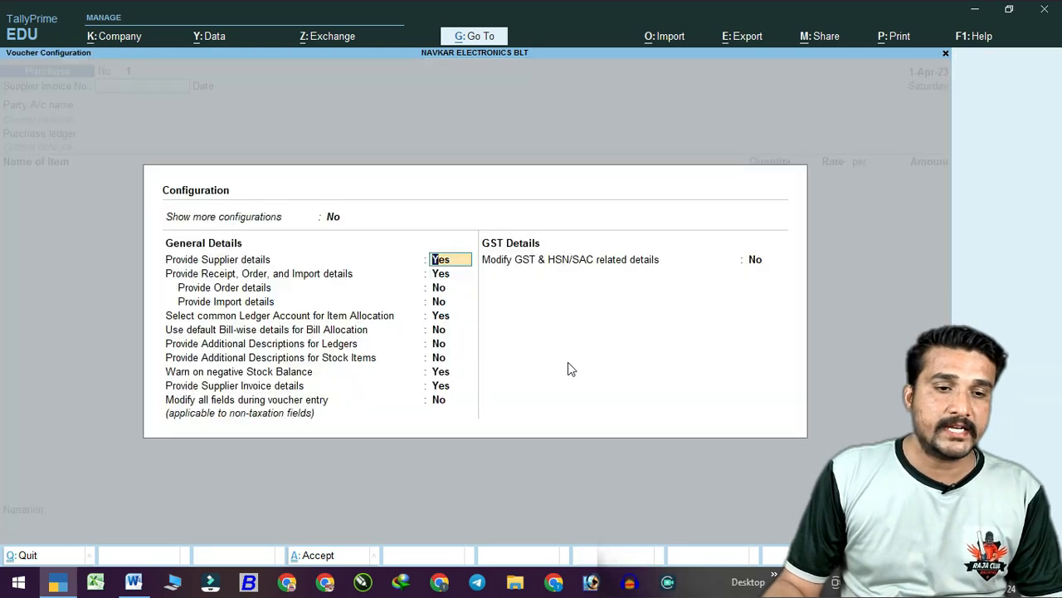
key("Up")
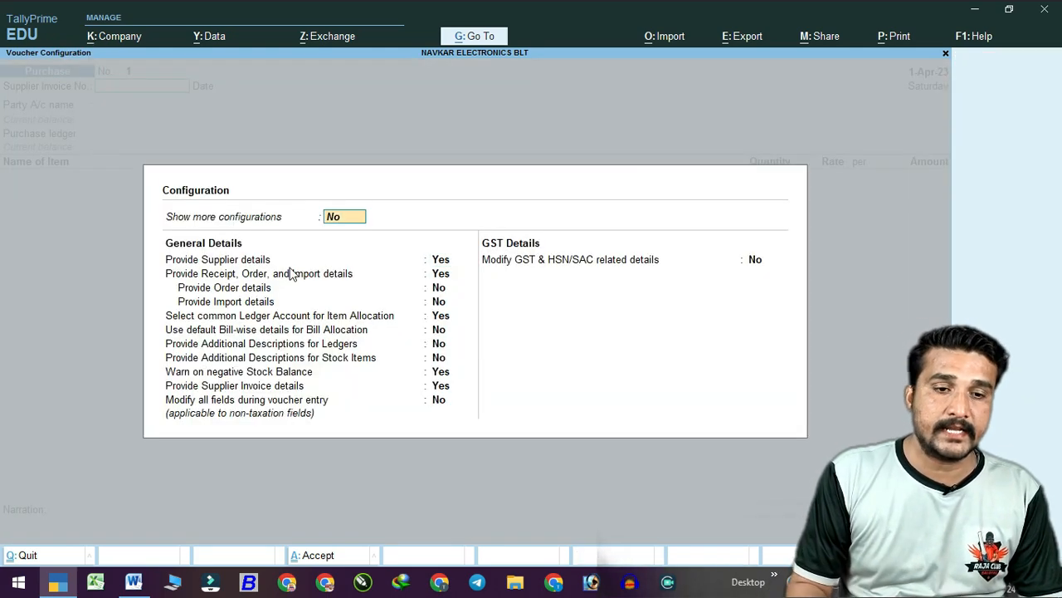
key("y")
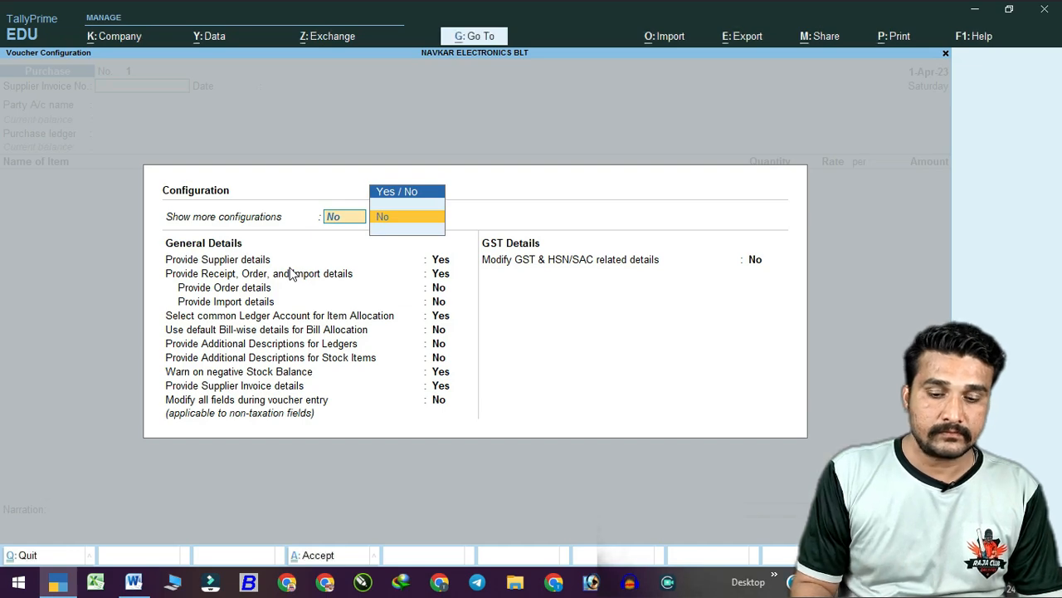
key("BackSpace")
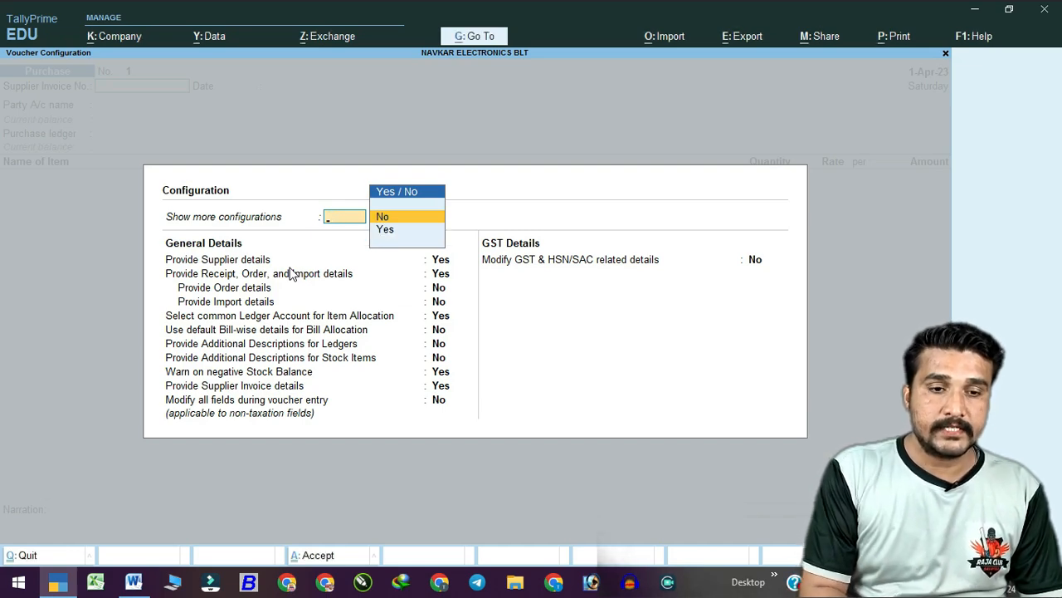
type("y")
key("Return")
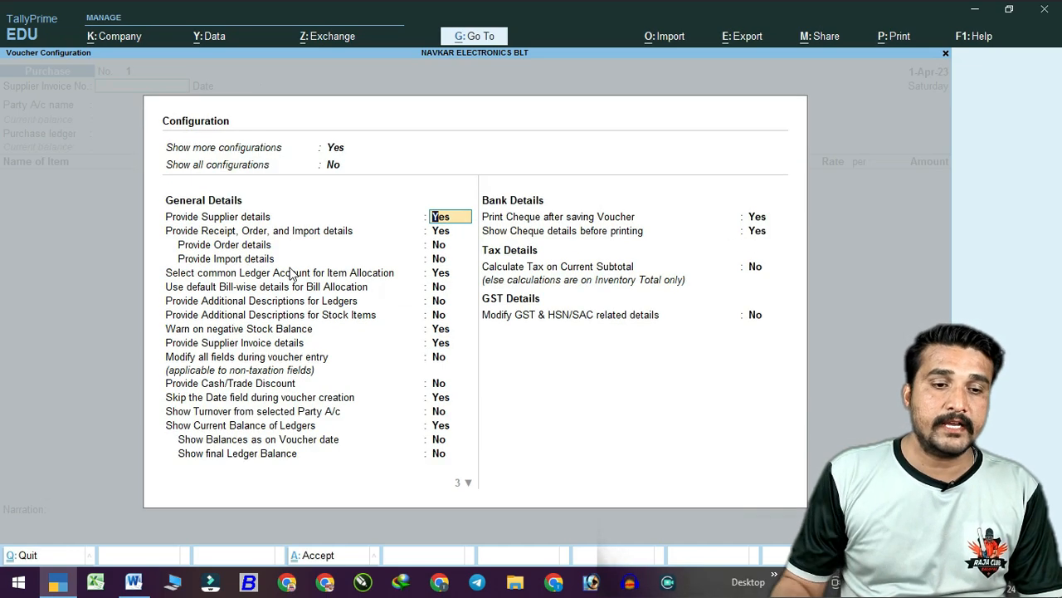
Confirm common ledger for item allocation stays Yes, exit to the Gateway, and highlight the setting-change note in Word.
left_click(134, 581)
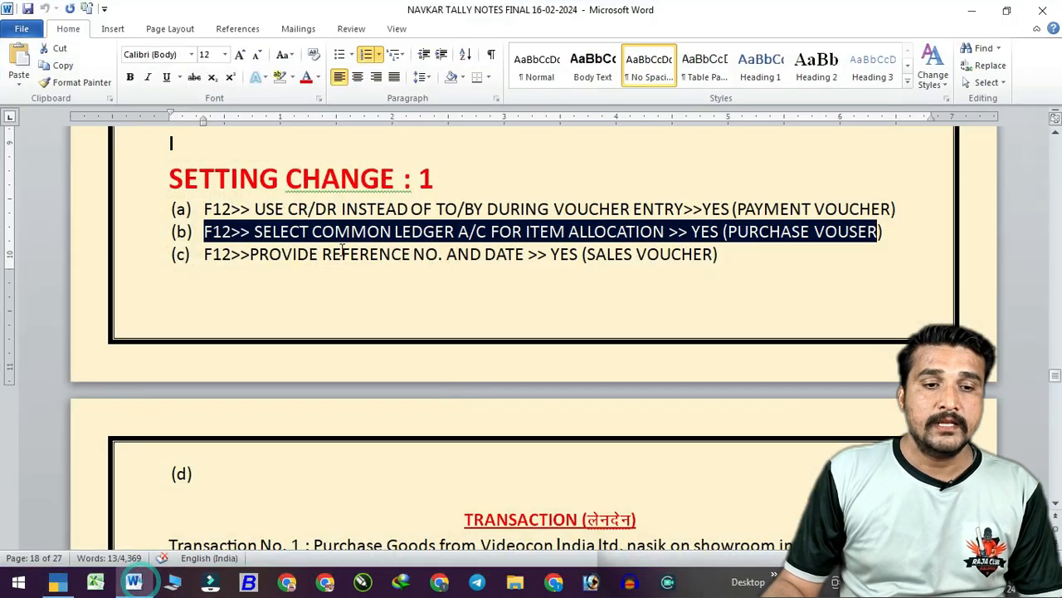
left_click(139, 584)
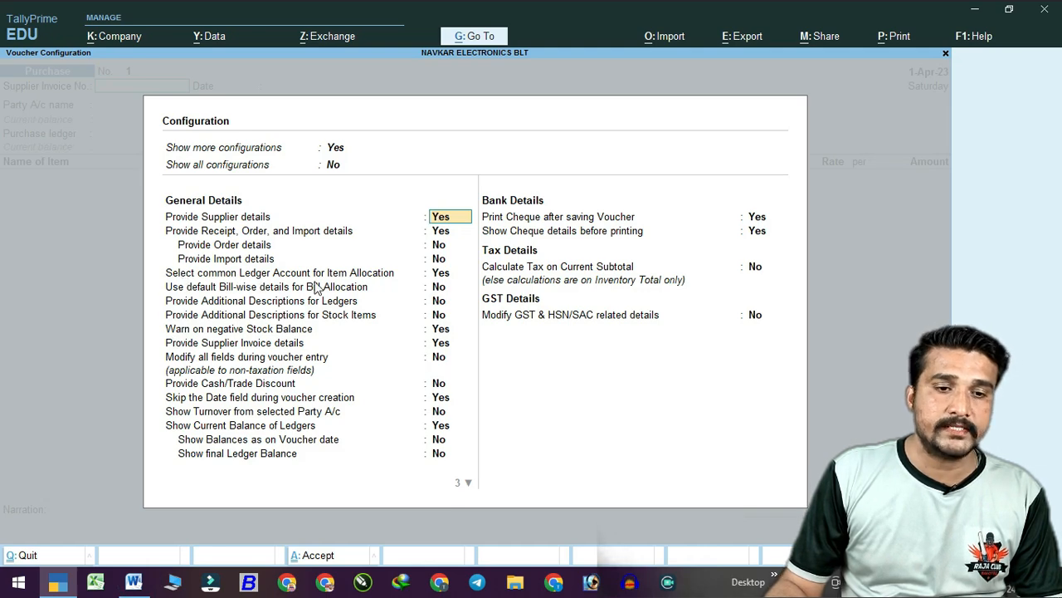
left_click(444, 275)
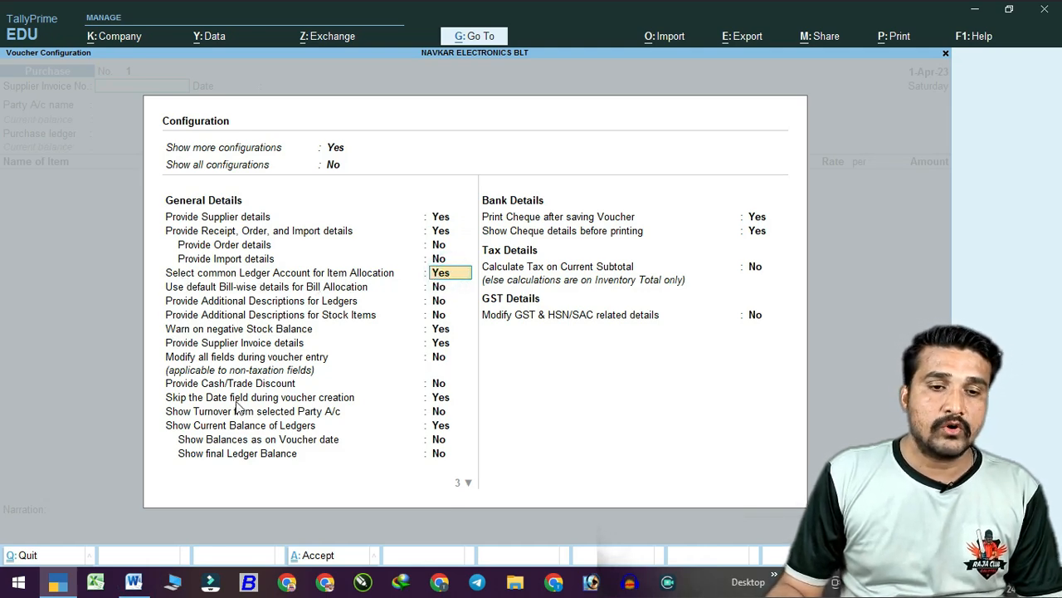
key("ctrl+a")
key("Escape")
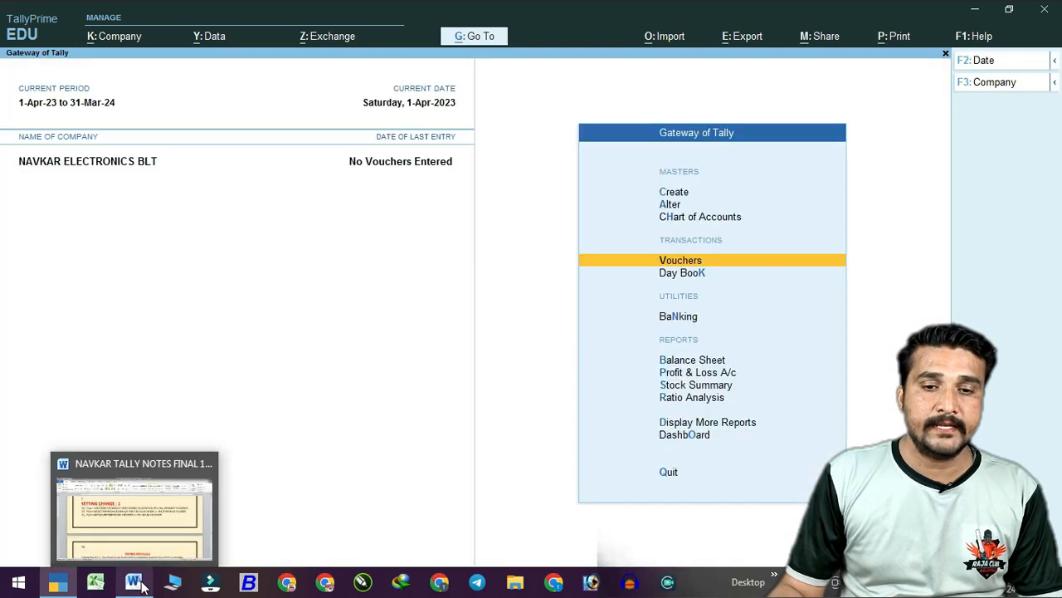
left_click(143, 585)
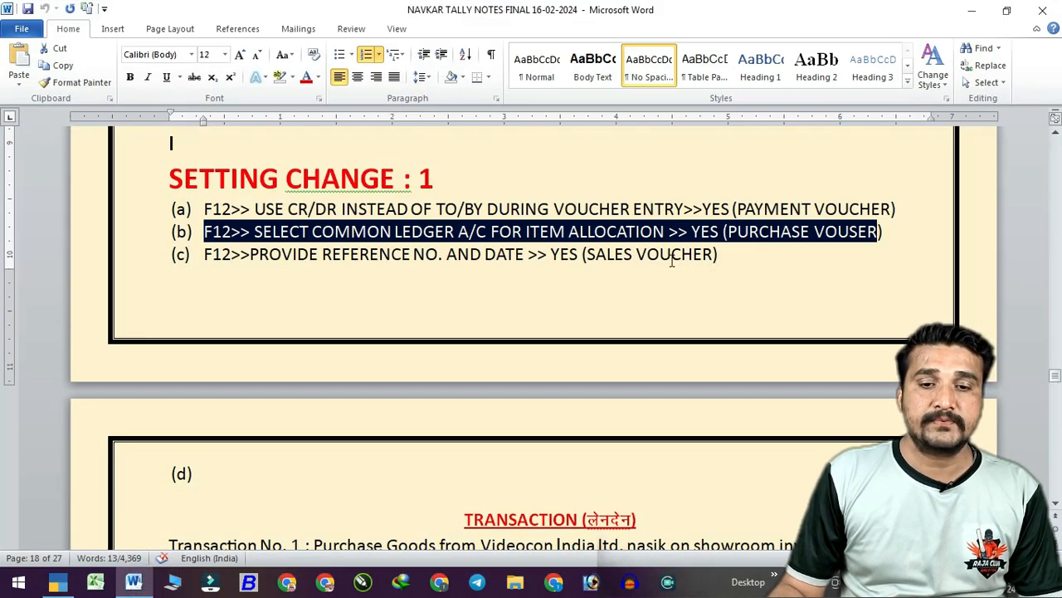
left_click_drag(264, 264, 551, 259)
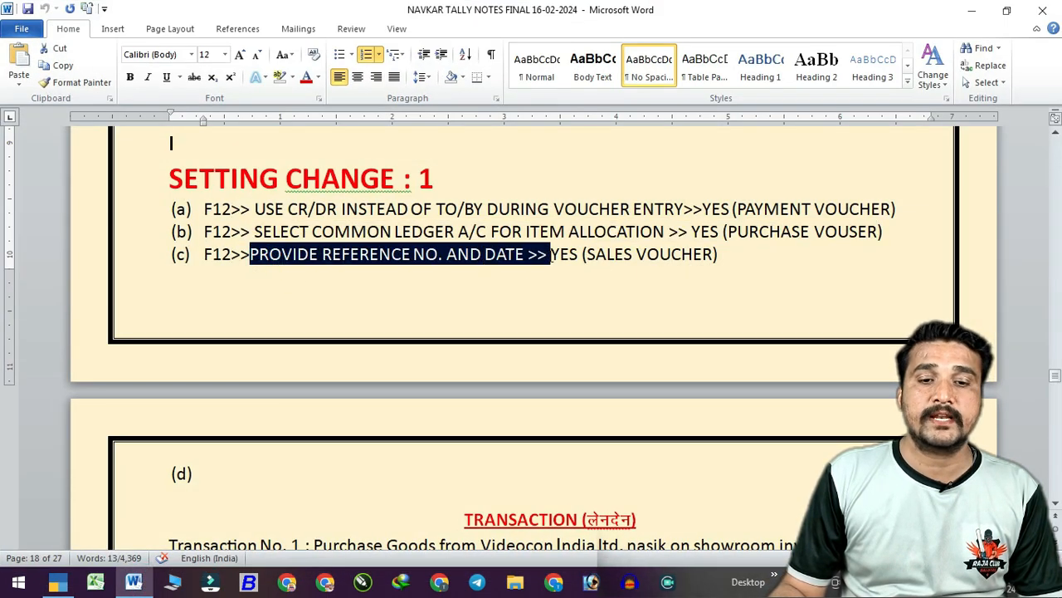
Switch the voucher to Sales and set Show all configurations to Yes.
left_click(133, 581)
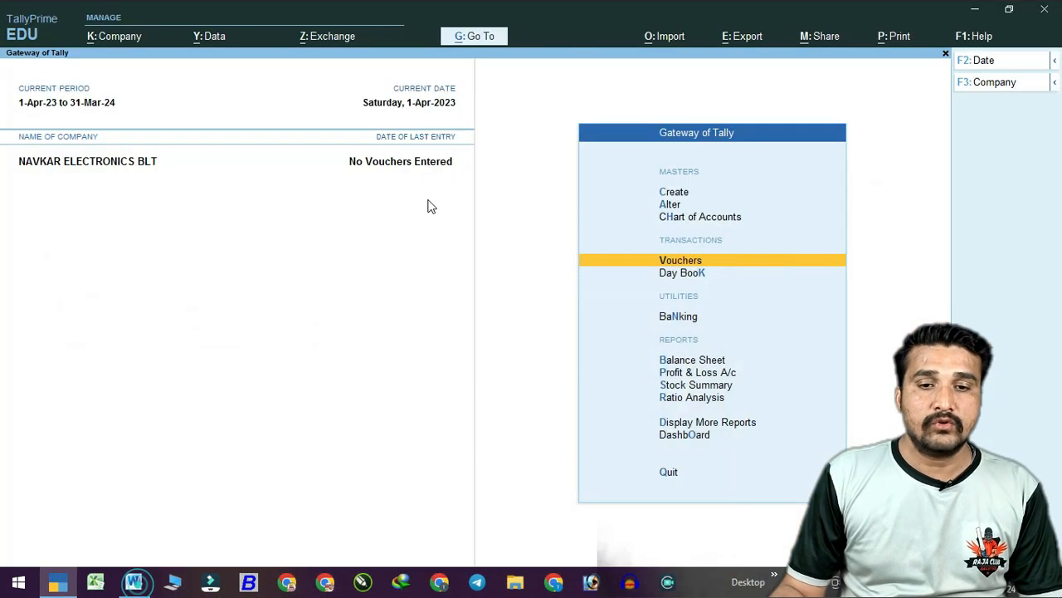
key("Return")
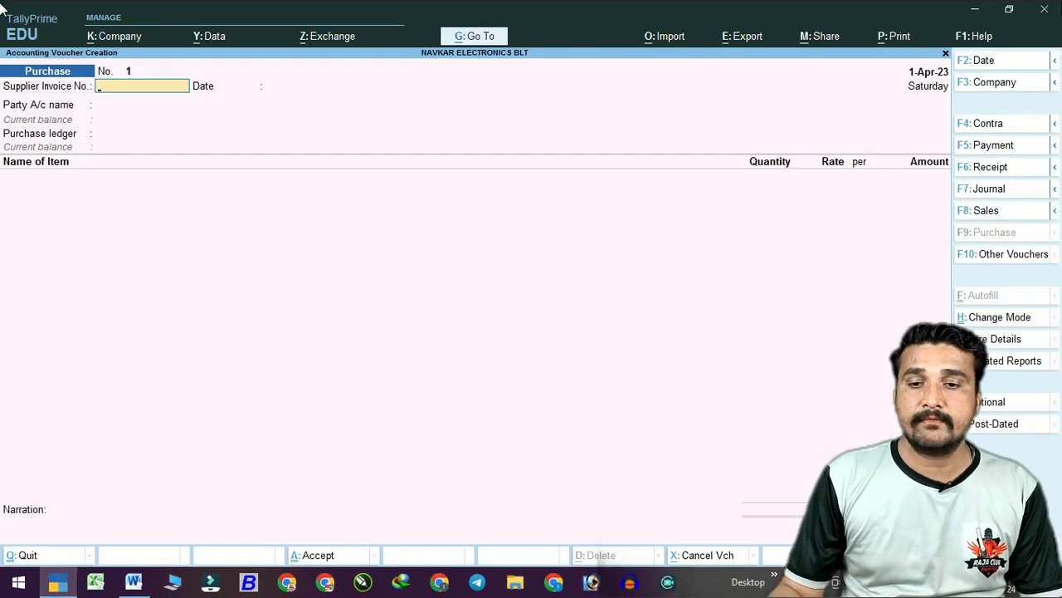
left_click(988, 213)
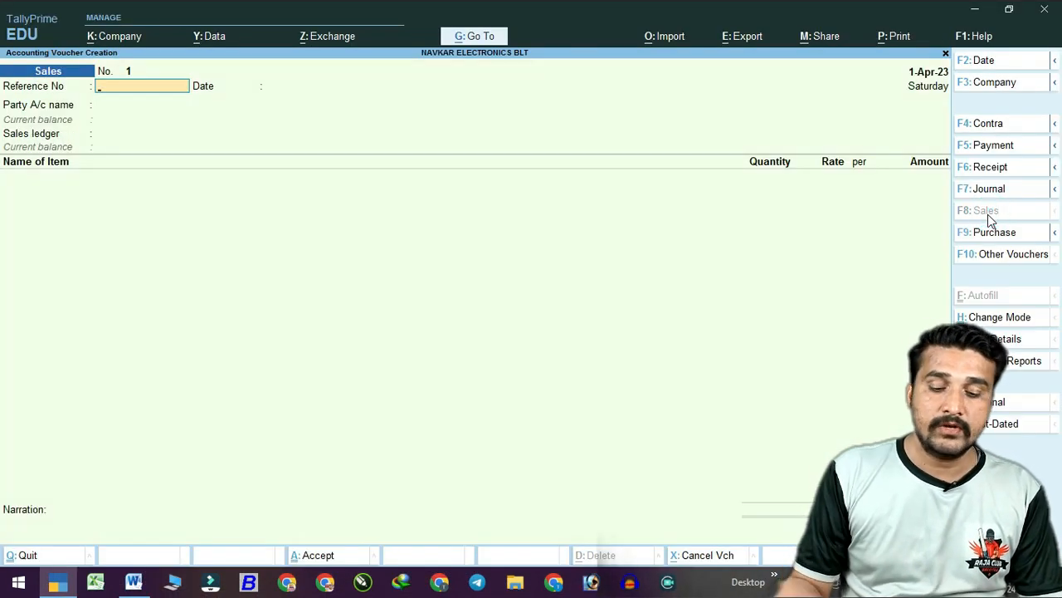
key("F12")
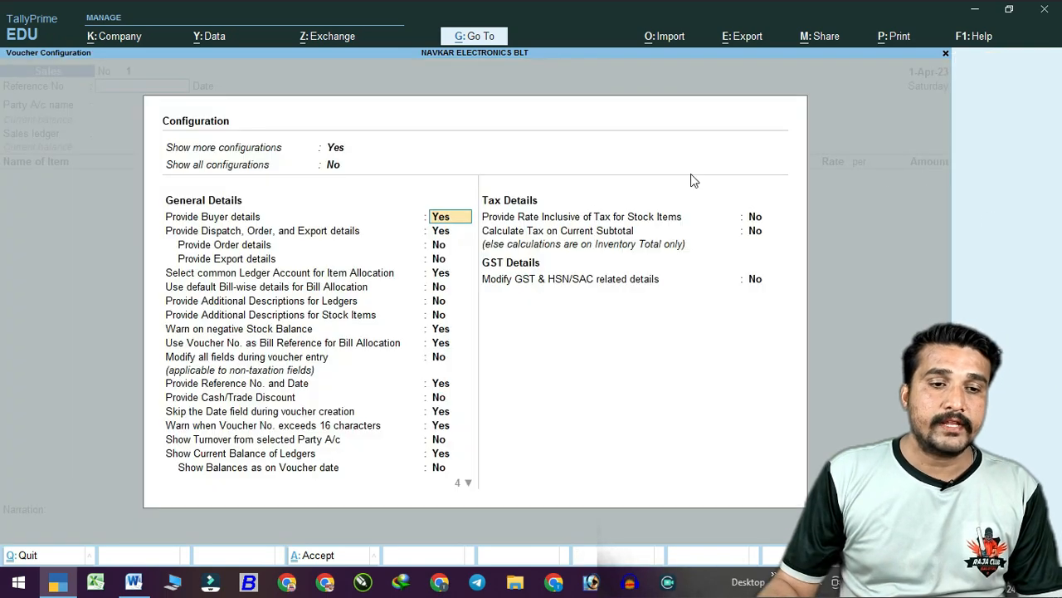
key("Up")
type("y")
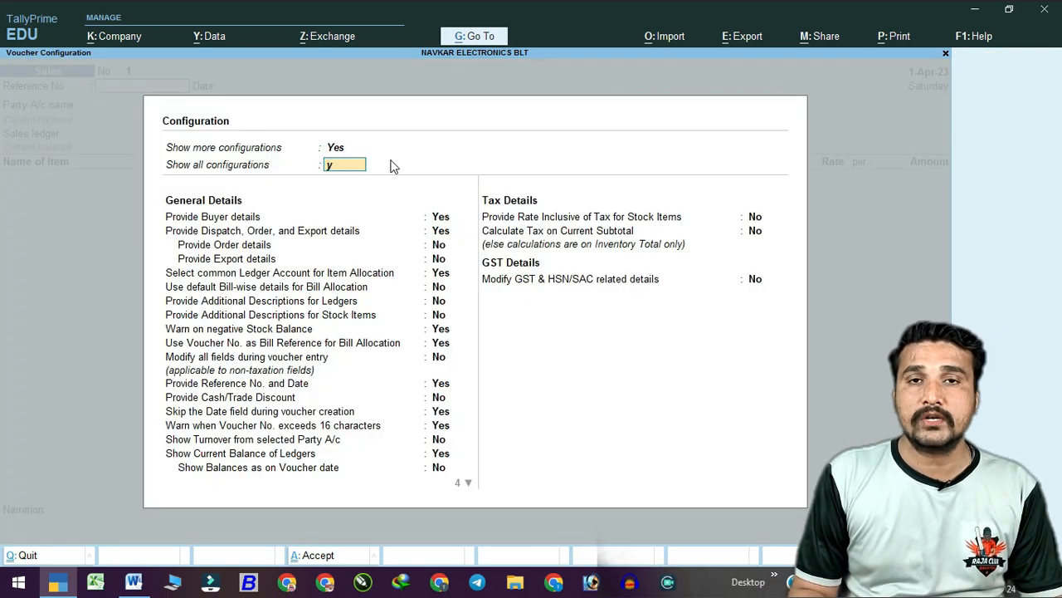
key("Return")
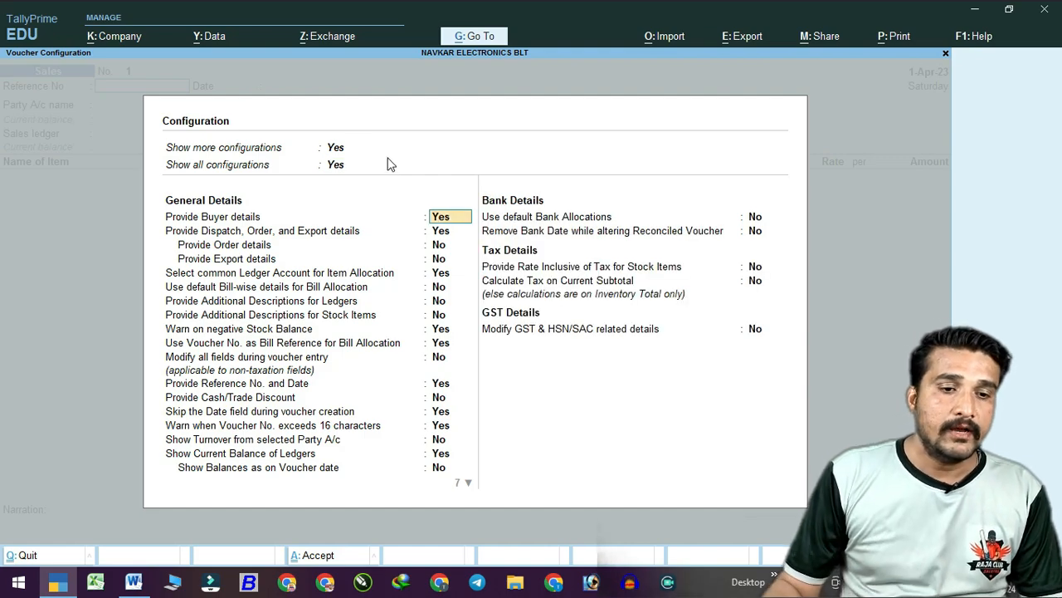
Keep Provide Reference No. and Date at Yes, save the configuration, and bring up the Word notes.
left_click(126, 583)
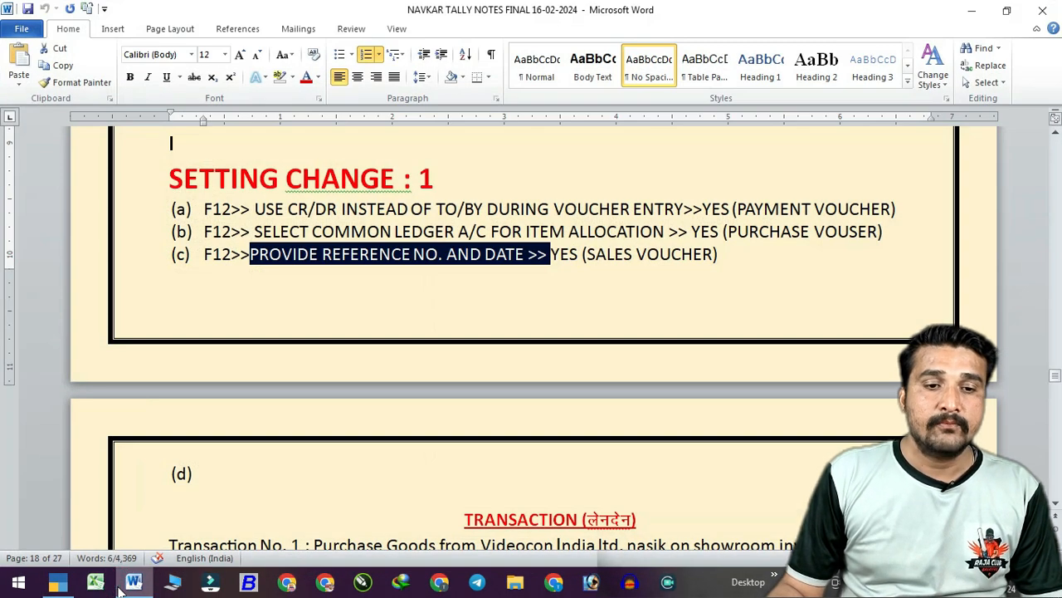
left_click(128, 582)
key("Down")
key("Down")
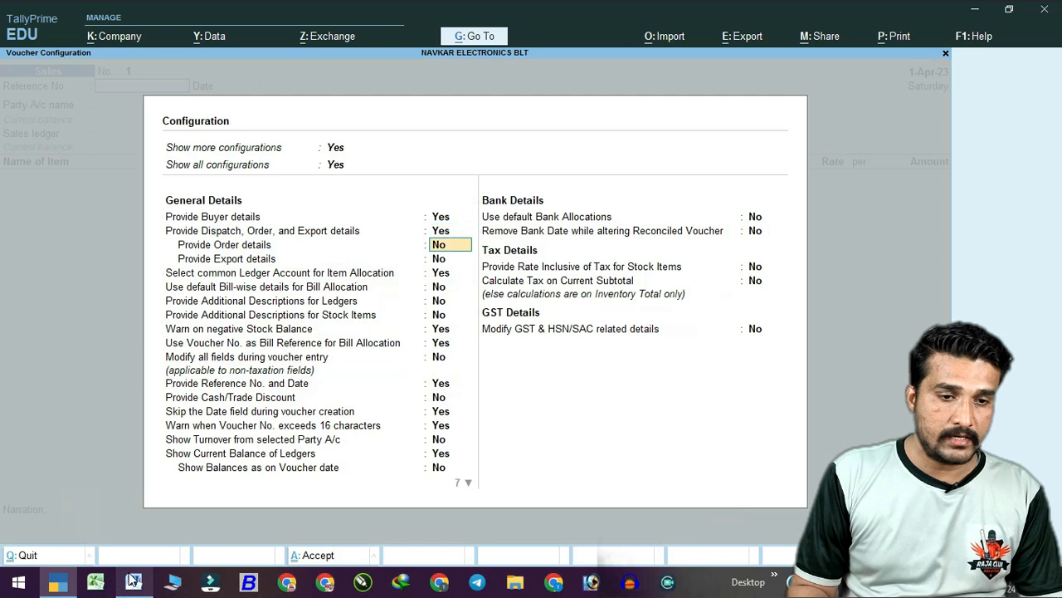
key("Down")
key("Down")
key("Down")
key("Down")
key("Down")
key("Down")
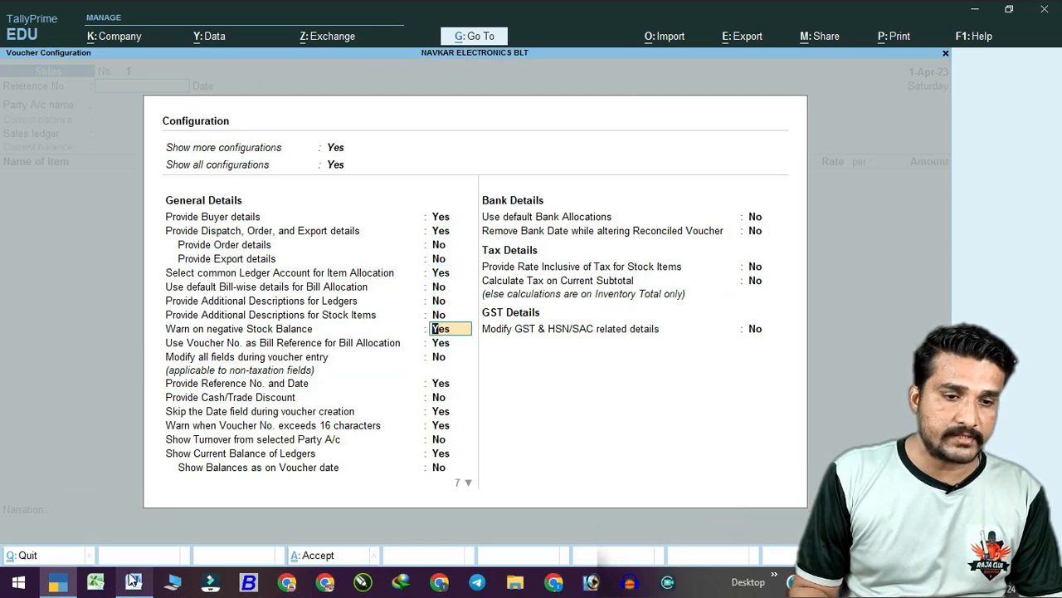
key("Down")
key("Down")
key("Down")
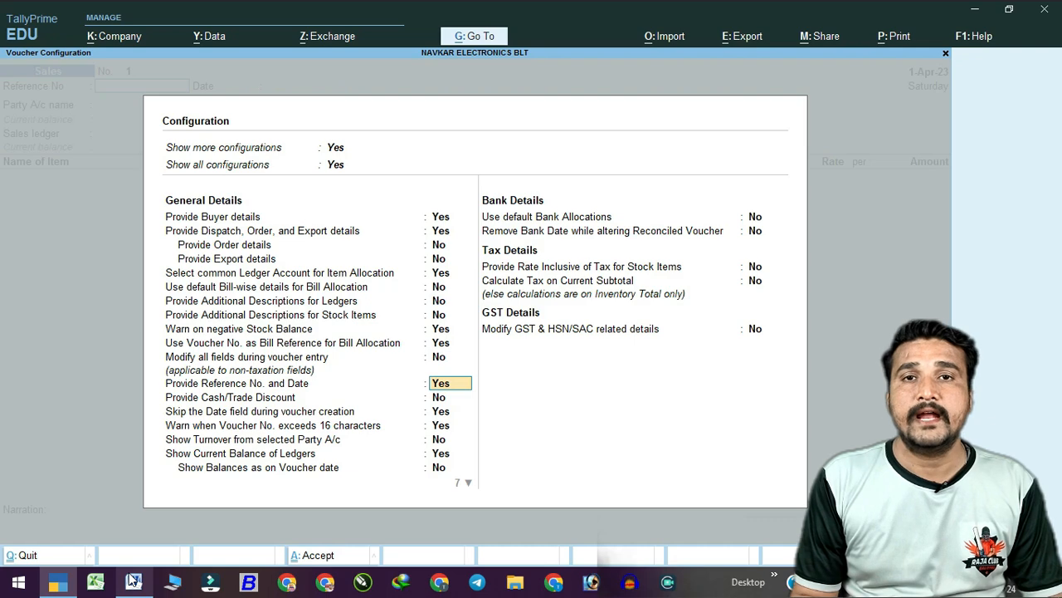
key("Down")
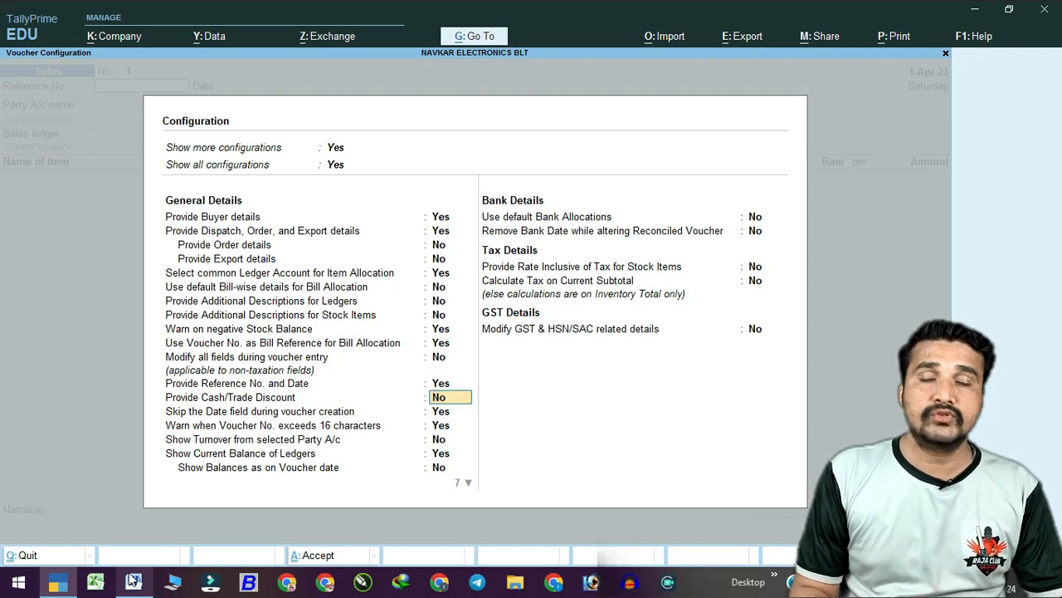
key("ctrl+a")
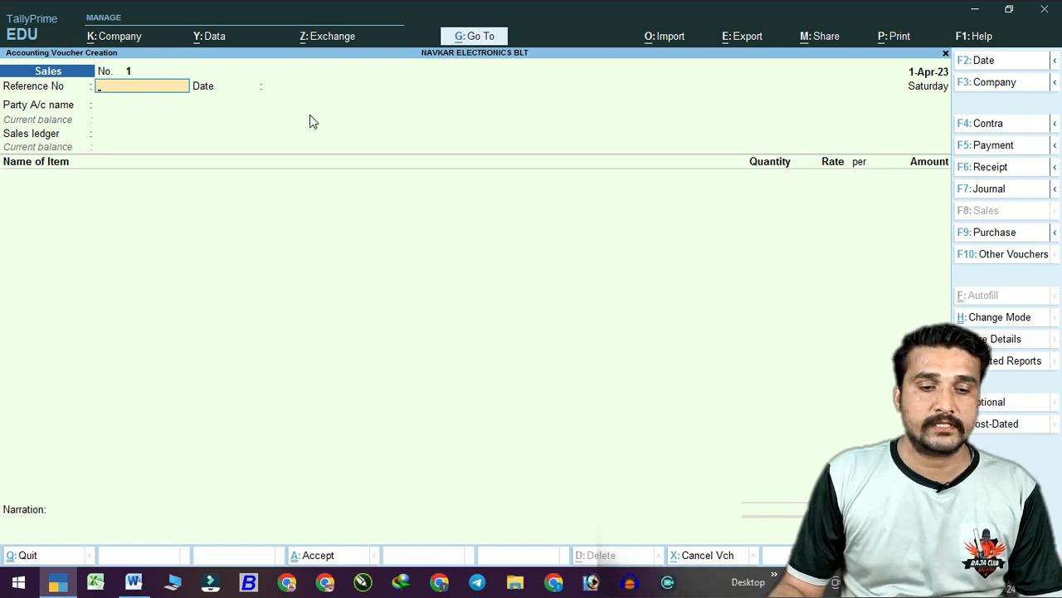
left_click(133, 581)
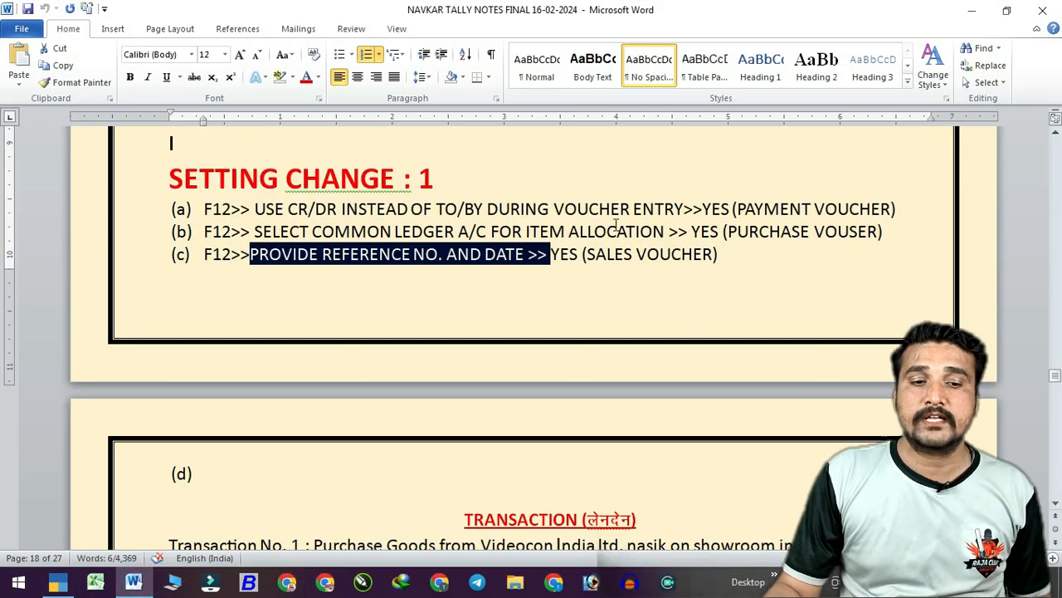
Type VL/01 after 'invoice No.' in the Transaction No. 1 description.
scroll(550, 307, "down", 8)
scroll(550, 307, "up", 3)
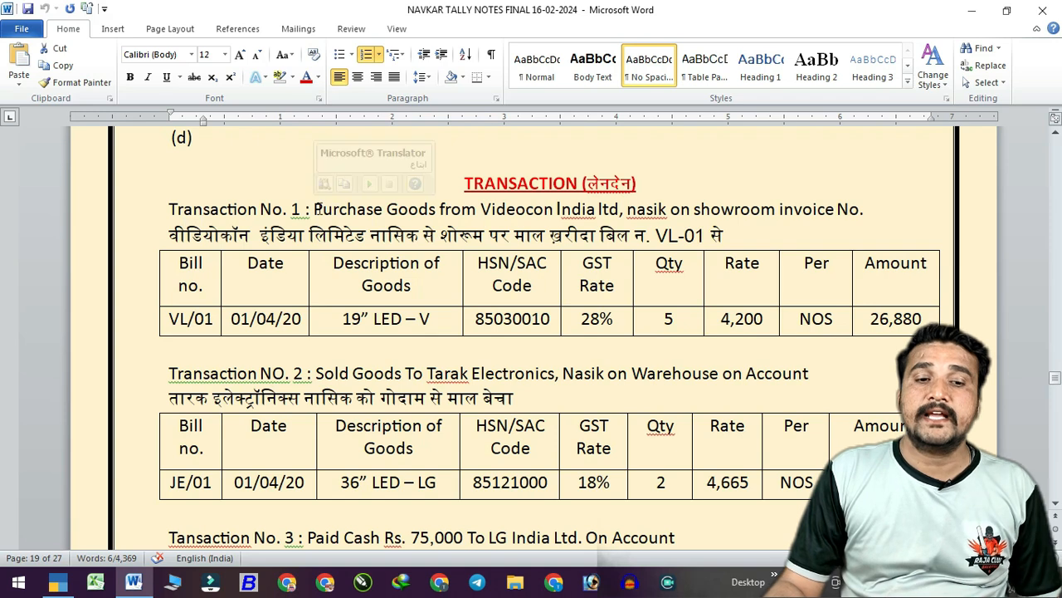
left_click_drag(323, 209, 901, 205)
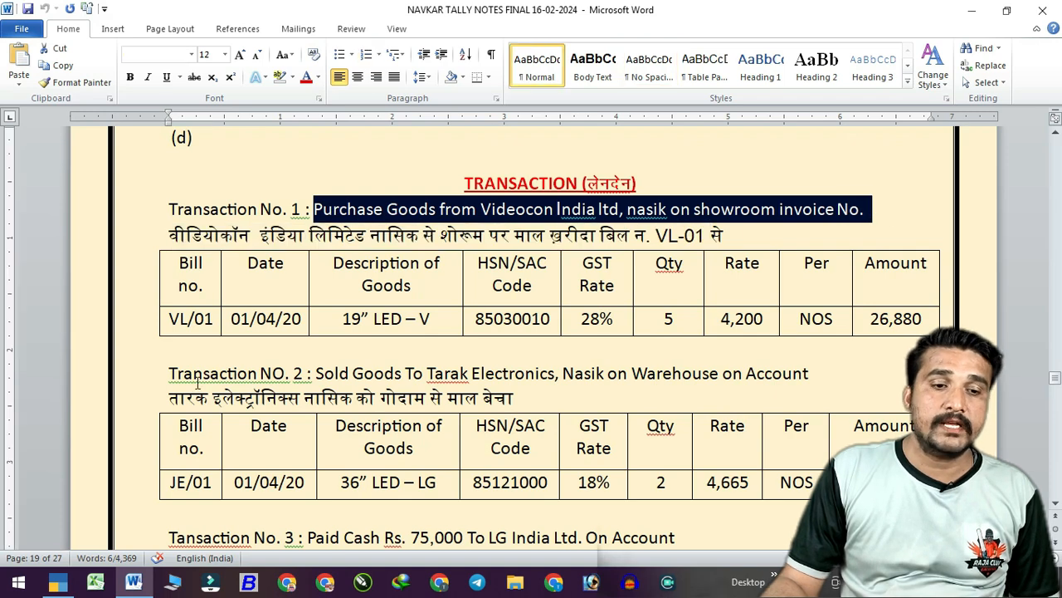
left_click(870, 213)
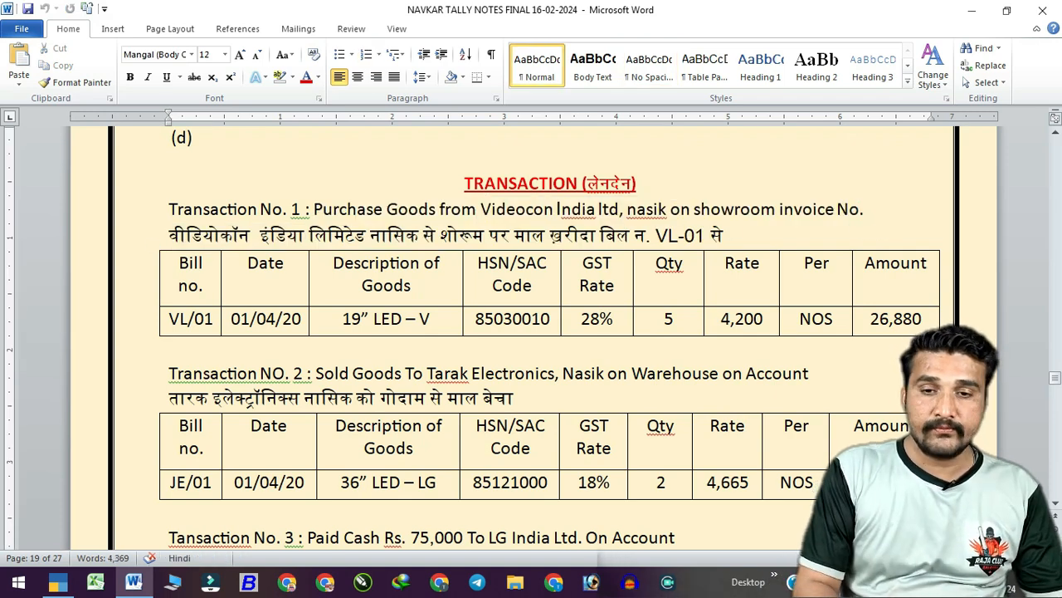
type("vl01")
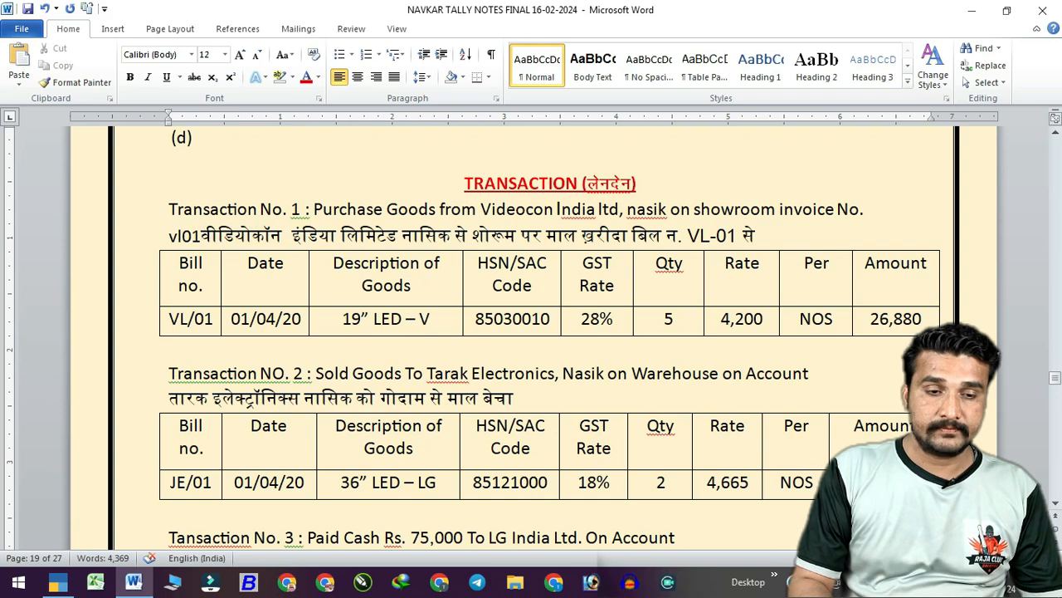
key("BackSpace")
key("BackSpace")
key("BackSpace")
key("BackSpace")
type("VL/")
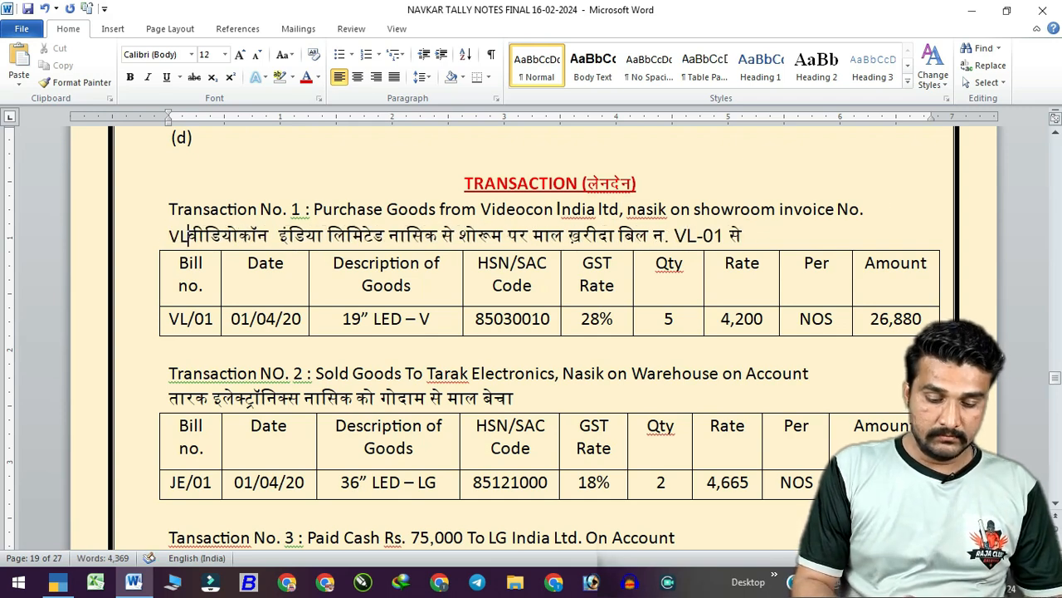
type("01")
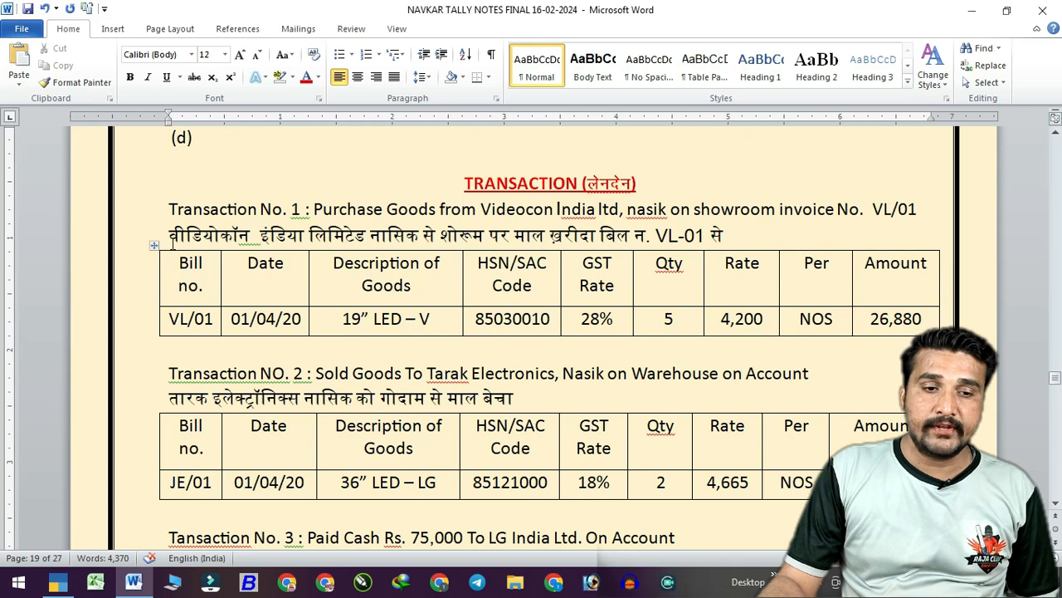
Review the VL/01 row (01/04/20, 19" LED – V, HSN 85030010, qty 5, rate), then return to TallyPrime.
left_click_drag(169, 238, 727, 237)
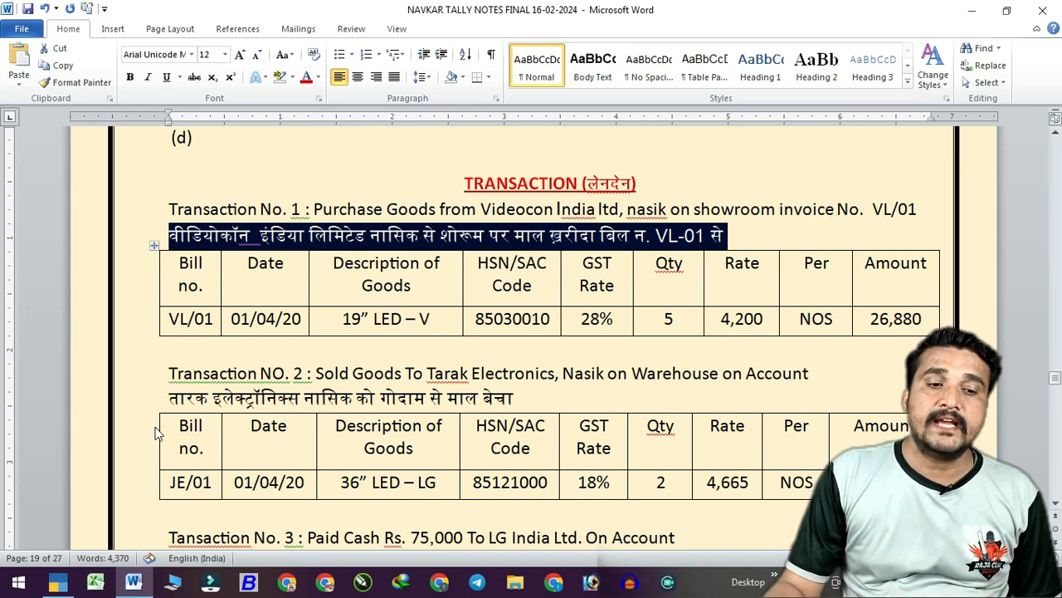
left_click(192, 319)
left_click(290, 320)
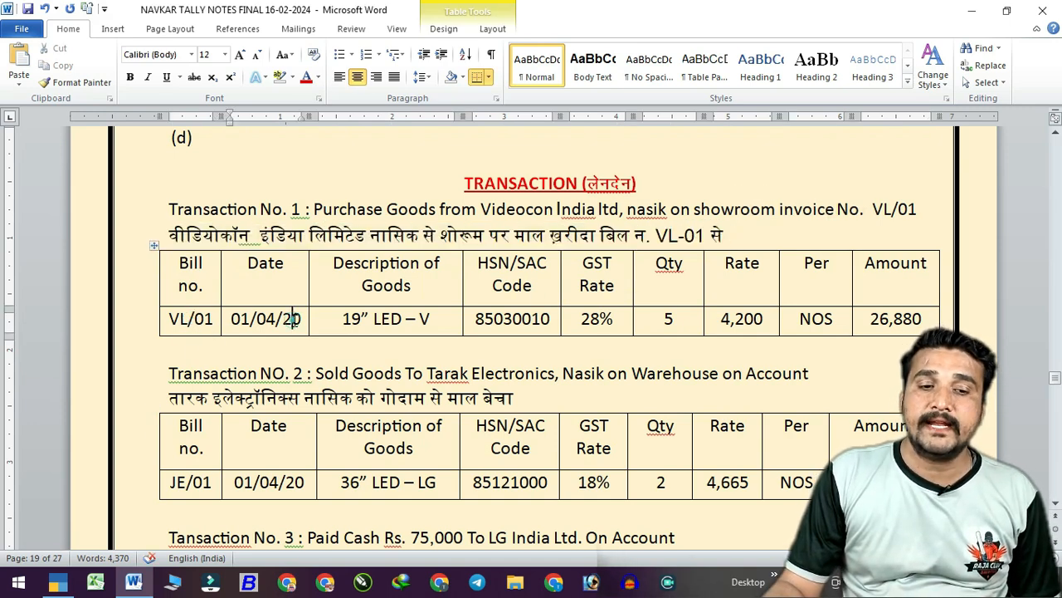
left_click(404, 319)
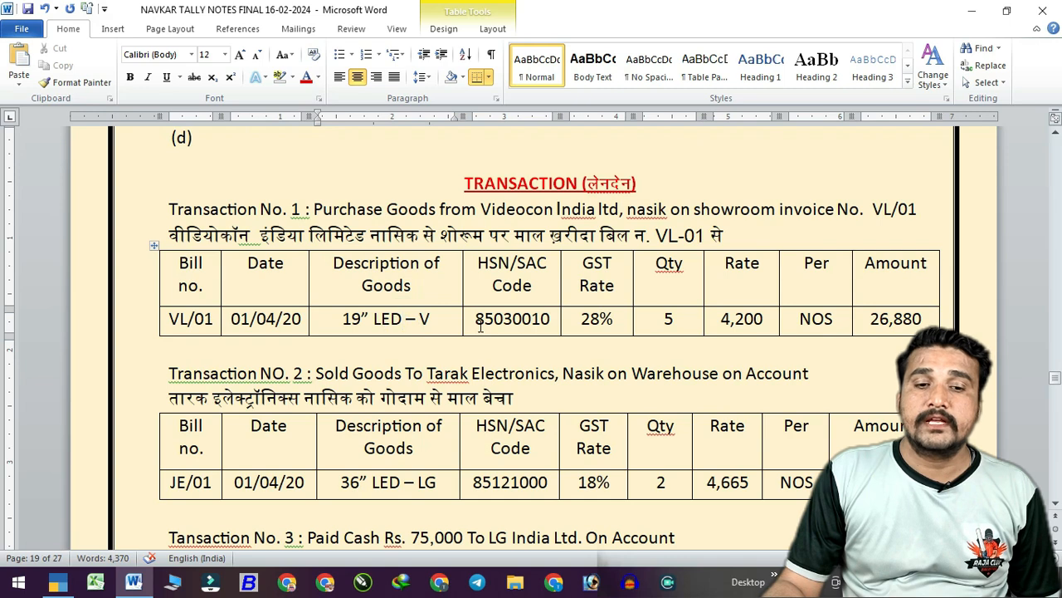
left_click_drag(475, 320, 600, 320)
left_click(669, 319)
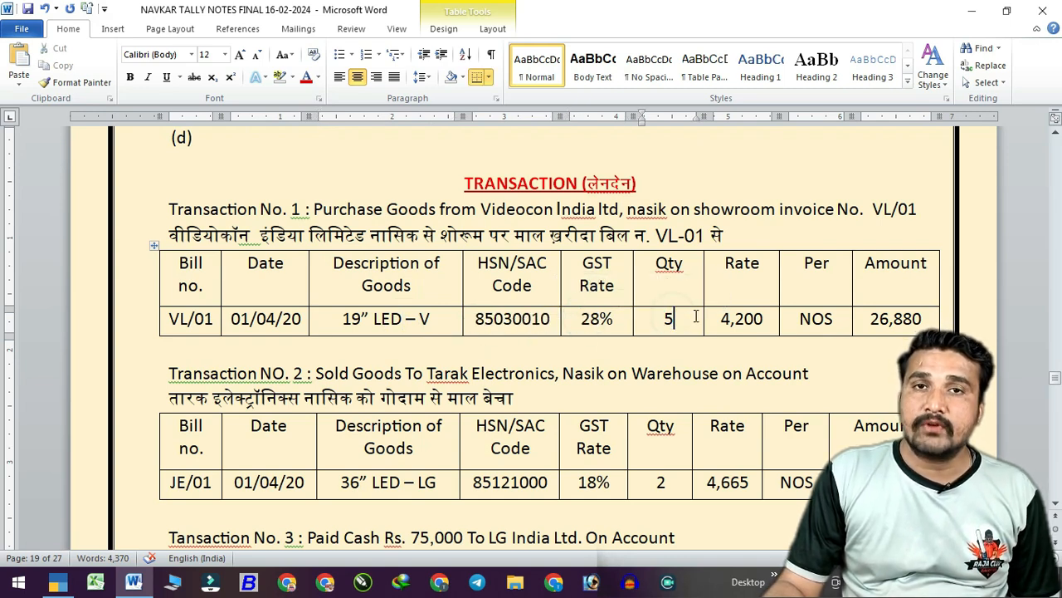
left_click_drag(732, 322, 765, 319)
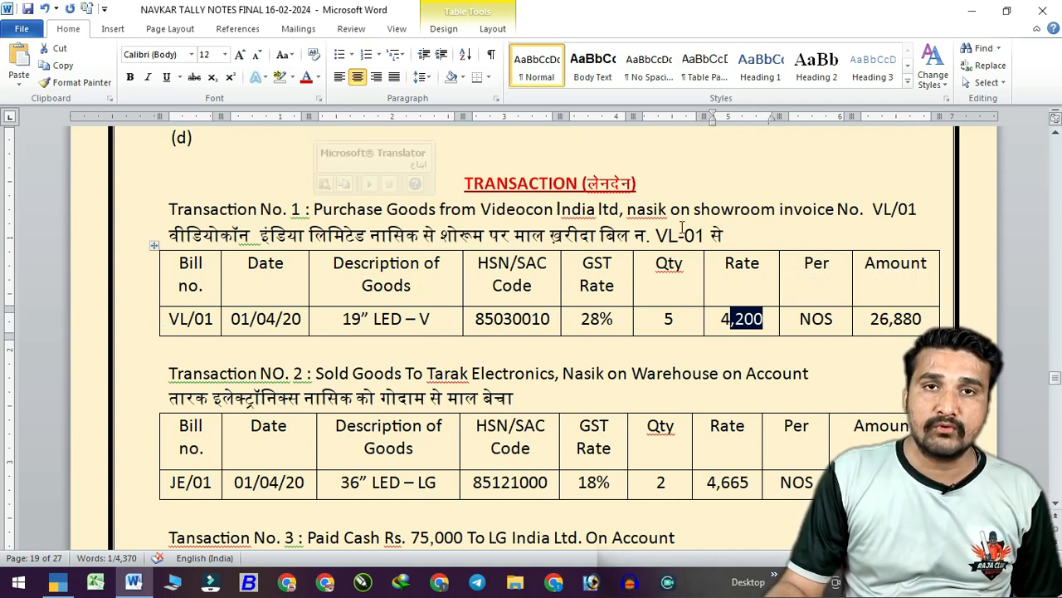
scroll(715, 226, "down", 1)
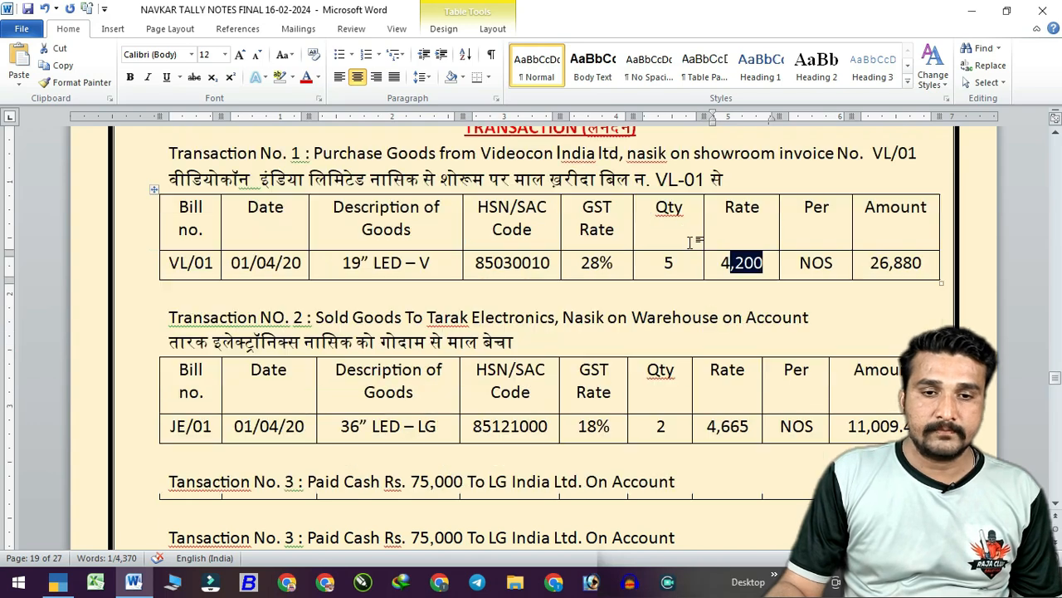
left_click(1036, 30)
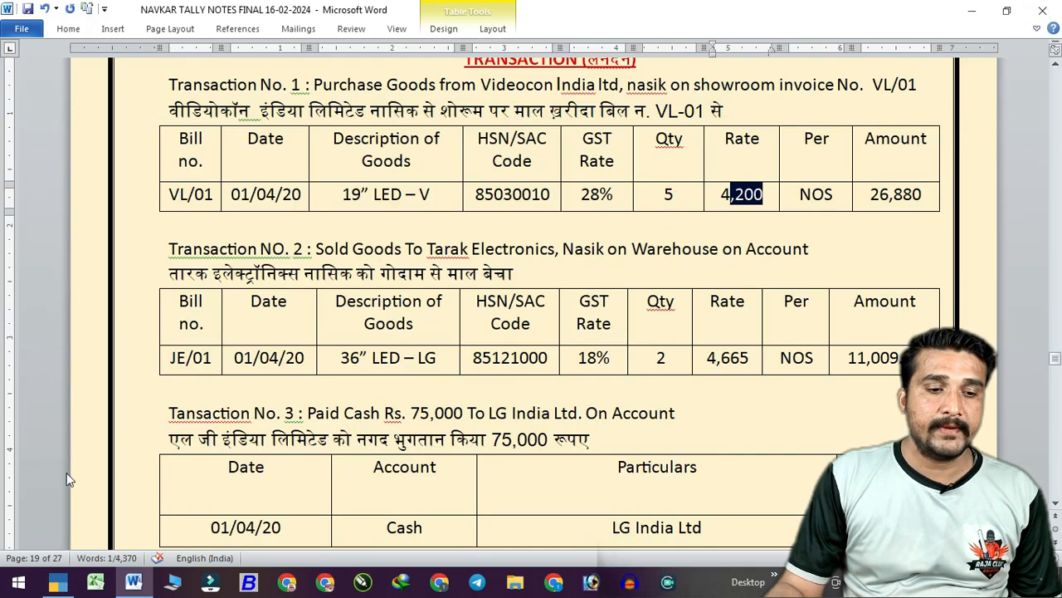
left_click(57, 582)
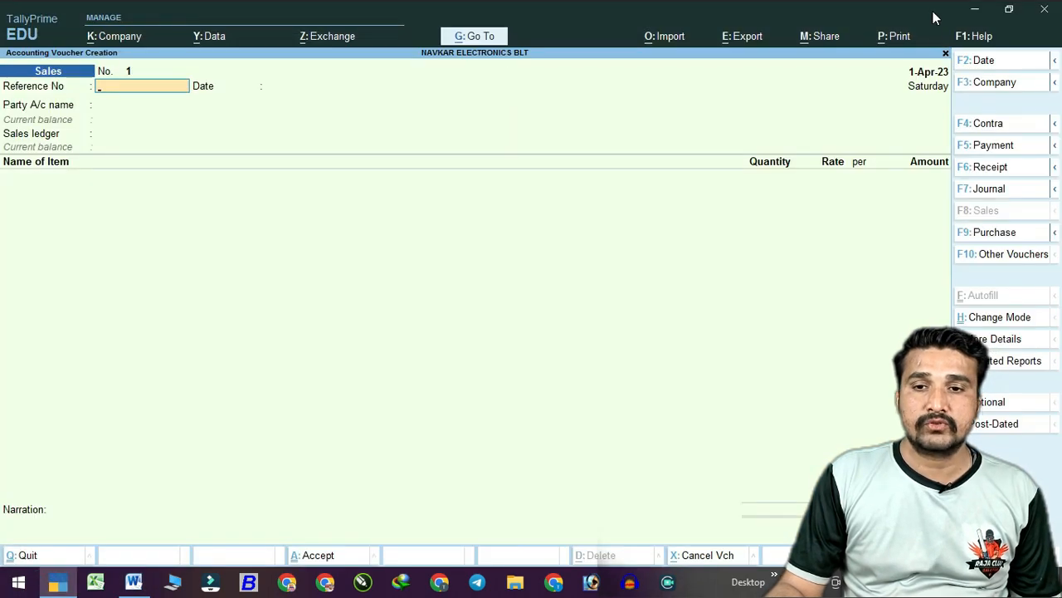
Place TallyPrime below the Word table and begin a Purchase voucher with supplier invoice VL/01.
left_click(1008, 9)
left_click_drag(676, 36, 689, 229)
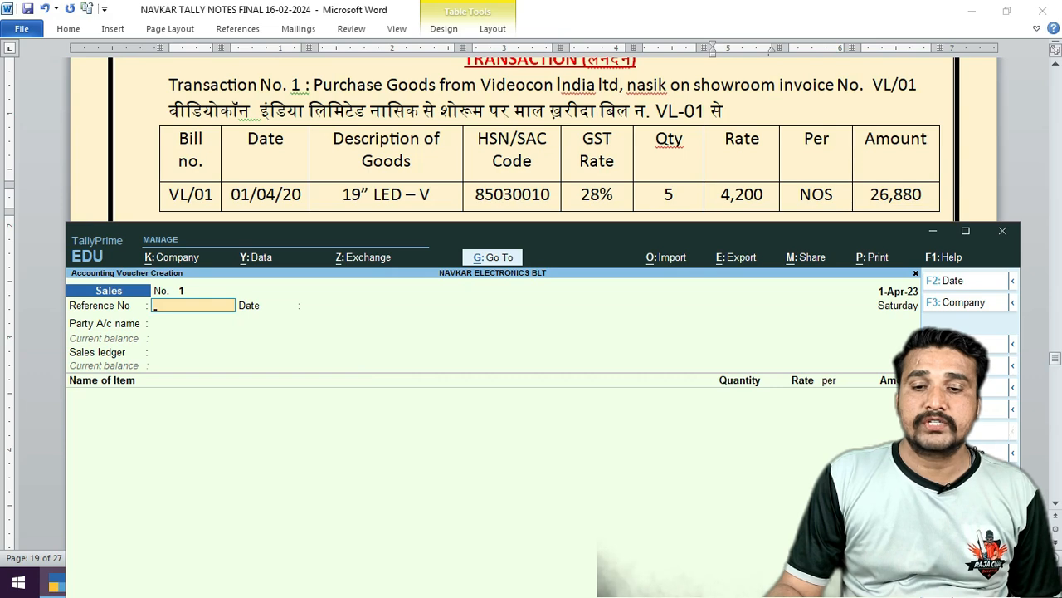
key("F9")
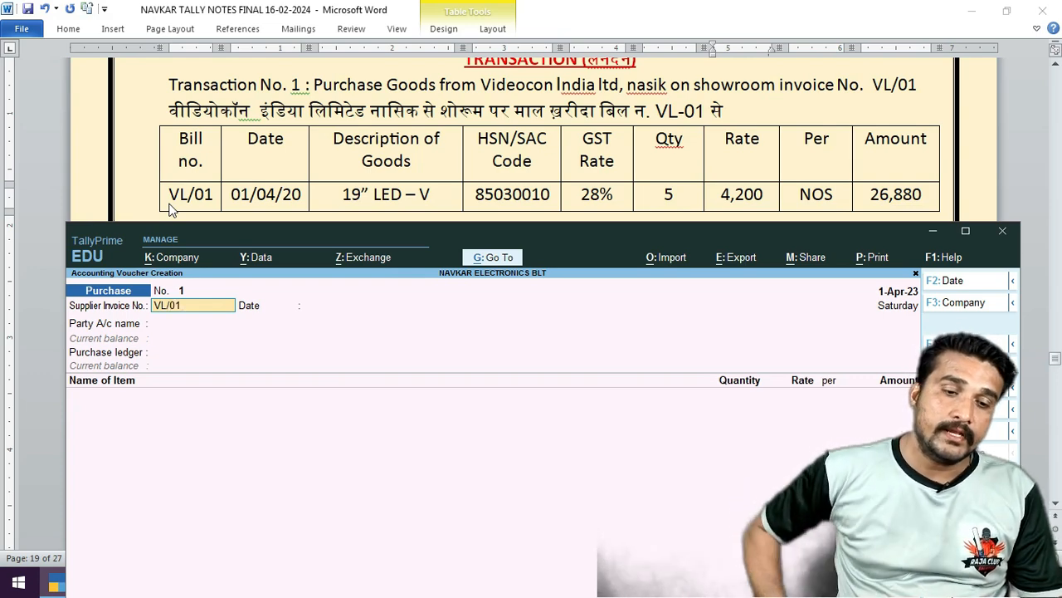
key("Return")
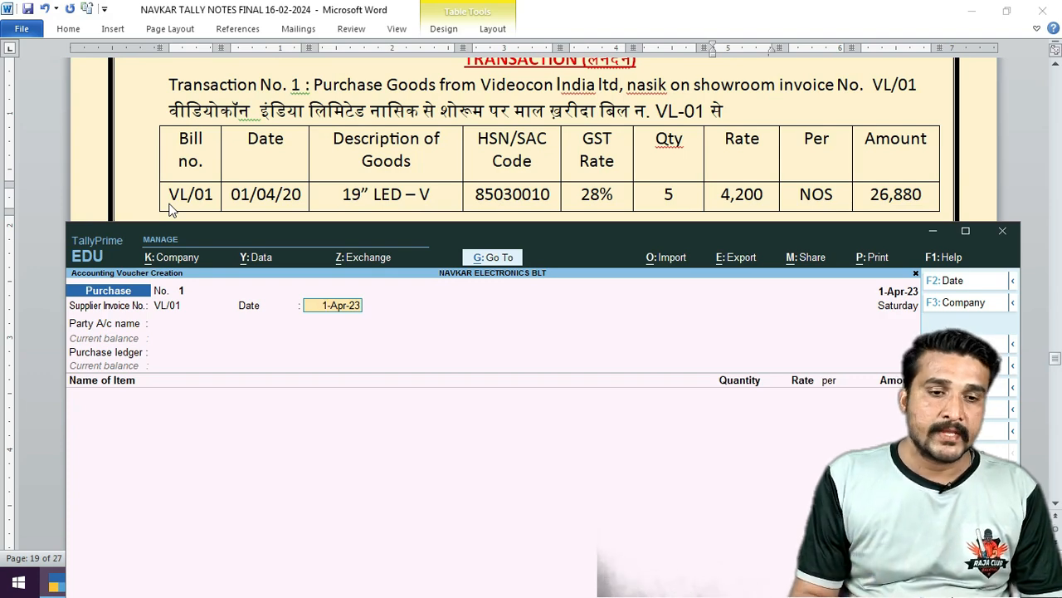
Accept date 1-Apr-23, choose party VIDEOCON INDA LTD, pass receipt and party details, and select Purchase A/c.
key("Return")
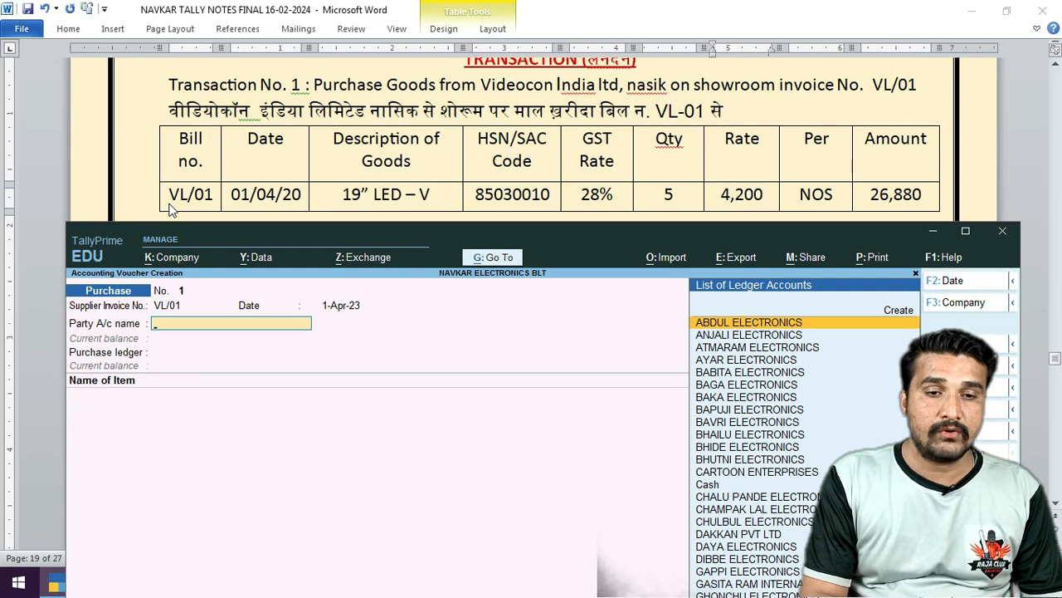
type("Vi")
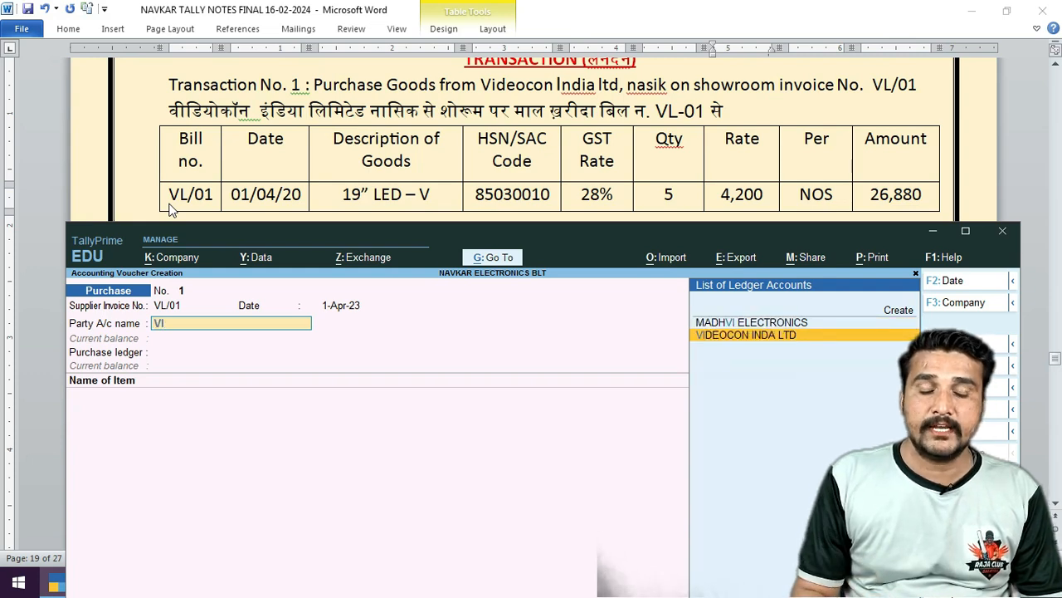
key("Return")
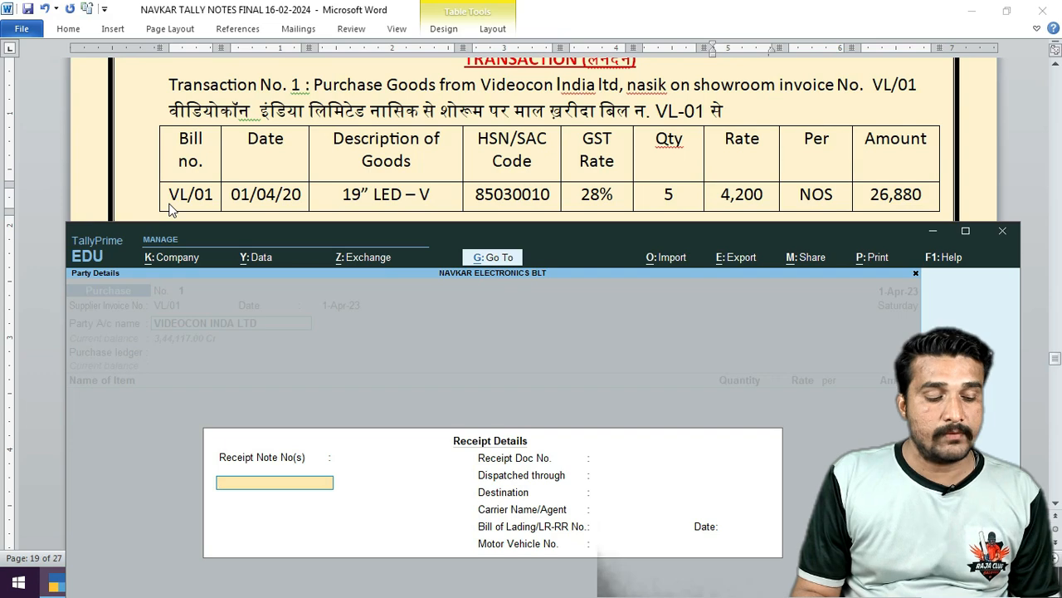
key("ctrl+a")
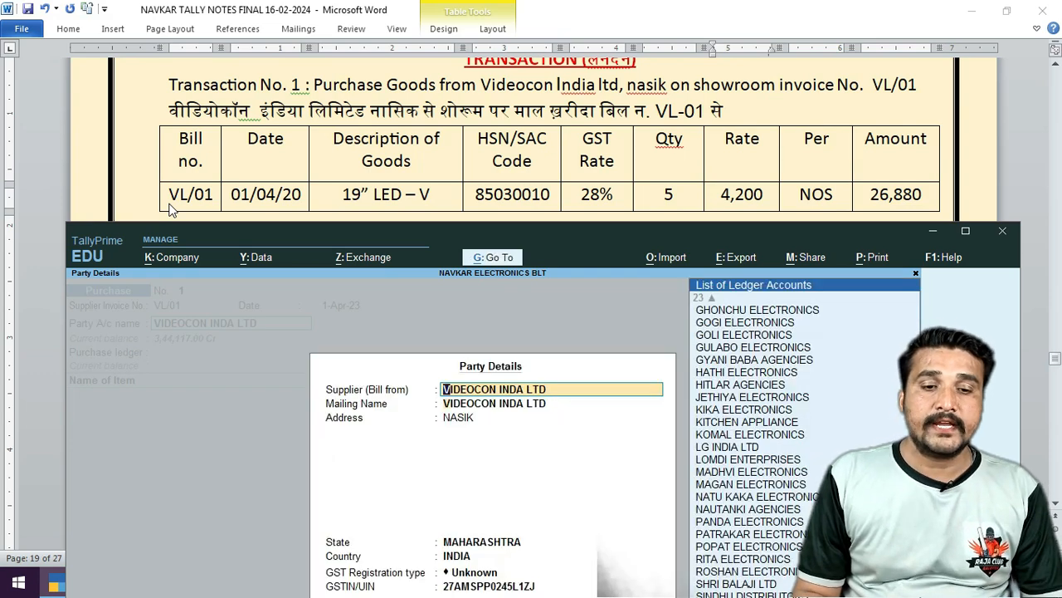
key("Return")
key("Return")
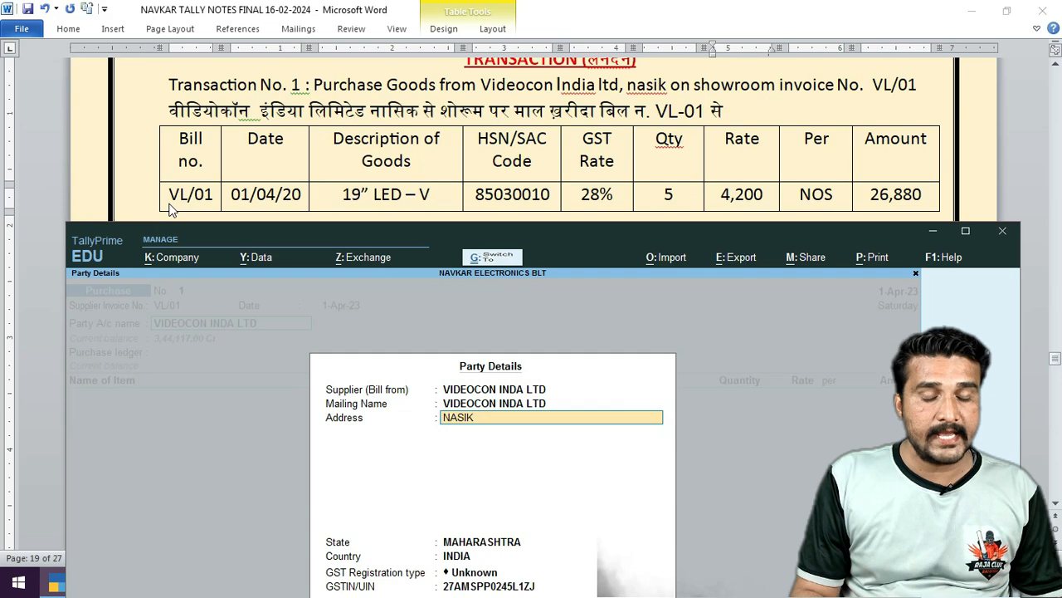
key("ctrl+a")
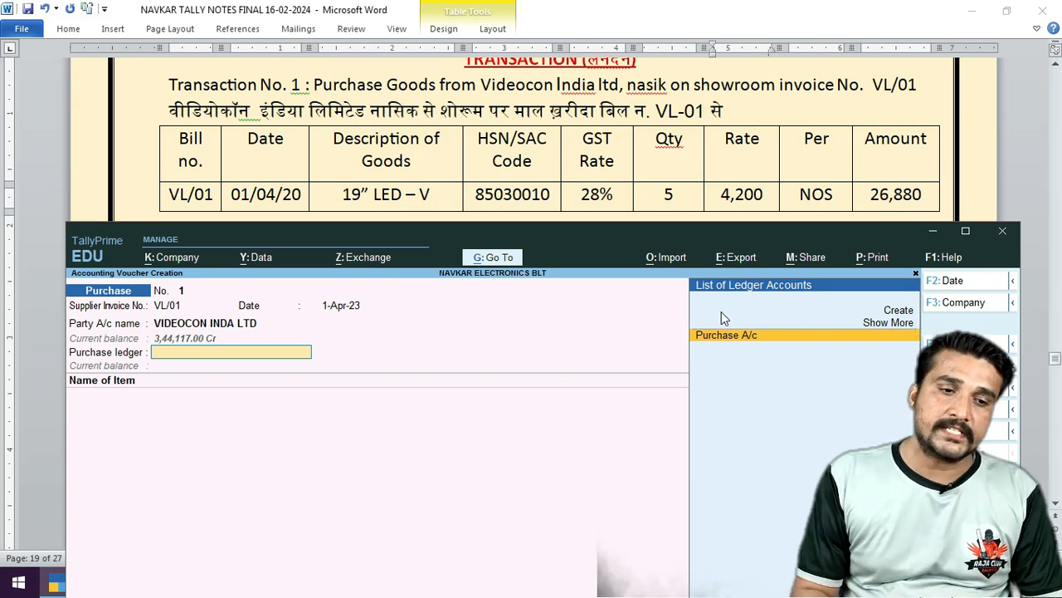
key("Return")
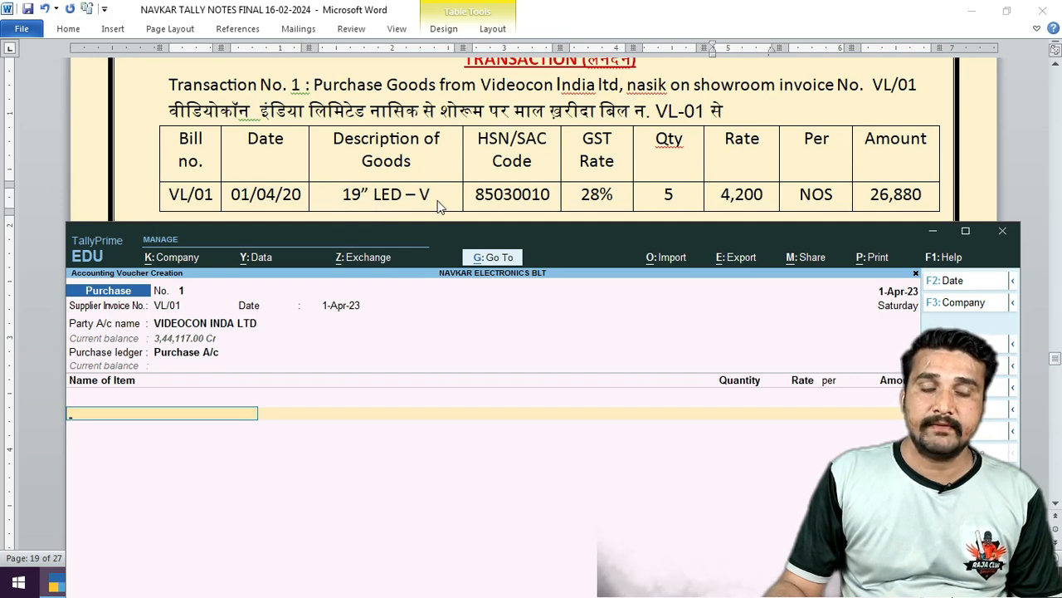
Enter 19" LED -V from the Show Room godown: quantity 5, rate 4,200.00, amount 21,000.00.
type("19")
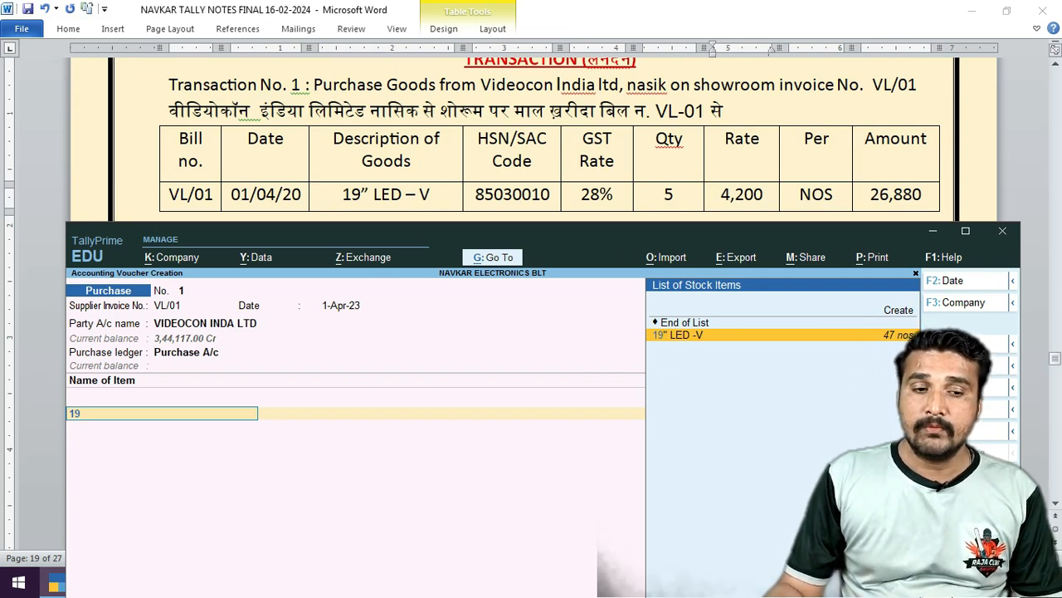
key("Return")
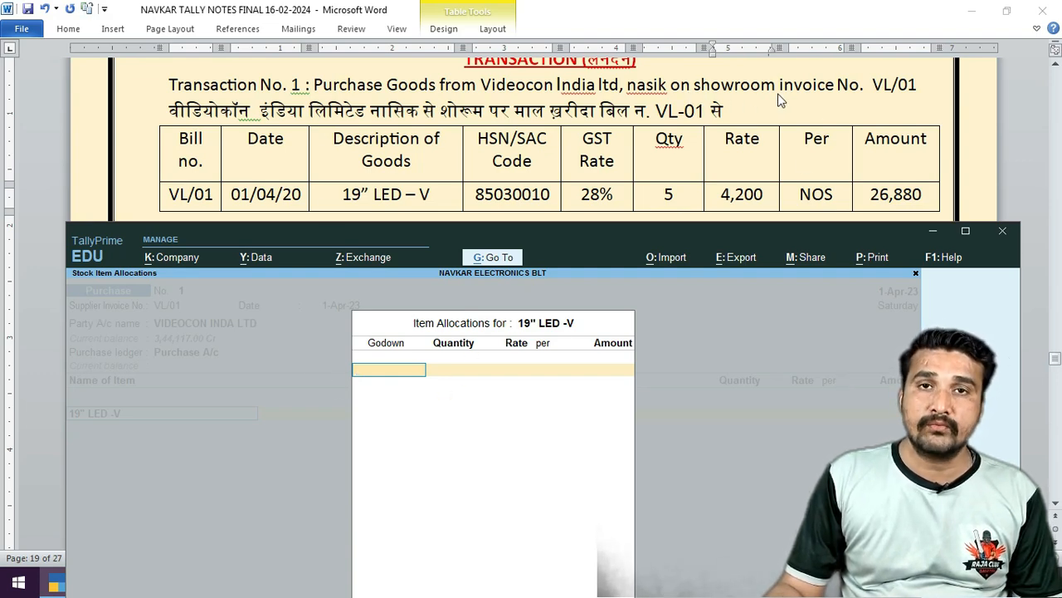
type("sh")
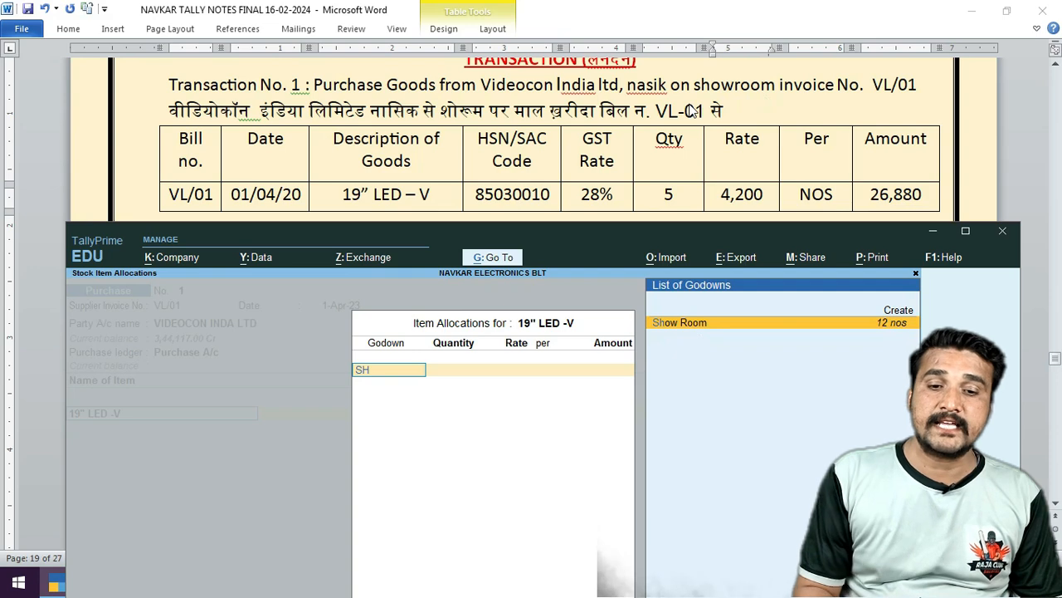
key("Return")
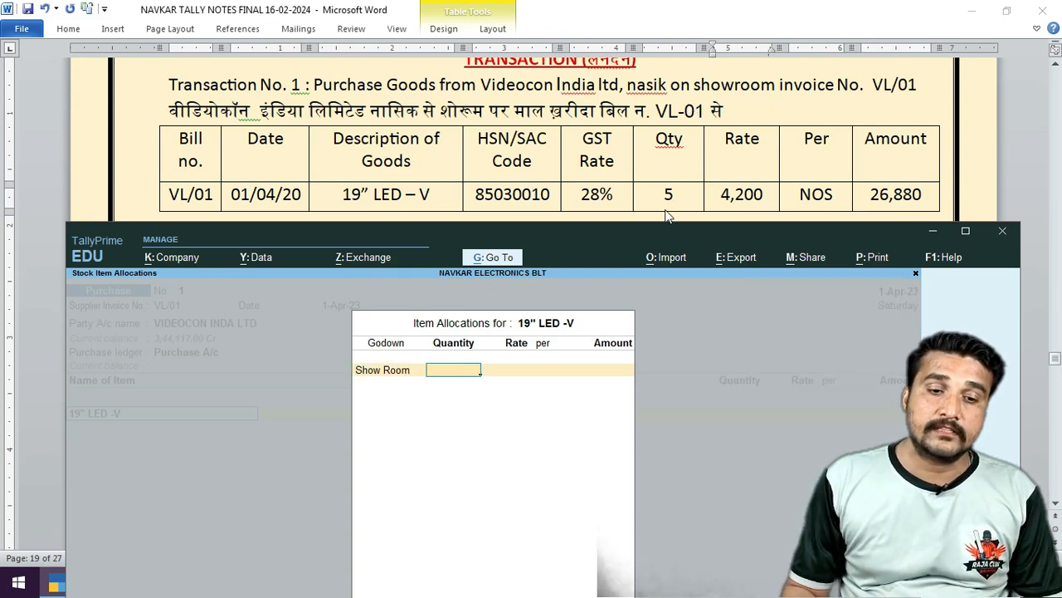
type("5")
key("Return")
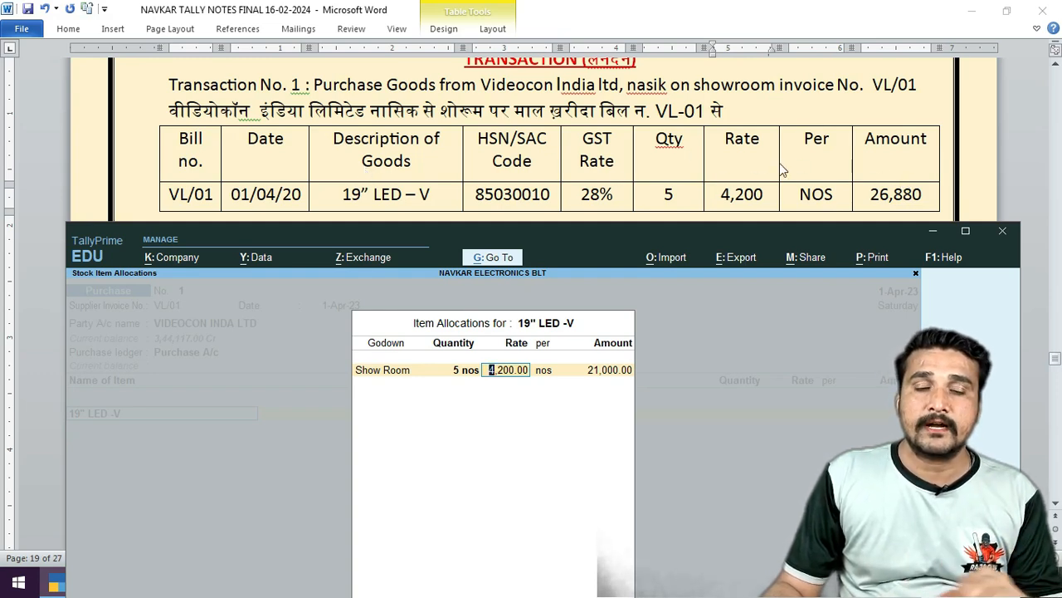
key("Return")
key("Return")
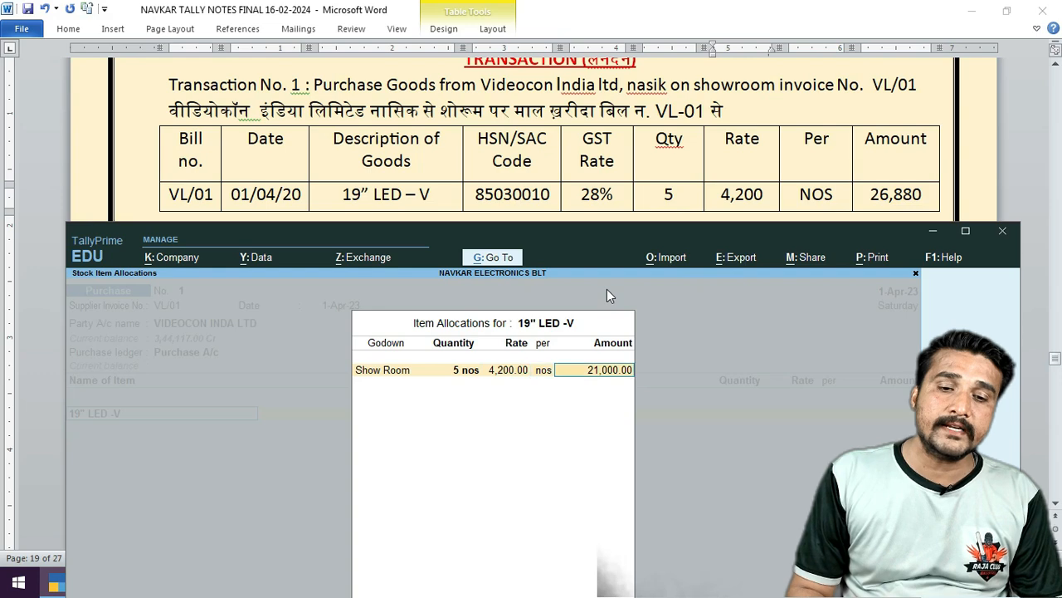
key("Return")
key("Return")
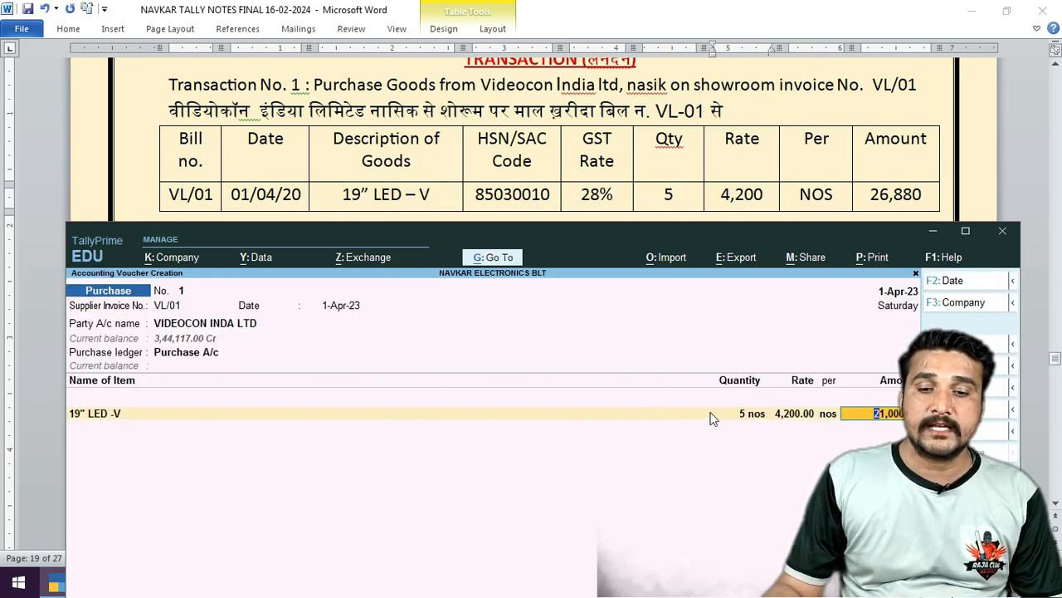
key("Return")
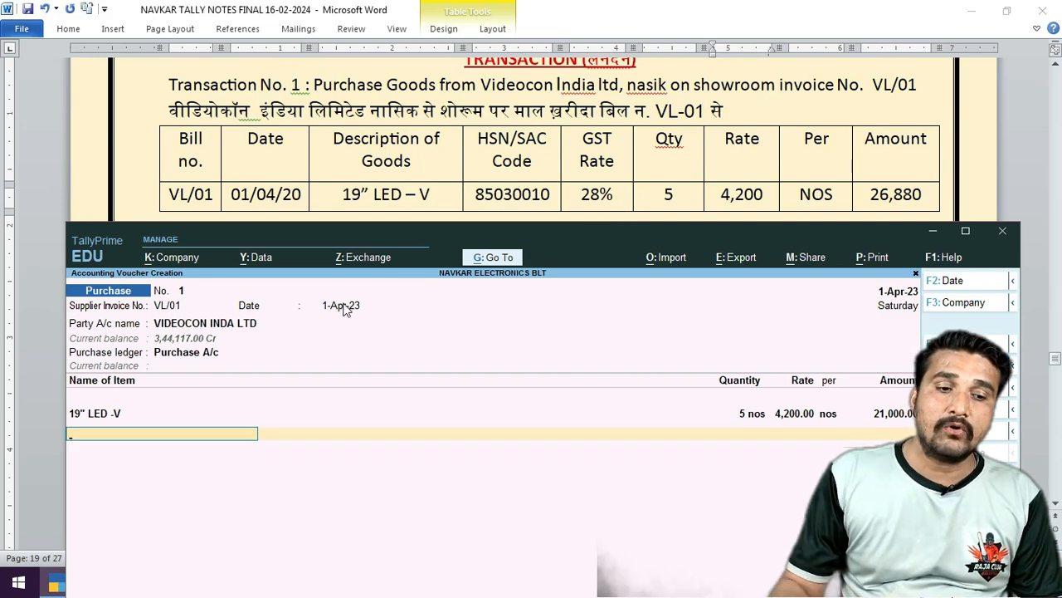
Recheck the 19" LED -V allocation, type CG in the next row, and open VIDEOCON INDA LTD for alteration.
left_click(165, 403)
key("Return")
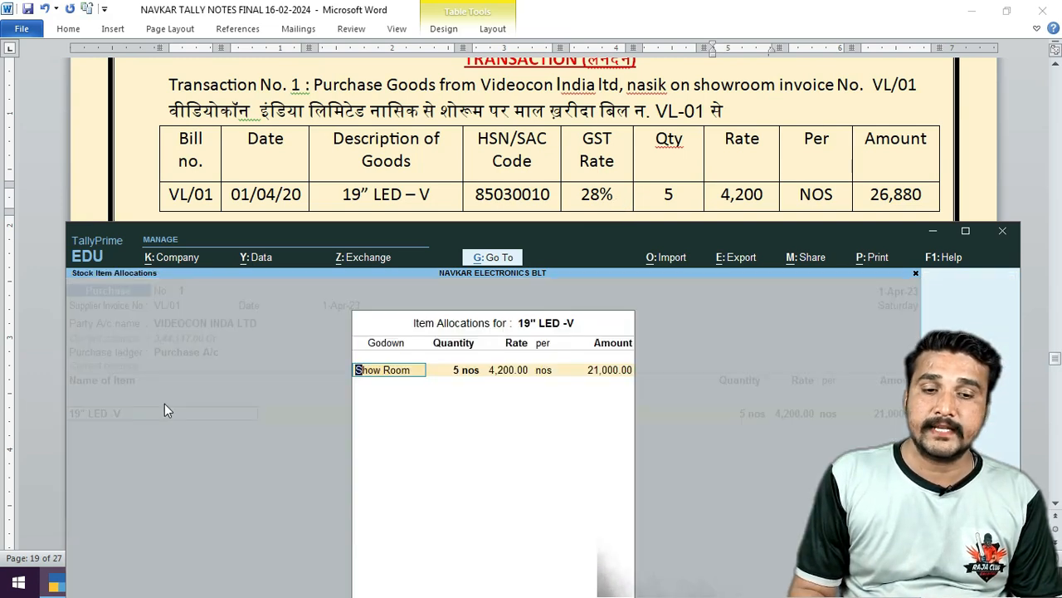
key("Return")
key("Return")
key("Return")
key("Return")
key("Return")
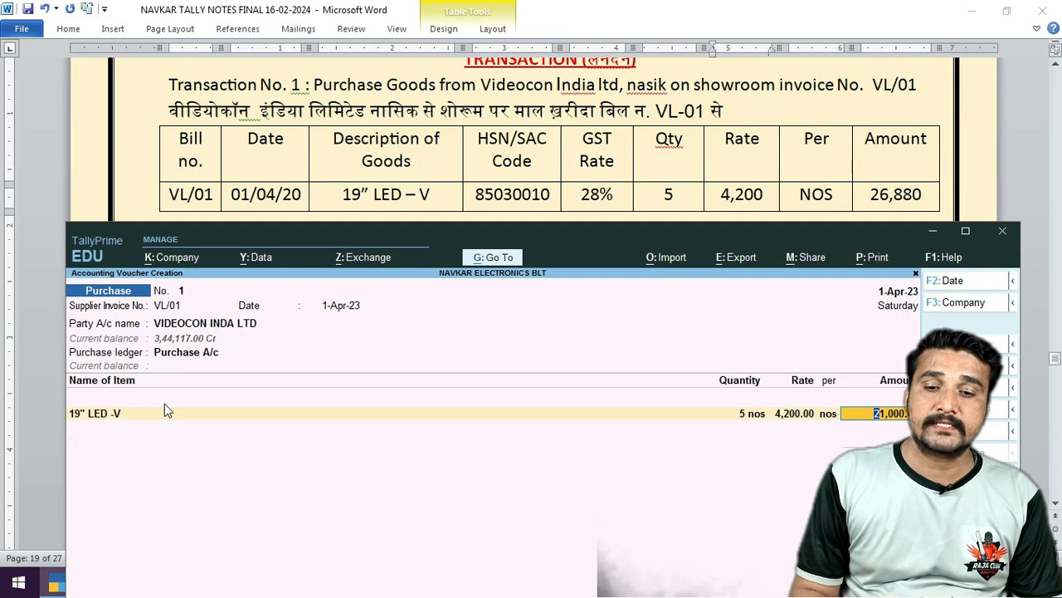
key("Return")
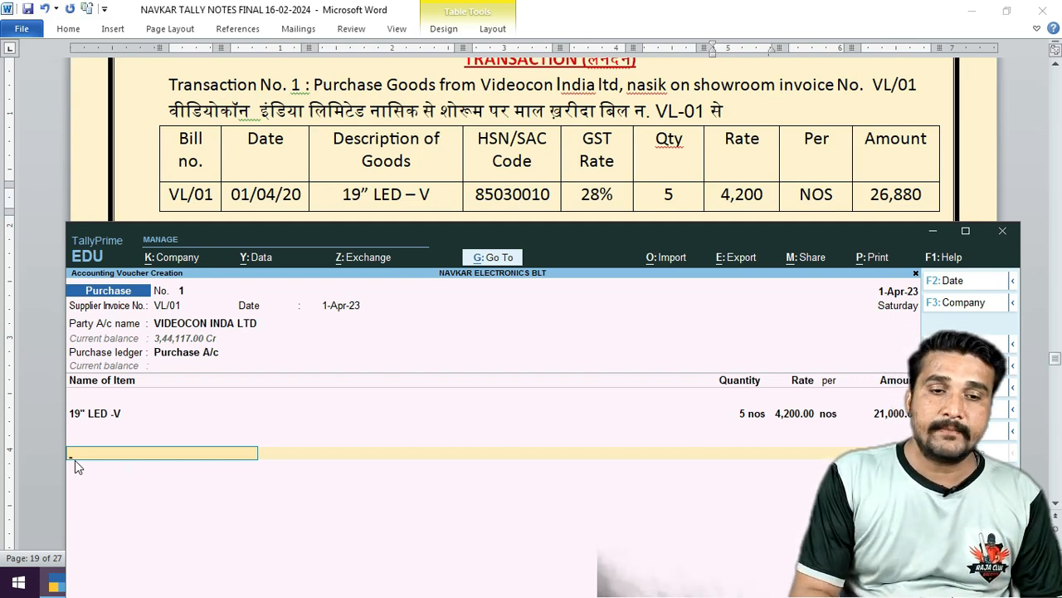
type("CG")
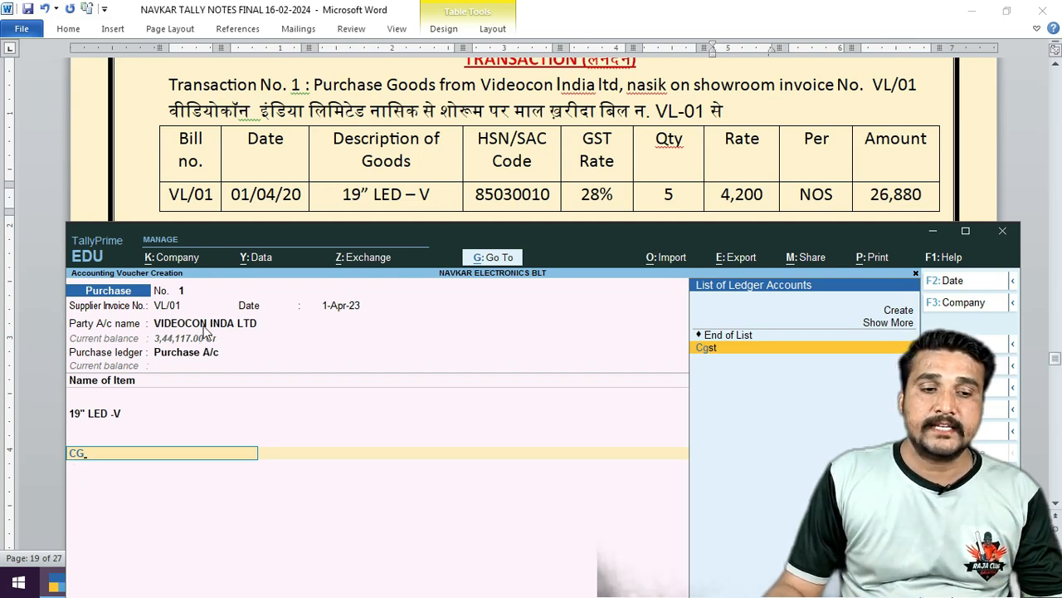
left_click(201, 326)
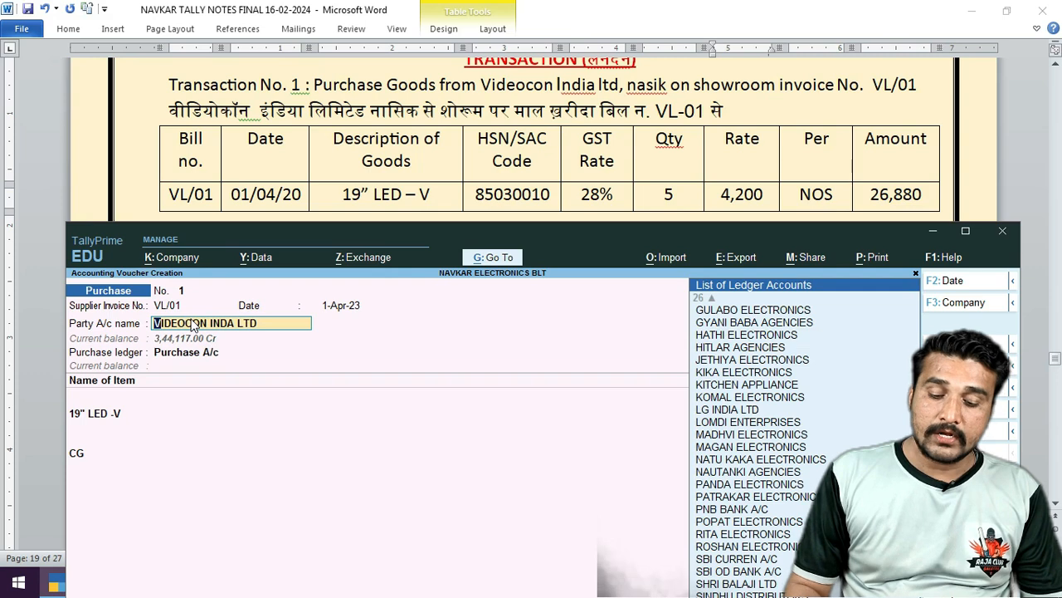
key("ctrl+Return")
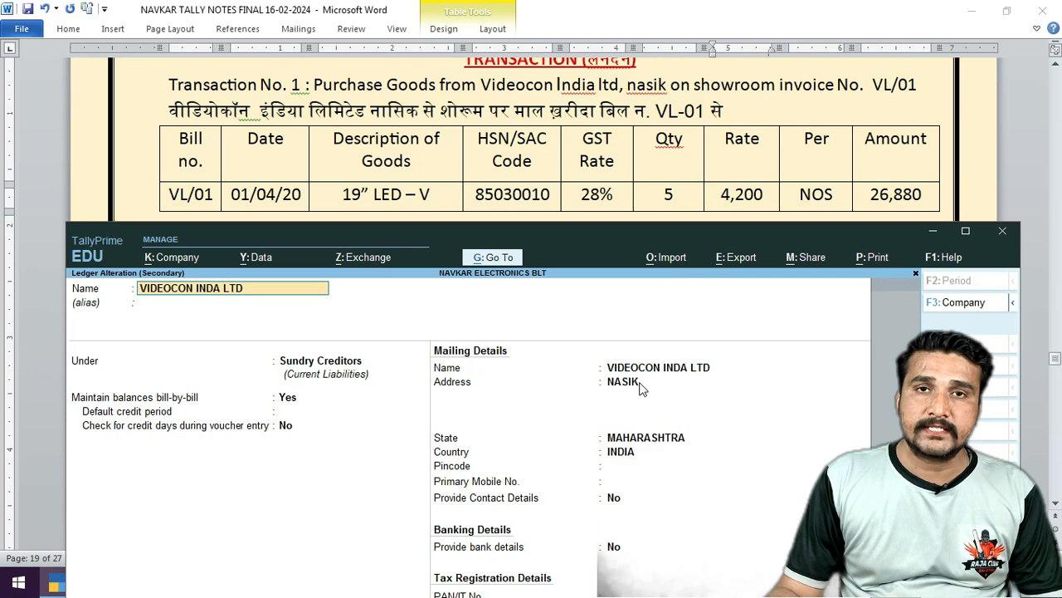
Leave the ledger alteration, step back through party and allocation details, and pick Cgst for the tax row.
key("space")
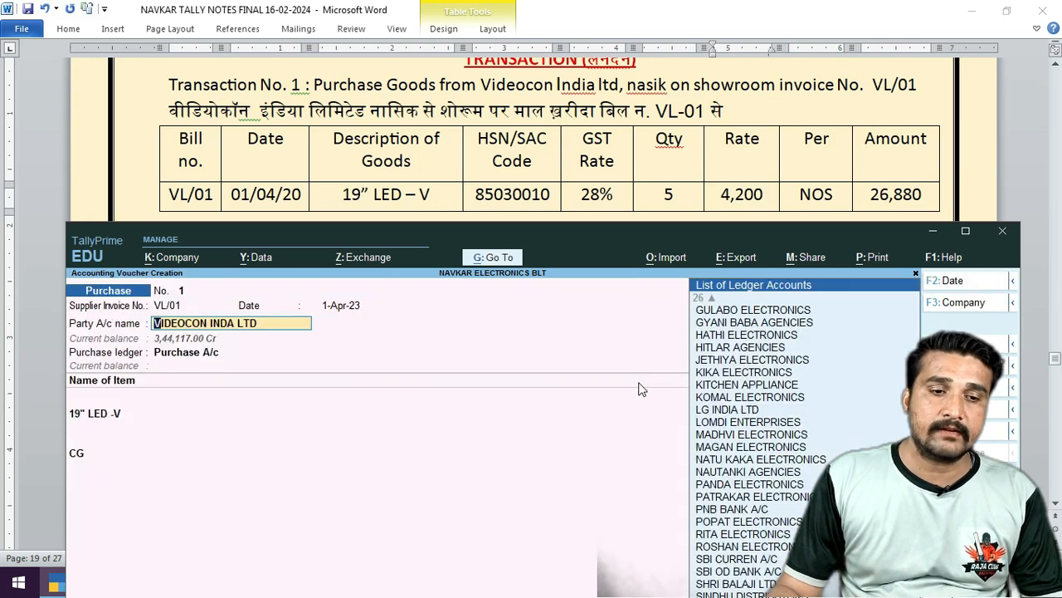
key("Return")
key("Return")
key("Return")
key("Return")
key("Return")
key("Return")
key("Return")
key("Return")
key("Return")
key("Return")
key("Return")
key("Return")
key("Return")
key("Return")
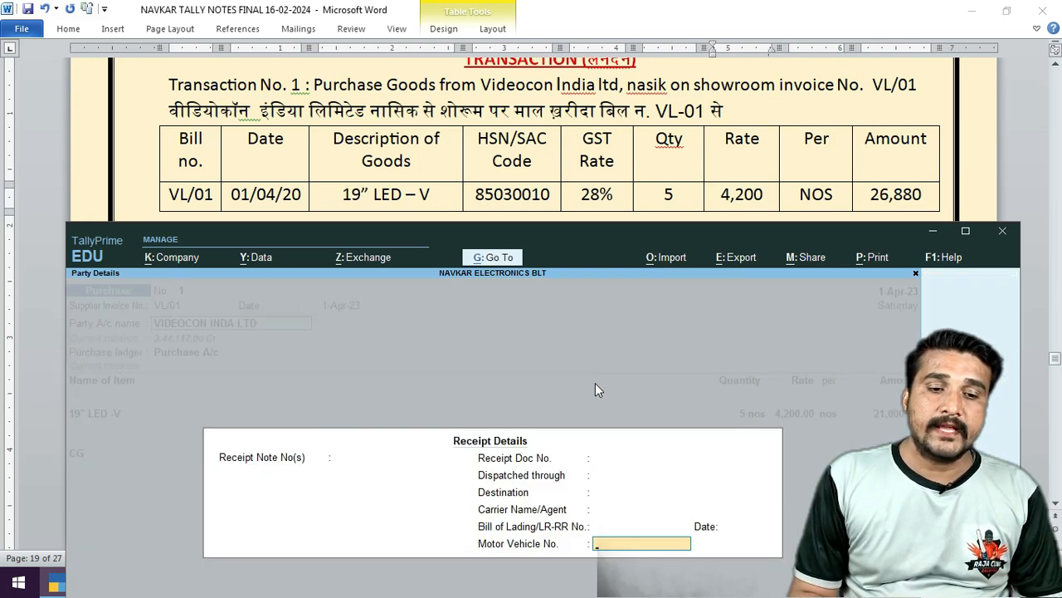
key("Return")
key("Return")
key("Return")
key("Return")
key("Return")
key("Return")
key("Return")
key("Return")
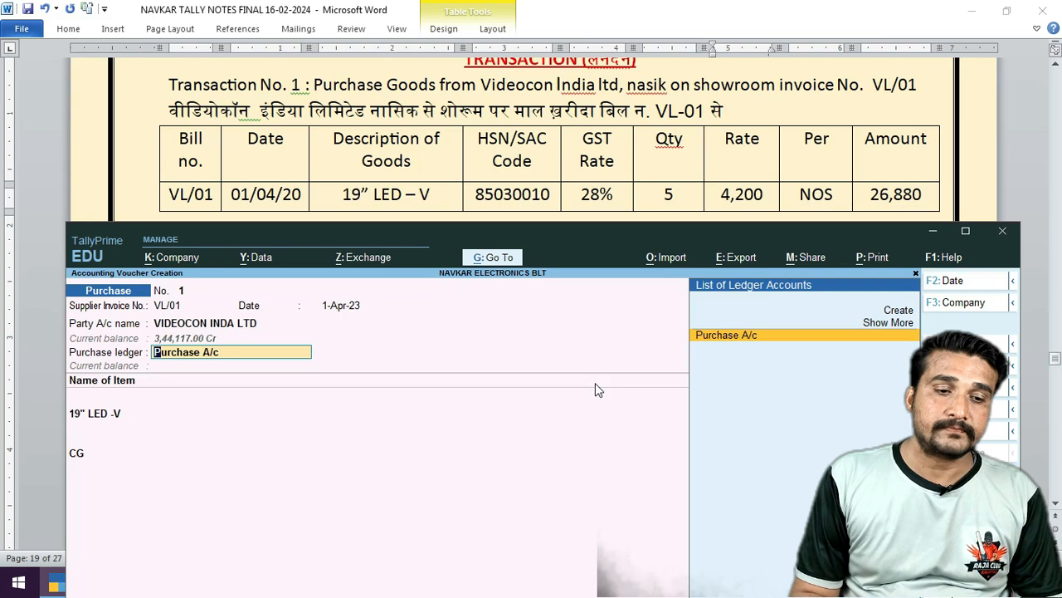
key("Return")
key("Return")
key("Return")
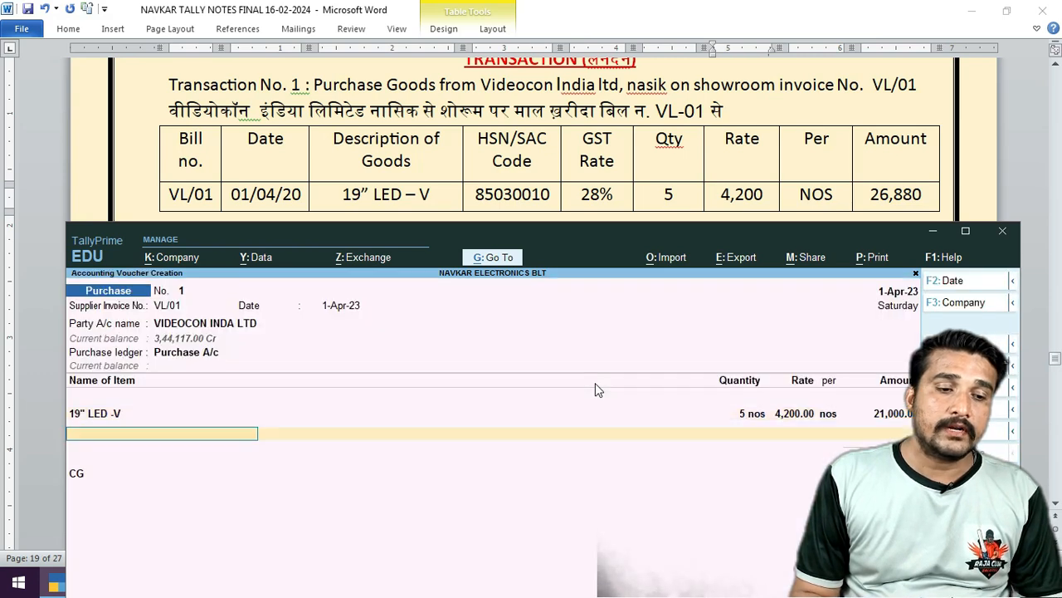
key("Return")
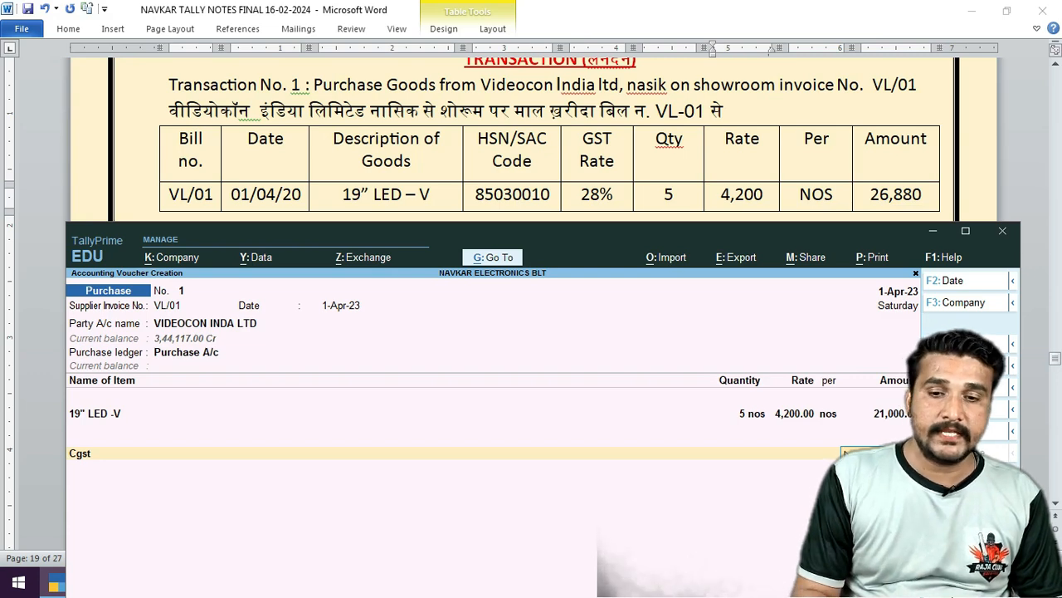
Correct the tax row's ledger back to Cgst and move up to the supplier party field.
key("BackSpace")
key("BackSpace")
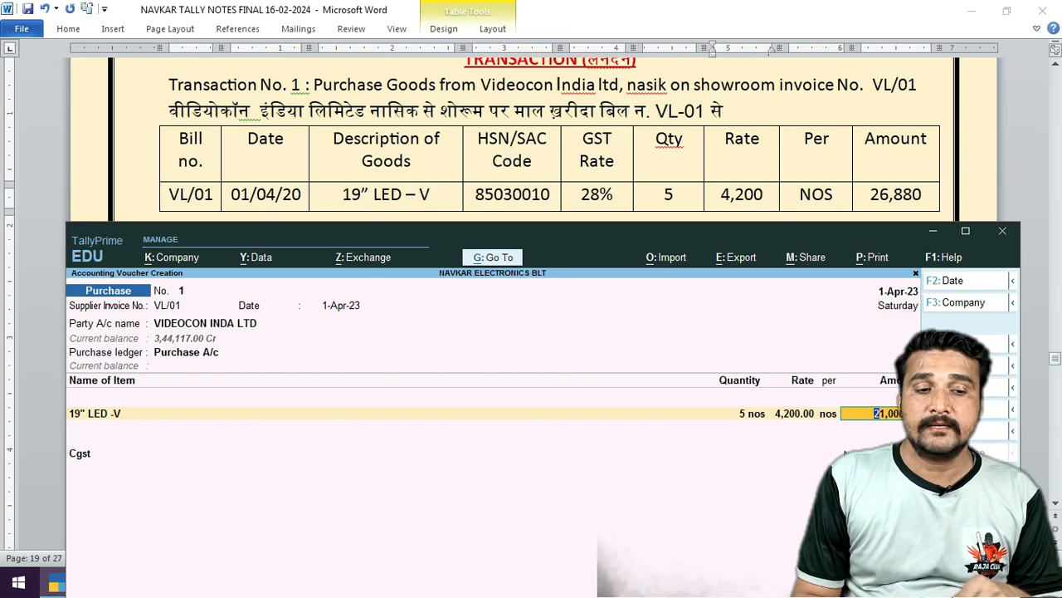
key("Return")
key("Return")
key("Down")
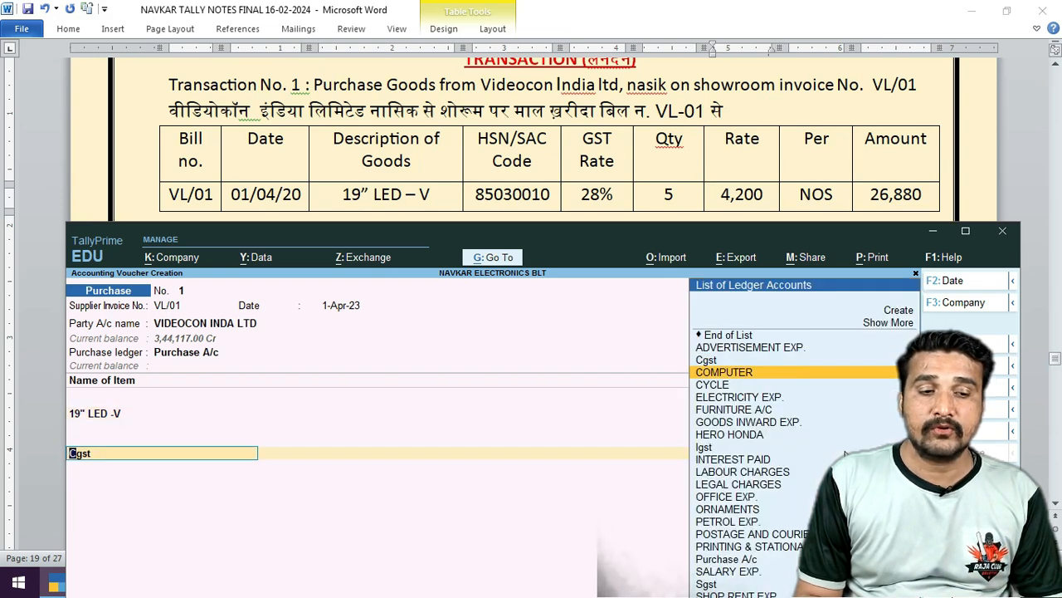
key("Return")
key("BackSpace")
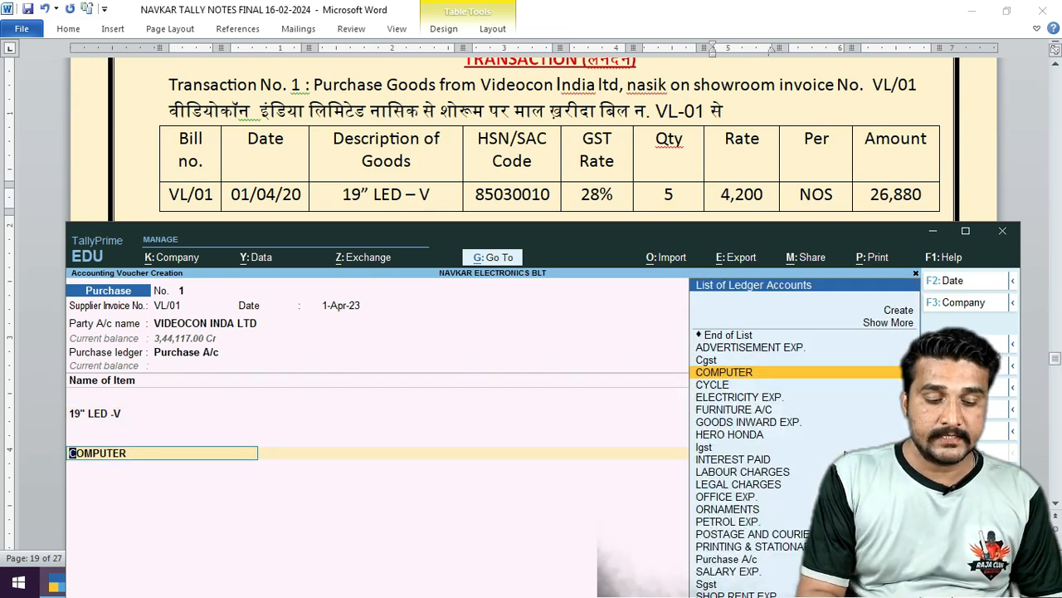
type("cg")
key("Return")
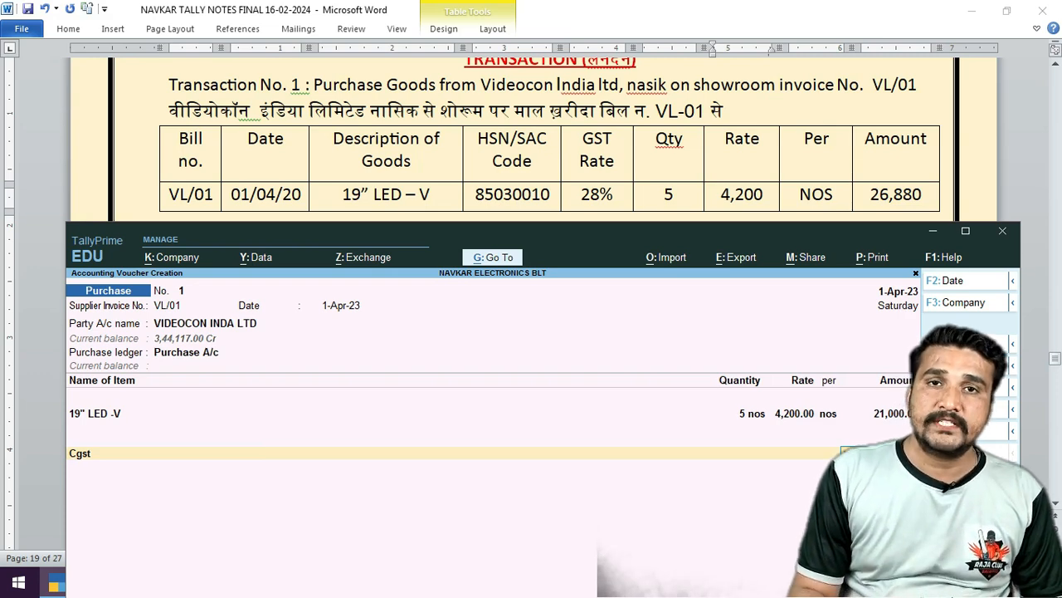
key("Up")
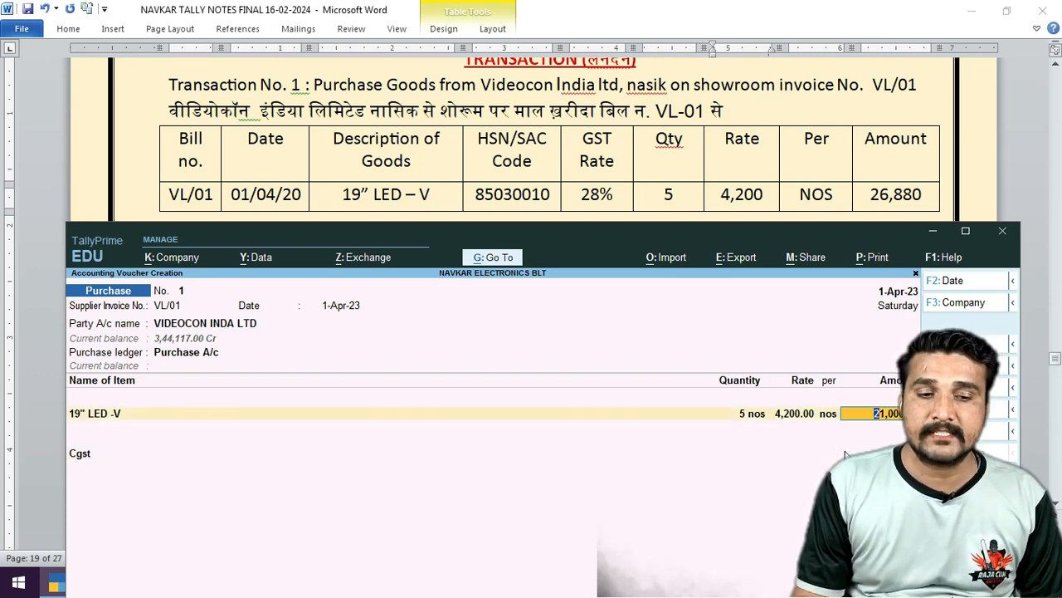
key("Up")
key("Up")
key("Up")
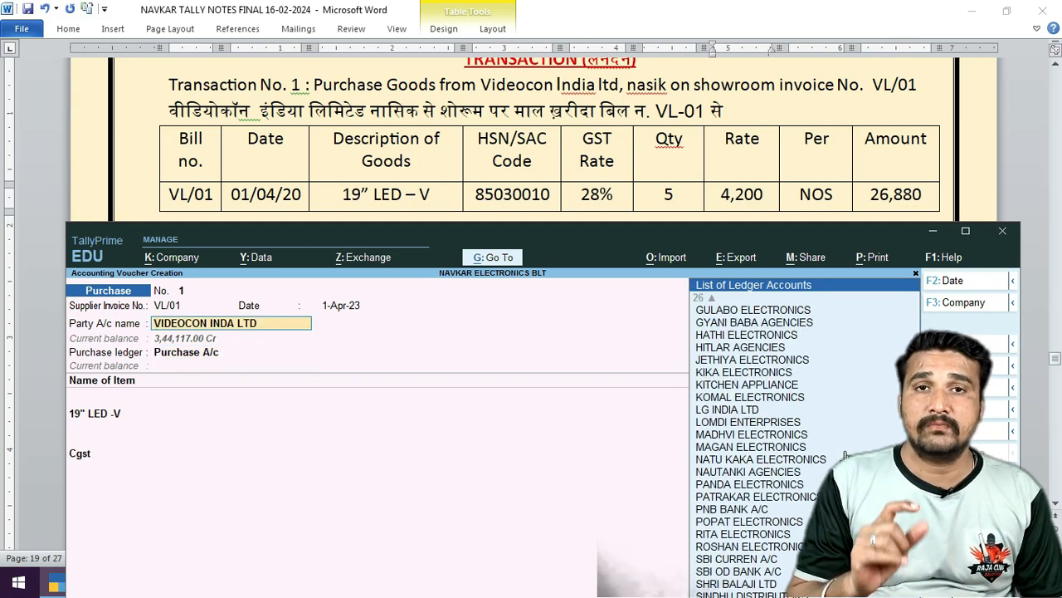
key("ctrl")
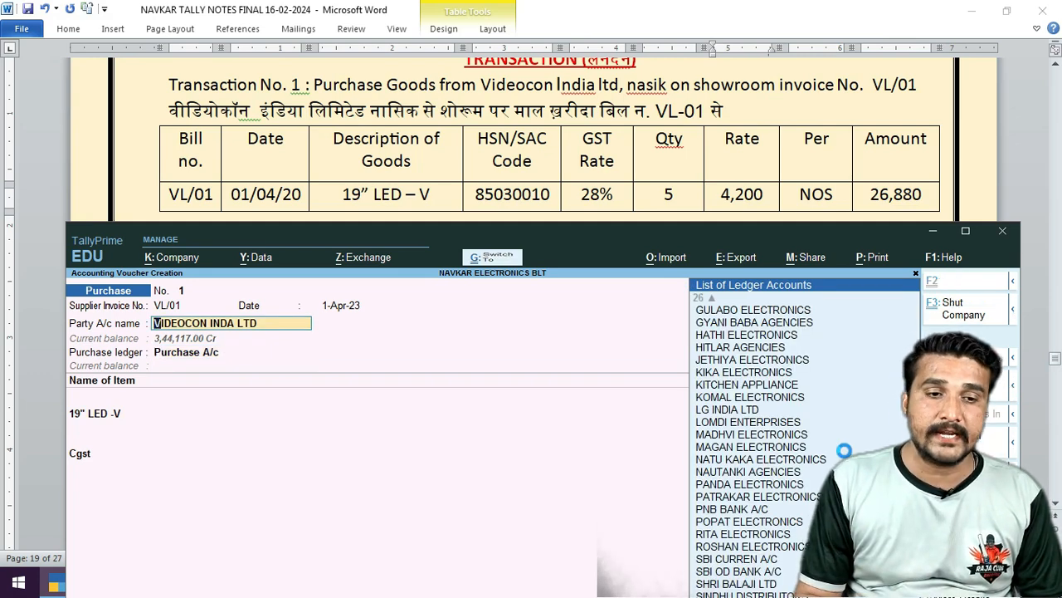
Alter VIDEOCON INDA LTD to GST registration type Regular, accepting GSTIN, effective date and the 3,44,117.00 Cr breakup.
key("ctrl+Return")
key("Return")
key("Return")
key("Return")
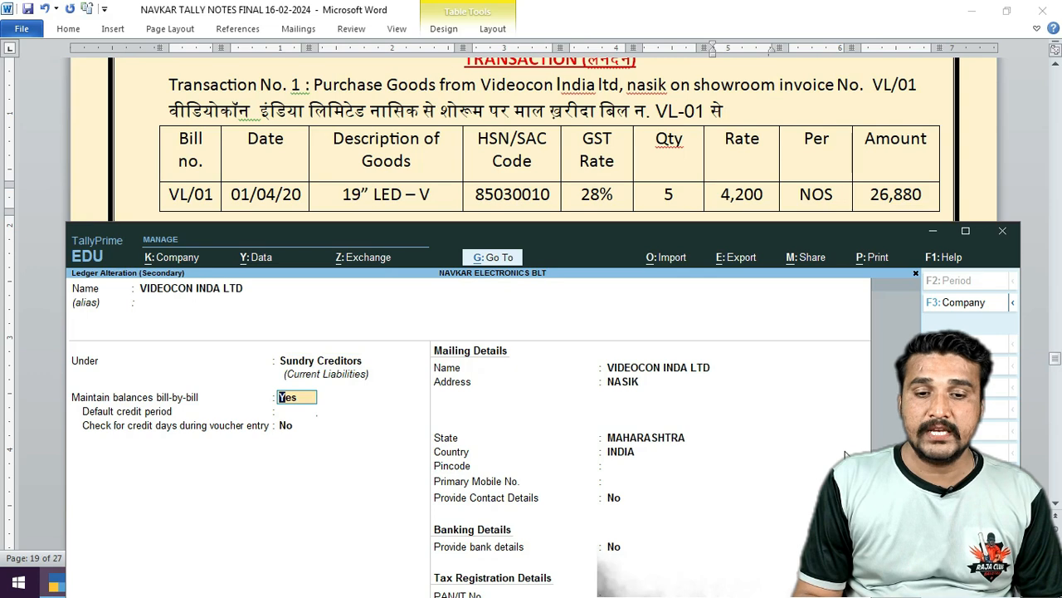
key("Return")
key("Return")
key("Return")
key("Return")
key("Return")
key("Return")
key("Return")
key("Return")
key("Return")
key("Return")
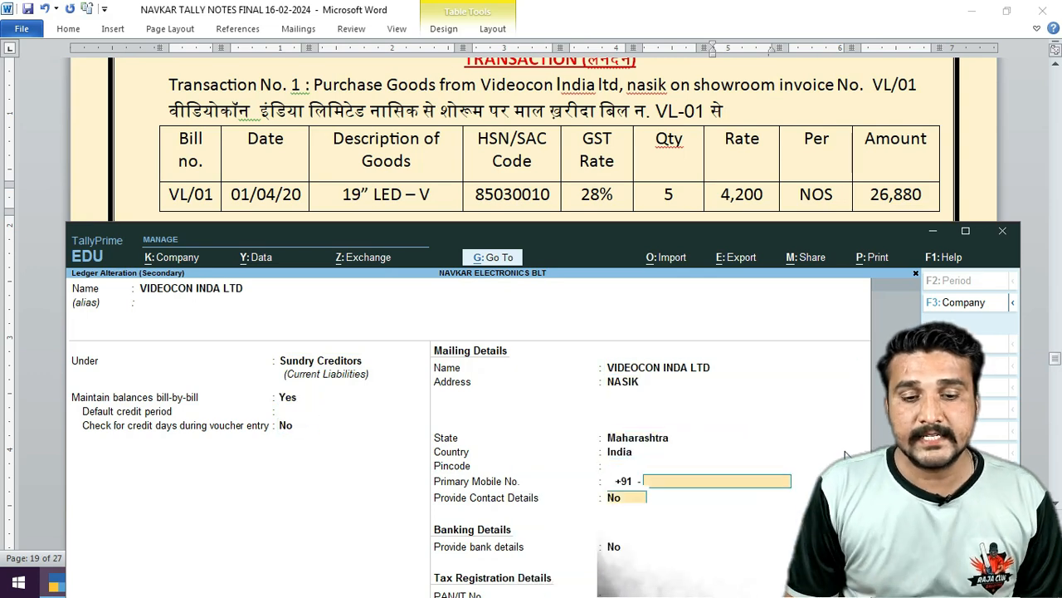
key("Return")
key("Return")
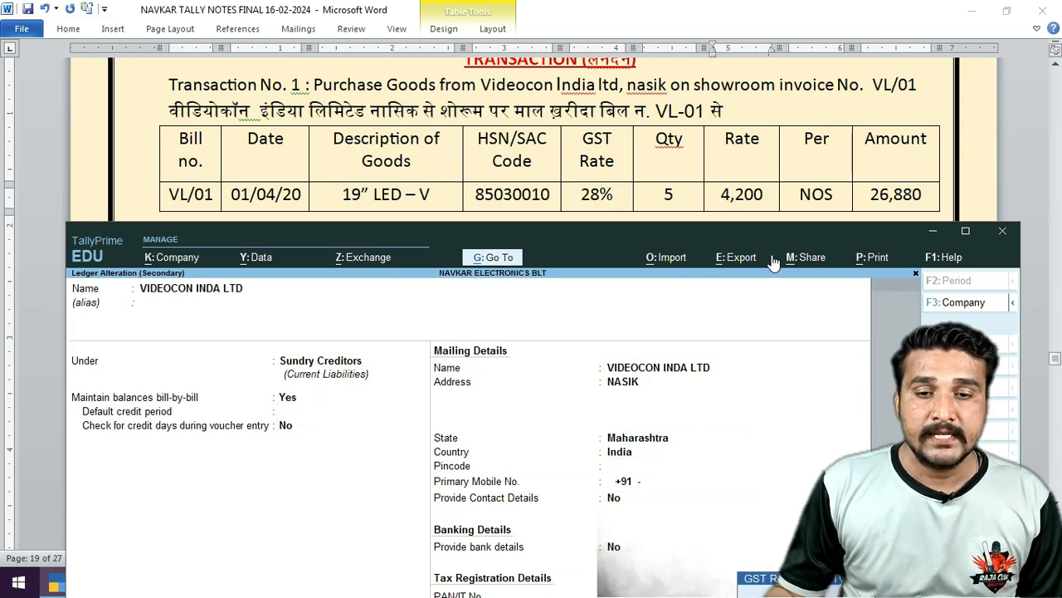
left_click_drag(790, 234, 803, 117)
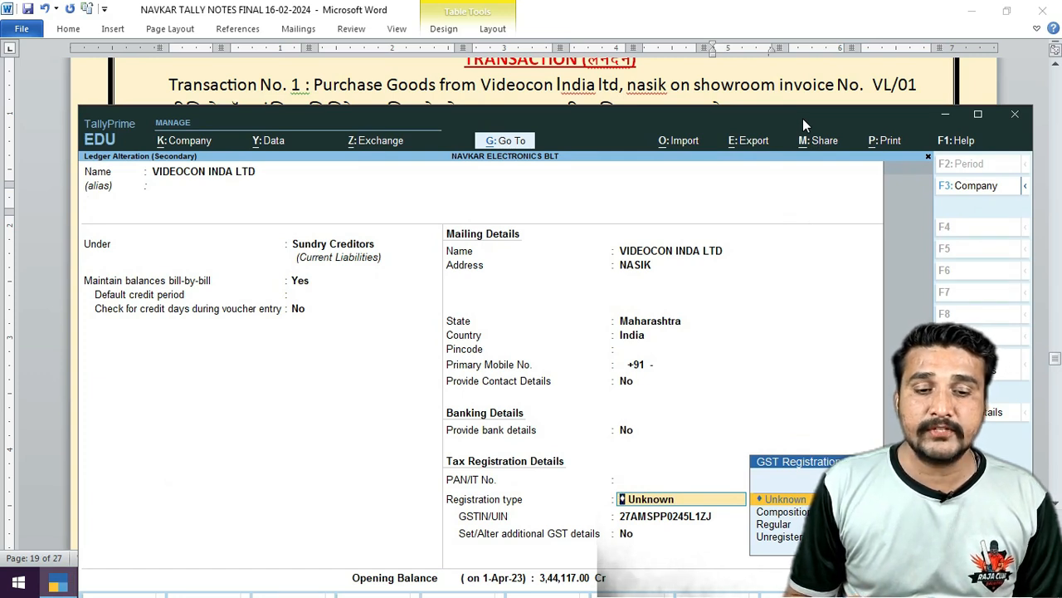
key("Down")
key("Down")
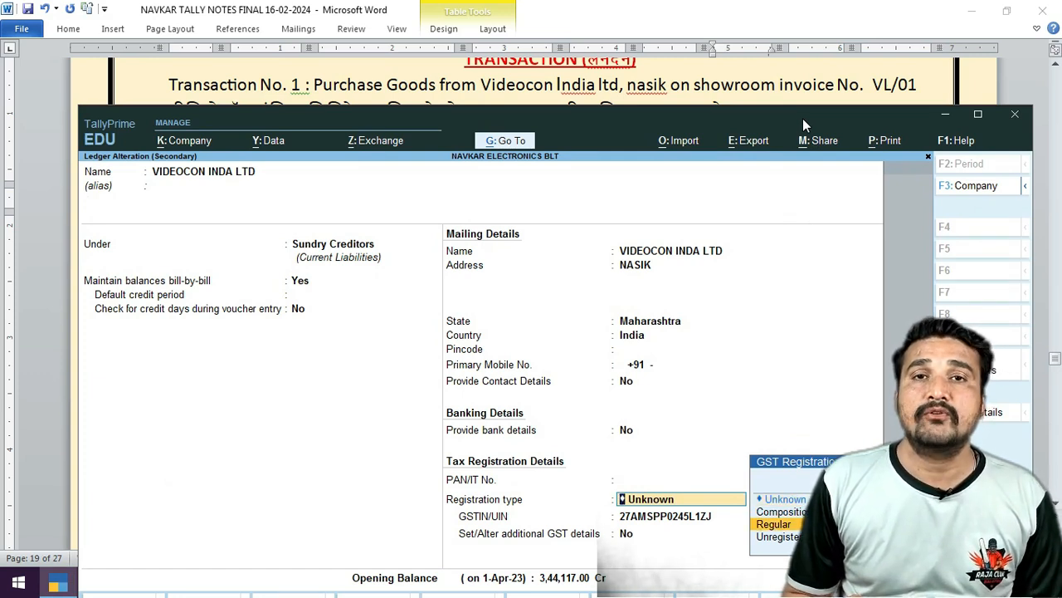
key("Return")
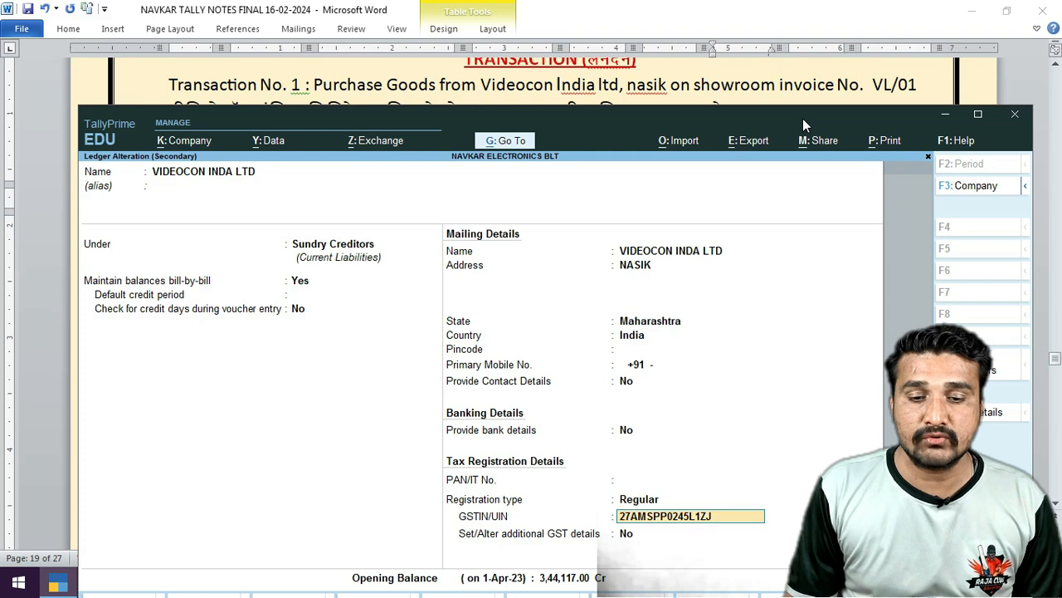
key("Return")
key("Return")
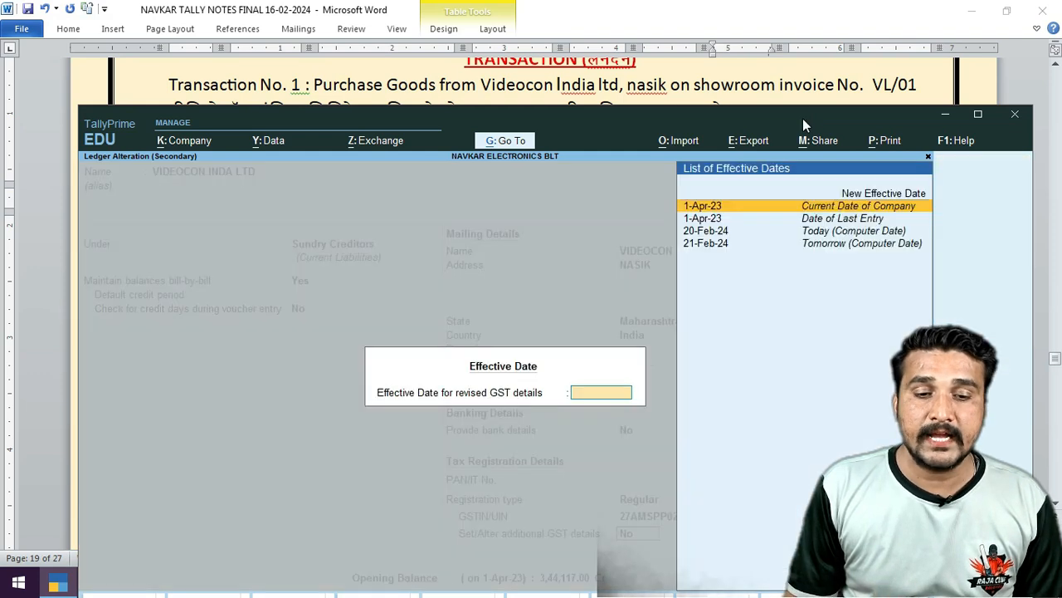
key("Return")
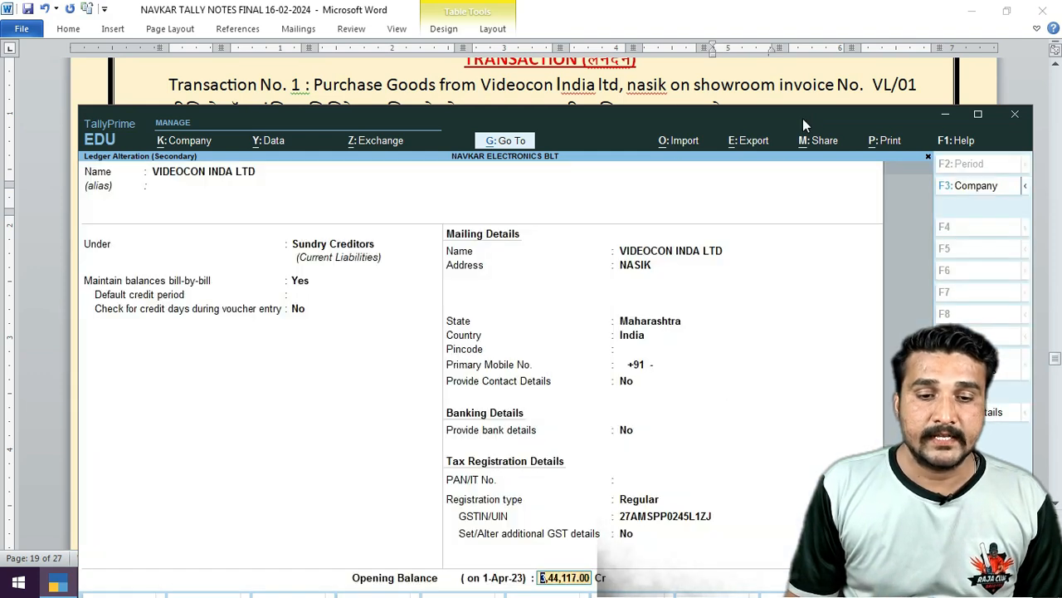
key("Return")
key("Return")
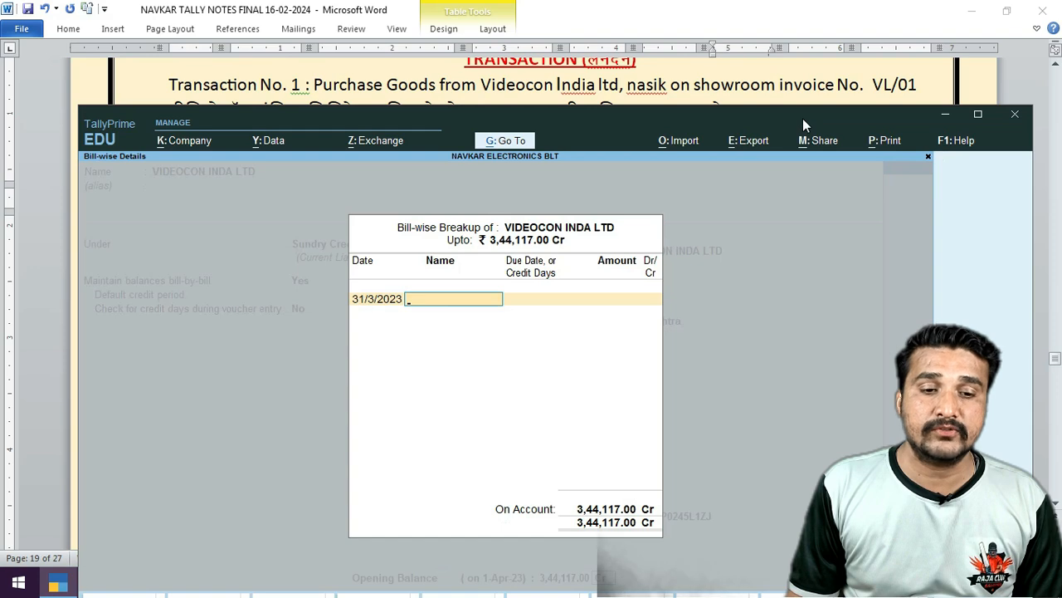
key("Return")
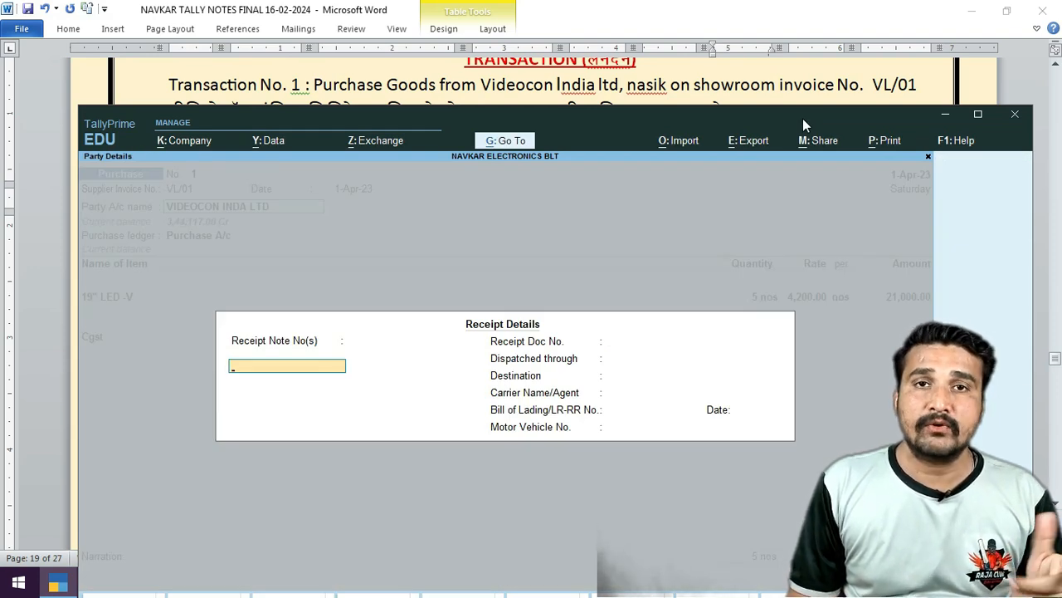
Choose Regular as the party's GST registration type, then open the 19" LED -V stock item for alteration.
key("Return")
key("Return")
key("Return")
key("Return")
key("Return")
key("Return")
key("Return")
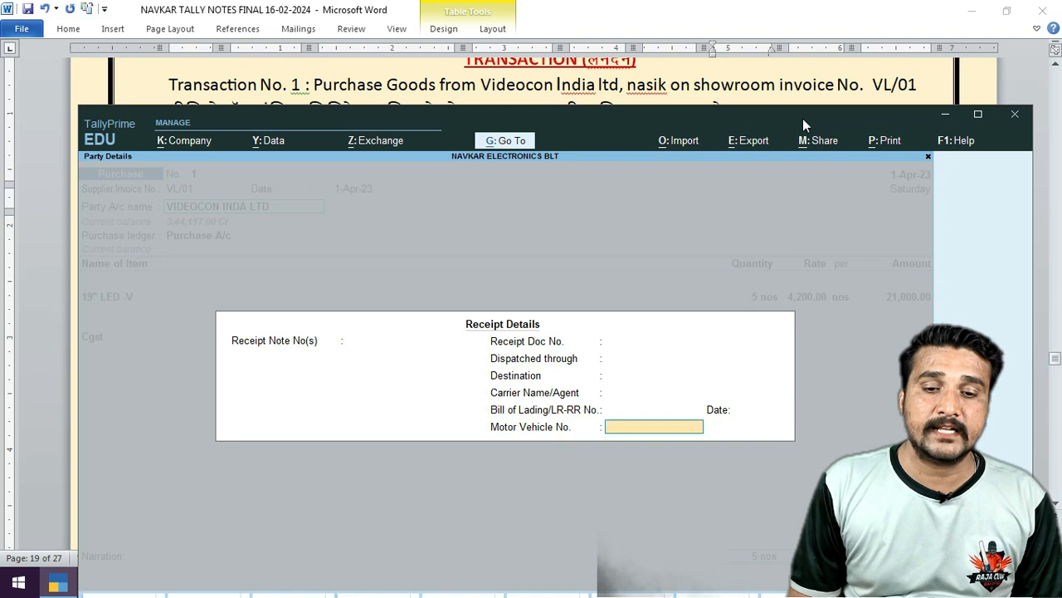
key("Return")
key("Return")
key("Return")
key("Return")
key("Return")
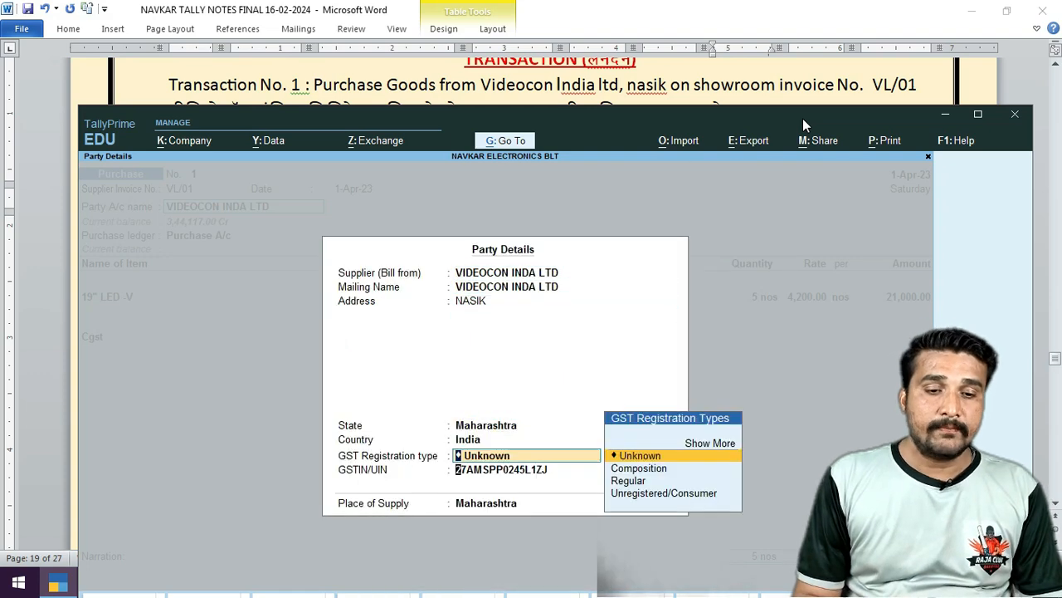
key("Return")
key("BackSpace")
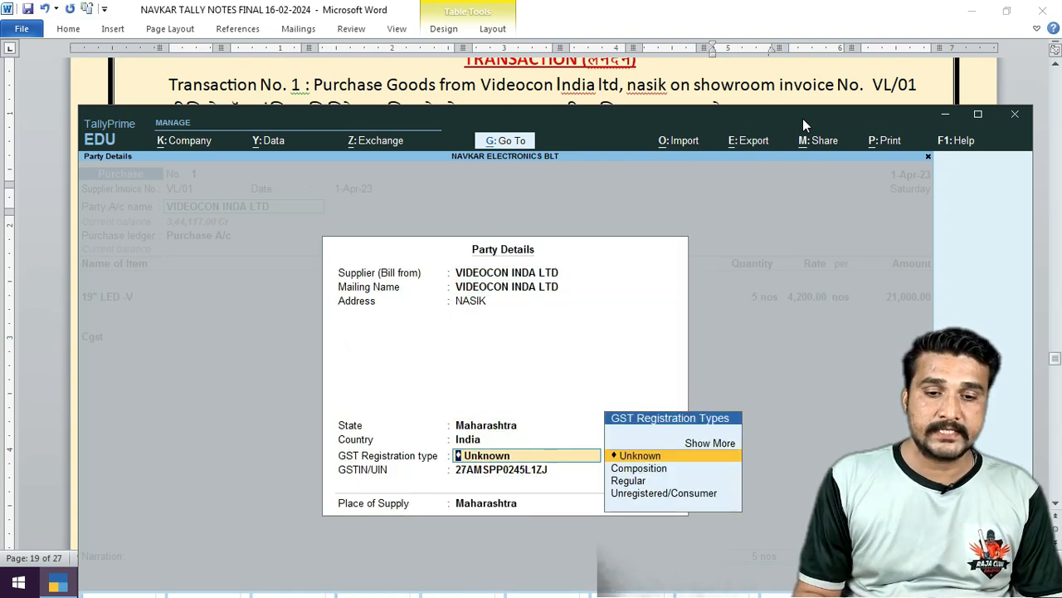
key("Down")
key("Down")
key("Return")
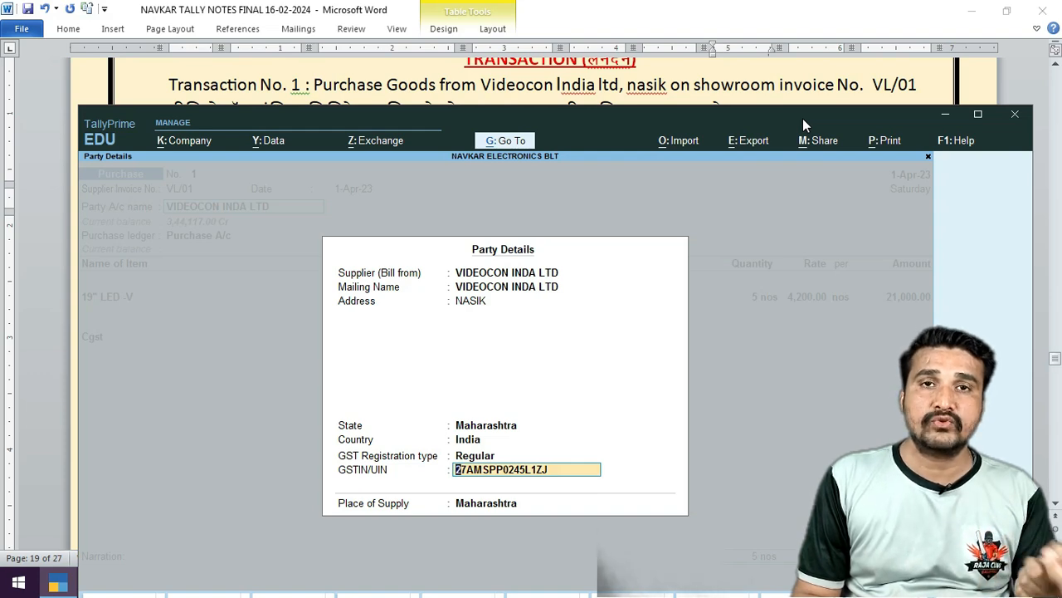
key("Return")
key("Return")
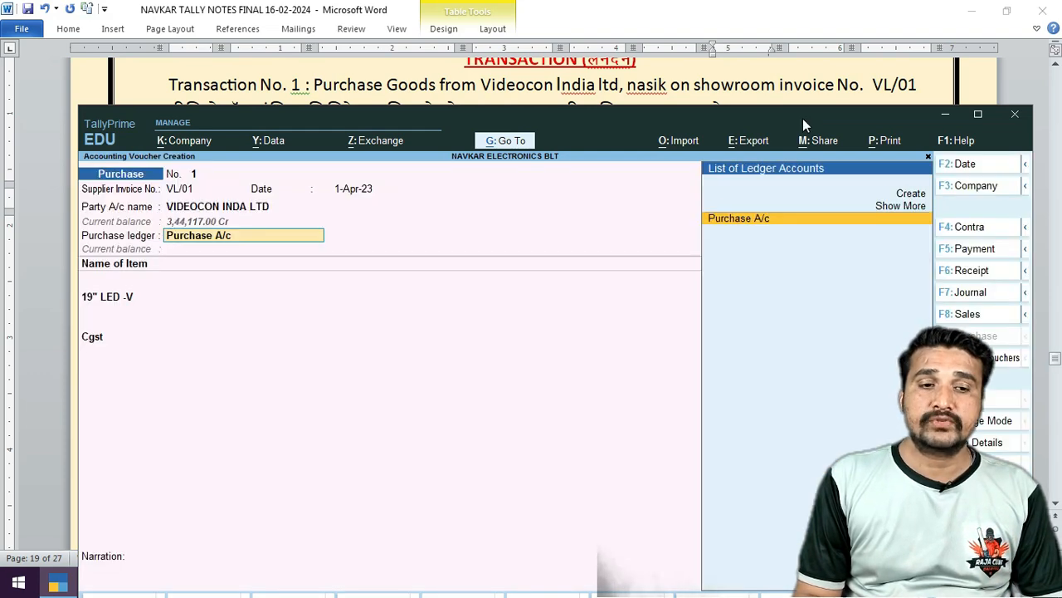
key("Return")
key("Return")
key("Escape")
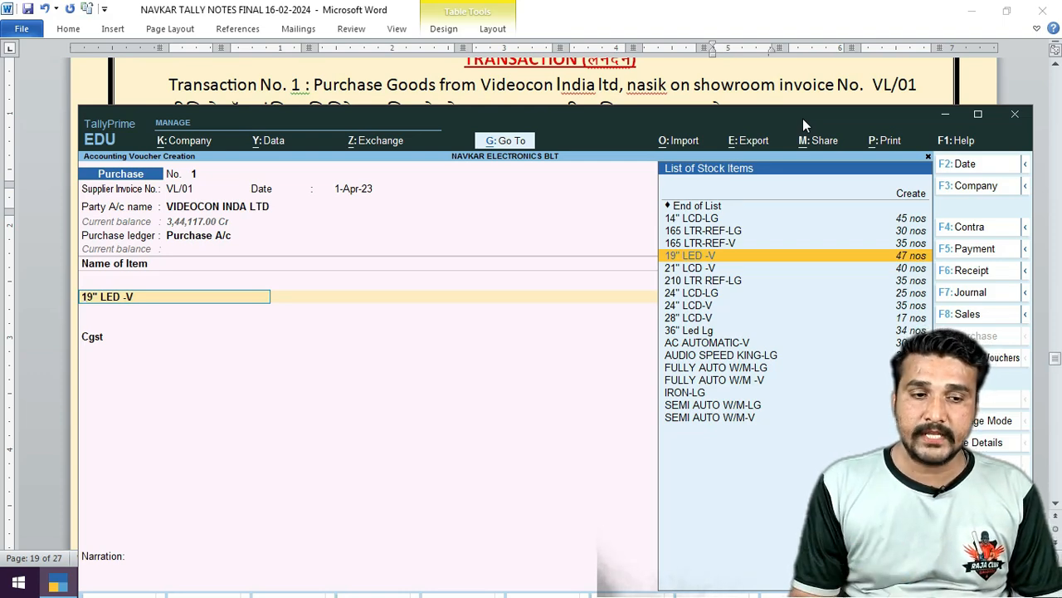
key("ctrl+Return")
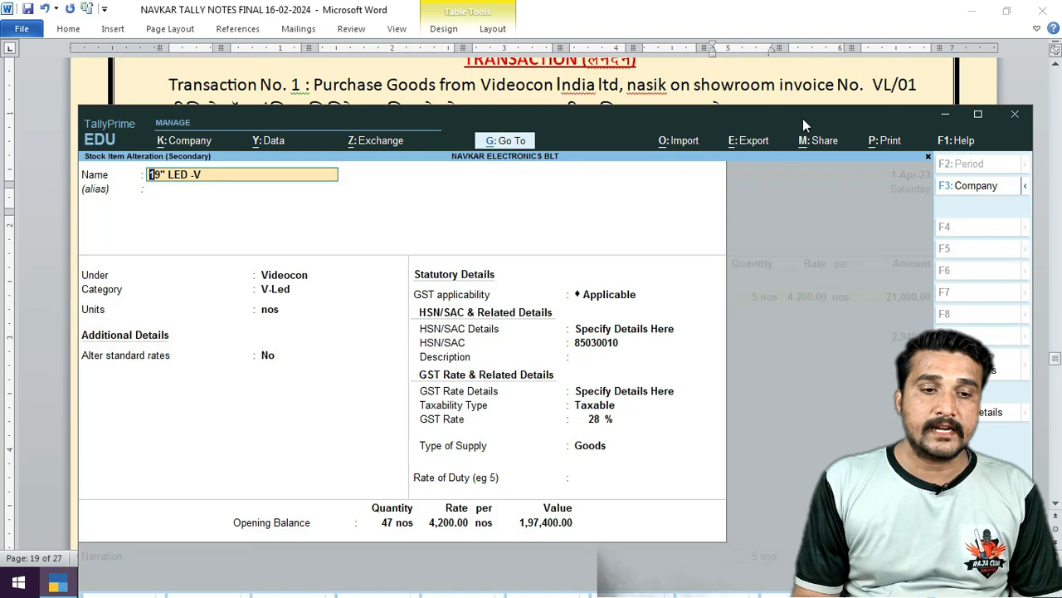
Keep nos as the 19" LED -V item's unit and pass through its standard rates screen.
key("Return")
key("Return")
key("Return")
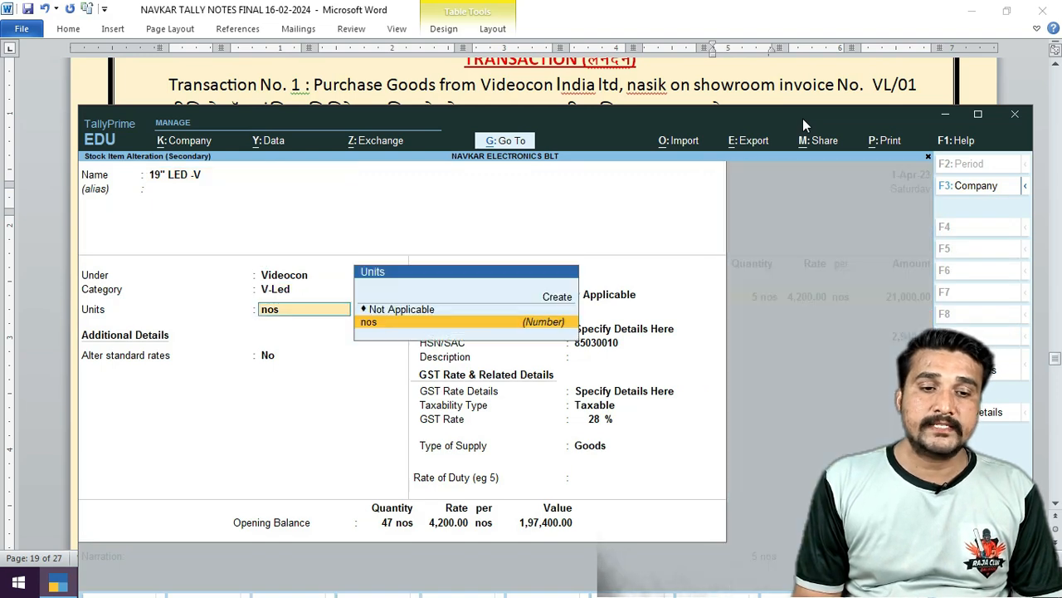
key("Return")
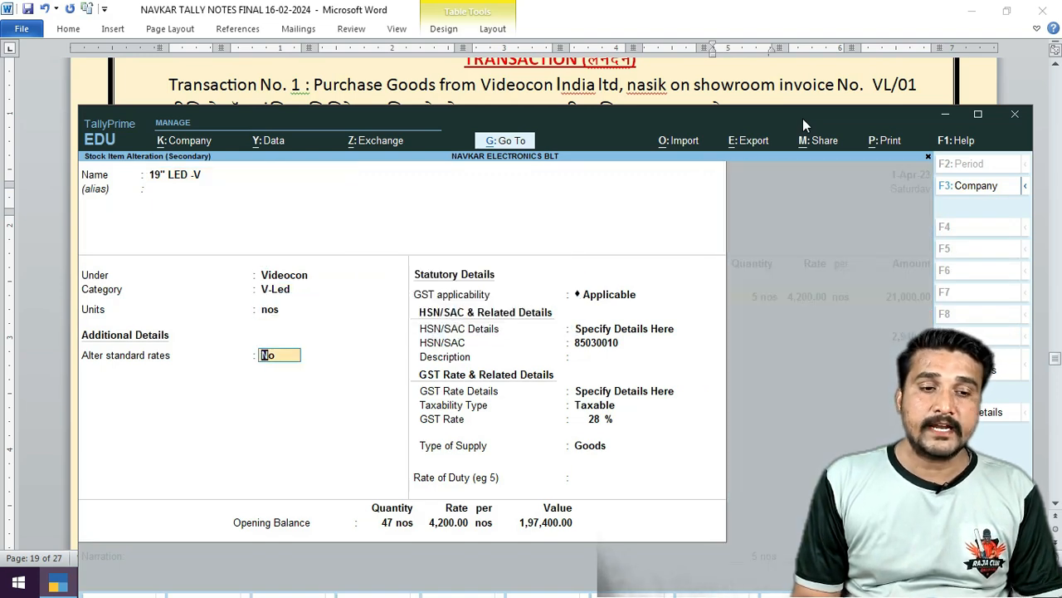
type("y")
key("Return")
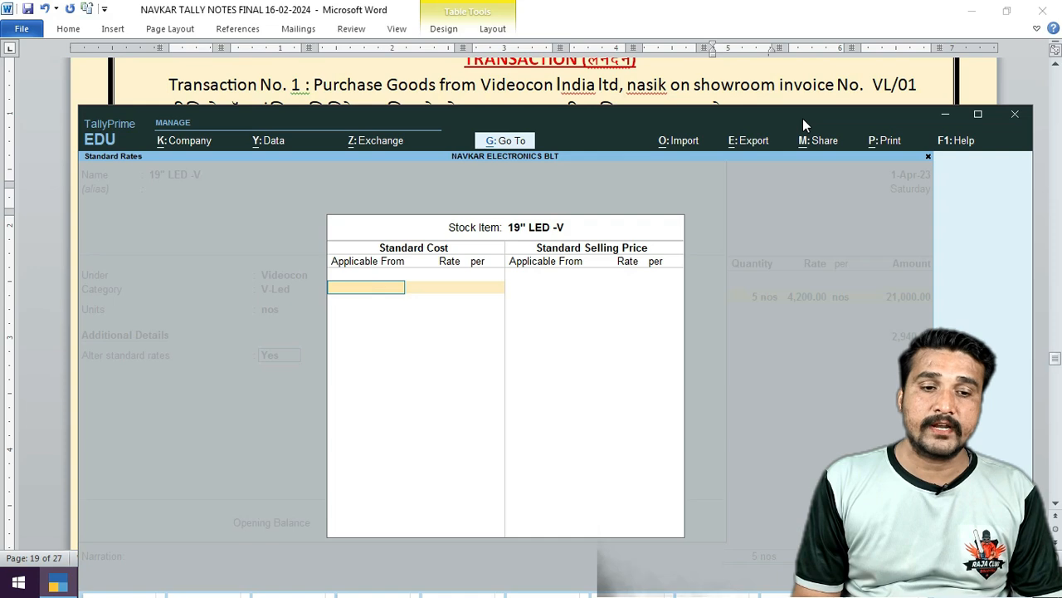
key("Escape")
key("y")
key("Return")
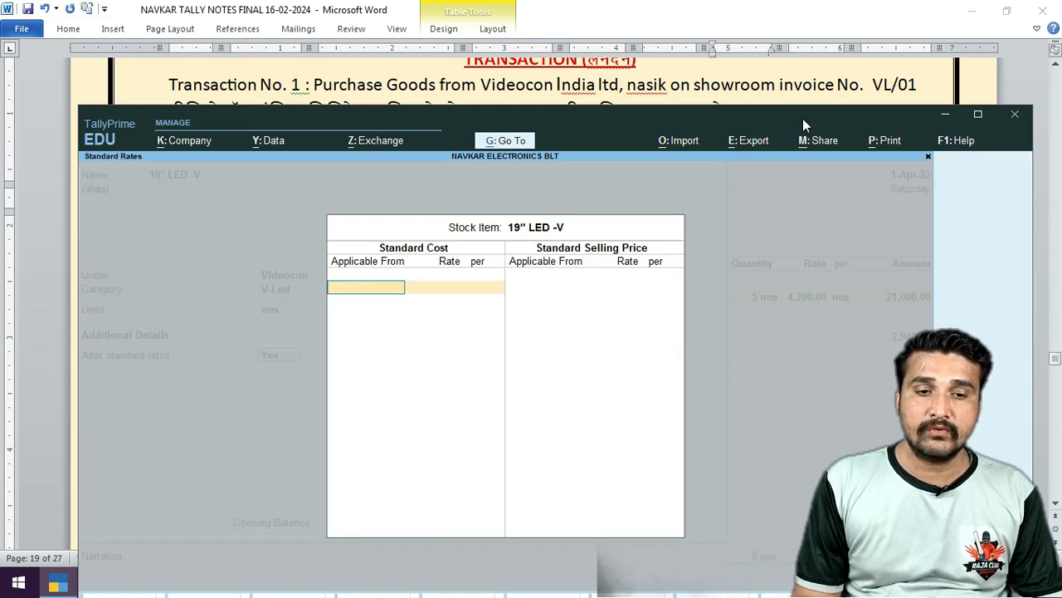
key("Return")
key("Return")
key("Return")
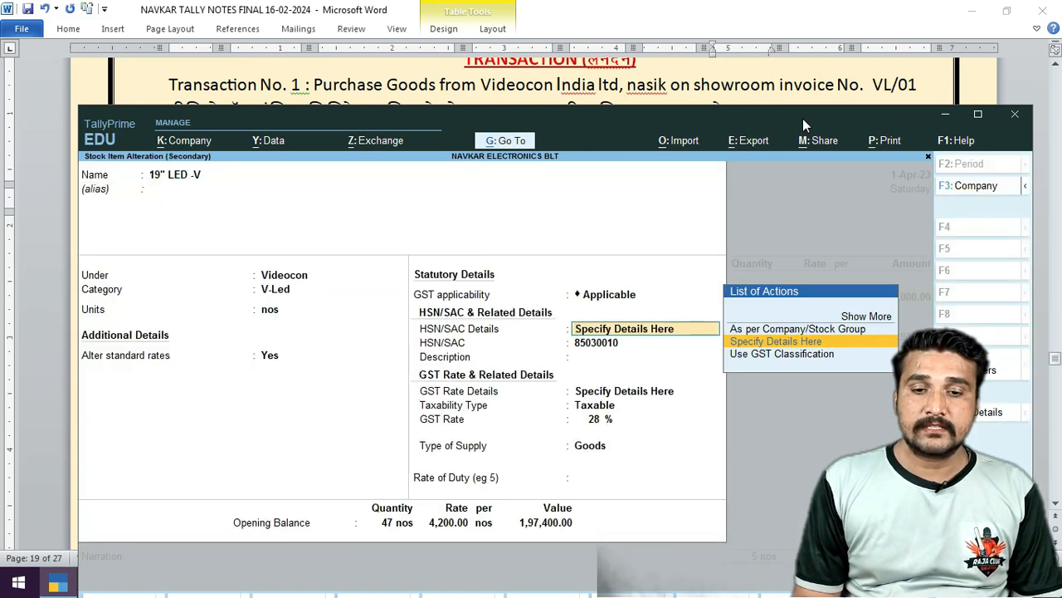
key("Return")
key("Return")
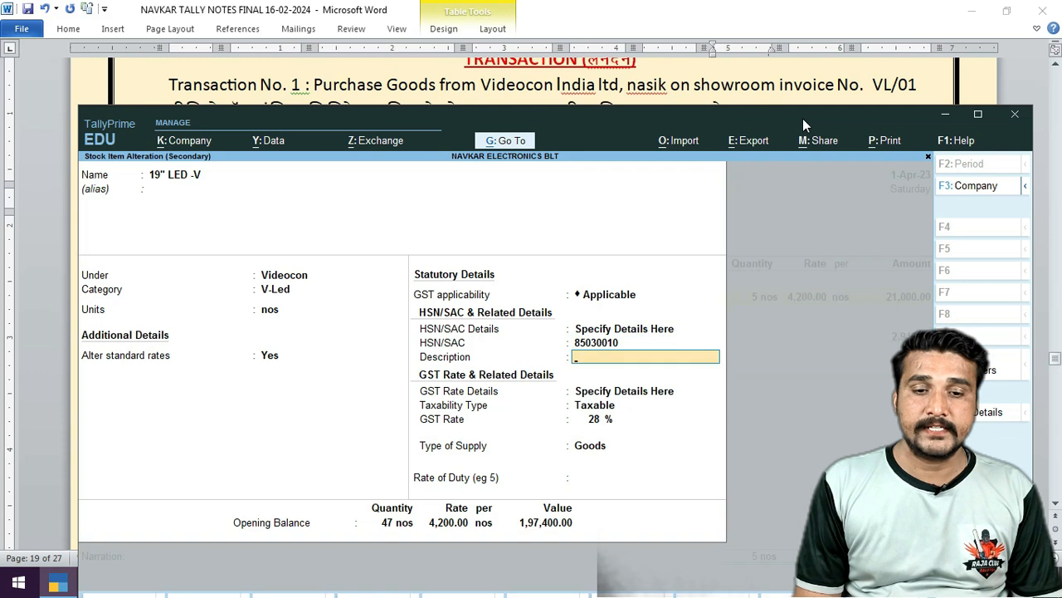
Set the HSN description to ELECTRONICS ITEM and GST to Taxable, 28%, Goods.
type("ELECTR")
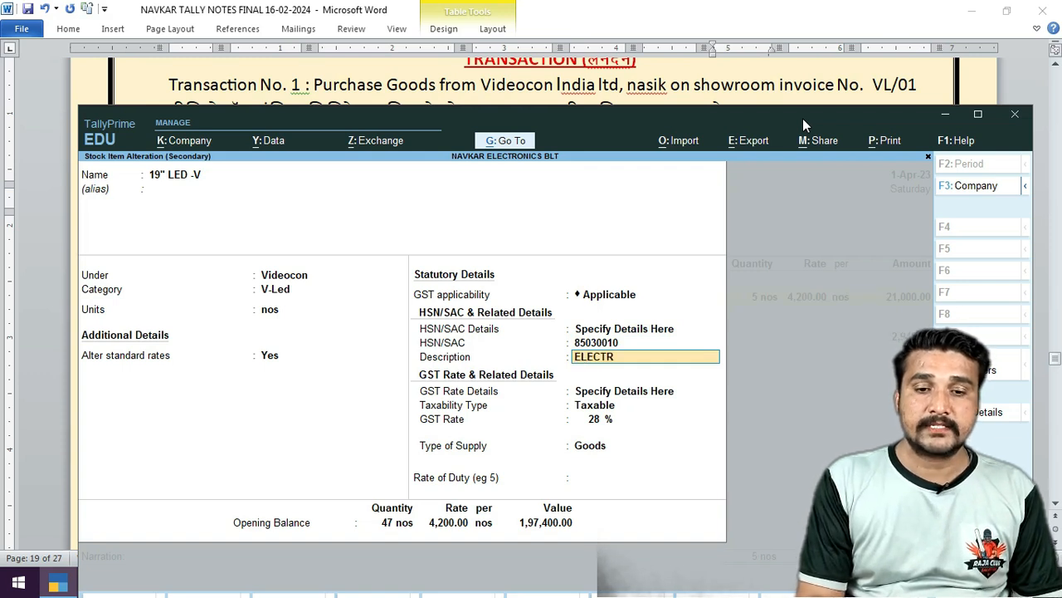
type("NOCS")
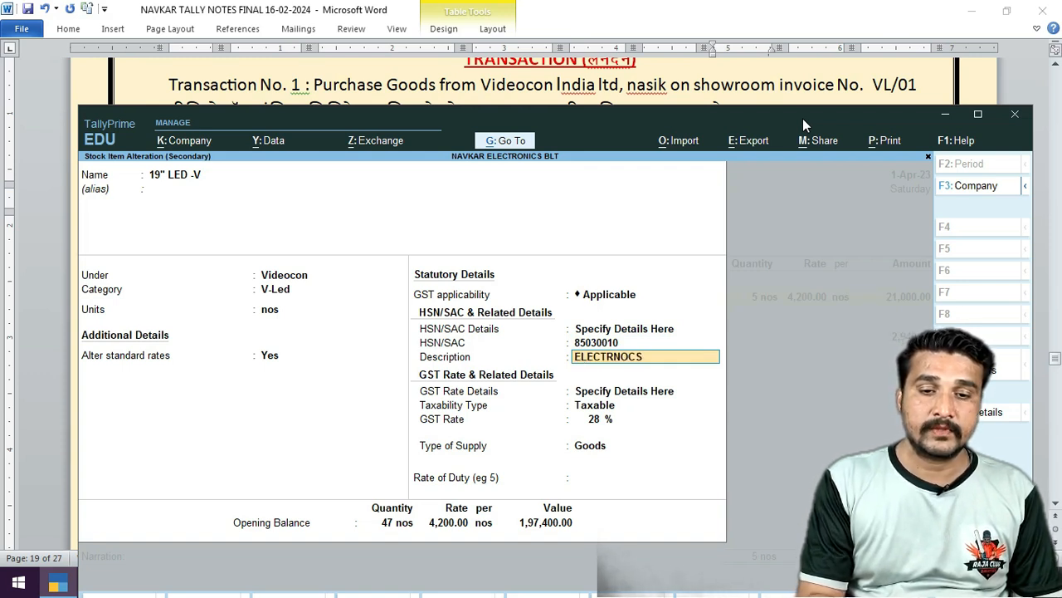
key("BackSpace")
key("BackSpace")
key("BackSpace")
key("BackSpace")
type("ONICS")
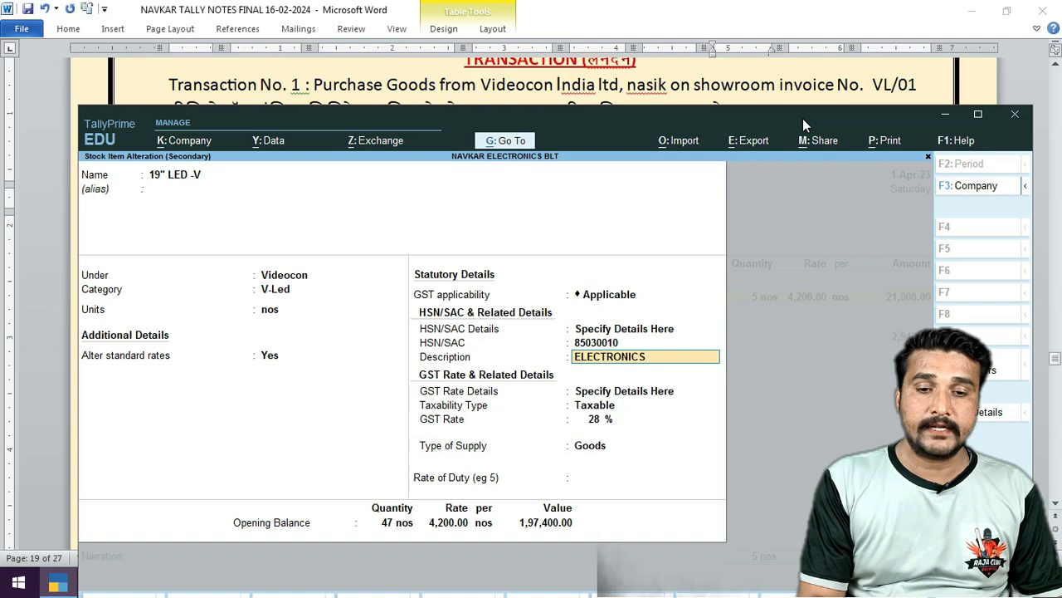
type(" ITEM")
key("Return")
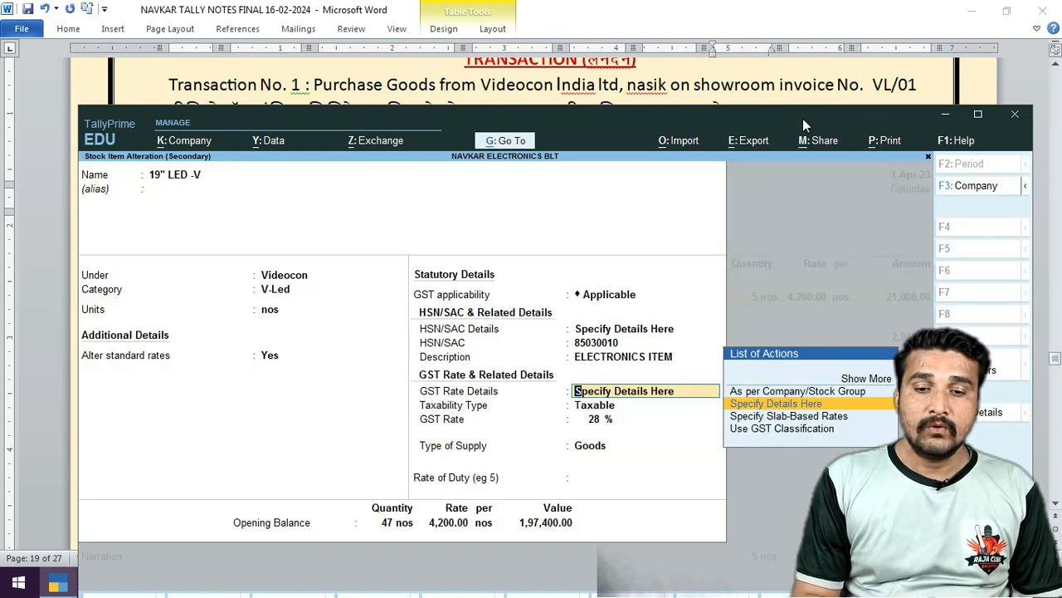
key("Return")
key("Return")
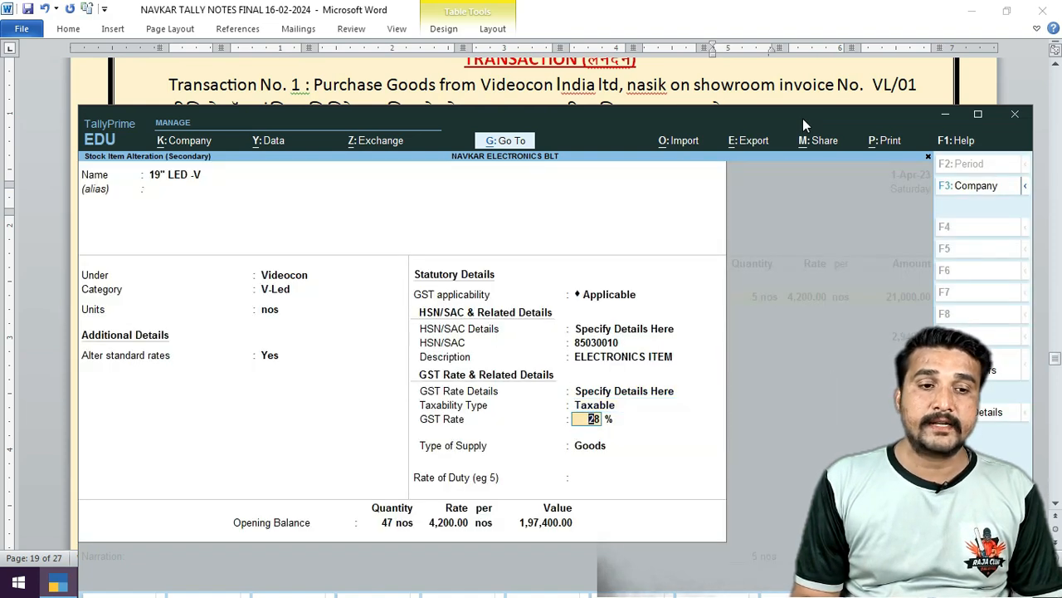
key("Return")
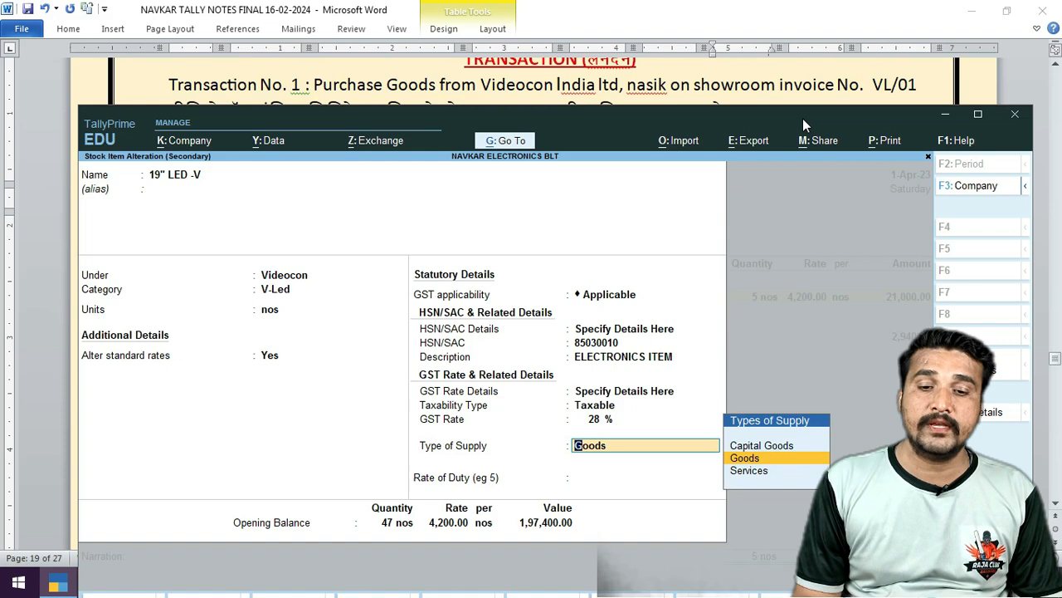
key("Return")
Accept the Show Room and Warehouse opening stock, save the item, and allocate 5 nos to Show Room.
key("Return")
key("Return")
key("Return")
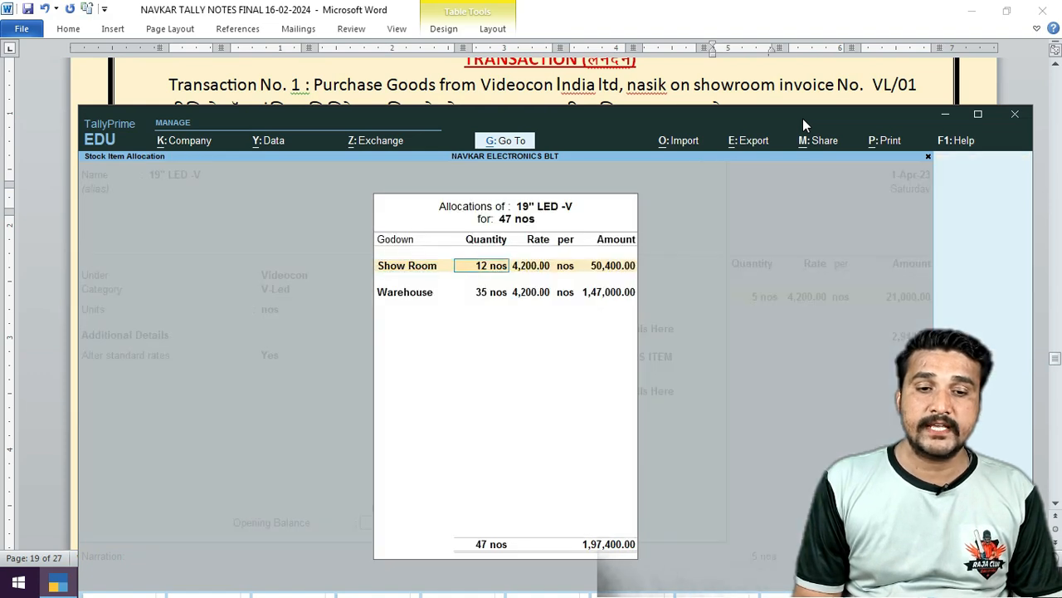
key("Return")
key("Return")
key("Return")
key("Return")
key("Return")
key("Return")
key("Return")
key("Return")
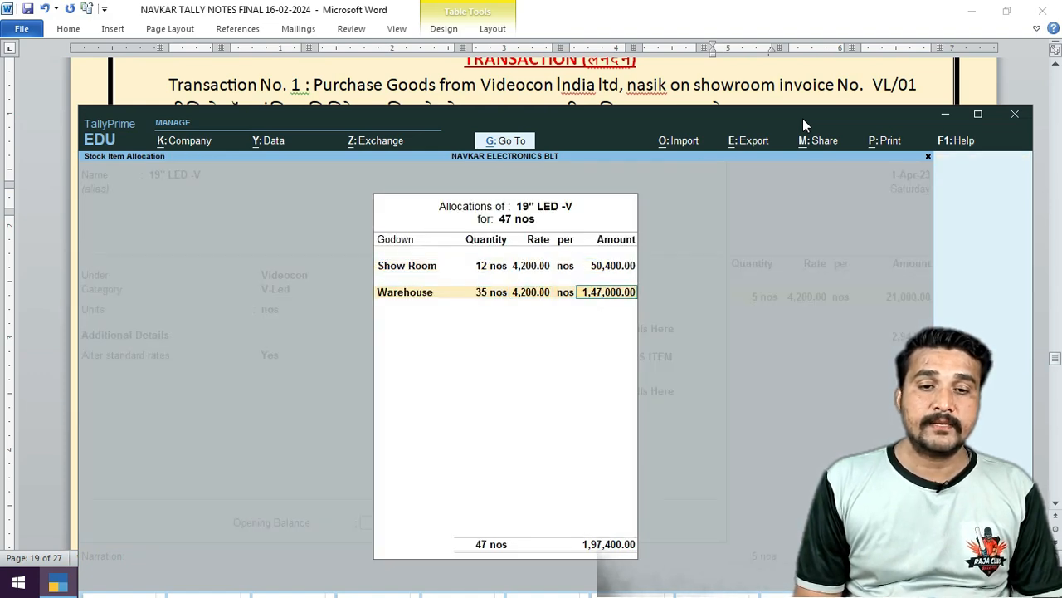
key("Return")
key("Return")
key("Return")
key("Return")
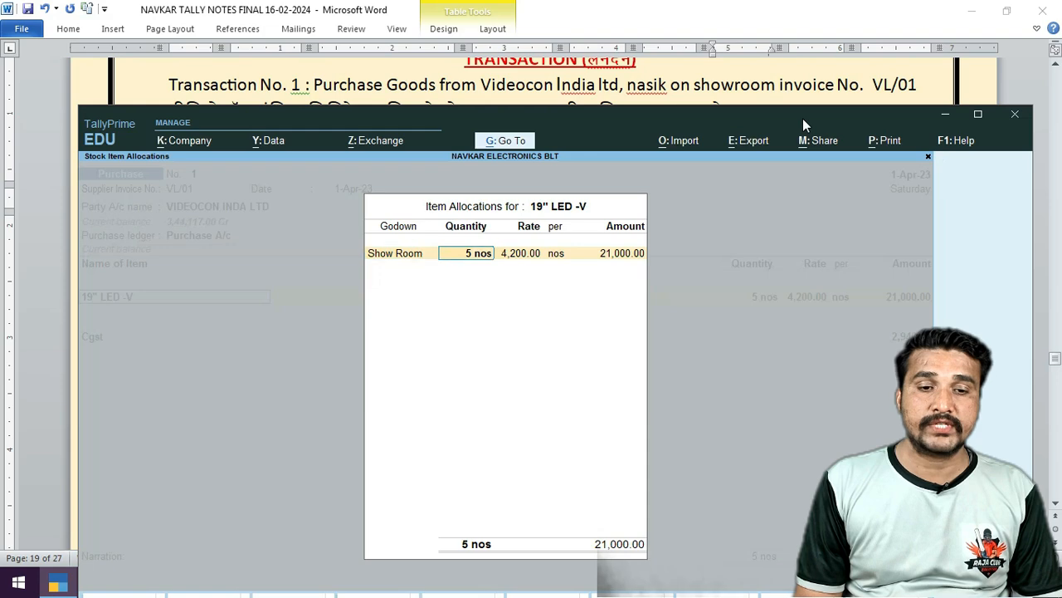
key("Return")
key("Return")
key("Return")
key("Return")
key("Return")
key("Return")
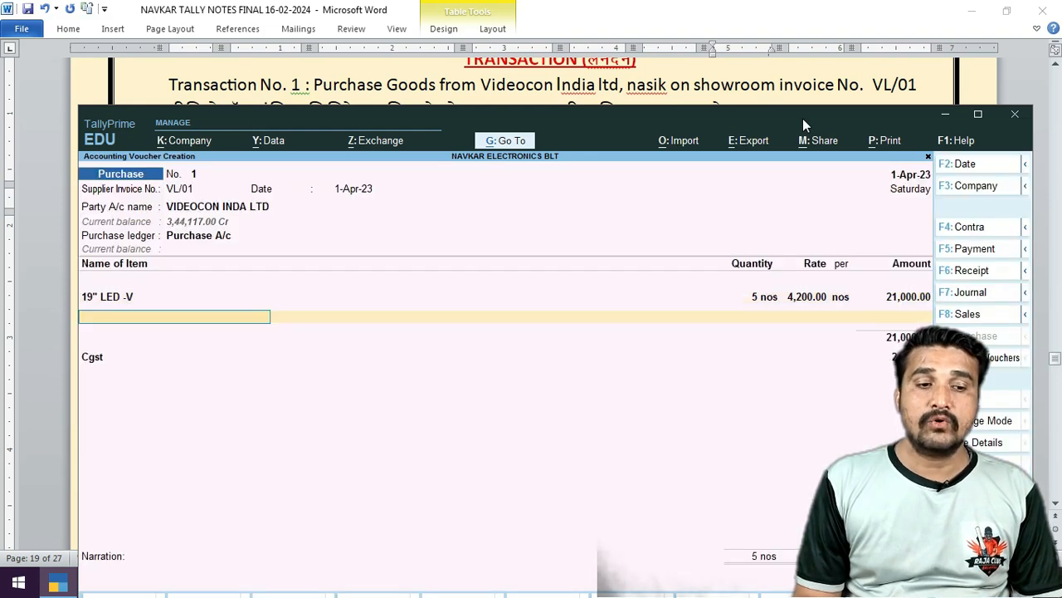
key("Return")
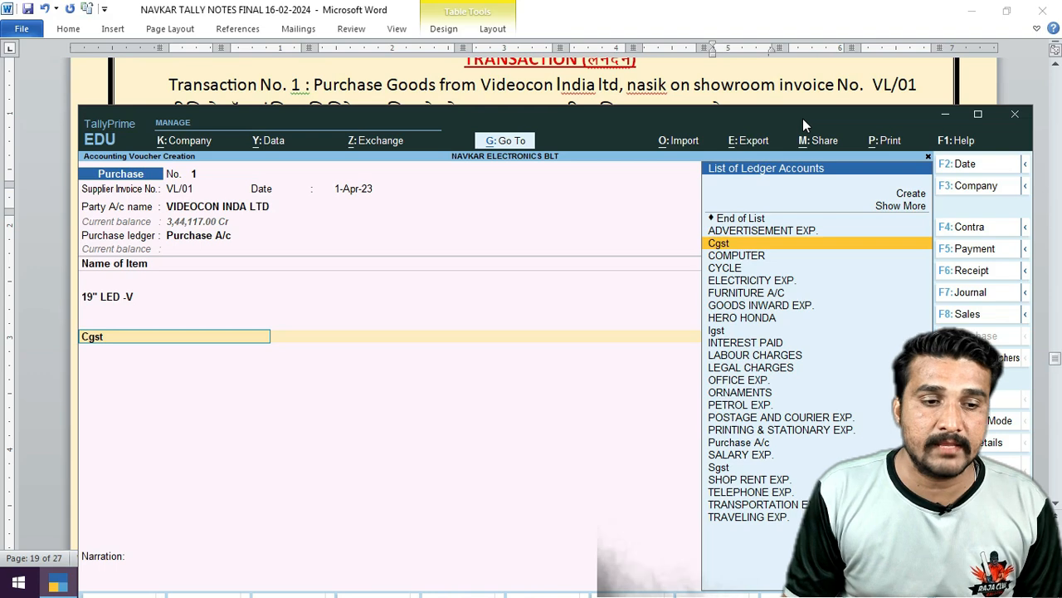
Add Cgst and Sgst ledgers with their auto-calculated 2,940.00 amounts.
key("Return")
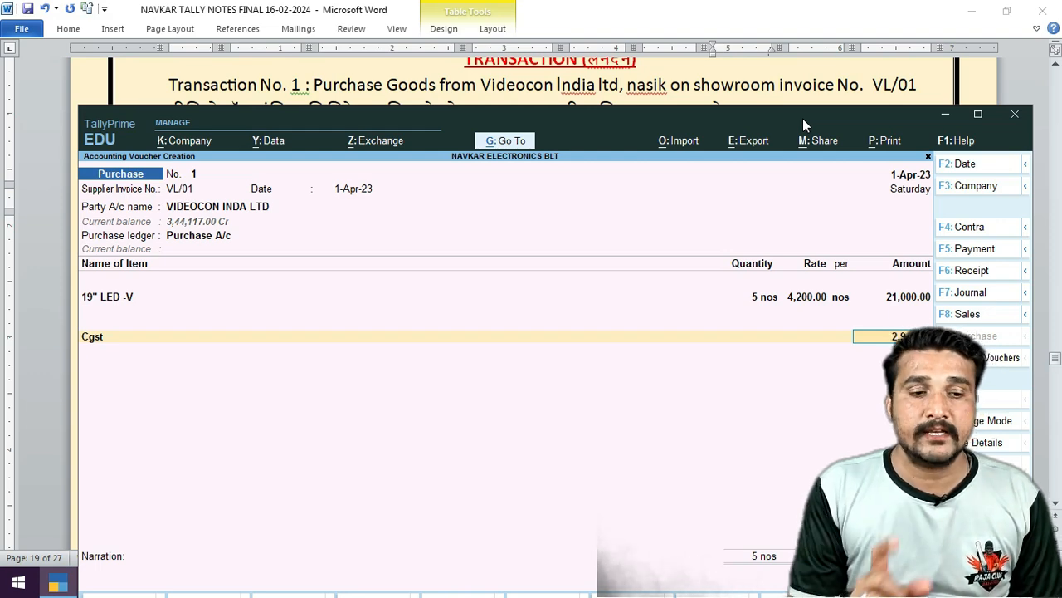
key("Return")
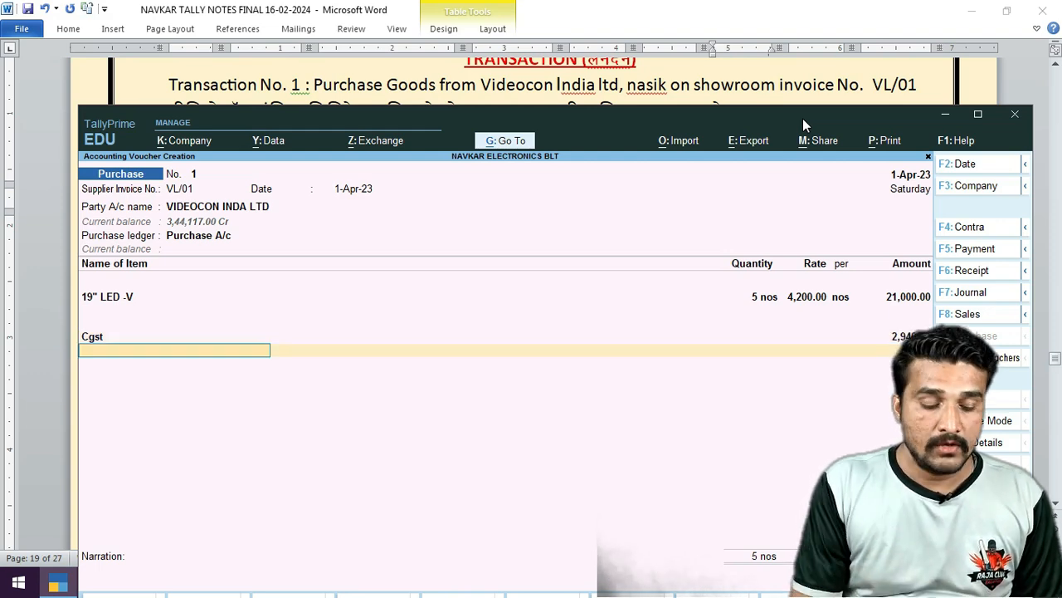
type("SG")
key("Return")
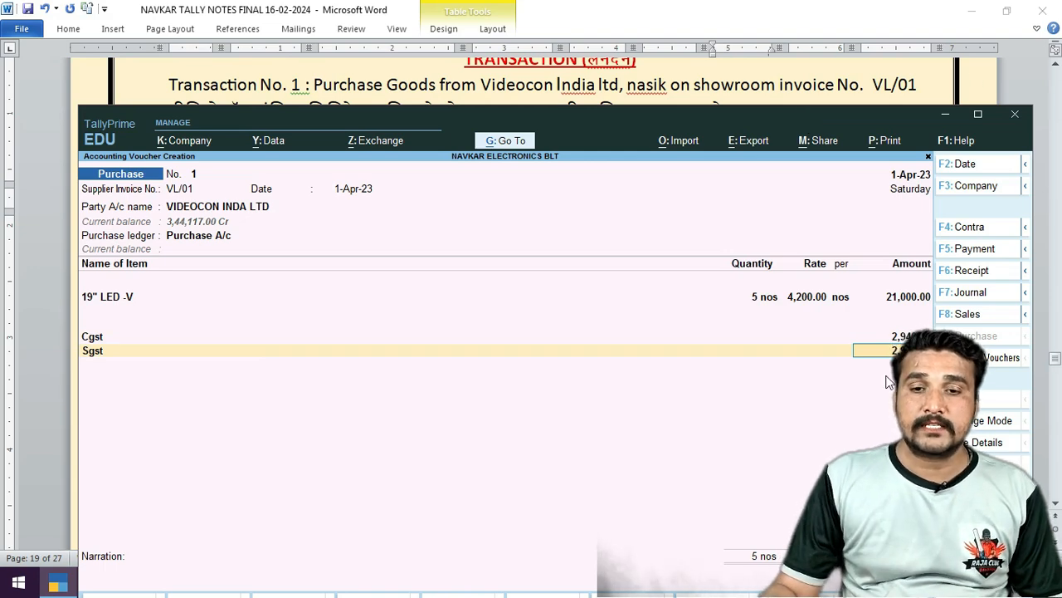
Move the Tally window to check the notes table, then maximize it.
left_click_drag(777, 115, 751, 139)
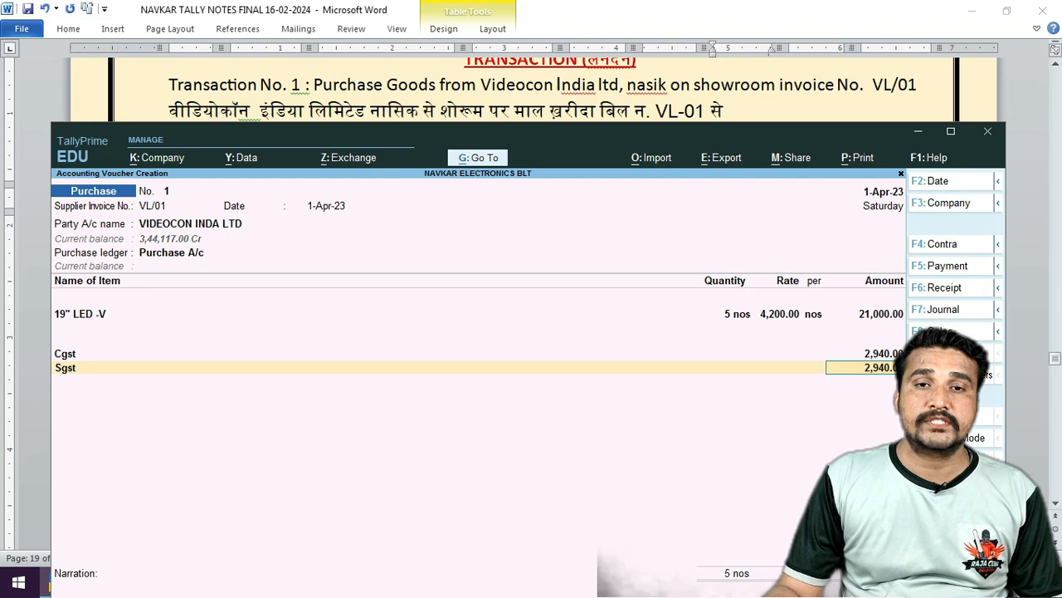
left_click_drag(789, 145, 550, 83)
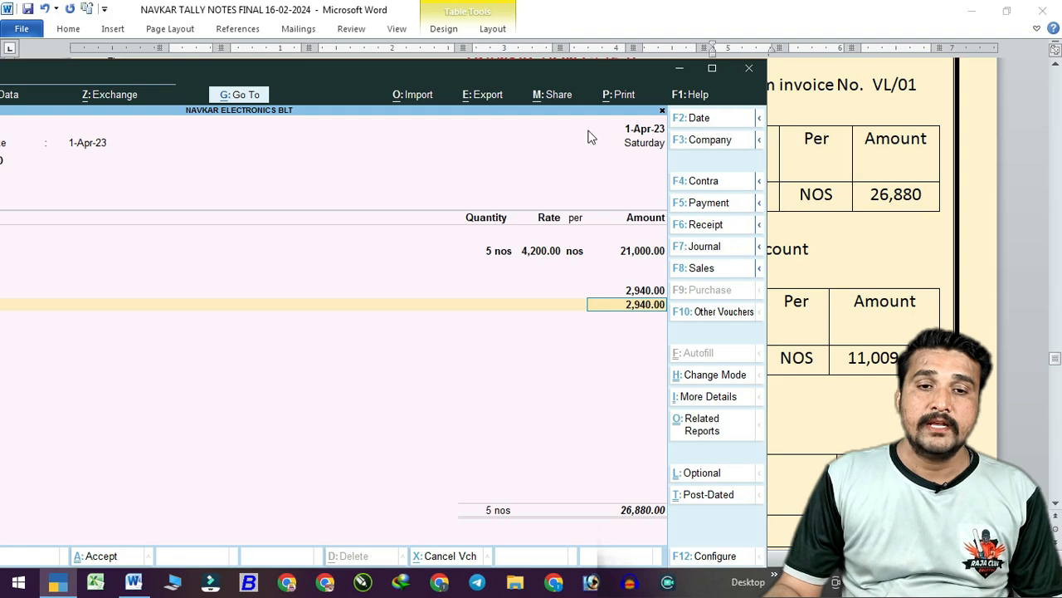
left_click_drag(592, 78, 715, 65)
double_click(715, 65)
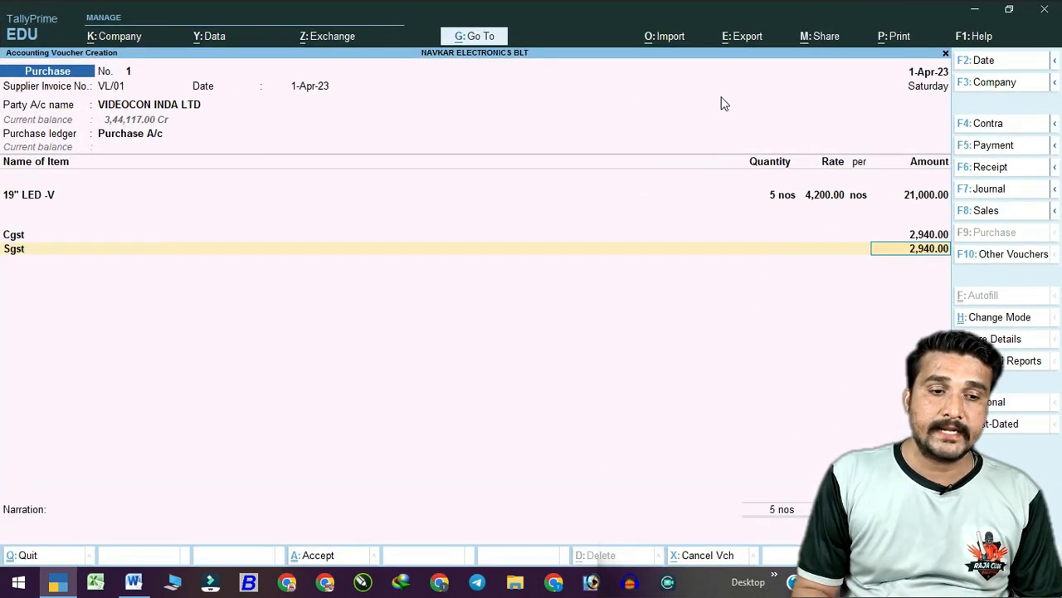
Record the bill as New Ref VL/01, save Purchase voucher No. 1, and restore the window size.
key("Return")
key("Return")
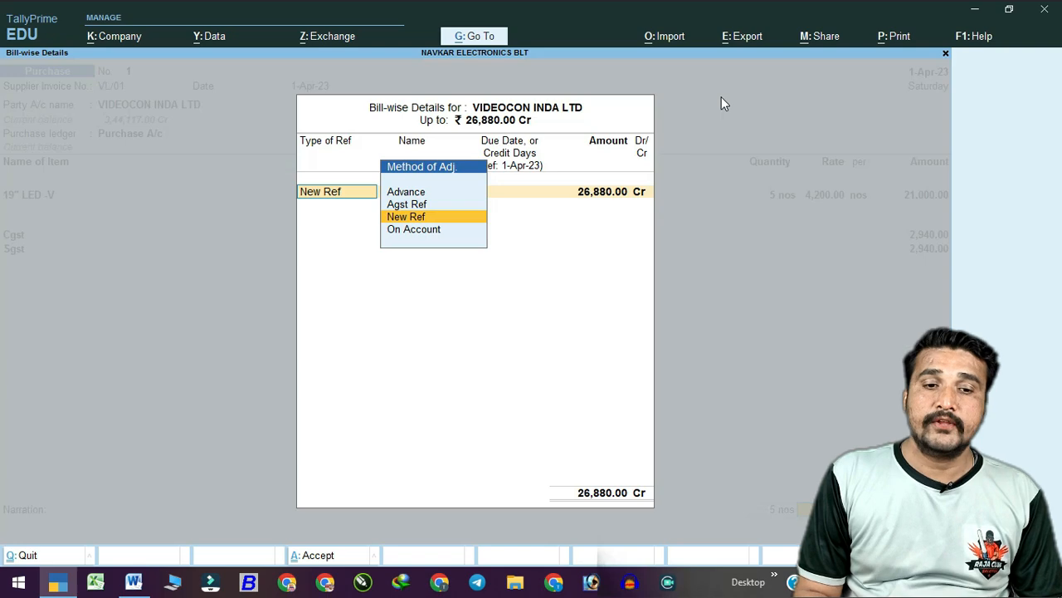
key("Return")
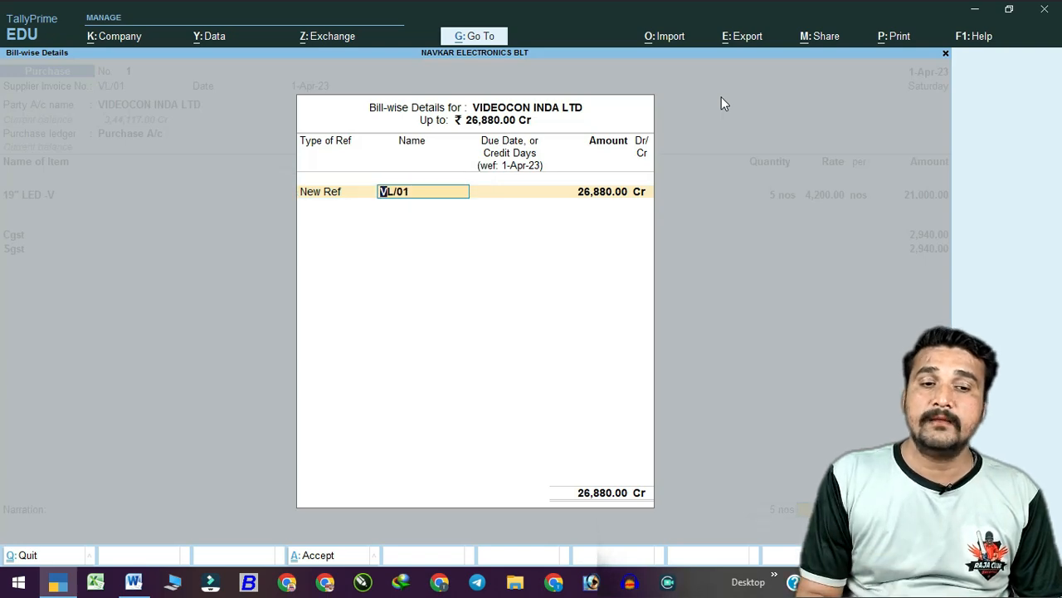
key("Return")
key("Return")
key("Return")
key("Return")
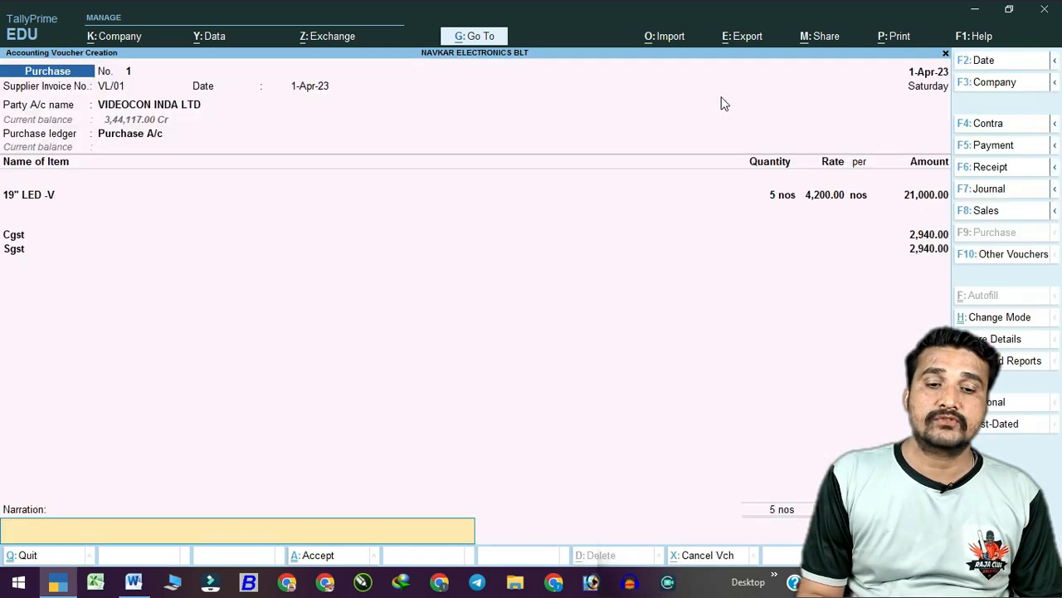
key("Return")
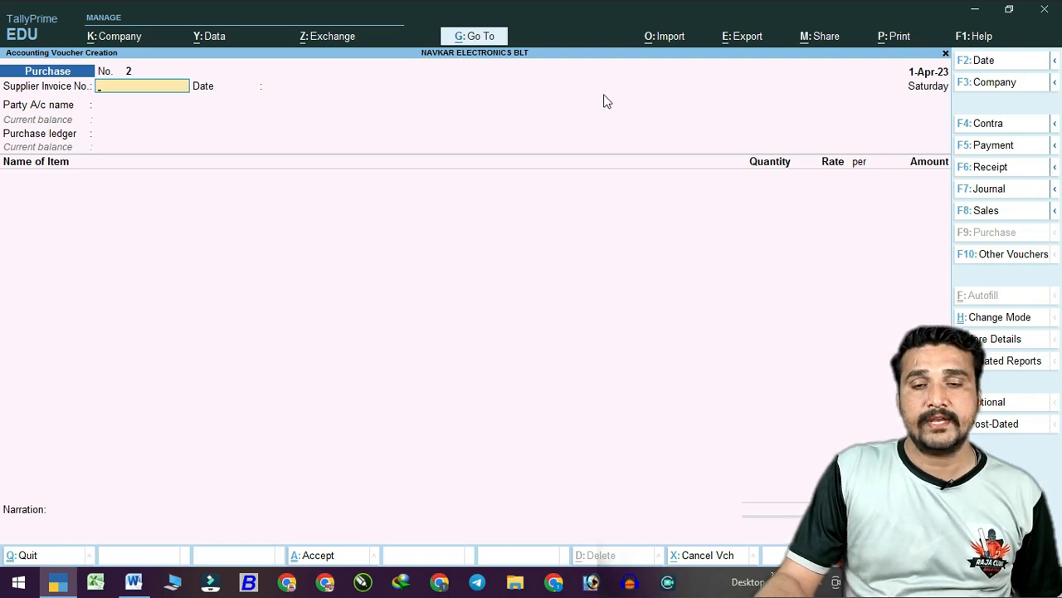
key("Return")
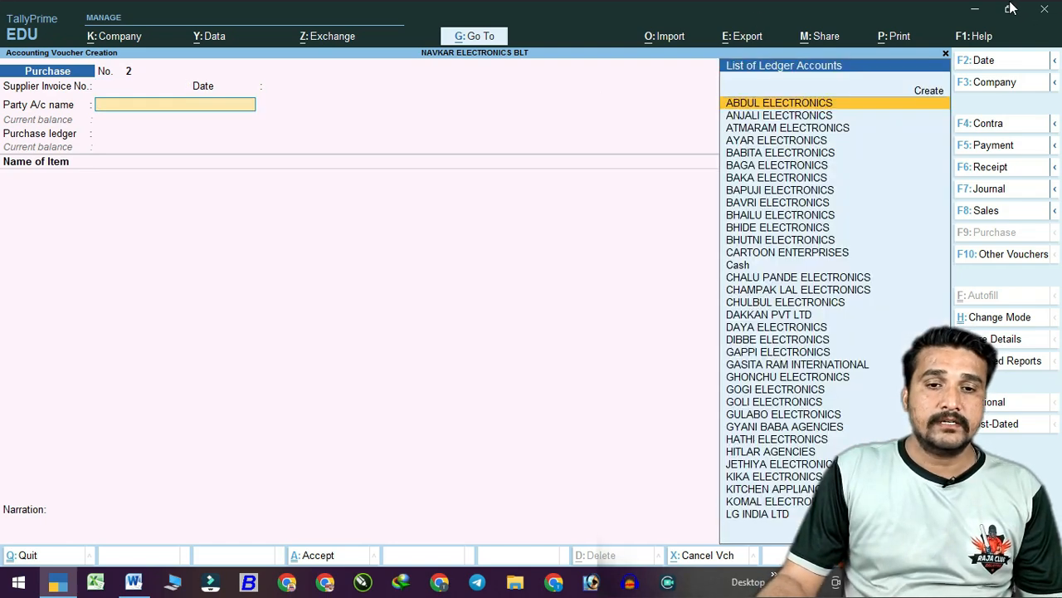
left_click(1007, 10)
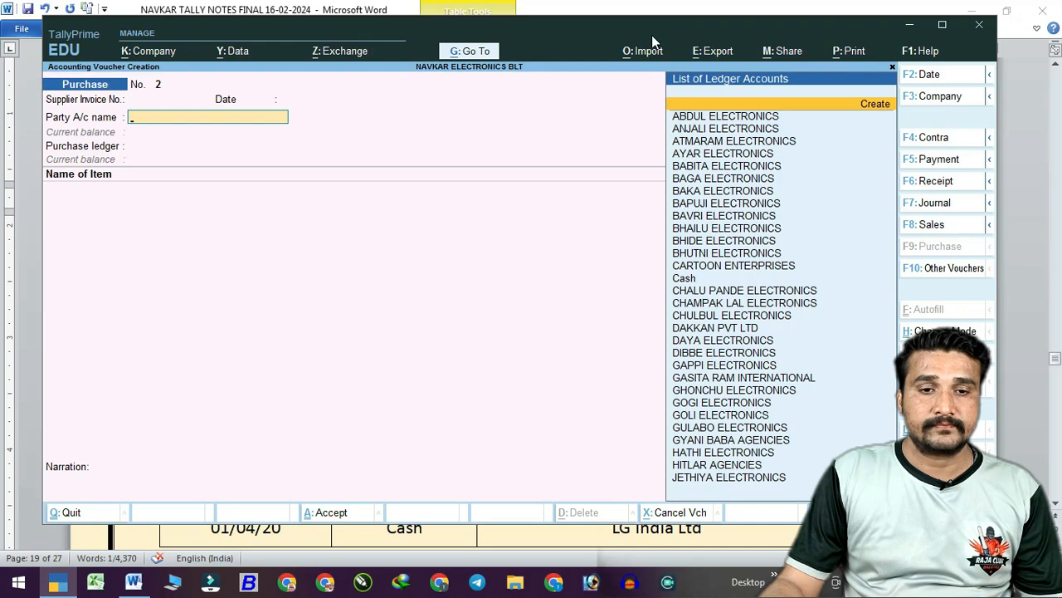
Scroll the Word notes to Transaction No. 2 (JE/01, two 36" LED LG) and place Tally below the table.
left_click_drag(651, 35, 649, 265)
left_click_drag(763, 194, 729, 194)
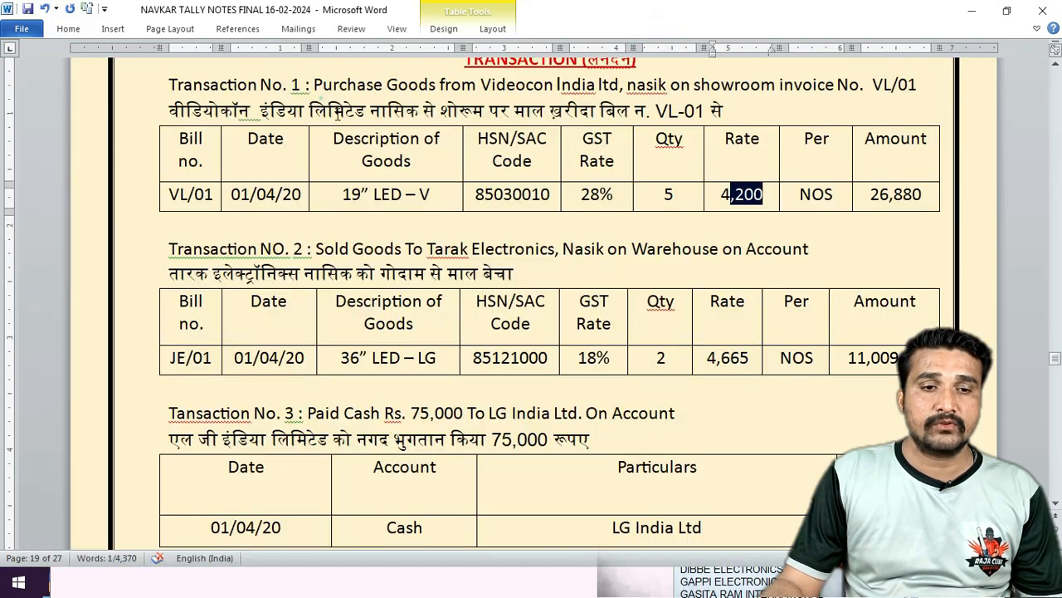
scroll(352, 126, "down", 2)
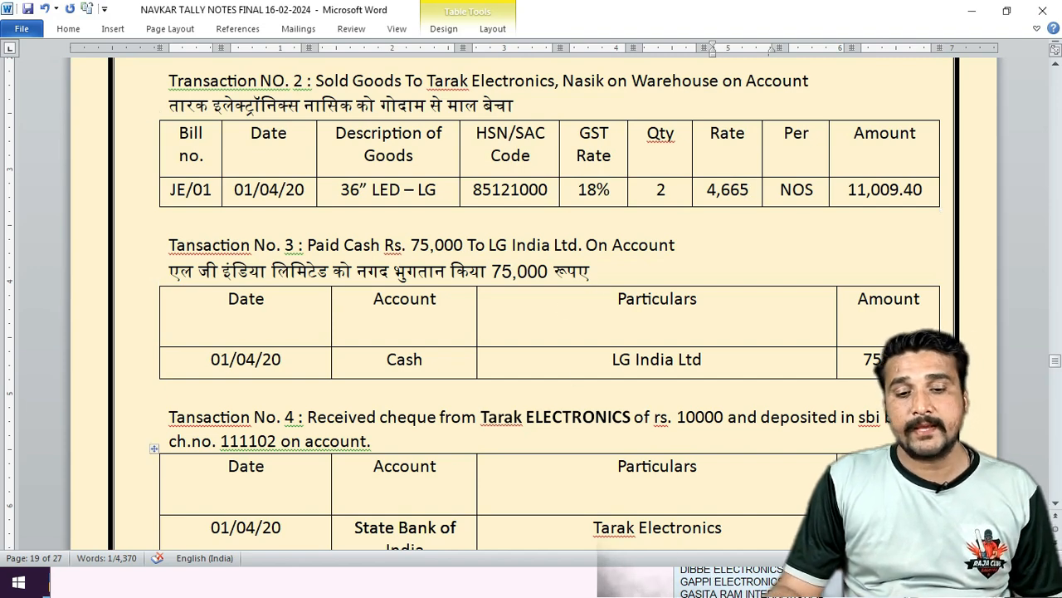
left_click(641, 575)
left_click_drag(606, 246, 639, 233)
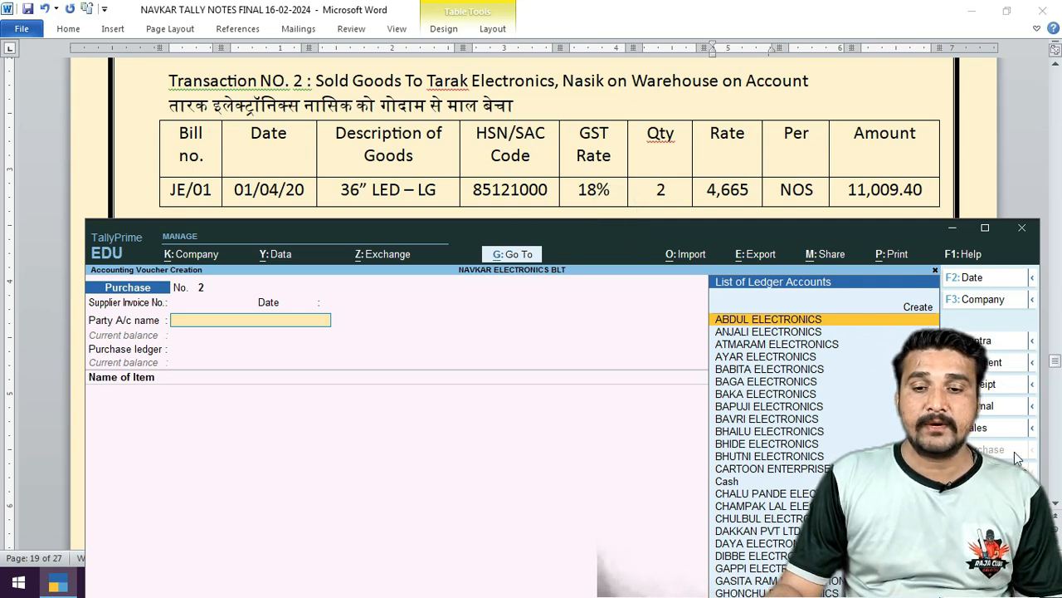
Start a sales voucher with Reference No JE/01 and TARAK ELECTRONICS as the party.
left_click(996, 430)
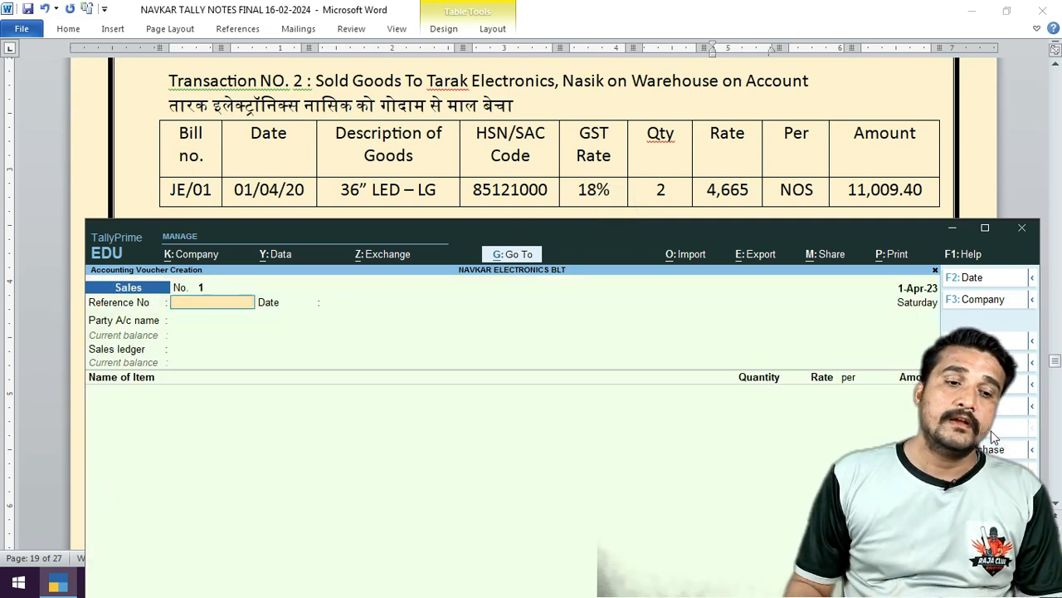
type("J")
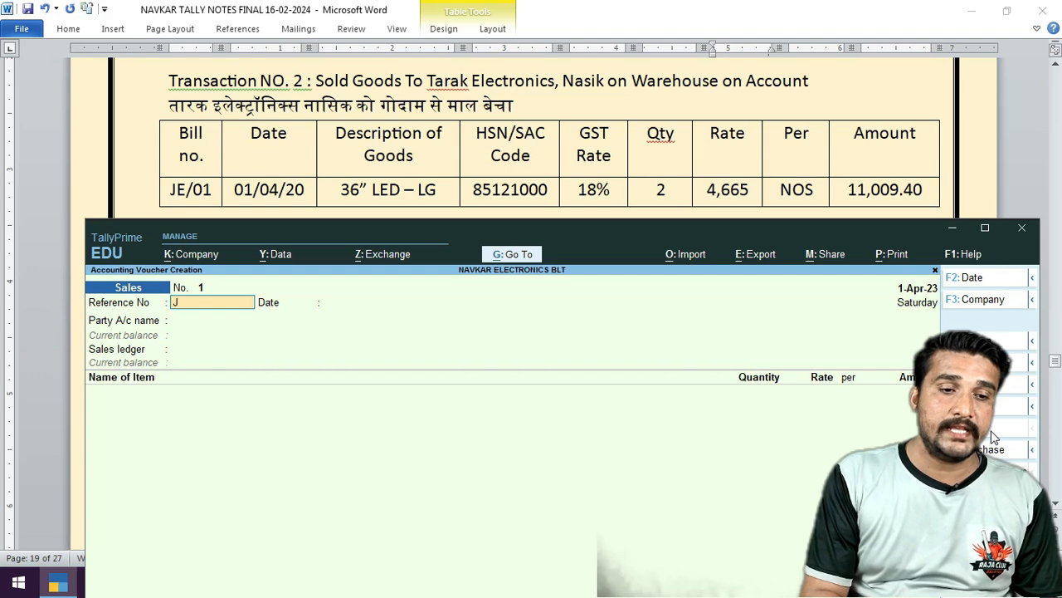
type("E")
key("BackSpace")
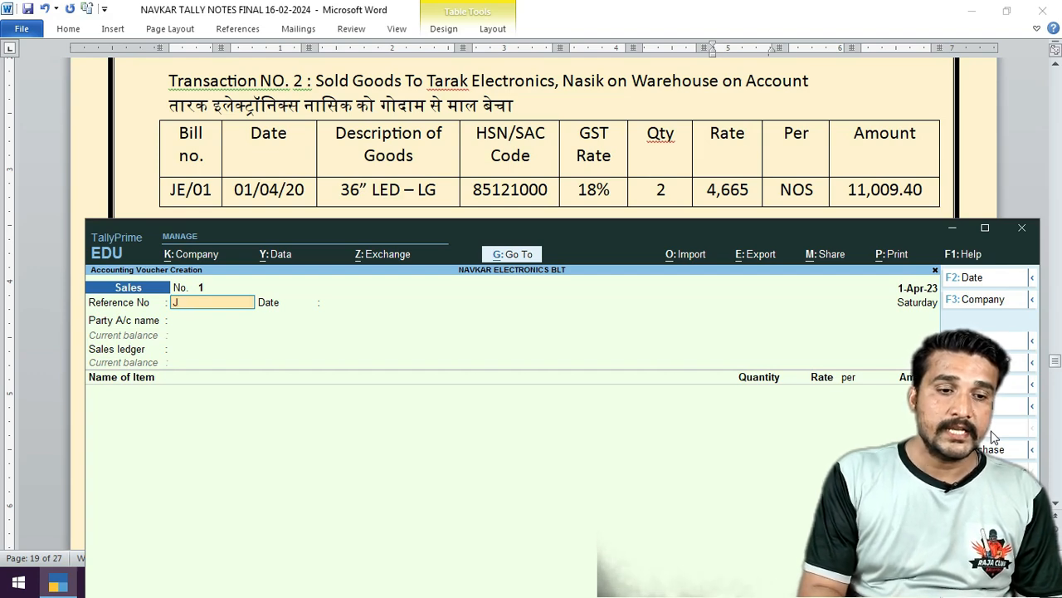
type("E/01")
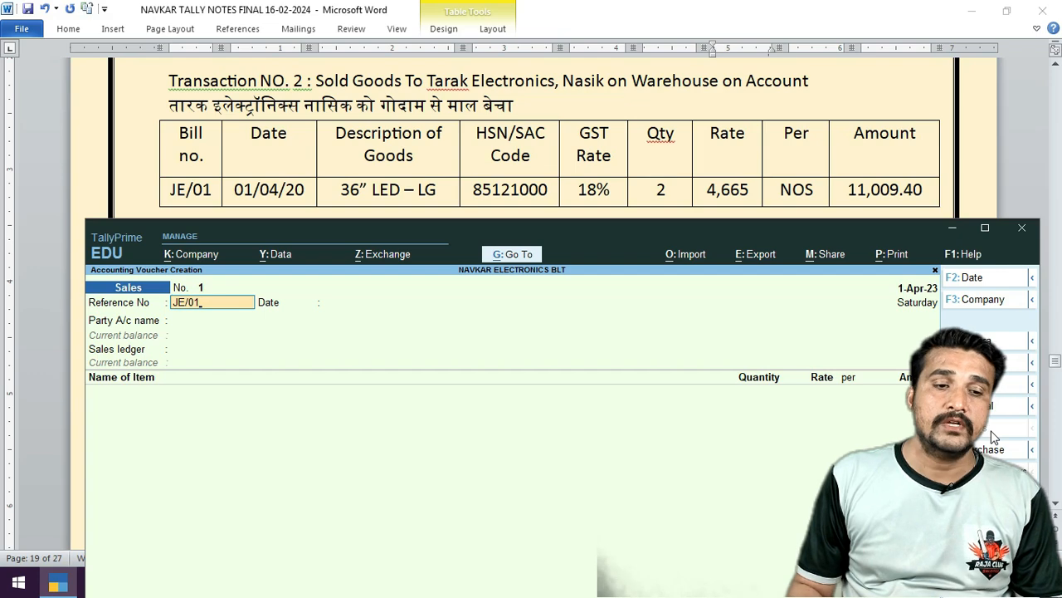
key("Return")
key("Return")
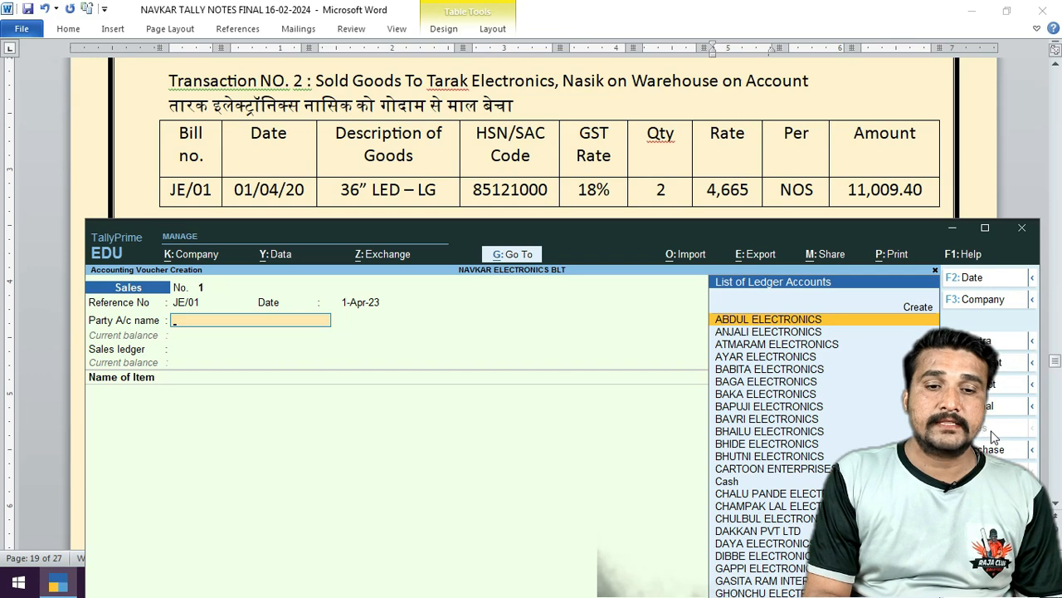
type("TARAK")
key("Return")
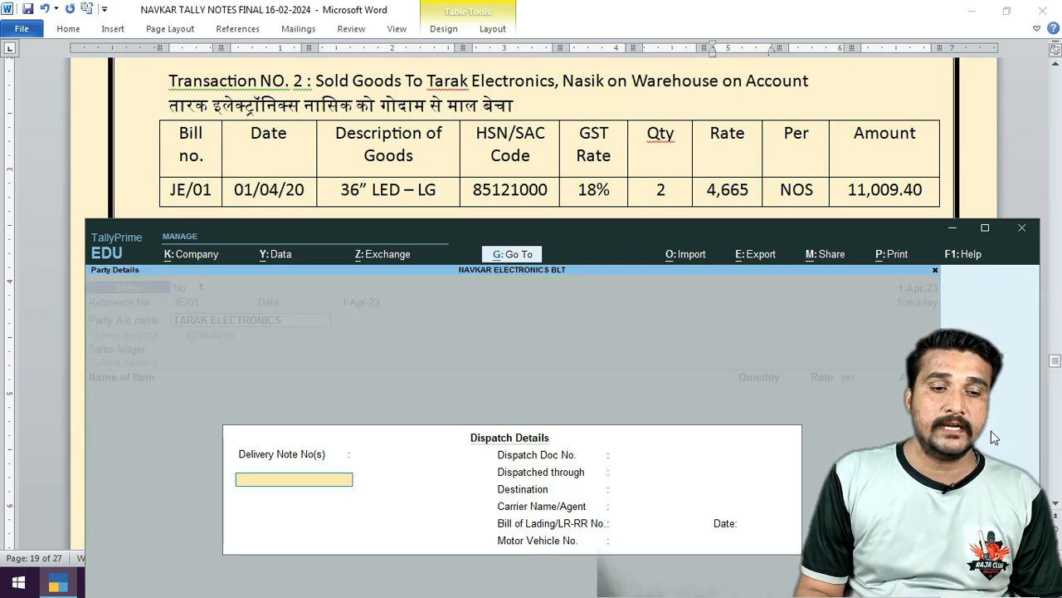
key("Return")
key("ctrl+a")
key("ctrl+a")
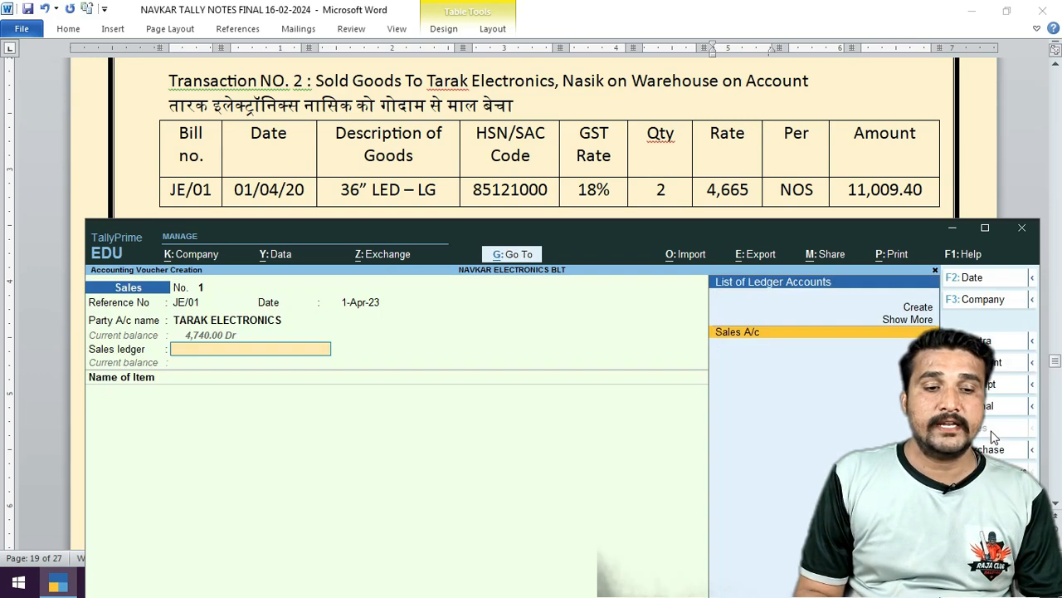
Change the TARAK ELECTRONICS ledger's GST registration type to Regular and save the ledger.
key("BackSpace")
key("ctrl+Return")
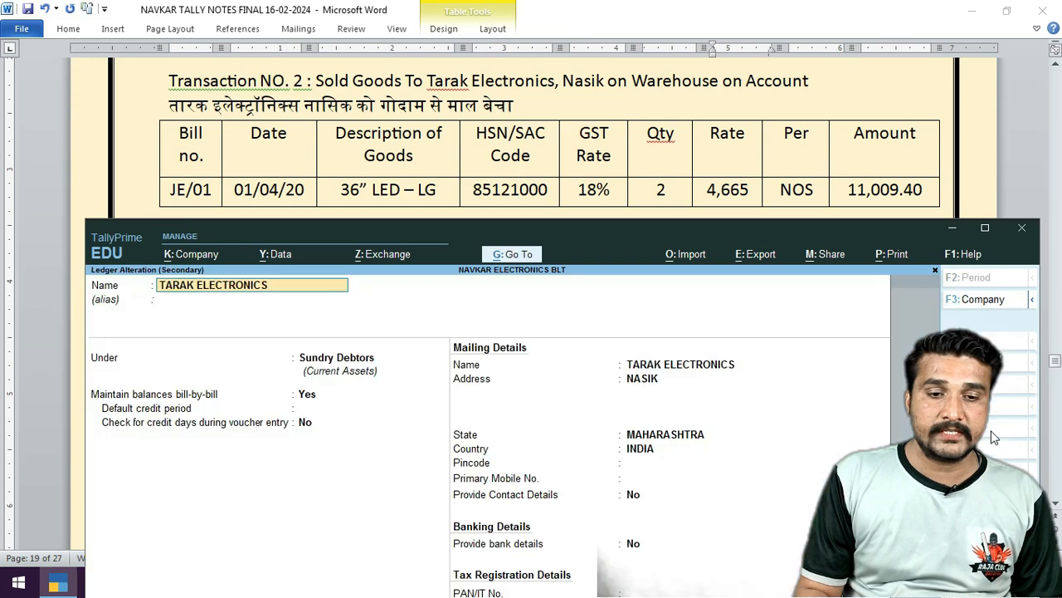
key("Return")
key("Return")
key("Return")
key("Return")
key("Return")
key("Return")
key("Return")
key("Return")
key("Return")
key("Return")
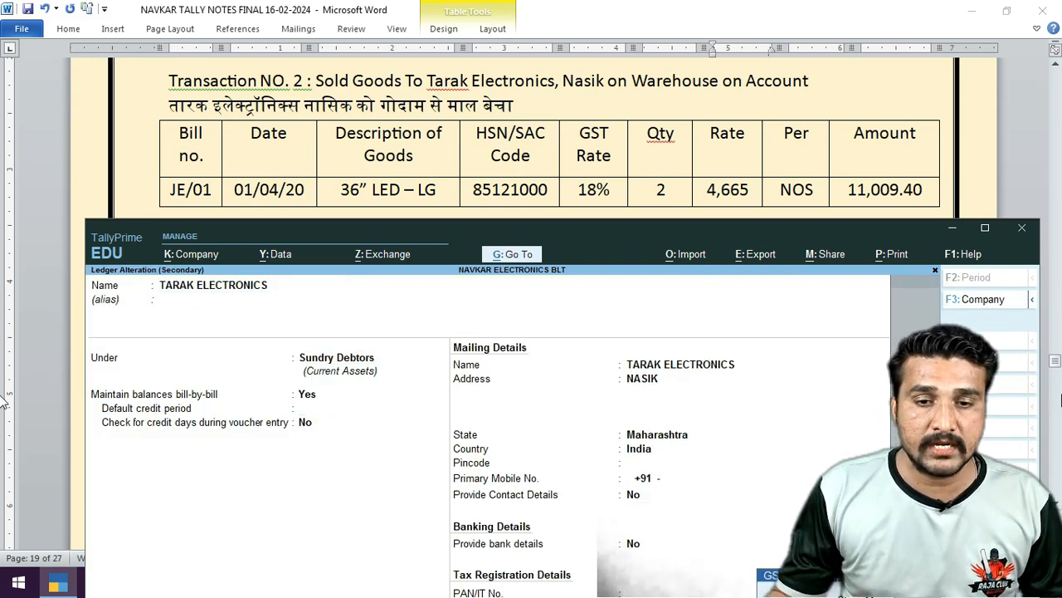
left_click_drag(802, 241, 790, 120)
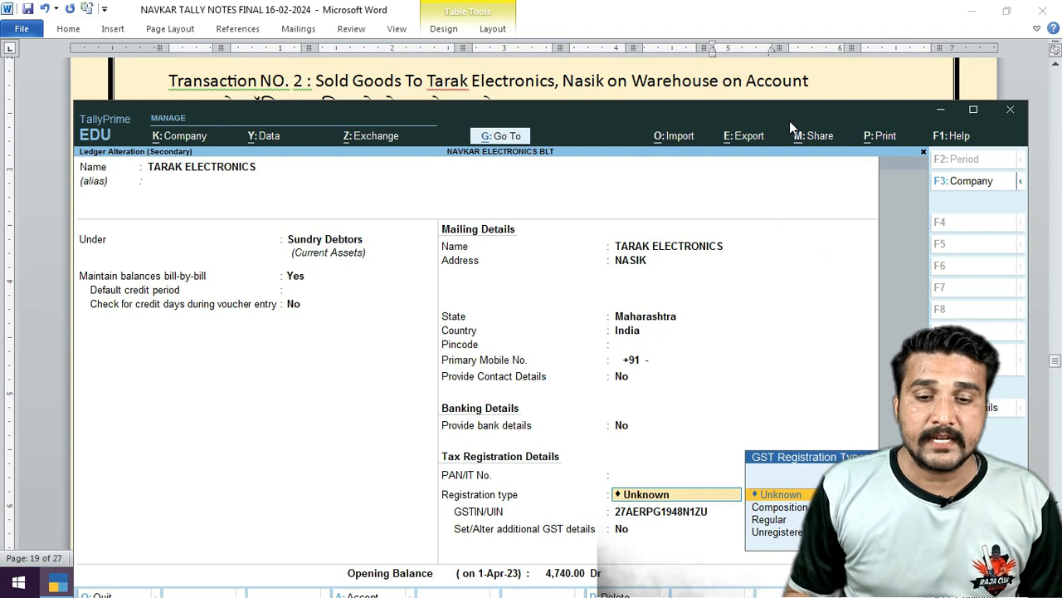
key("Down")
key("Down")
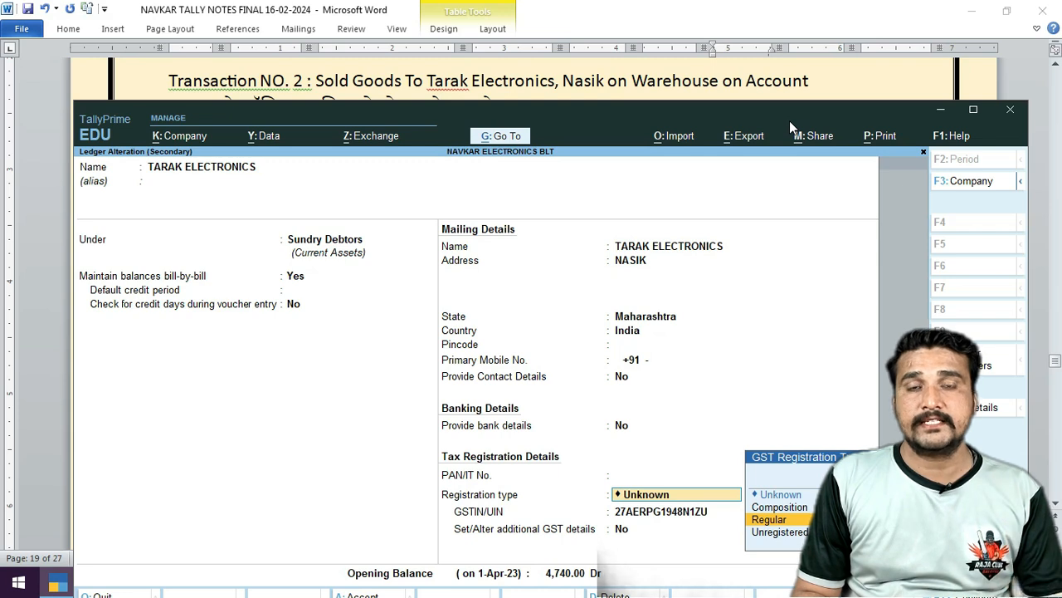
key("Return")
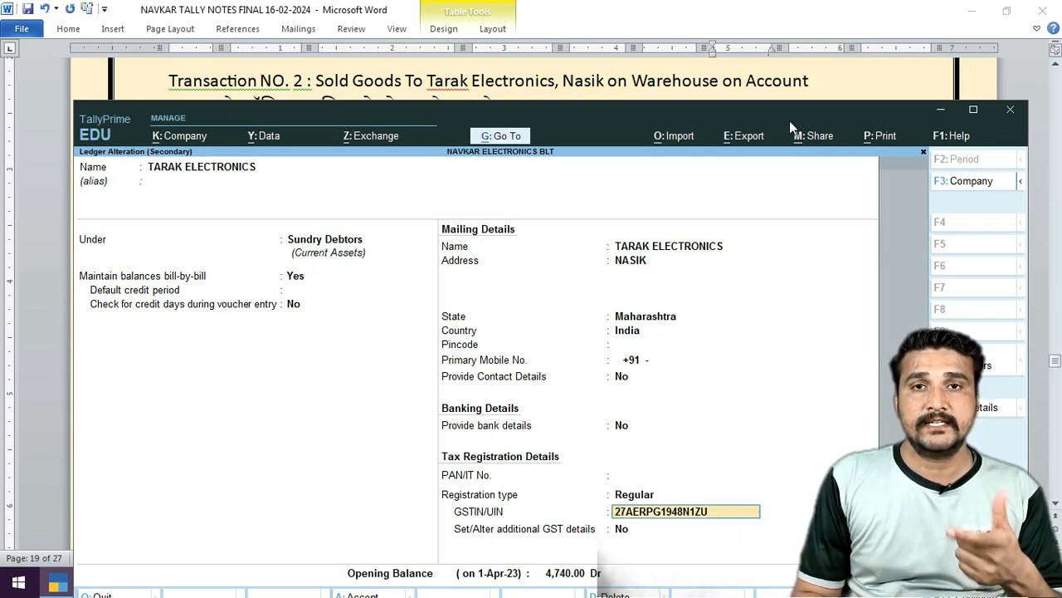
key("Return")
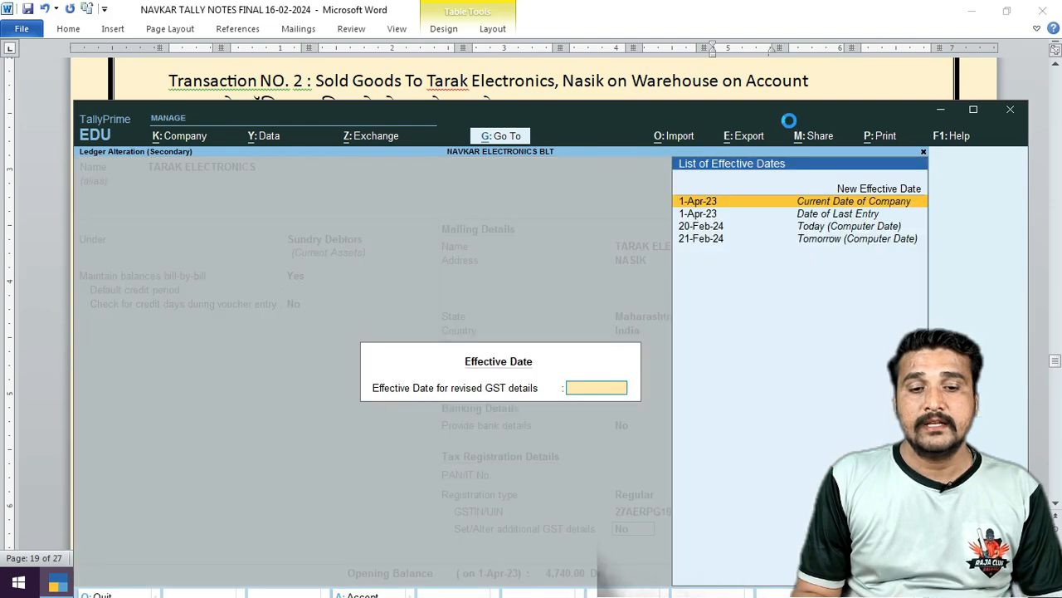
key("Return")
key("Return")
key("Return")
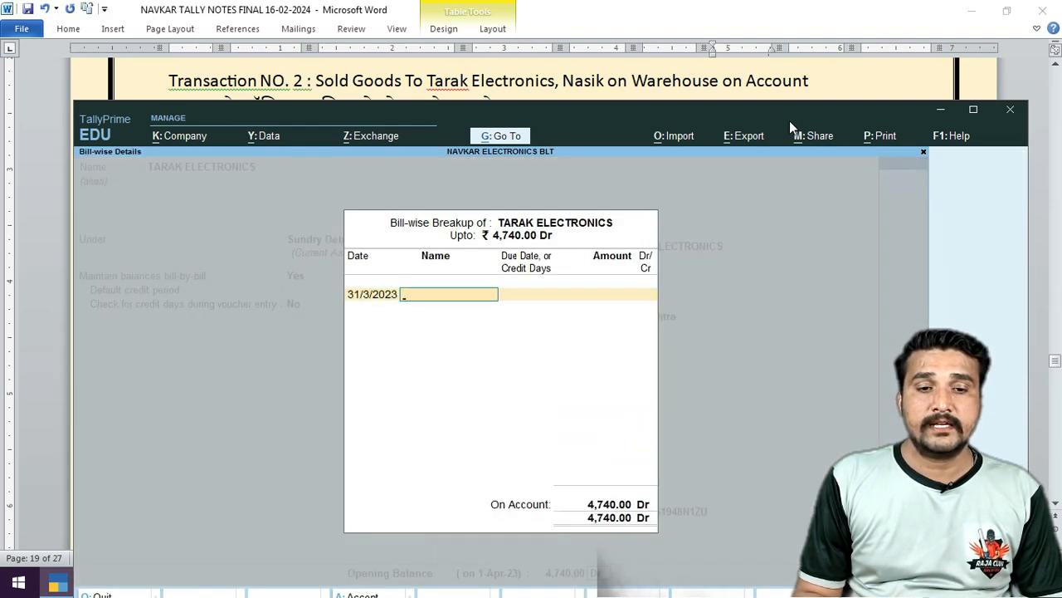
key("Return")
key("Return")
key("Return")
key("Return")
key("Return")
key("Return")
key("Return")
key("Return")
key("Return")
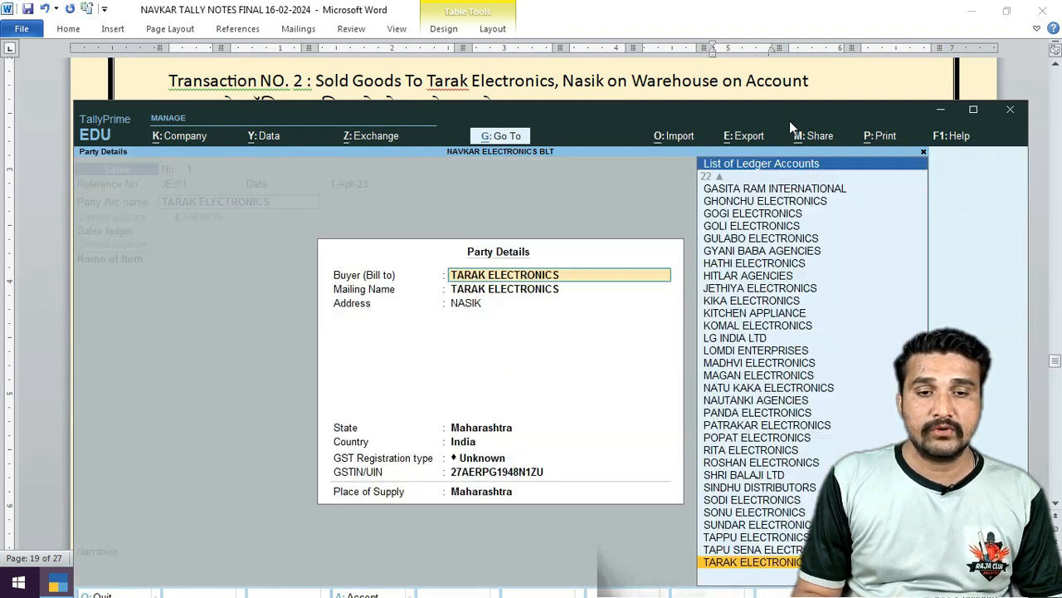
Set the buyer's registration type to Regular in the voucher's party details.
key("Return")
key("Return")
key("Return")
key("Return")
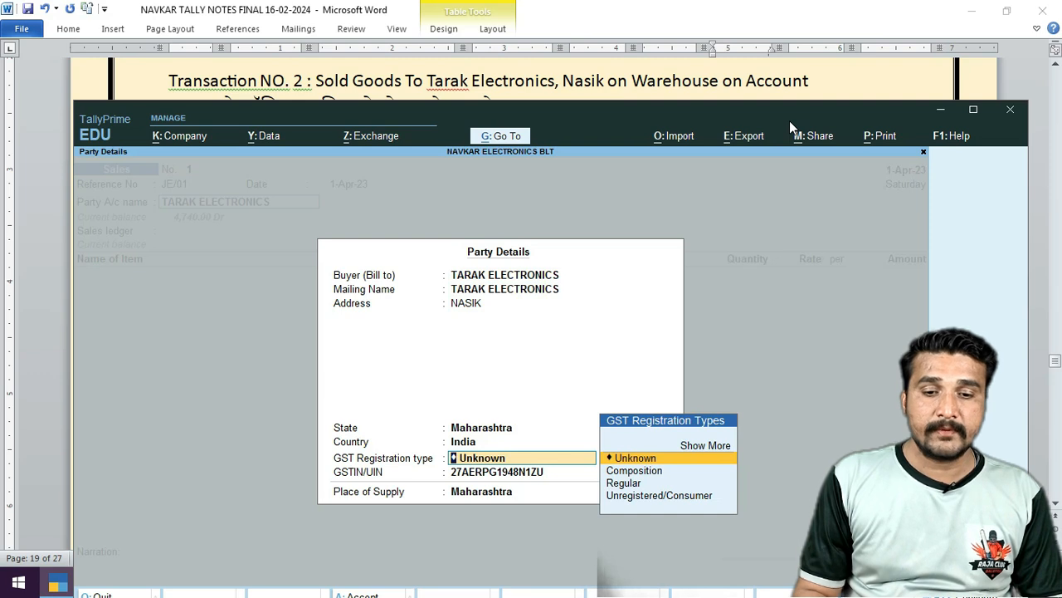
key("Right")
key("Return")
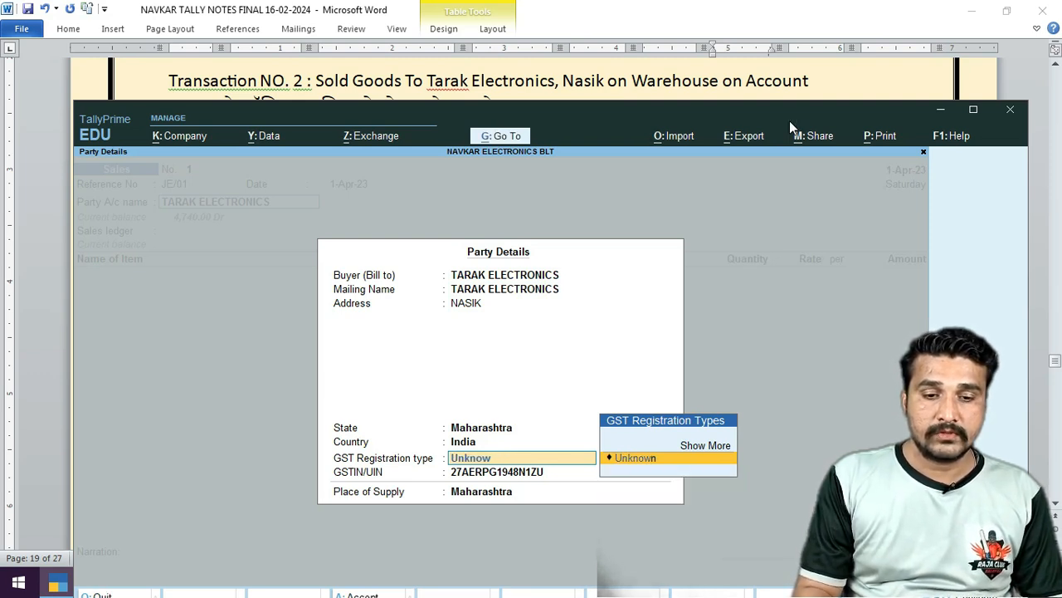
key("BackSpace")
key("BackSpace")
key("BackSpace")
key("BackSpace")
key("BackSpace")
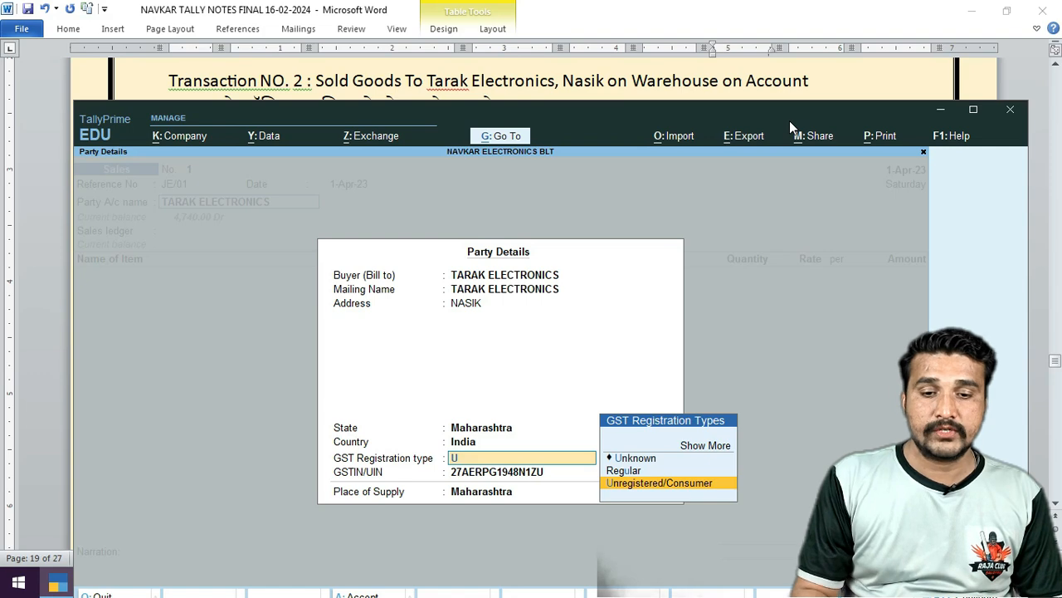
key("Up")
key("Return")
key("Return")
key("Return")
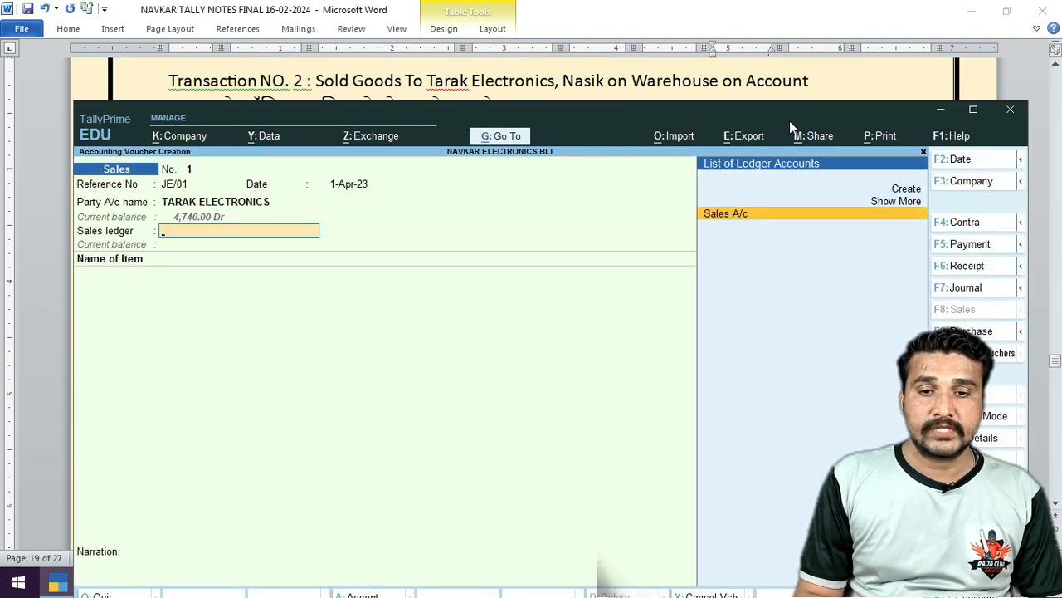
key("Return")
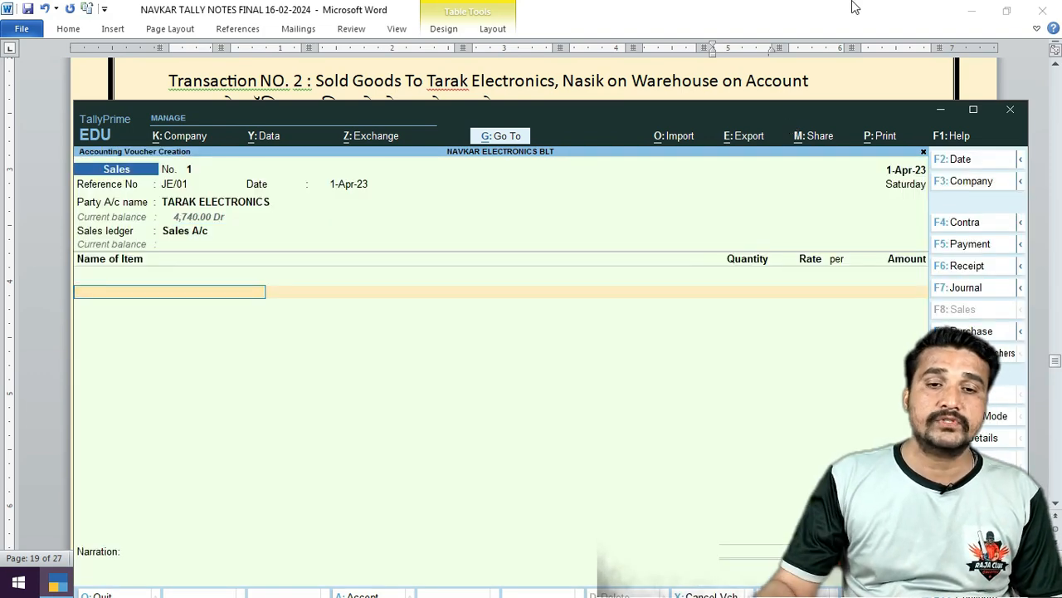
Add 2 nos of 36" Led Lg from Warehouse at 4,665.00, totalling 9,330.00.
left_click_drag(651, 110, 654, 227)
type("36")
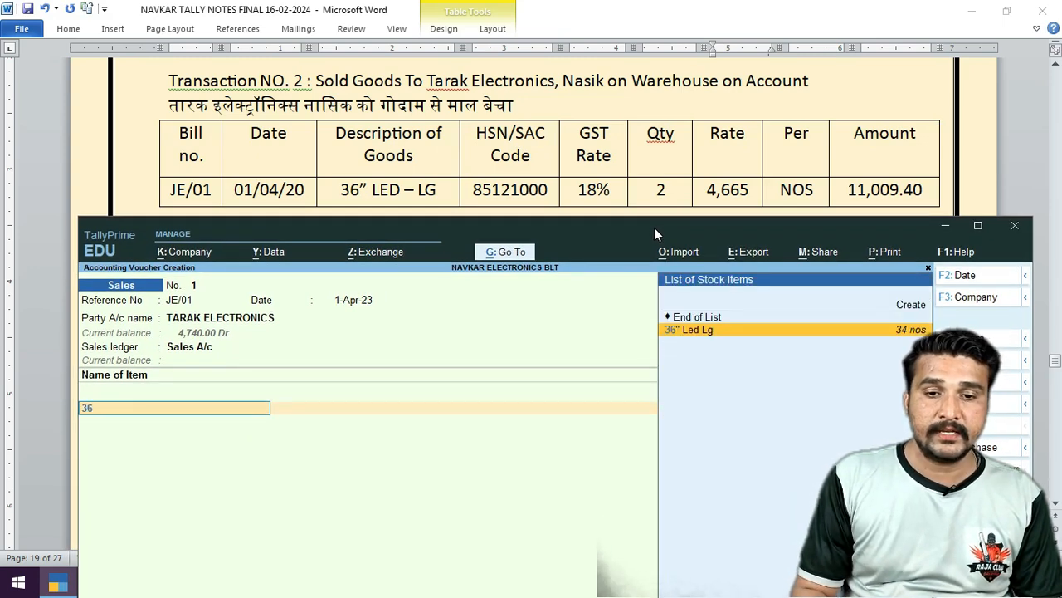
key("Return")
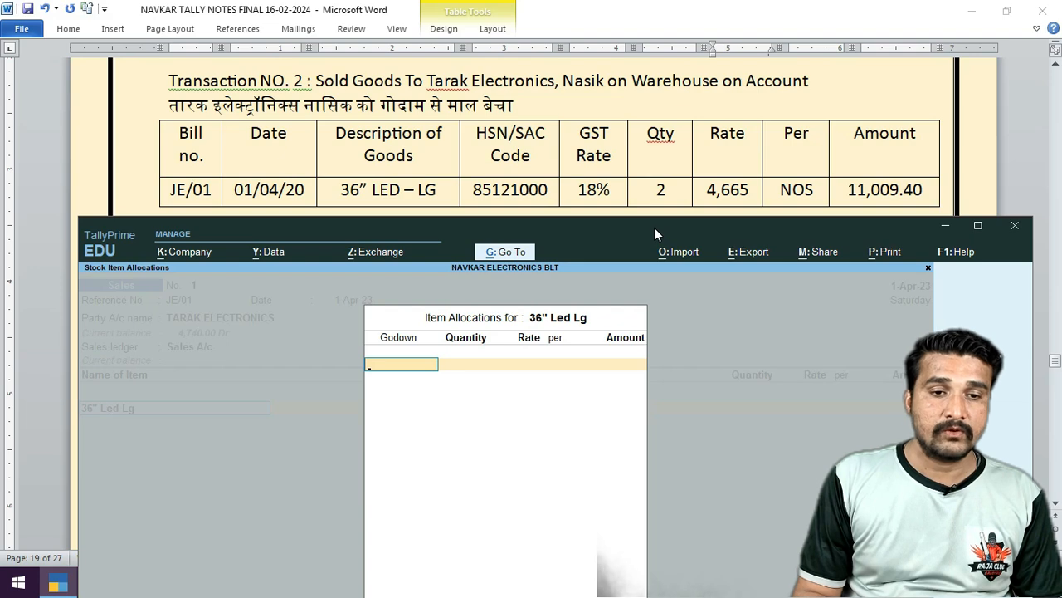
type("W")
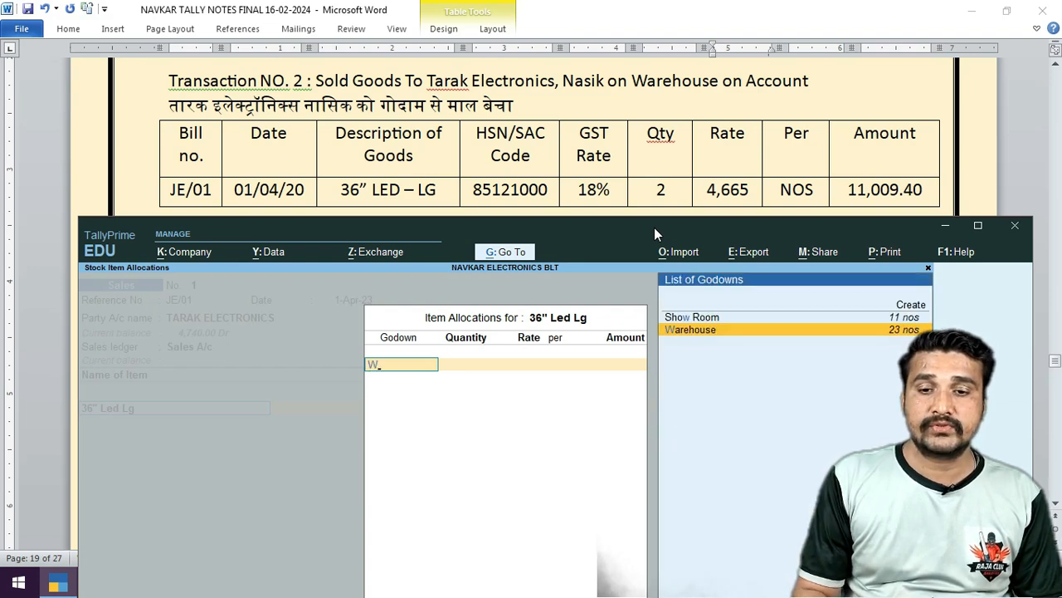
key("Return")
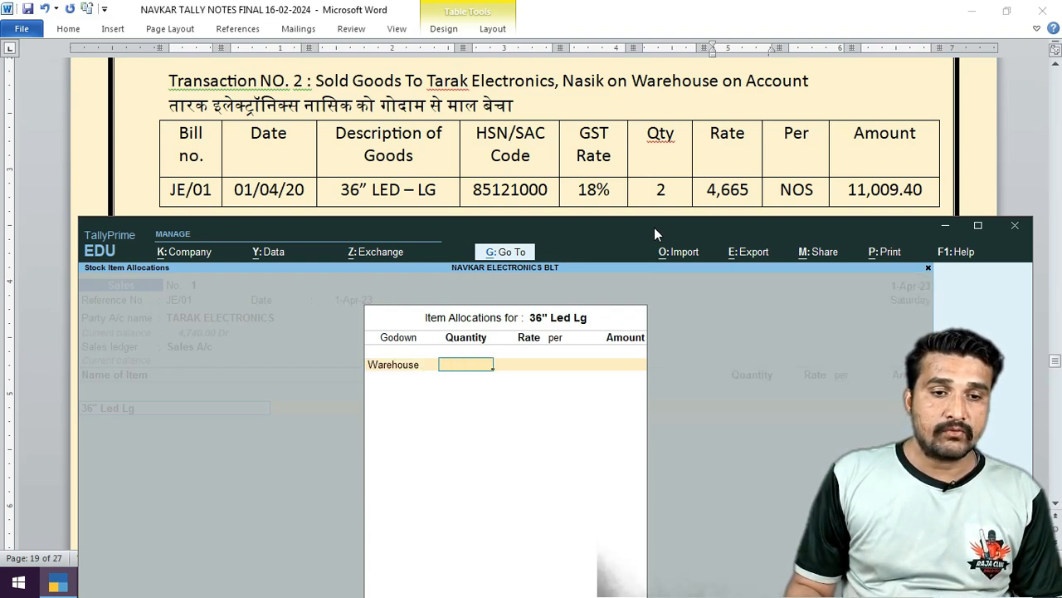
type("2")
key("Return")
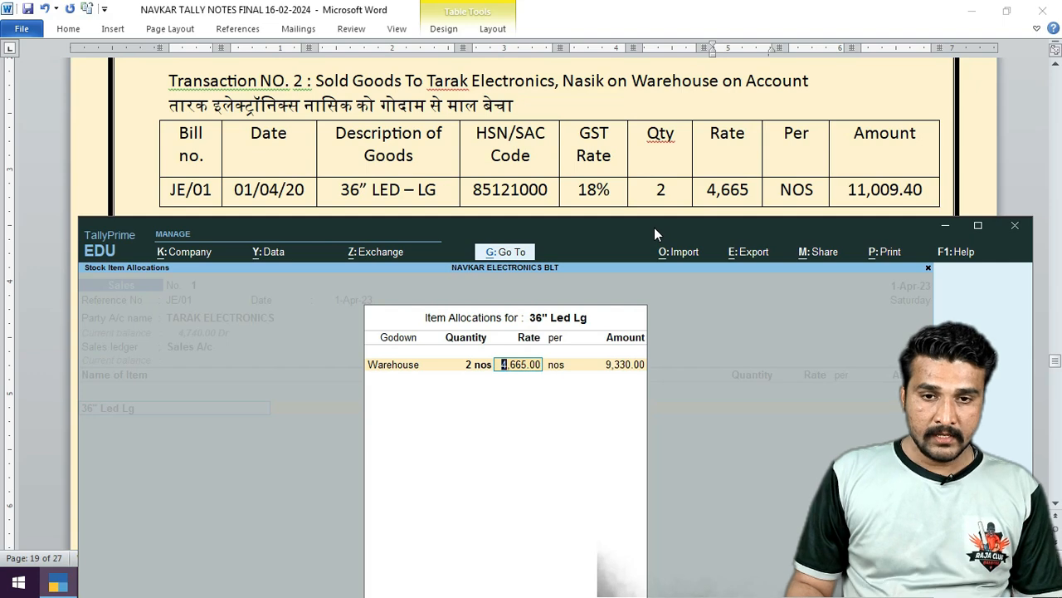
key("Return")
key("Return")
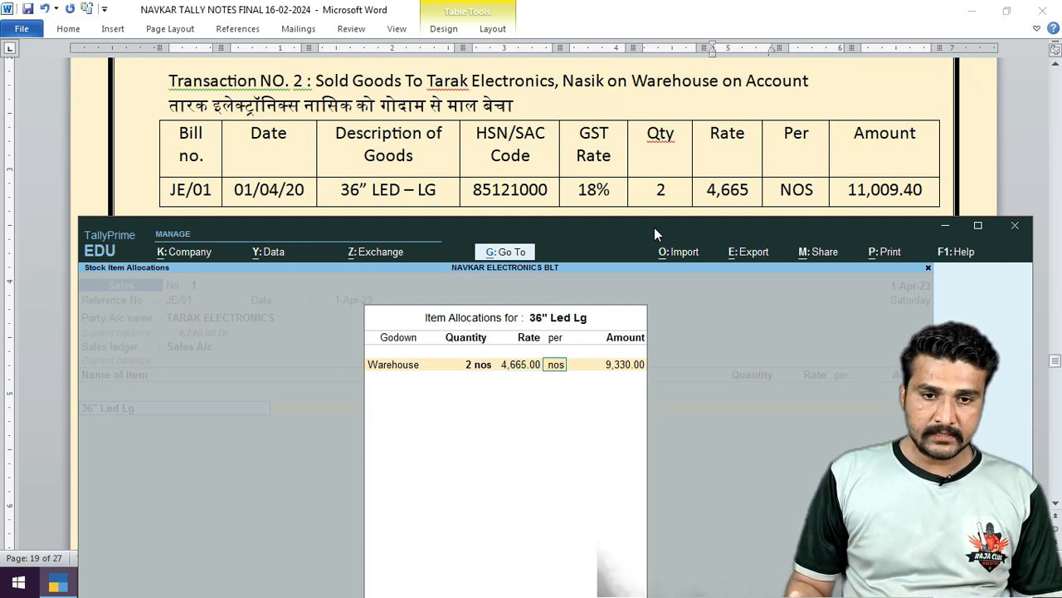
key("Return")
Add the Cgst and Sgst ledgers at 839.70 each, bringing the total to 11,009.40.
key("Return")
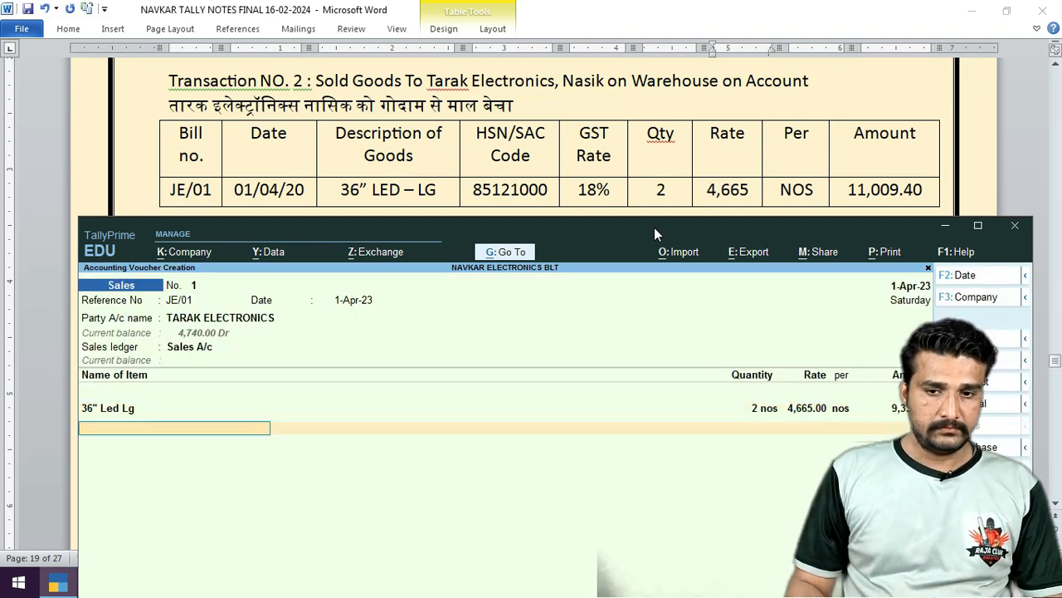
type("Cgst")
key("Return")
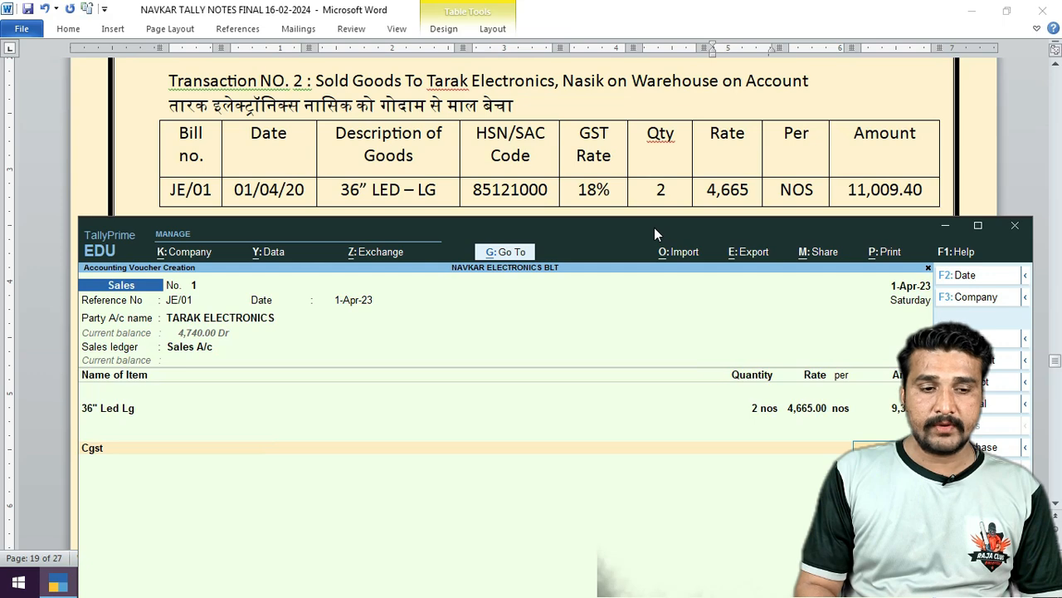
key("Return")
type("Sgst")
key("Return")
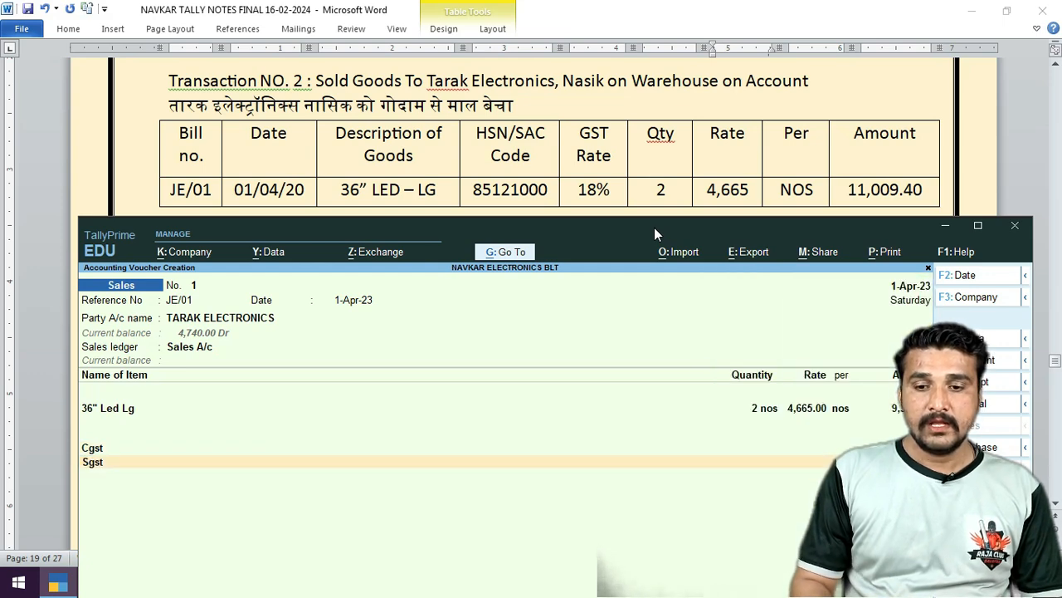
key("Return")
left_click_drag(659, 229, 429, 75)
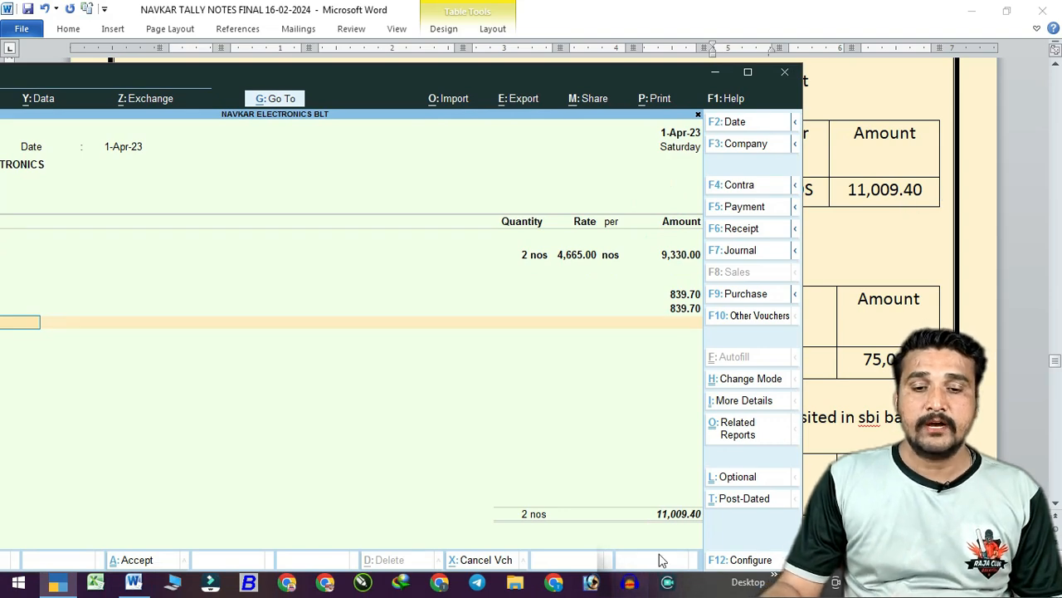
Record the bill as a New Ref and accept the sales voucher.
key("Return")
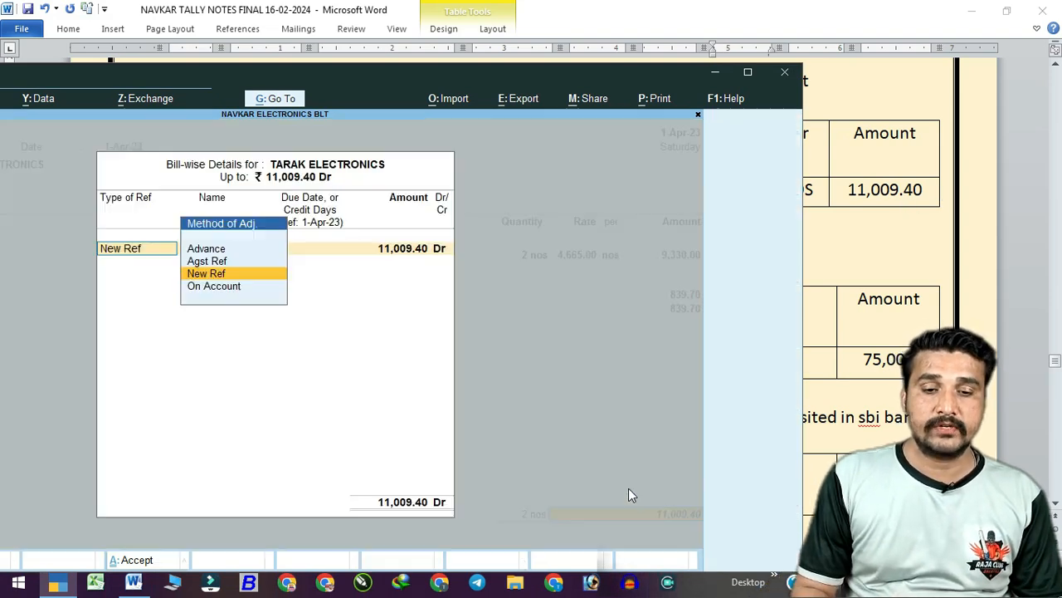
key("Return")
key("Return")
key("Return")
key("Return")
key("Return")
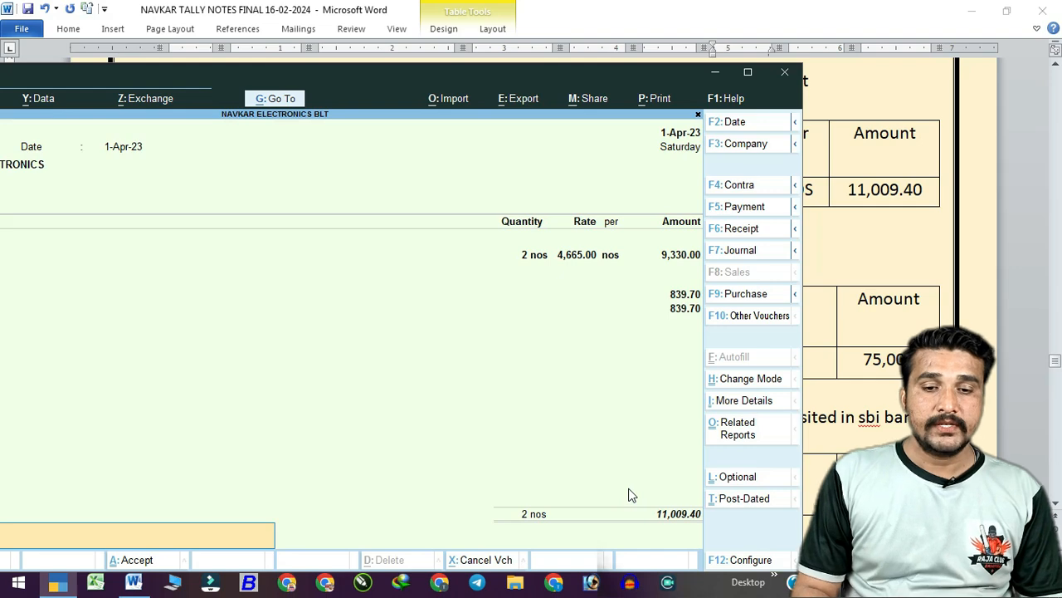
key("Return")
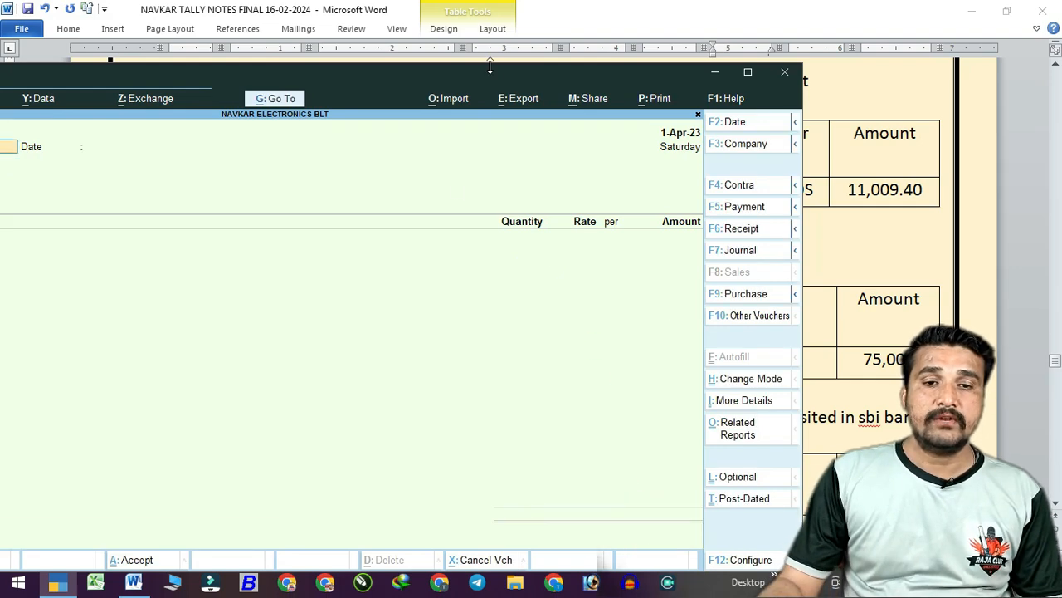
Scroll the Word notes to Transaction No. 3, then return to Sales voucher No. 2.
left_click_drag(488, 67, 662, 69)
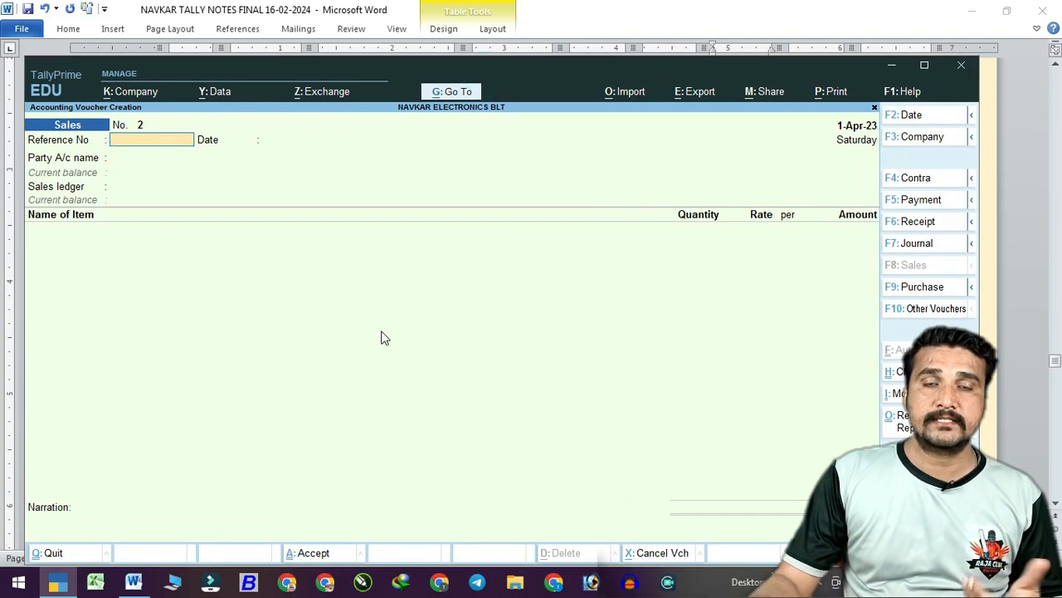
left_click_drag(594, 76, 594, 173)
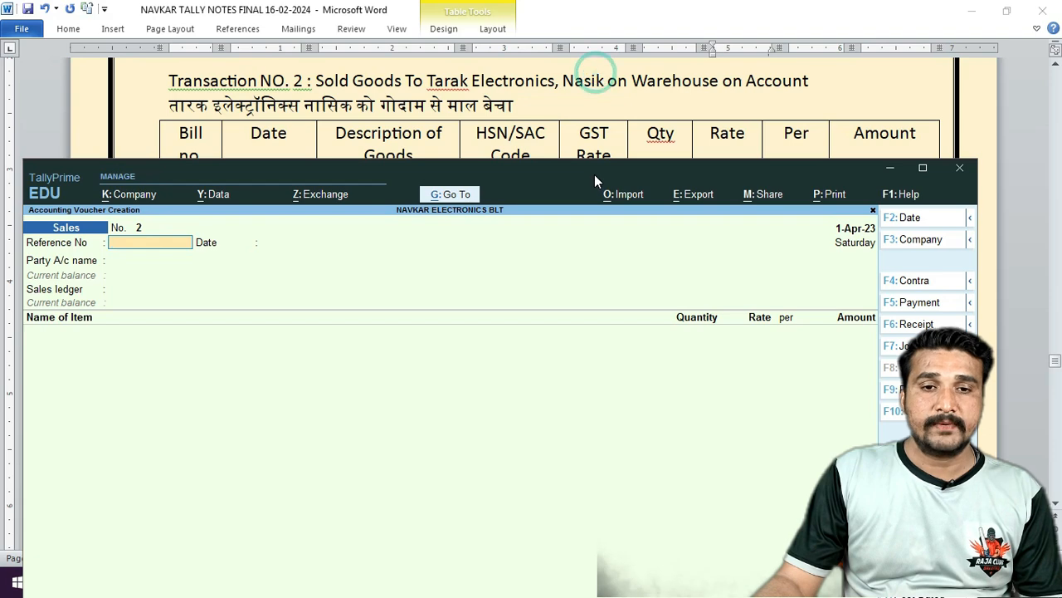
left_click(621, 100)
scroll(548, 101, "down", 3)
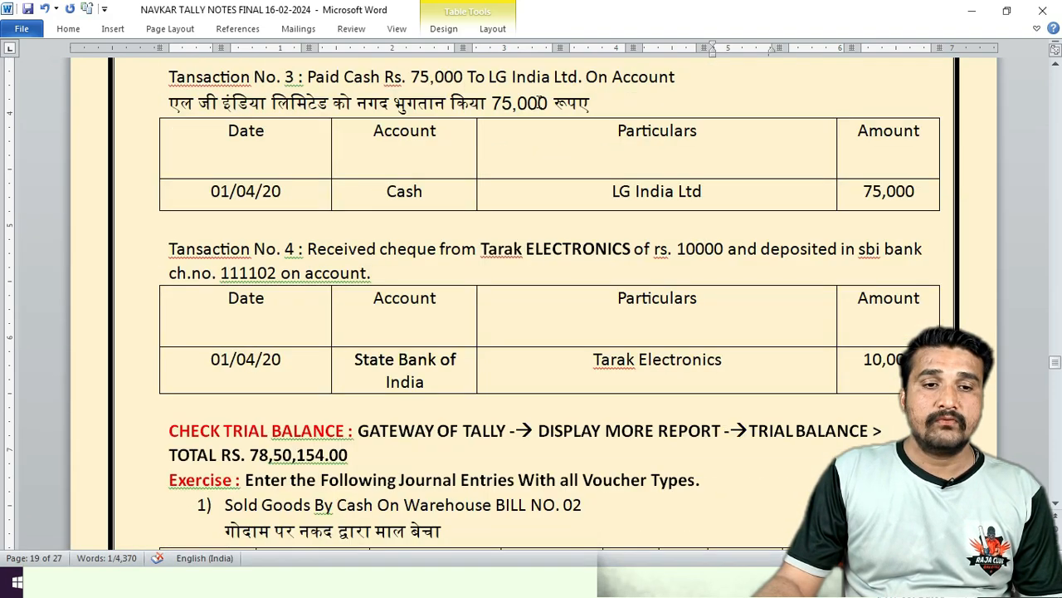
left_click(309, 573)
mouse_move(478, 190)
left_mouse_down()
mouse_move(478, 216)
mouse_move(480, 177)
left_mouse_up()
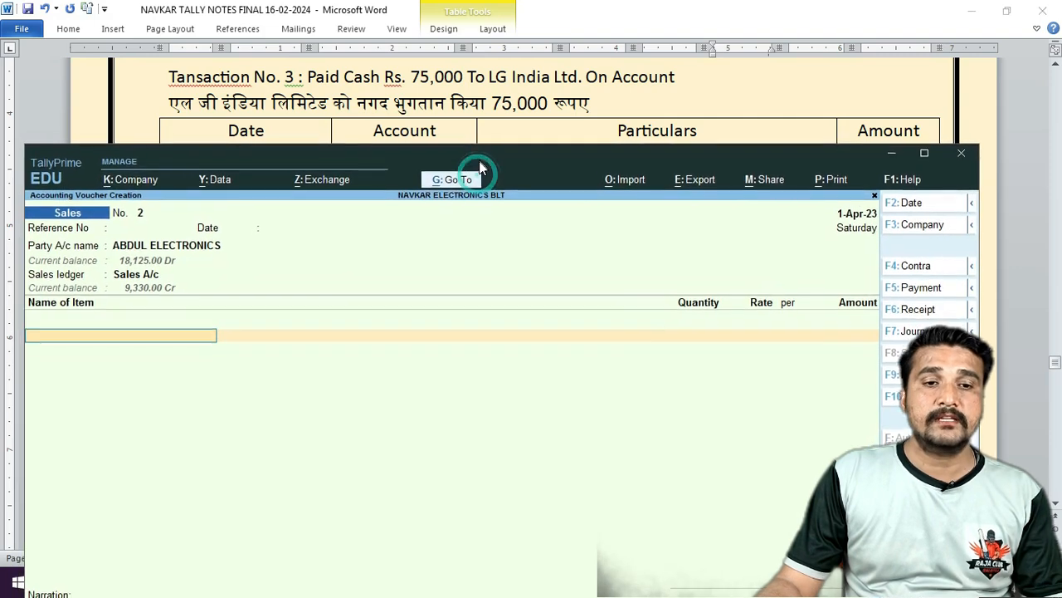
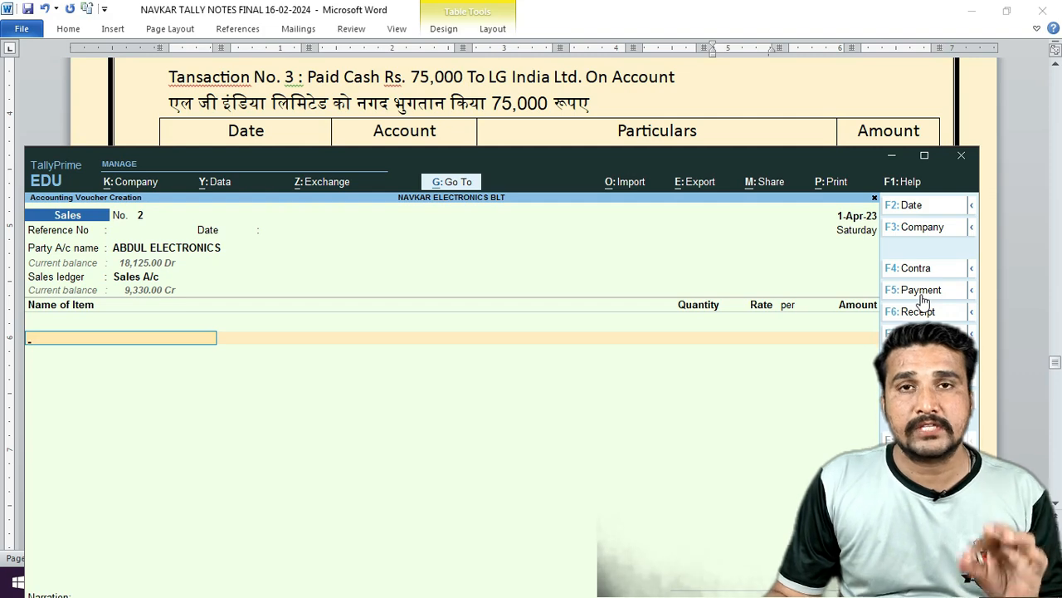
Drop the unfinished Sales entry and open Payment voucher No. 1.
left_click(922, 293)
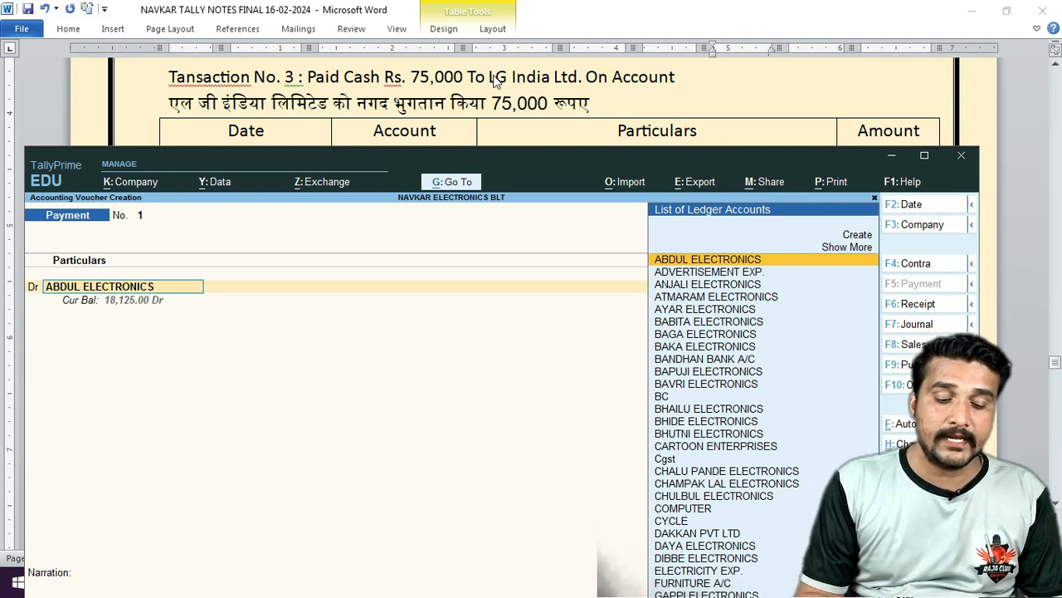
Debit LG INDIA LTD with 75,000 using the On Account bill-wise method.
type("LG")
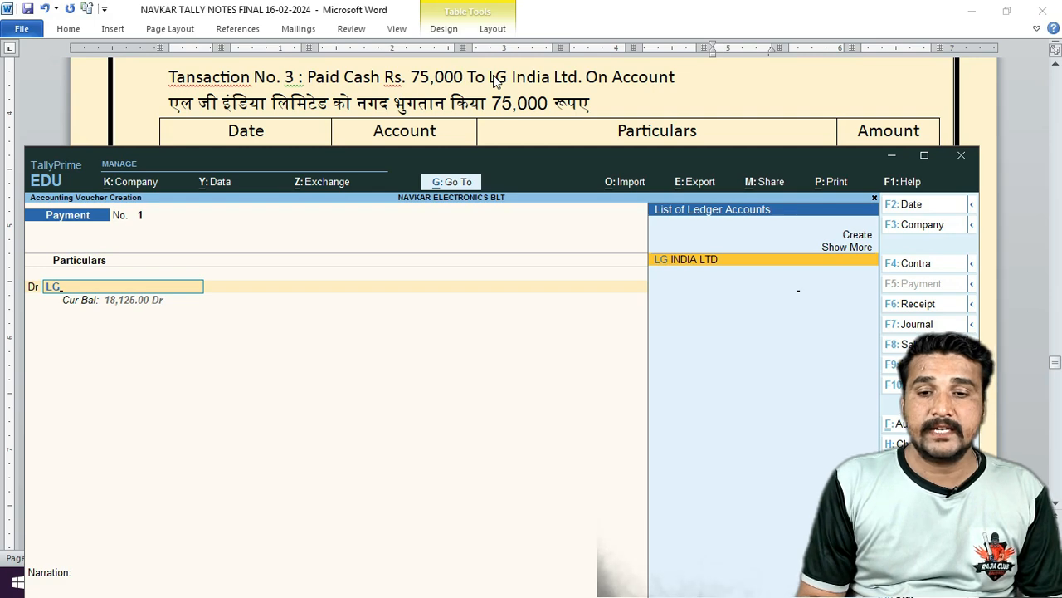
key("Return")
type("75")
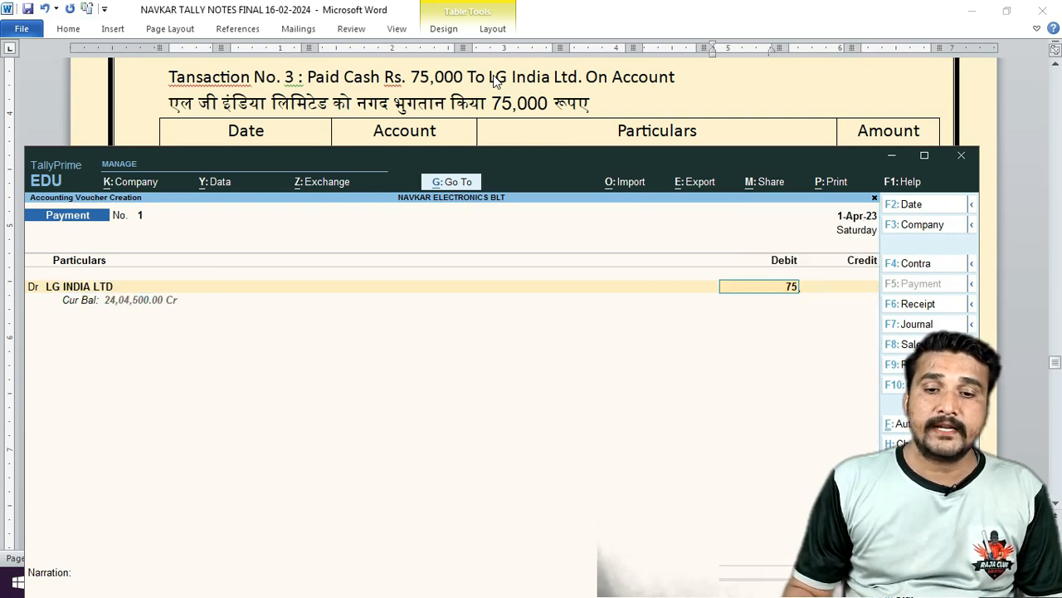
type(",000")
key("Return")
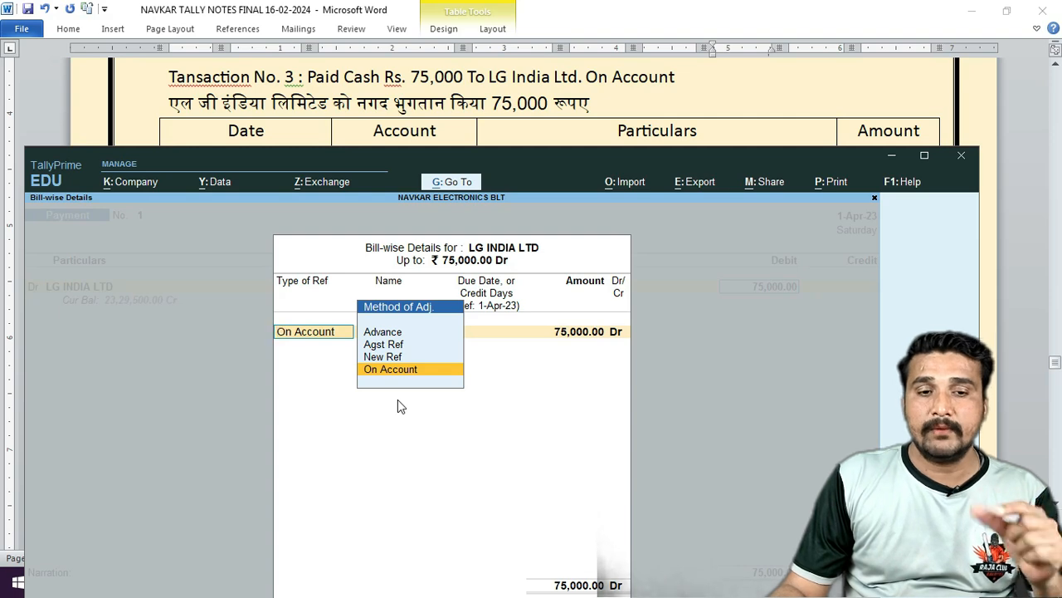
key("Return")
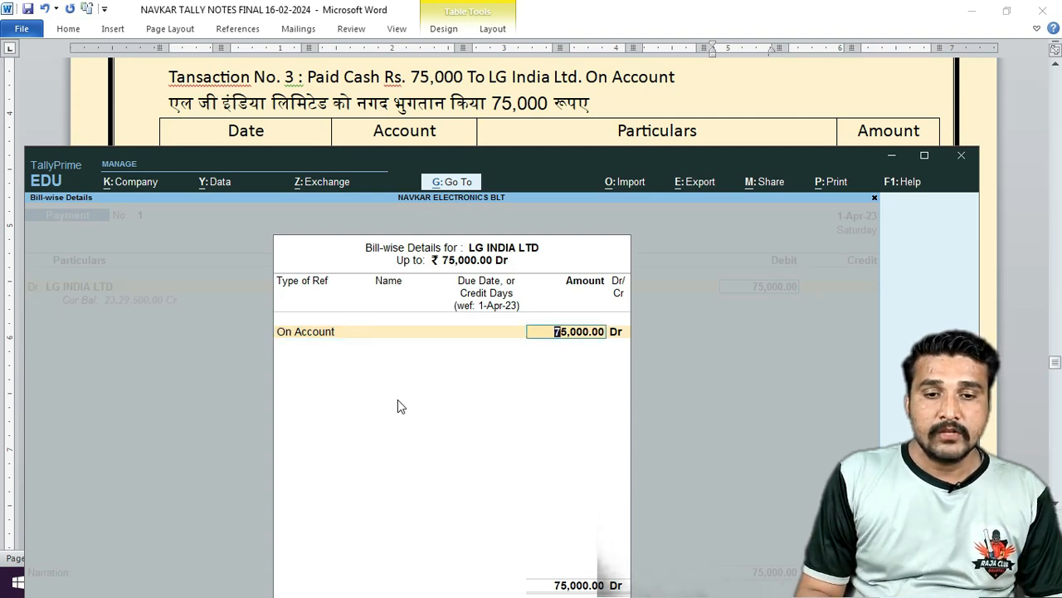
key("Return")
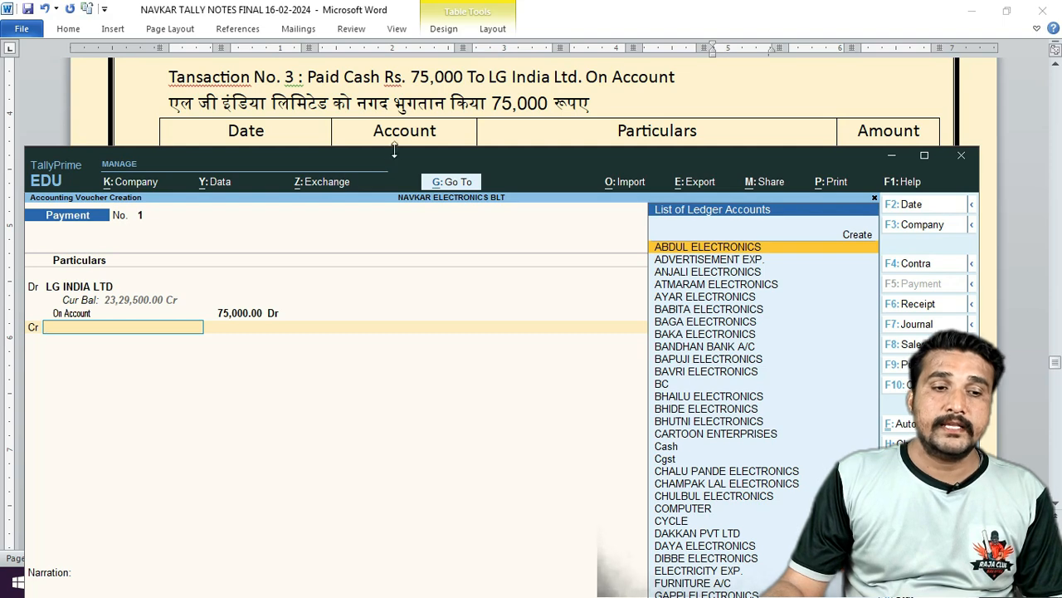
Credit Cash with 75,000.00 and save Payment voucher No. 1 without narration.
left_click(408, 152)
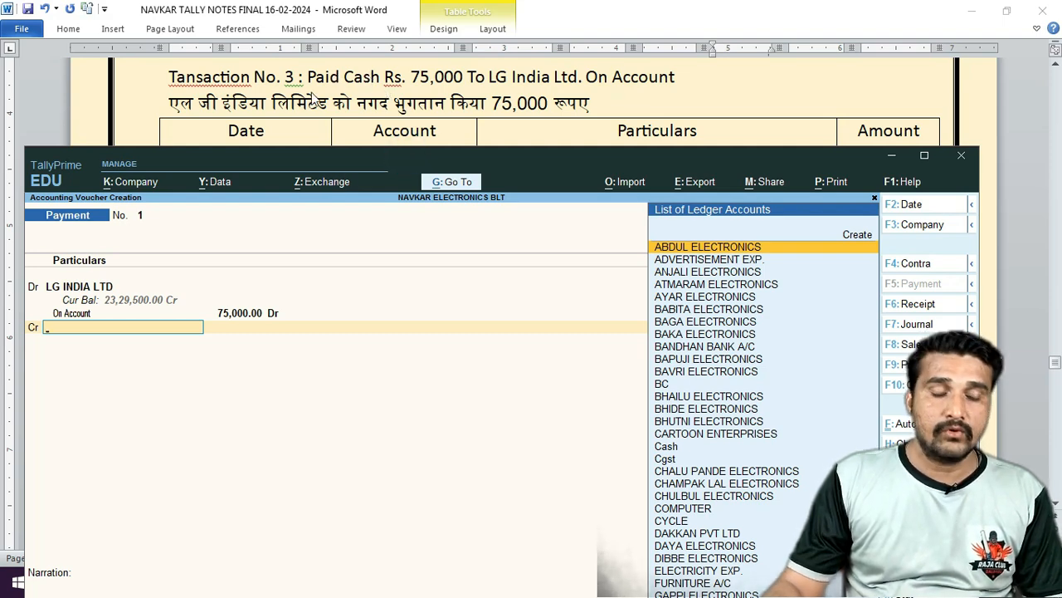
type("CAS")
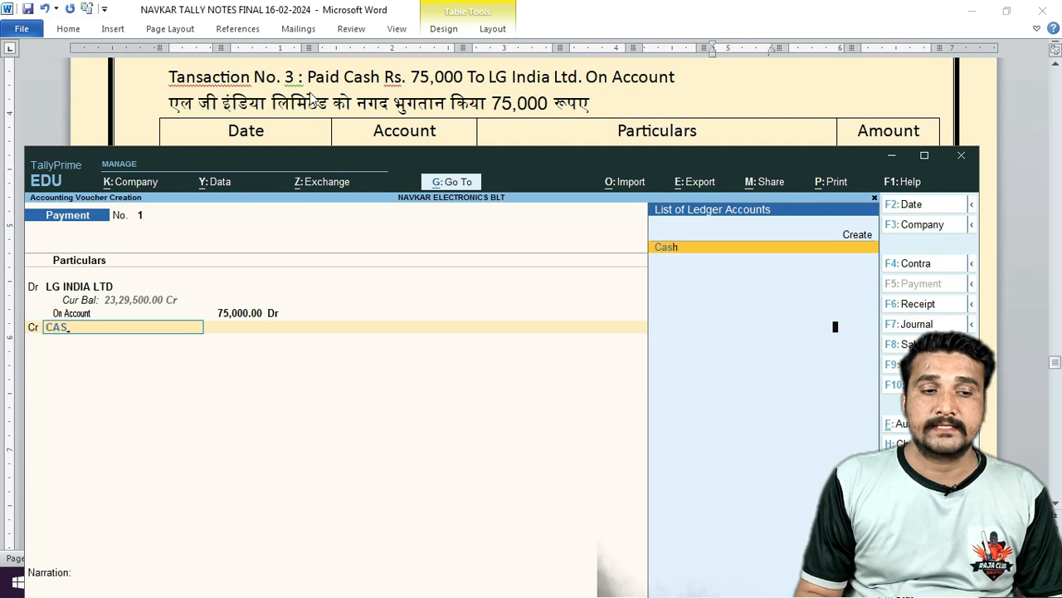
key("Return")
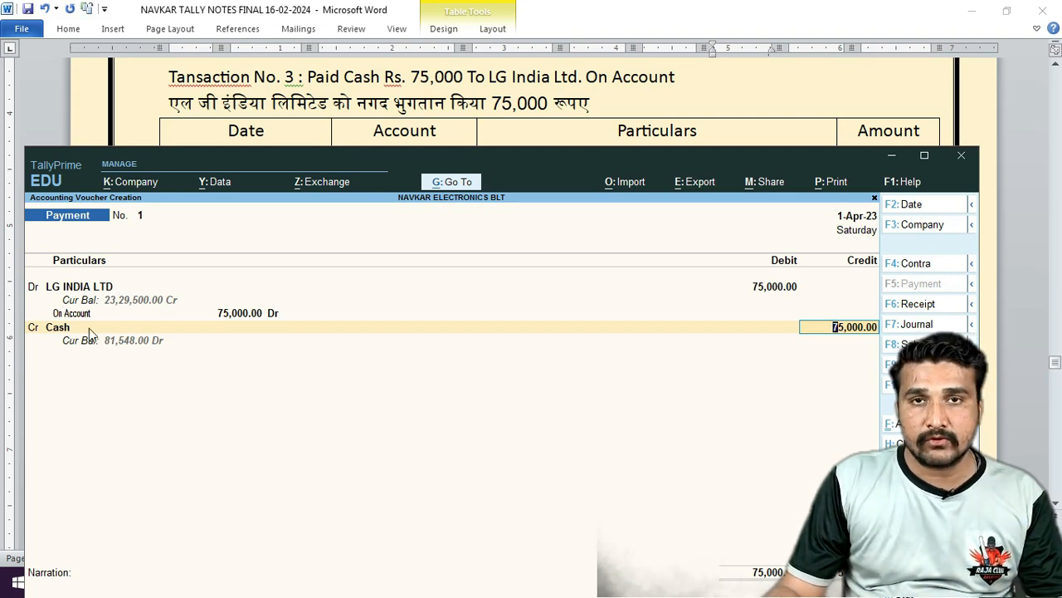
key("Return")
key("Return")
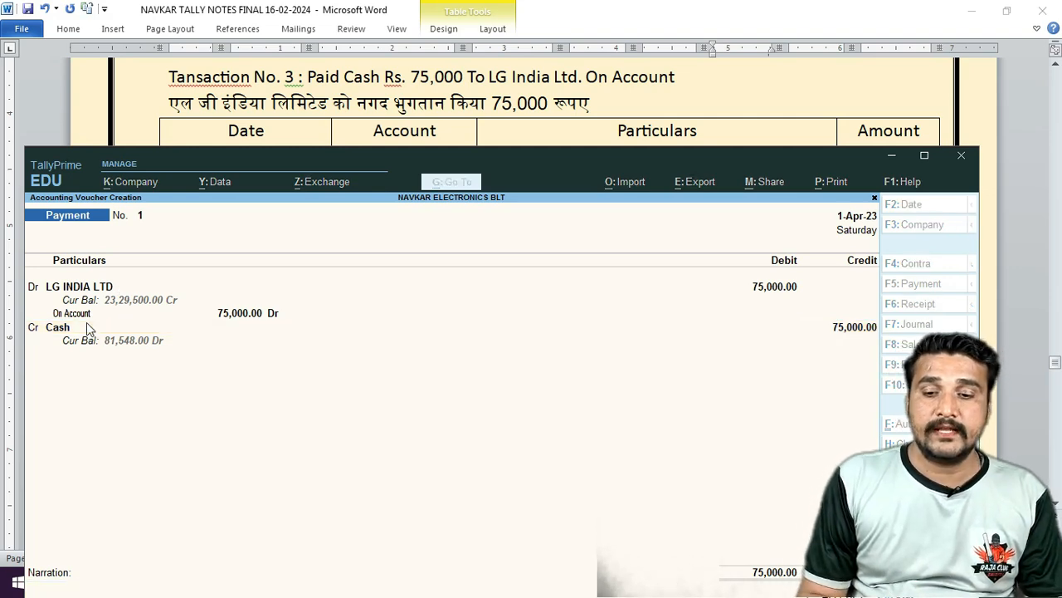
key("Return")
key("Return")
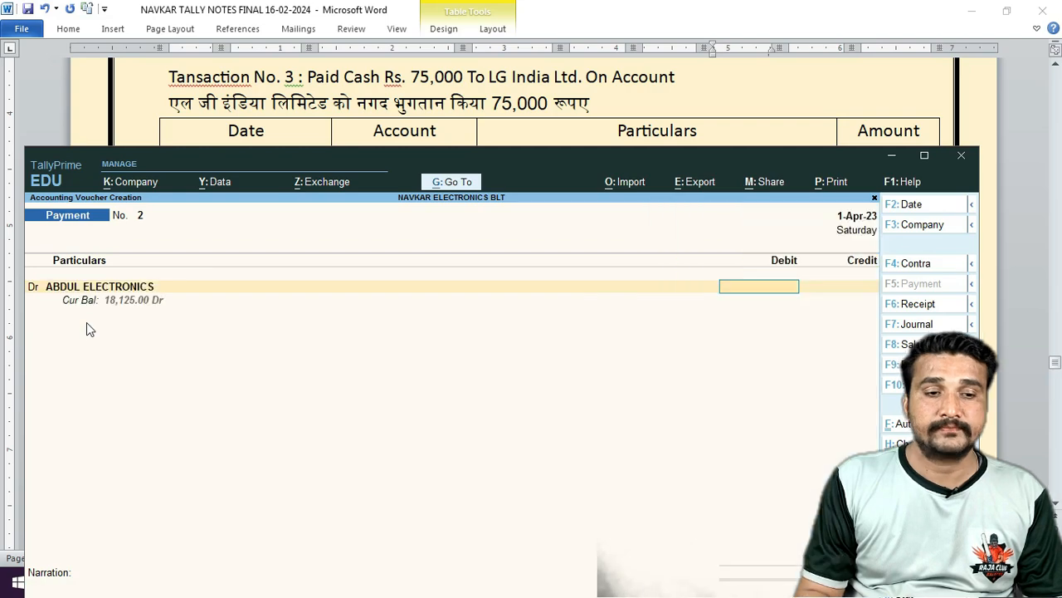
key("BackSpace")
Scroll the Word notes down to Transaction No. 4.
left_click(351, 91)
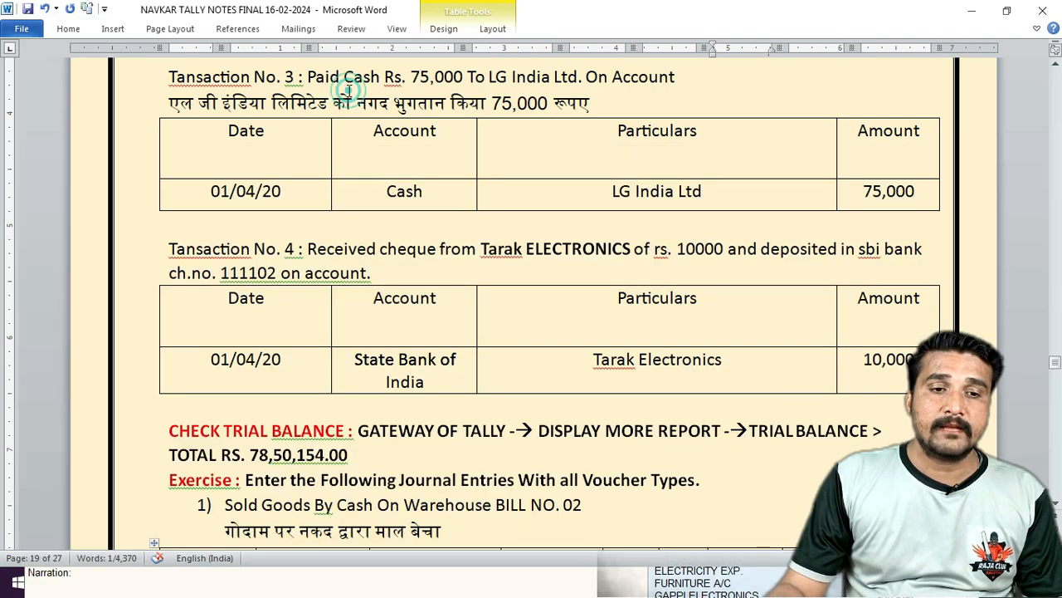
scroll(349, 90, "down", 3)
scroll(348, 91, "down", 1)
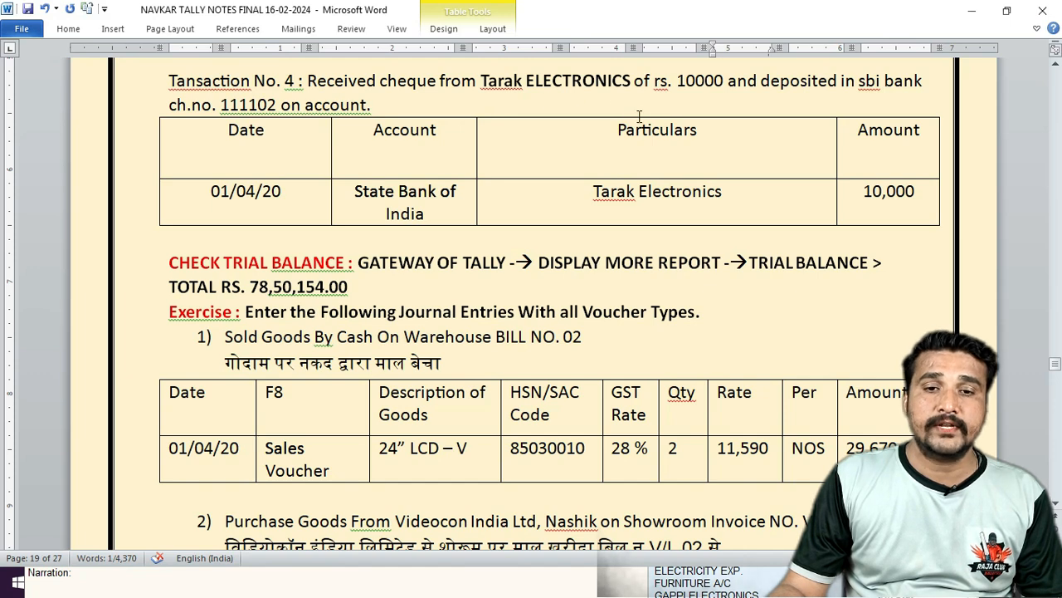
Return to TallyPrime and open a new Receipt voucher, No. 1.
left_click(193, 582)
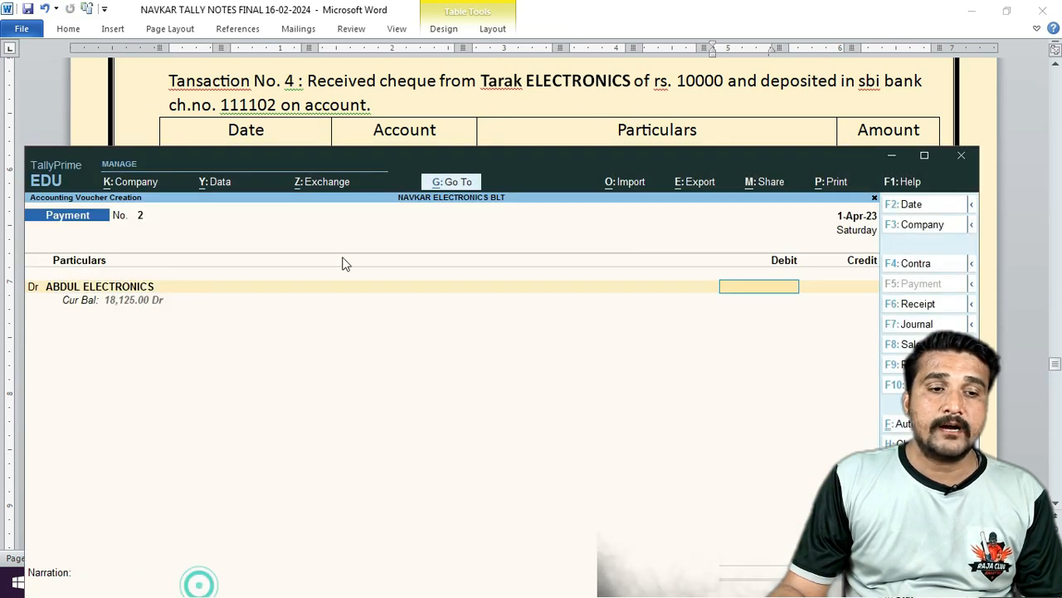
left_click(922, 311)
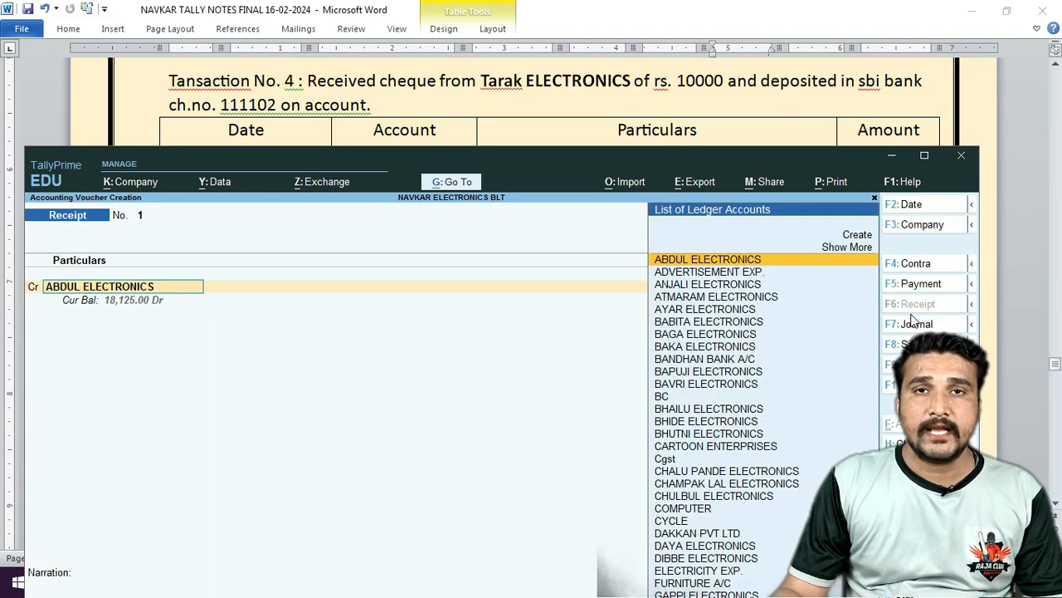
left_click(142, 362)
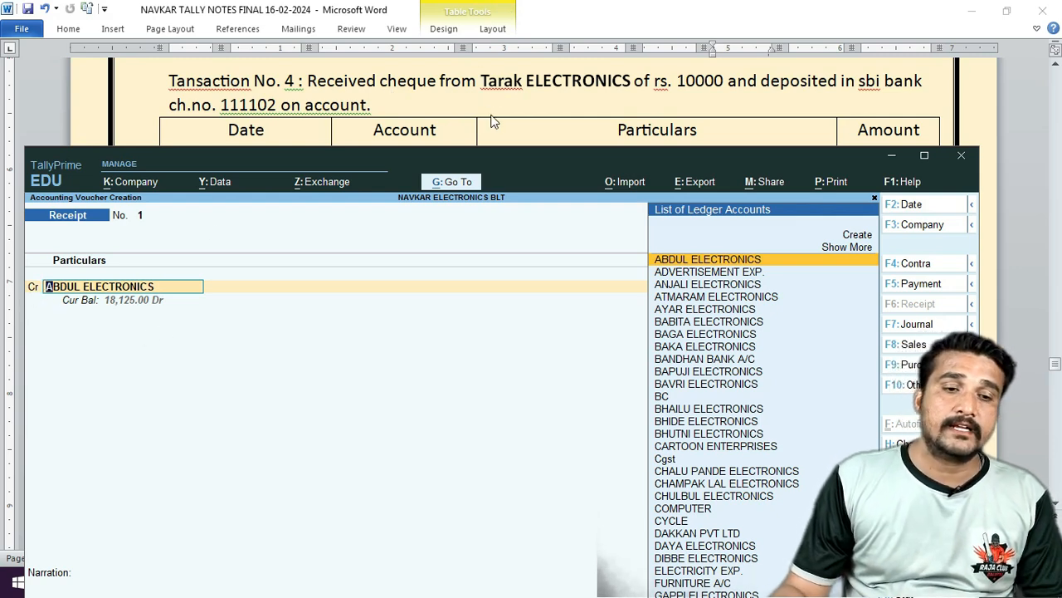
Credit TARAK ELECTRONICS with 10000, adjusted On Account for 10,000.00.
type("TARAK")
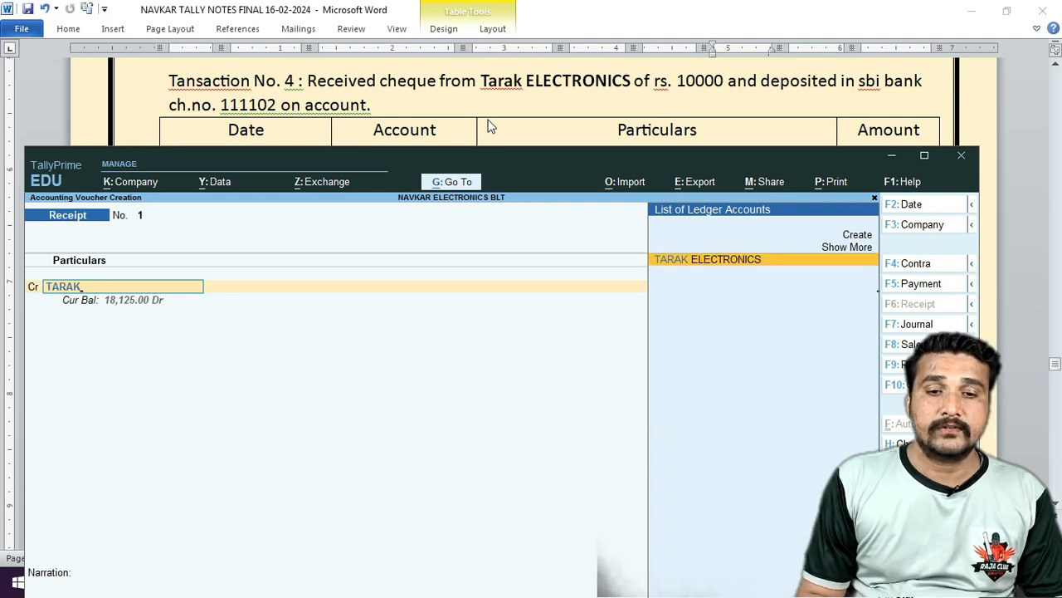
key("Return")
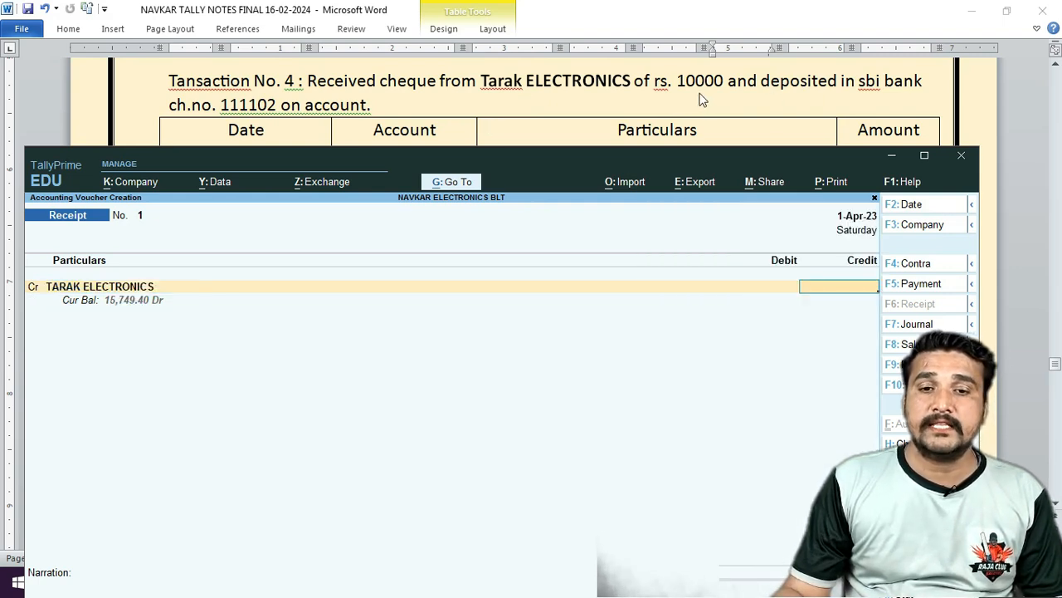
type("10000")
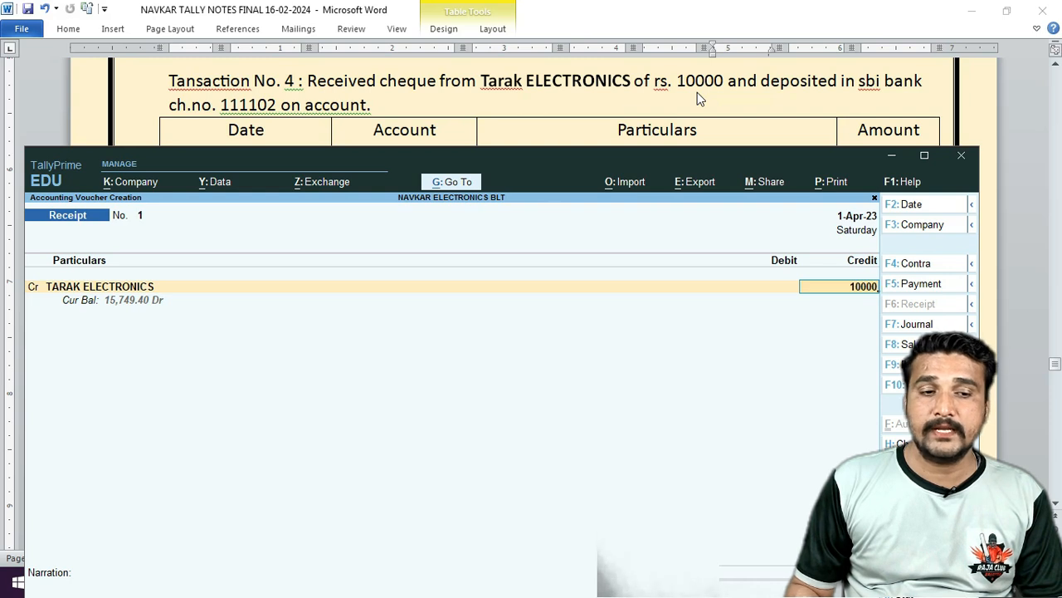
key("Return")
key("Down")
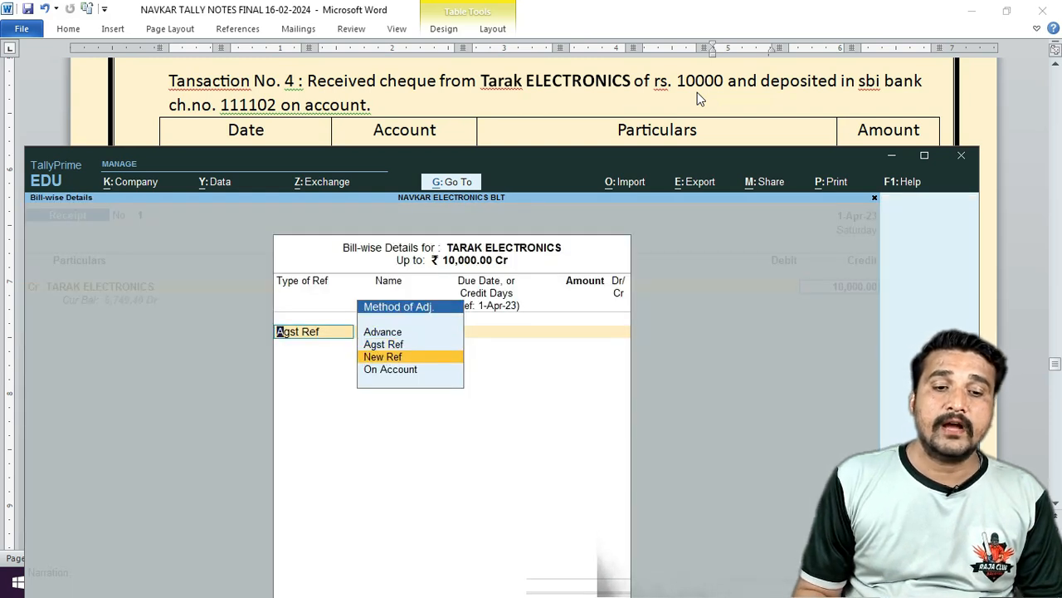
key("Up")
key("Down")
key("Down")
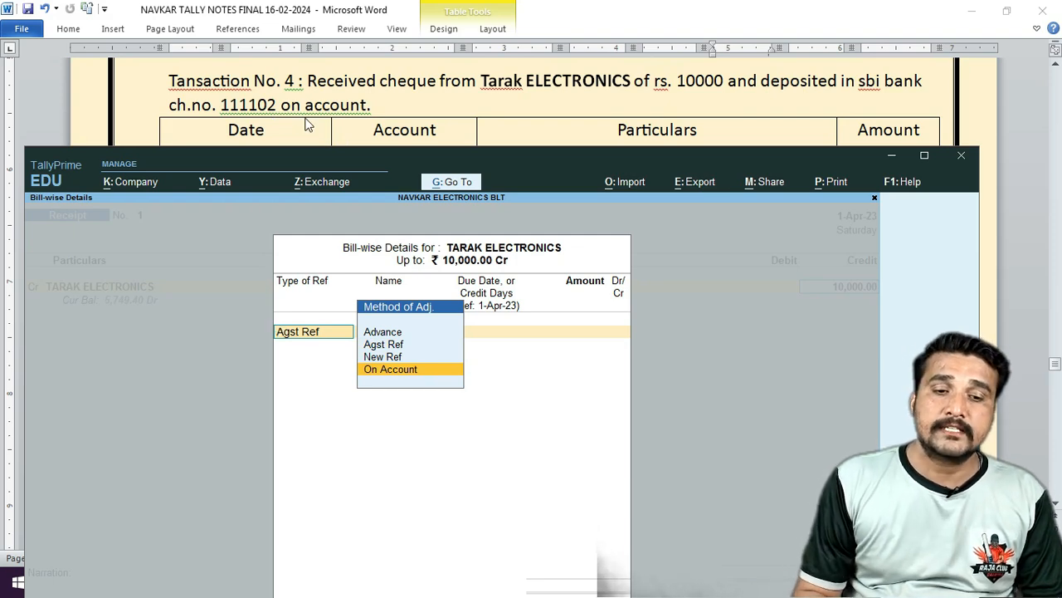
key("Return")
key("Return")
key("Return")
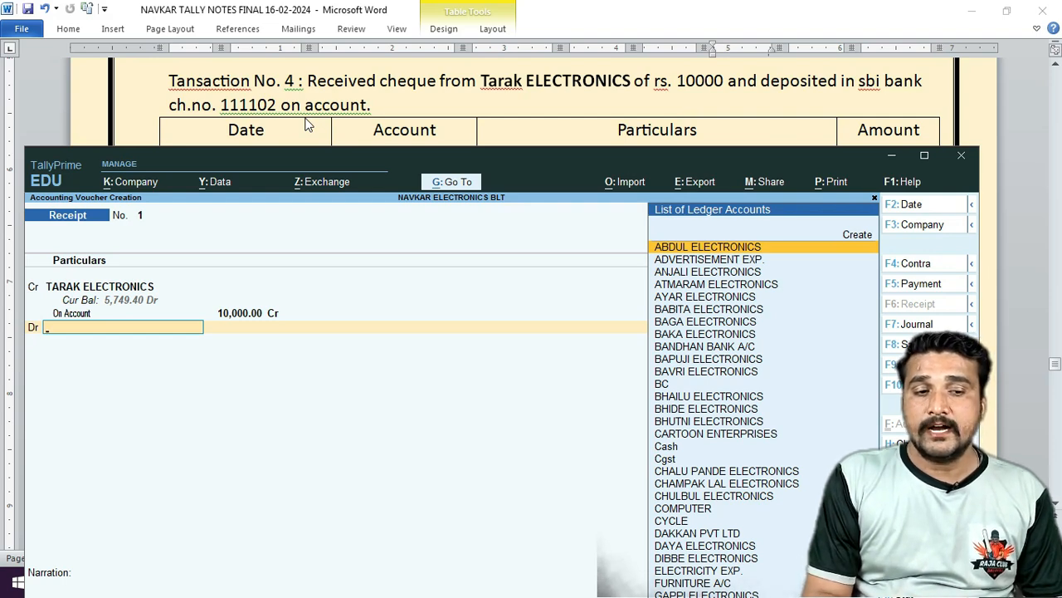
Debit SBI CURREN A/C 10,000 with cheque number 111102 in the bank allocation.
type("CAS")
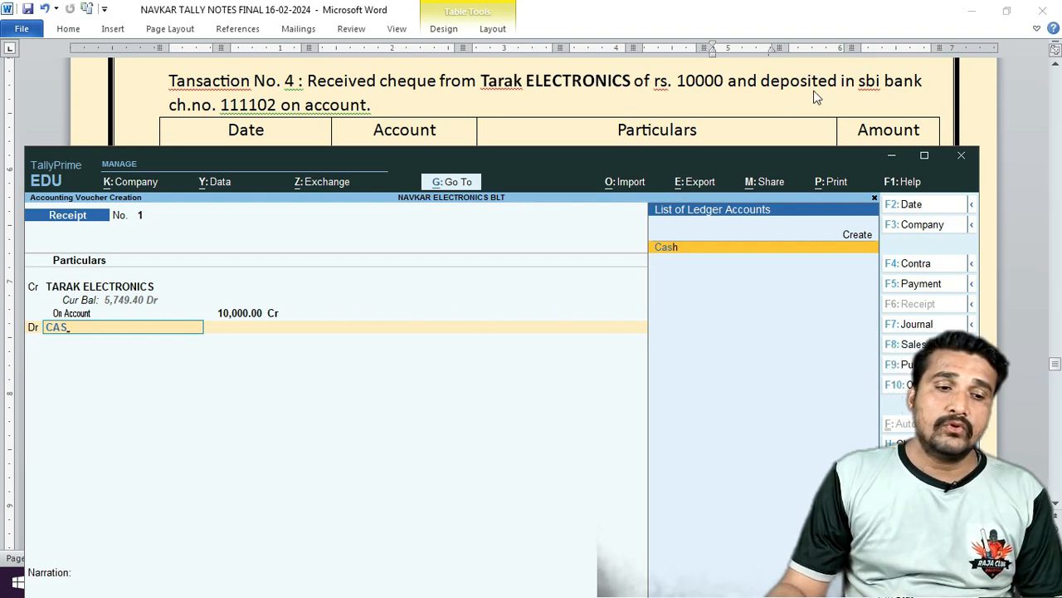
key("BackSpace")
key("BackSpace")
key("BackSpace")
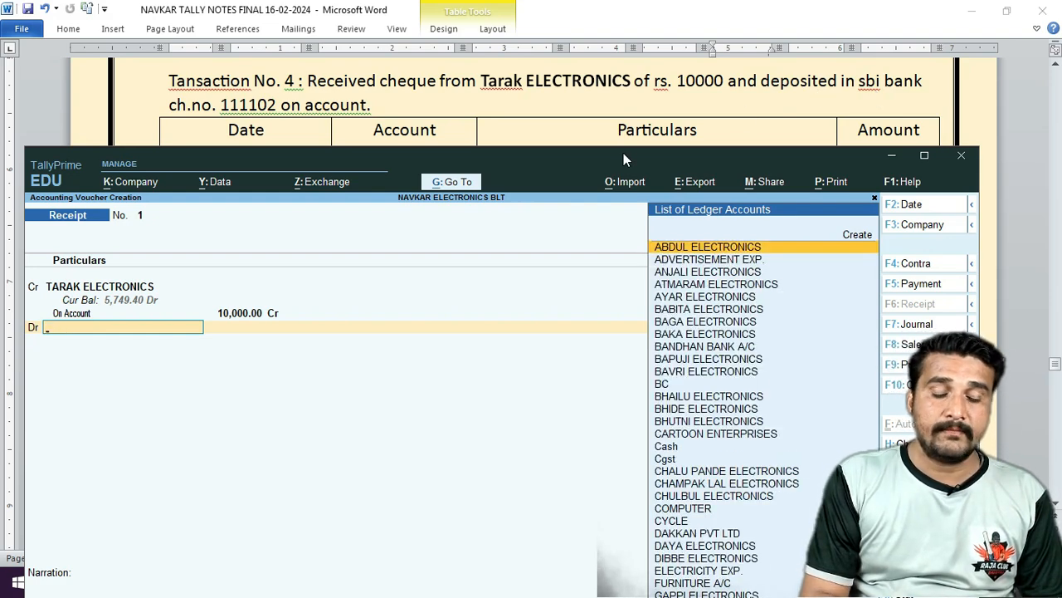
type("SBI")
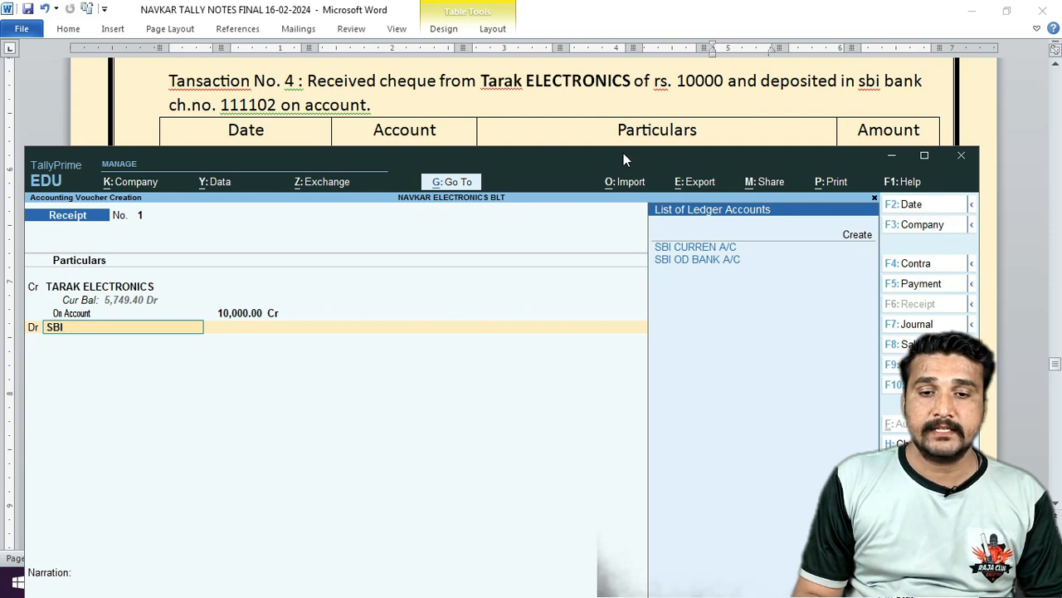
key("Down")
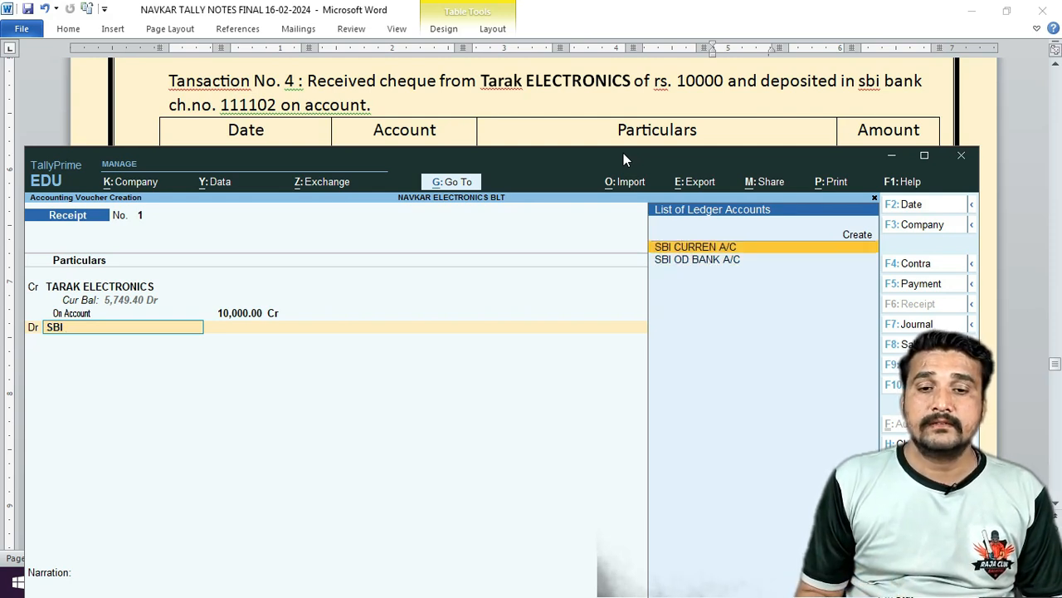
key("Return")
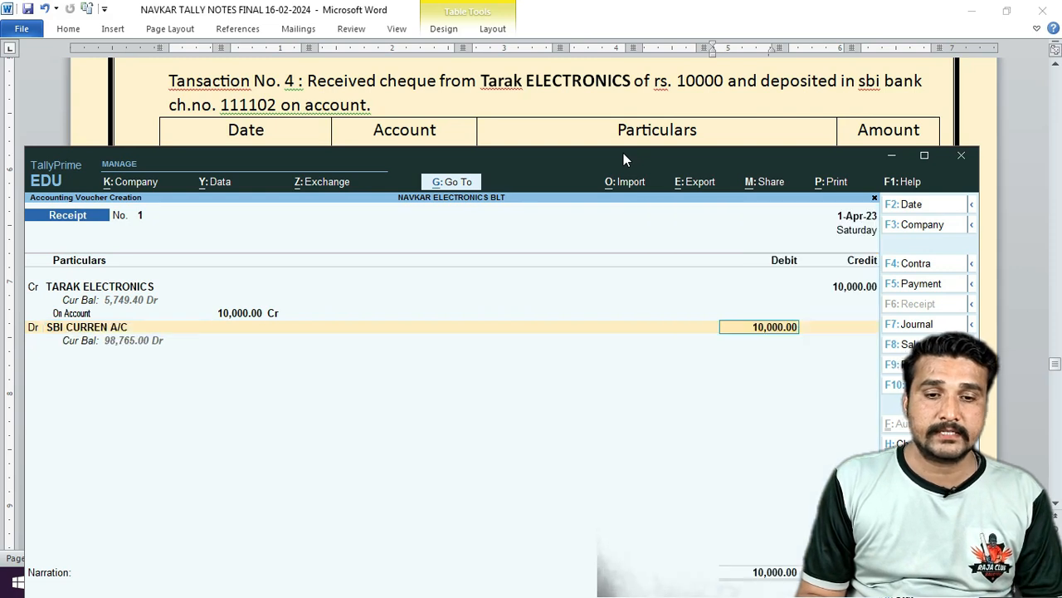
key("Return")
key("Return")
key("Return")
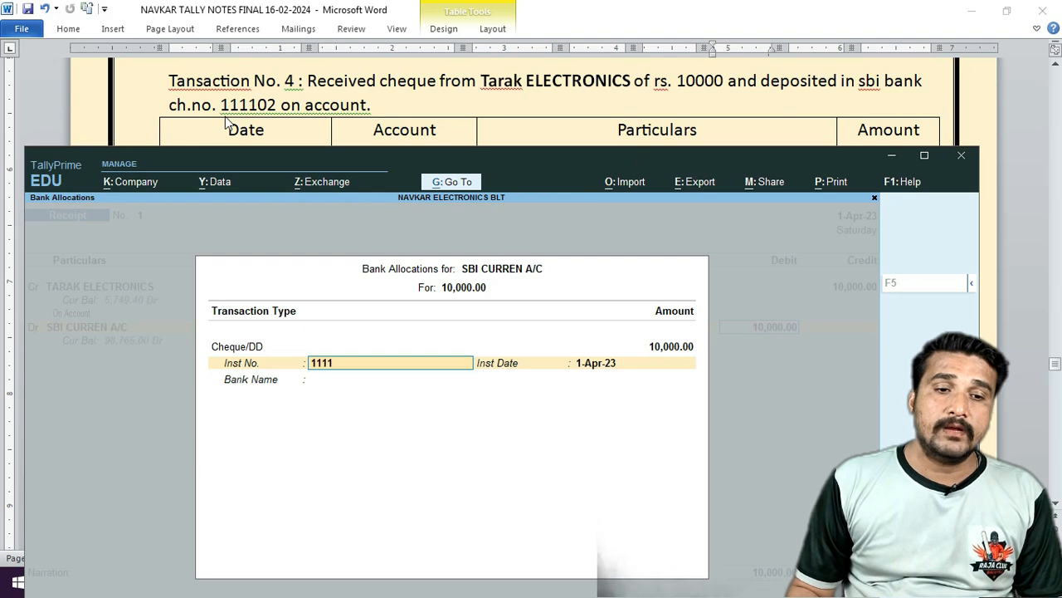
type("111102")
key("Return")
key("Return")
key("Return")
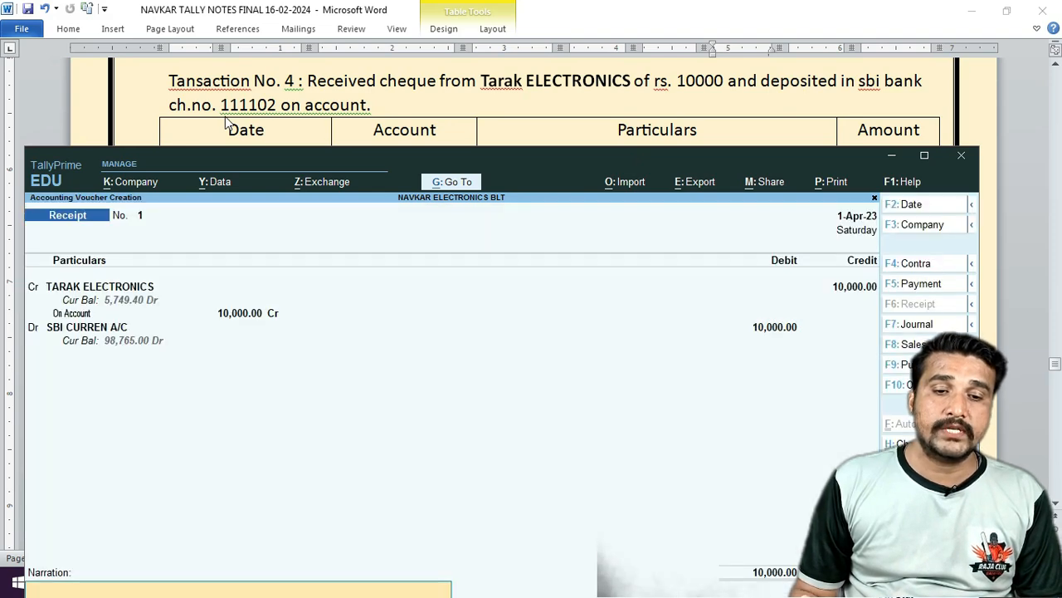
key("Return")
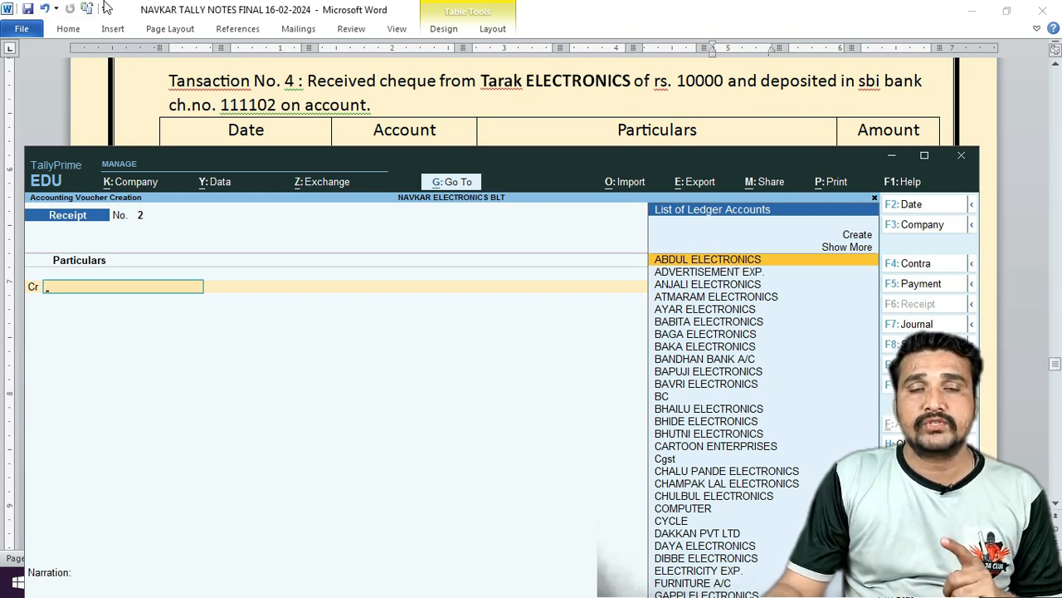
Find the expected trial balance total 78,50,154.00 in the notes, then return to TallyPrime.
left_click(469, 116)
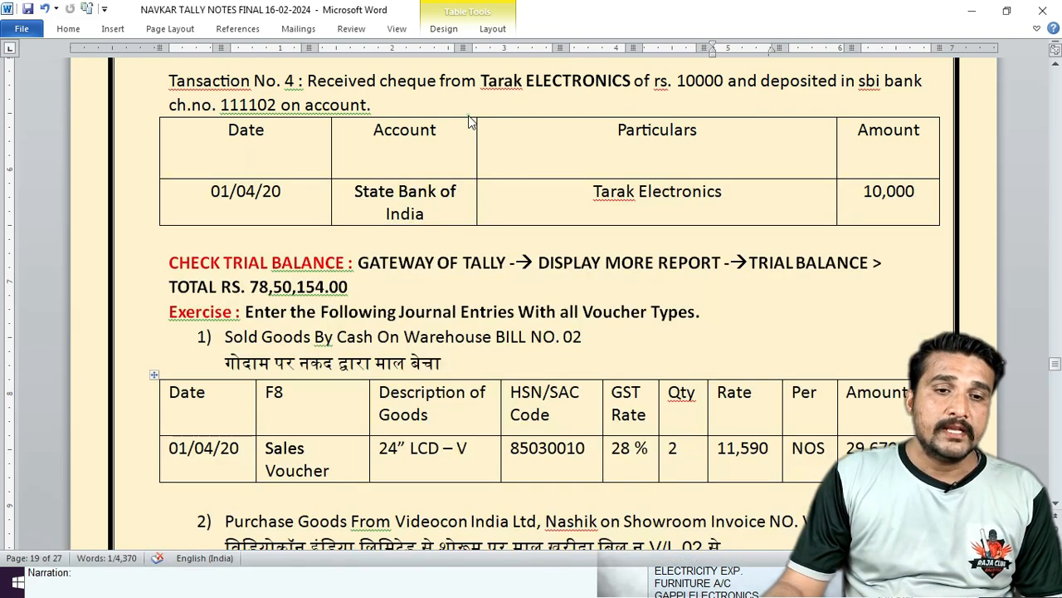
scroll(501, 116, "down", 3)
scroll(500, 116, "down", 1)
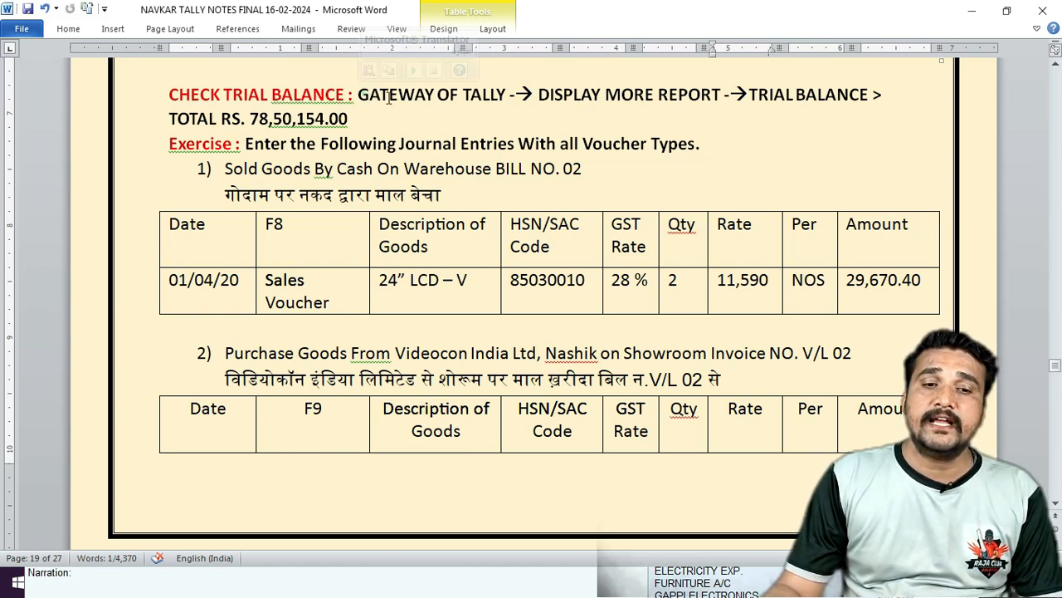
left_click_drag(359, 95, 349, 118)
left_click(353, 119)
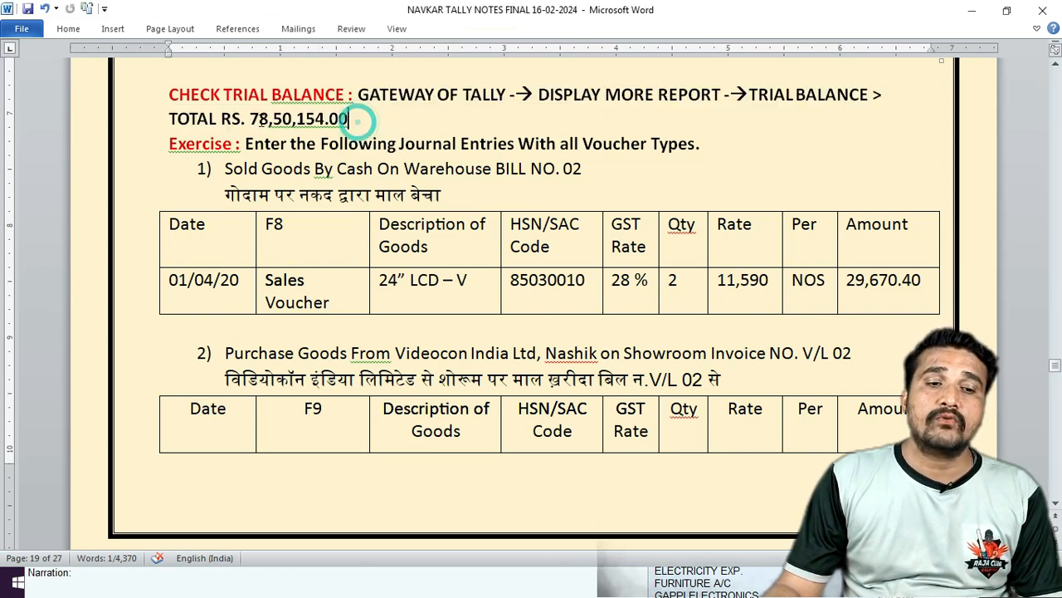
left_click_drag(249, 118, 329, 120)
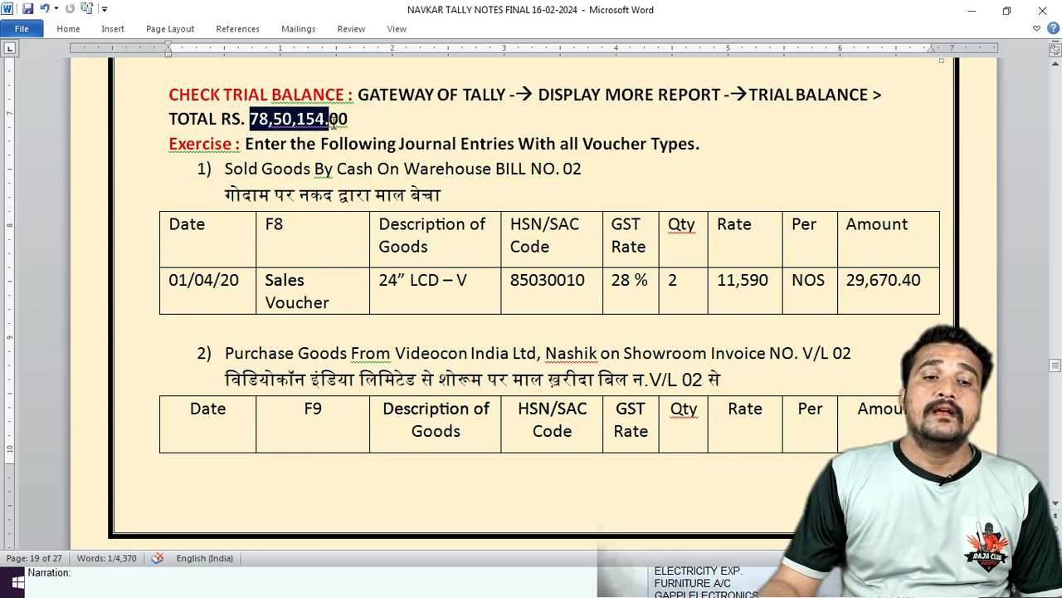
left_click_drag(334, 121, 351, 122)
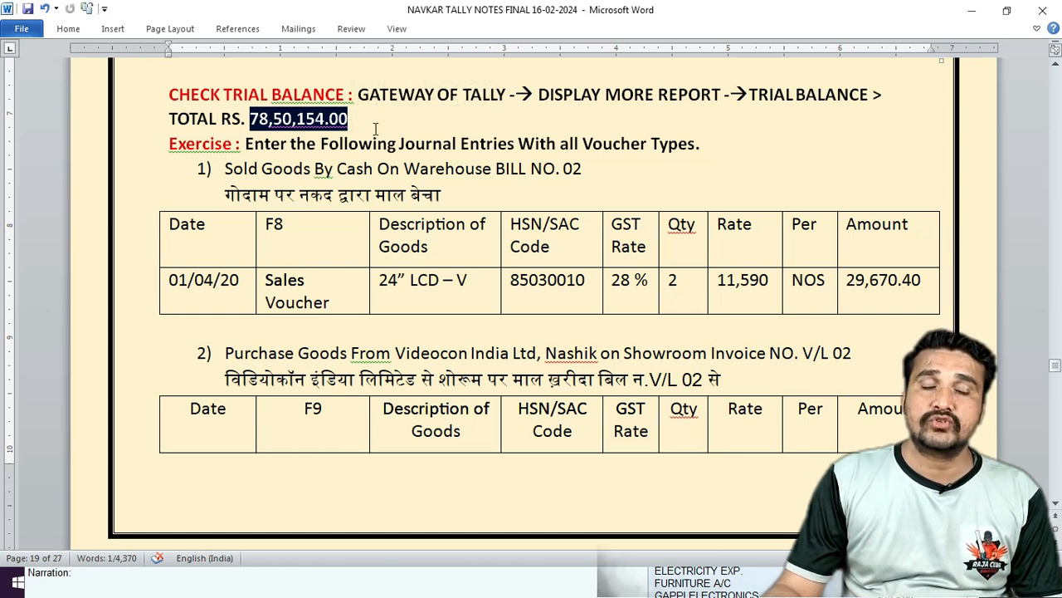
left_click(384, 124)
left_click(375, 581)
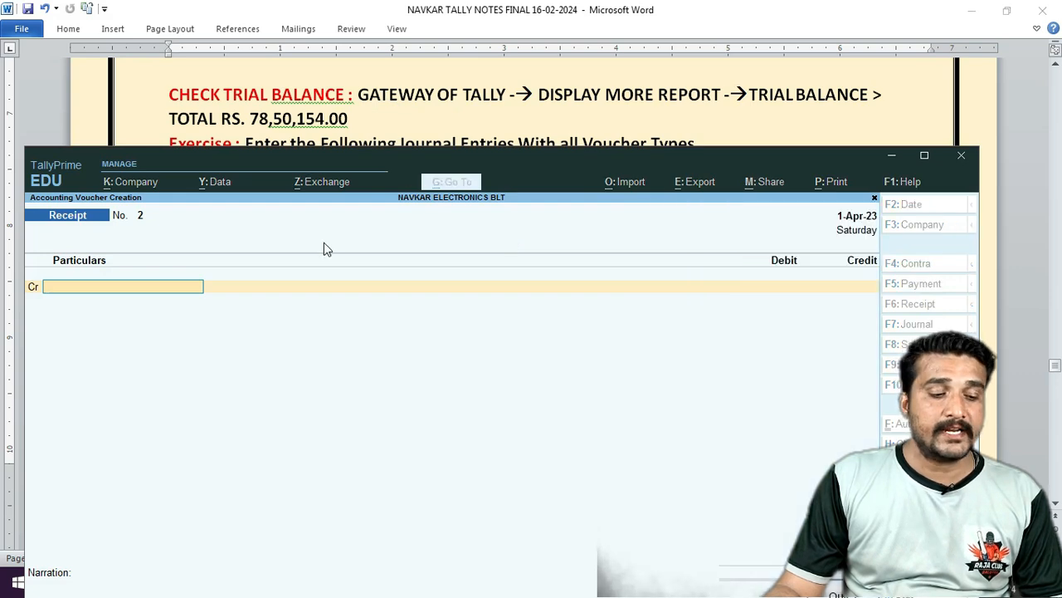
Open the Trial Balance report through the Gateway's more reports list.
key("Escape")
key("Down")
key("Down")
key("Down")
key("Down")
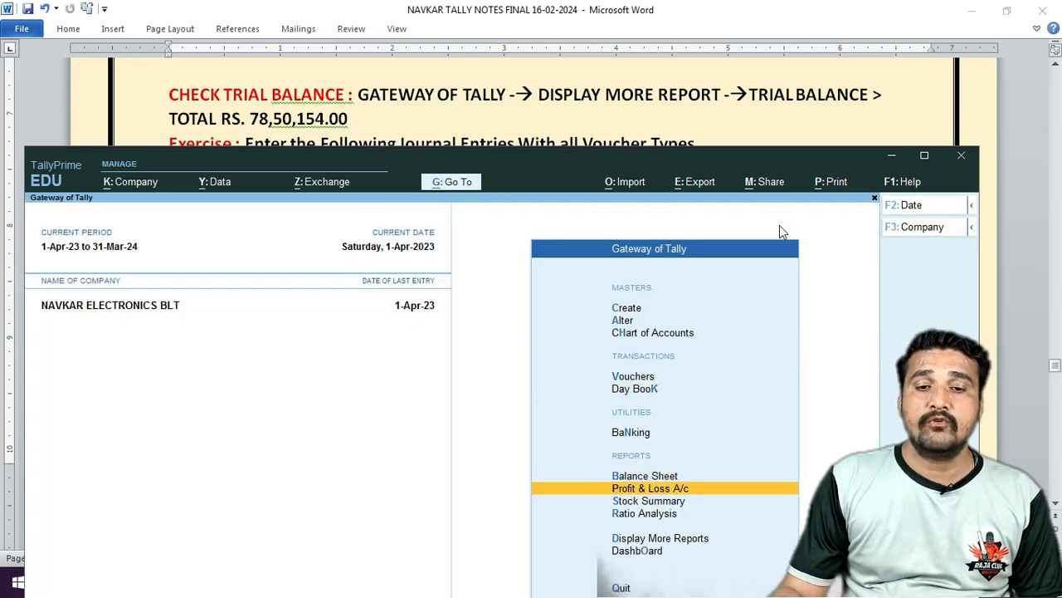
key("Down")
key("Down")
key("Down")
key("Return")
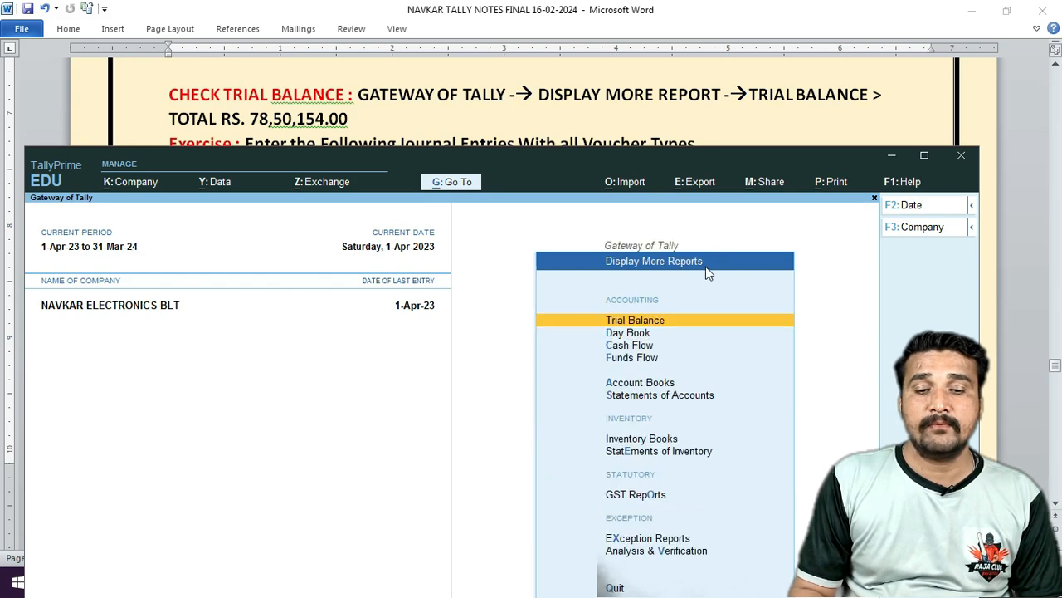
key("Return")
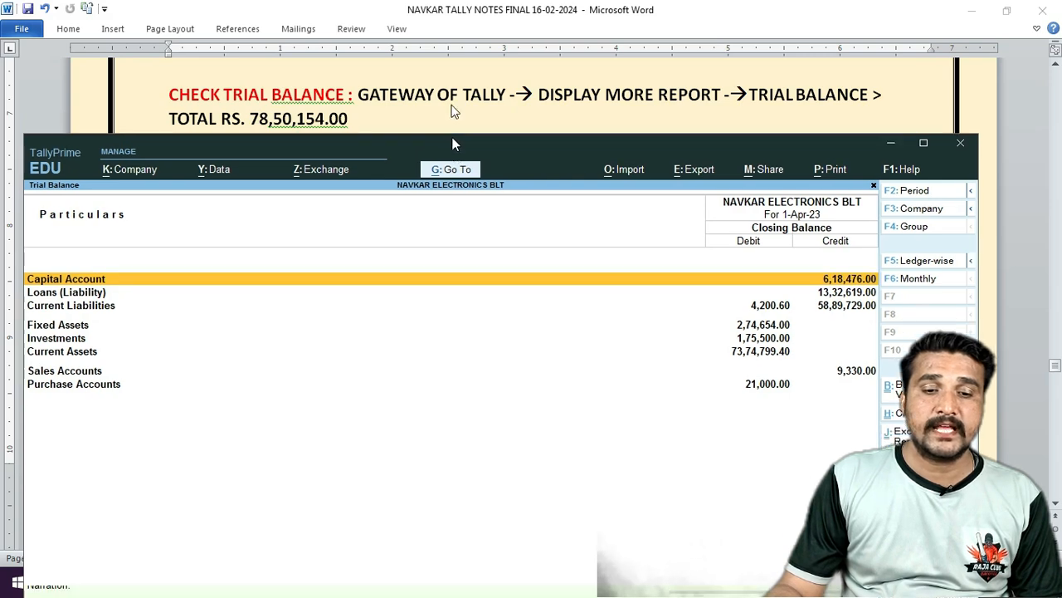
Reposition the Tally window to check the 78,50,154.00 totals, then switch to Word.
left_click_drag(453, 158, 451, 14)
left_click_drag(668, 26, 435, 26)
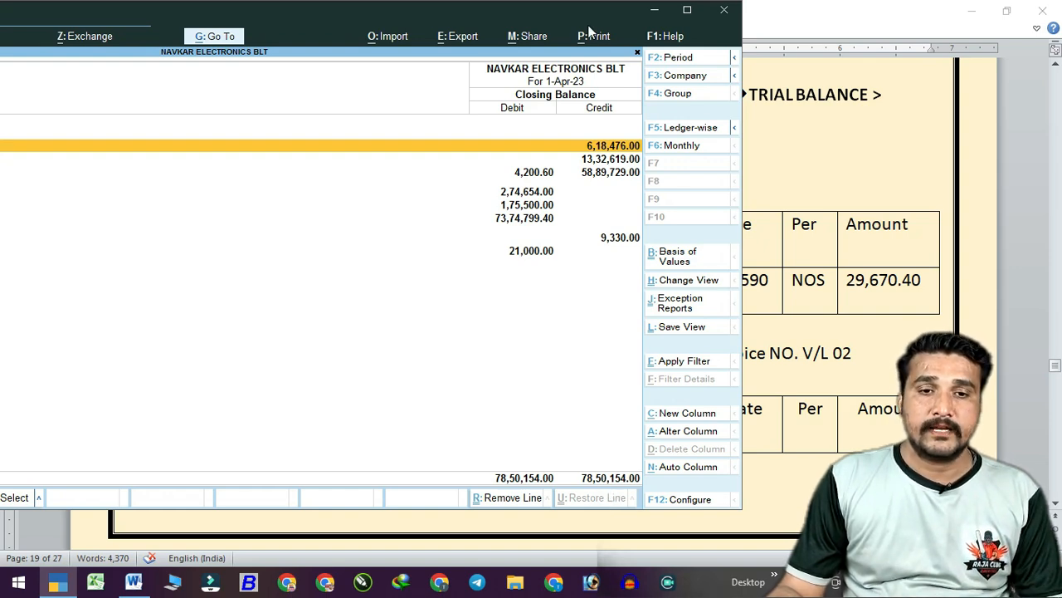
left_click_drag(579, 24, 686, 262)
left_click(741, 155)
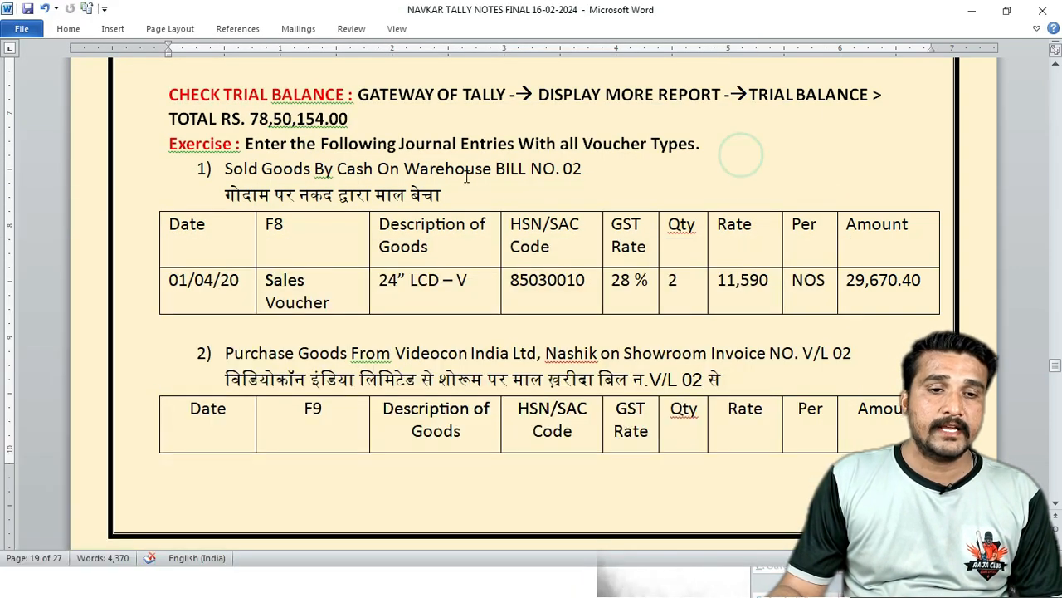
Read exercise 1, the 24” LCD – V cash sale on bill no. 02, then return to TallyPrime.
scroll(386, 154, "down", 1)
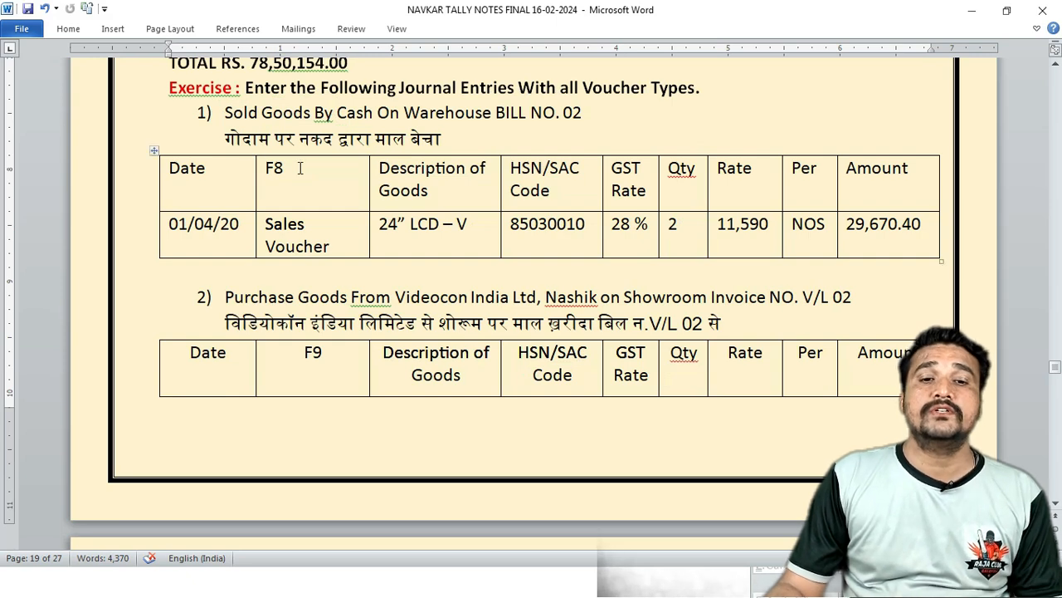
left_click_drag(518, 87, 701, 92)
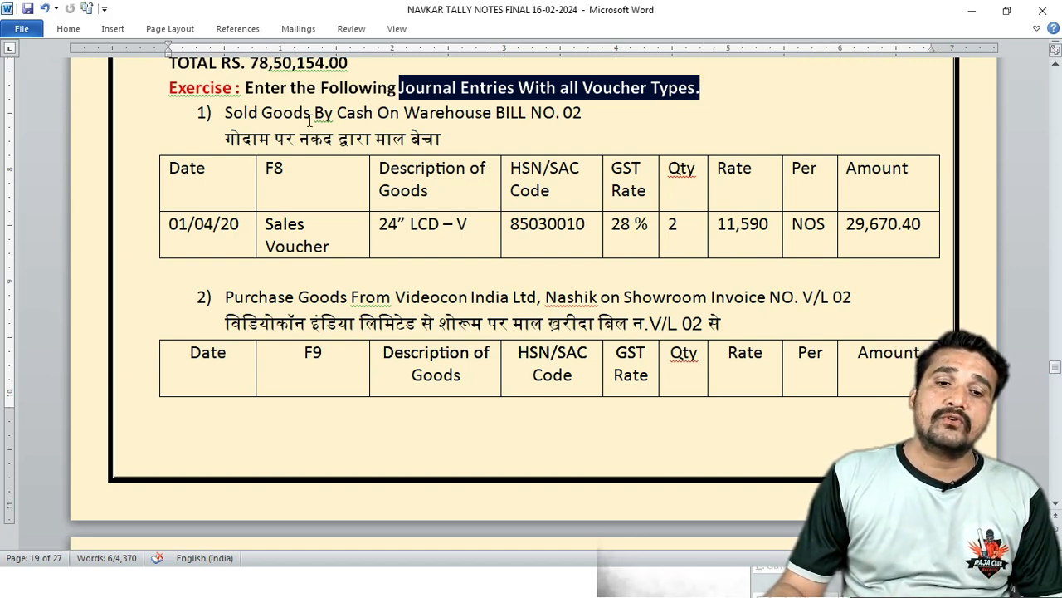
left_click(311, 114)
scroll(395, 119, "down", 1)
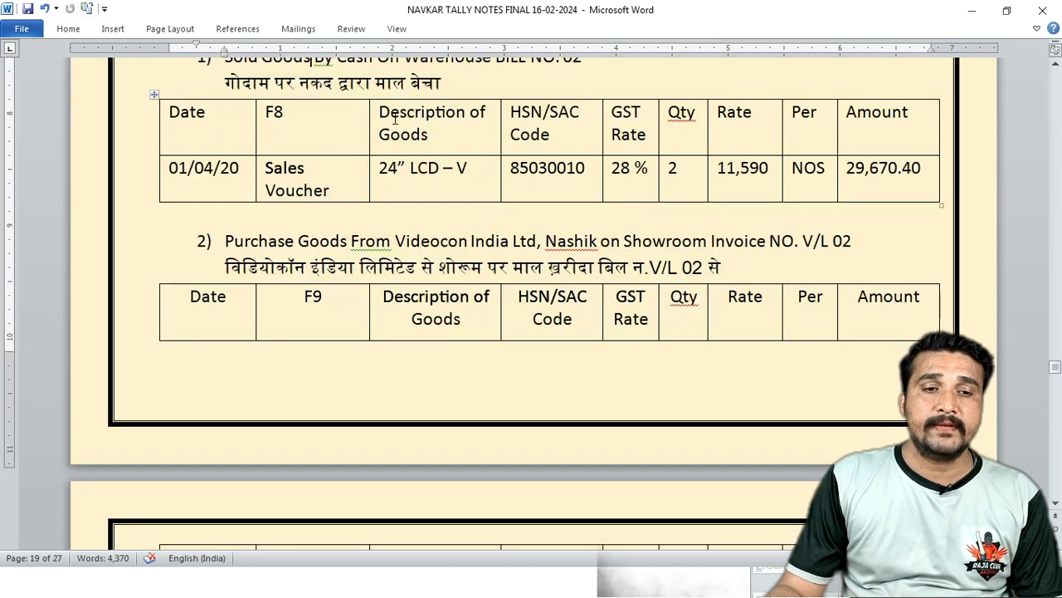
scroll(395, 119, "up", 1)
left_click_drag(217, 116, 591, 116)
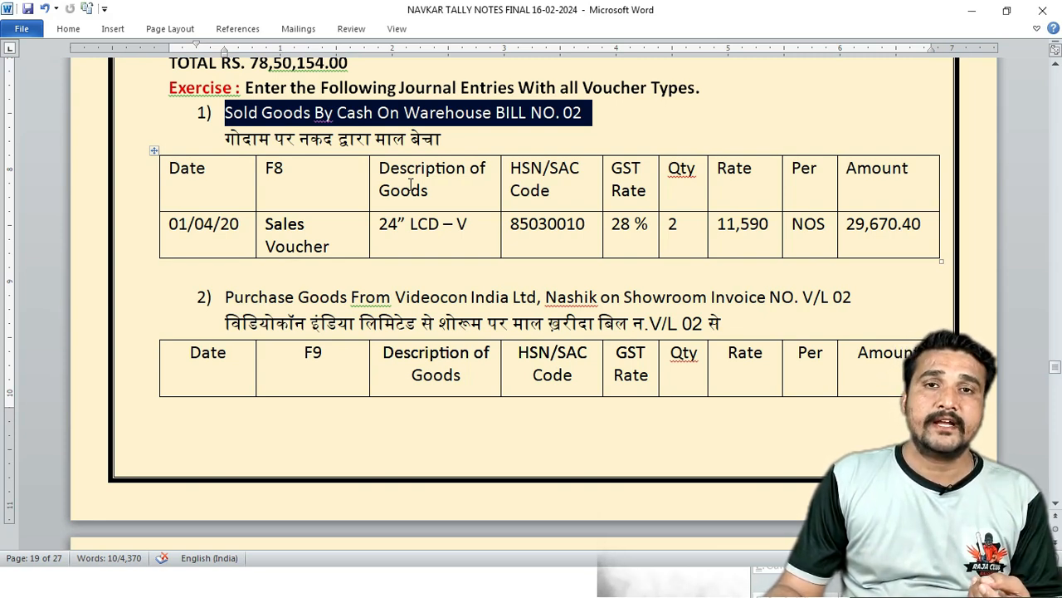
left_click(316, 115)
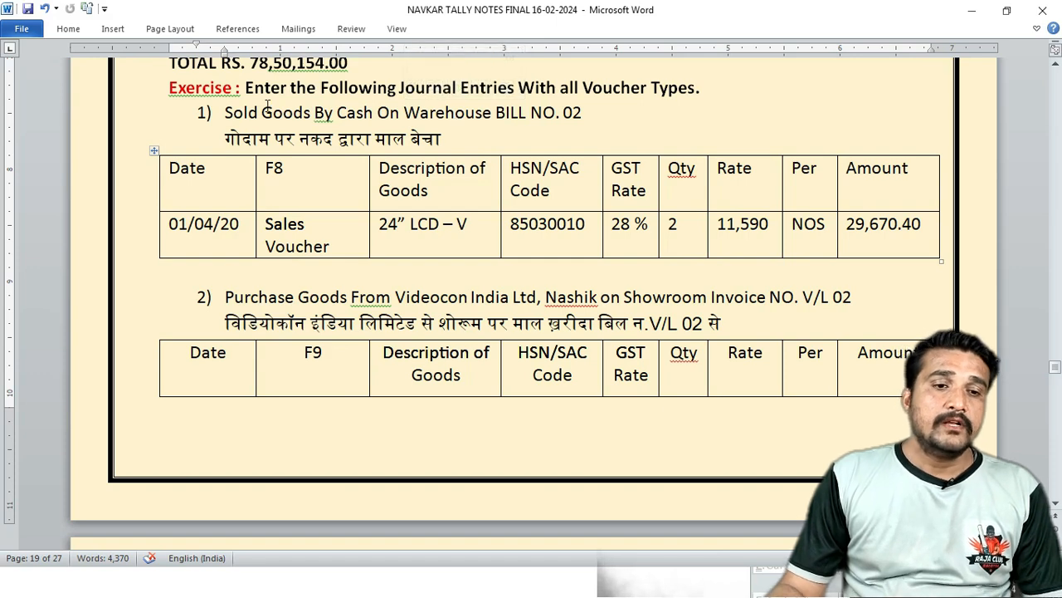
left_click(228, 118)
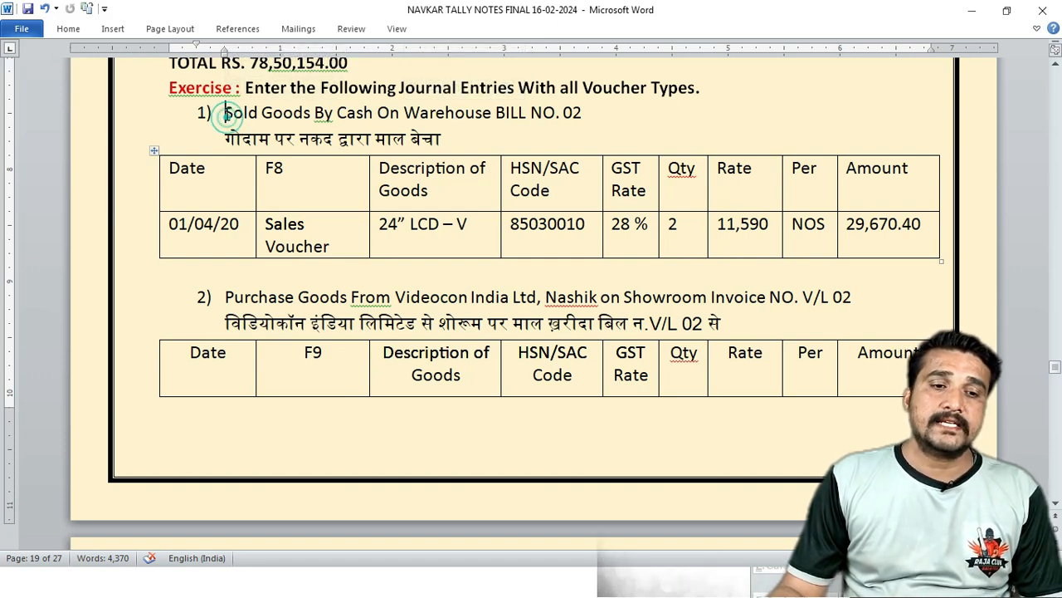
left_click(224, 134)
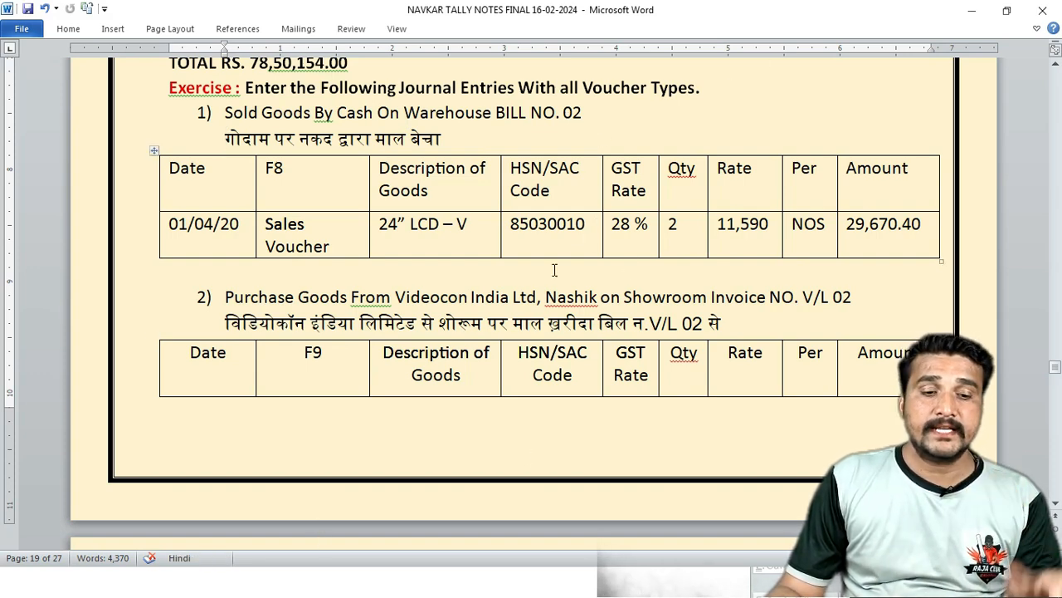
left_click(310, 579)
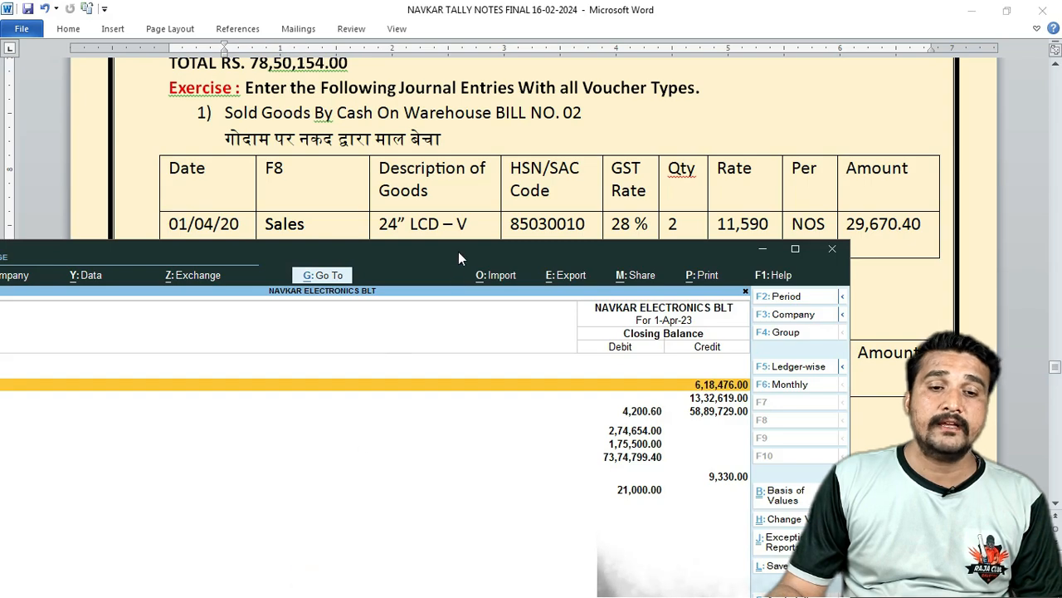
Leave the Trial Balance and begin Sales voucher No. 2 with reference 02 and Cash as party.
left_click_drag(458, 252, 586, 166)
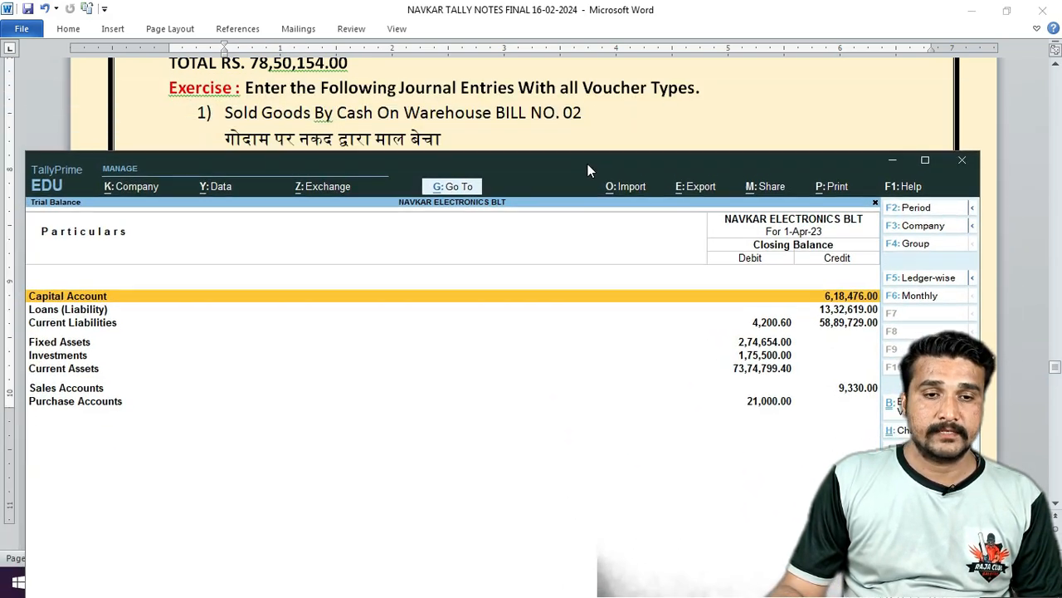
left_click(255, 382)
key("Escape")
key("Escape")
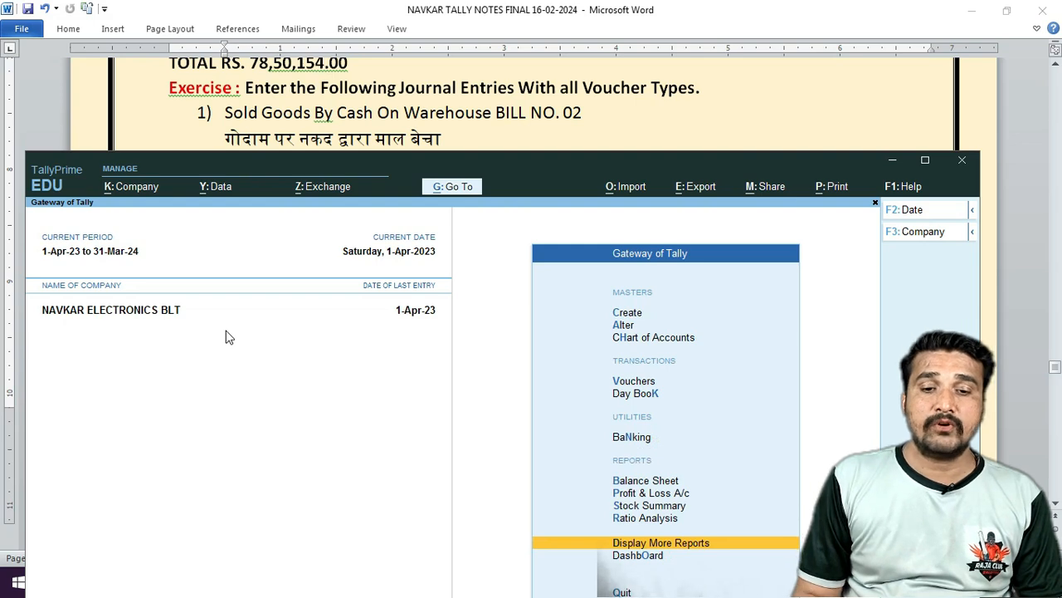
key("Up")
key("Up")
key("Up")
key("Up")
key("Up")
key("Up")
key("Up")
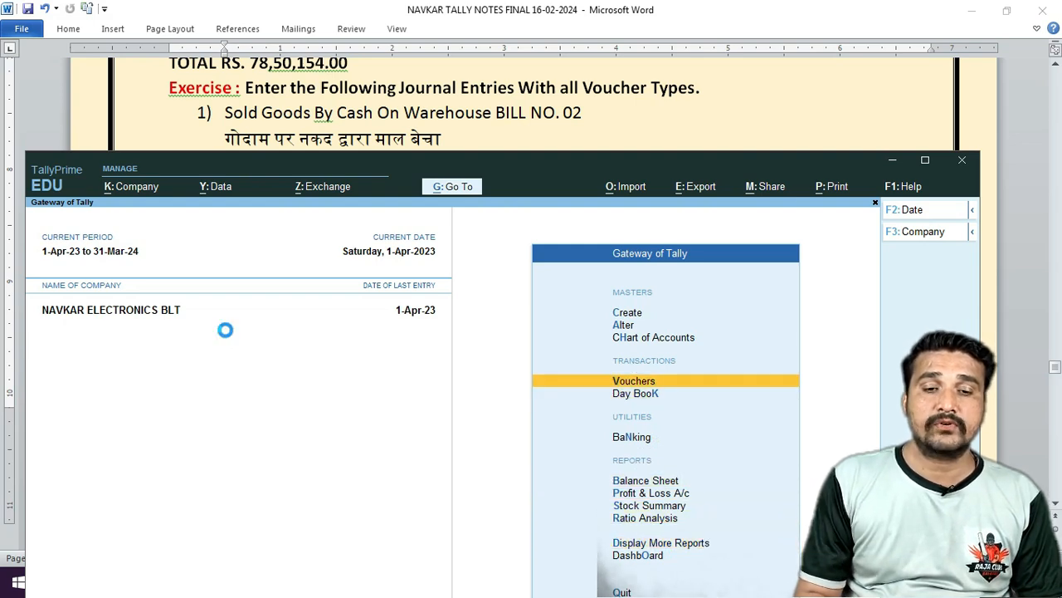
key("Return")
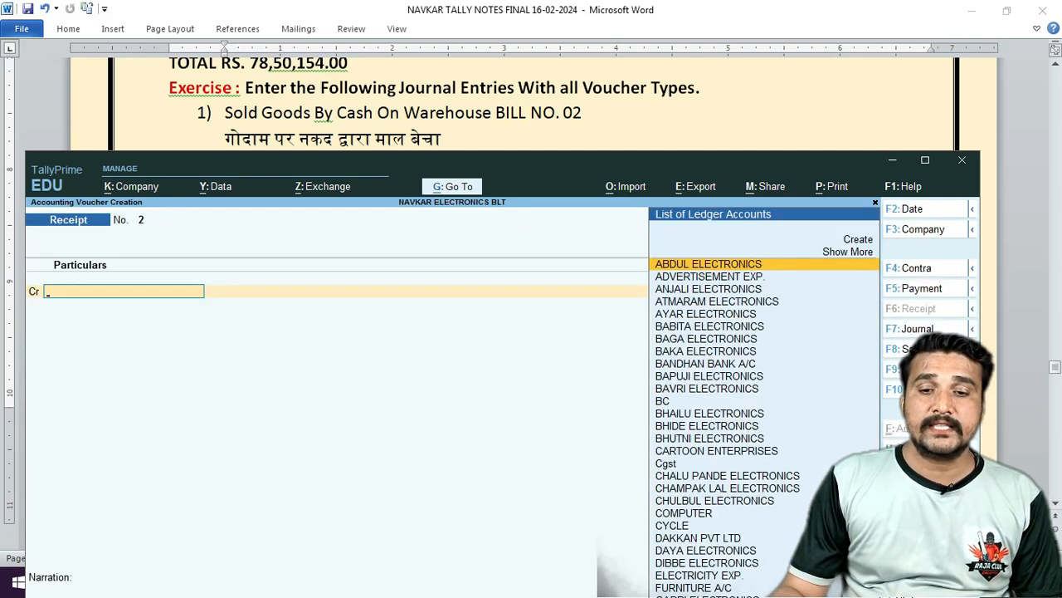
key("F8")
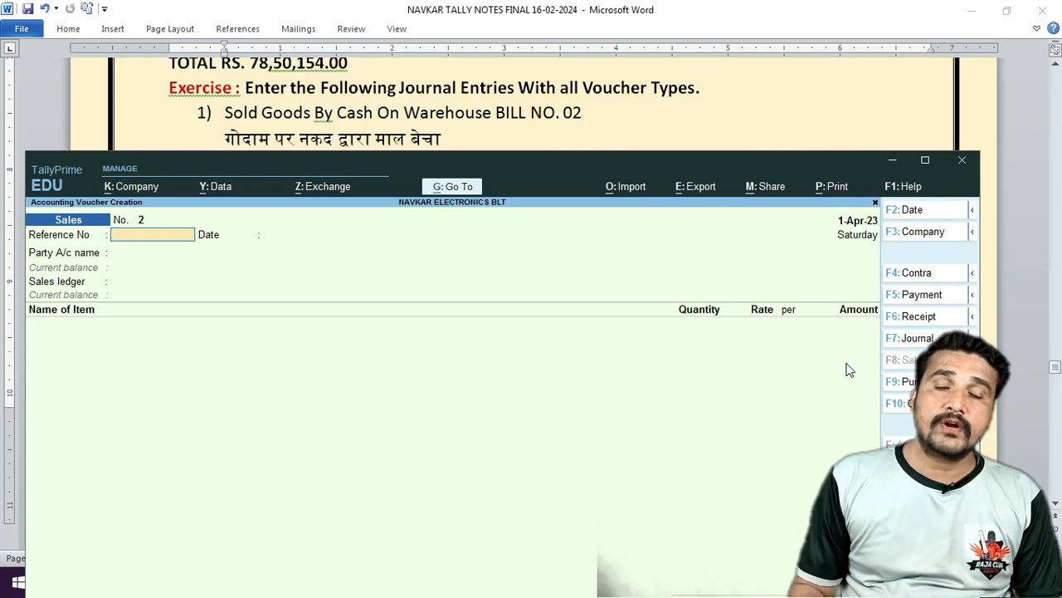
type("02")
key("Return")
key("Return")
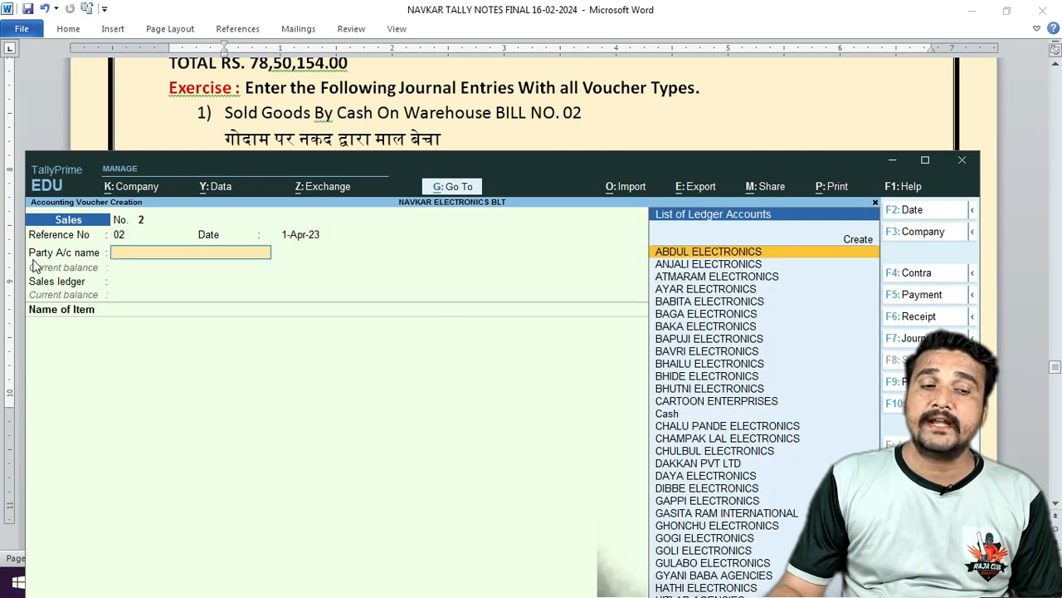
type("CAS")
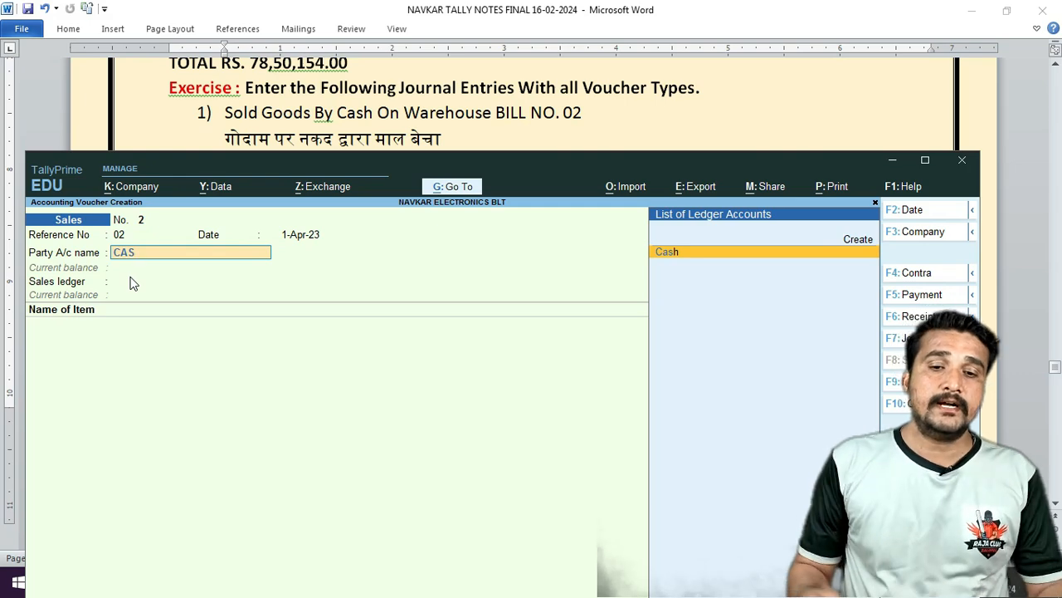
key("Return")
Enter the buyer's name in the dispatch details and create them as a new party.
key("Return")
key("Return")
key("Return")
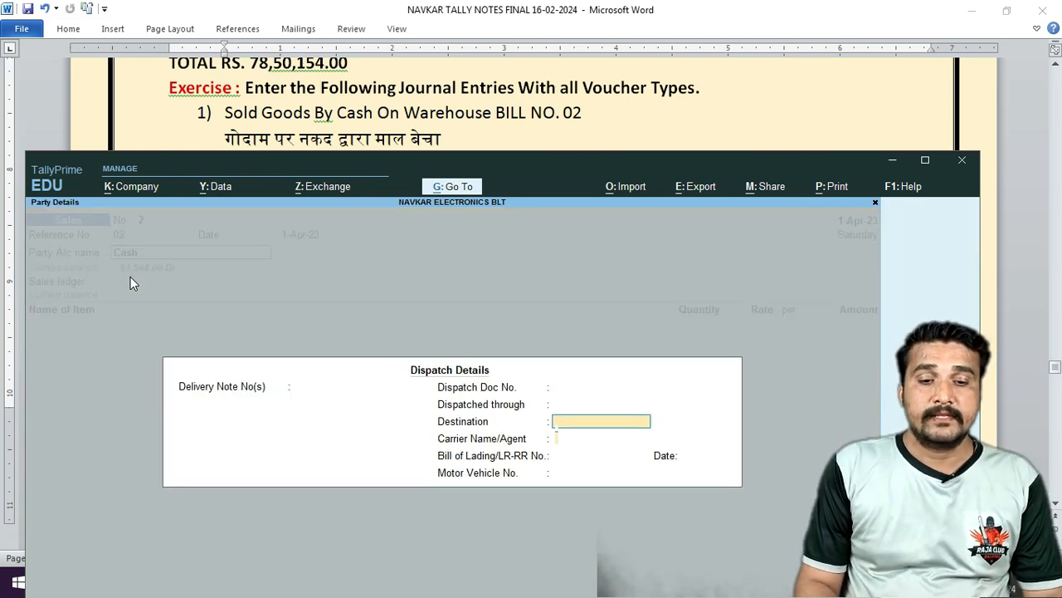
key("Return")
key("Return")
key("Return")
key("Return")
key("Return")
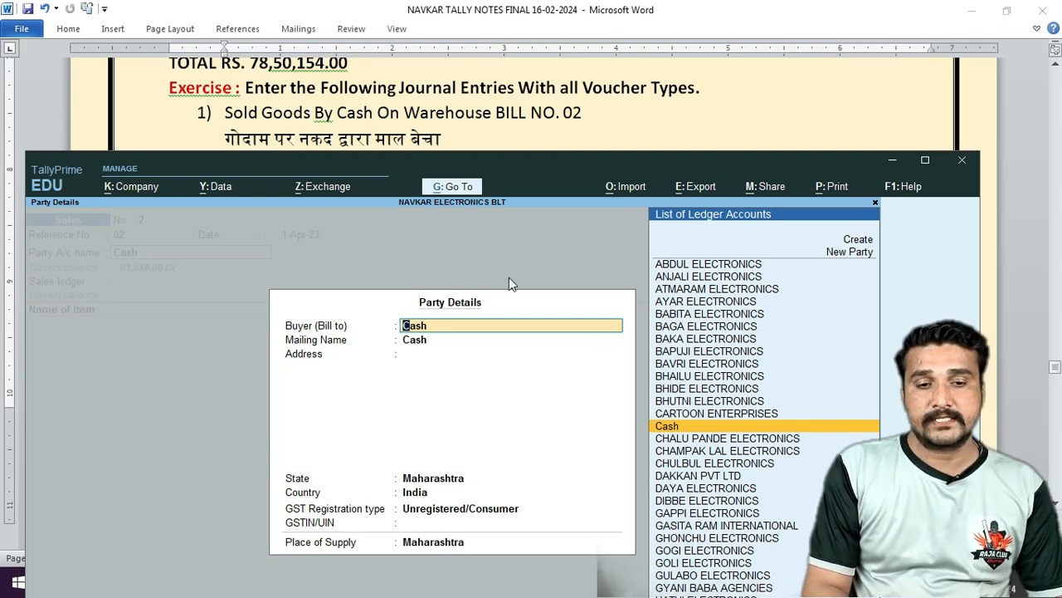
type("PUSHAB")
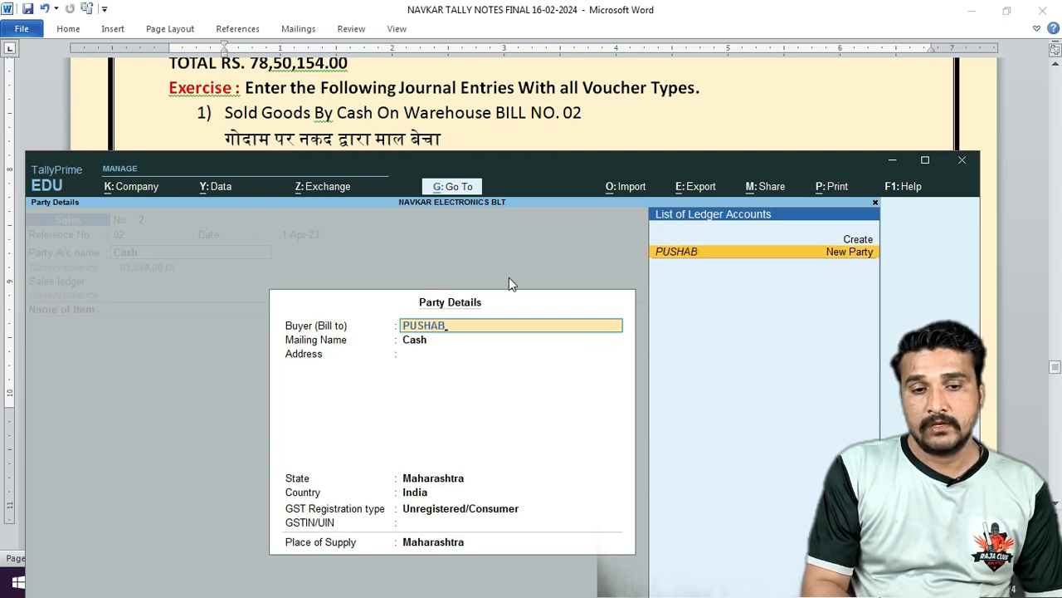
key("BackSpace")
type("BHAU")
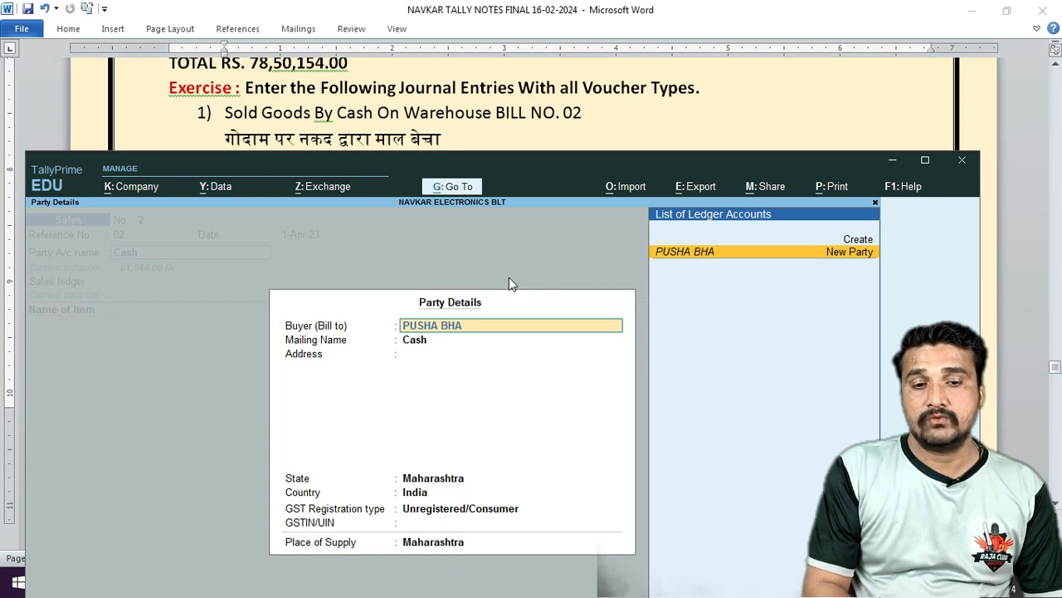
key("BackSpace")
key("BackSpace")
key("BackSpace")
key("BackSpace")
key("BackSpace")
key("BackSpace")
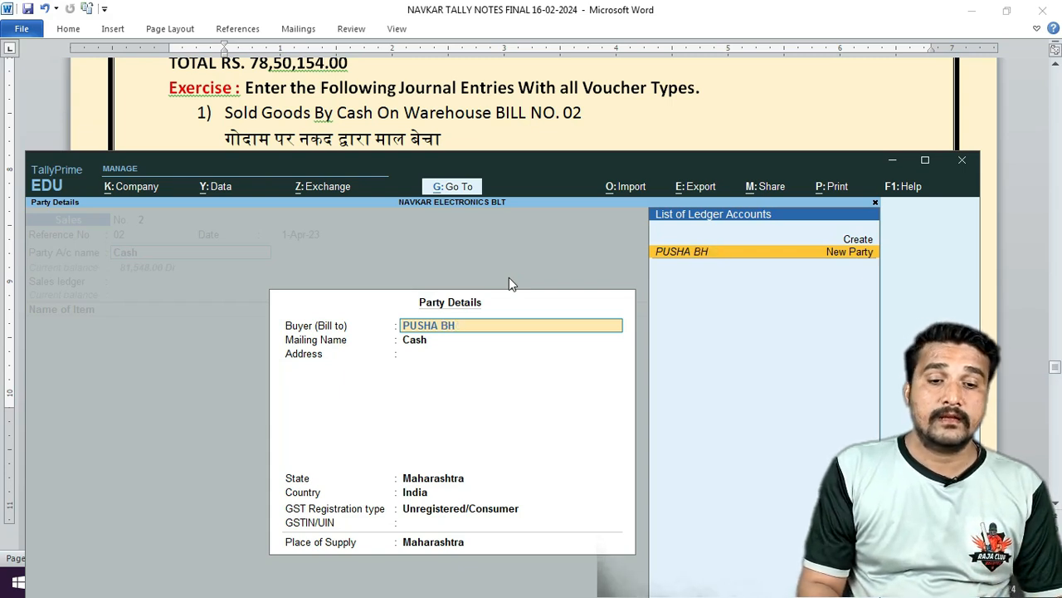
type("PA BHAU")
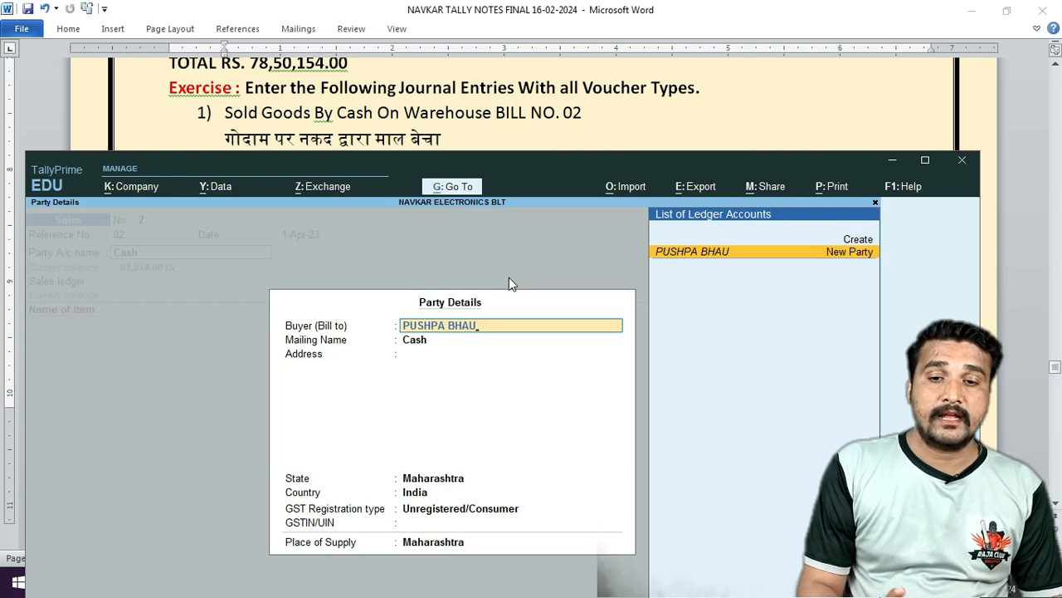
key("Return")
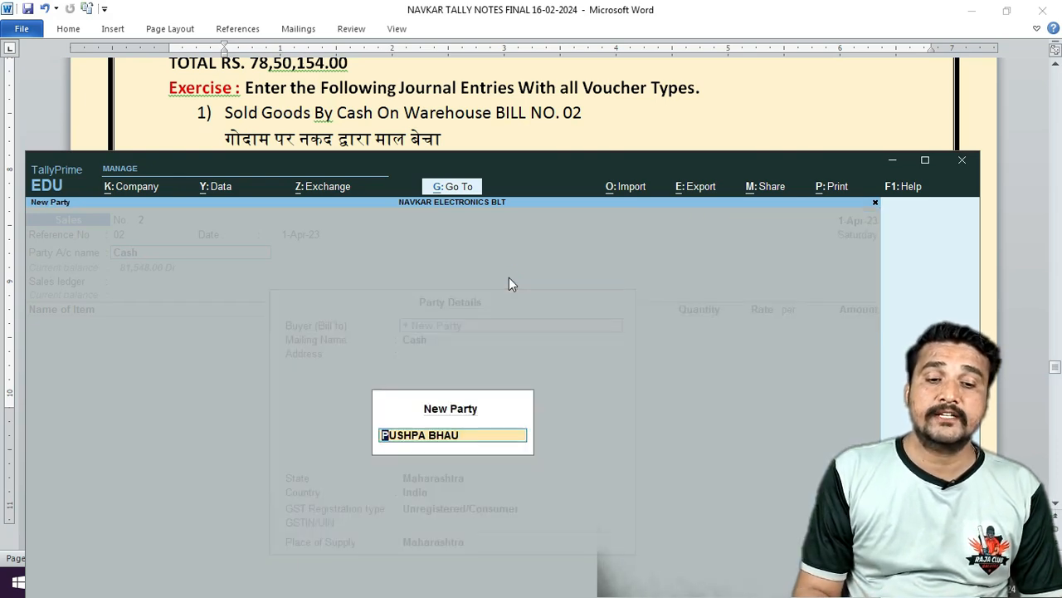
key("Return")
key("Return")
key("Return")
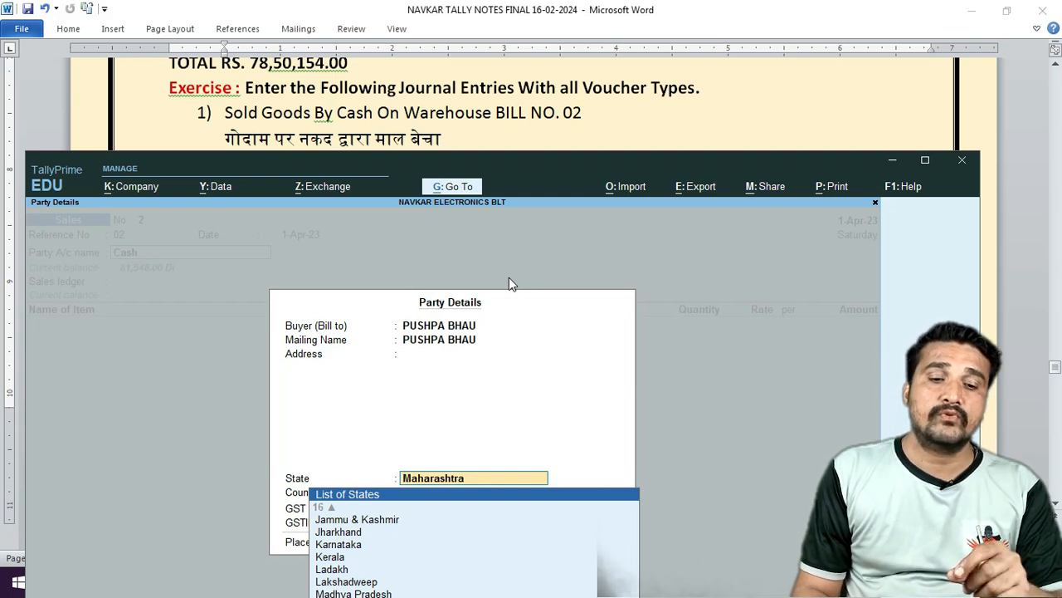
Set state Maharashtra, GST registration Unknown, no GSTIN, and Sales A/c as sales ledger.
key("Return")
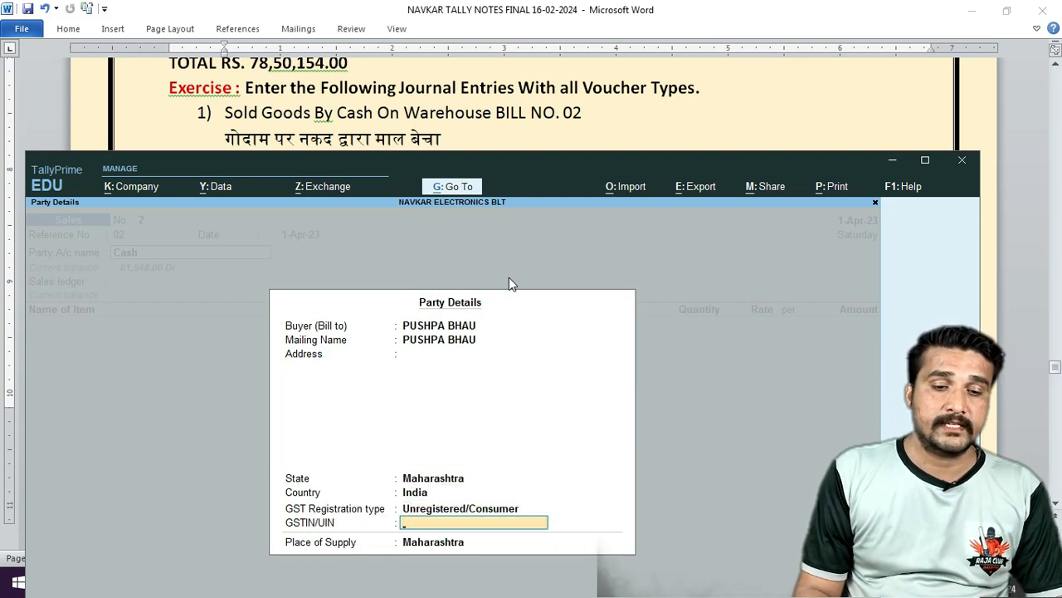
key("BackSpace")
key("Up")
key("Up")
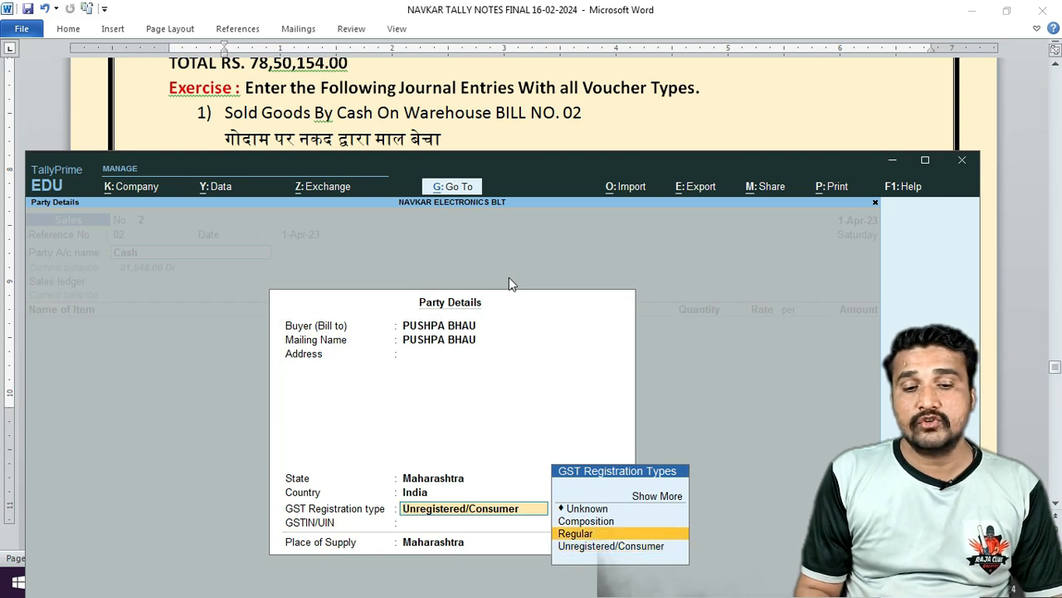
key("Down")
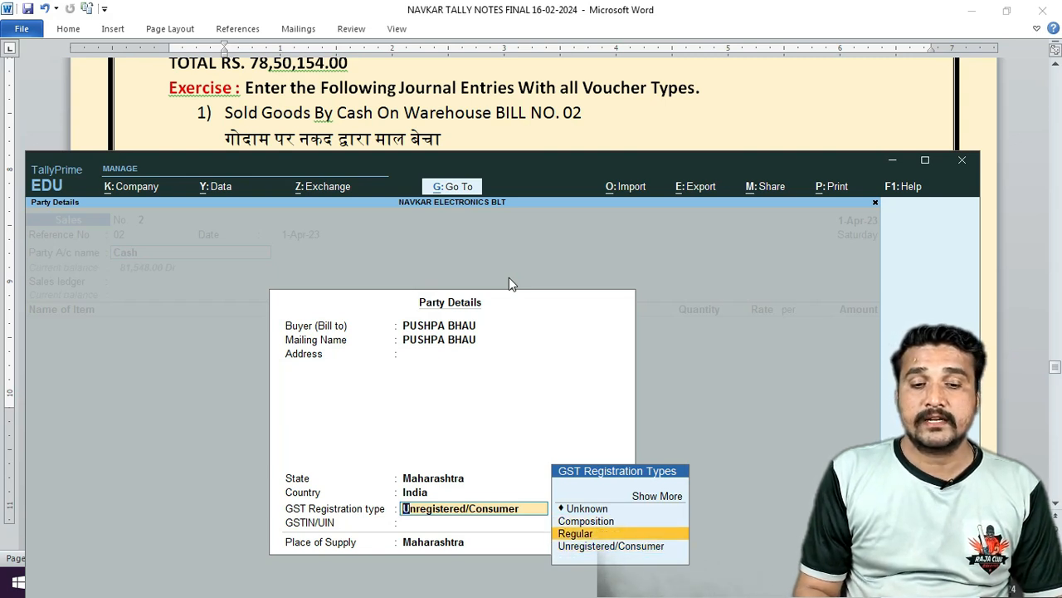
key("Up")
key("Up")
key("Return")
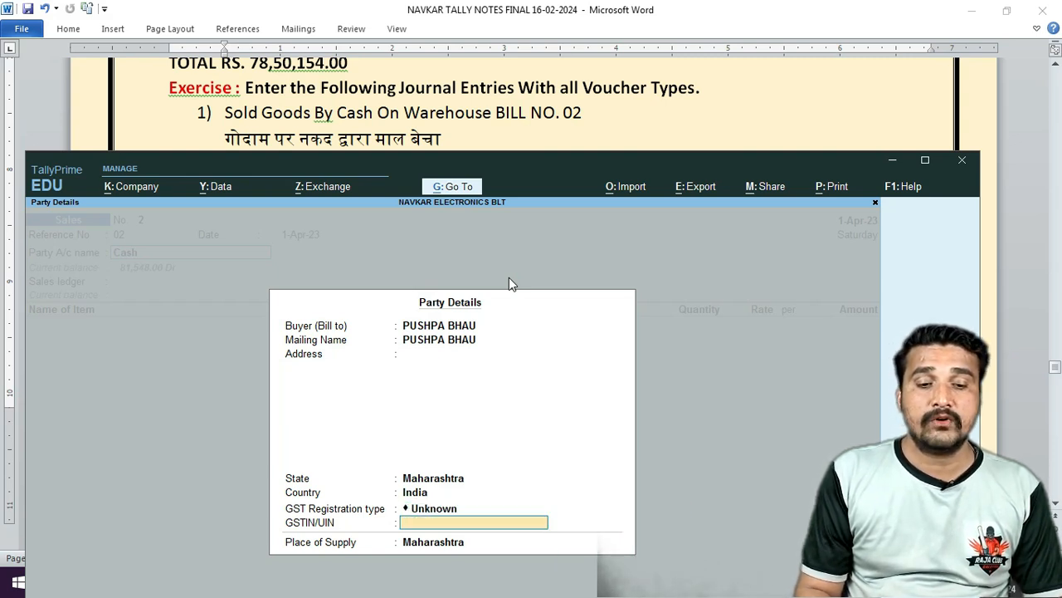
key("Return")
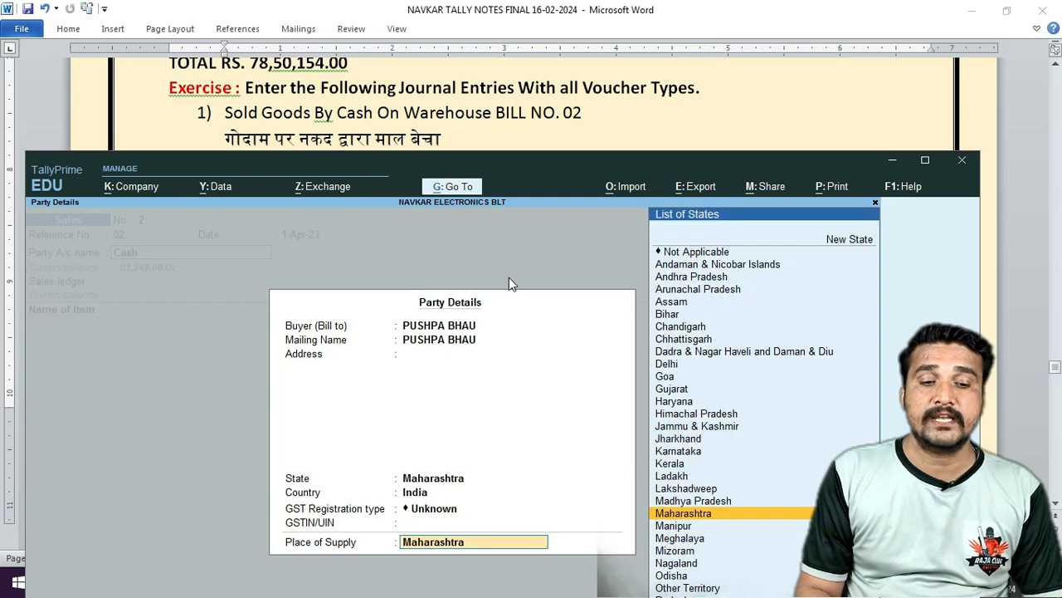
key("Return")
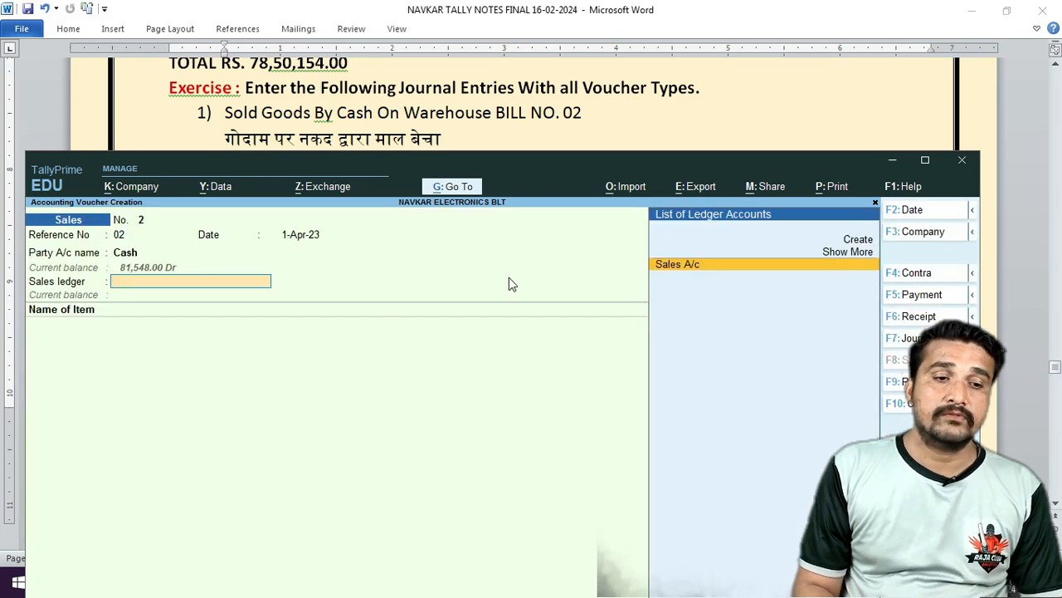
key("Return")
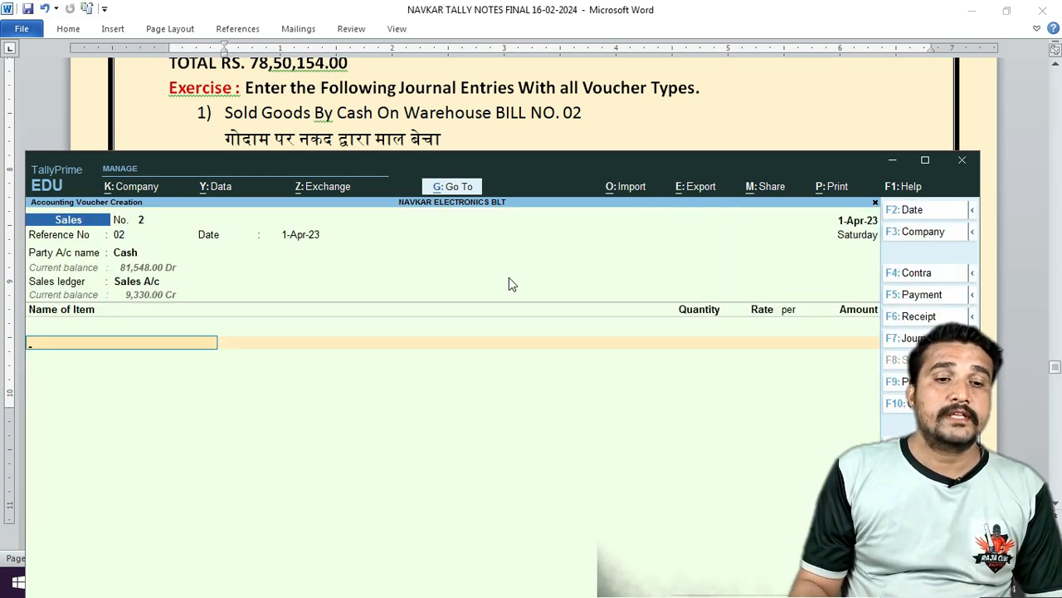
Check the exercise notes for the 24" LCD-V sale details, then return to the sales voucher.
left_click_drag(545, 175, 562, 268)
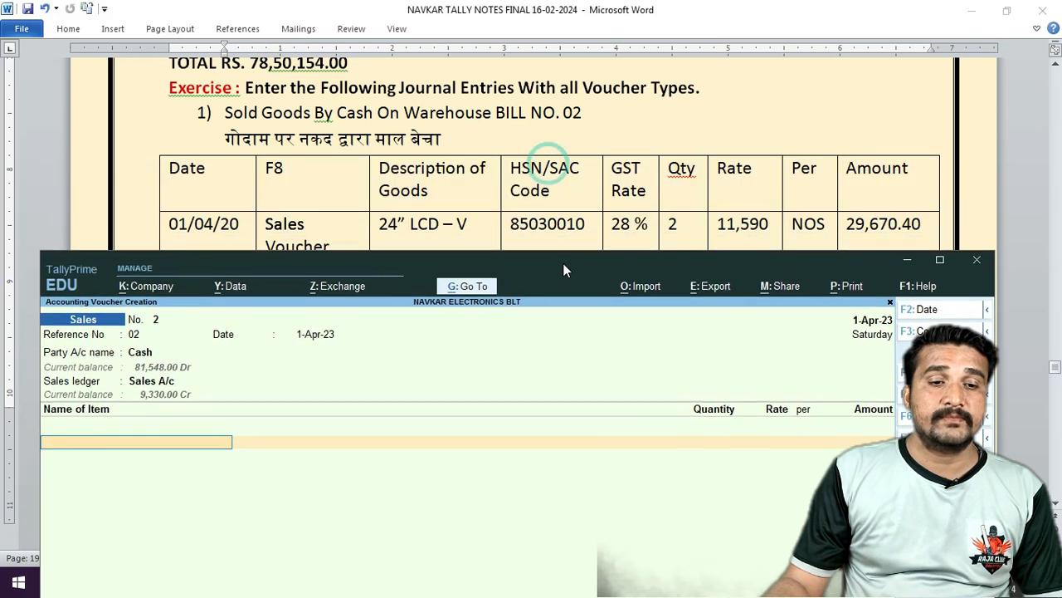
left_click(527, 148)
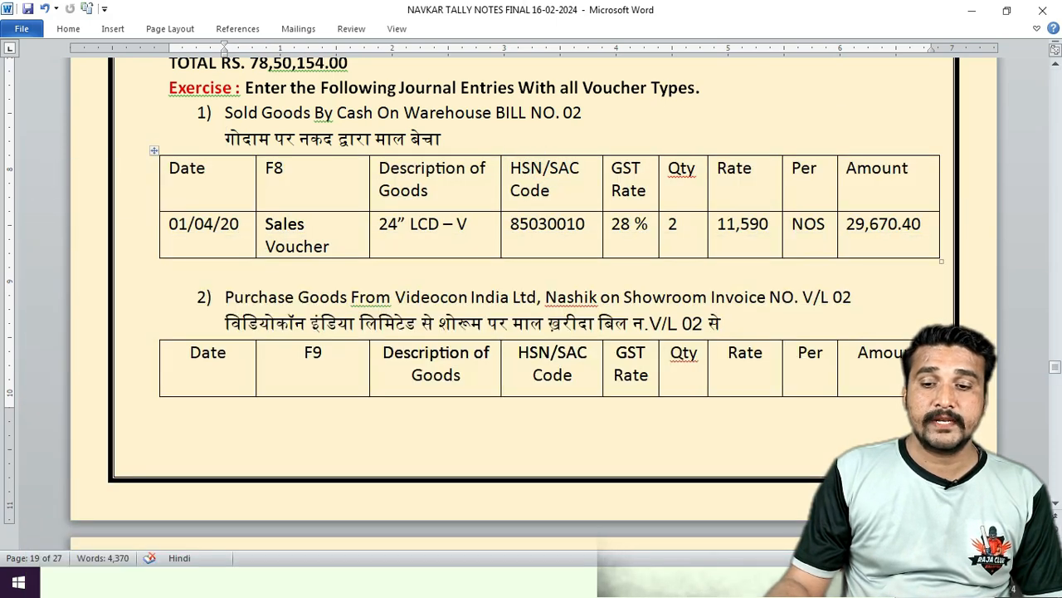
left_click(1056, 503)
left_click(1056, 503)
left_click(1056, 503)
scroll(1056, 503, "down", 2)
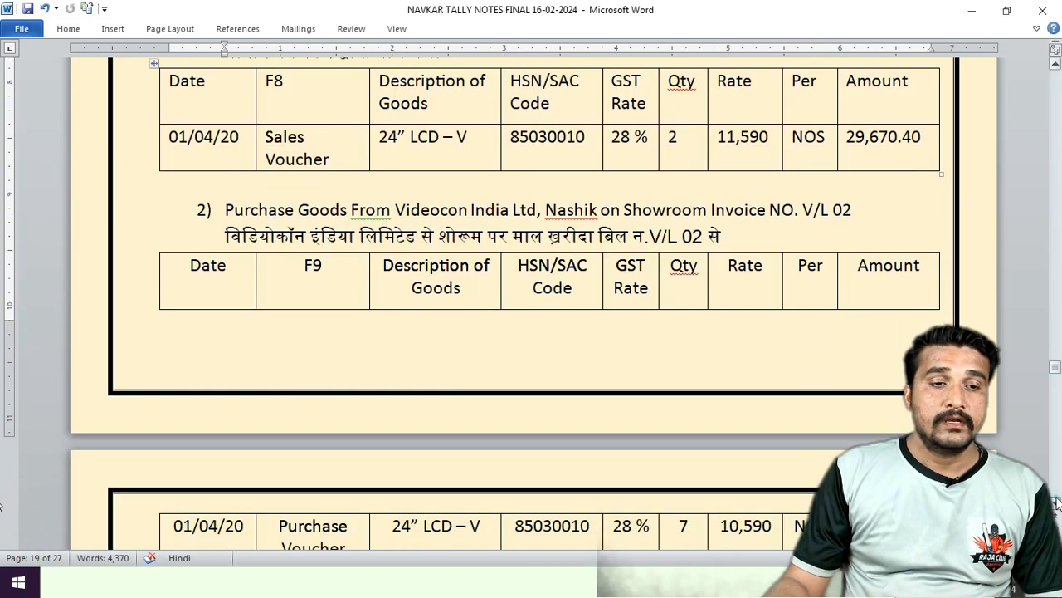
left_click(178, 591)
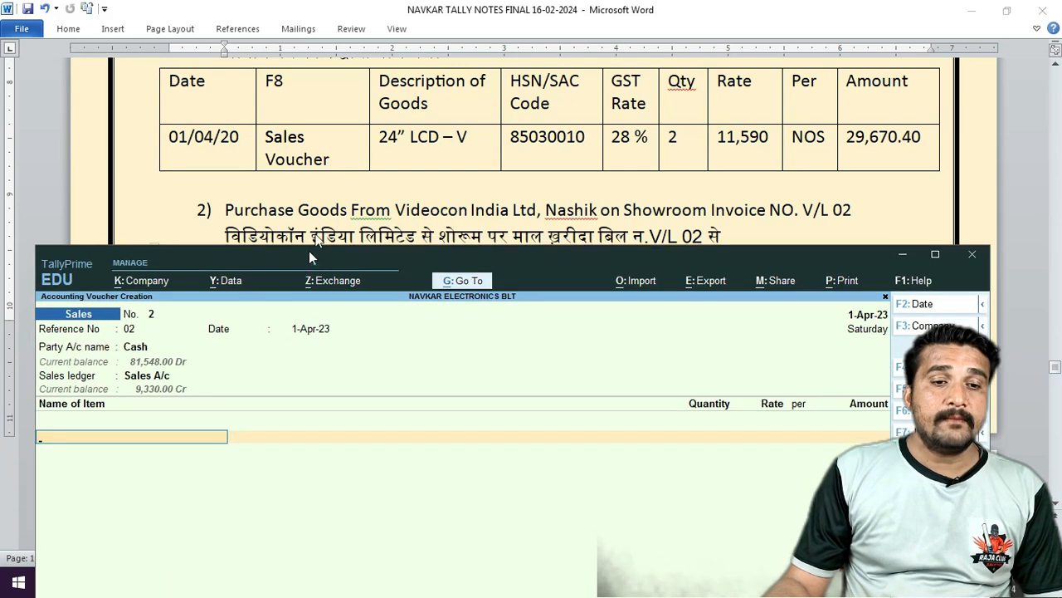
left_click_drag(309, 250, 313, 178)
Select 24" LCD-V as the sold item, taken from the Warehouse godown.
type("24")
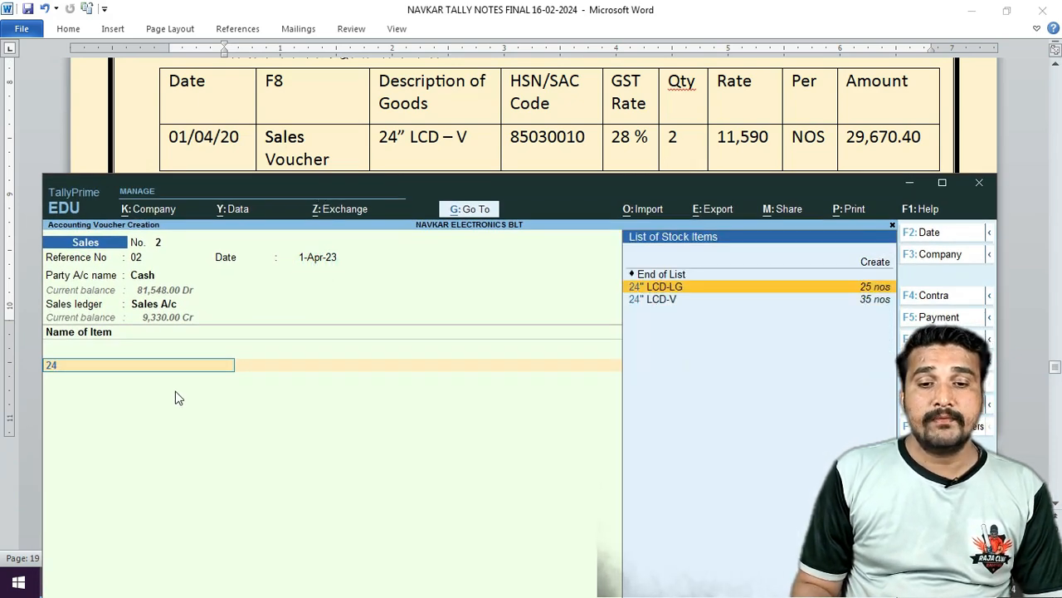
key("Down")
key("Return")
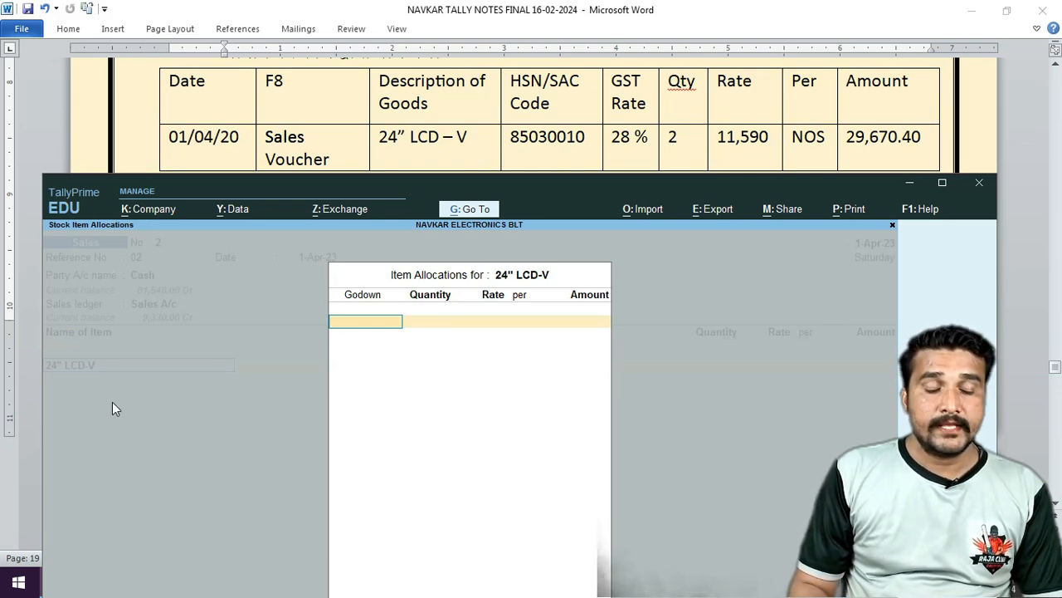
type("W")
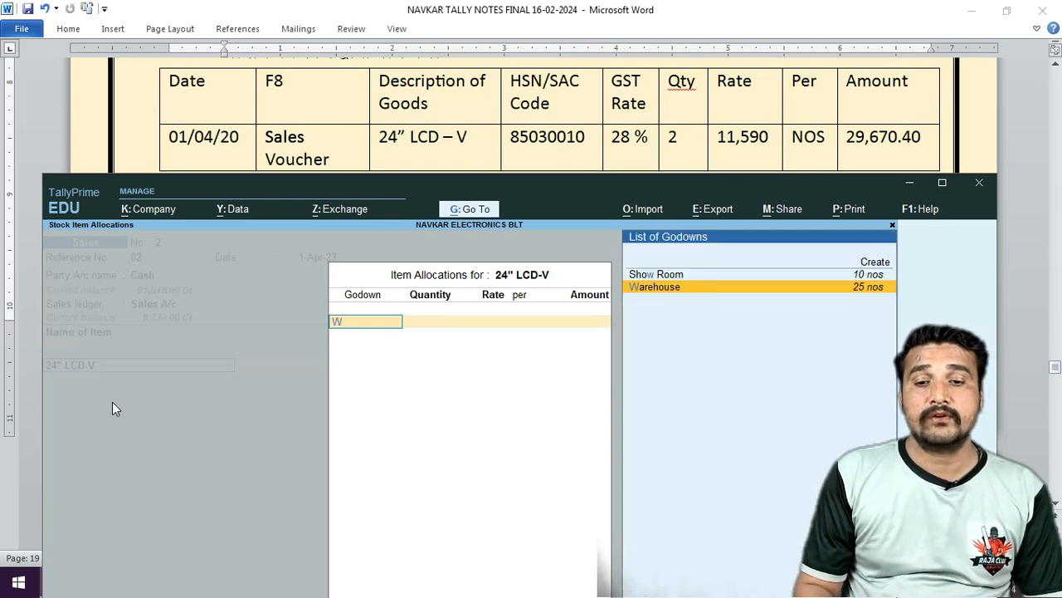
key("Return")
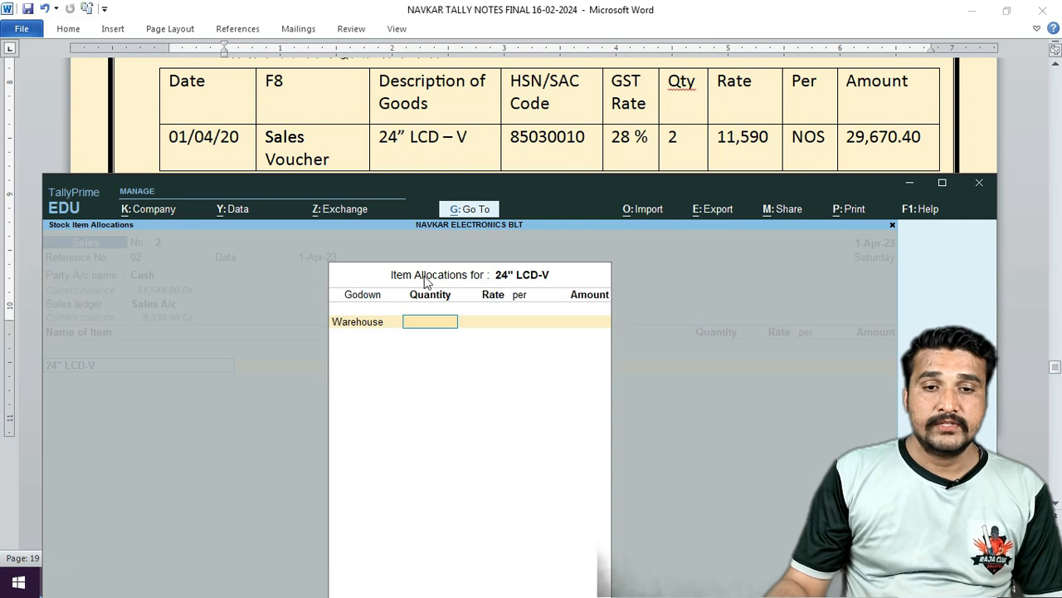
Enter quantity 2 at rate 11,590 for a 23,180.00 item amount.
left_click(644, 113)
scroll(644, 116, "up", 2)
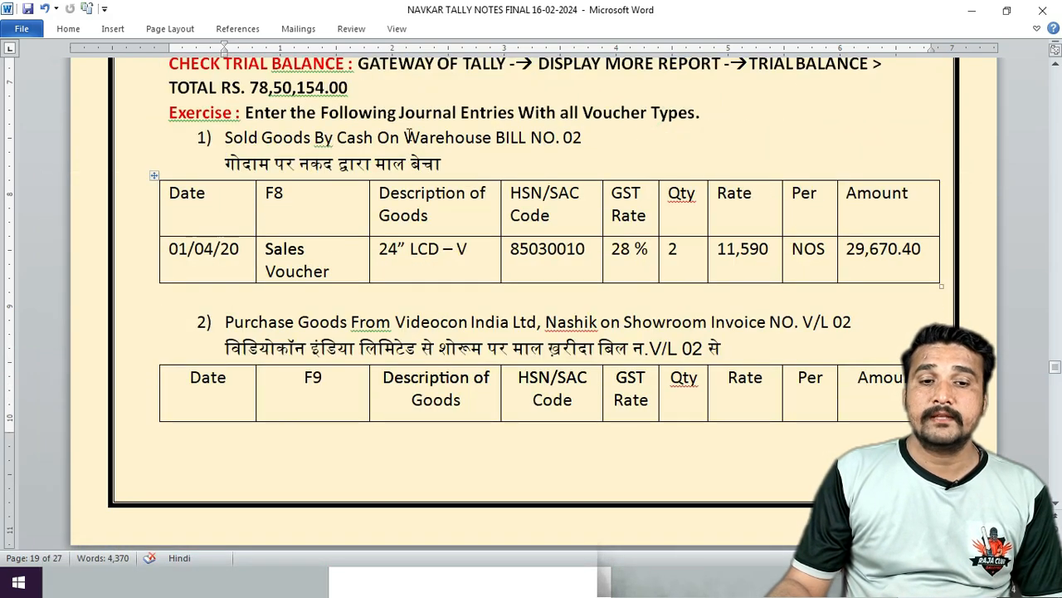
left_click_drag(409, 137, 496, 137)
scroll(512, 221, "down", 3)
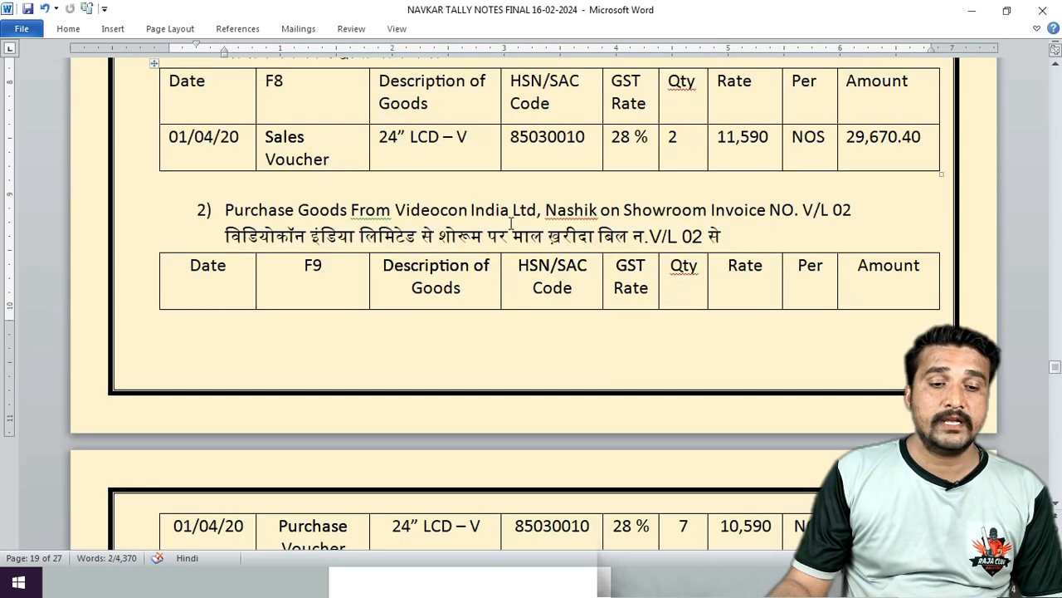
left_click(399, 575)
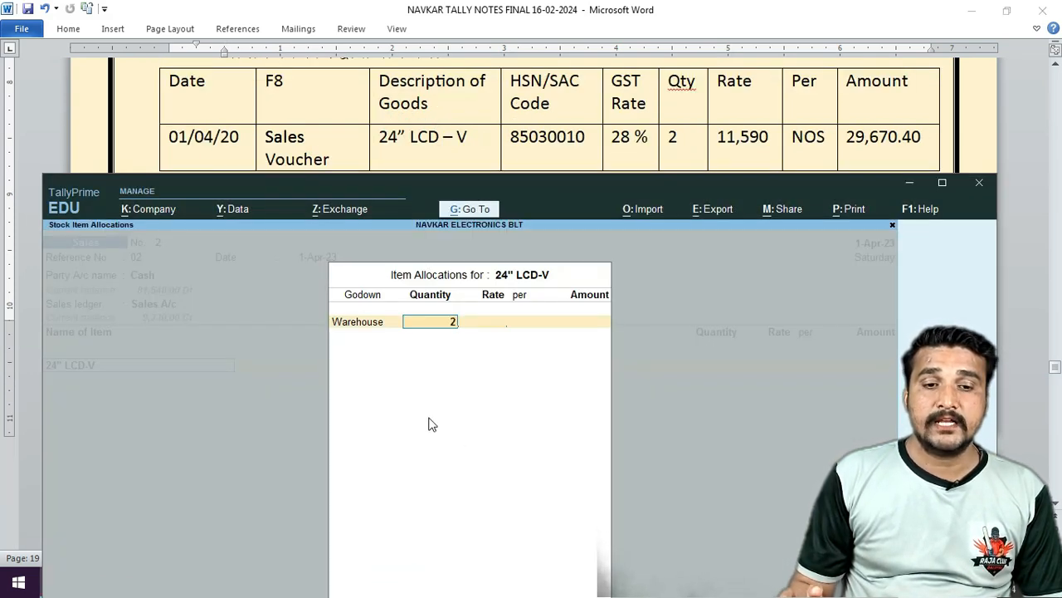
key("Return")
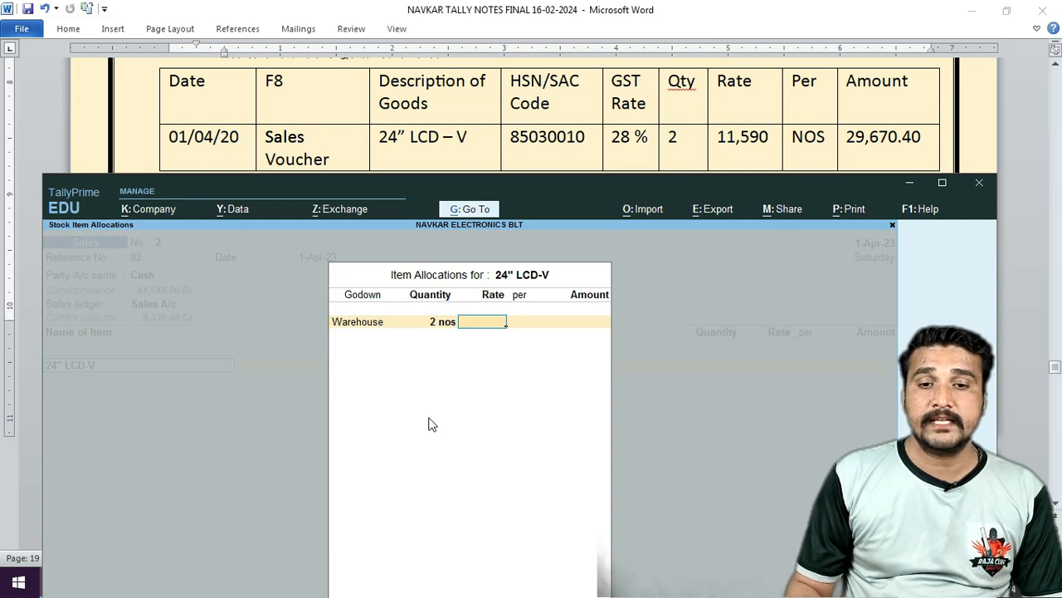
type("11,590")
key("Return")
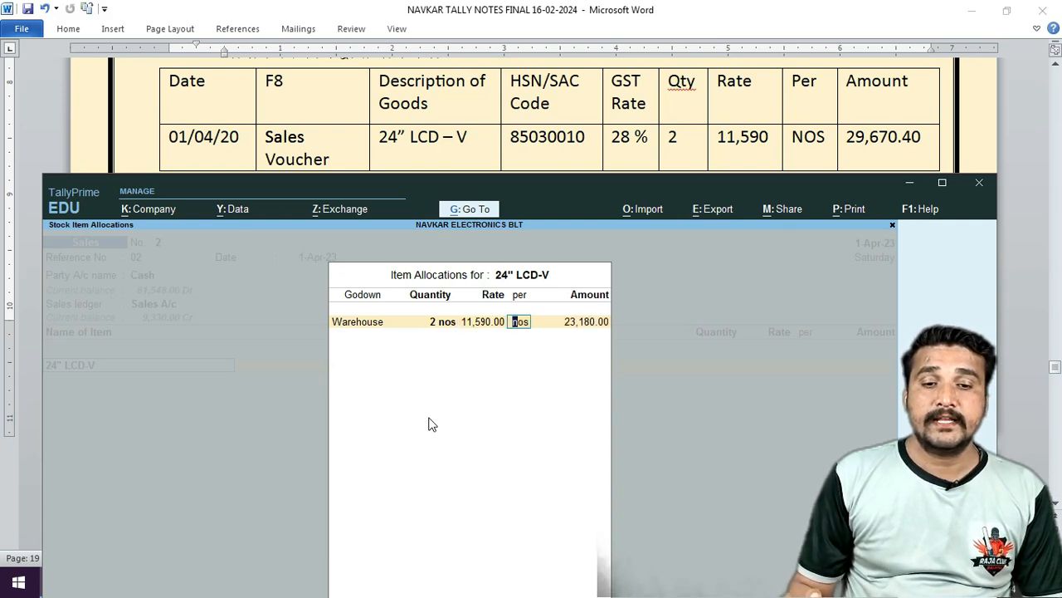
key("Return")
key("Return")
key("Return")
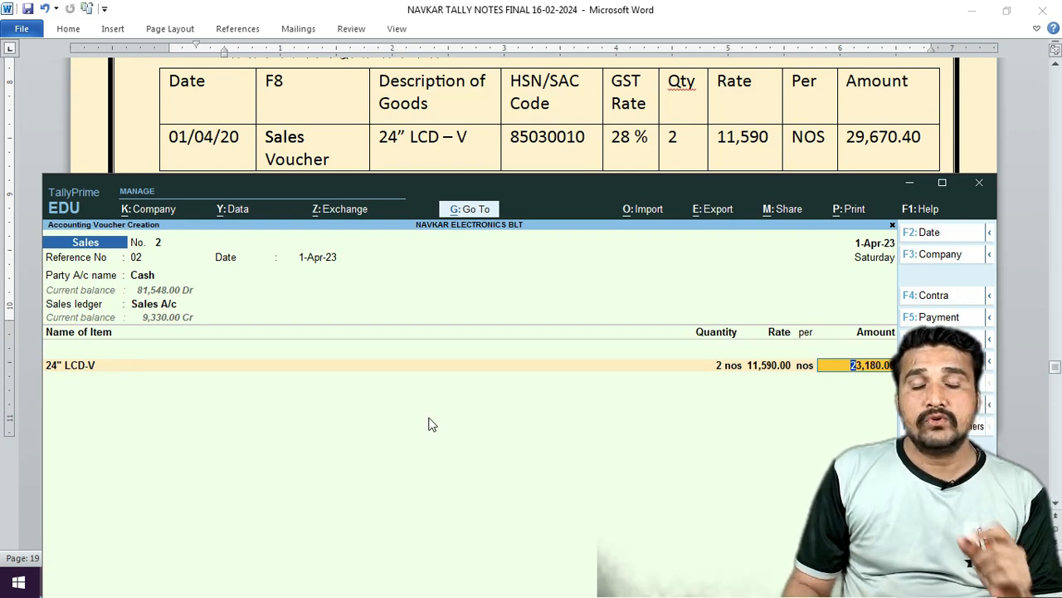
key("Return")
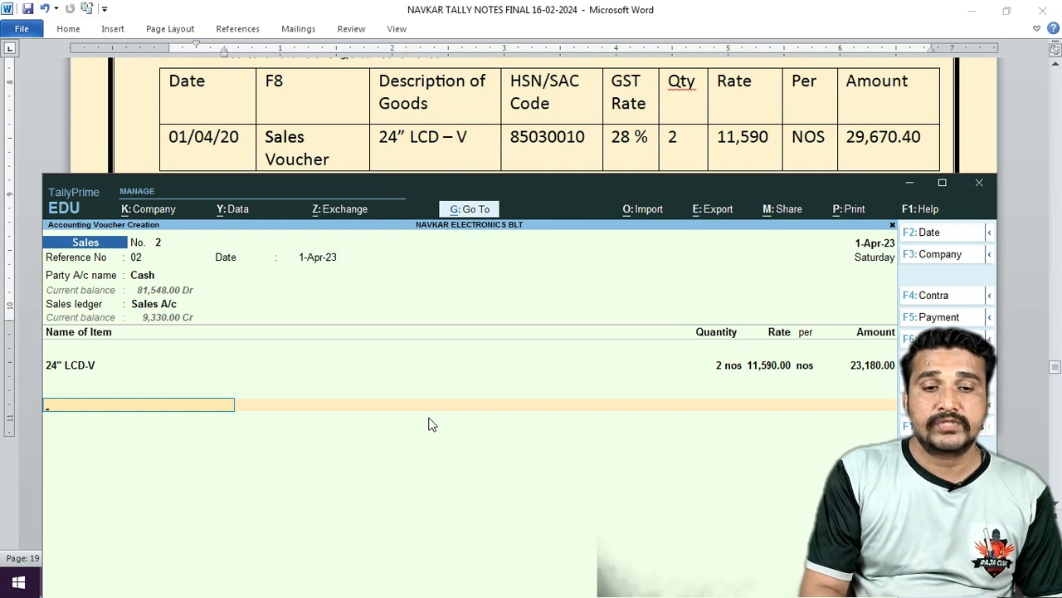
Start a Cgst ledger line, then step back up to the item line.
type("cgs")
key("Return")
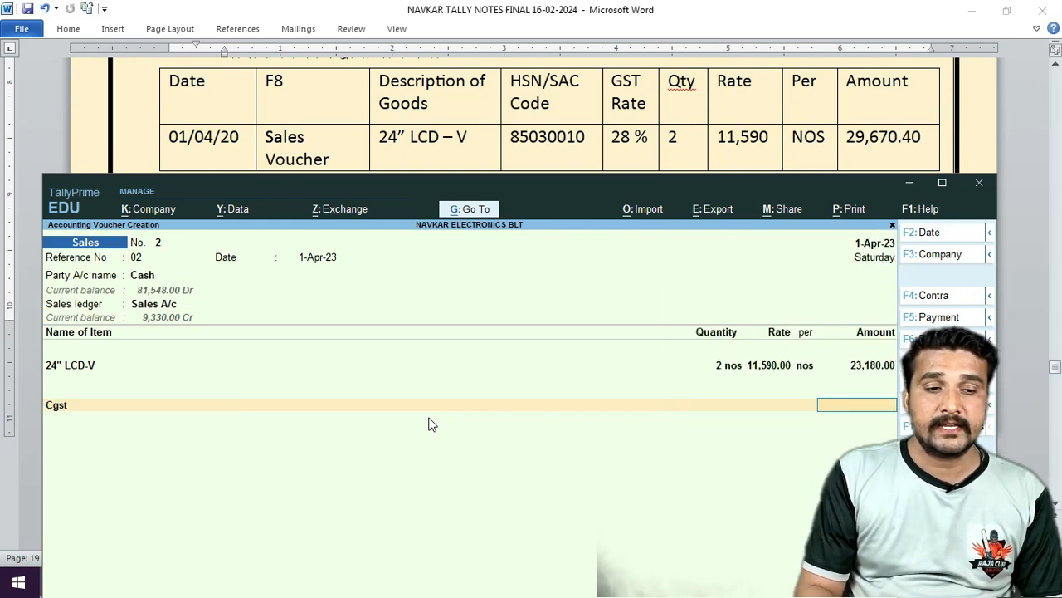
key("BackSpace")
key("BackSpace")
key("BackSpace")
key("BackSpace")
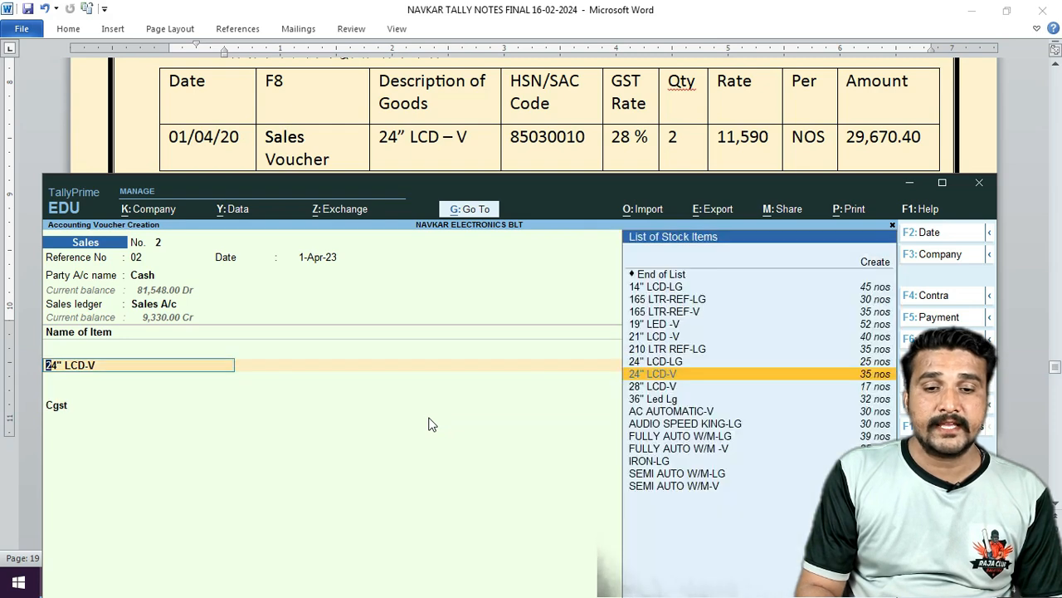
key("Return")
Review the 24" LCD-V item details, accepting 10 nos in Show Room and 25 in Warehouse.
key("ctrl")
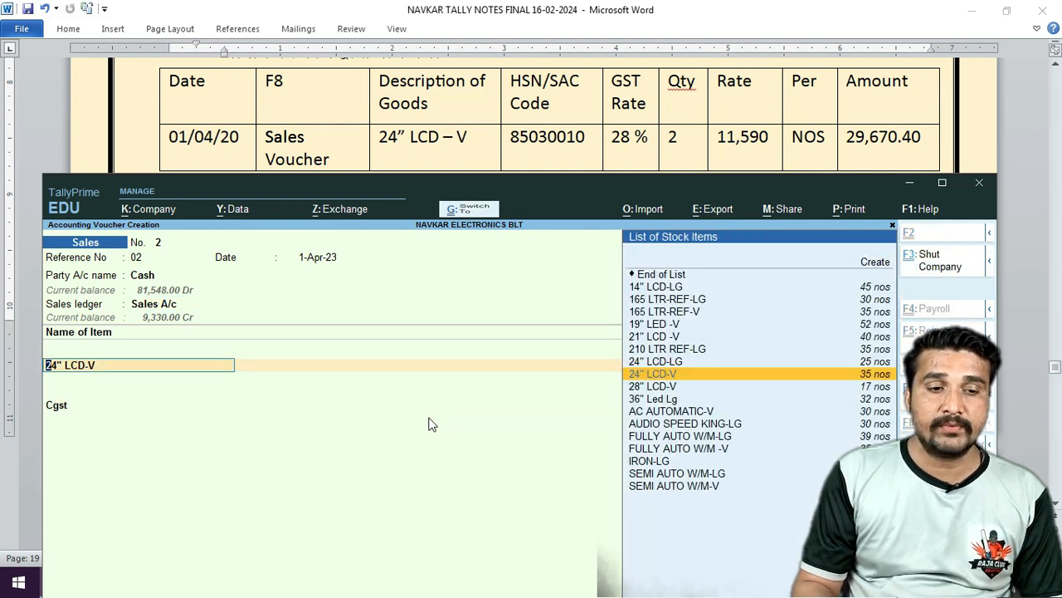
key("ctrl+Return")
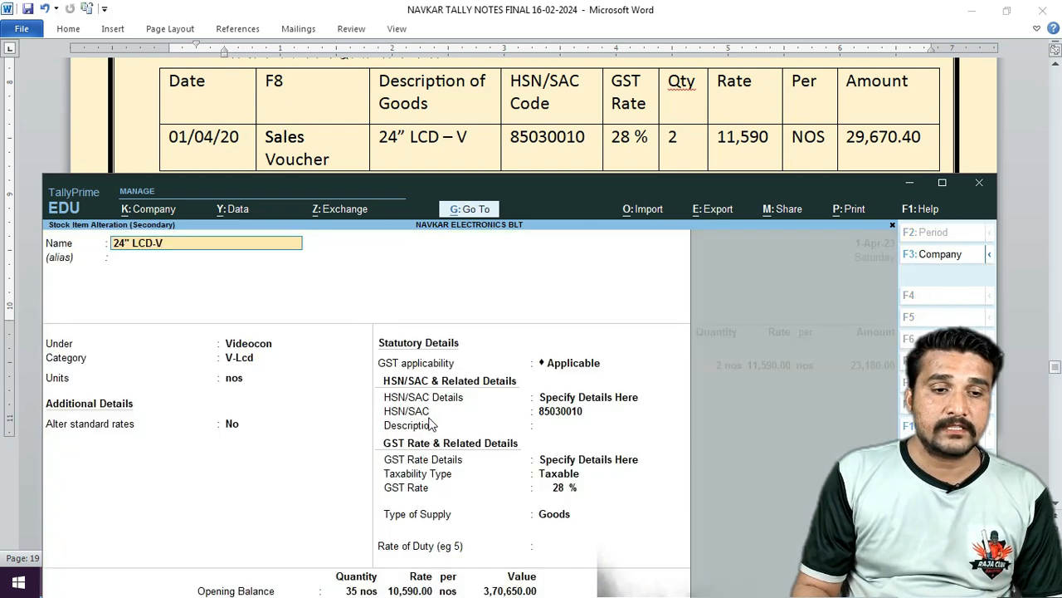
key("Return")
key("Return")
key("Return")
key("Return")
key("Return")
key("Return")
key("Return")
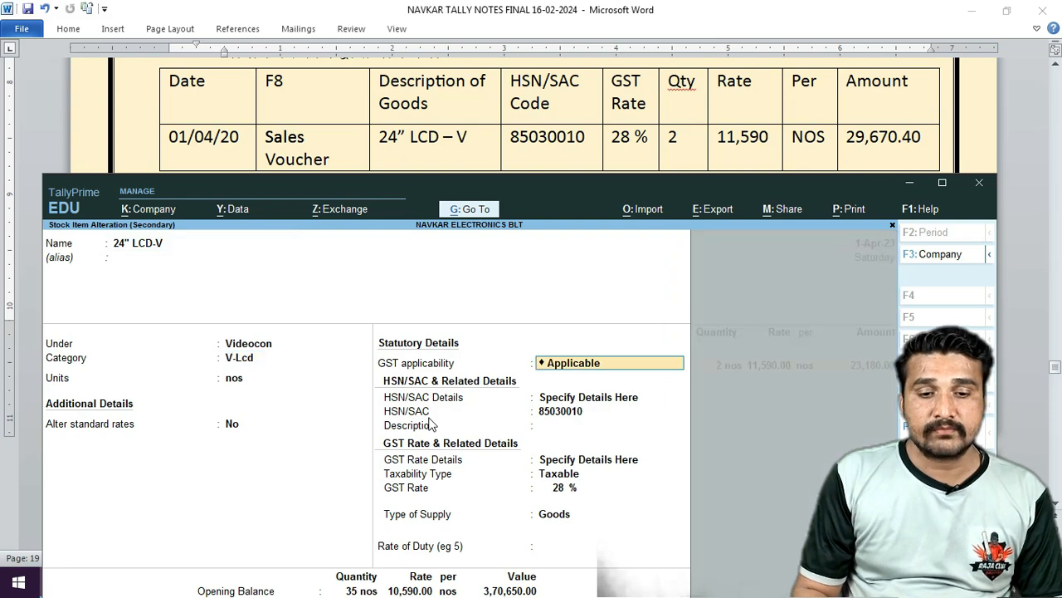
key("Return")
key("Return")
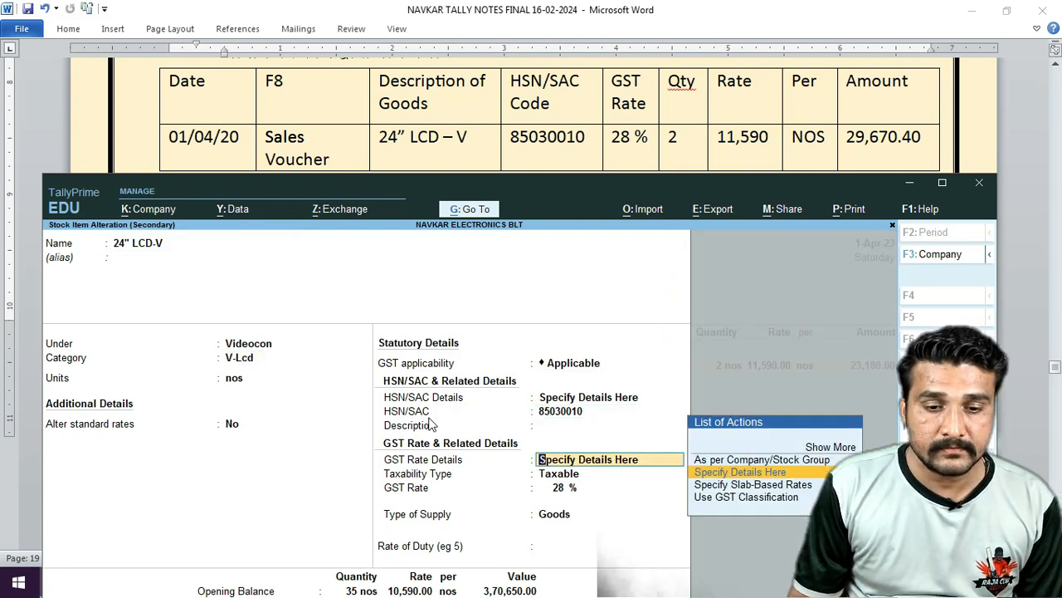
key("Return")
key("Return")
key("Return")
key("Return")
key("Return")
key("Return")
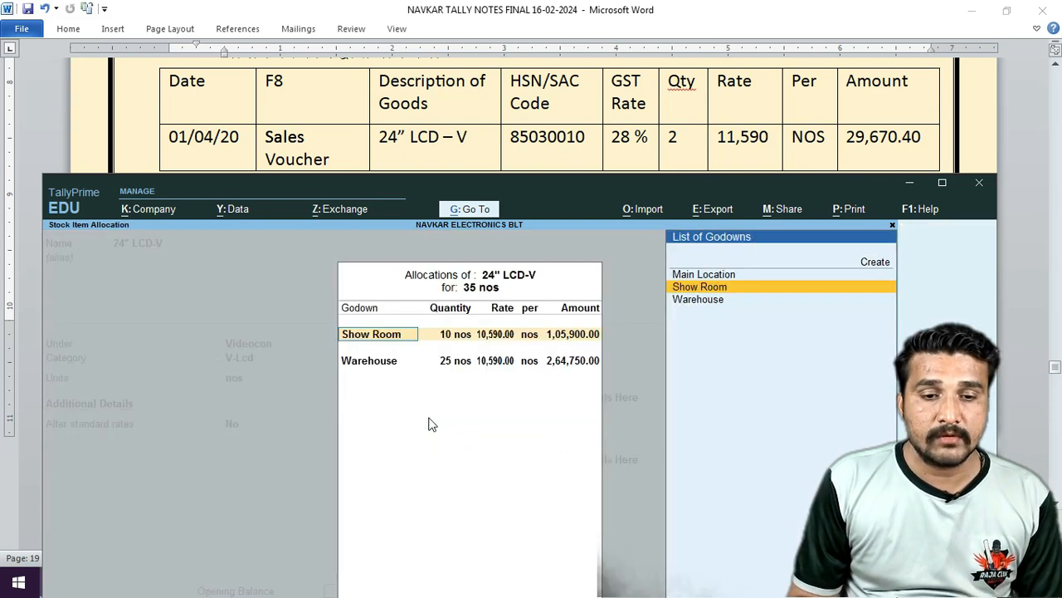
key("Return")
key("Return")
key("Return")
key("Return")
key("Return")
key("Return")
key("Return")
key("Return")
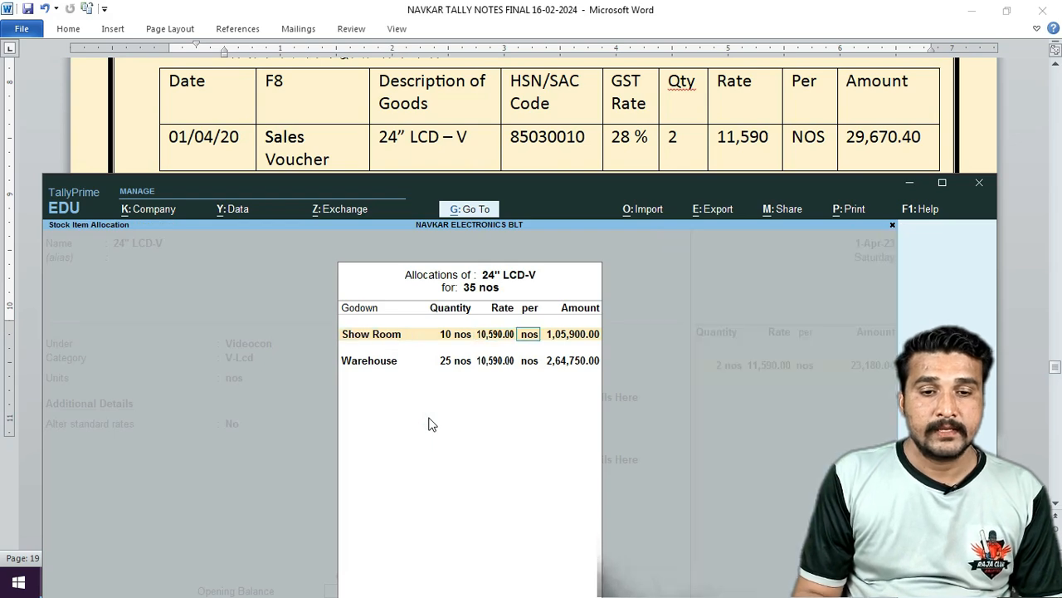
key("Return")
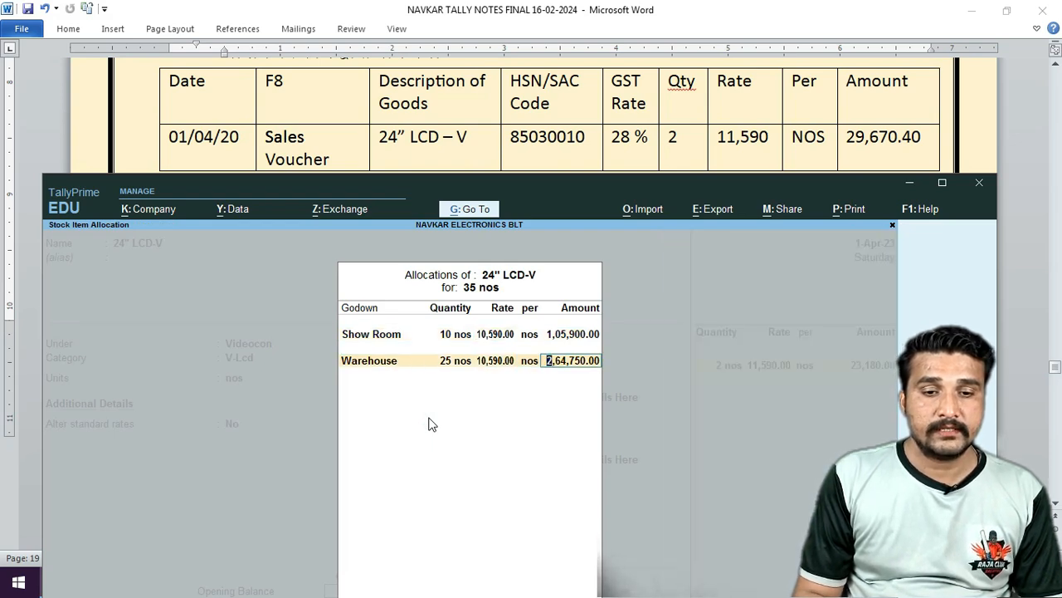
key("Return")
key("Return")
key("Return")
key("Return")
key("Return")
key("Return")
key("Return")
key("Return")
key("Return")
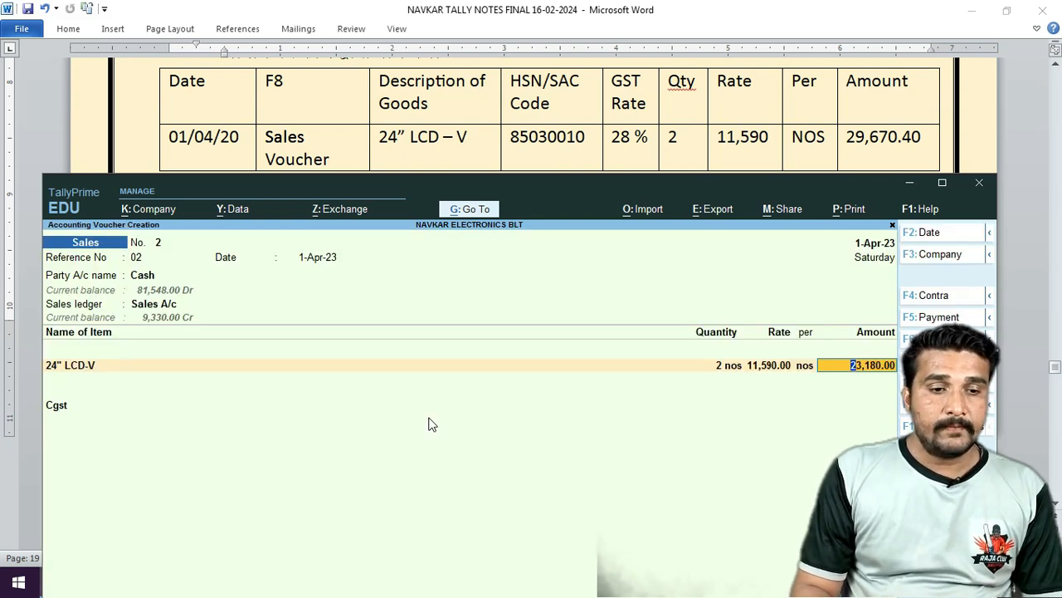
In Party Details, choose Unregistered/Consumer registration and keep Maharashtra as place of supply.
key("BackSpace")
key("BackSpace")
key("BackSpace")
key("Return")
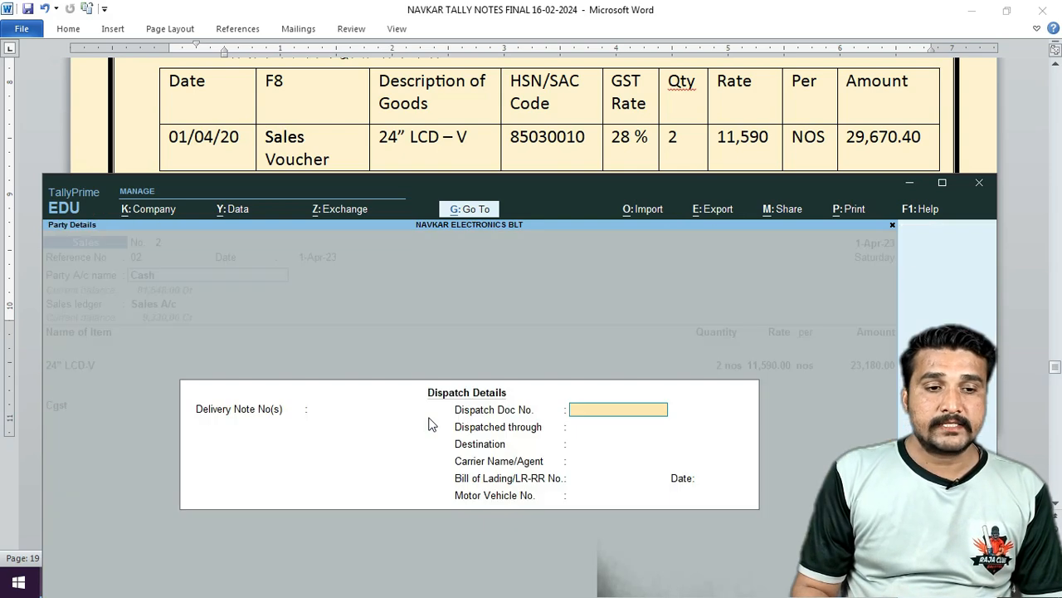
key("Return")
key("Return")
key("Return")
key("Return")
key("Return")
key("Return")
key("Return")
key("Return")
key("Return")
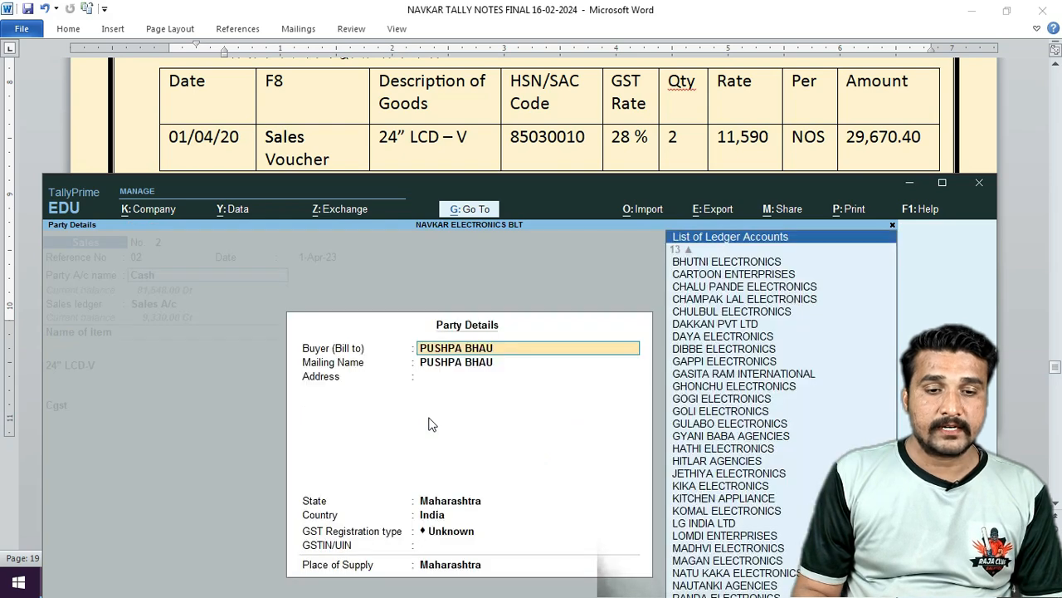
key("Return")
key("Return")
key("Return")
key("Down")
key("Down")
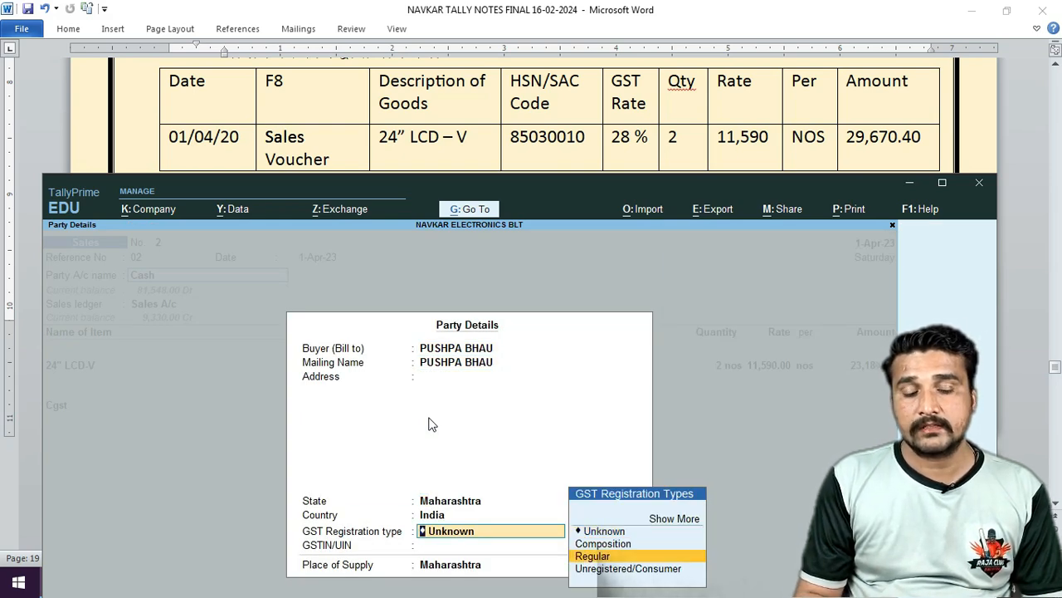
key("Down")
key("Return")
key("Return")
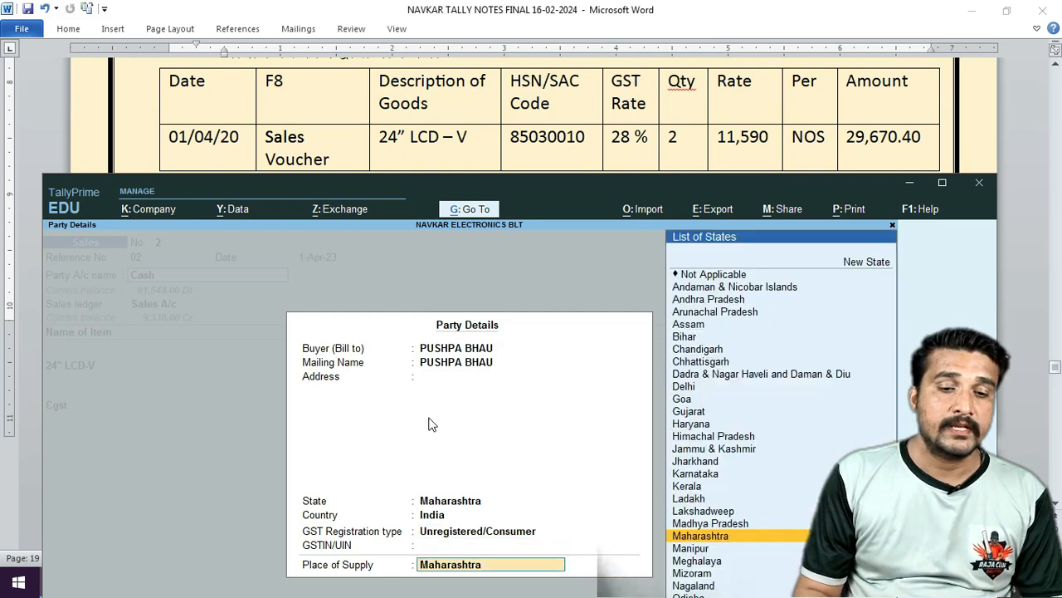
key("Return")
key("Return")
key("Return")
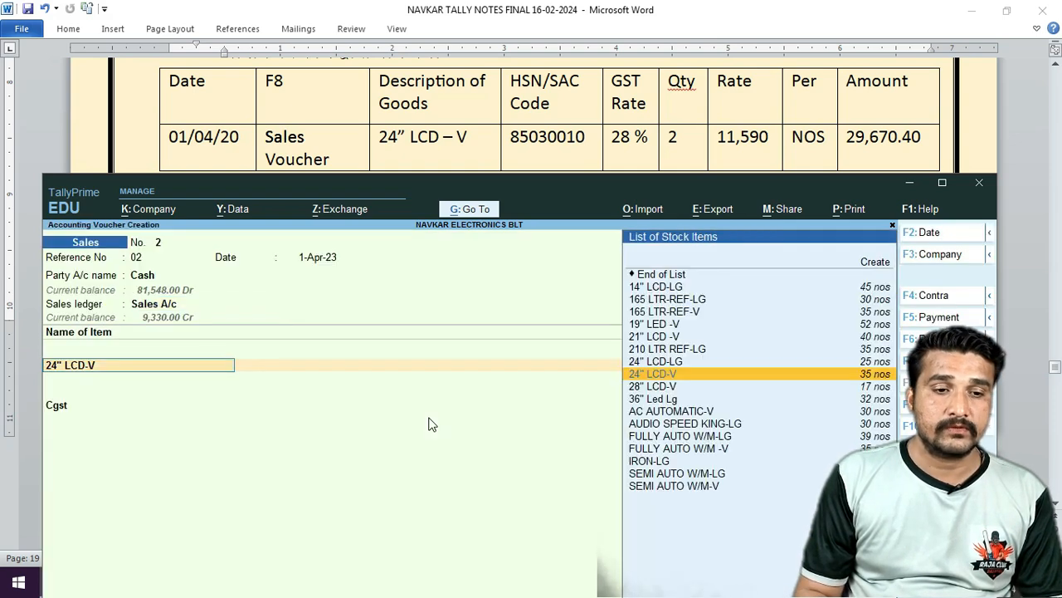
Add Cgst and Sgst ledgers of 3,245.20 each and reach the Accept prompt.
key("Return")
key("Return")
key("Return")
key("Return")
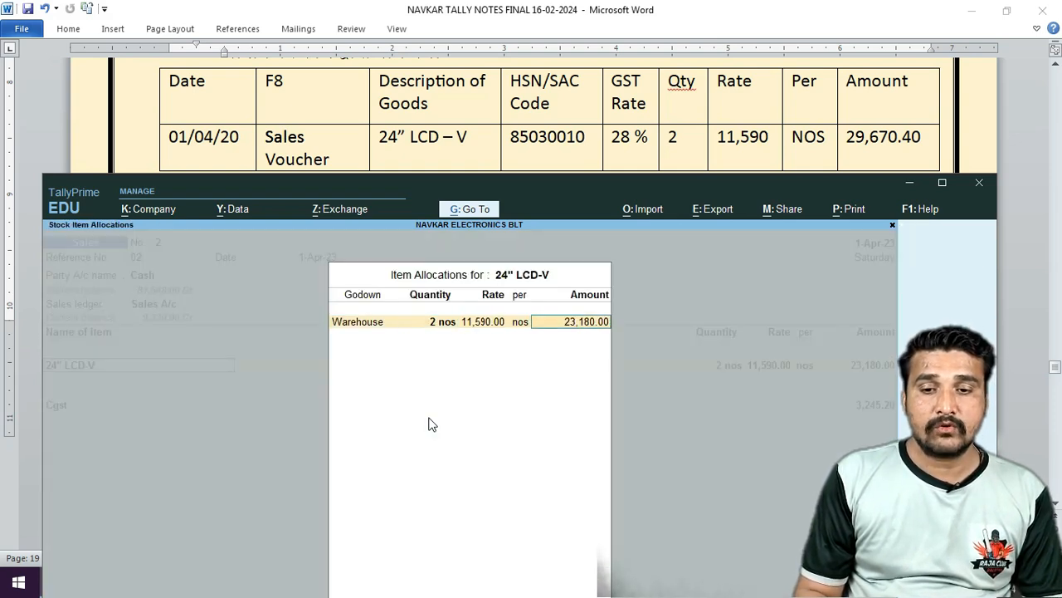
key("Return")
key("Return")
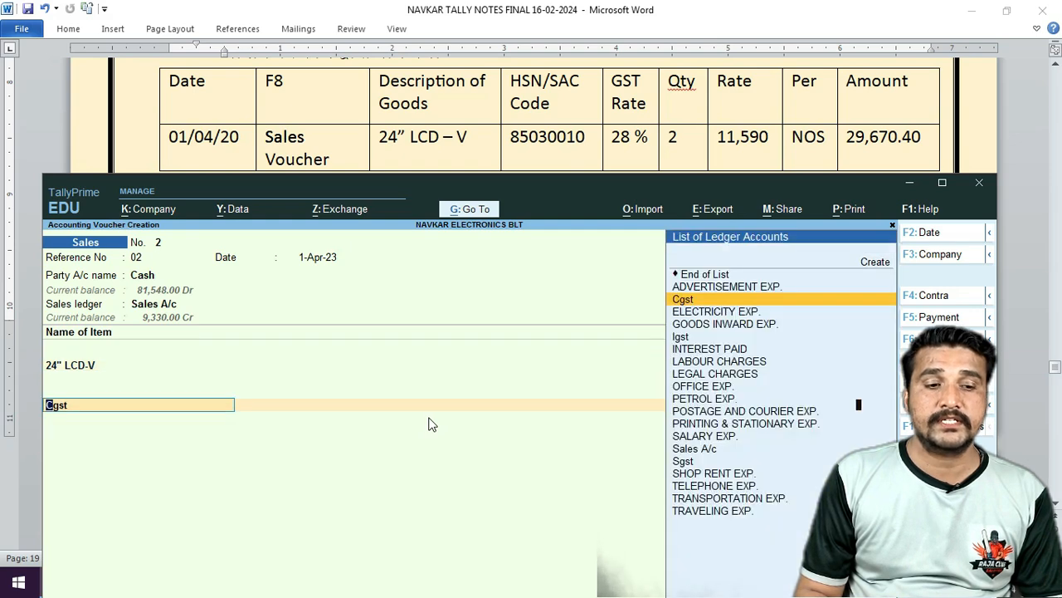
key("Return")
type("SG")
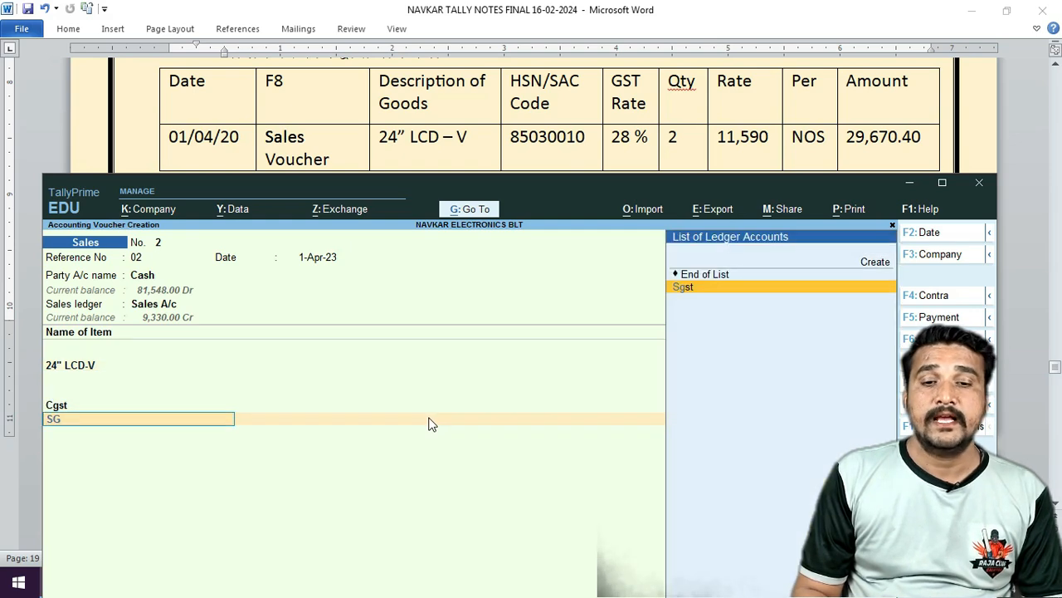
key("Return")
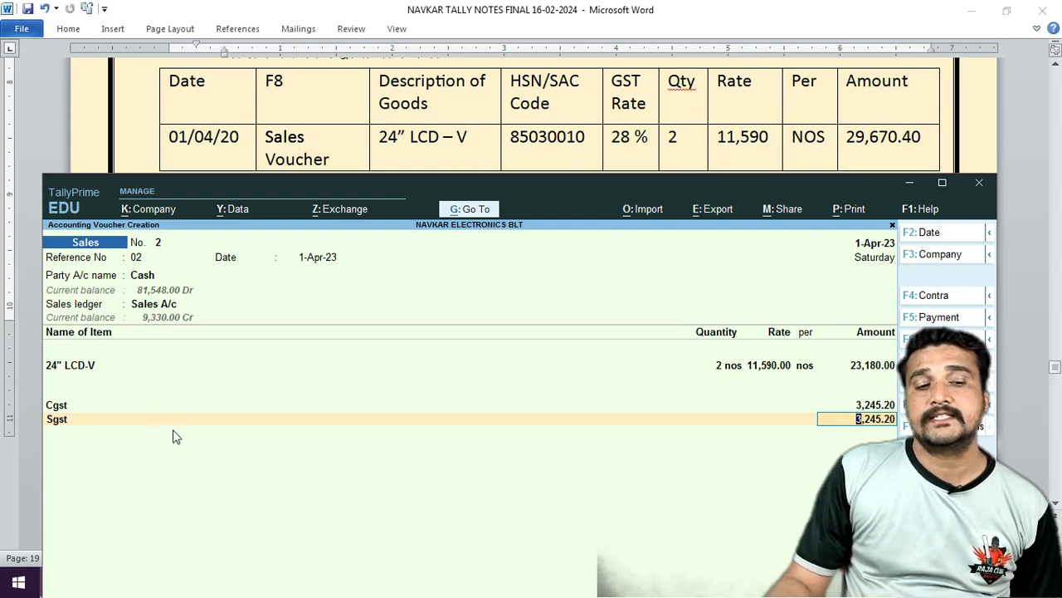
key("Return")
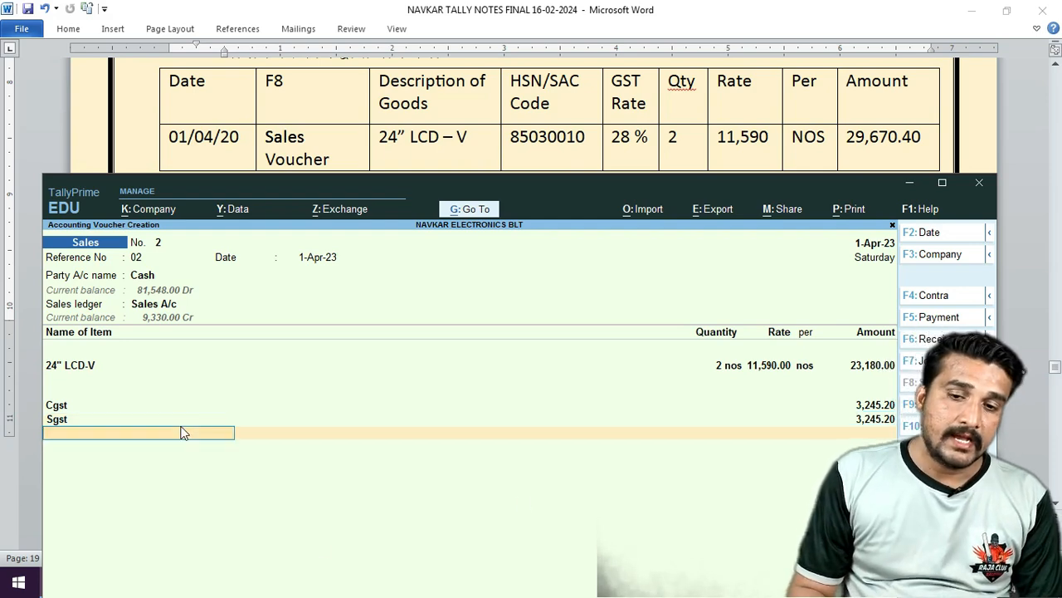
key("Return")
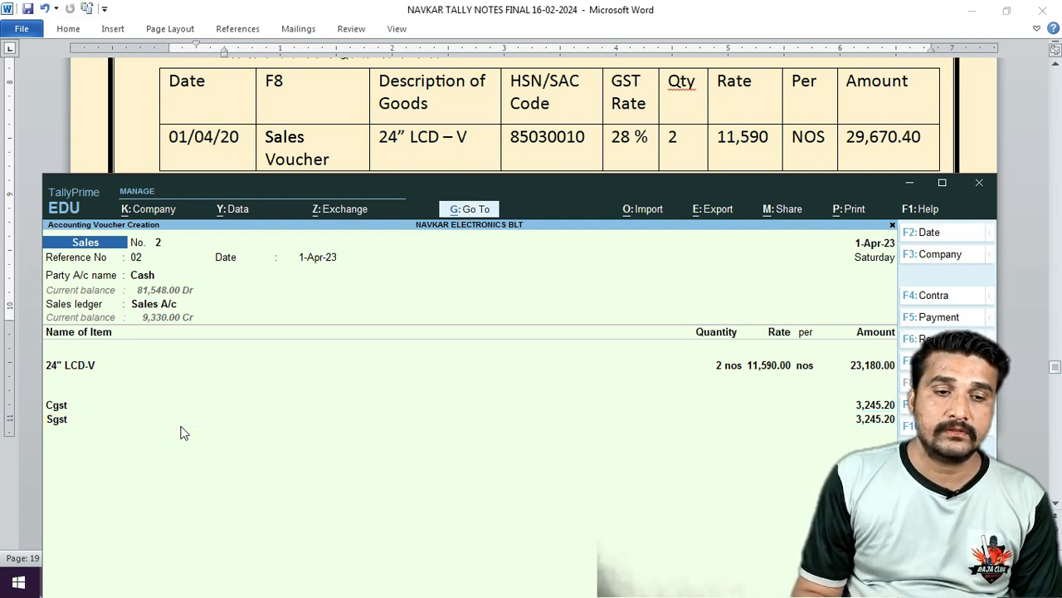
key("Return")
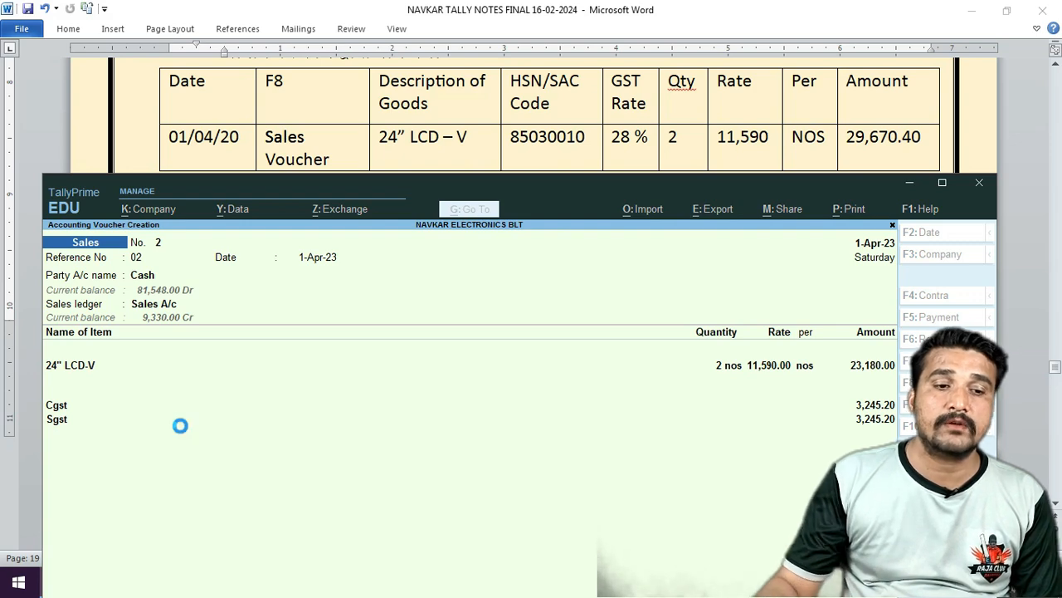
Read the Word notes for the Videocon India 24" LCD-V purchase on invoice V/L 02.
left_click(508, 103)
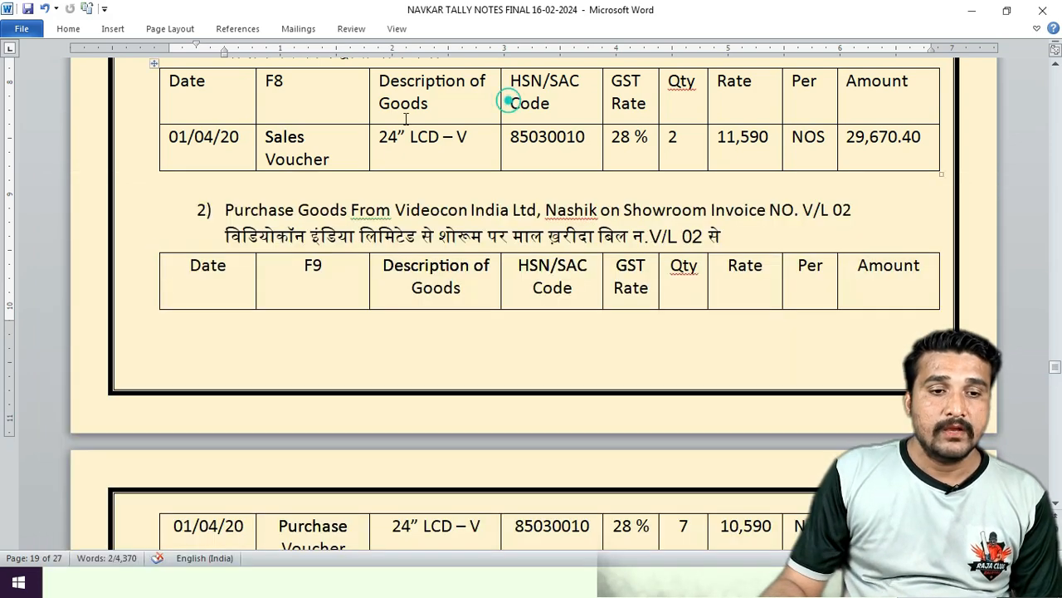
scroll(431, 150, "down", 3)
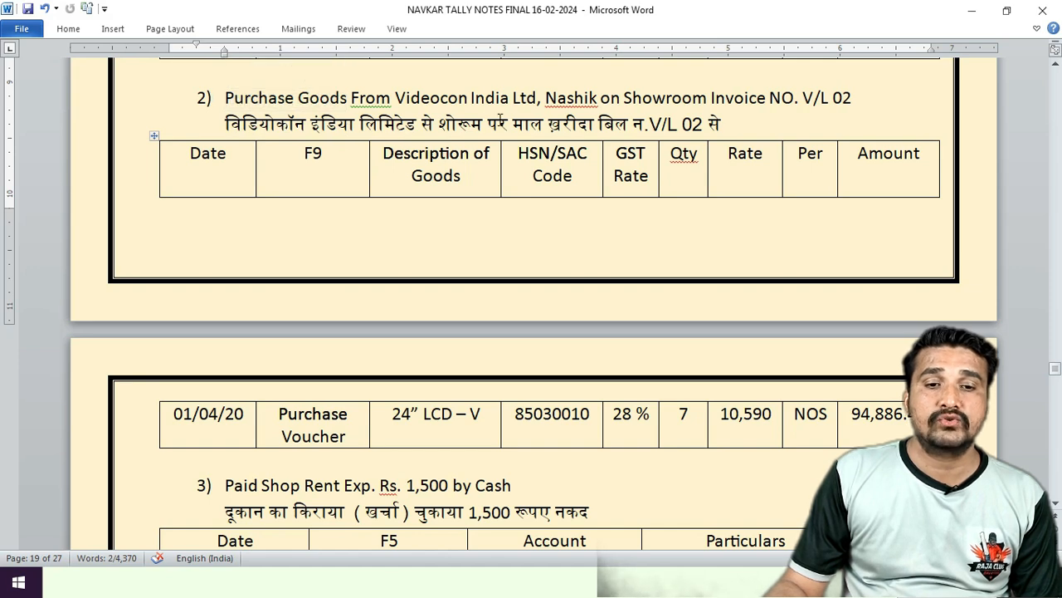
scroll(646, 140, "down", 1)
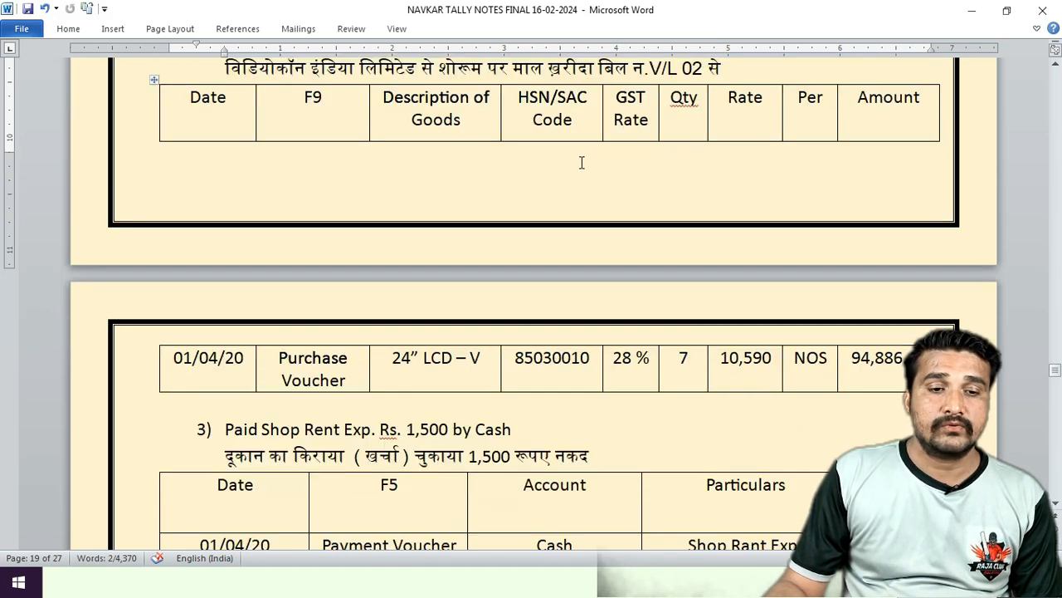
scroll(365, 349, "down", 1)
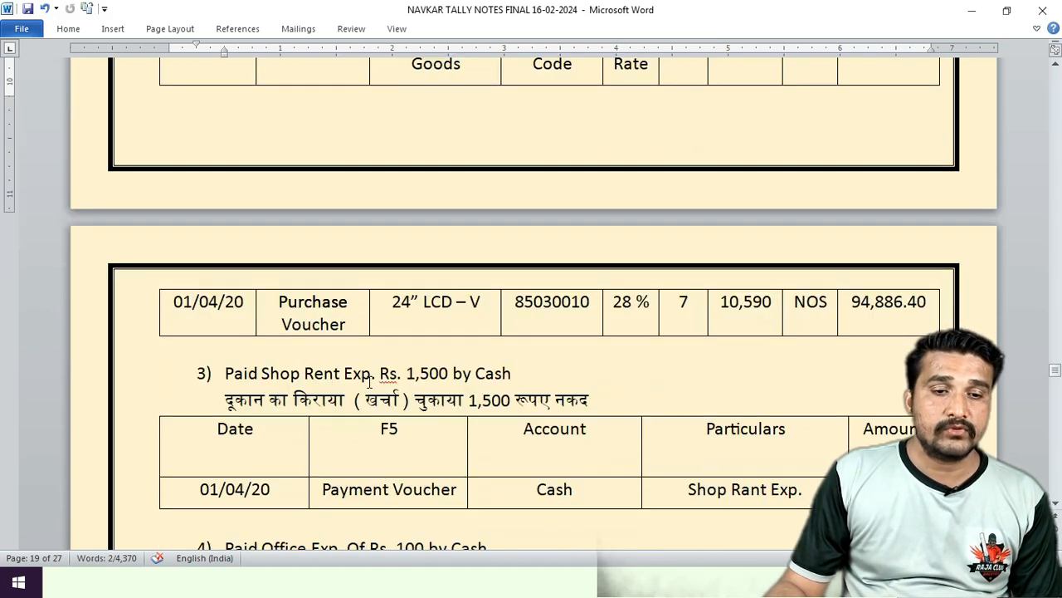
scroll(369, 380, "down", 3)
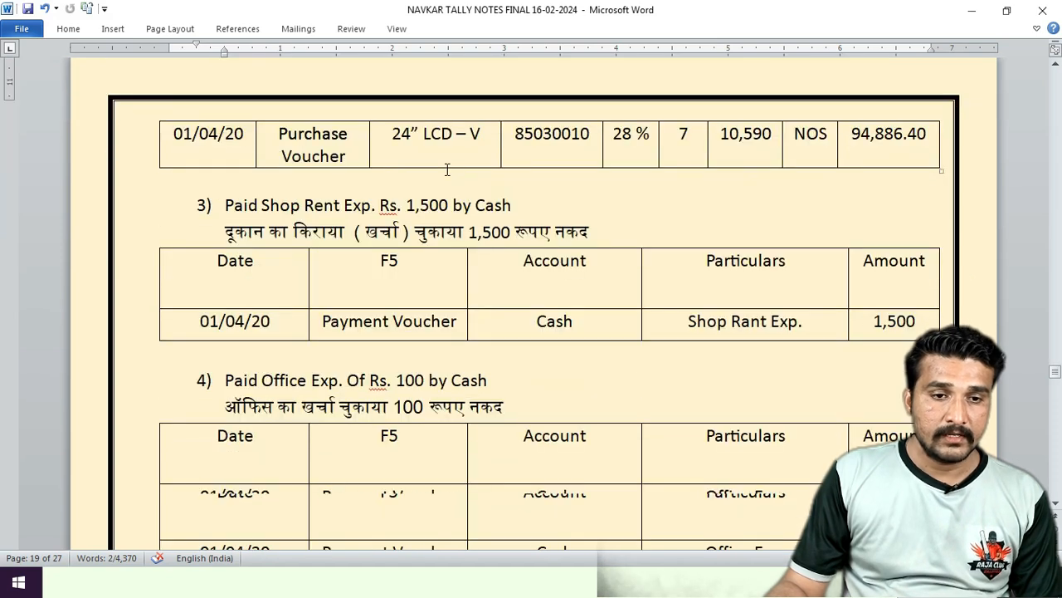
key("alt+Tab")
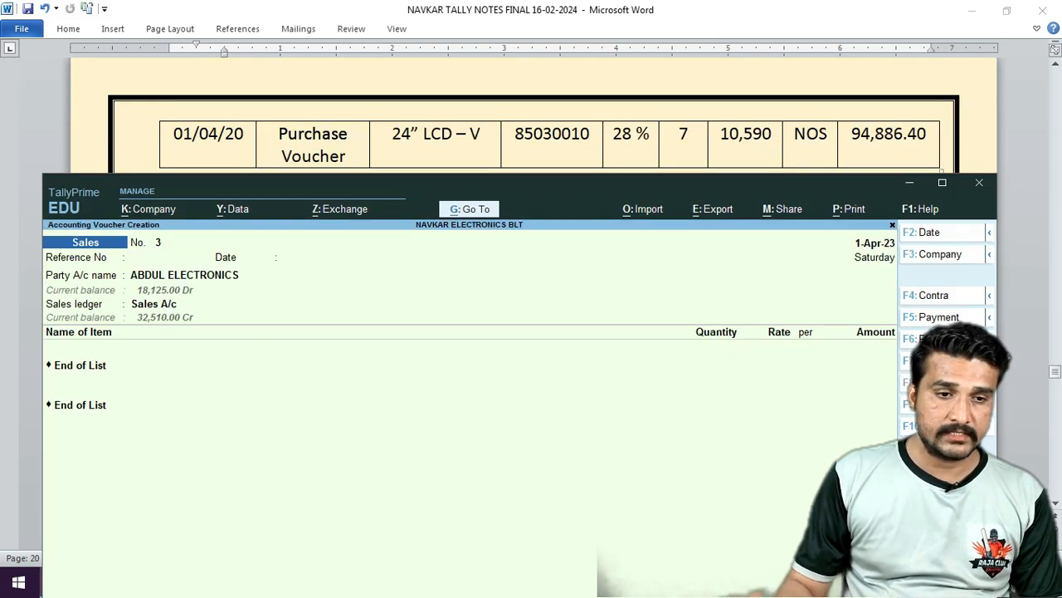
Switch the voucher to Purchase and recheck the Videocon exercise in the notes.
key("F9")
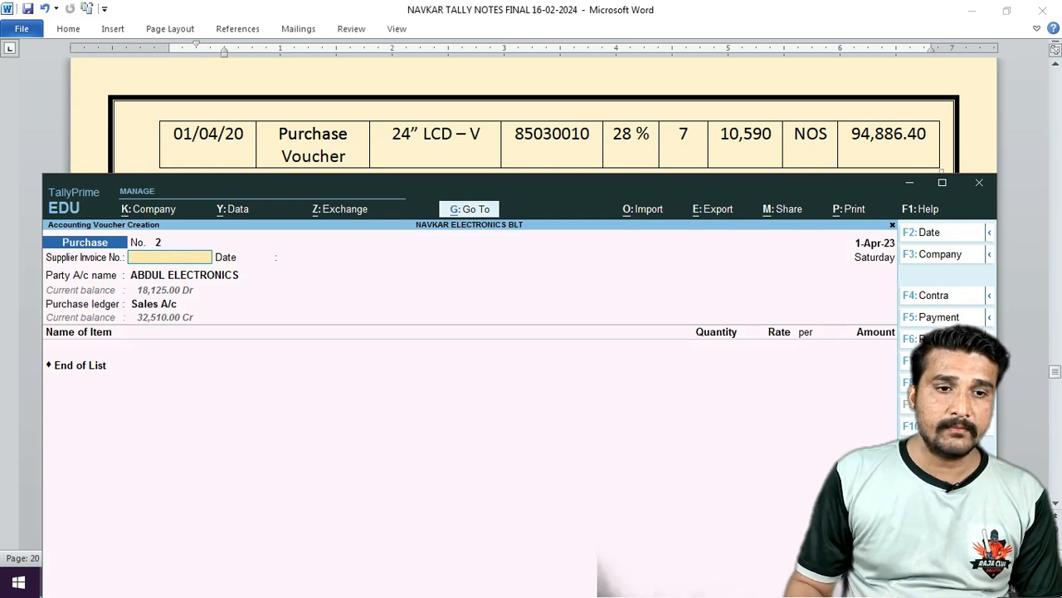
left_click(702, 129)
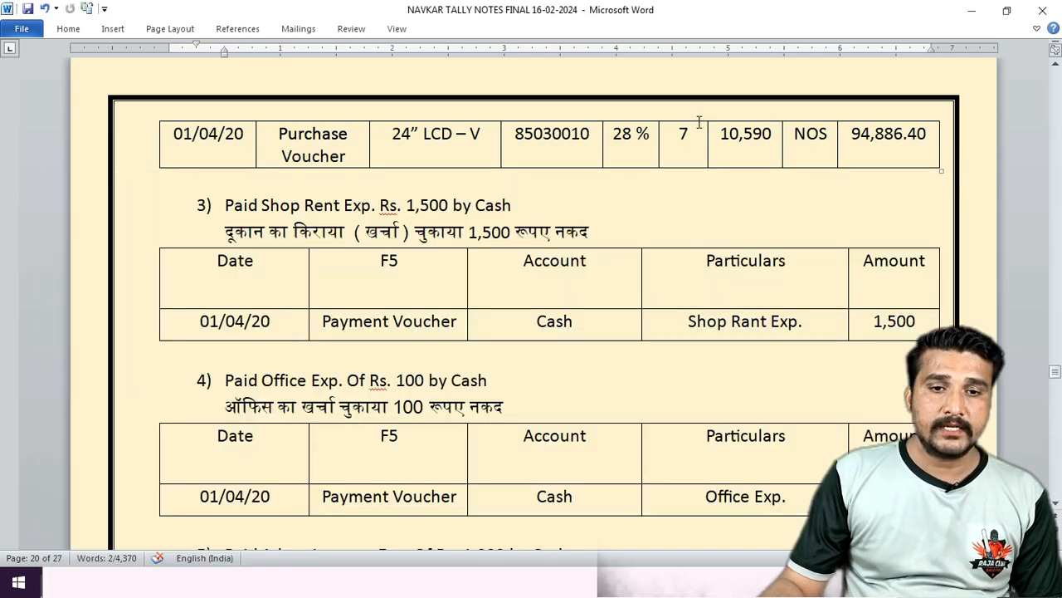
scroll(697, 124, "up", 5)
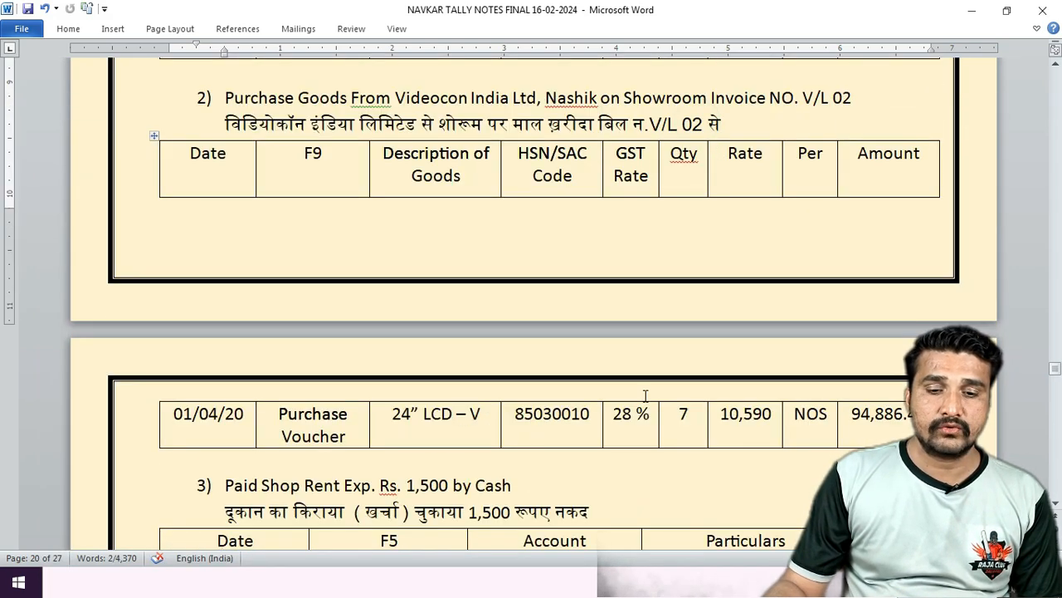
scroll(685, 494, "down", 4)
scroll(685, 494, "down", 2)
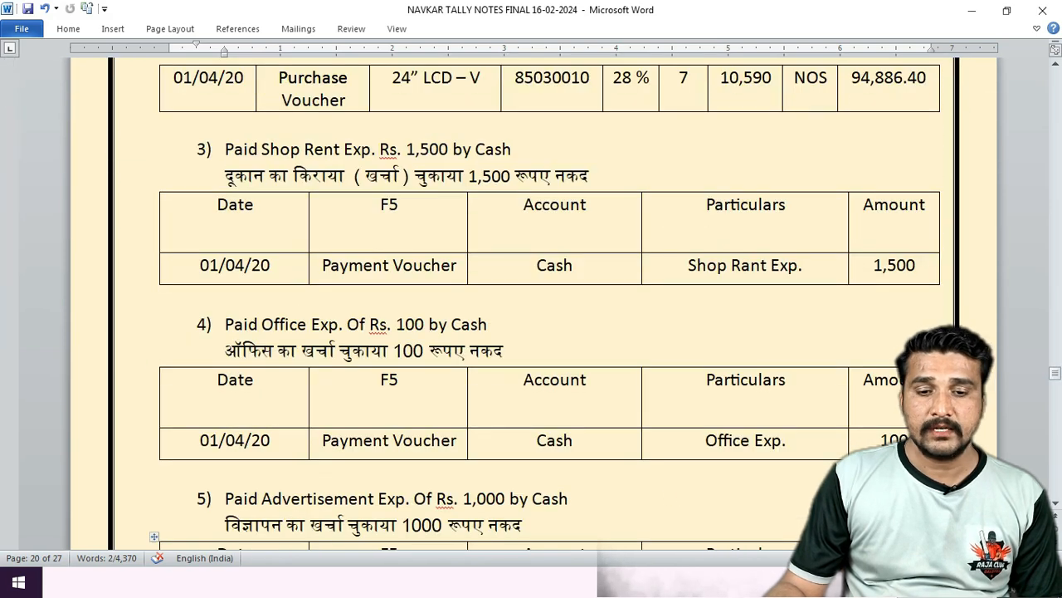
key("alt+Tab")
Enter supplier invoice number VL/02.
key("BackSpace")
key("BackSpace")
key("BackSpace")
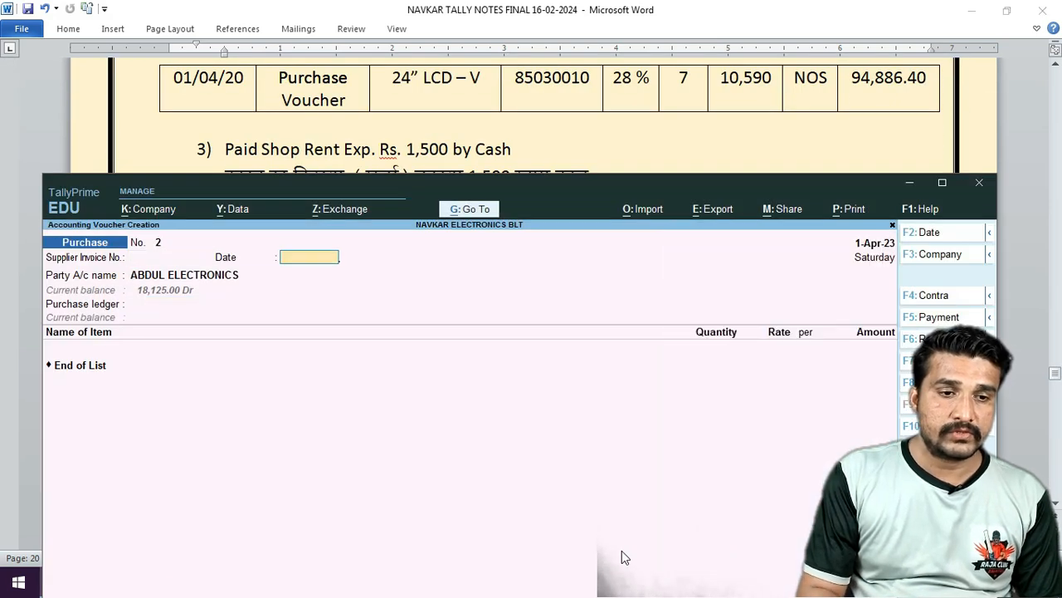
type("C")
key("BackSpace")
type("VL/02")
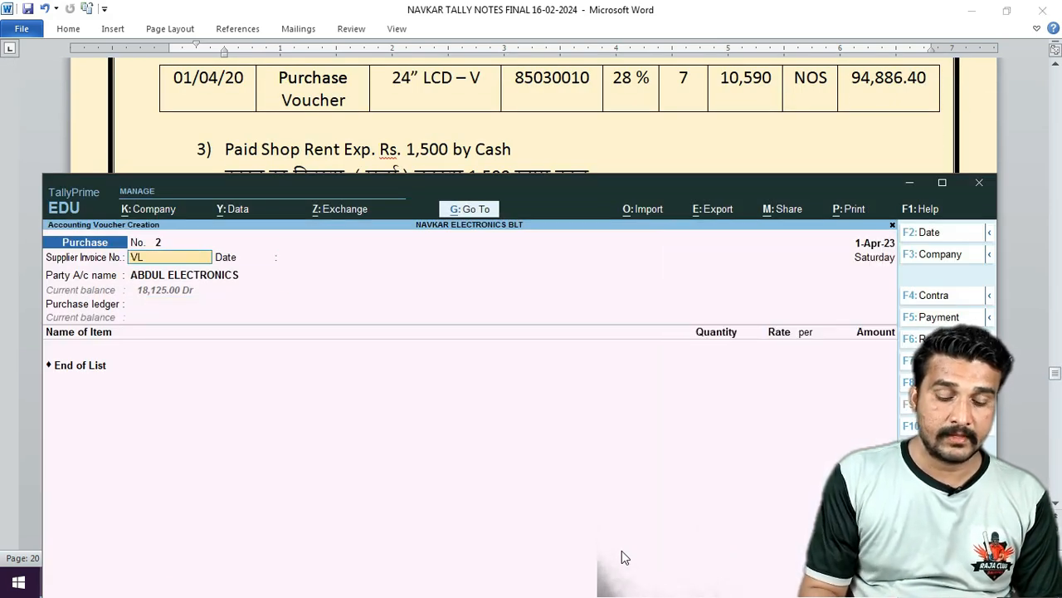
key("Return")
key("Return")
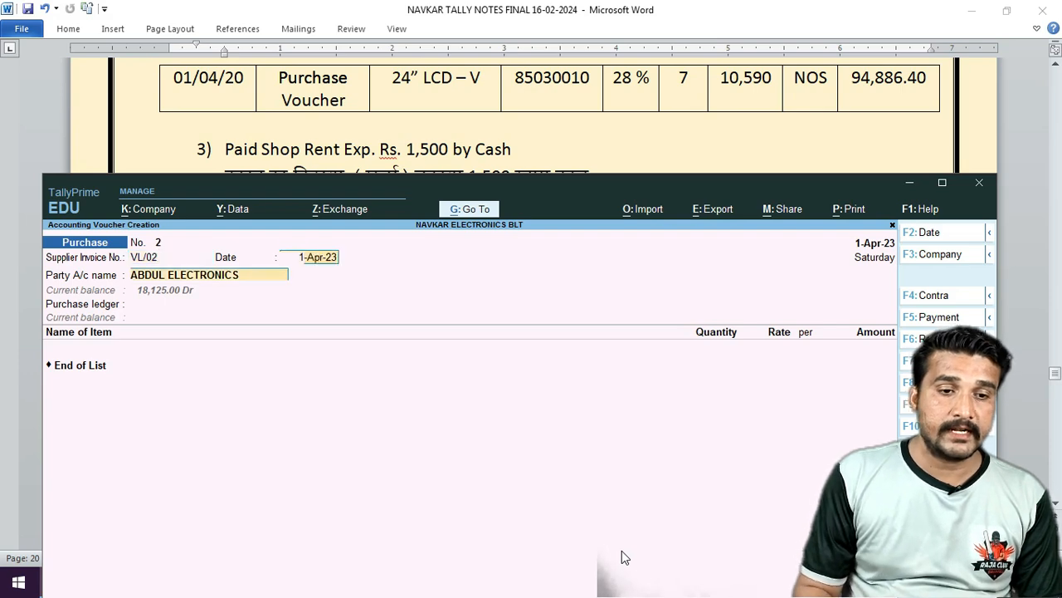
Select VIDEOCON INDA LTD as supplier, confirm party details, and set Purchase A/c as ledger.
type("VID")
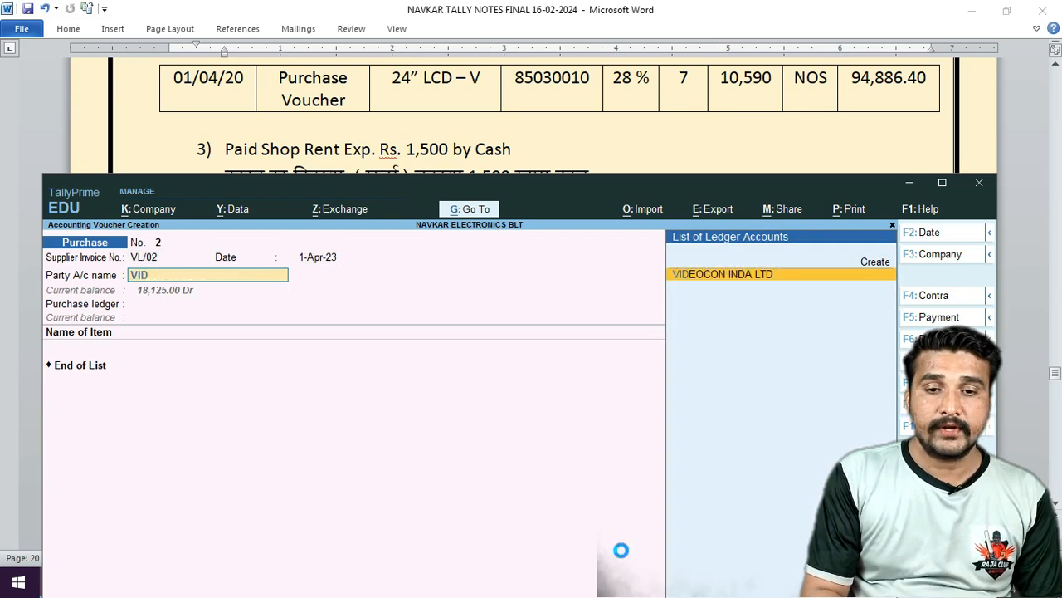
key("Return")
key("Return")
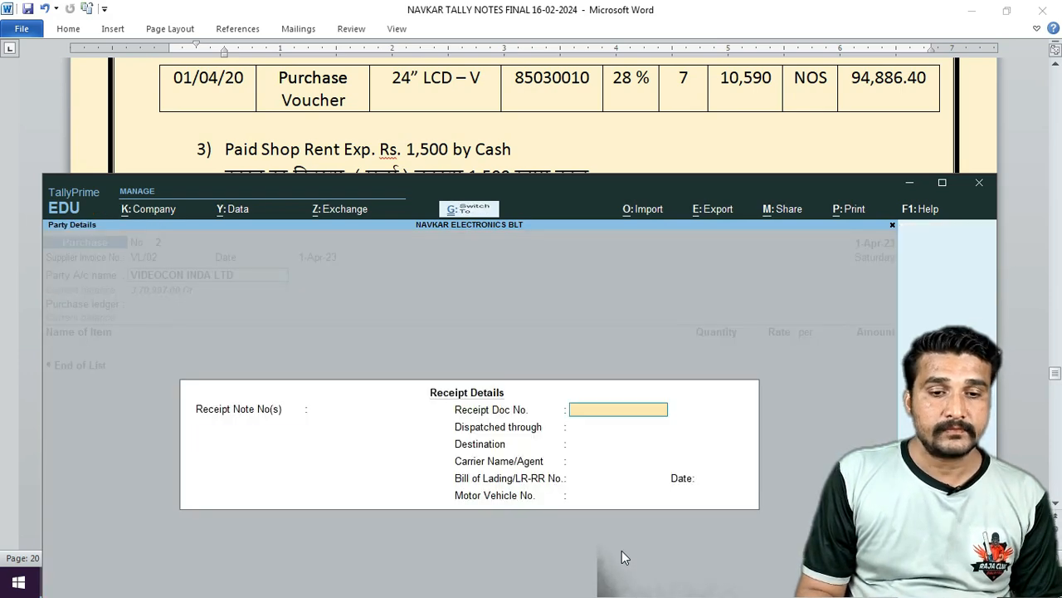
key("ctrl+a")
key("Return")
key("Return")
key("Return")
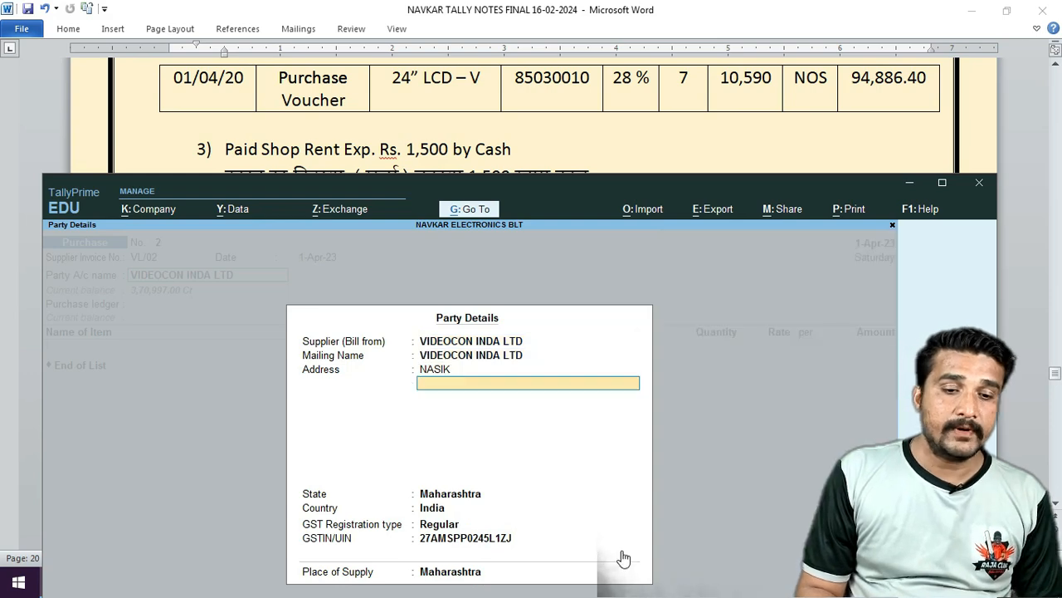
key("Return")
key("Return")
key("Return")
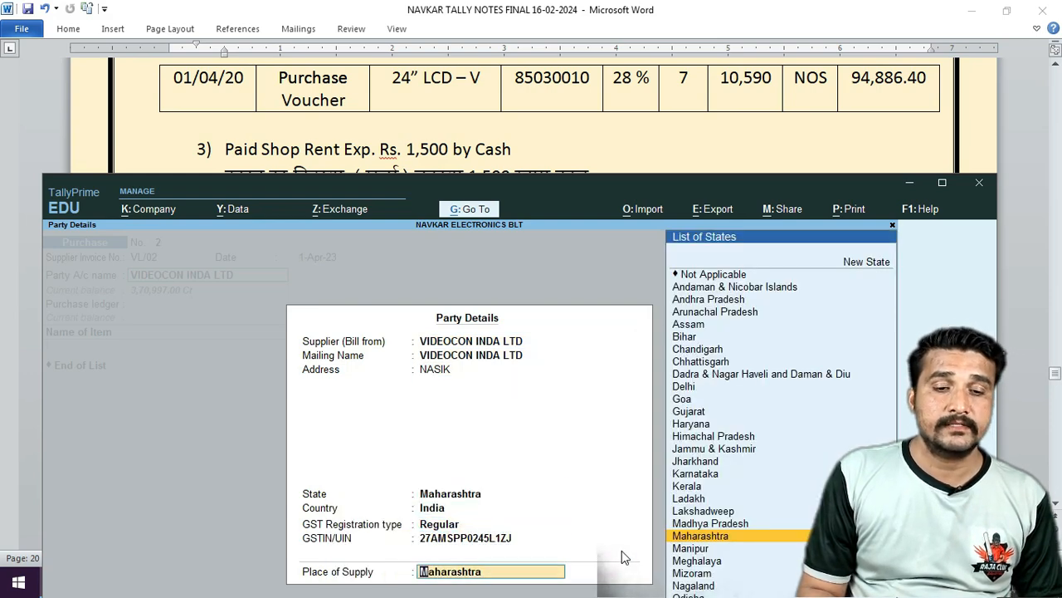
key("Return")
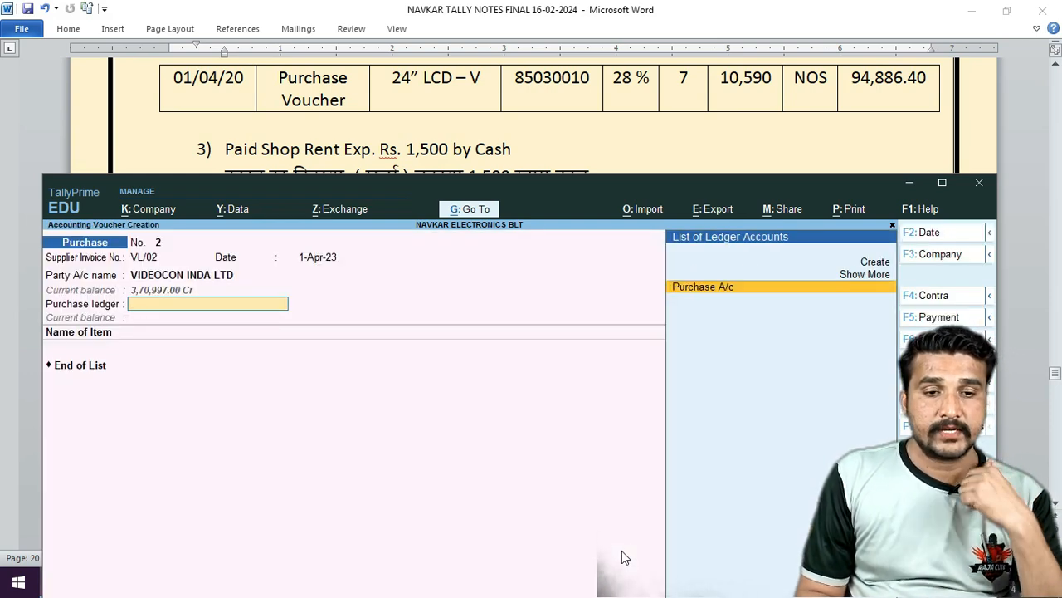
key("Return")
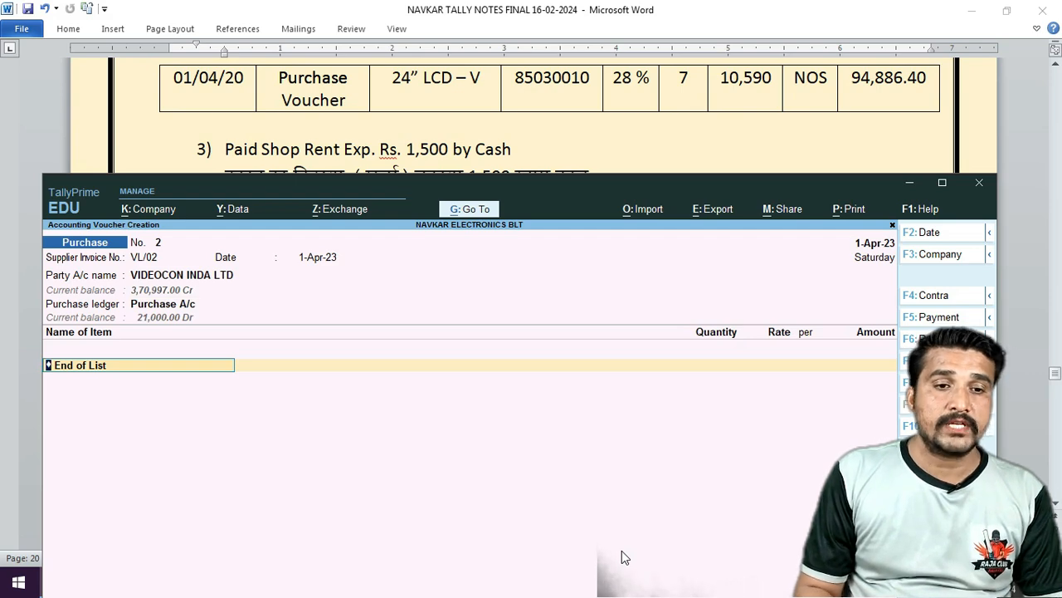
Add 7 nos of 24" LCD-V into Show Room at 10,590.00 each.
type("24")
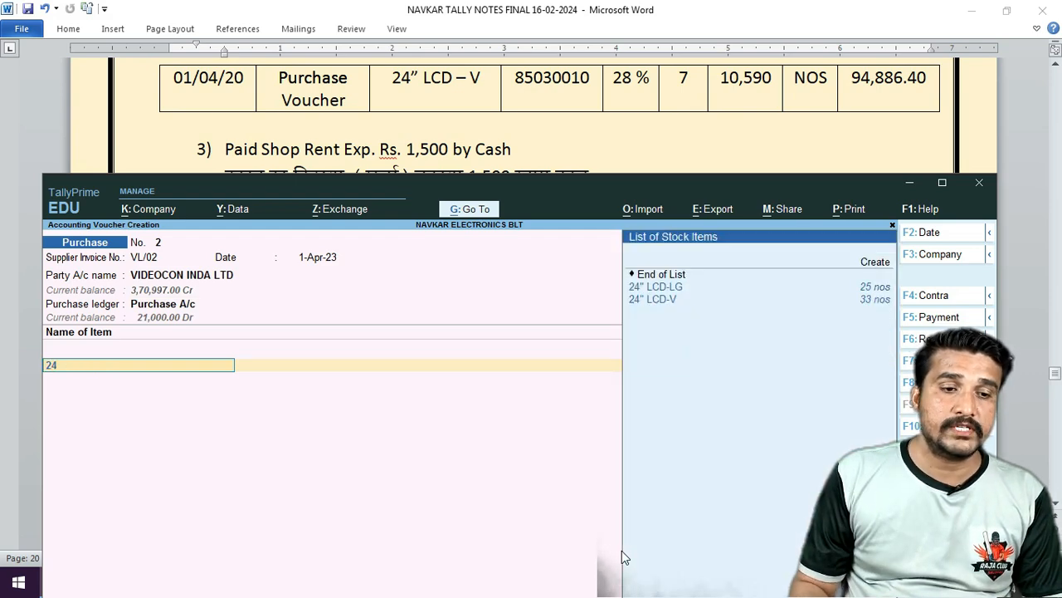
key("Down")
key("Return")
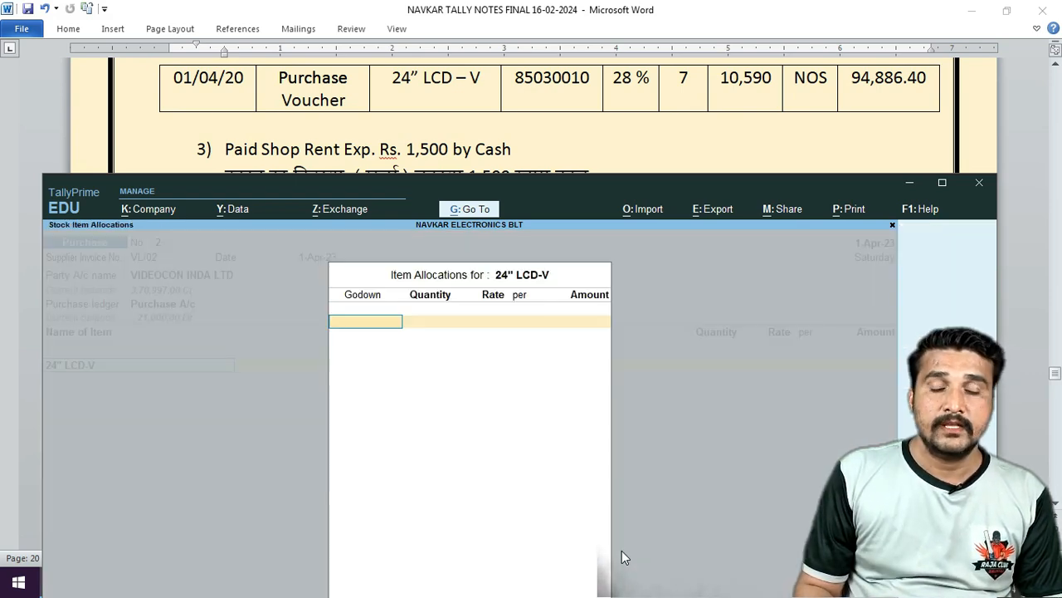
key("Return")
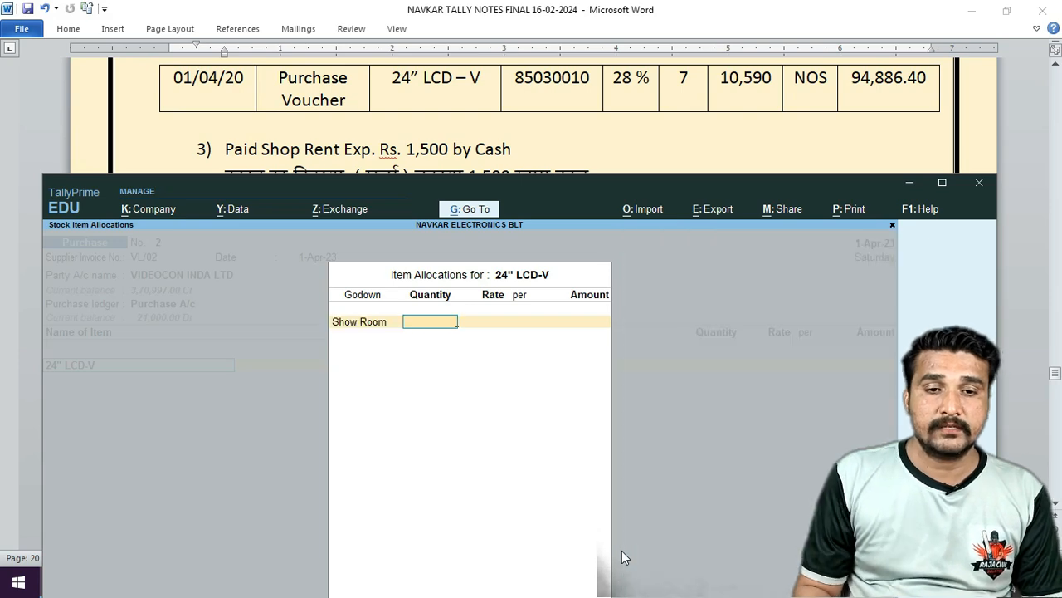
type("7")
key("Return")
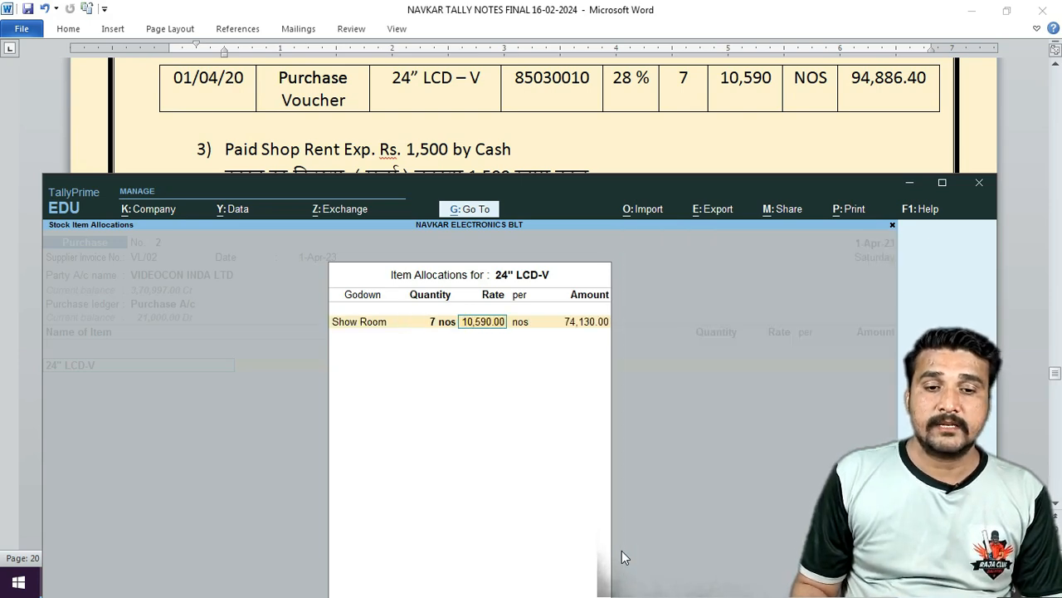
key("Return")
Add Cgst and Sgst ledgers, record new bill reference VL/02, and save.
key("Return")
key("Return")
key("Return")
key("Return")
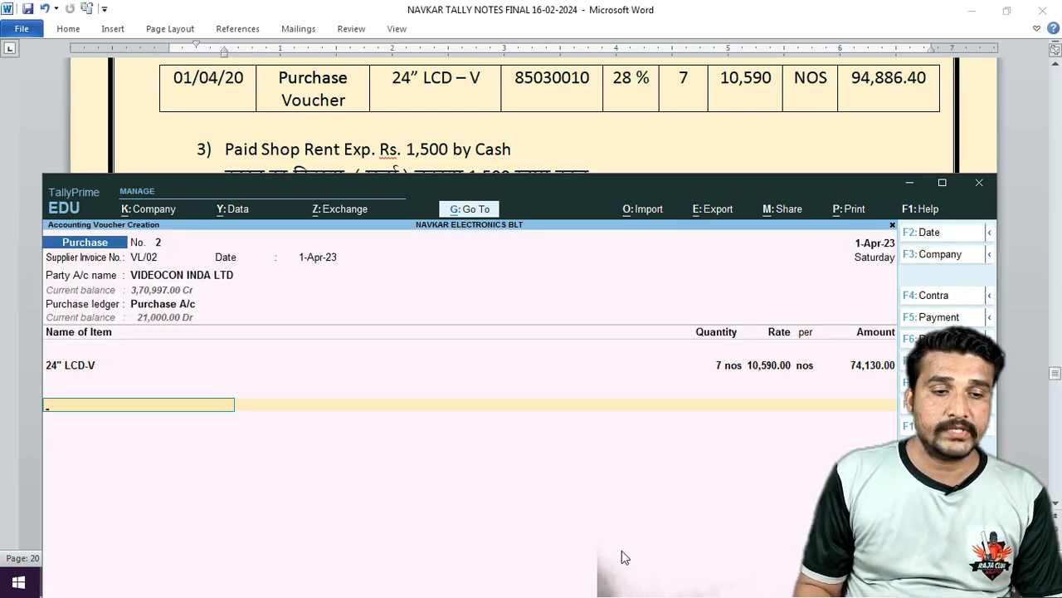
type("C")
key("Return")
key("Return")
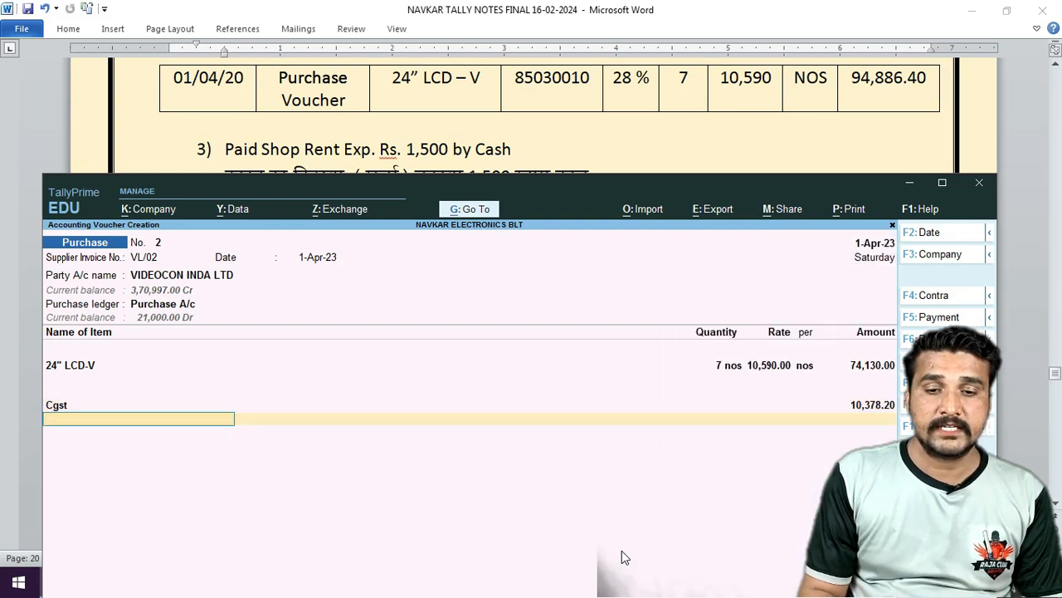
type("Sg")
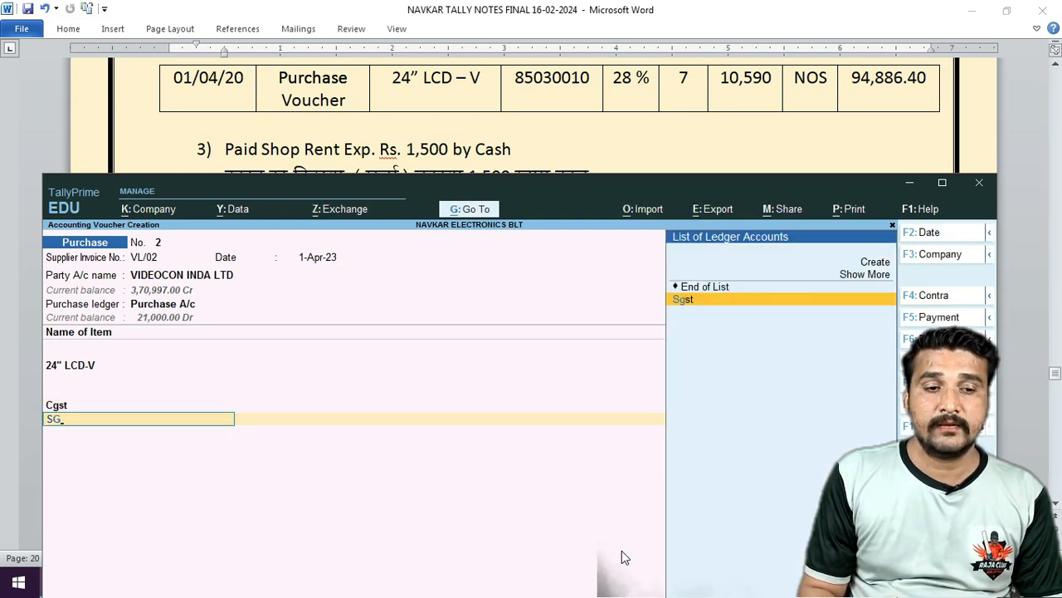
key("Return")
key("Return")
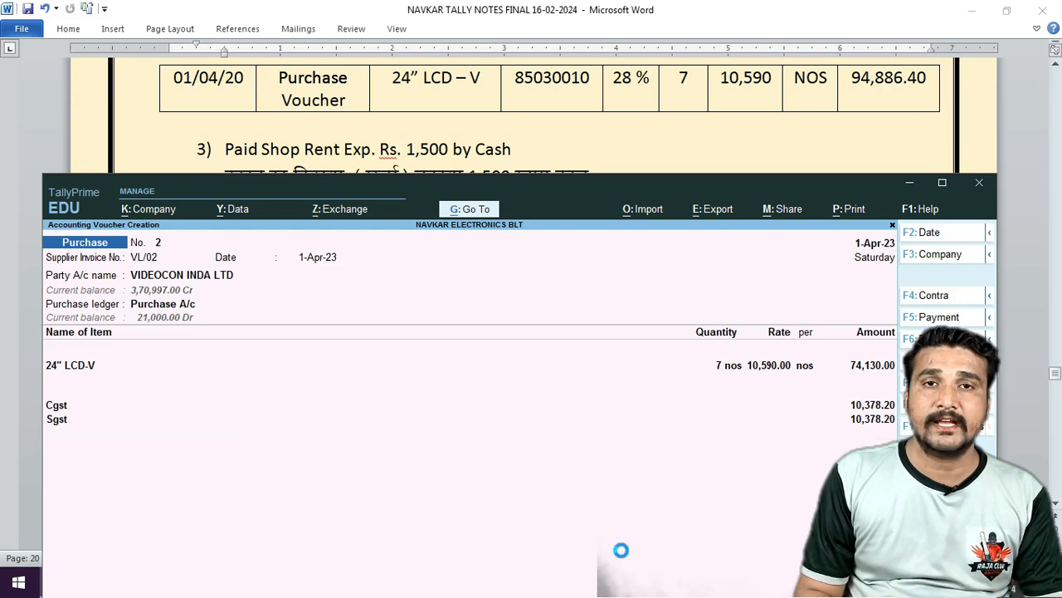
key("Return")
key("Return")
key("Return")
key("Return")
key("Return")
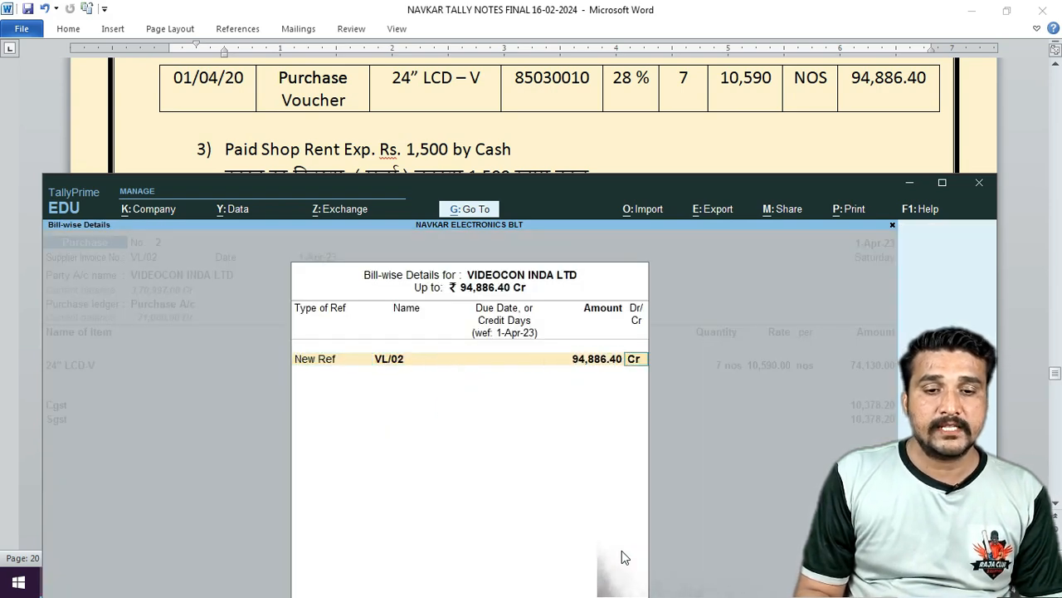
key("Return")
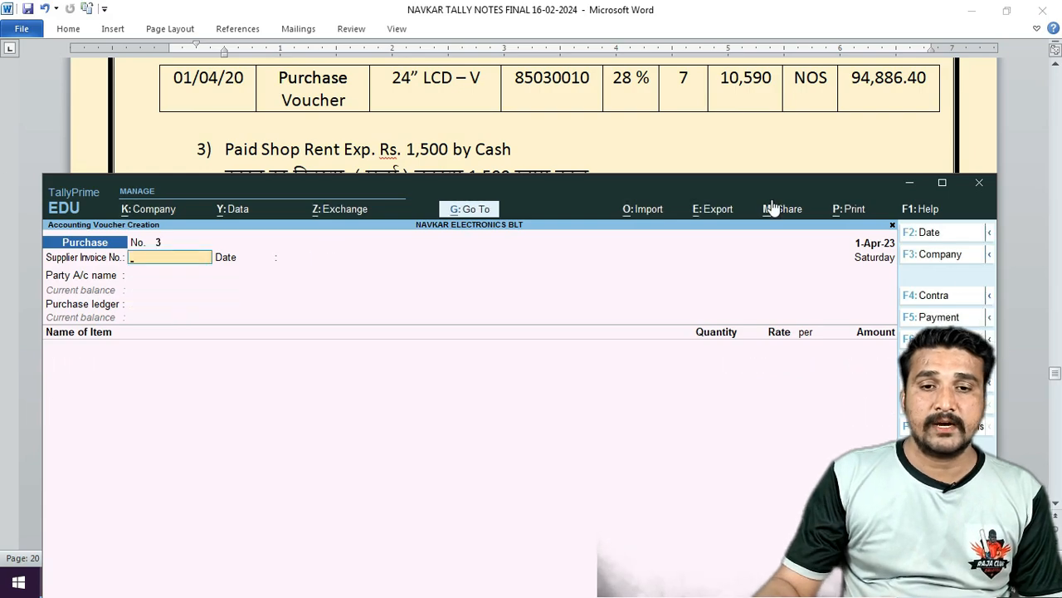
Check the Word notes for the shop rent payment entry.
left_click(747, 110)
scroll(747, 111, "up", 8)
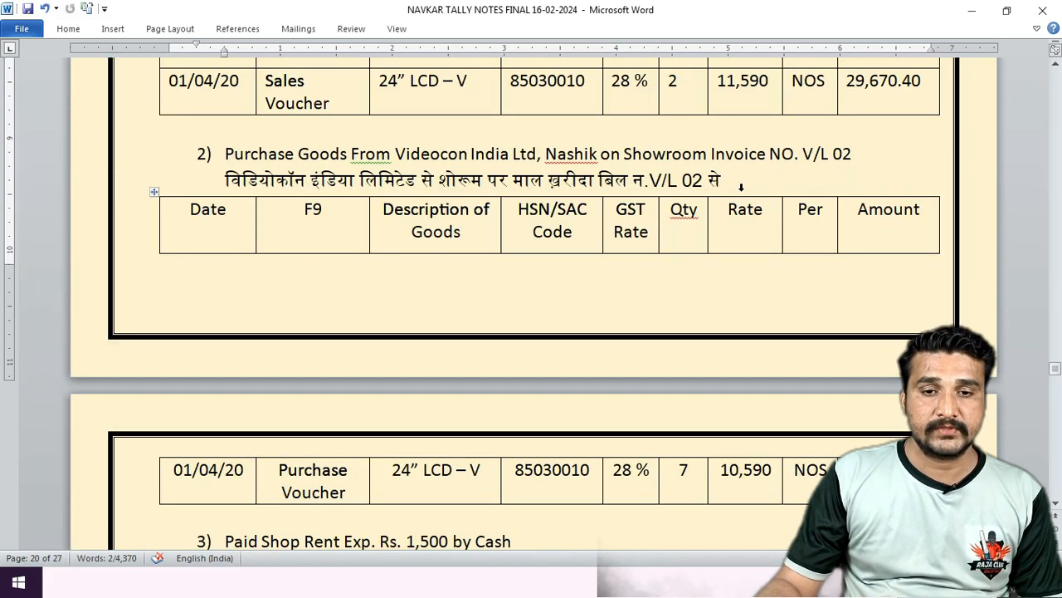
scroll(719, 266, "down", 9)
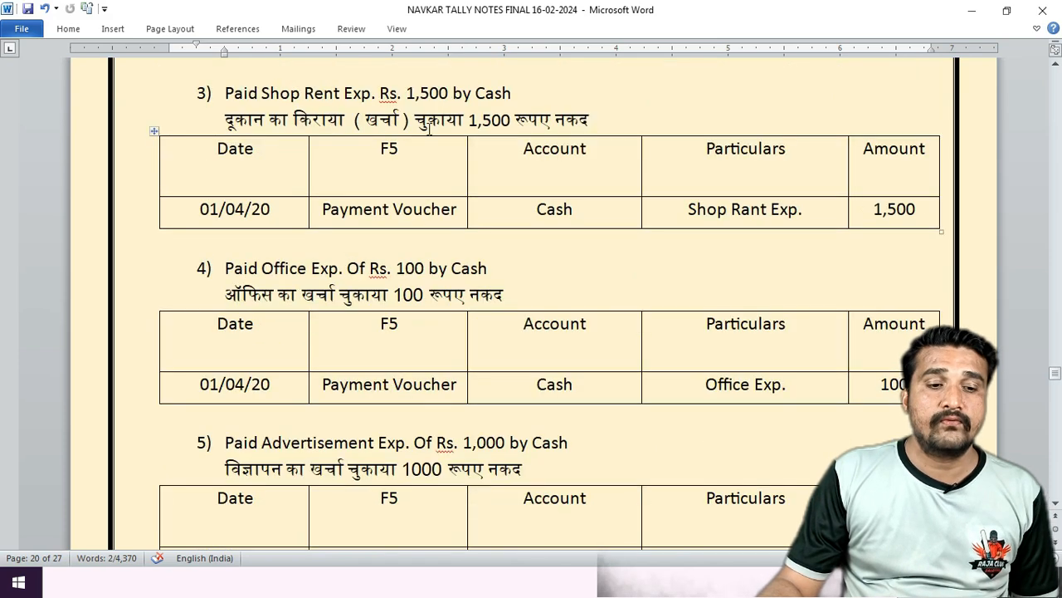
left_click(146, 587)
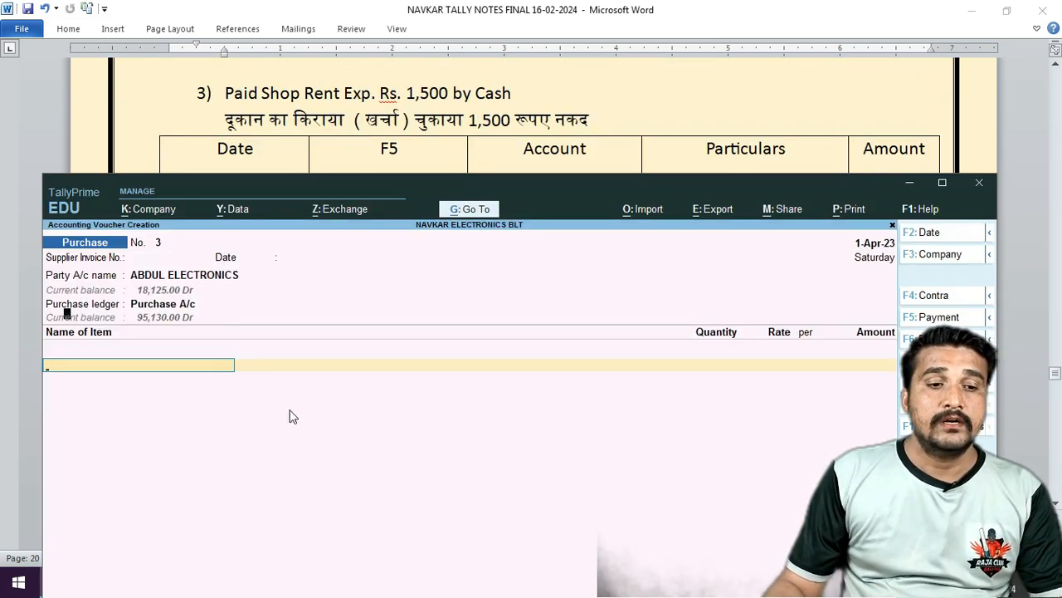
Record a Payment voucher debiting SHOP RENT EXP. 1,500 against Cash, and save it.
key("F5")
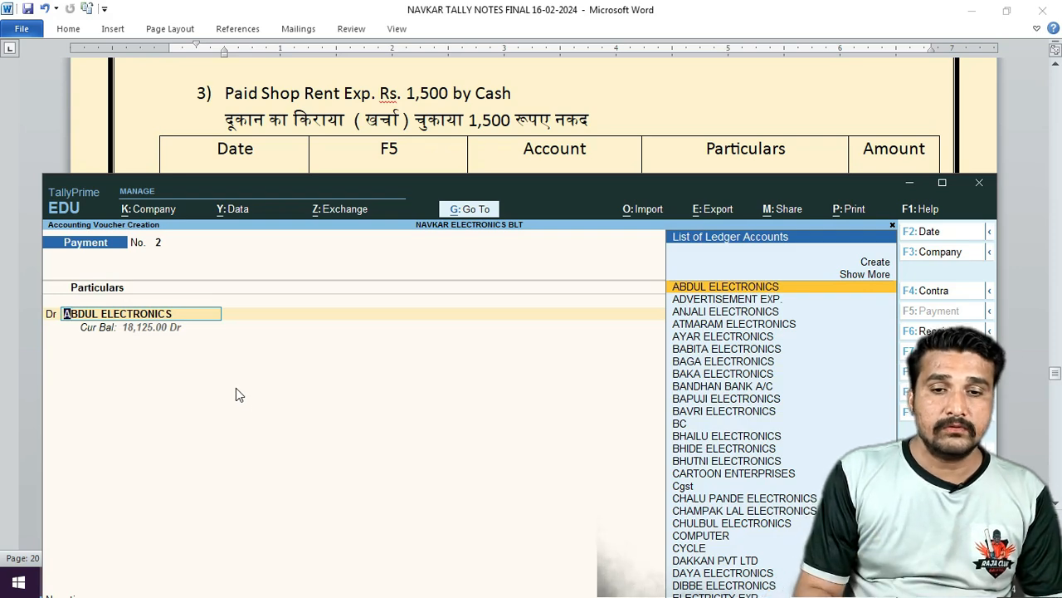
type("RE")
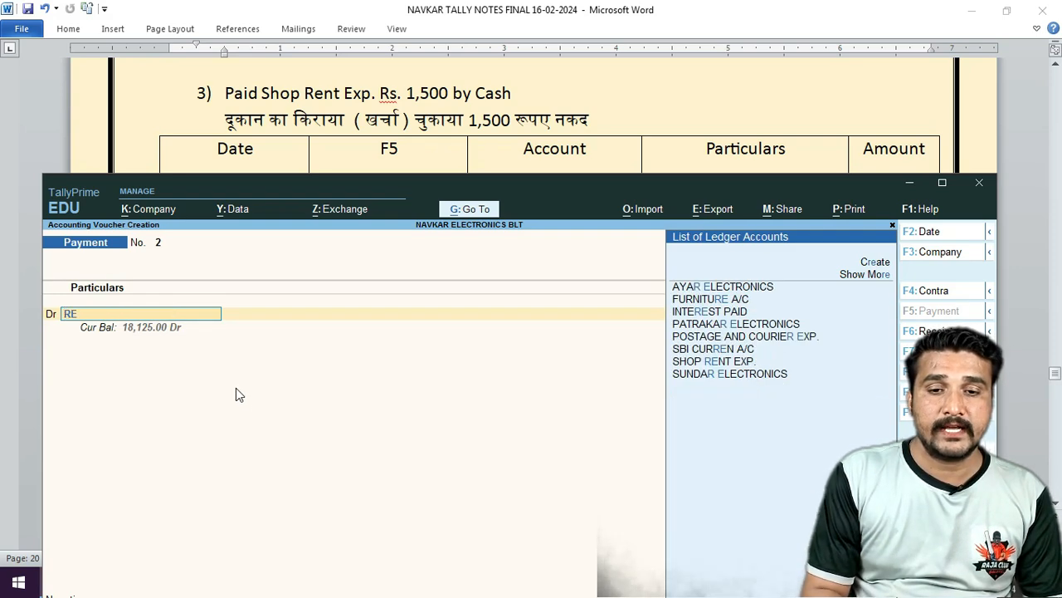
type("NT")
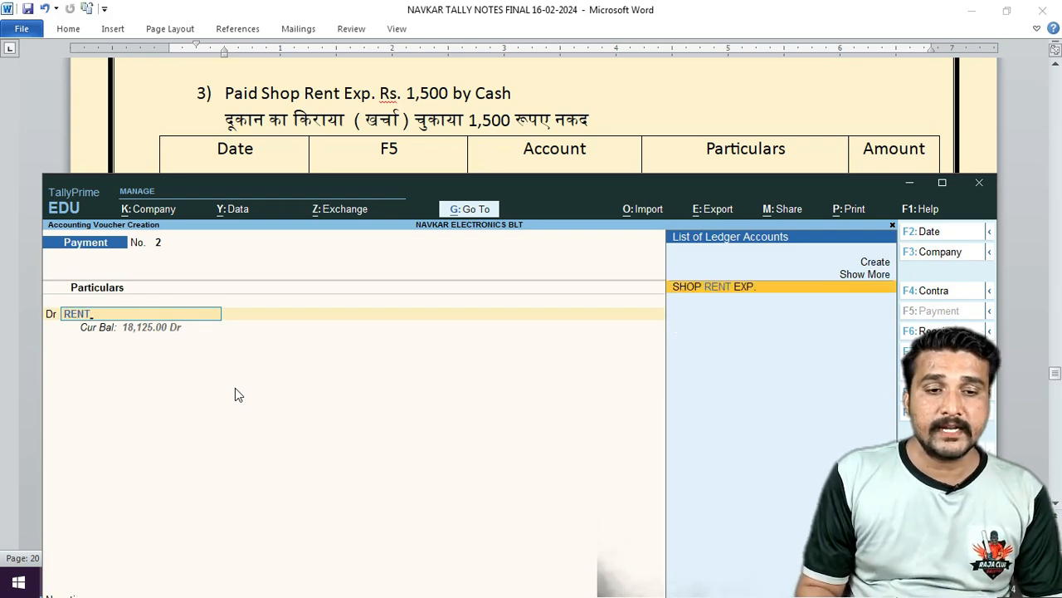
key("Return")
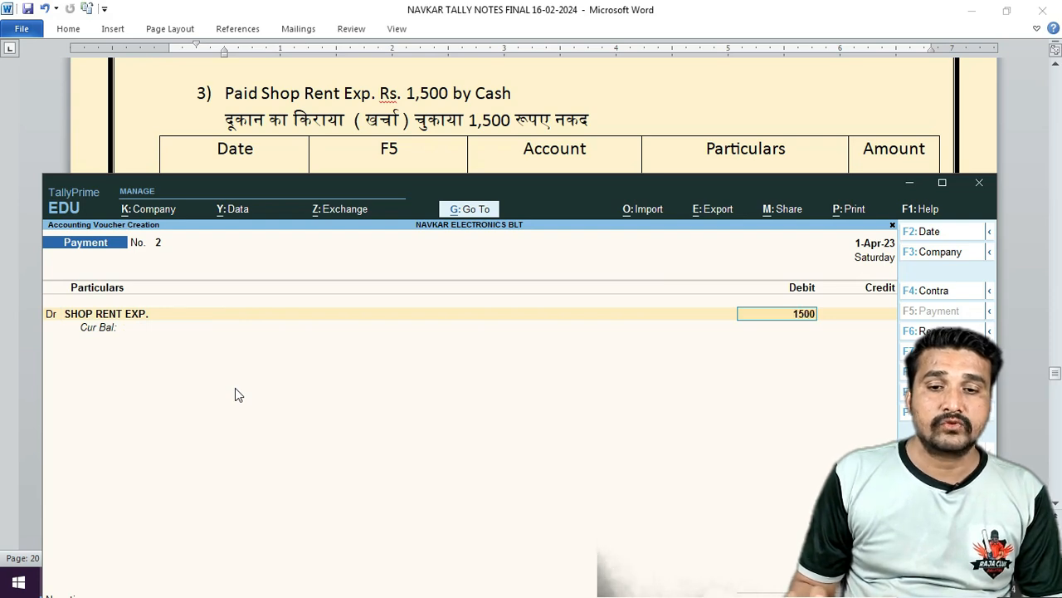
key("Return")
type("CAS")
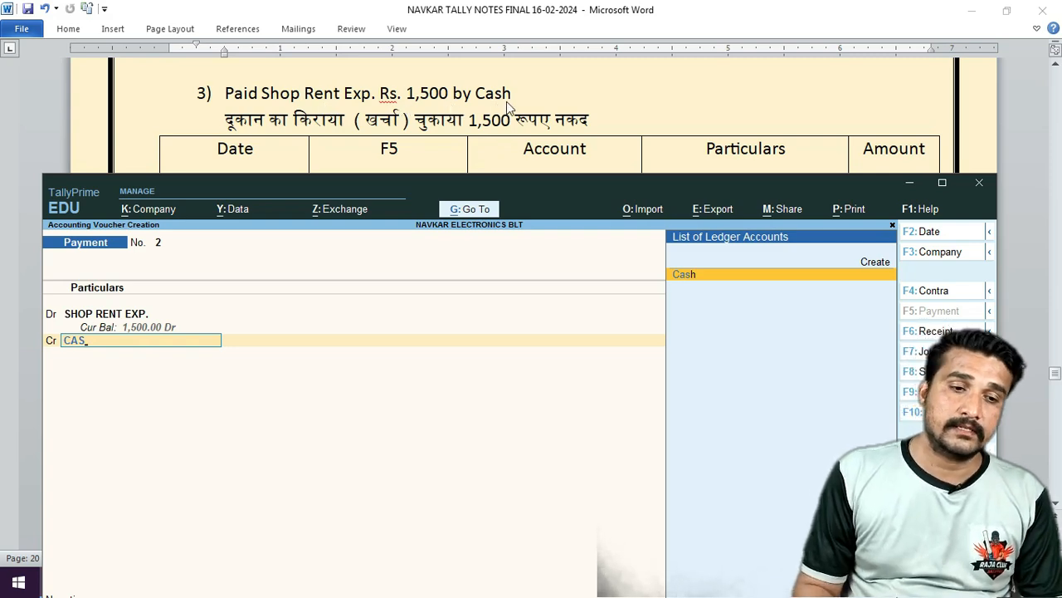
key("Return")
key("Return")
key("Return")
key("Return")
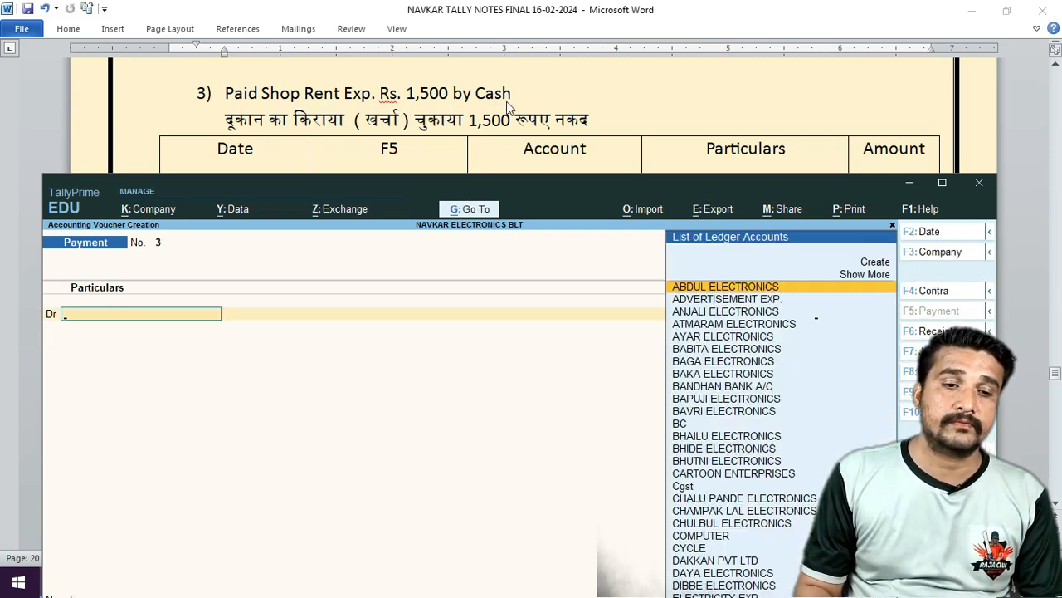
key("Return")
Review entry 4 in the Word notes.
left_click(681, 119)
scroll(680, 116, "down", 2)
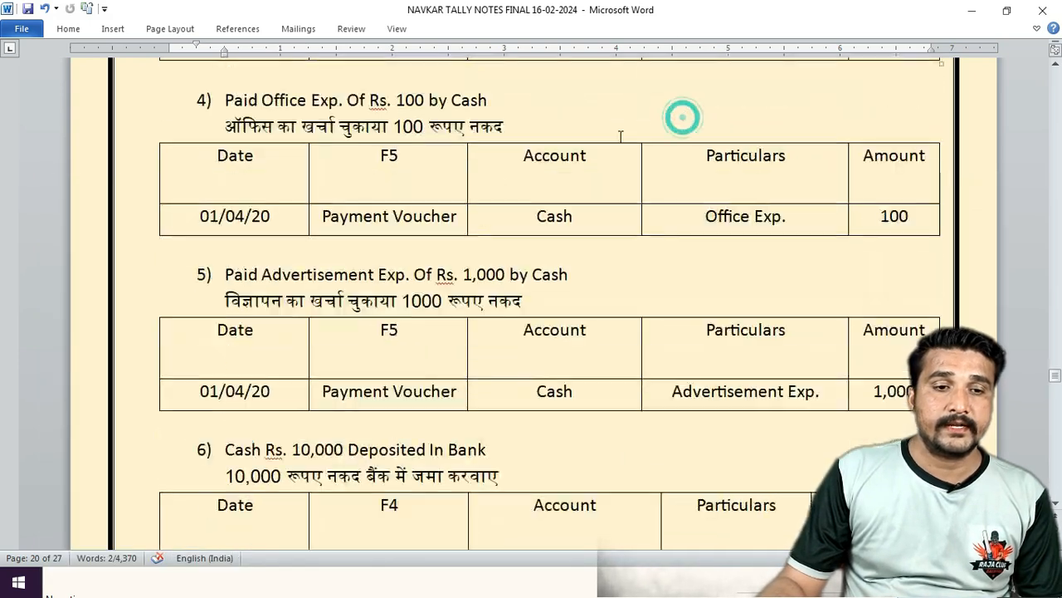
left_click(116, 588)
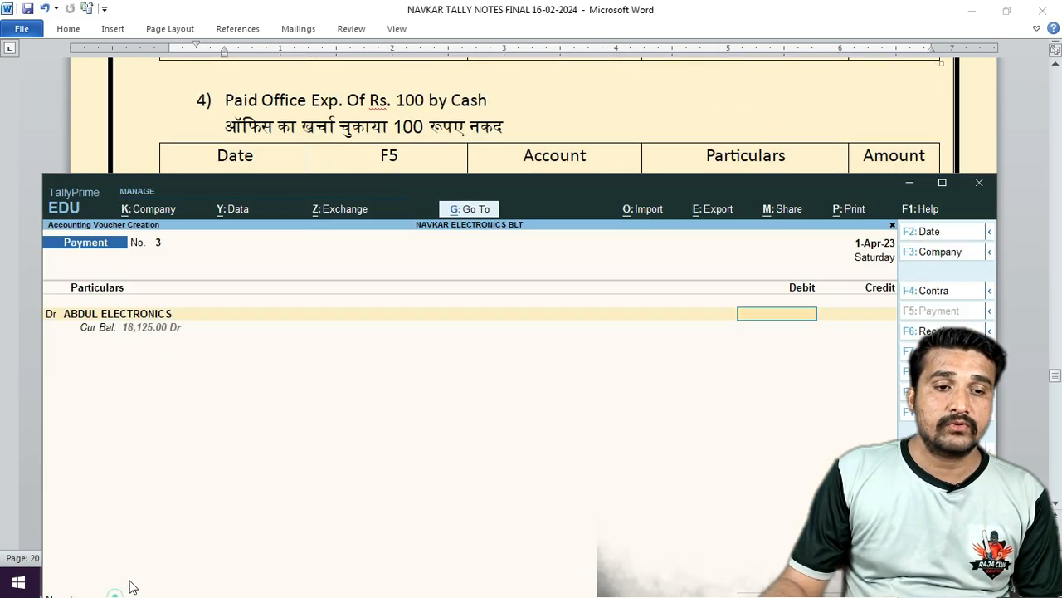
Save a payment debiting OFFICE EXP. 100 against Cash, then read the advertisement exercise.
key("BackSpace")
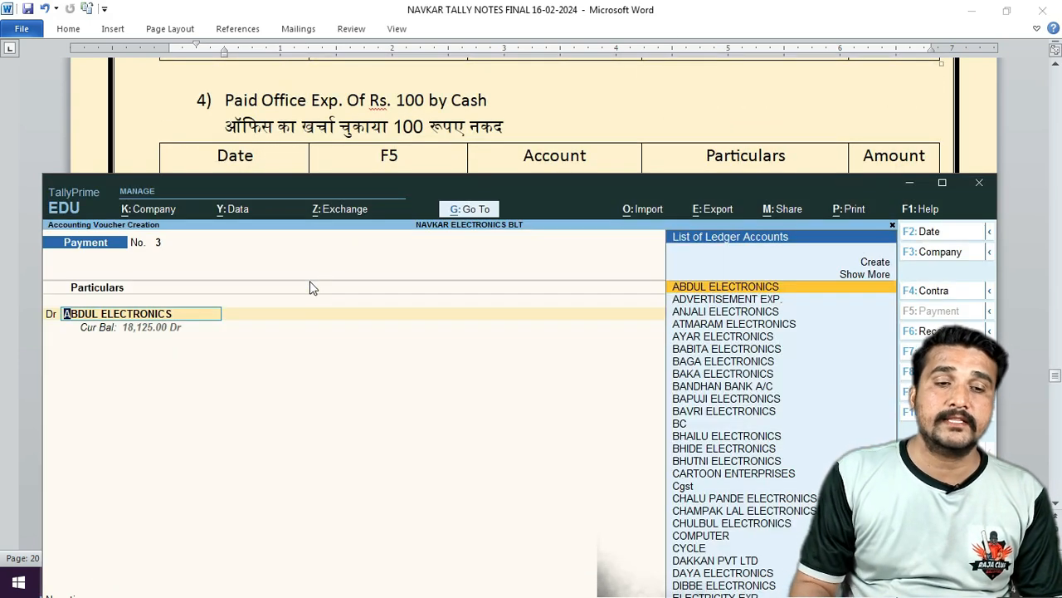
type("Off")
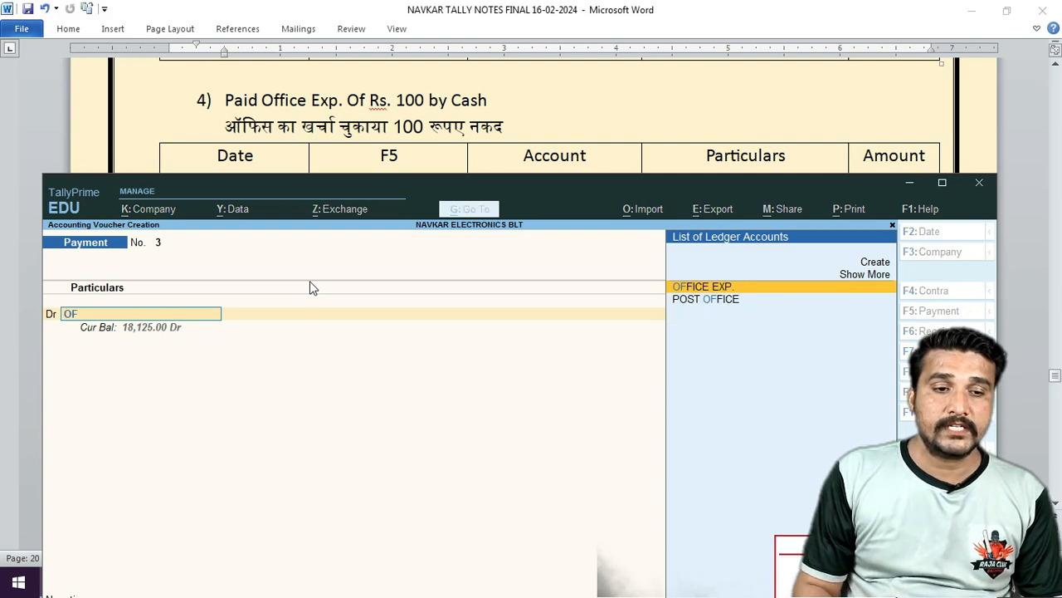
key("Return")
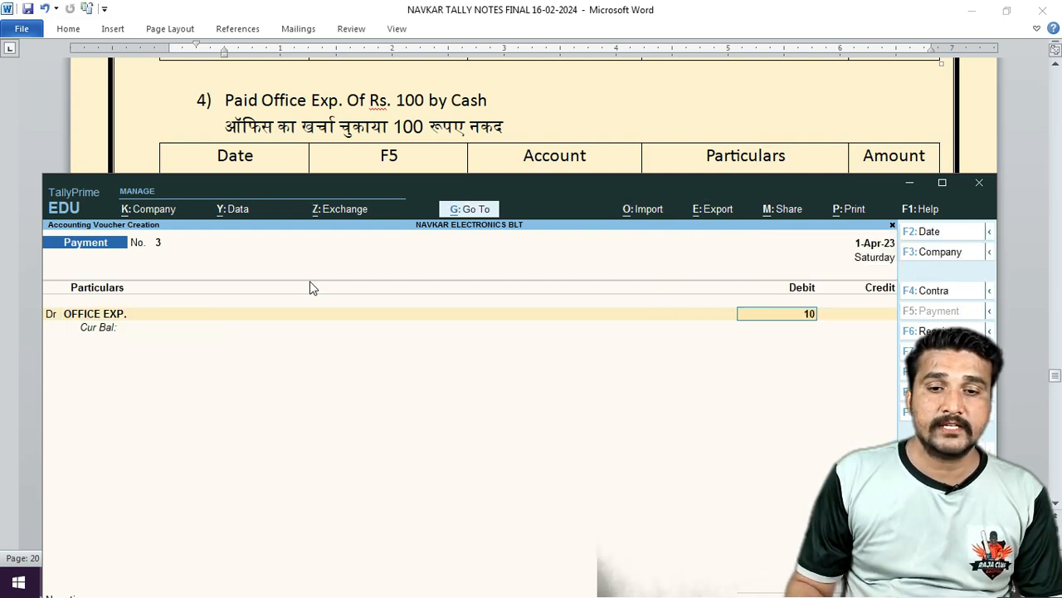
key("Return")
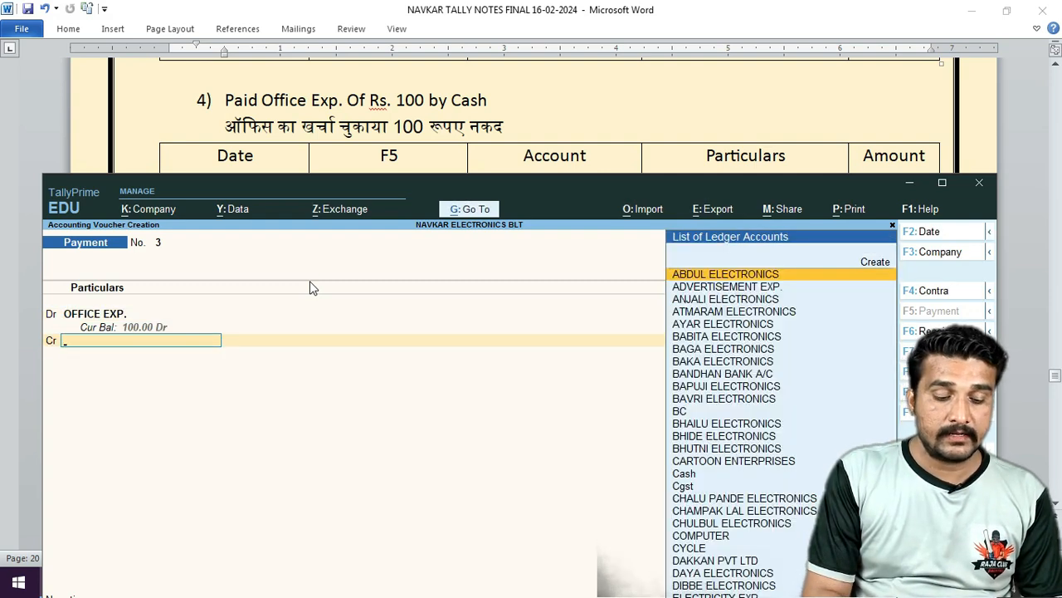
type("CAS")
key("Return")
key("Return")
key("Return")
key("Return")
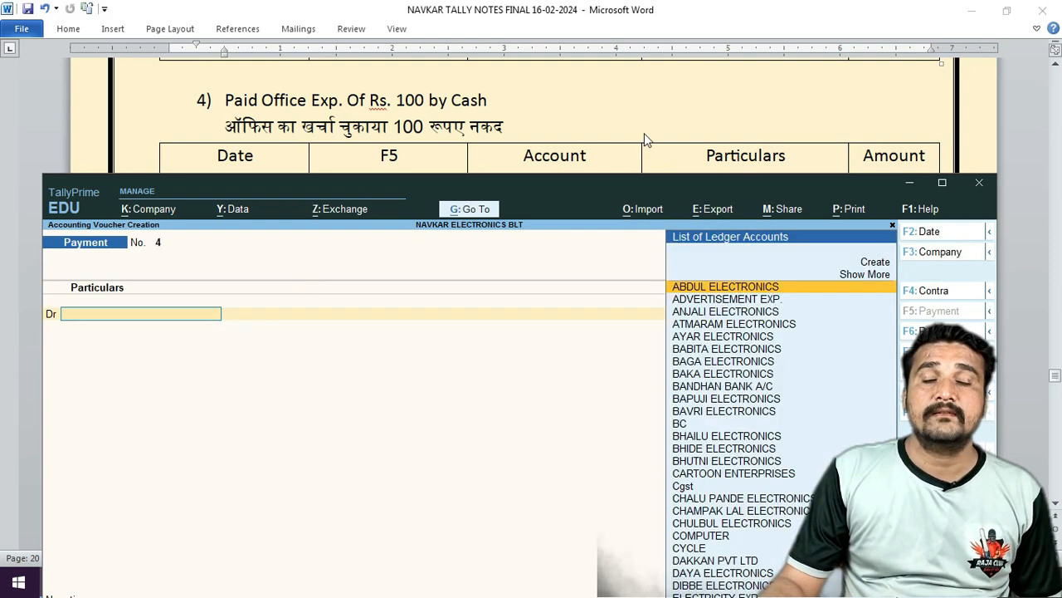
left_click(644, 133)
scroll(424, 183, "down", 4)
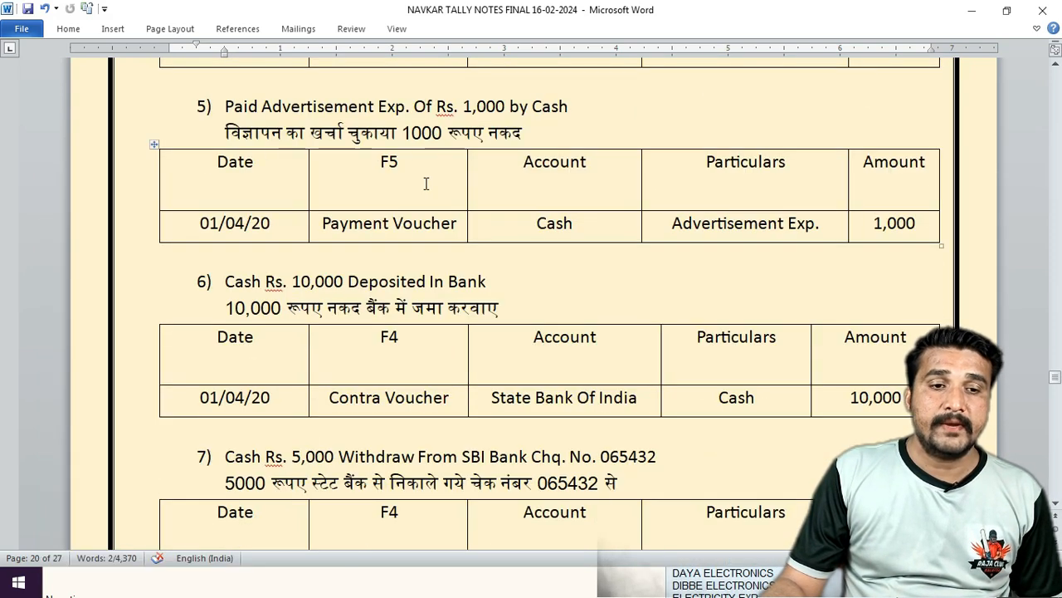
Enter ADVERTISEMENT EXP. debit of 1,000 and a matching Cash credit in the payment voucher.
left_click(136, 585)
left_click_drag(546, 196, 548, 168)
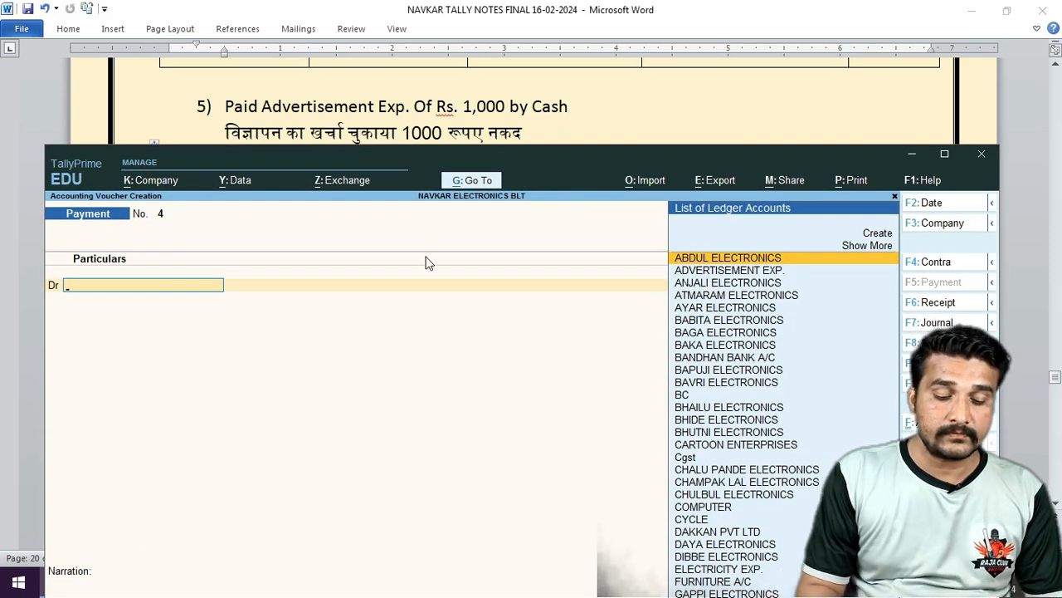
type("AD")
key("Return")
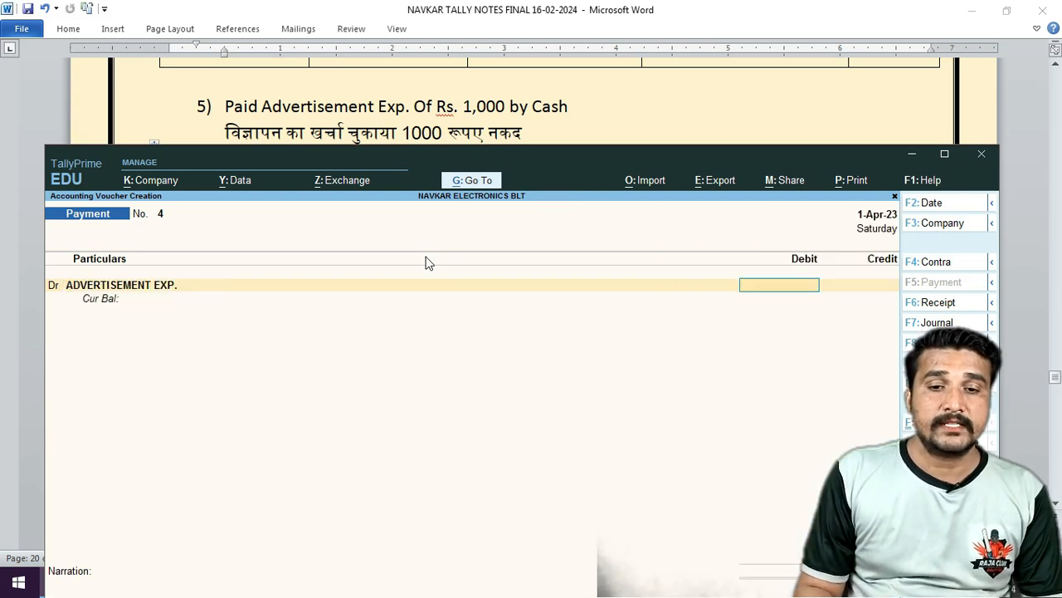
key("Return")
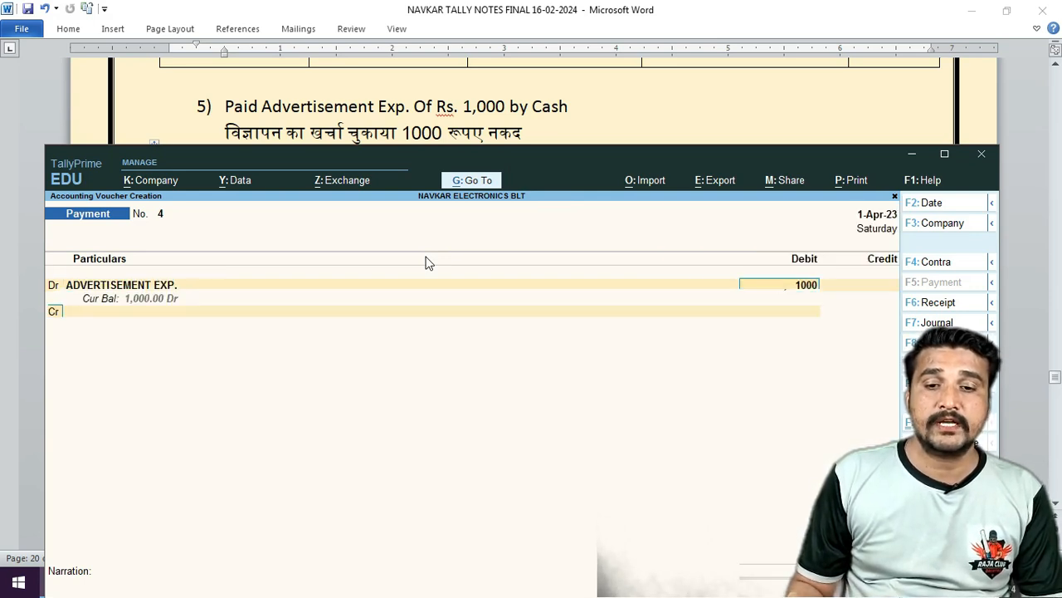
type("CAS")
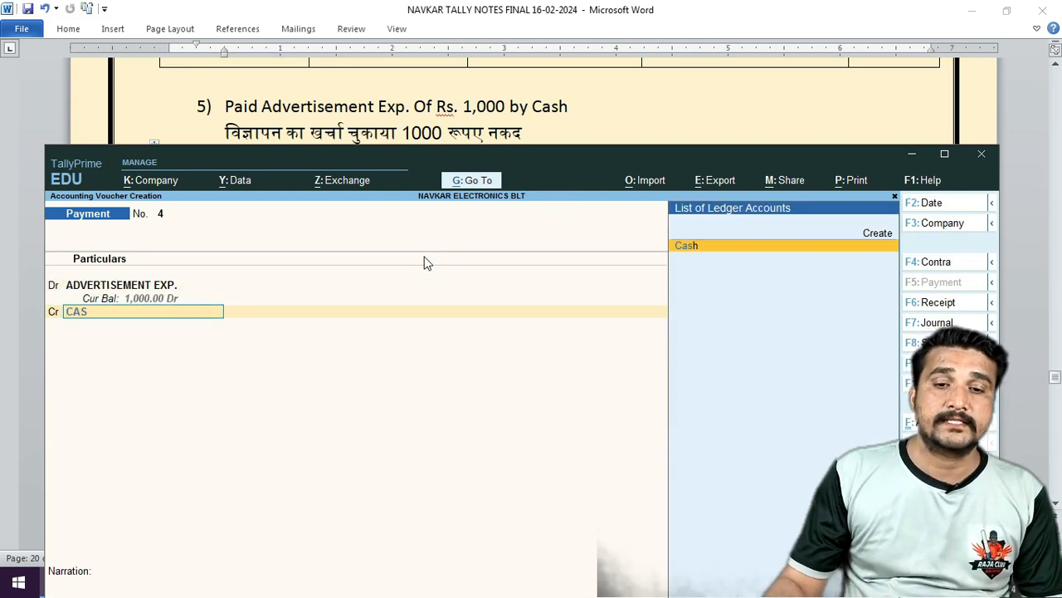
key("Return")
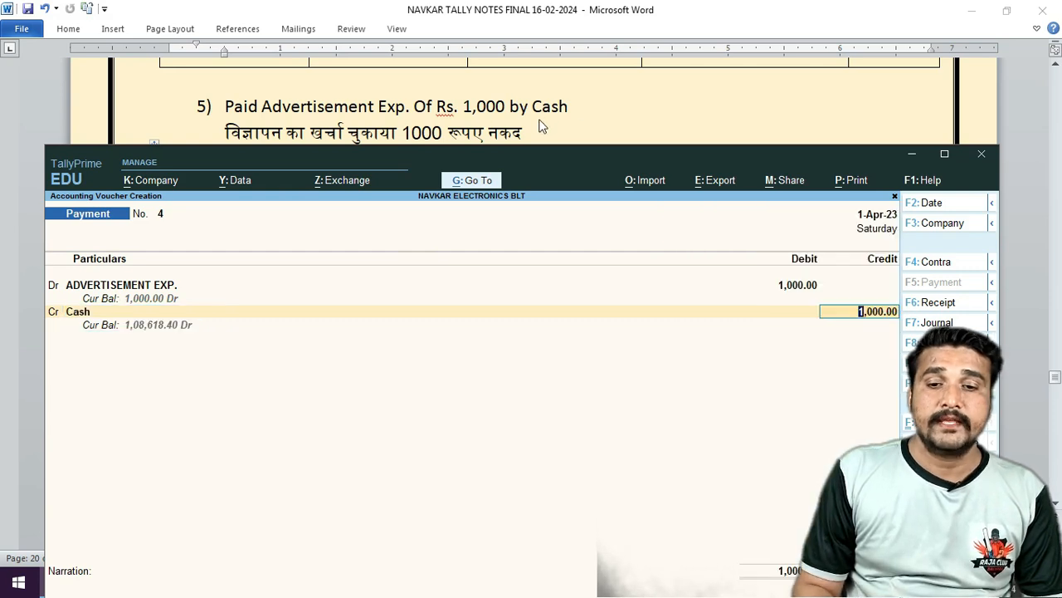
key("Return")
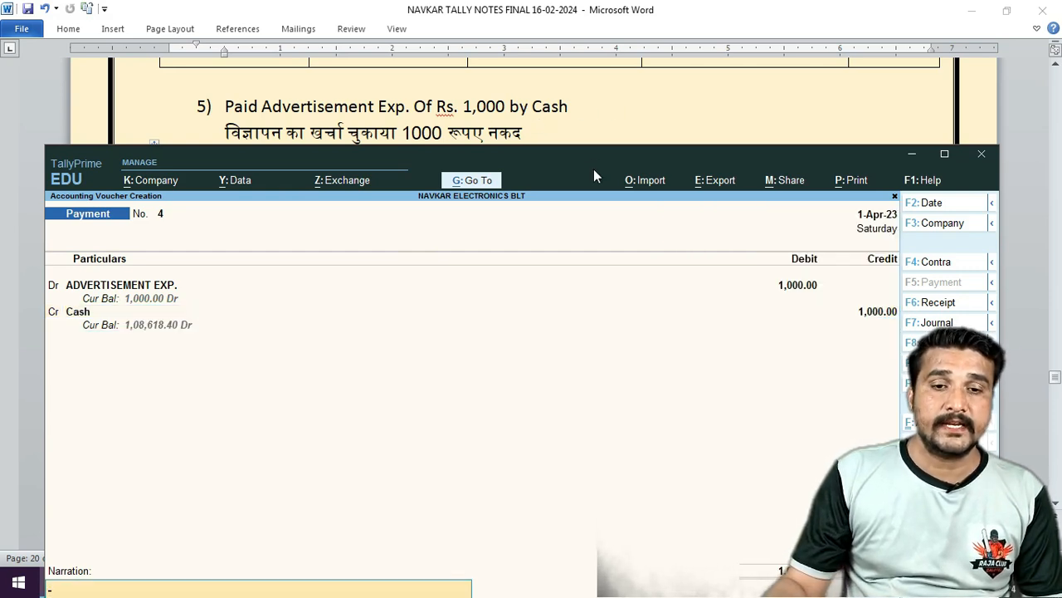
Add narration 'BANNER PRINT' and save the voucher.
left_click_drag(593, 168, 601, 56)
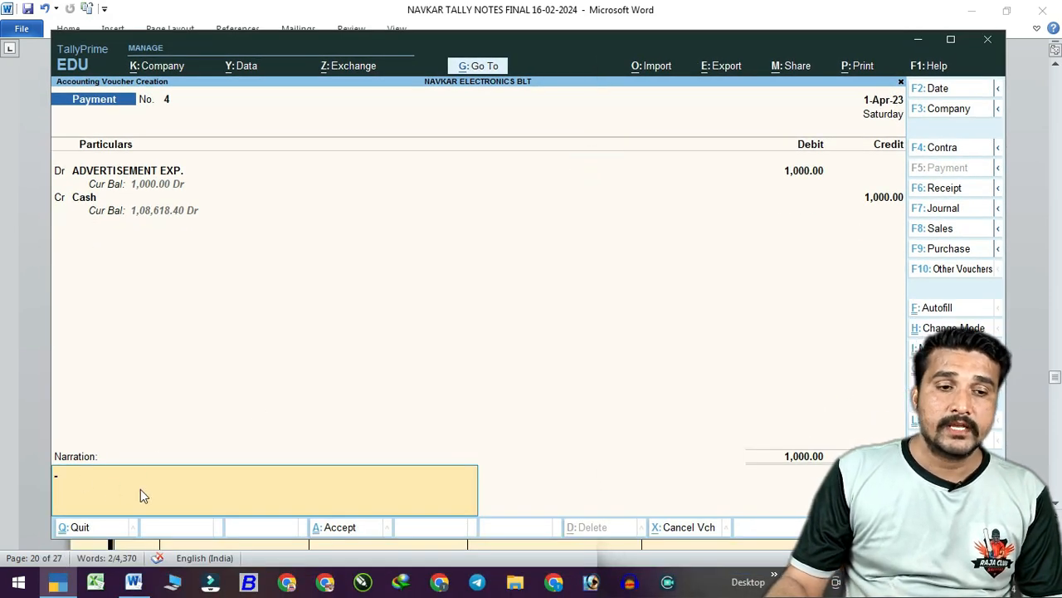
type("BANN")
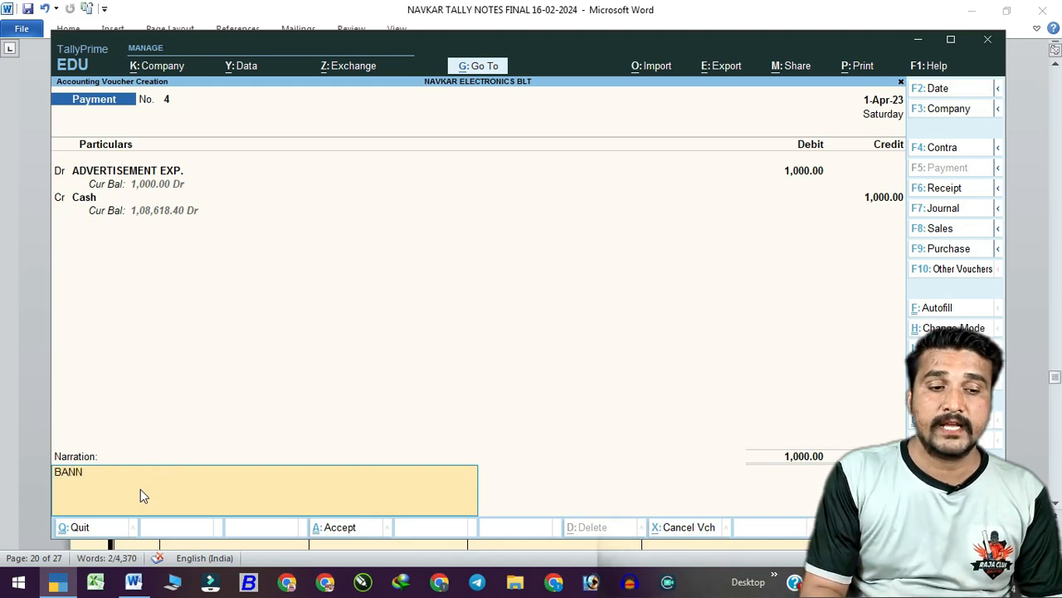
type("ER PRINT")
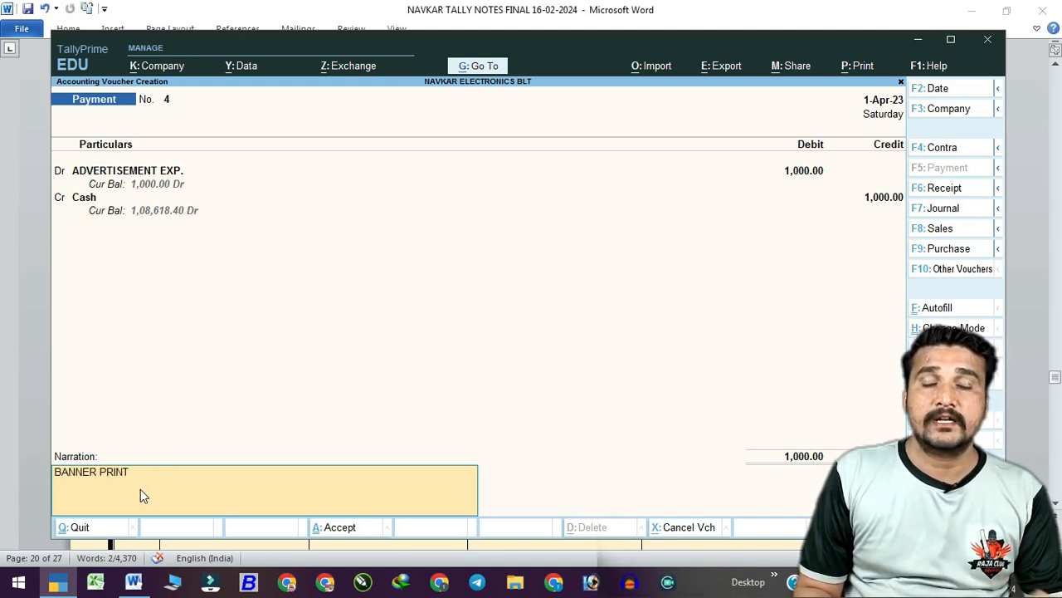
left_click(140, 489)
left_click(141, 489)
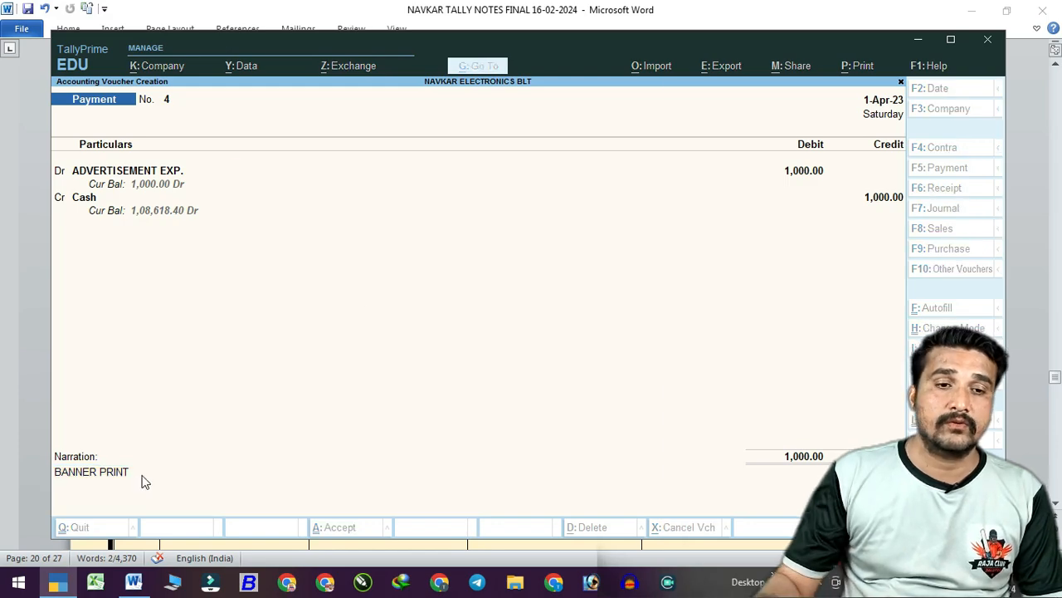
Check item 6 in the Word notes, then switch the new voucher to Contra.
left_click_drag(579, 39, 581, 225)
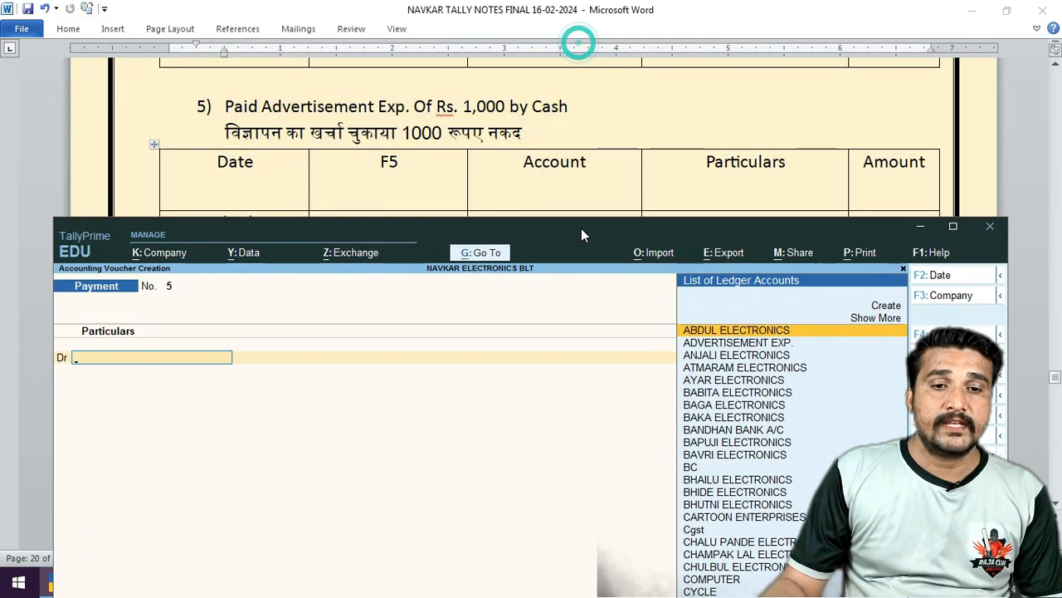
left_click(573, 140)
scroll(519, 154, "down", 3)
scroll(520, 154, "down", 1)
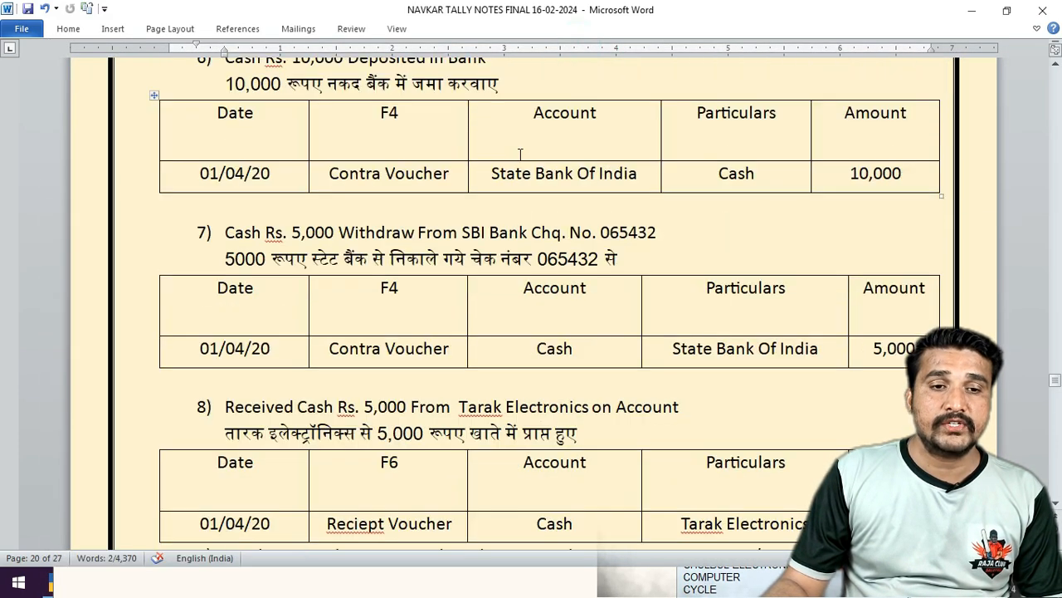
scroll(520, 153, "up", 1)
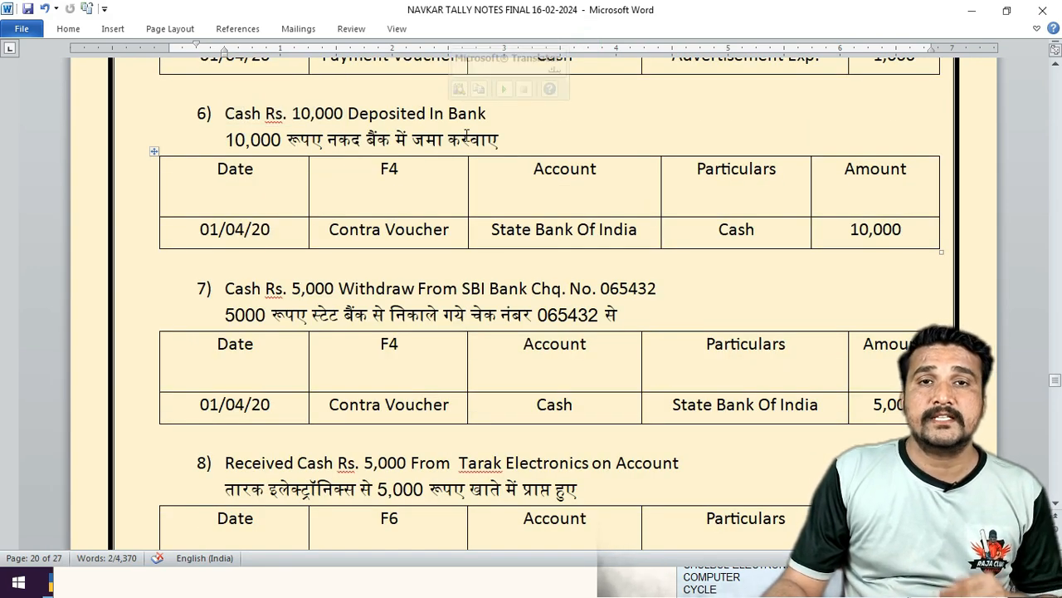
left_click(142, 578)
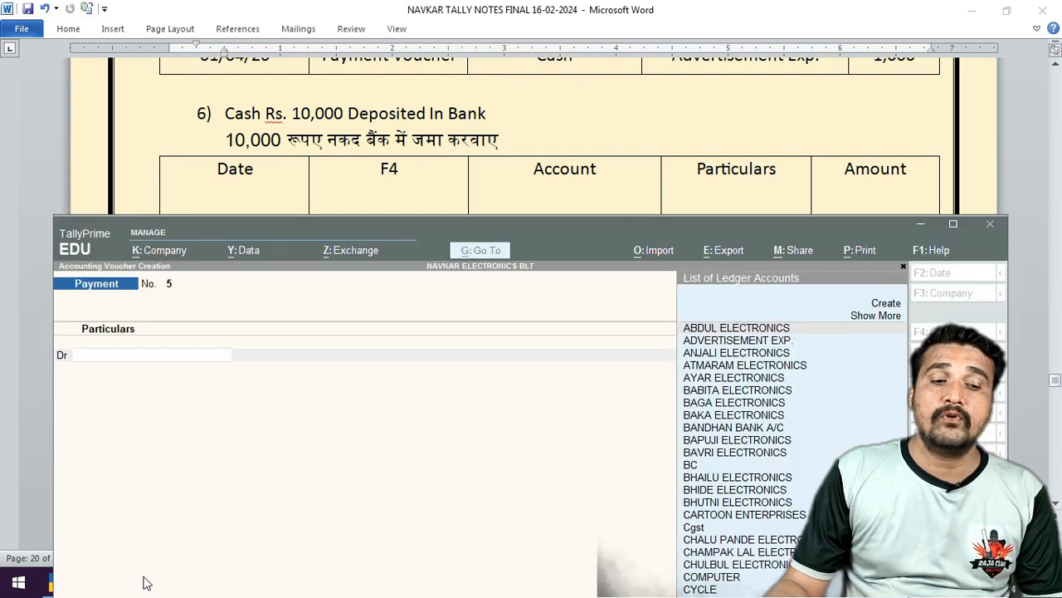
left_click_drag(450, 224, 443, 164)
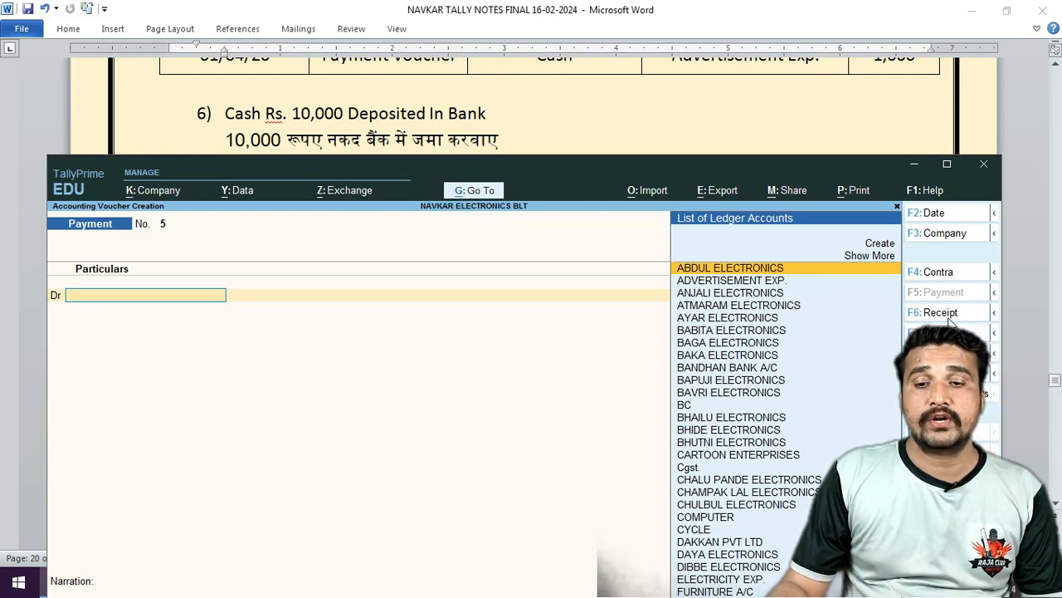
left_click(953, 274)
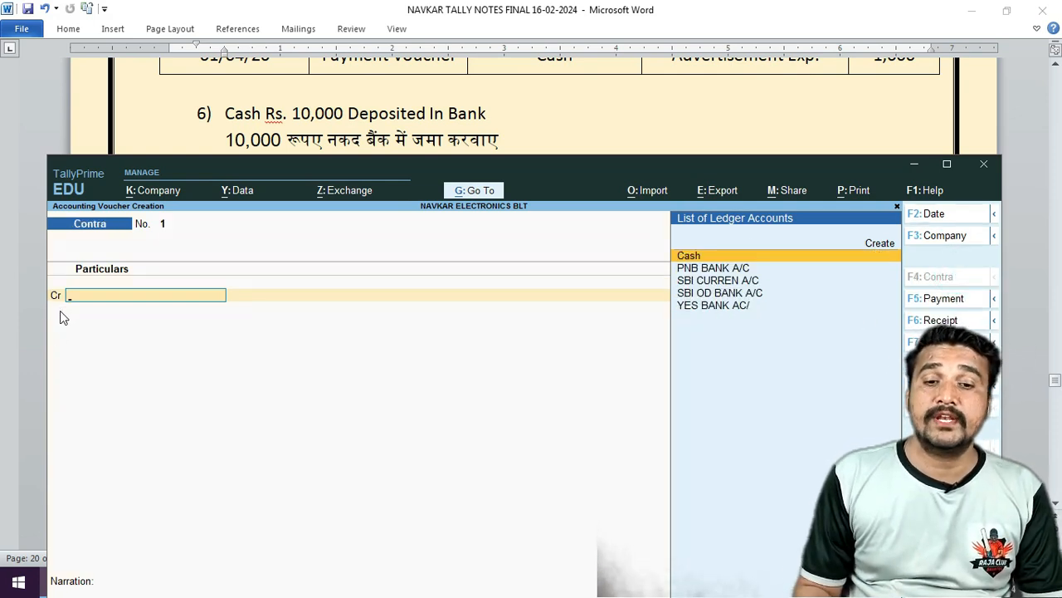
Credit Cash with 10,000 on Contra voucher No. 1.
key("Return")
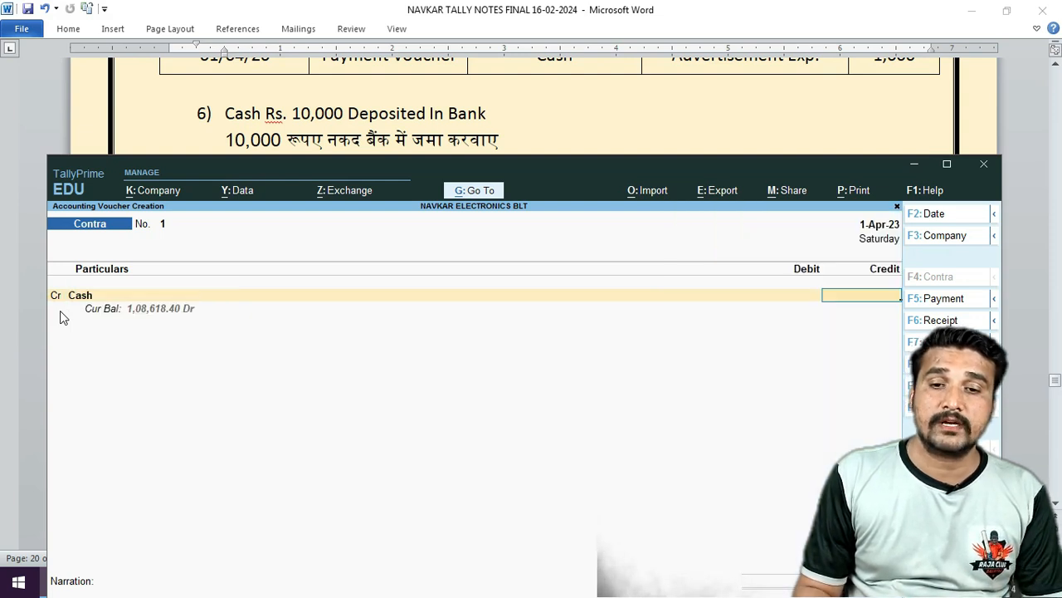
type("10000")
key("Return")
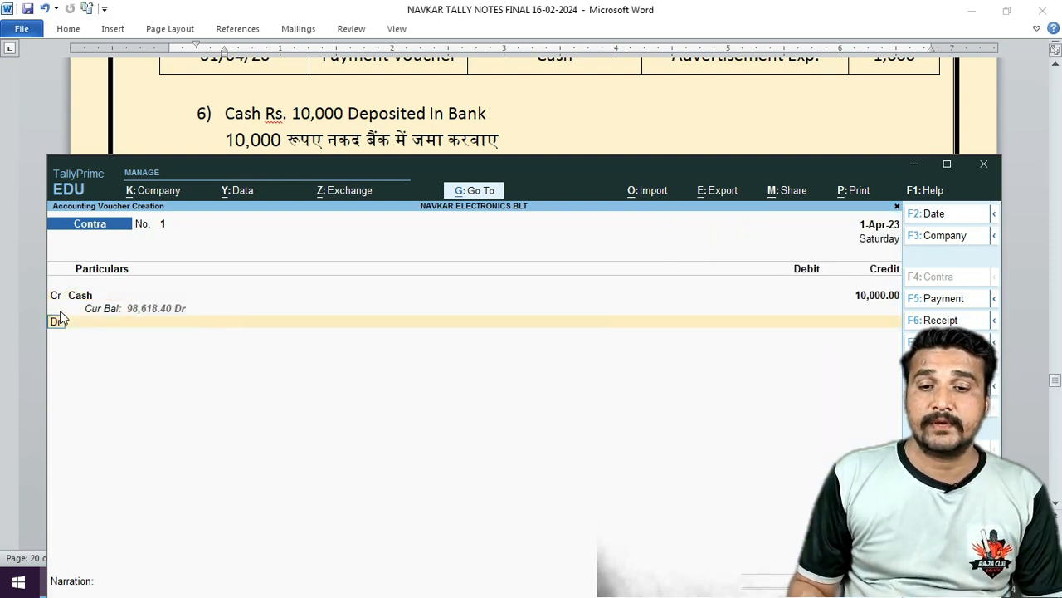
key("Return")
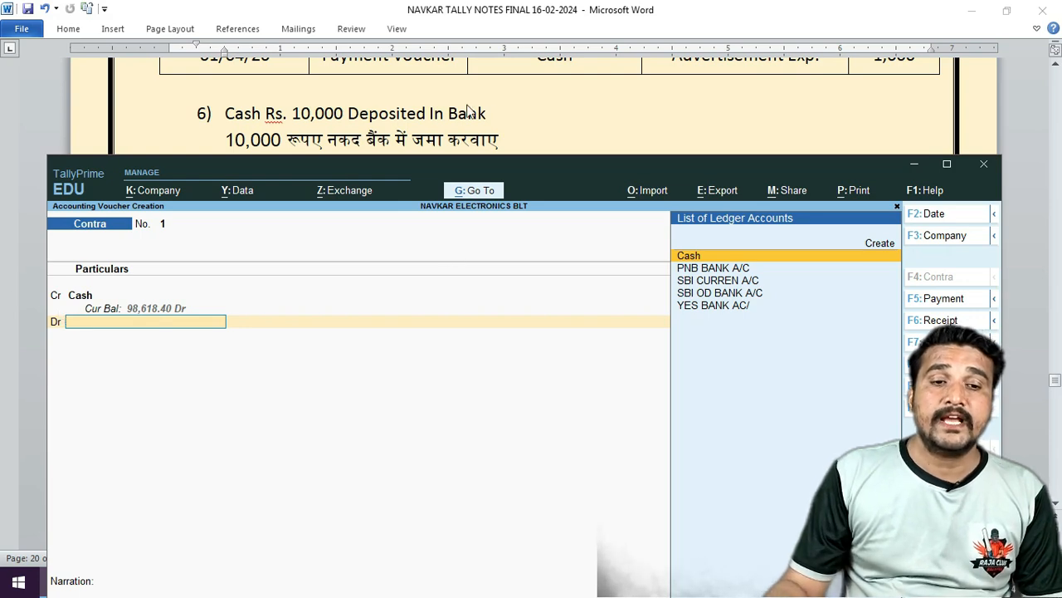
left_click_drag(444, 159, 429, 280)
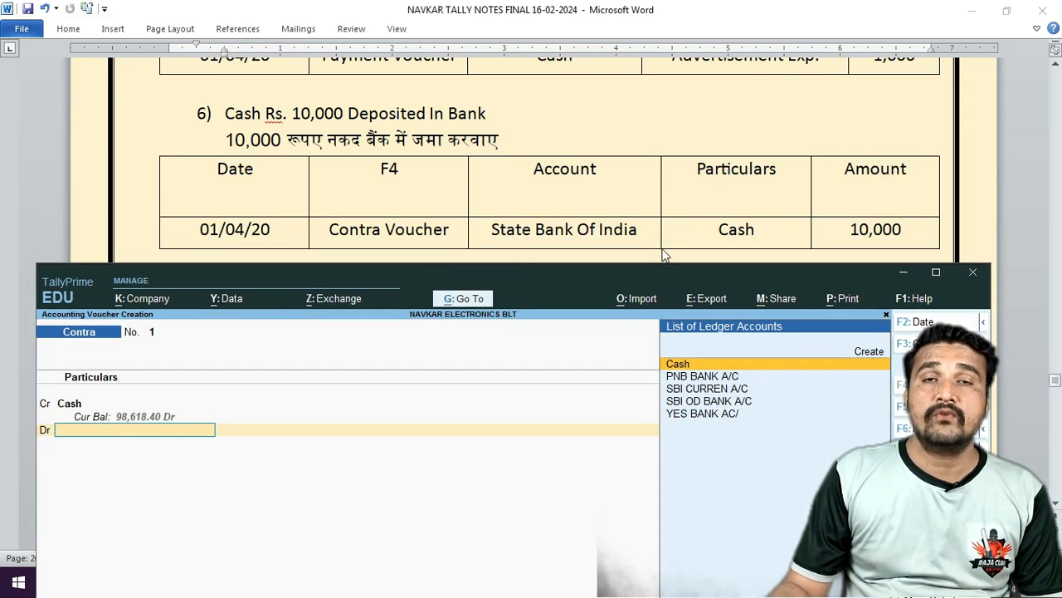
left_click_drag(526, 270, 554, 143)
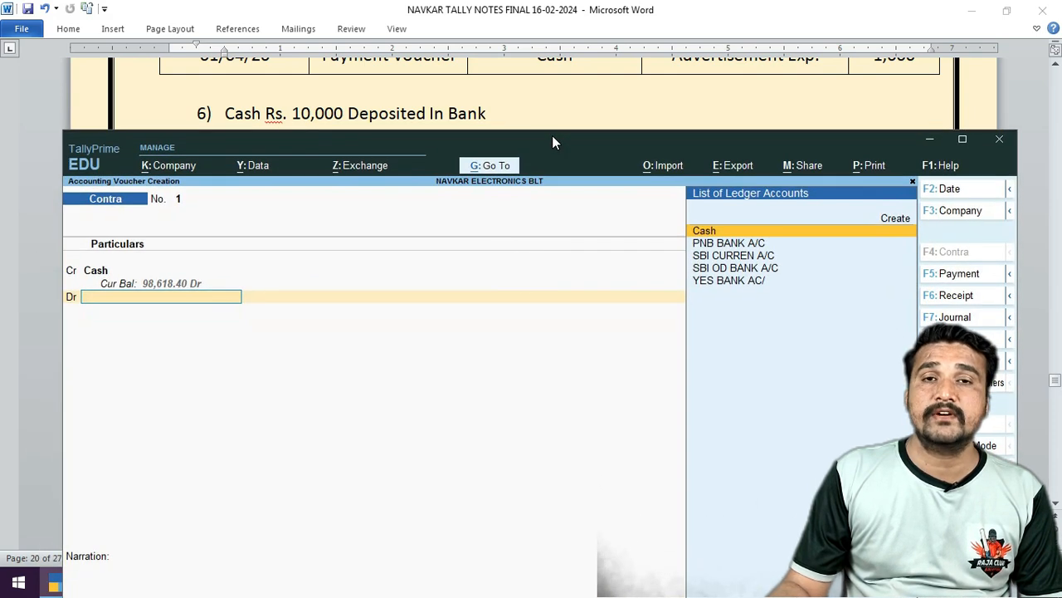
Debit SBI CURREN A/C 10,000, complete the bank allocation, and save.
key("Down")
key("Down")
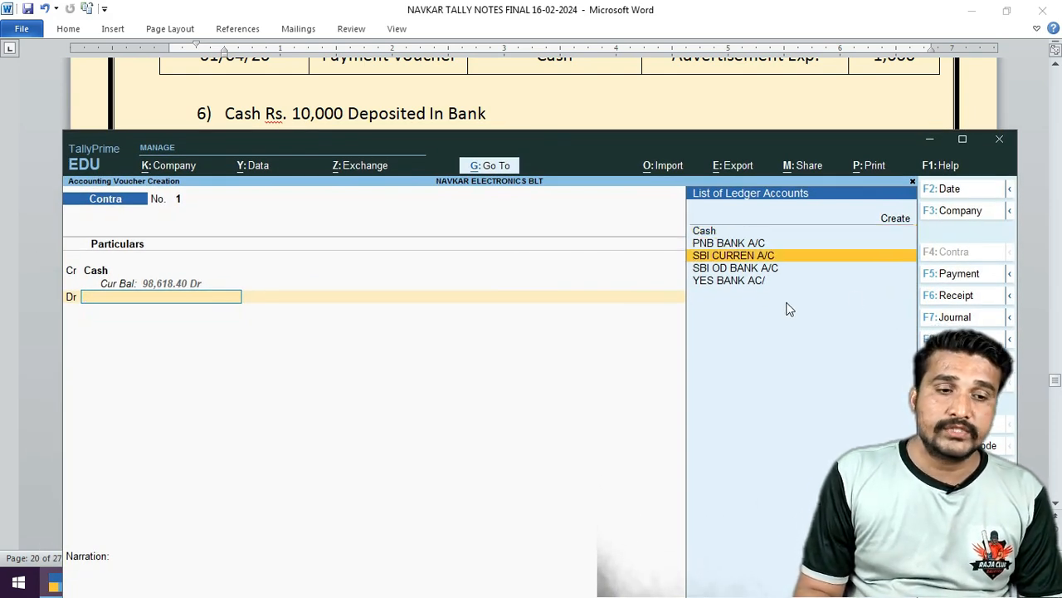
key("Return")
key("Return")
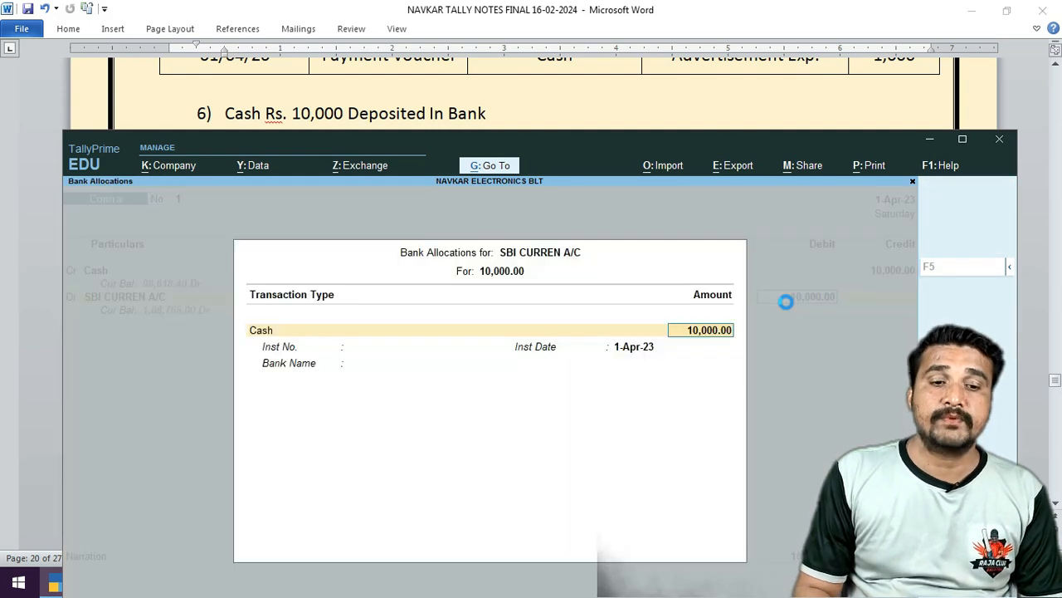
key("Return")
key("Return")
key("Return")
key("Return")
key("Return")
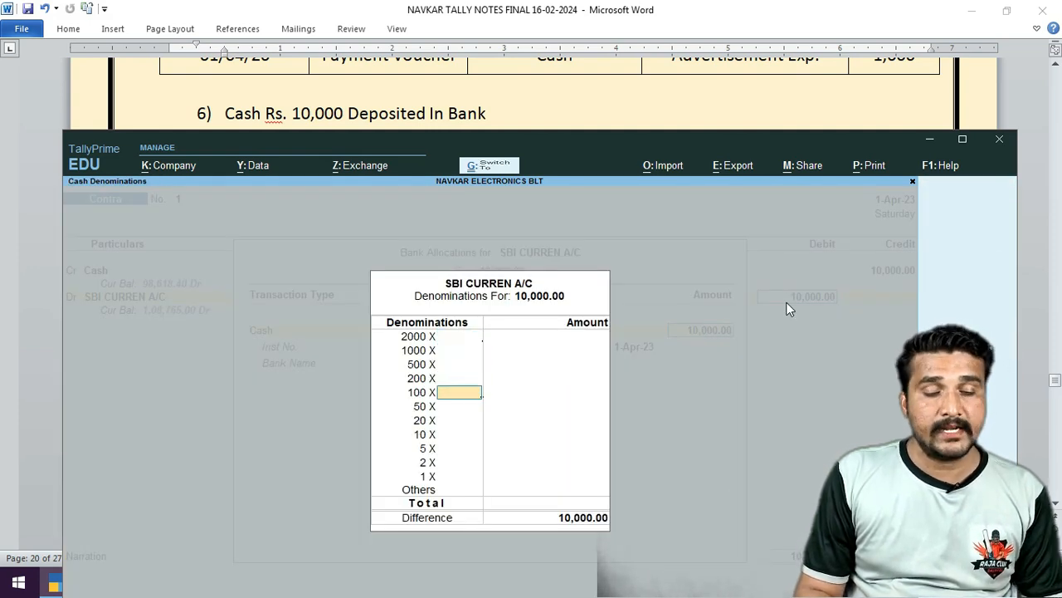
key("ctrl+a")
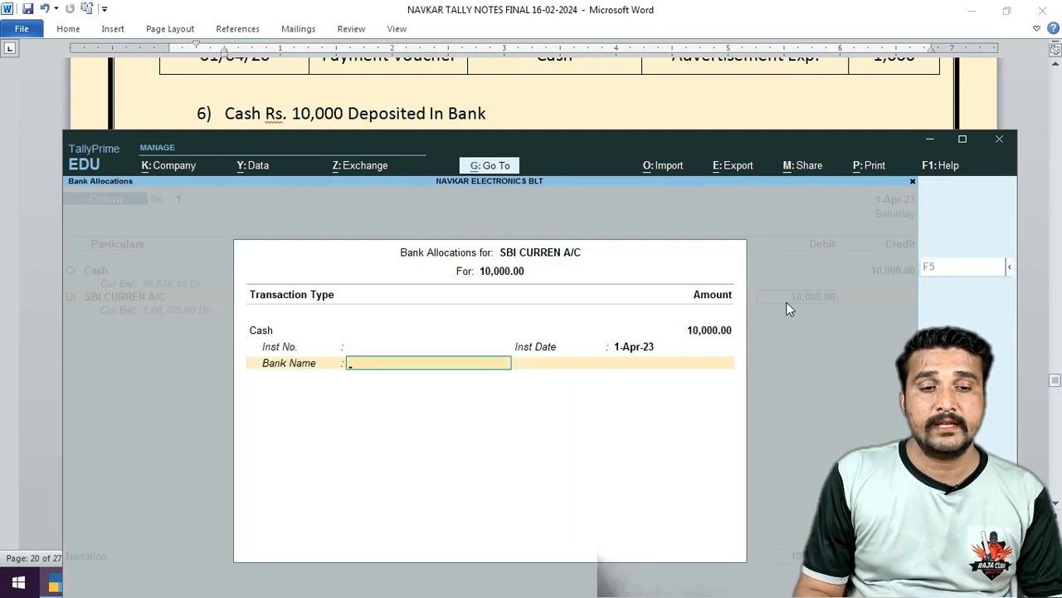
key("ctrl+a")
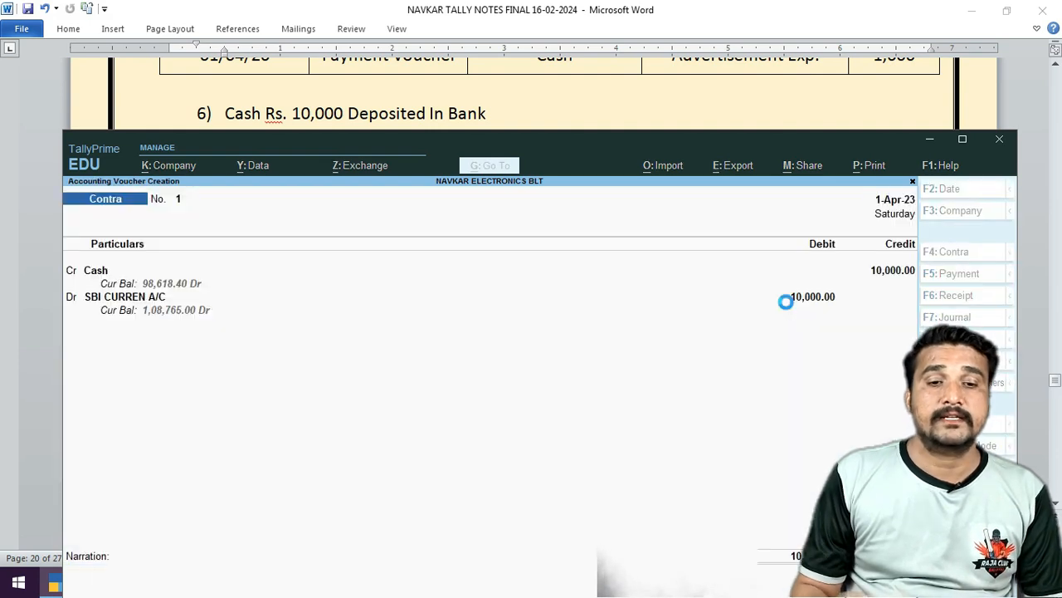
Check the cash-withdrawal entry in the Word notes.
left_click_drag(596, 146, 581, 263)
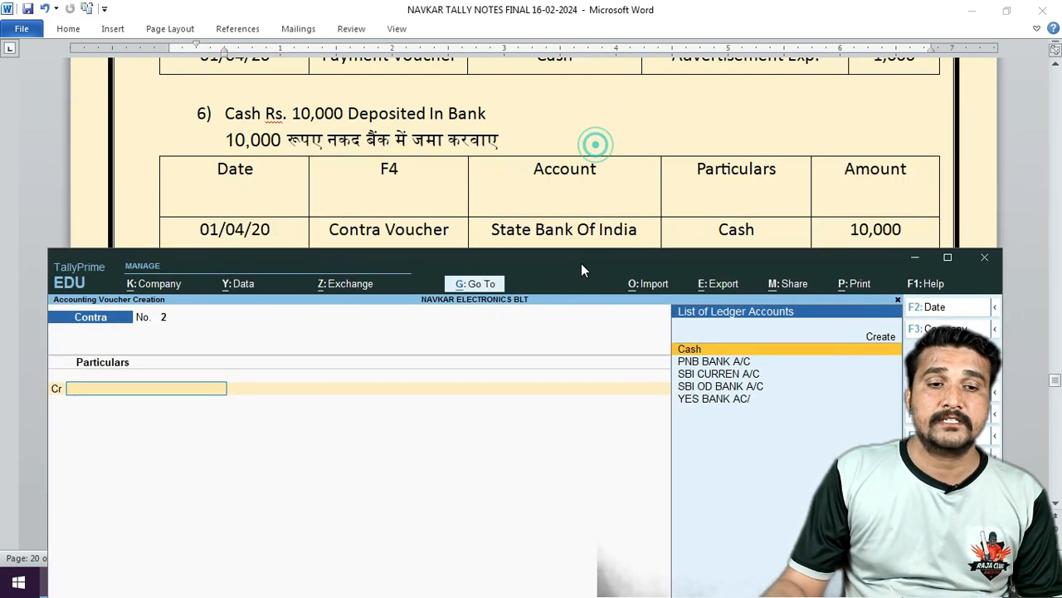
left_click(553, 131)
scroll(548, 150, "down", 6)
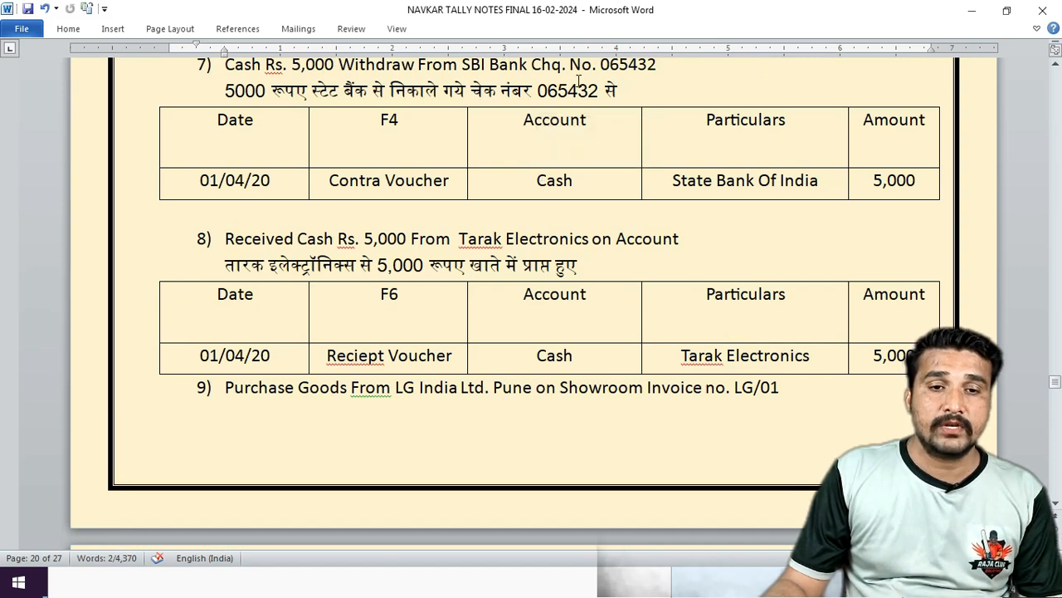
left_click(129, 585)
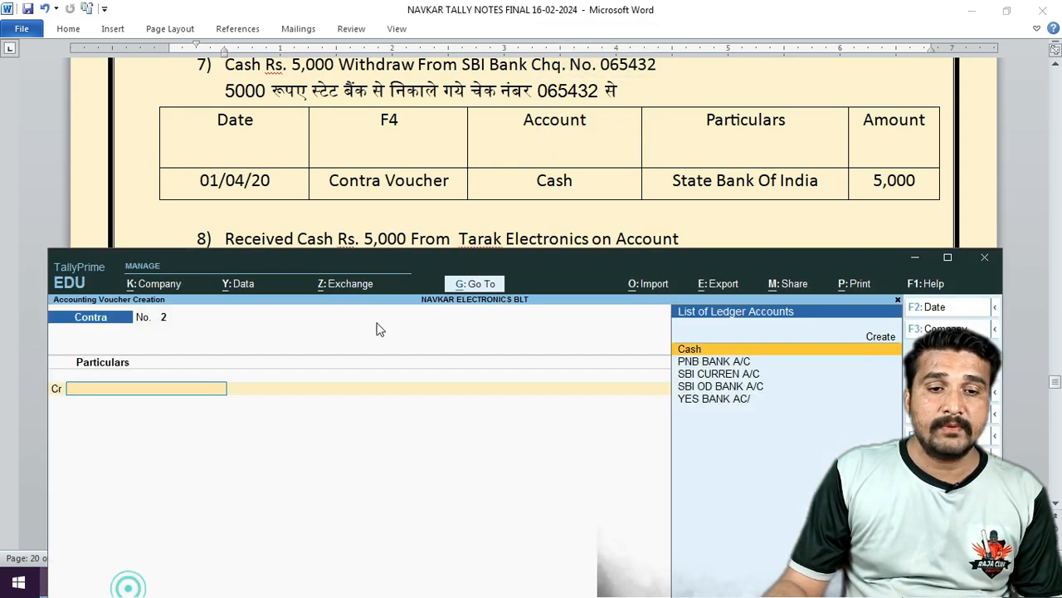
left_click_drag(472, 257, 455, 127)
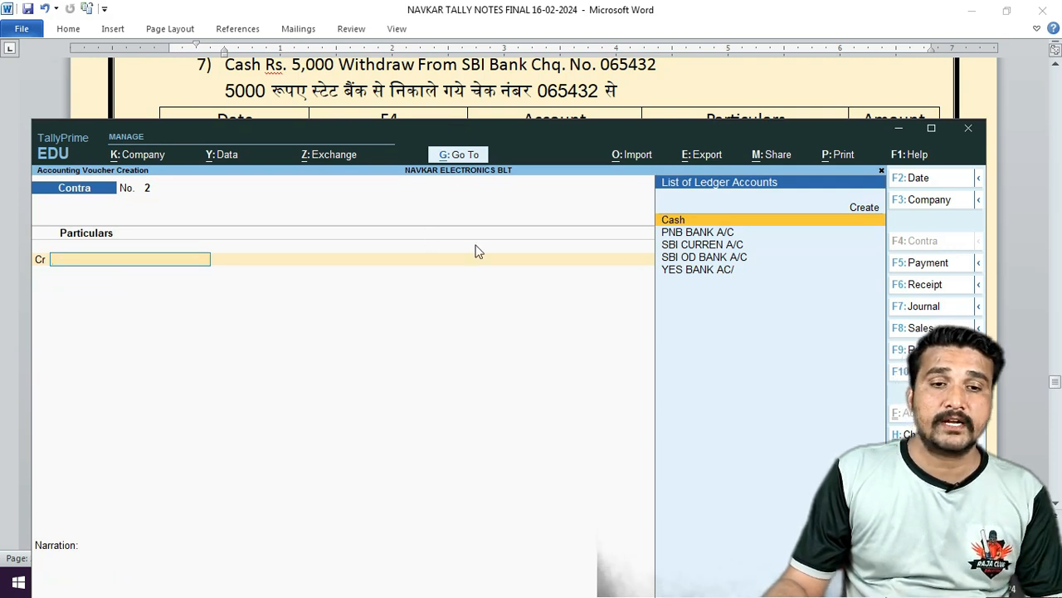
Credit SBI CURREN A/C 5,000 against cheque 065432, debit Cash, and save.
type("SB")
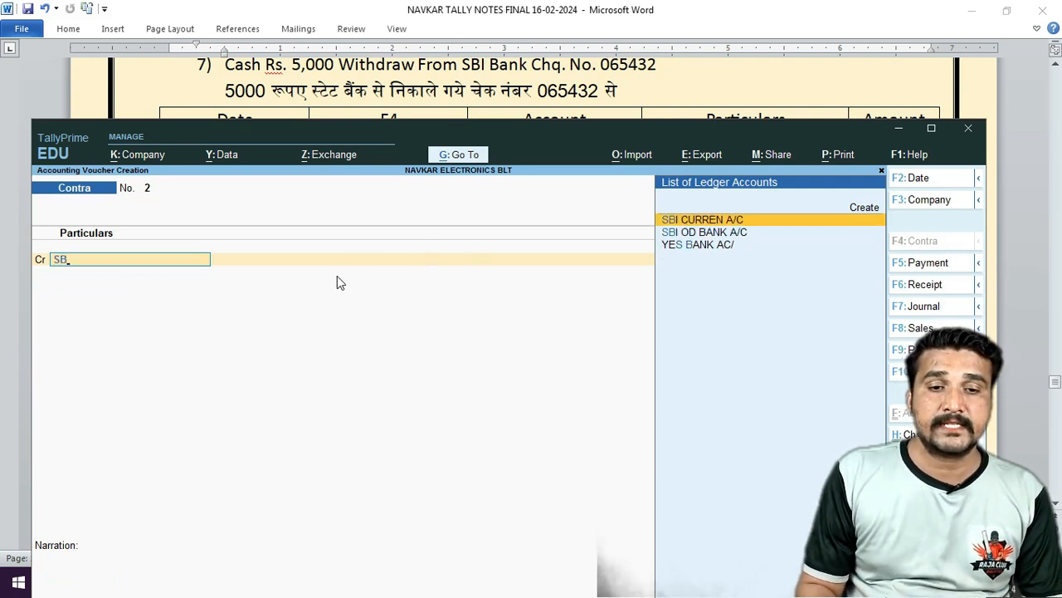
key("Return")
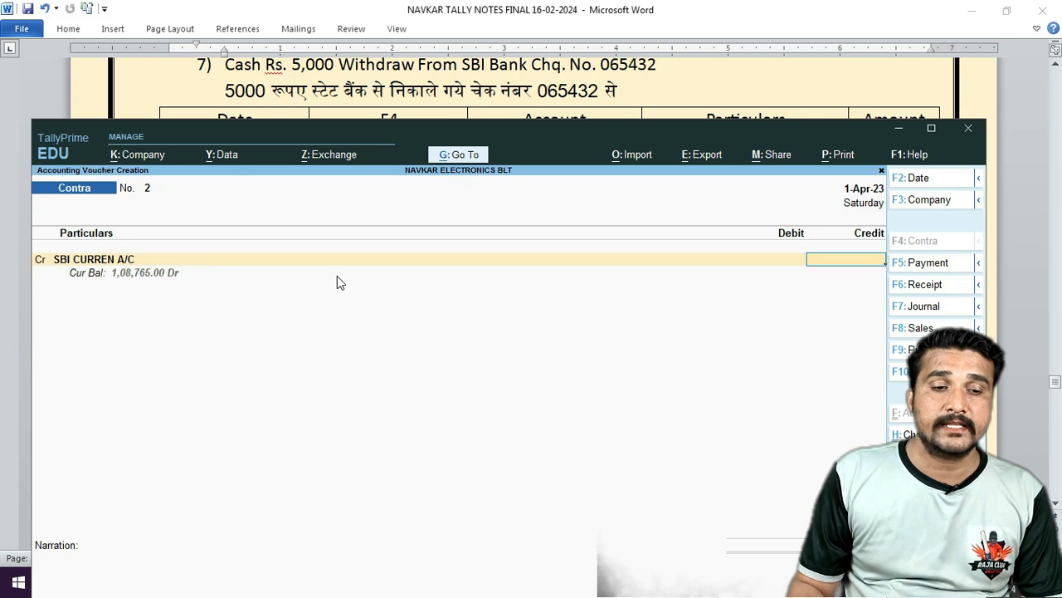
type("5,000")
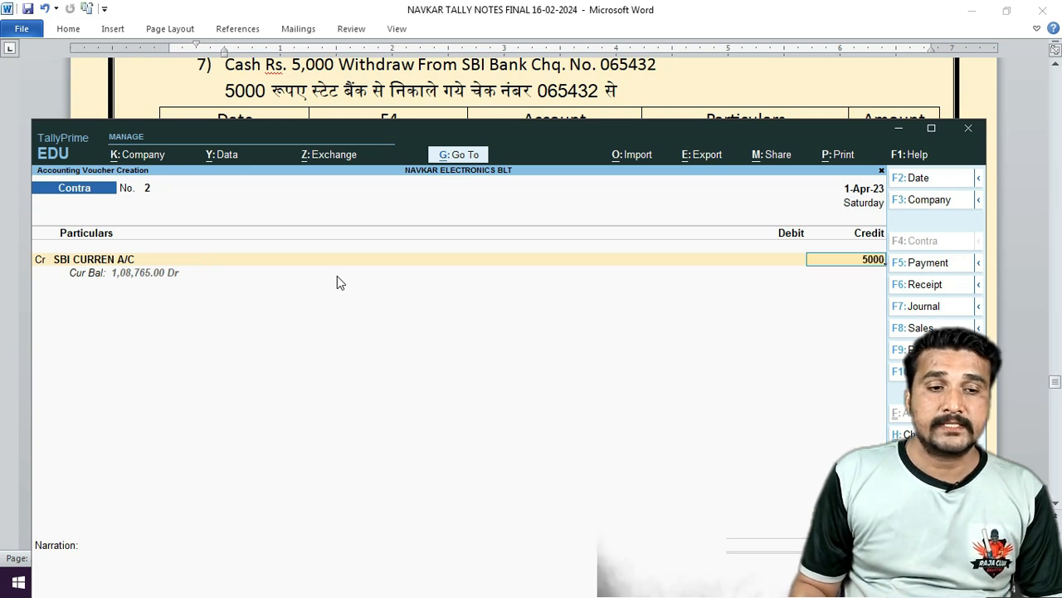
key("Return")
key("Return")
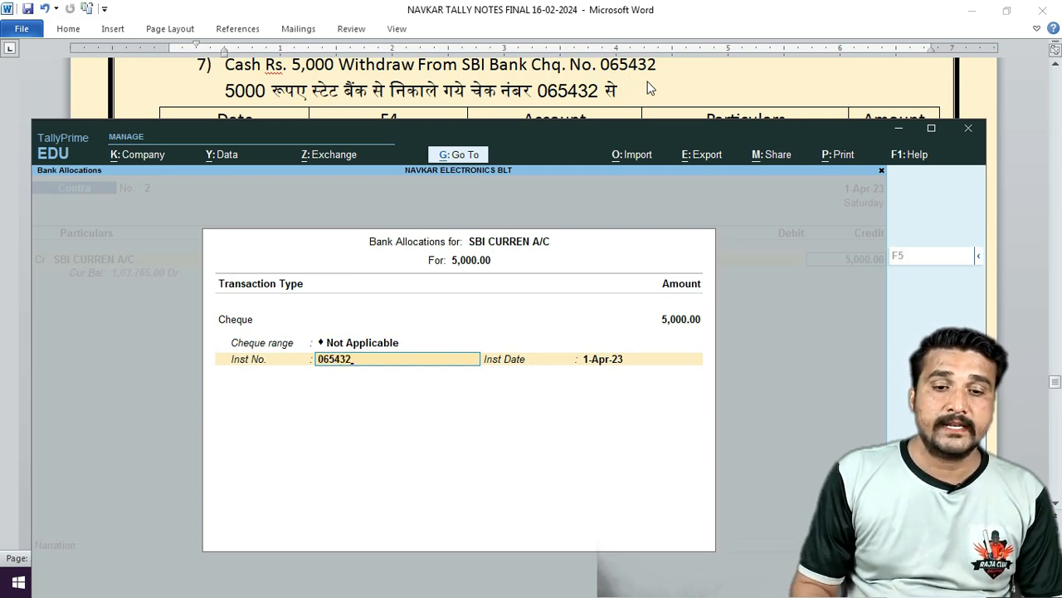
type("065432")
key("Return")
key("Return")
key("Return")
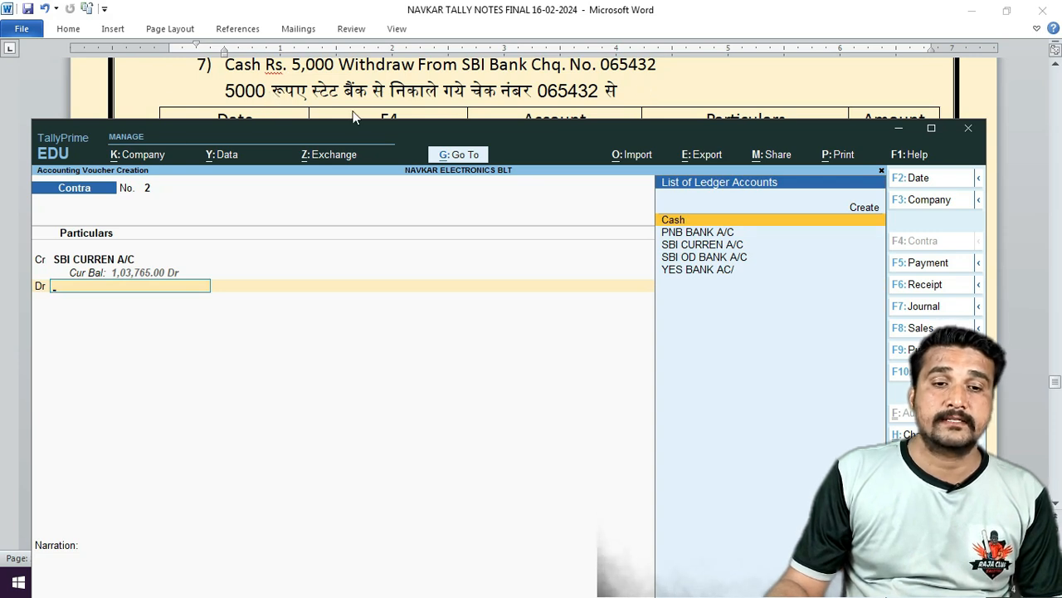
type("CA")
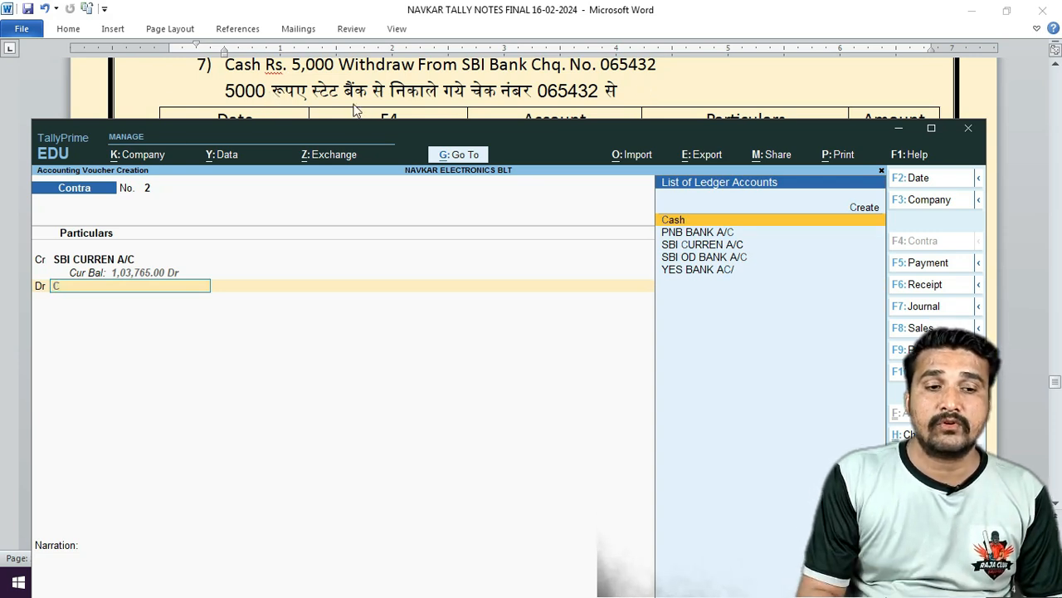
key("Return")
key("Return")
key("Return")
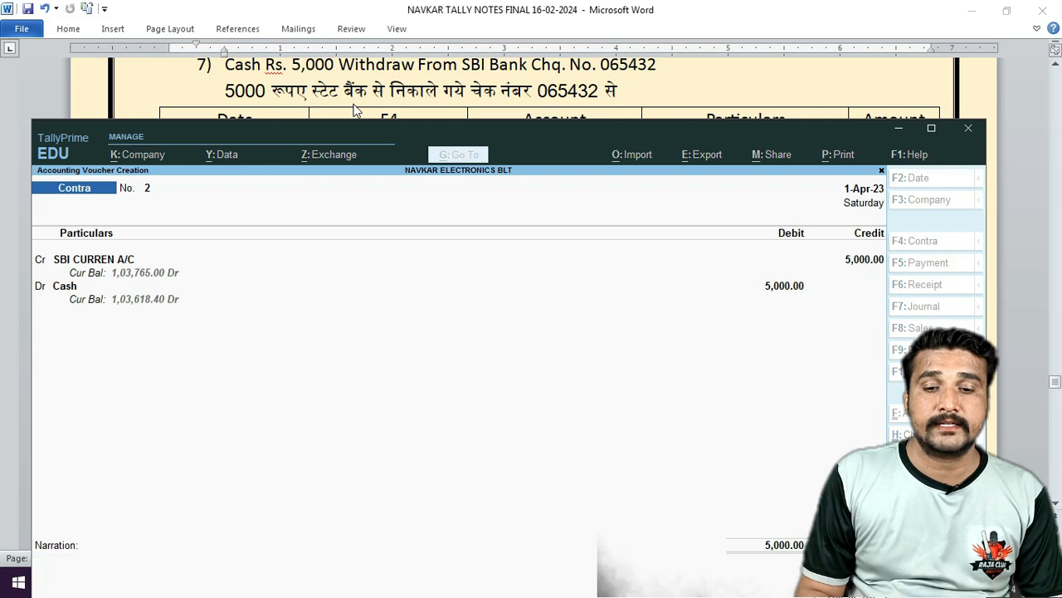
Check the receipt entry in the notes and switch to a Receipt voucher.
left_click(326, 98)
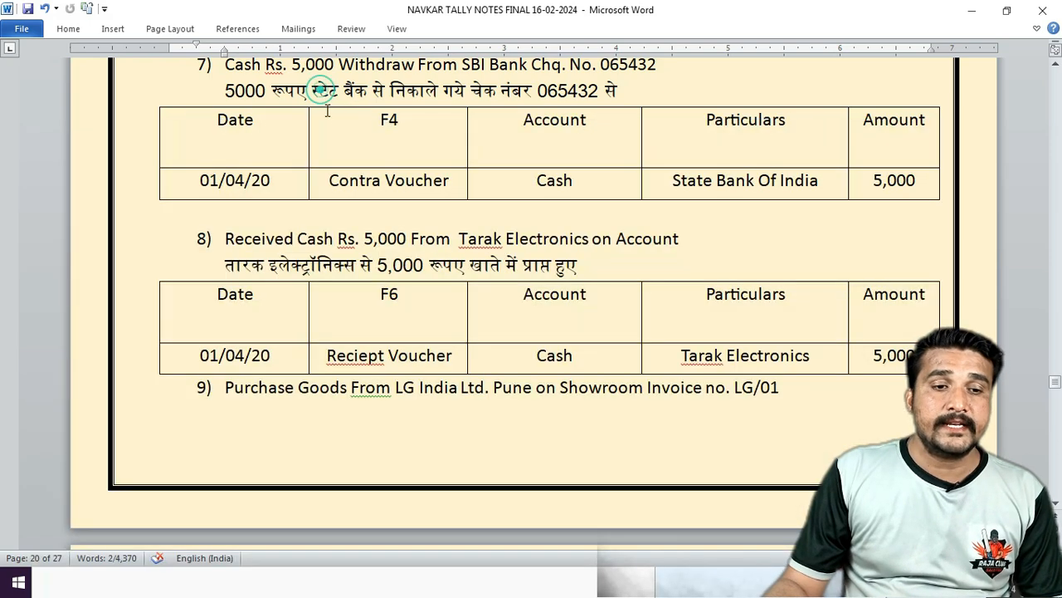
scroll(326, 107, "down", 3)
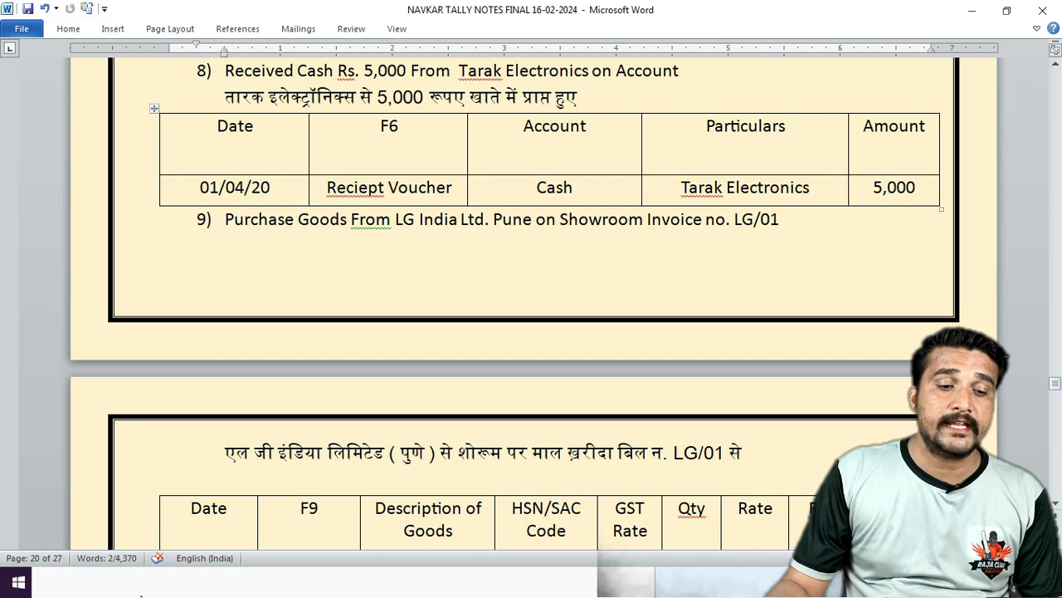
left_click(141, 590)
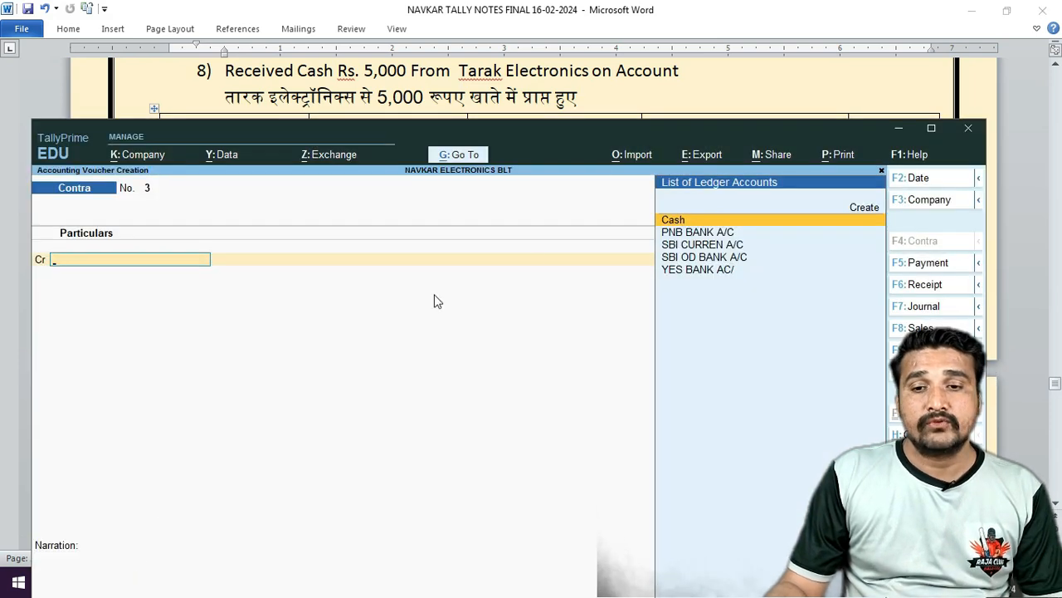
left_click(923, 285)
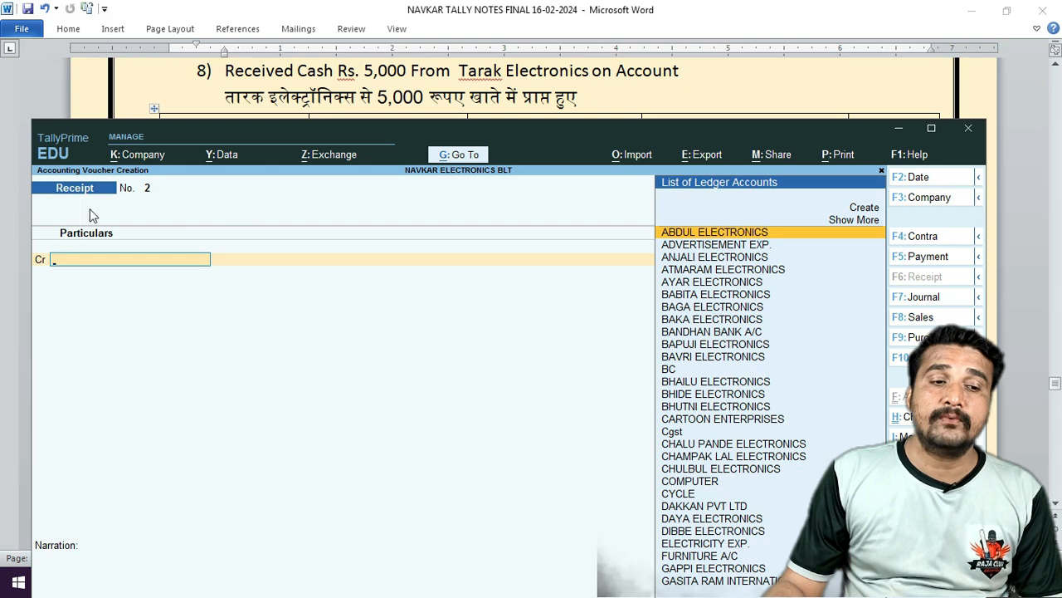
Credit TARAK ELECTRONICS 5,000 On Account, debit Cash, and save the receipt.
type("TARA")
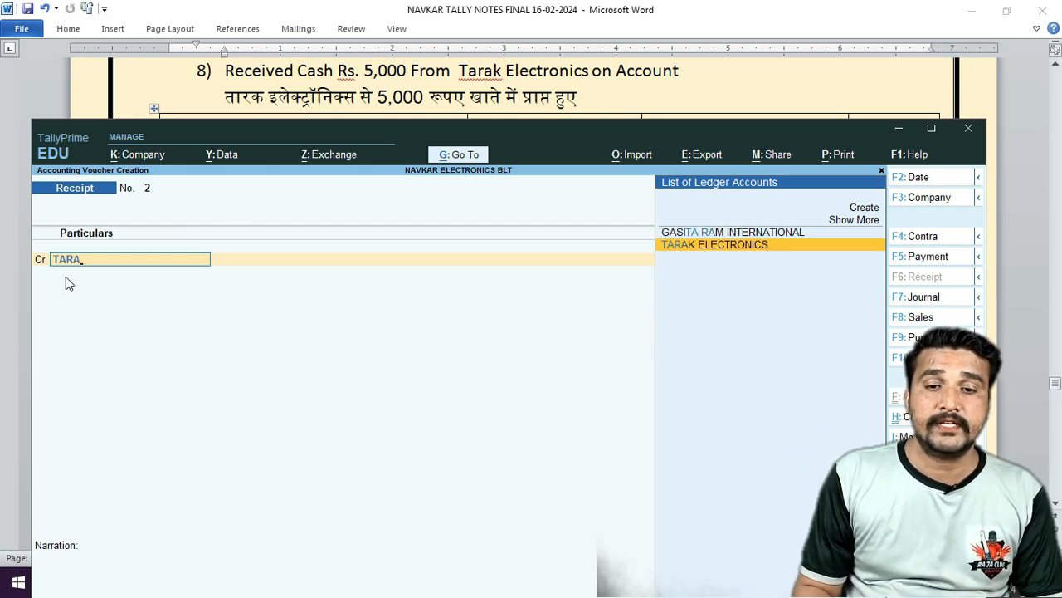
key("Return")
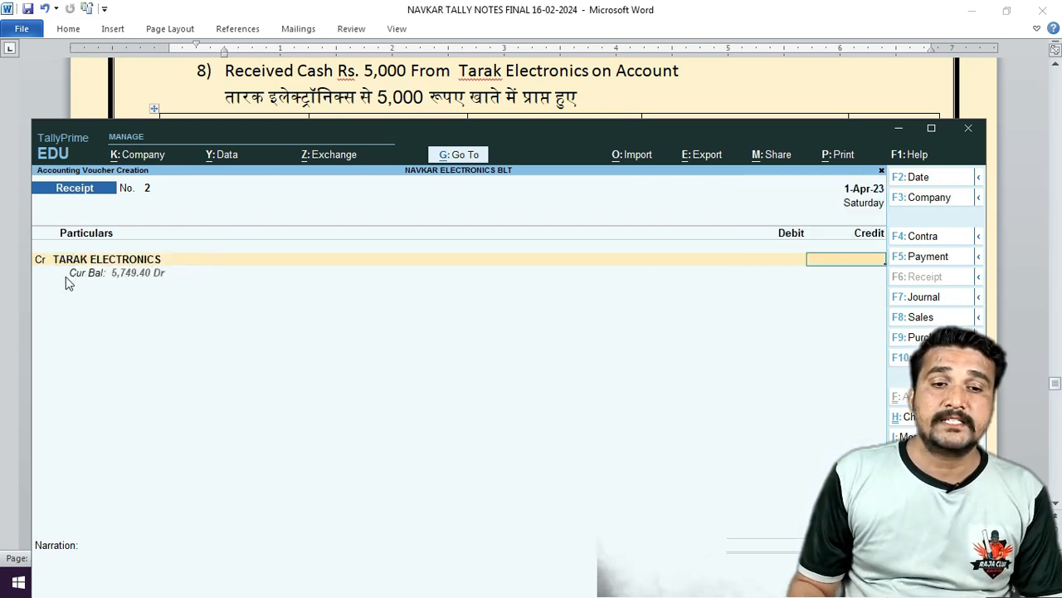
type("5,000")
key("Return")
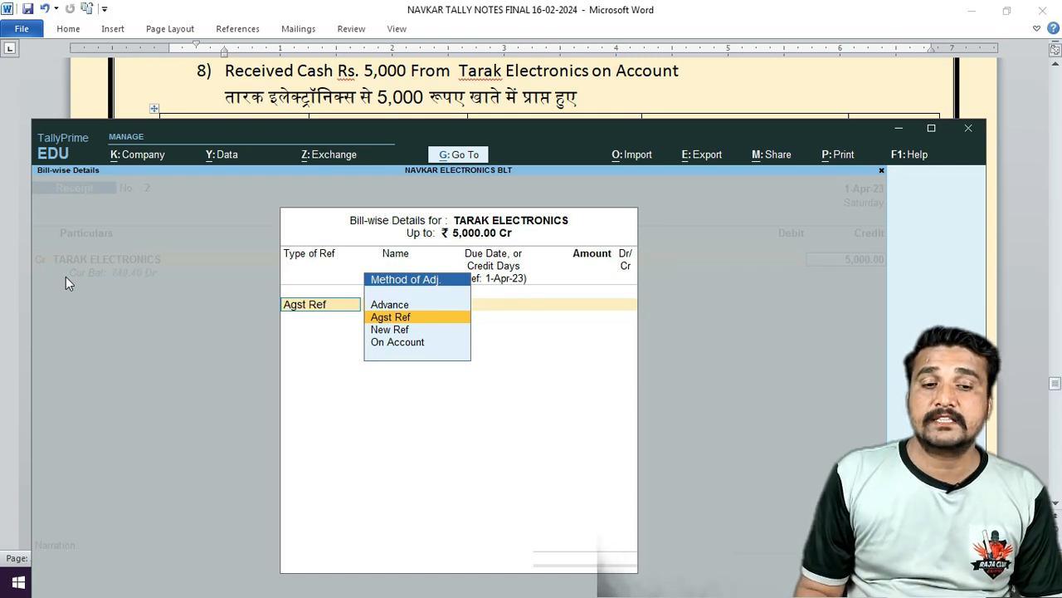
key("Down")
key("Down")
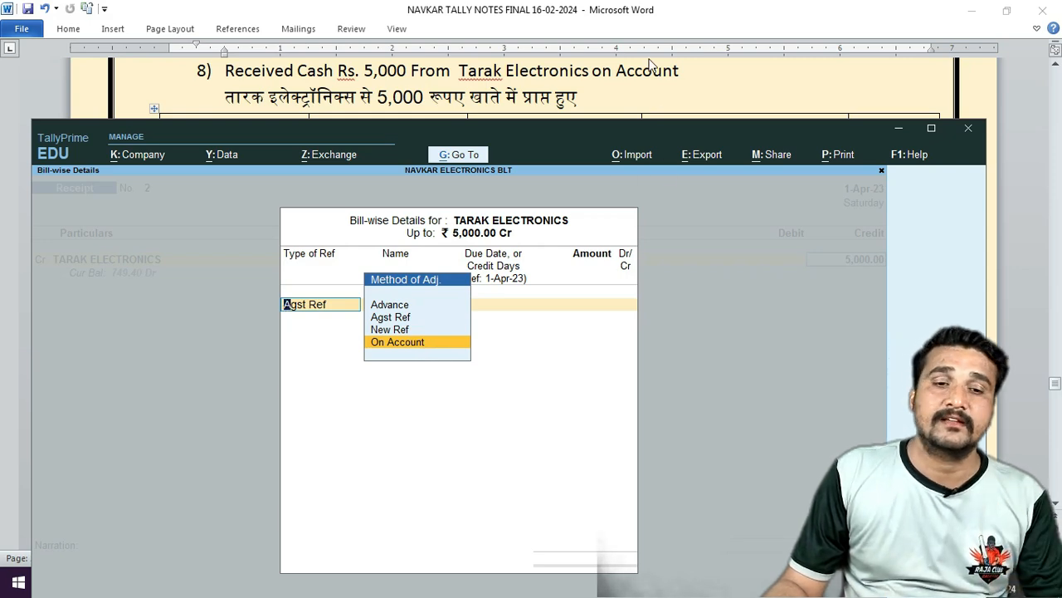
key("Return")
key("Return")
key("Return")
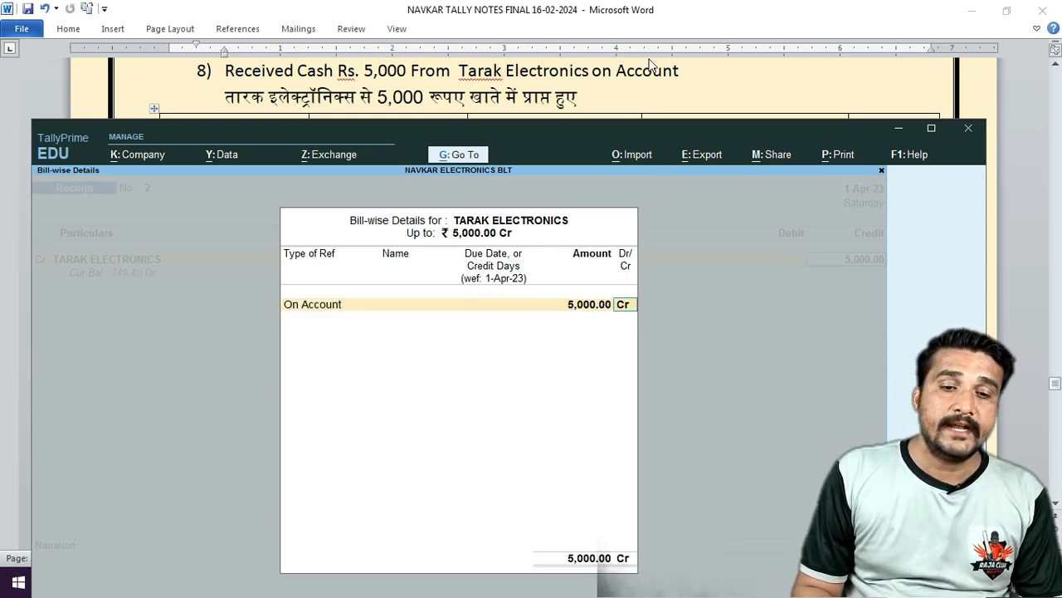
key("Return")
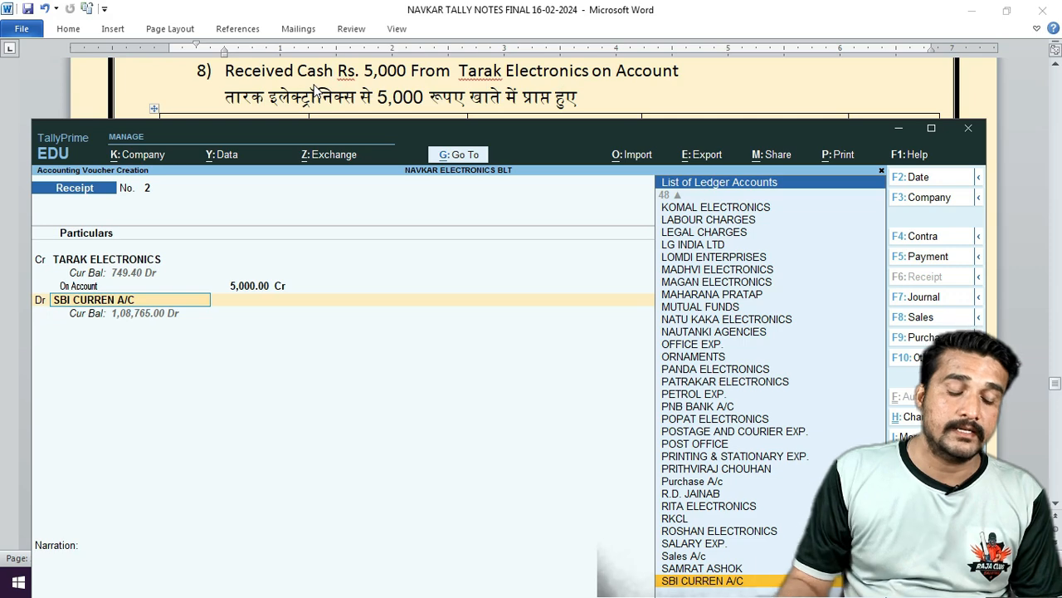
type("CAS")
key("Return")
key("Return")
key("Return")
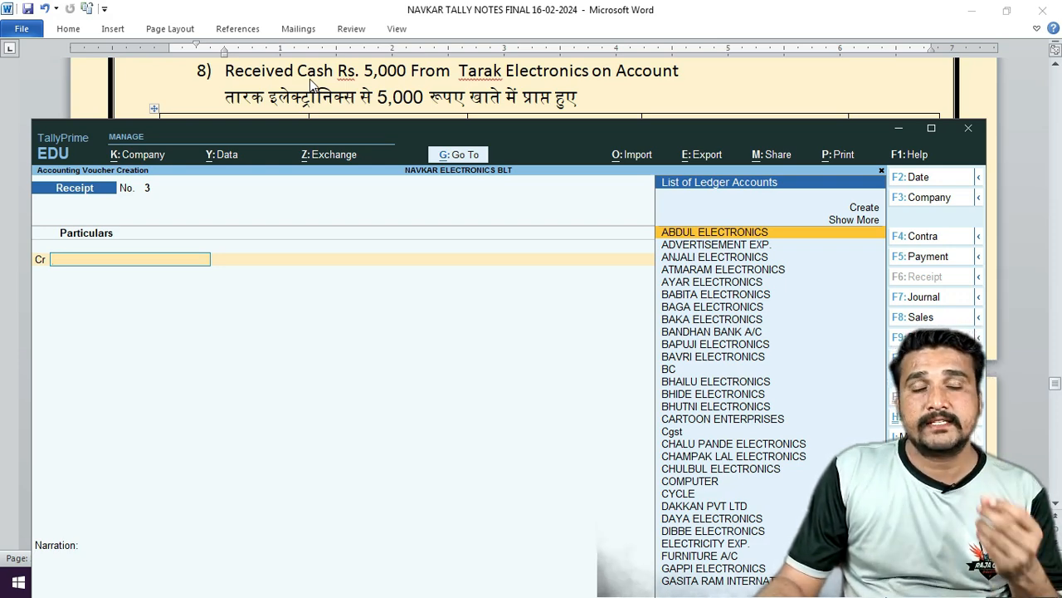
Scroll the Word notes to item 9's LG/01 table: 36" LED – LG, 10 at 3,665.
left_click(482, 83)
scroll(464, 96, "down", 5)
scroll(456, 100, "up", 2)
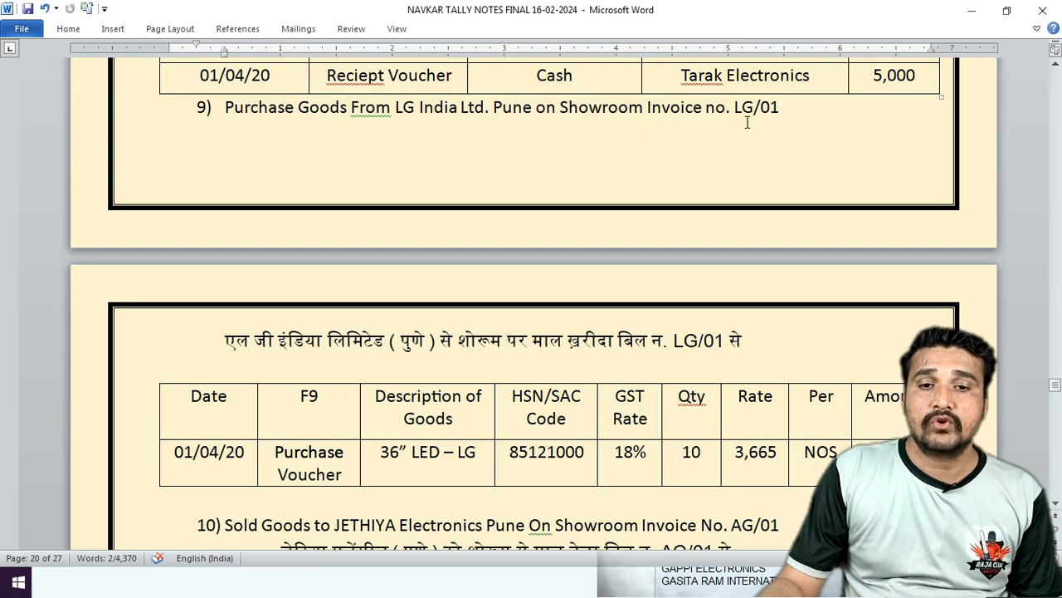
scroll(610, 155, "down", 5)
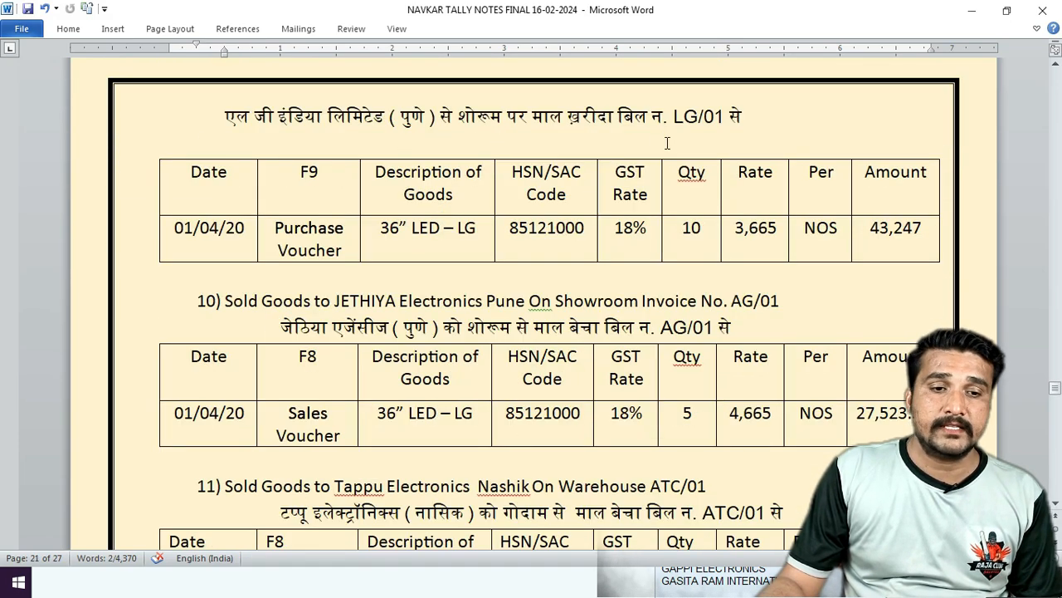
scroll(667, 143, "down", 1)
Start Purchase voucher No. 3 with supplier invoice number LG/01.
key("alt+Tab")
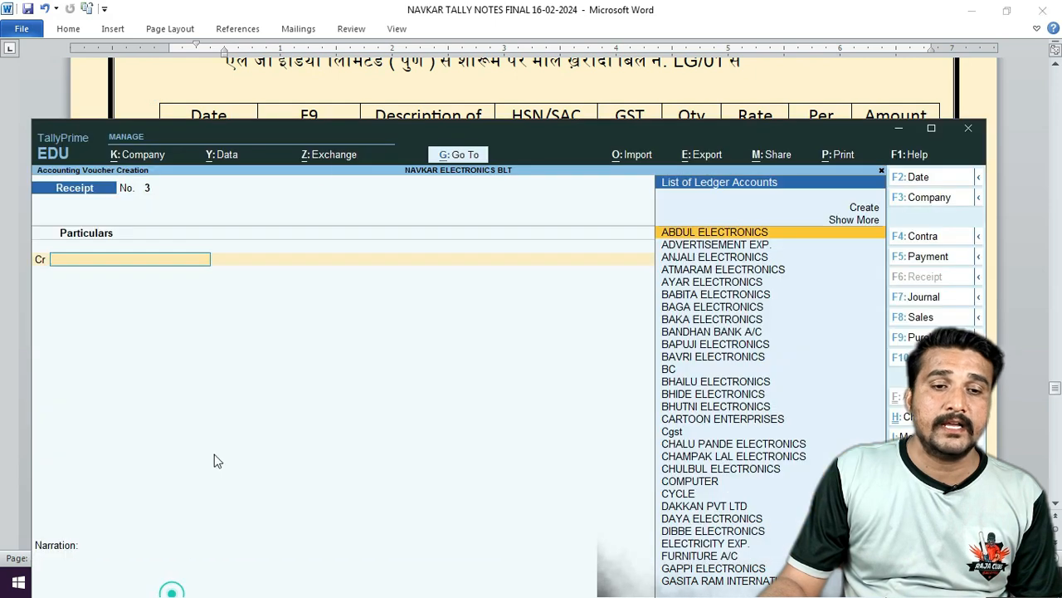
left_click_drag(369, 121, 370, 212)
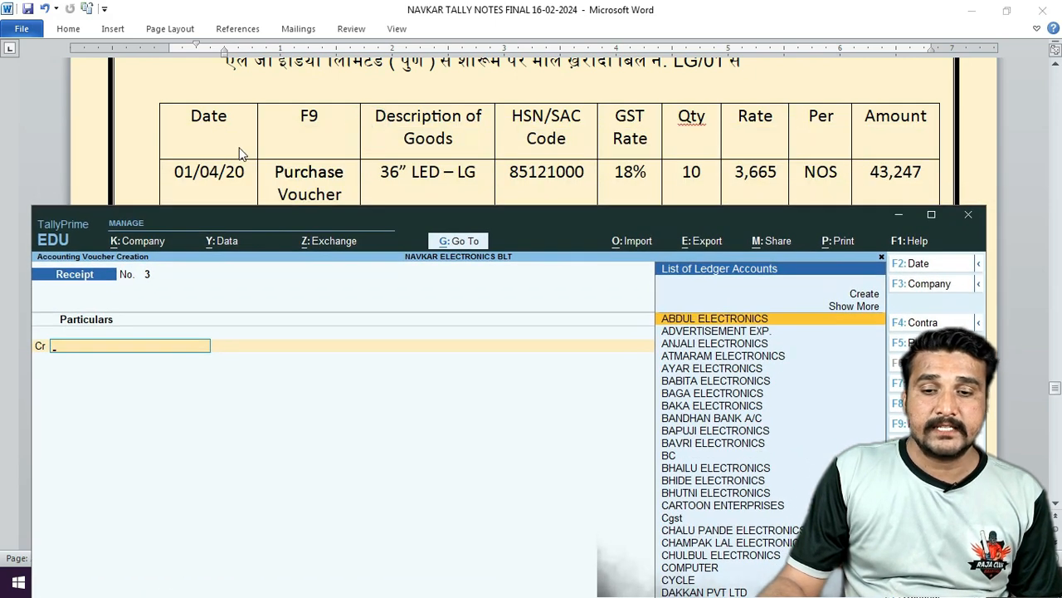
key("F9")
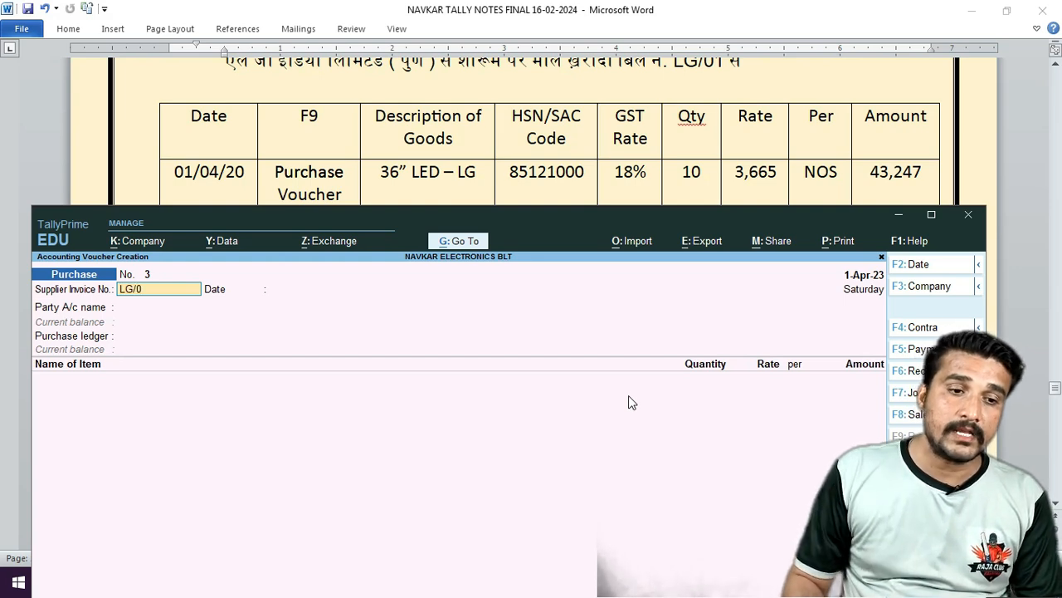
key("Return")
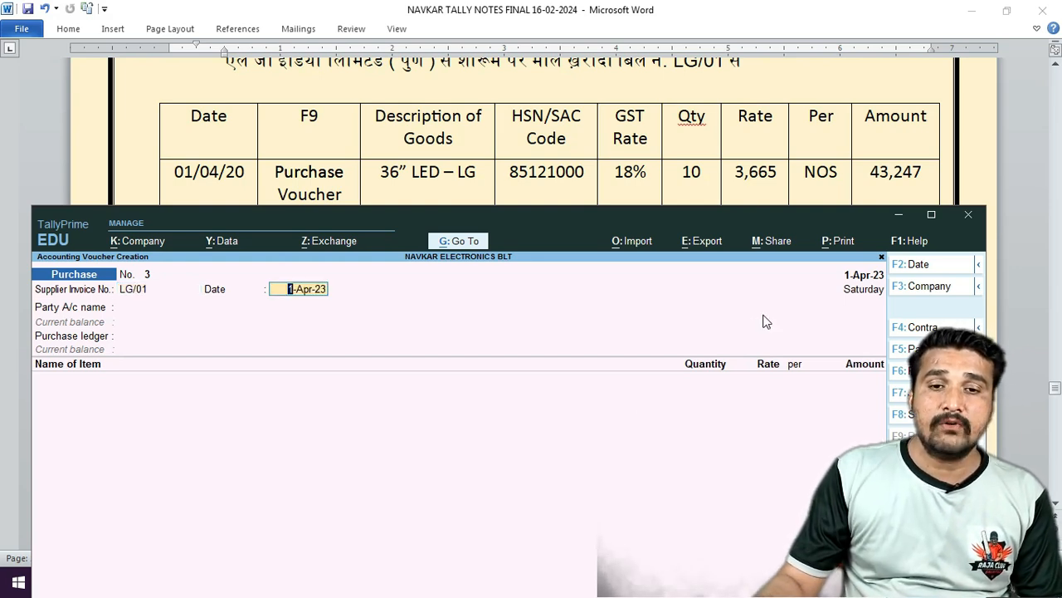
Review the LG/01 purchase details in the Word notes, then return to TallyPrime.
left_click(728, 82)
scroll(669, 168, "up", 1)
left_click(669, 168)
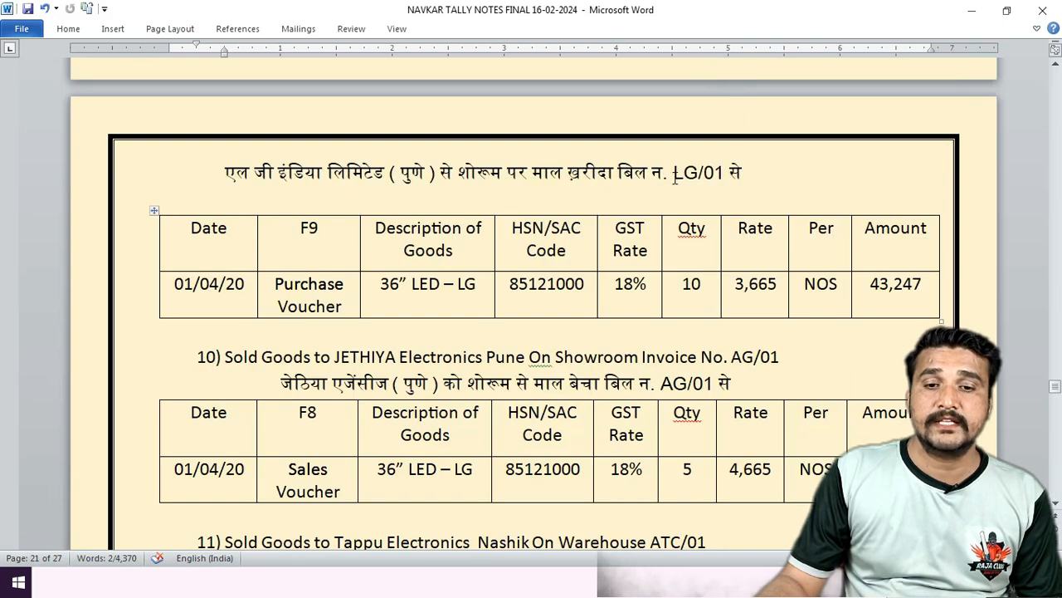
key("shift+End")
scroll(650, 241, "down", 2)
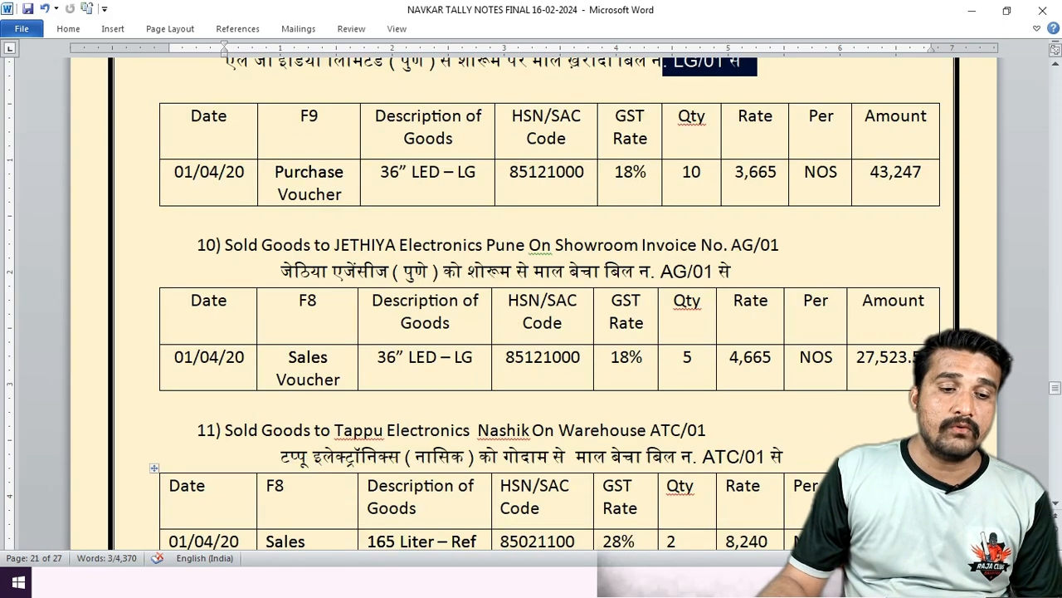
key("alt+Tab")
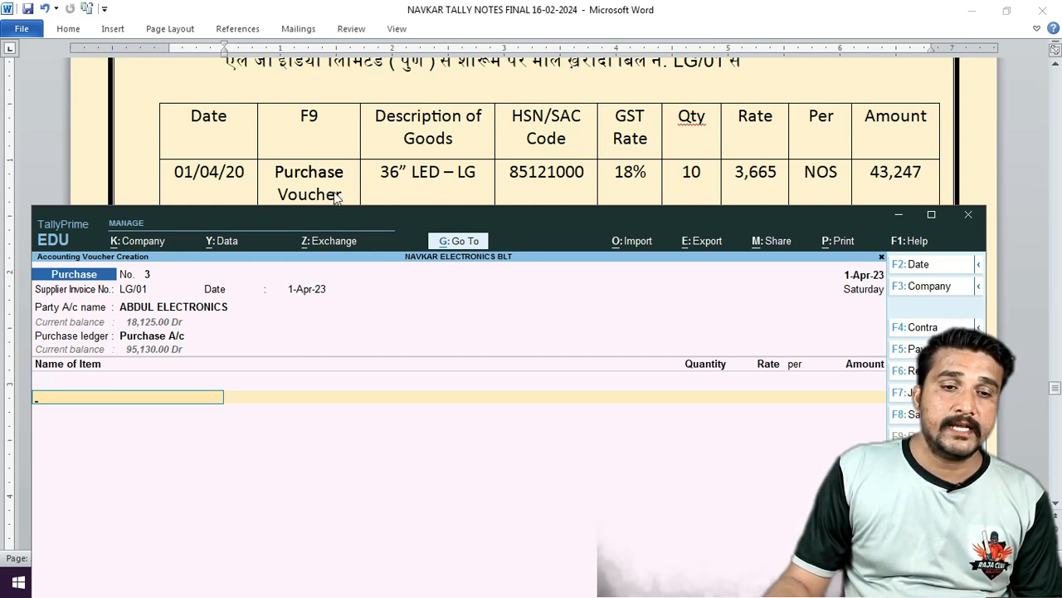
Add 36" Led Lg: 10 nos in Show Room at 3,665.00, totalling 36,650.00.
type("36")
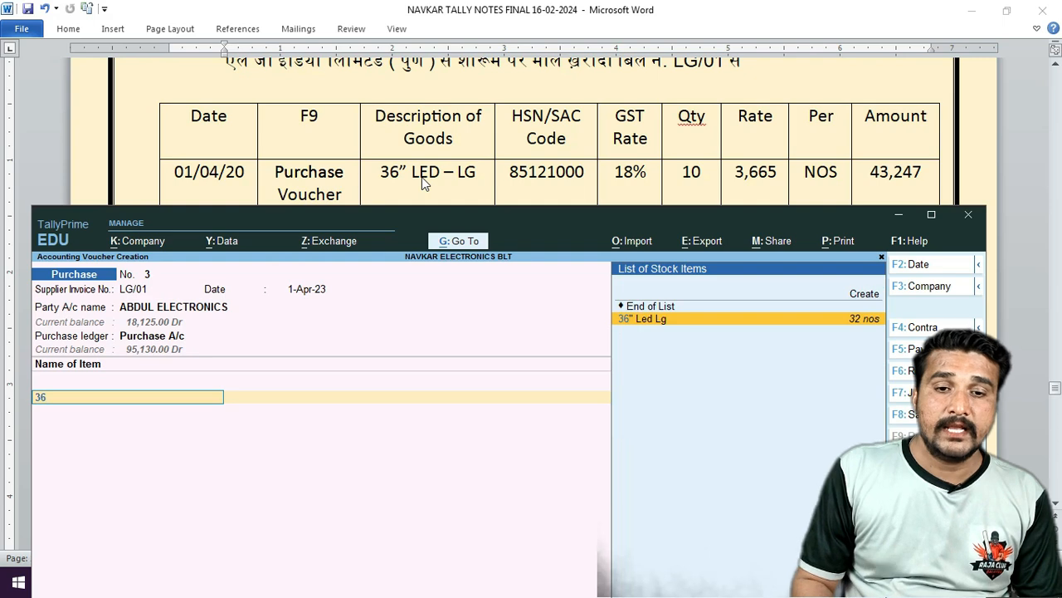
key("Return")
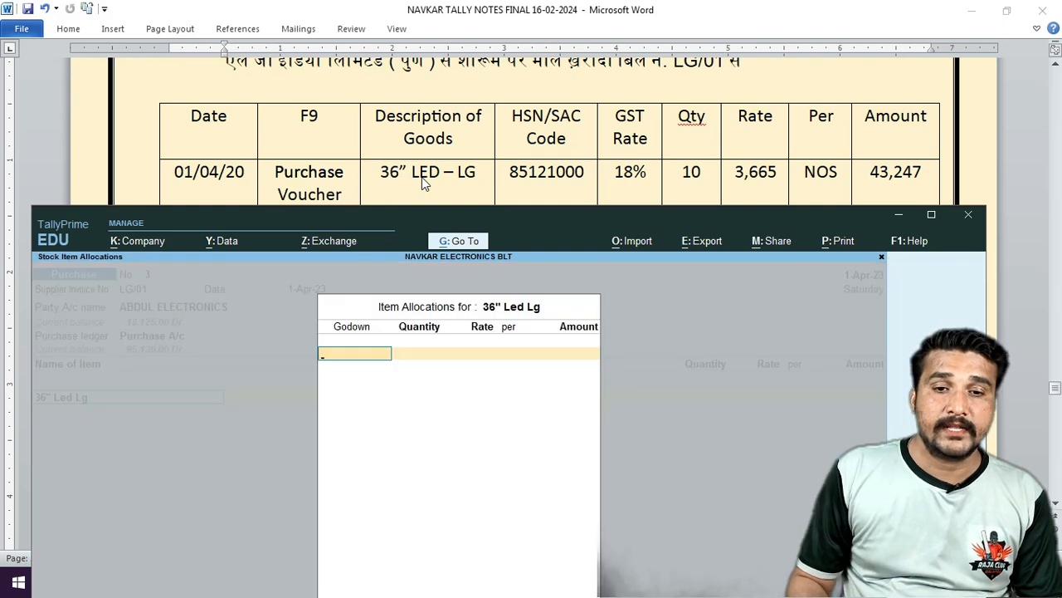
type("sh")
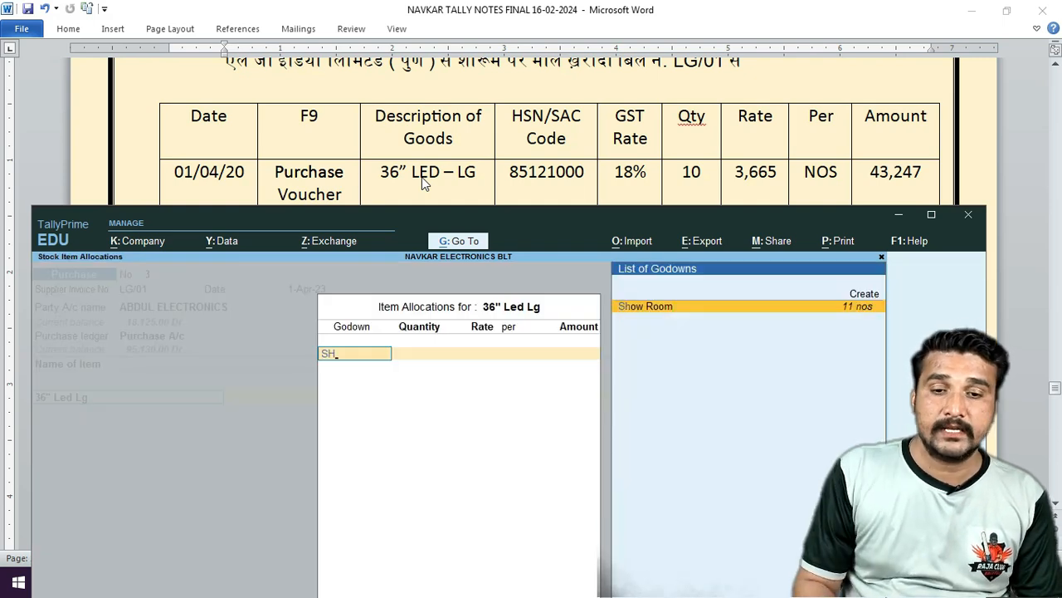
key("Return")
type("10")
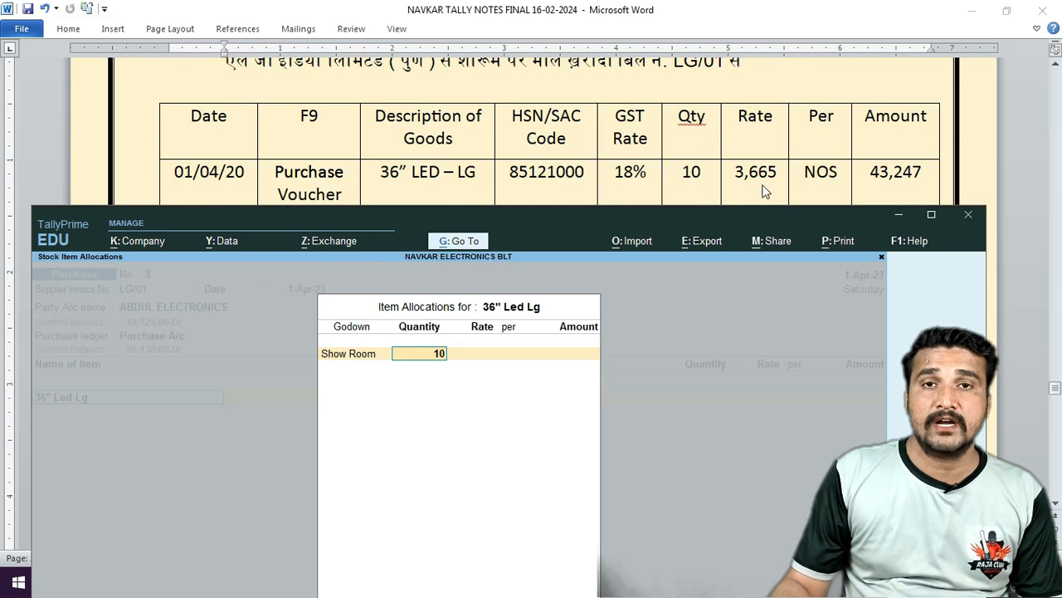
key("Return")
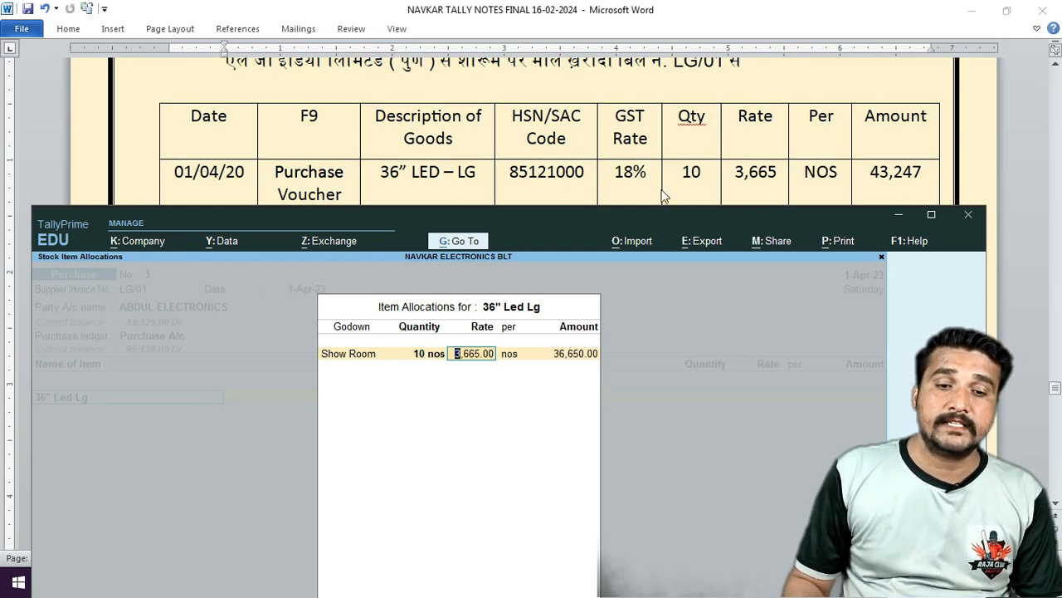
key("Return")
key("Return")
key("Return")
key("Return")
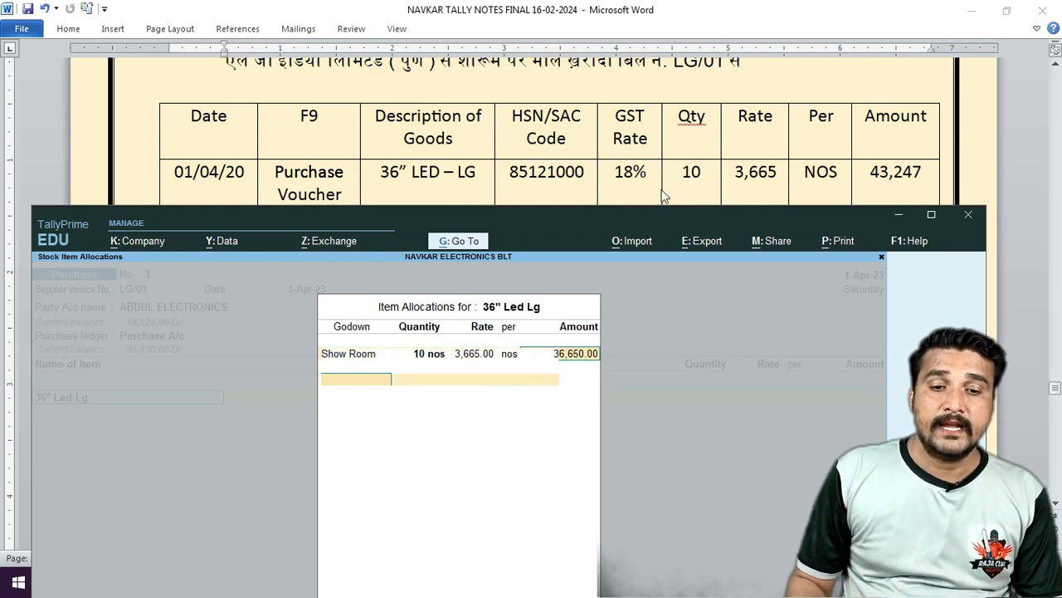
key("Return")
key("Return")
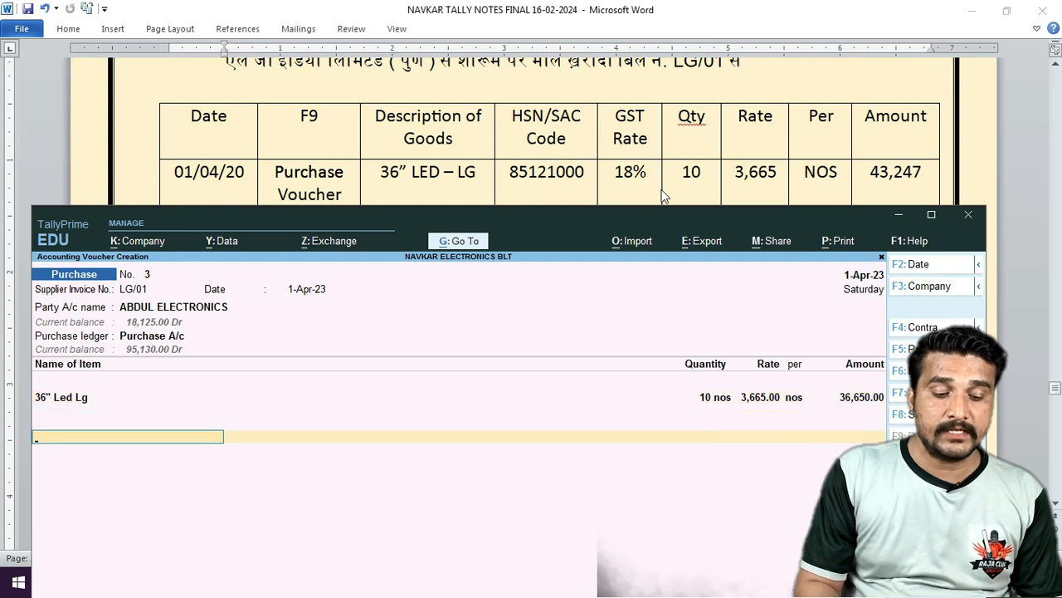
Add a Cgst tax ledger row below the item.
type("I")
key("BackSpace")
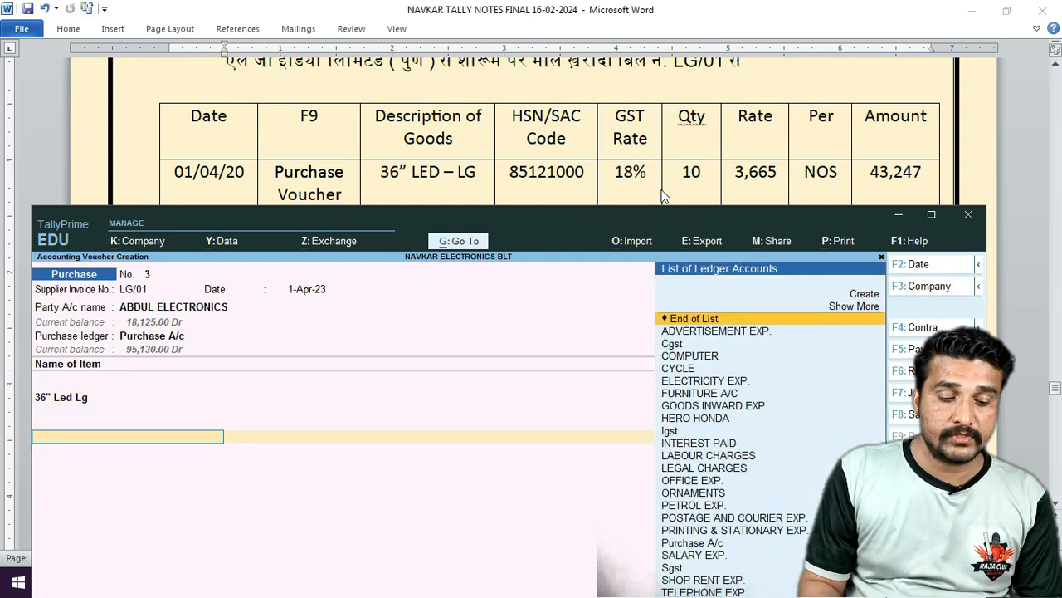
type("Cg")
key("Return")
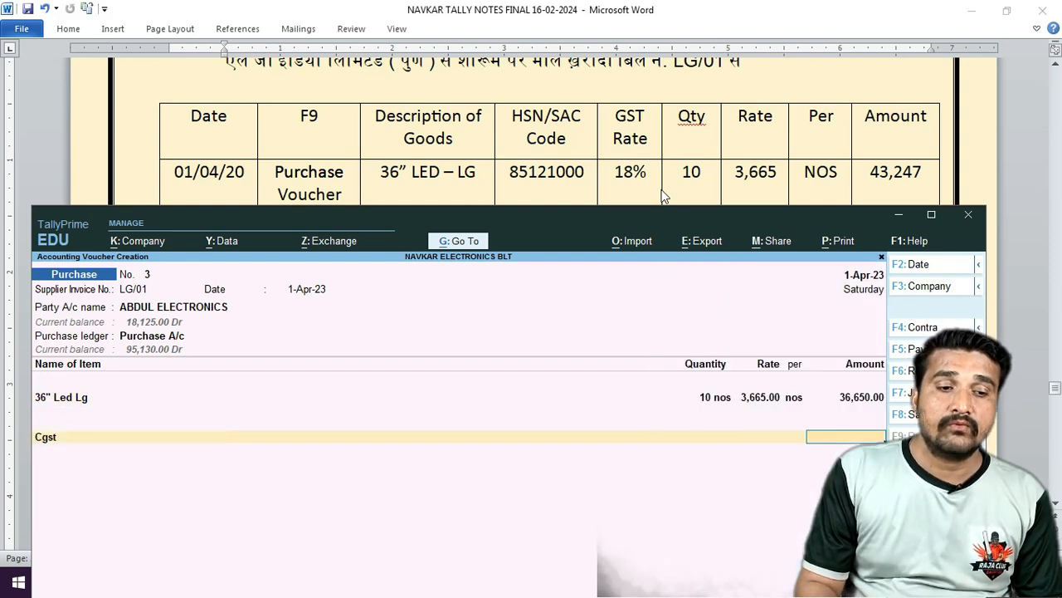
Change the party to LG INDIA LTD and step through its Pune, Maharashtra party details.
key("BackSpace")
key("BackSpace")
key("BackSpace")
key("BackSpace")
key("BackSpace")
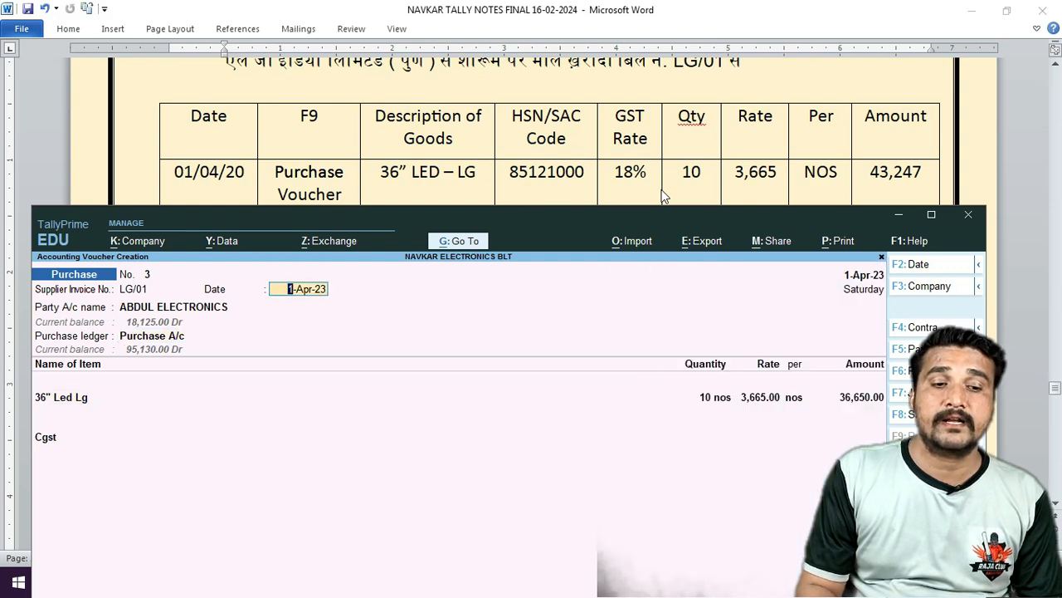
key("Return")
type("L")
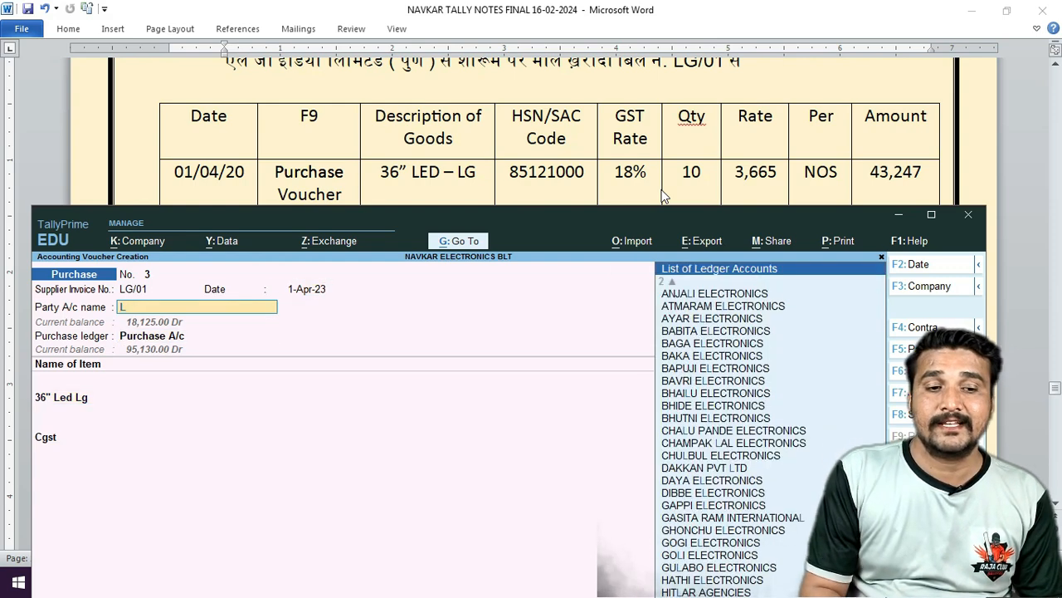
type("G")
key("Return")
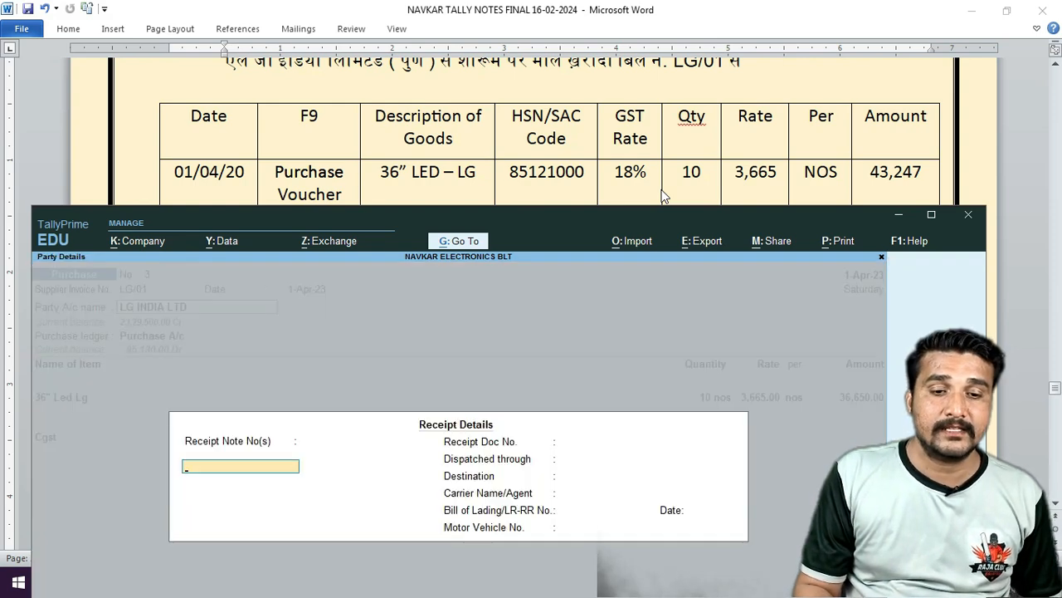
key("Return")
key("Return")
key("Return")
key("Return")
key("Return")
key("Return")
key("Return")
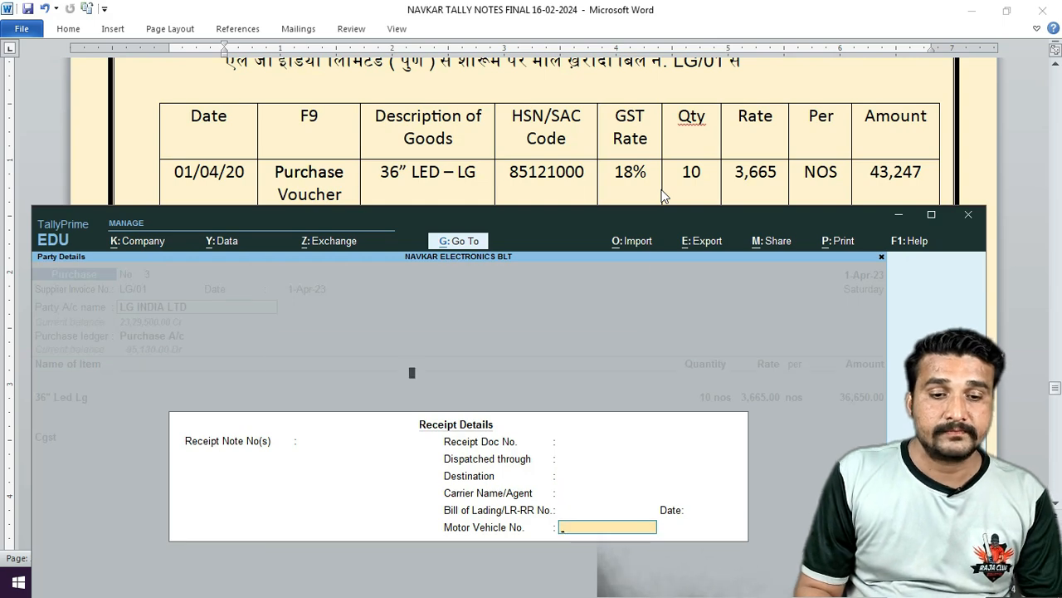
key("Return")
key("Return")
key("Return")
key("Return")
key("Return")
key("Return")
key("Return")
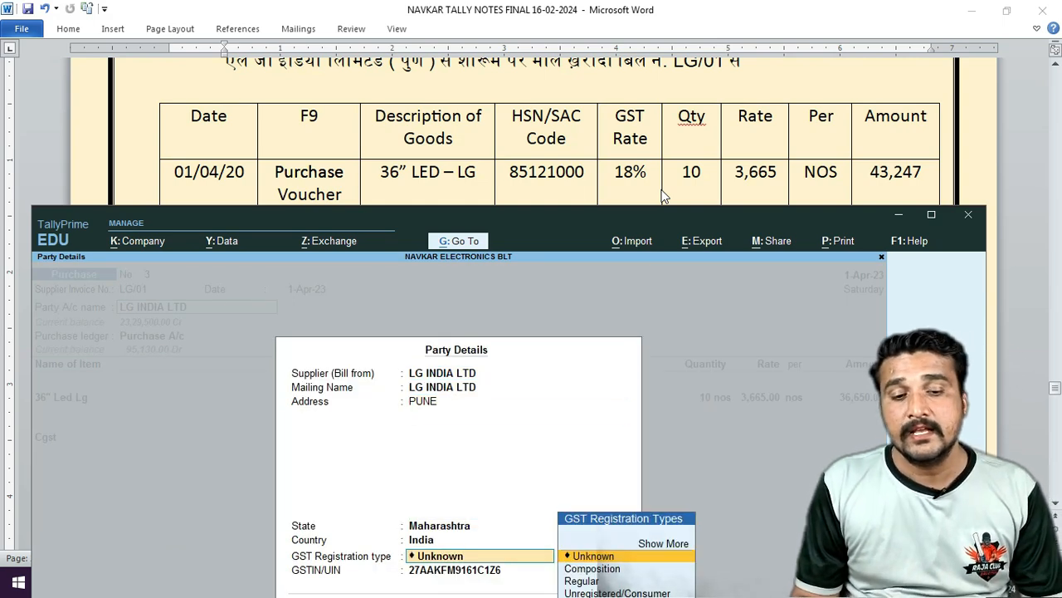
key("BackSpace")
key("BackSpace")
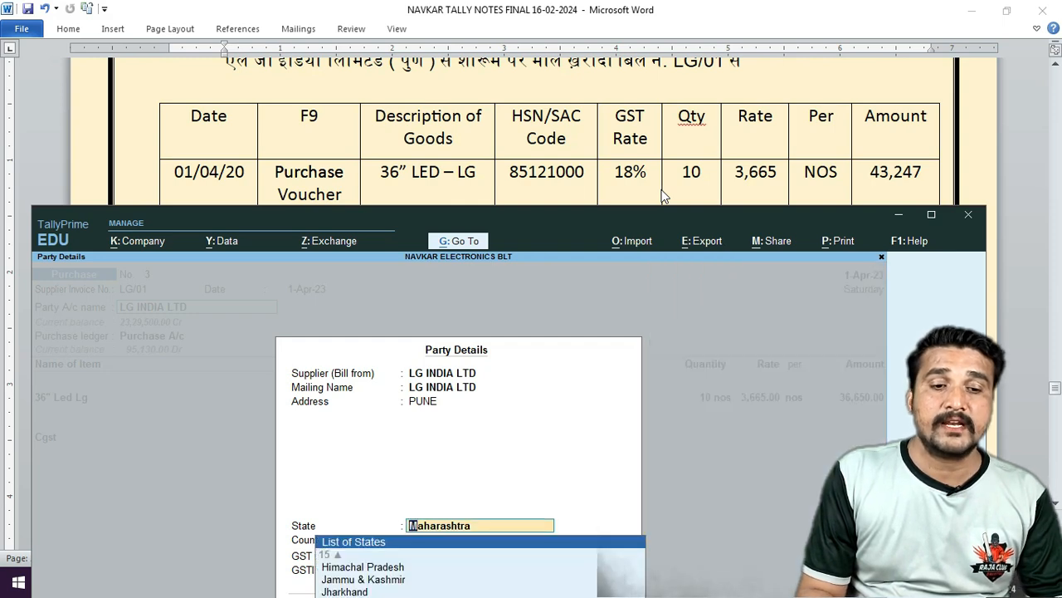
key("BackSpace")
key("Escape")
key("Return")
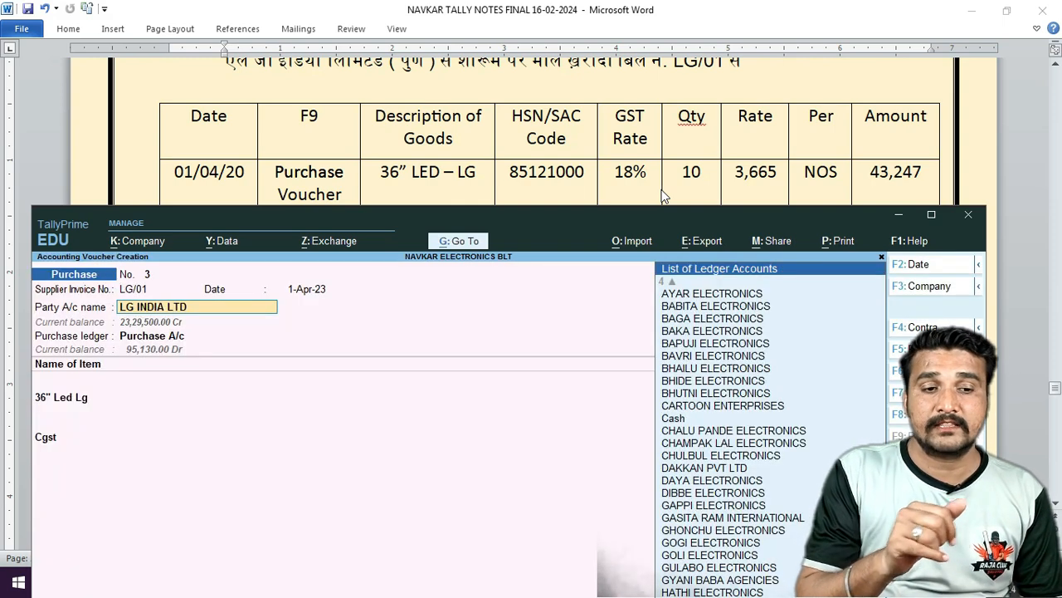
key("ctrl")
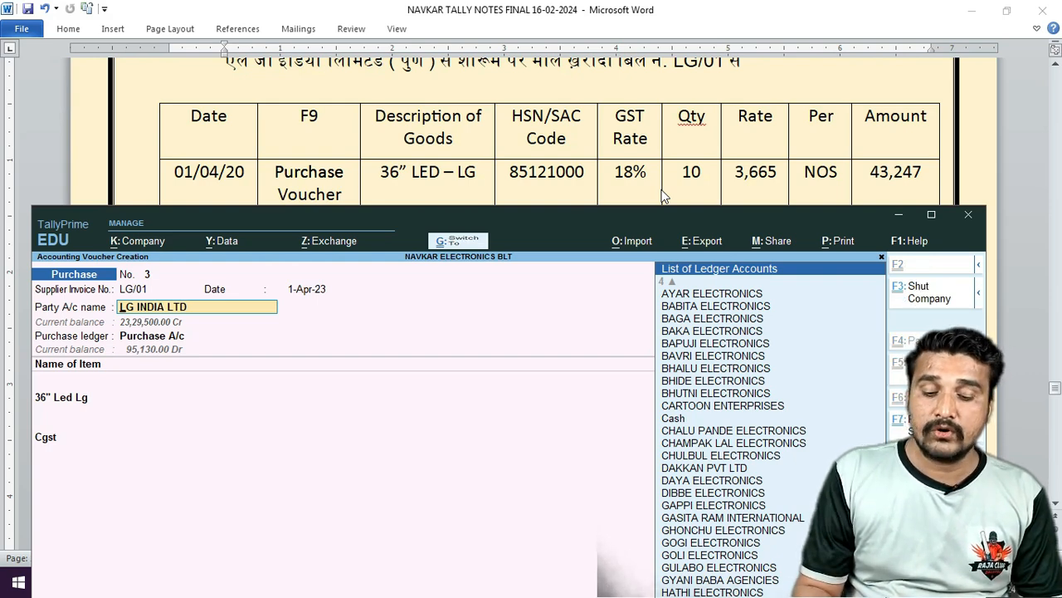
Alter LG INDIA LTD's ledger to Regular registration type and save it.
key("ctrl+Return")
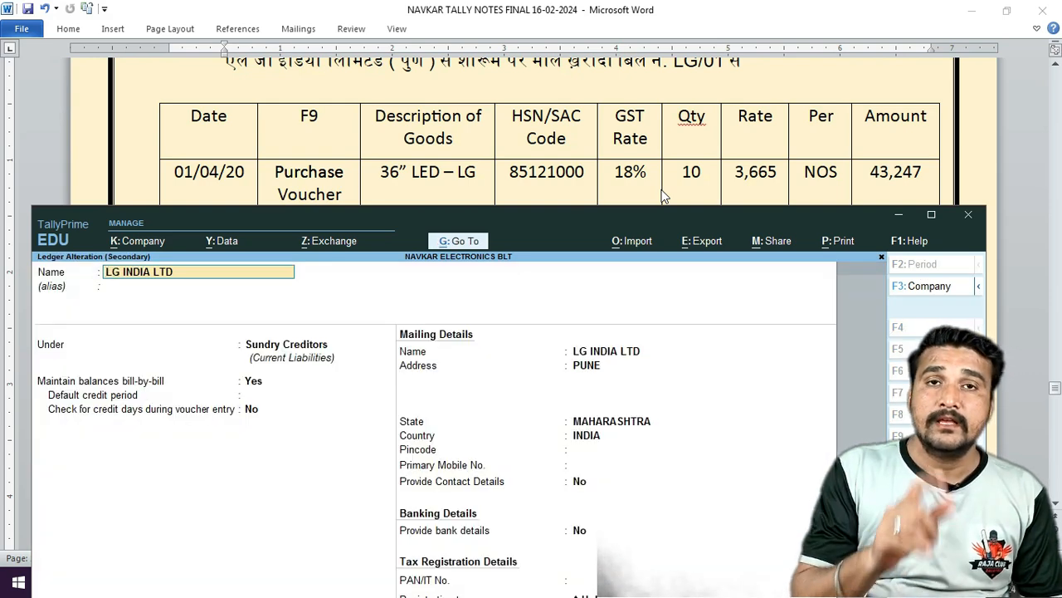
key("Return")
key("Return")
key("Return")
key("Return")
key("Return")
key("Return")
key("Return")
key("Return")
key("Return")
key("Return")
key("Return")
key("Return")
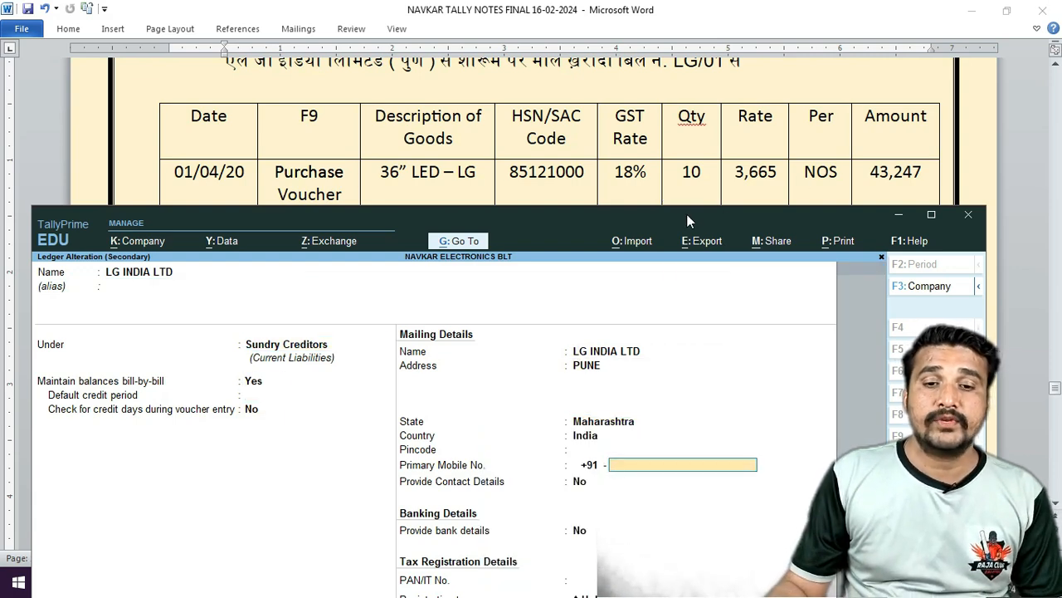
left_click_drag(685, 215, 699, 51)
key("Return")
key("Return")
key("Return")
key("Return")
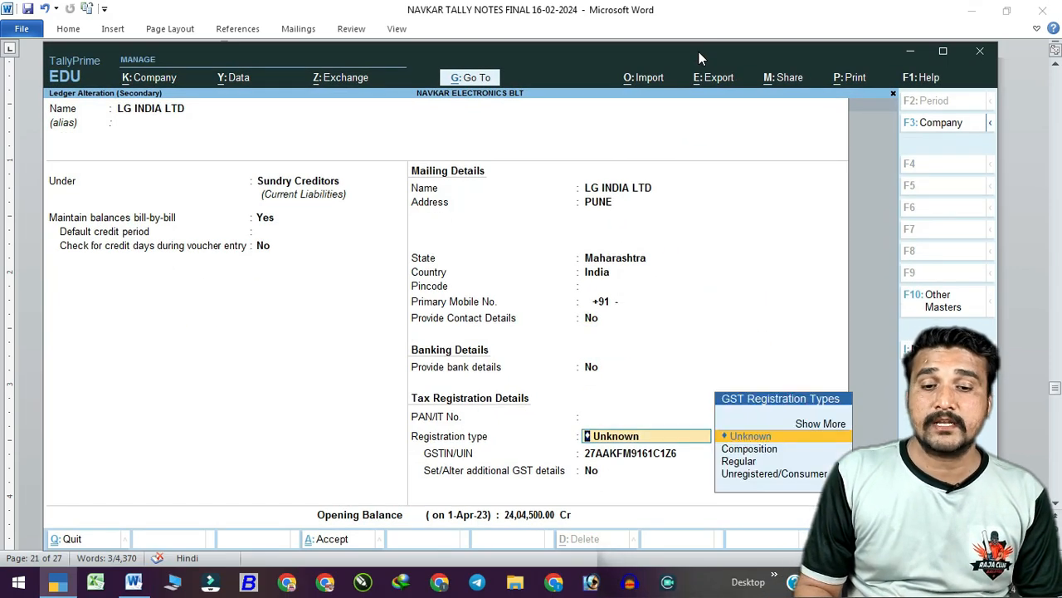
key("Down")
key("Down")
key("Return")
key("Return")
key("Return")
key("Return")
key("Return")
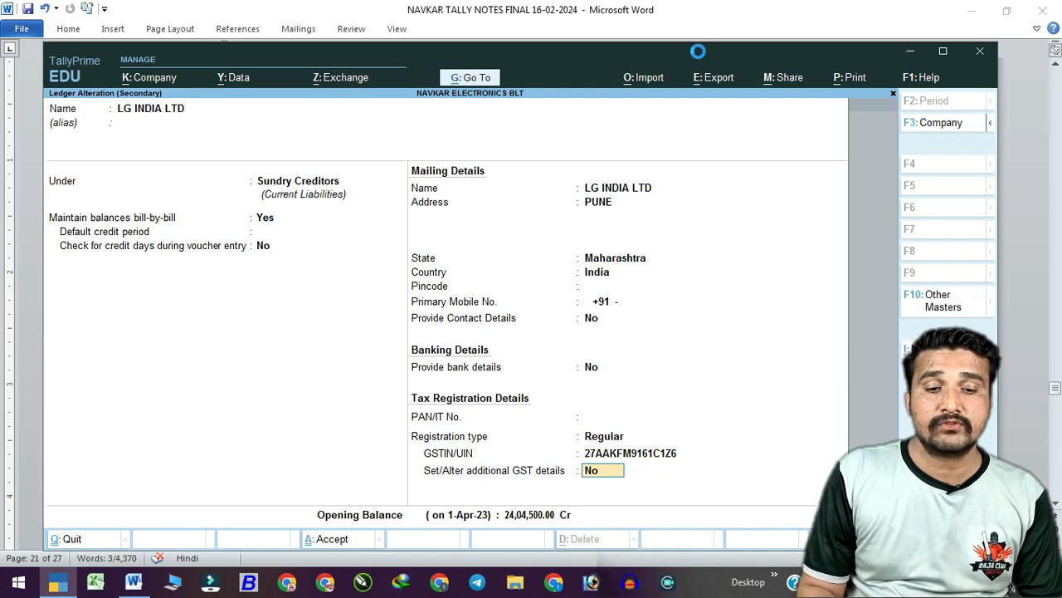
key("Return")
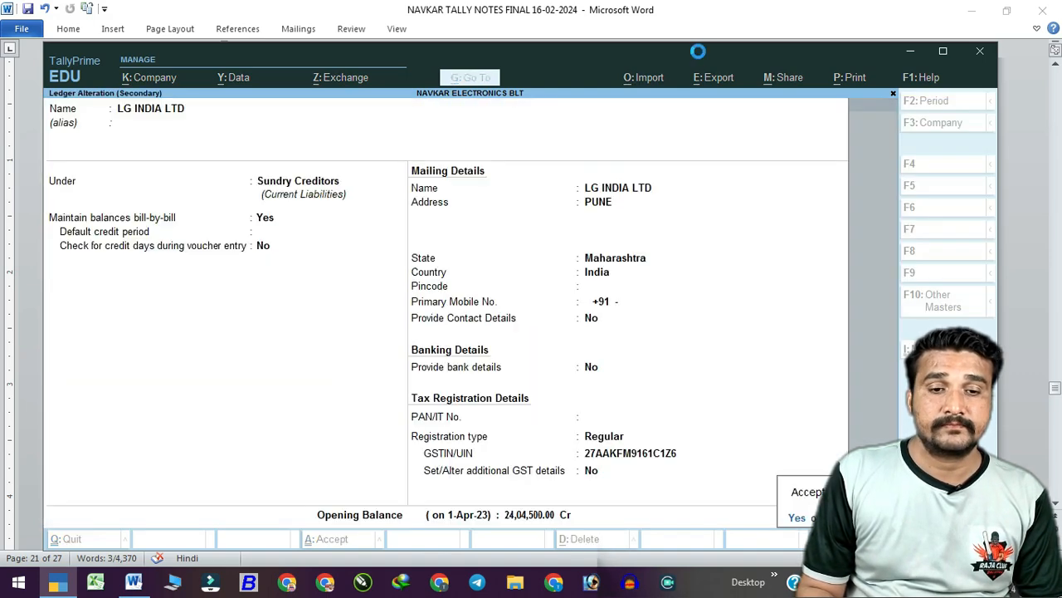
key("Return")
key("Return")
Set LG INDIA LTD's GST registration type to Regular in the party details.
key("ctrl+a")
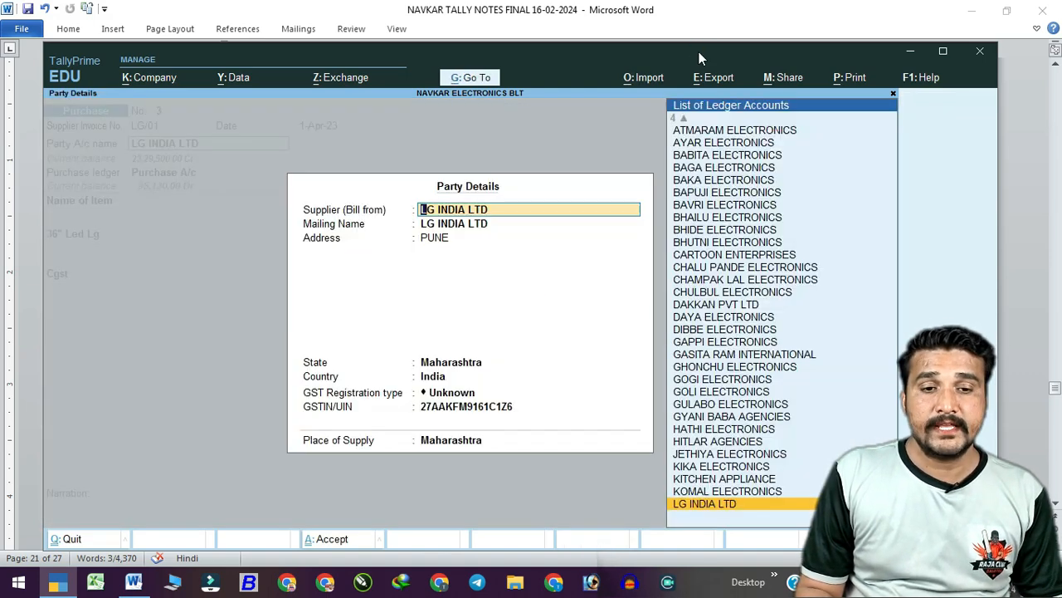
key("Return")
key("Return")
key("Return")
key("Return")
key("Return")
key("Return")
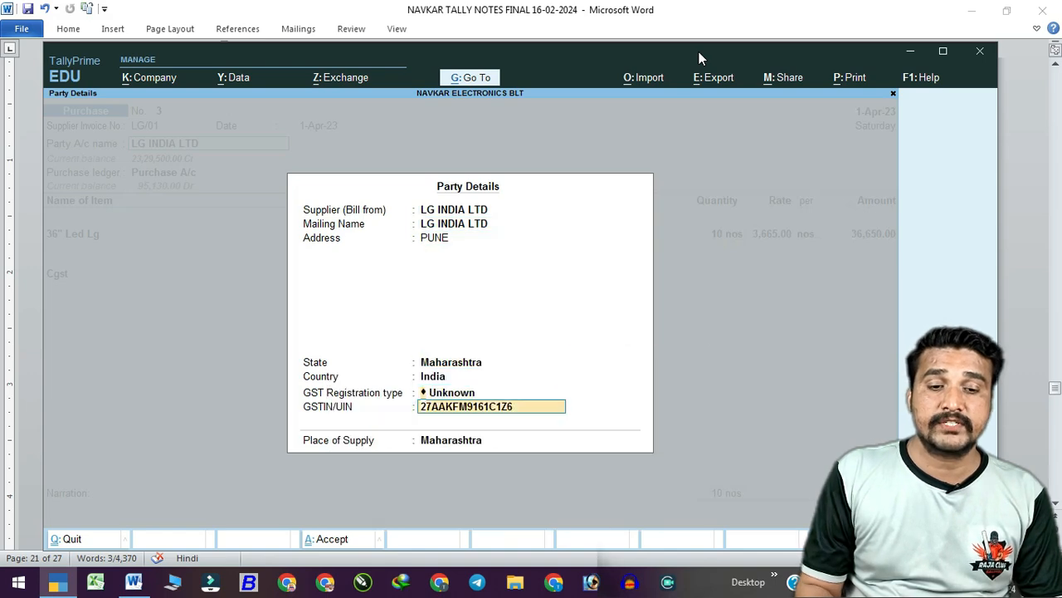
key("BackSpace")
key("Down")
key("Down")
key("Return")
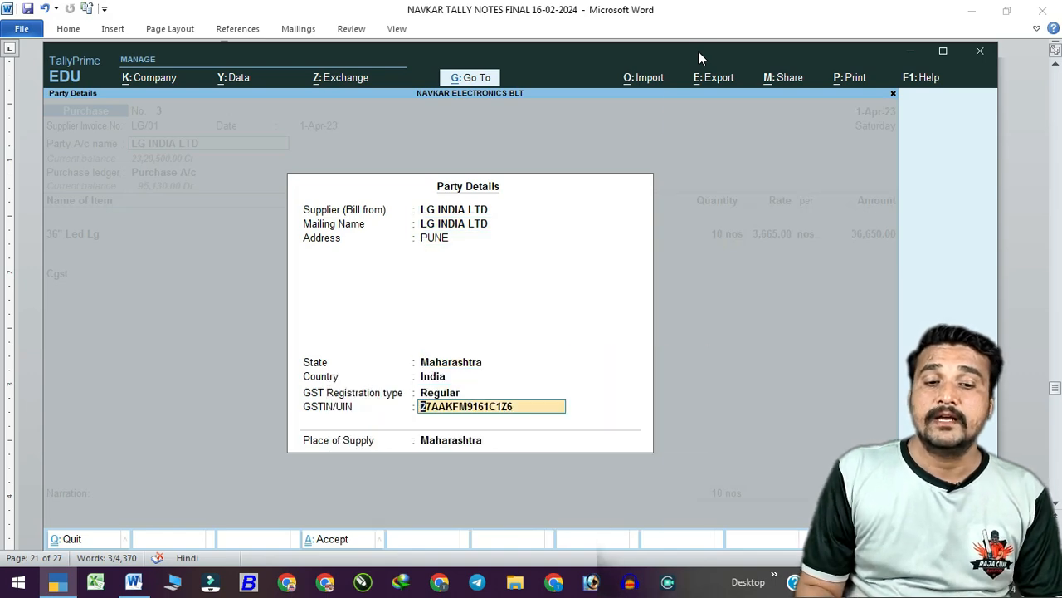
key("Return")
key("Return")
Add Cgst and Sgst of 3,298.50 each and accept New Ref LG/01 for 43,247.00.
key("Return")
key("Return")
key("Return")
key("Return")
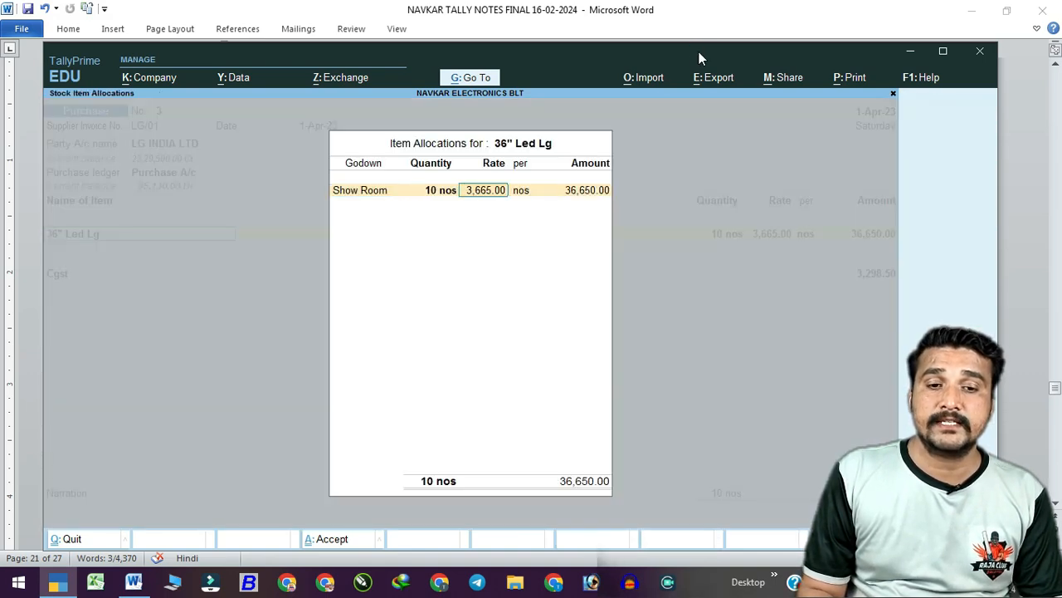
key("Return")
key("Return")
key("Return")
key("Return")
key("Return")
key("Return")
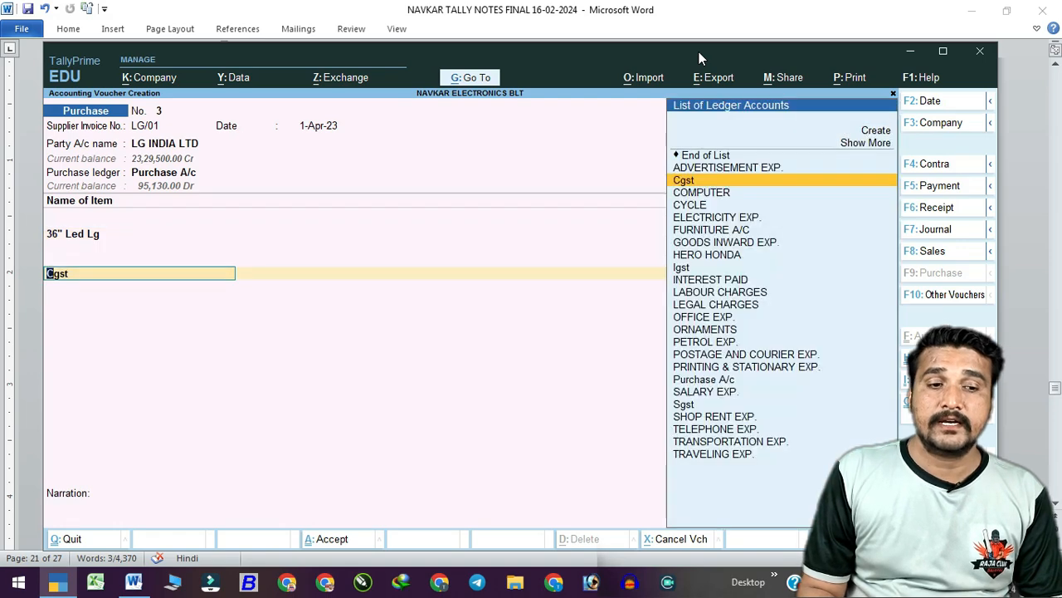
key("Return")
type("SG")
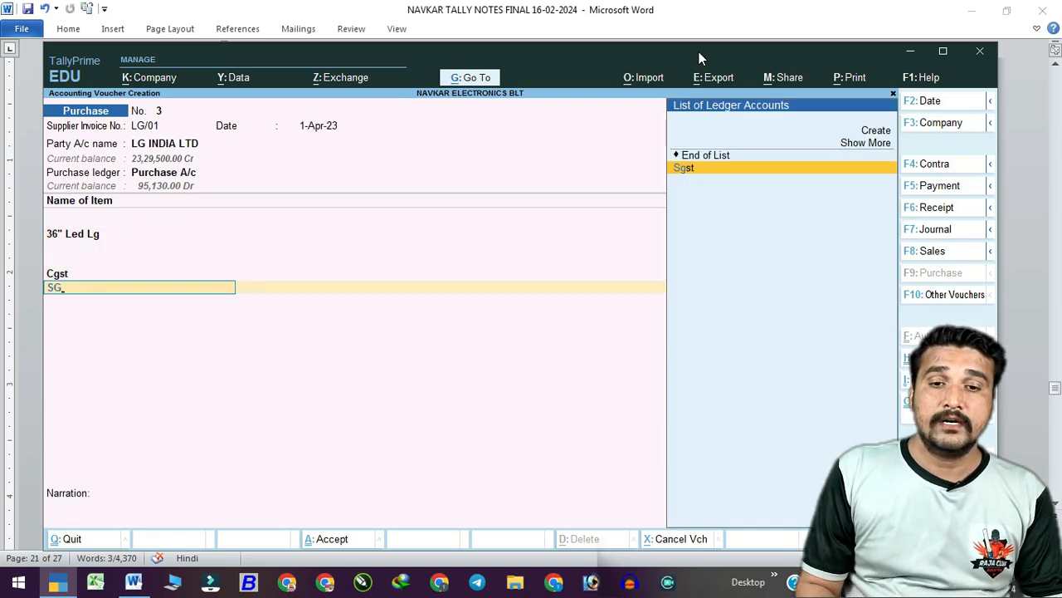
key("Return")
key("Return")
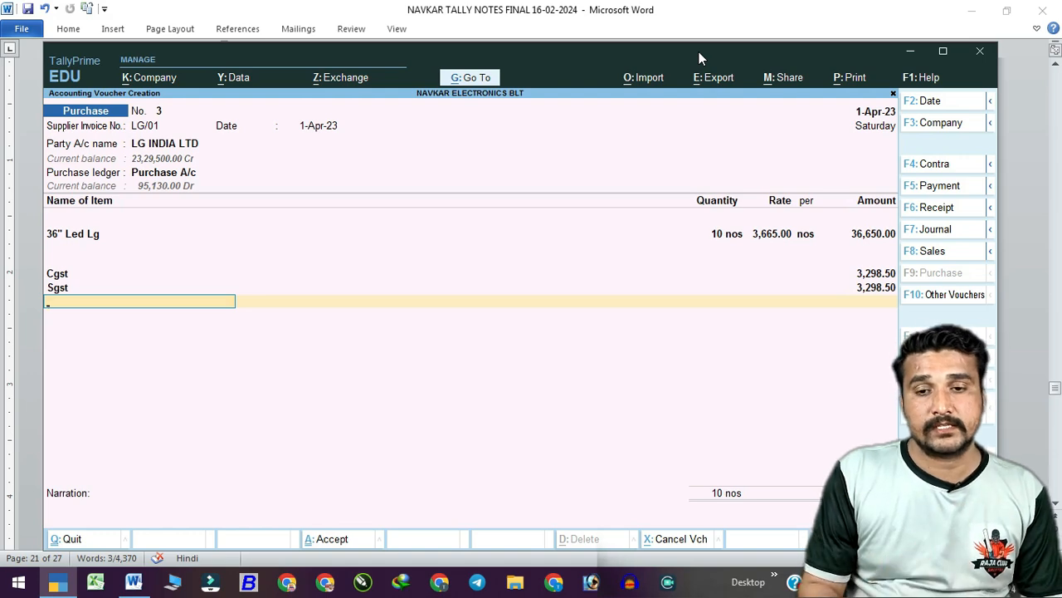
key("Return")
key("Return")
key("Return")
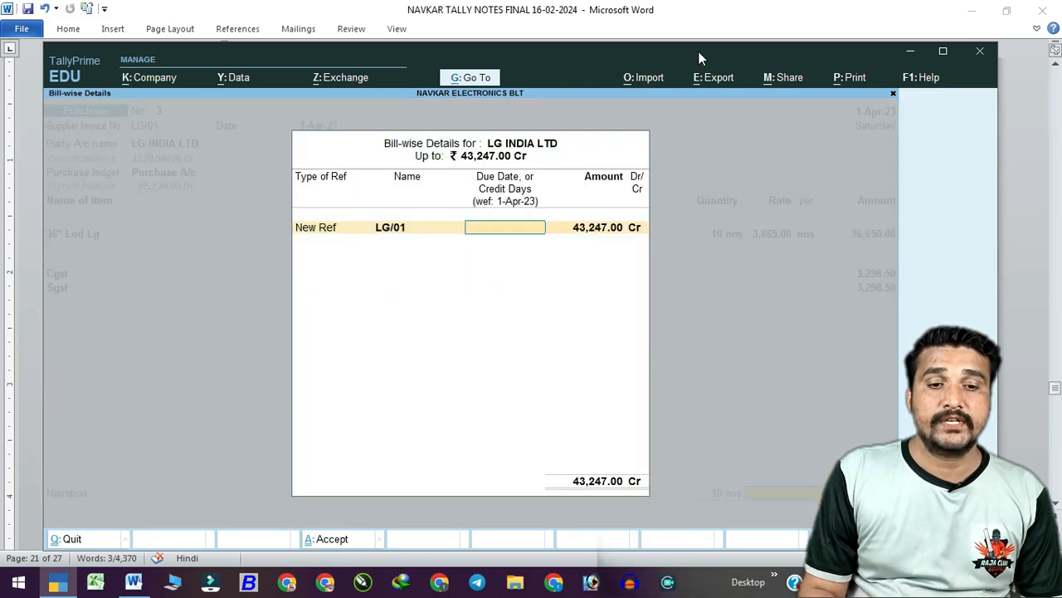
key("Return")
key("Return")
key("Return")
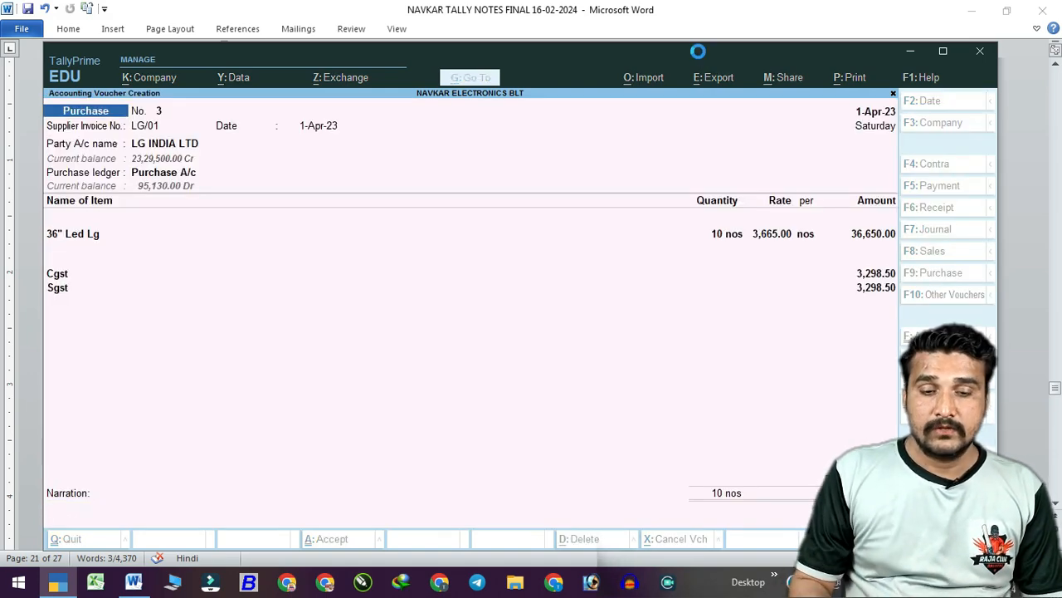
Move Tally aside and scroll the Word notes to exercise 10, the JETHIYA Electronics Pune sale.
left_click_drag(679, 51, 687, 222)
left_click(666, 105)
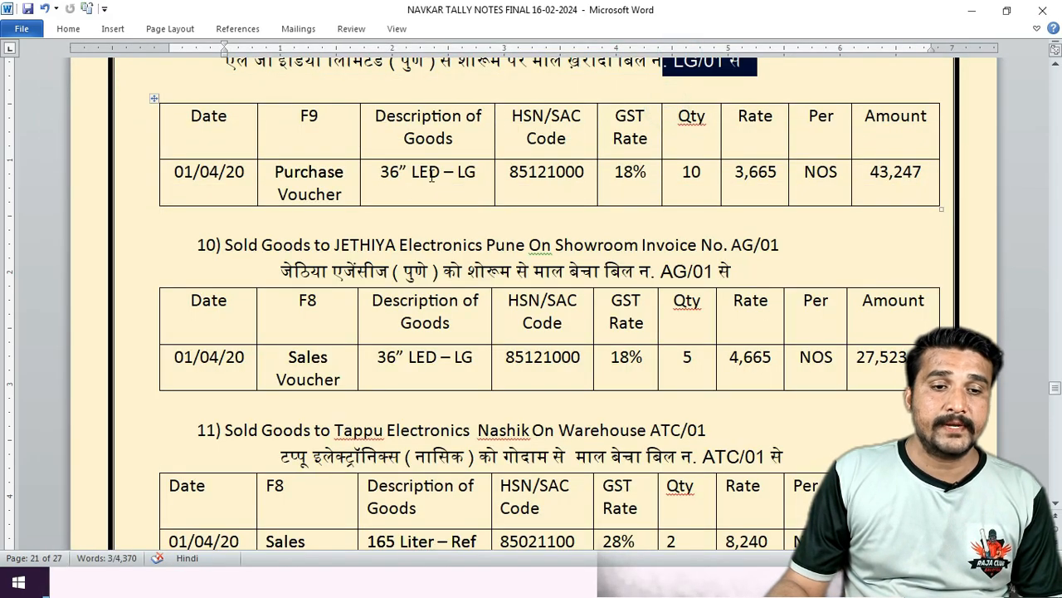
scroll(434, 178, "up", 3)
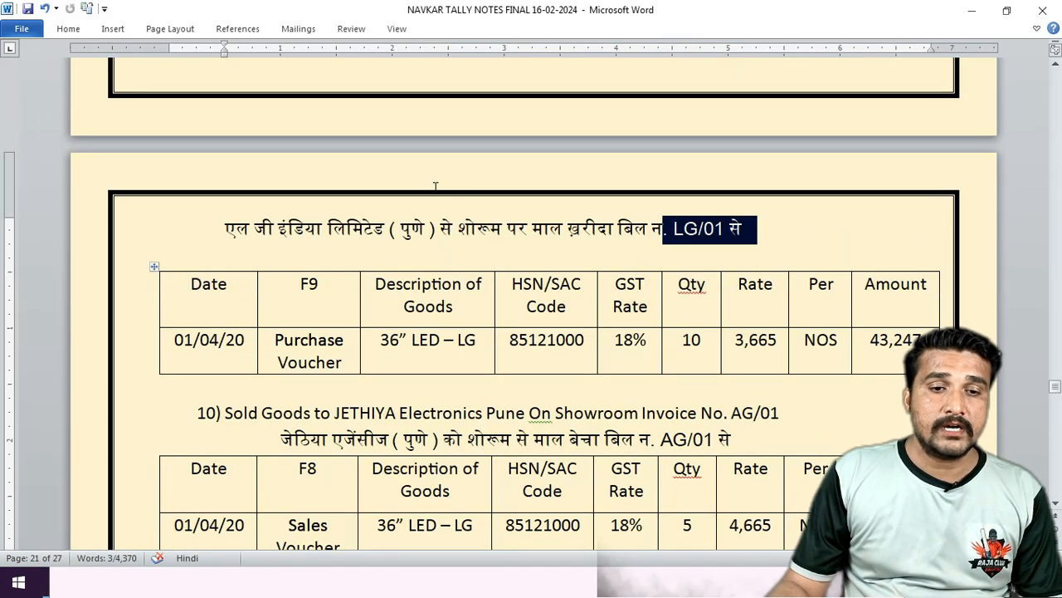
scroll(435, 189, "down", 3)
scroll(435, 193, "down", 4)
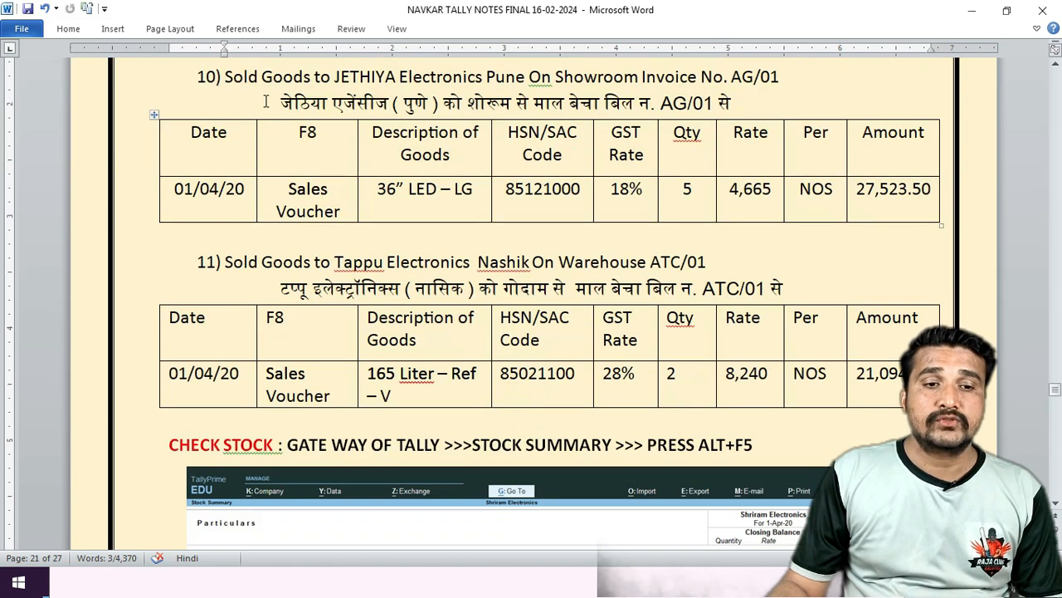
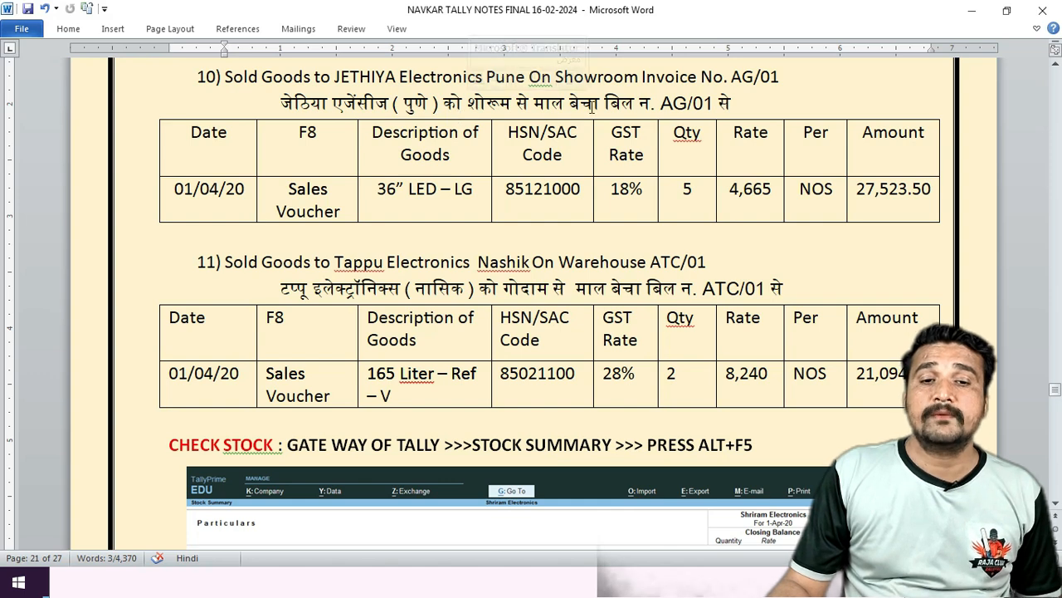
Check invoice AG/01 for the JETHIYA Electronics sale in the notes, then return to TallyPrime.
left_click_drag(661, 103, 739, 103)
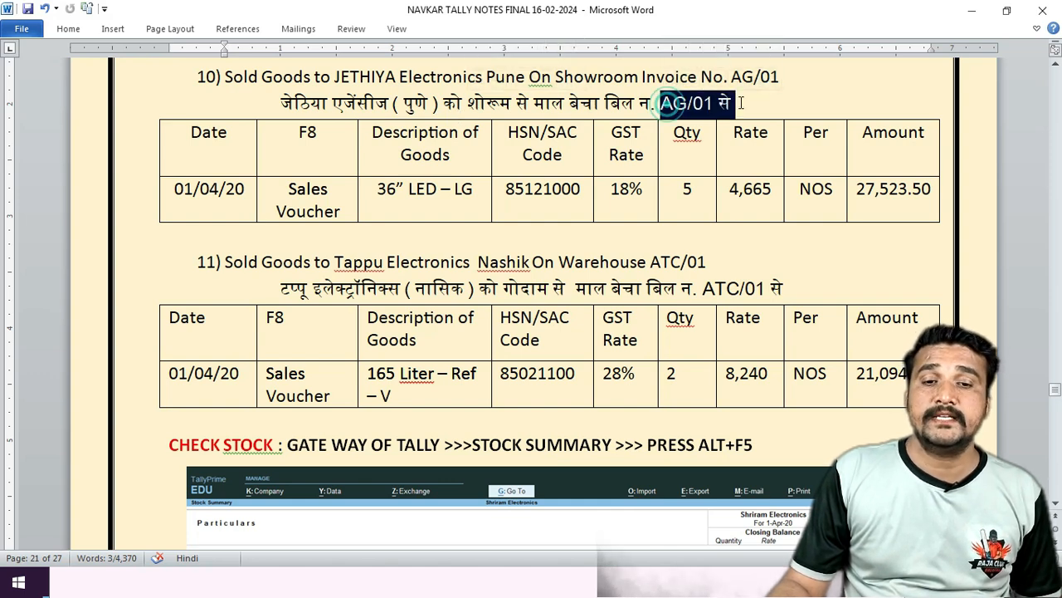
left_click(337, 211)
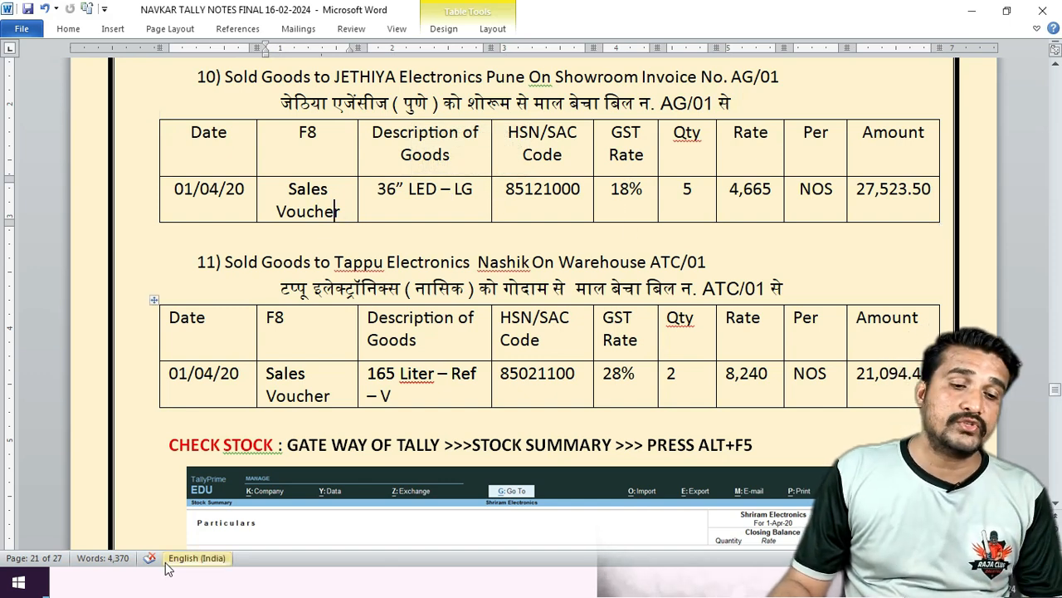
left_click(152, 589)
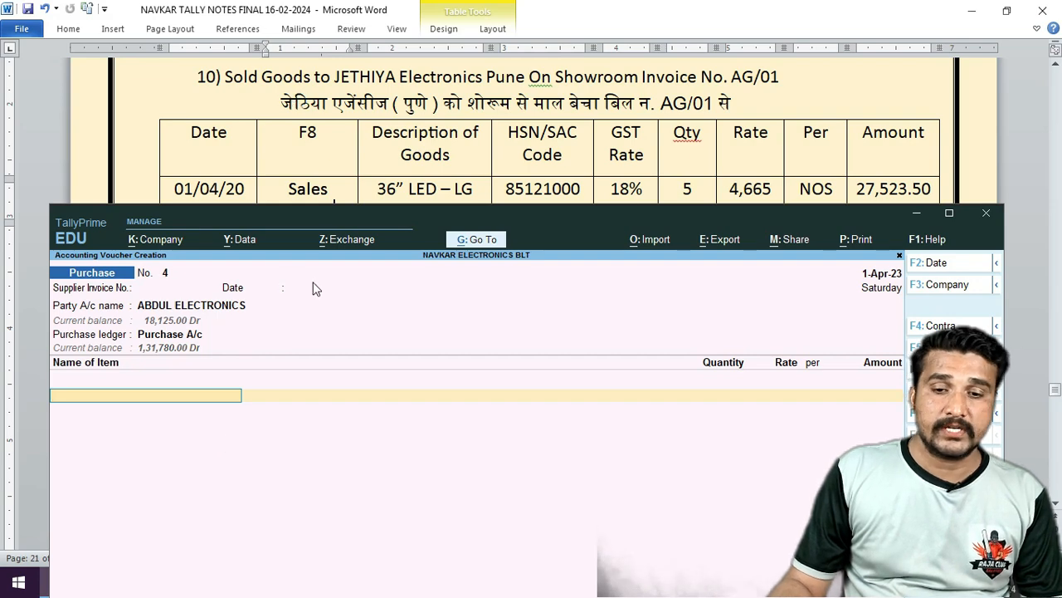
Switch the voucher type to Sales and close a stray language dialog in Word.
key("F8")
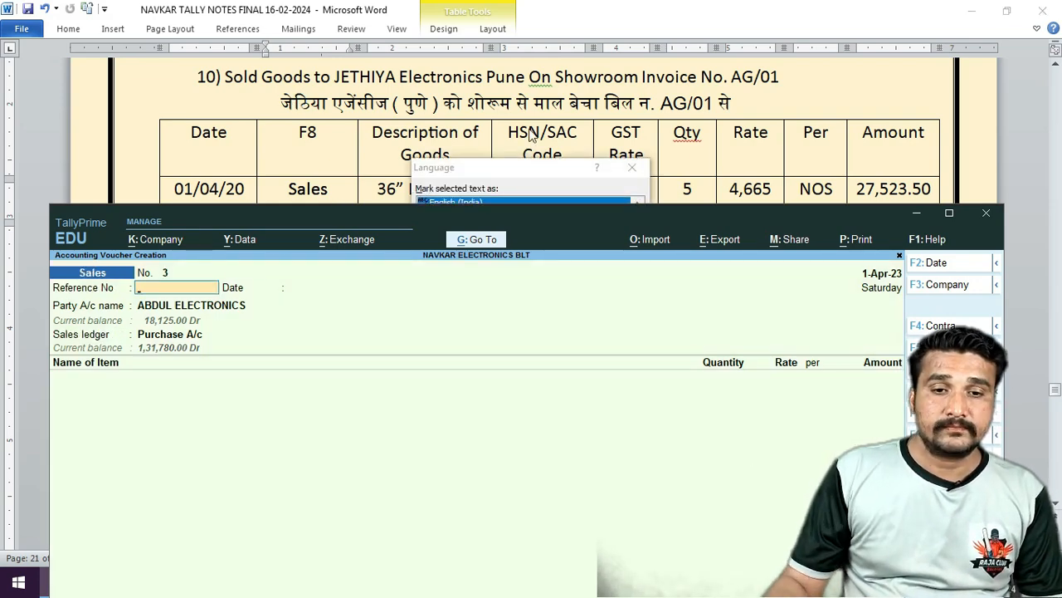
left_click(639, 168)
left_click(633, 167)
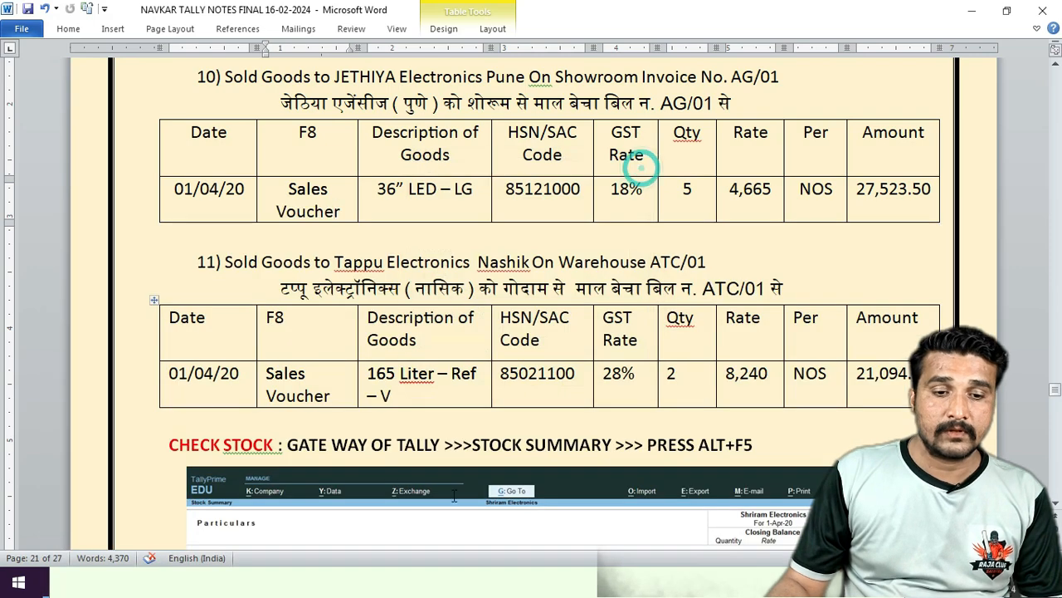
left_click(375, 526)
left_click(231, 594)
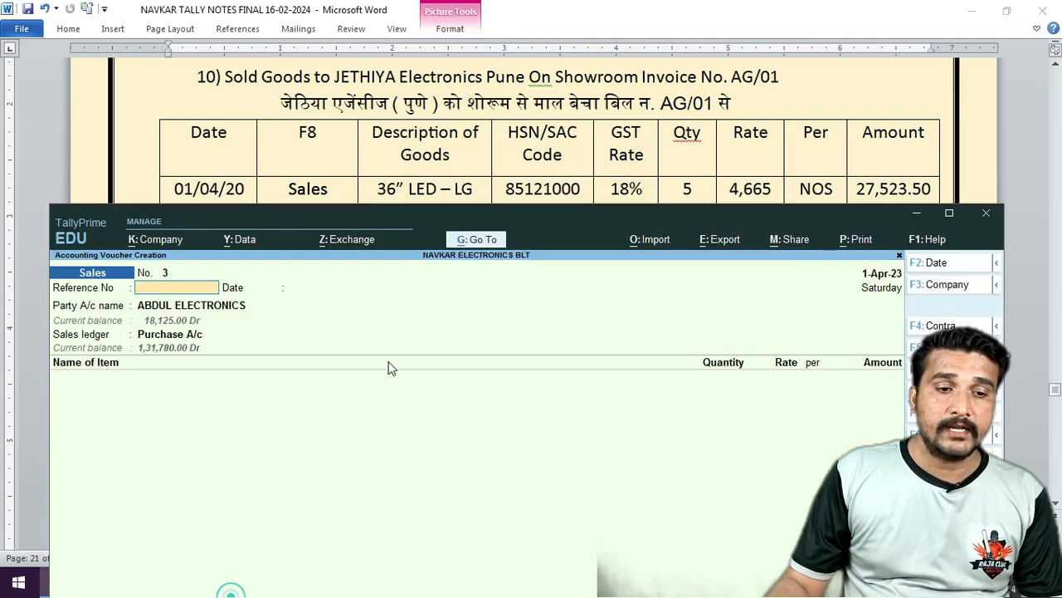
Enter reference AG/01 and select JETHIYA ELECTRONICS as the party.
key("ctrl+a")
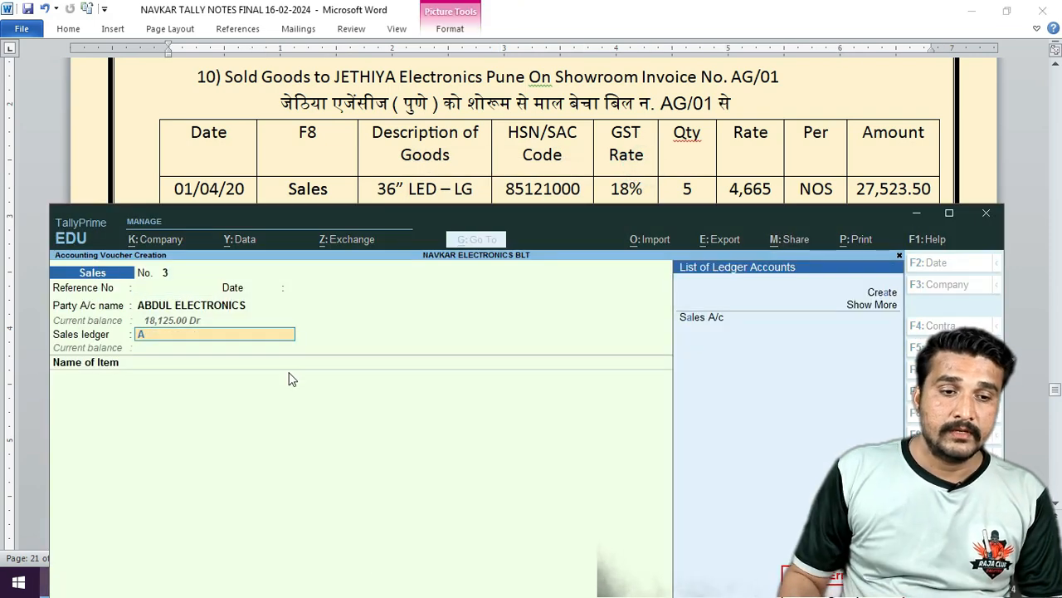
key("BackSpace")
key("BackSpace")
key("BackSpace")
key("BackSpace")
key("BackSpace")
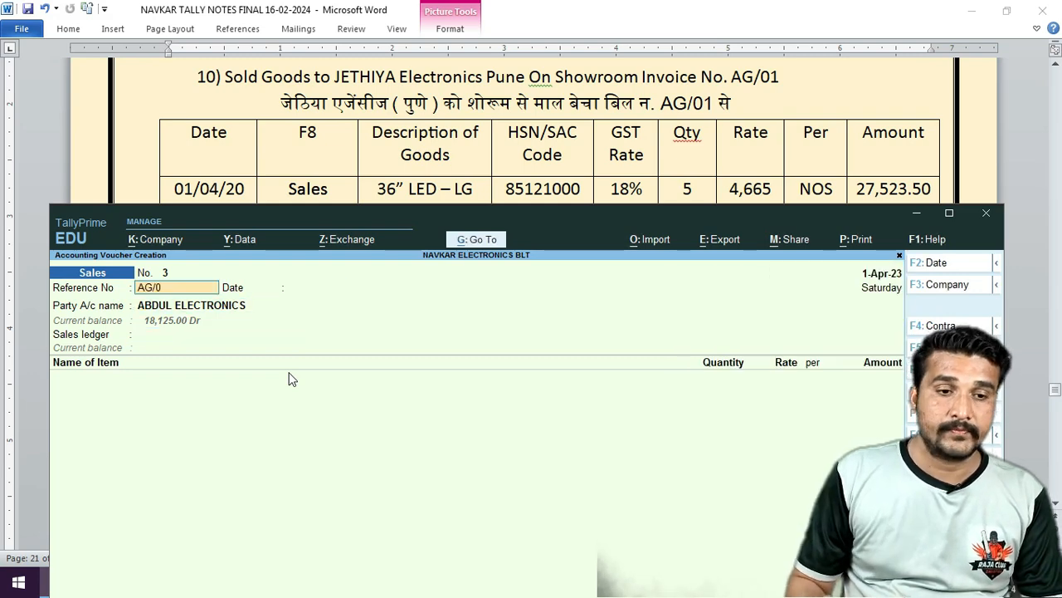
type("1")
key("Return")
key("Return")
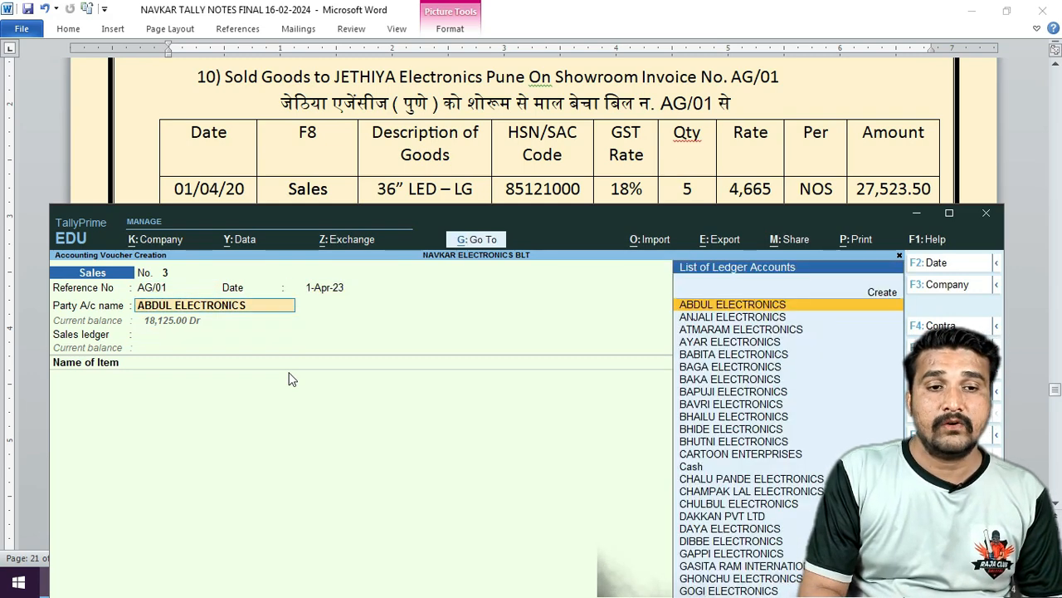
type("JETH")
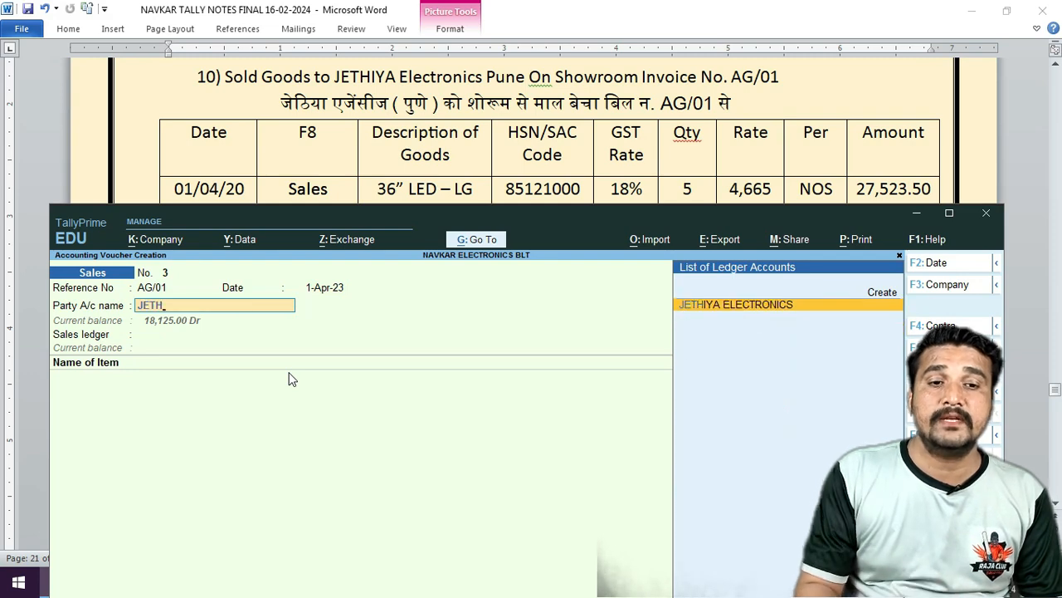
key("Return")
key("Return")
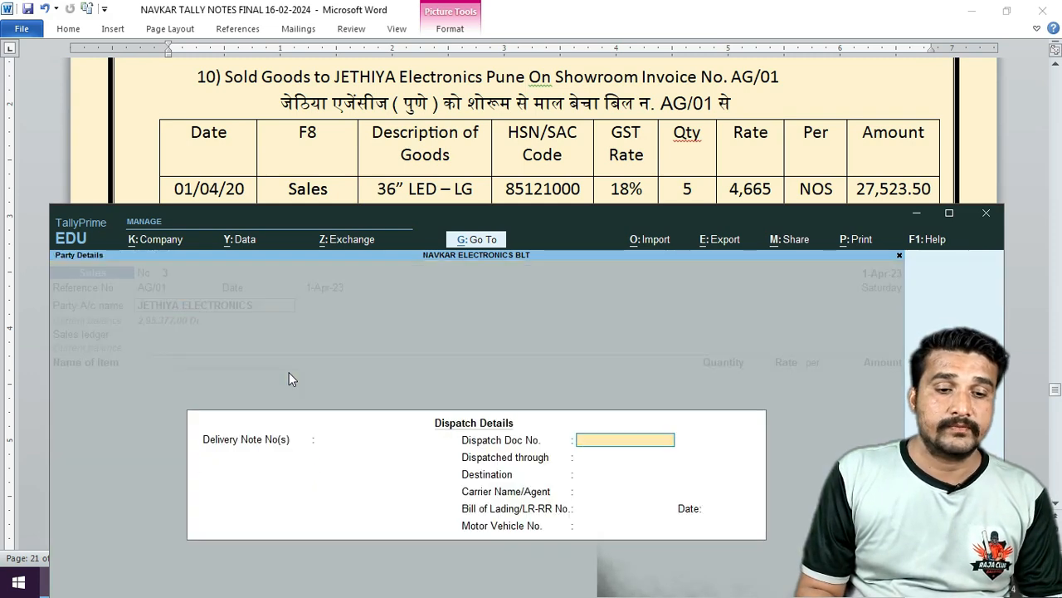
key("ctrl+a")
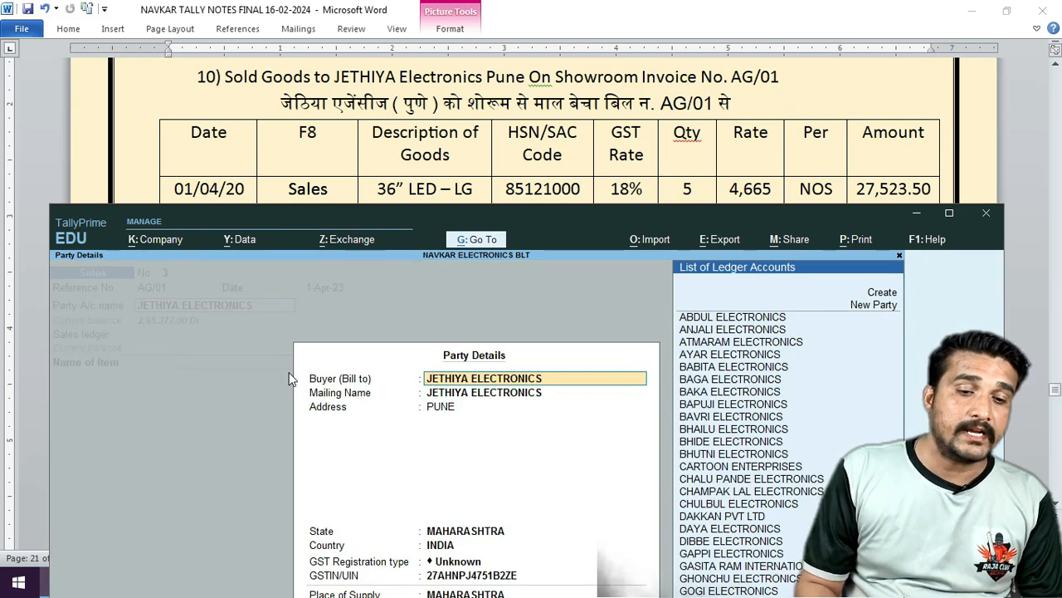
key("ctrl+a")
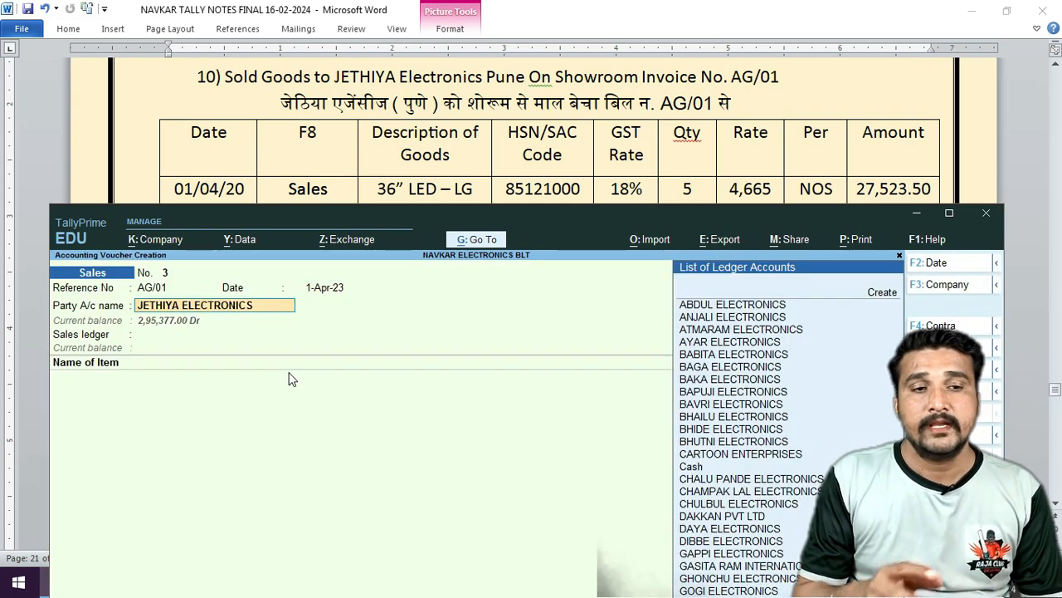
Alter the JETHIYA ELECTRONICS ledger to Regular GST registration.
key("ctrl+Return")
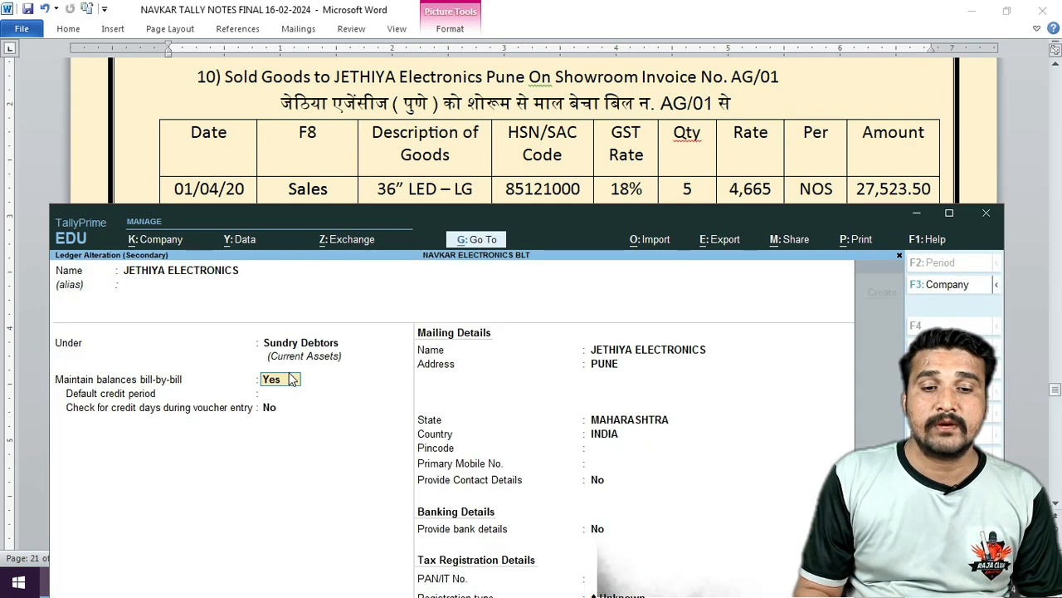
key("Return")
left_click_drag(587, 214, 588, 101)
key("Return")
key("Return")
key("Return")
key("Return")
key("Return")
key("Return")
key("Return")
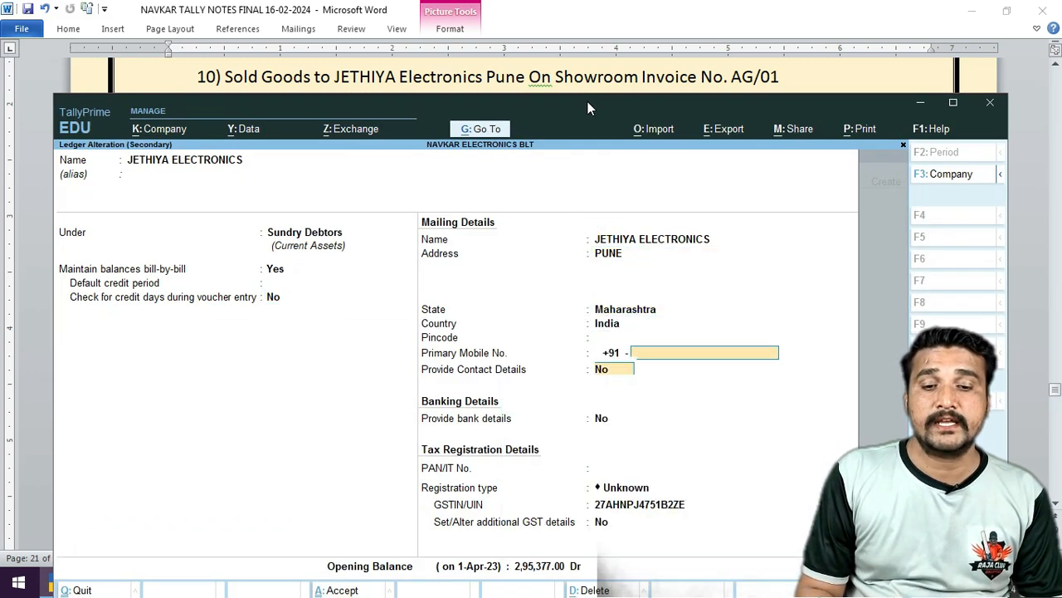
key("Return")
key("Return")
key("Return")
key("Return")
key("Down")
key("Down")
key("Return")
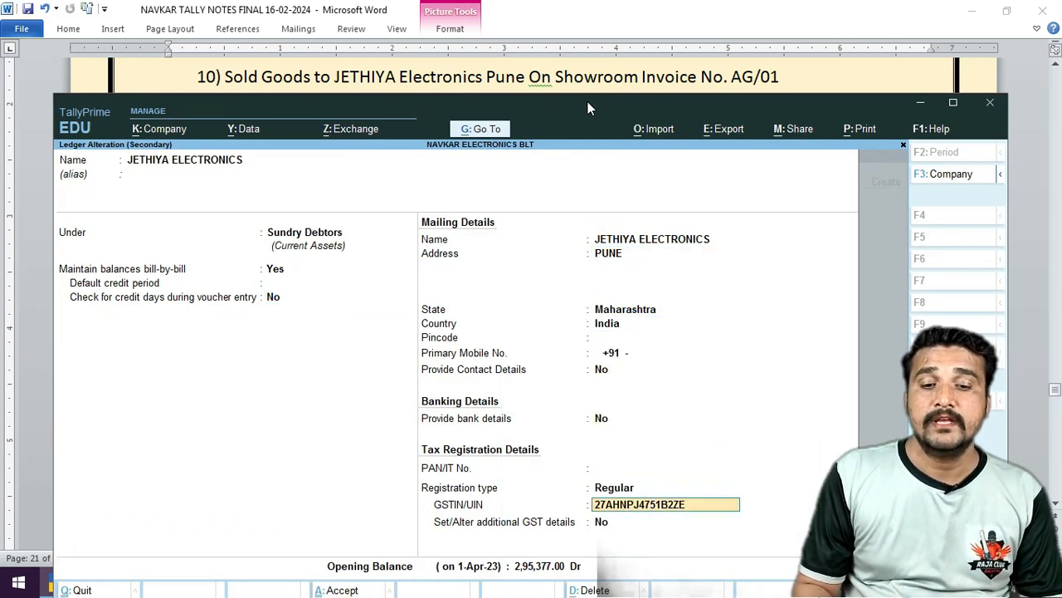
key("Return")
key("Return")
key("Return")
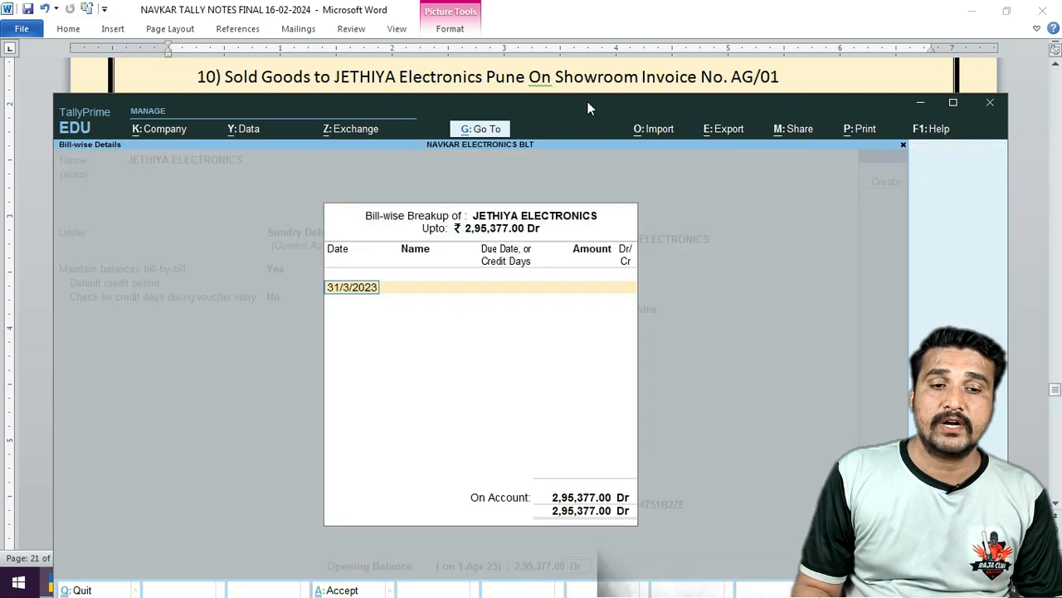
key("Return")
key("Return")
key("Return")
key("Return")
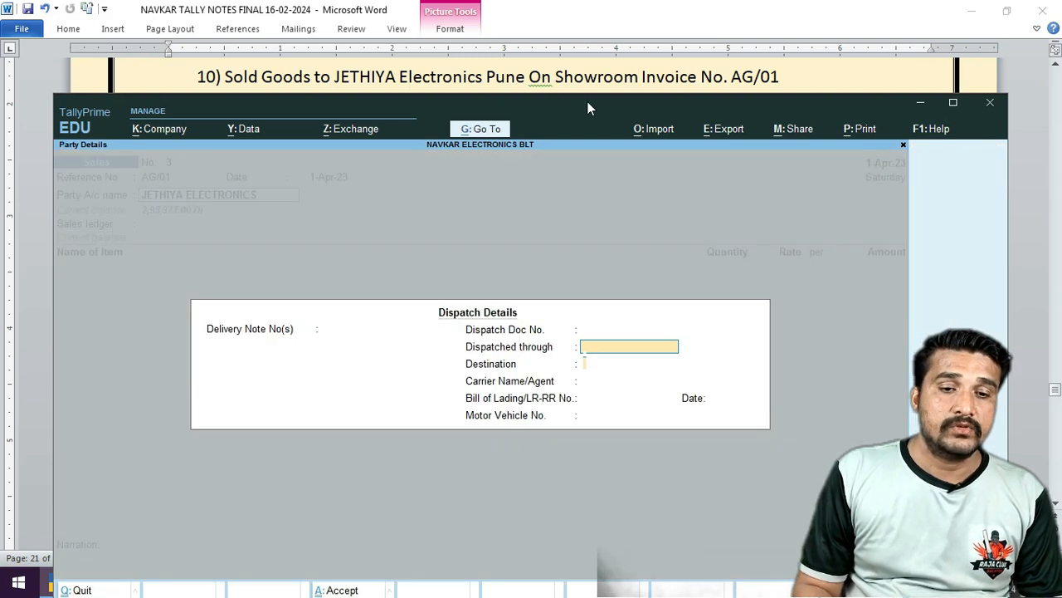
Confirm party details with Maharashtra as state and Regular registration type.
key("Return")
key("Return")
key("Return")
key("Return")
key("Return")
key("Return")
key("Return")
key("Return")
key("Return")
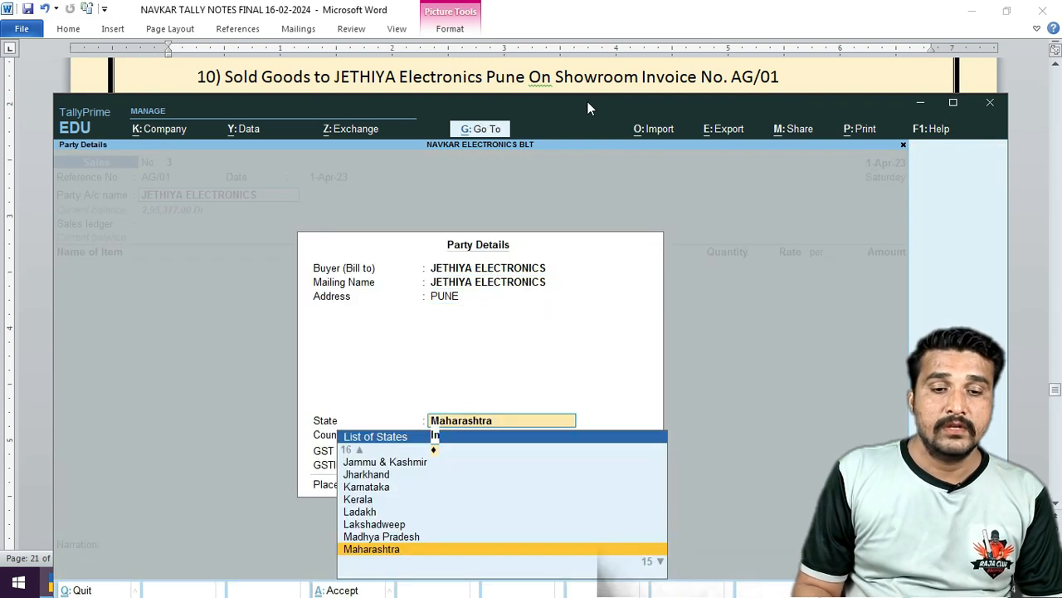
key("Return")
key("Return")
key("Down")
key("Down")
key("Return")
key("Return")
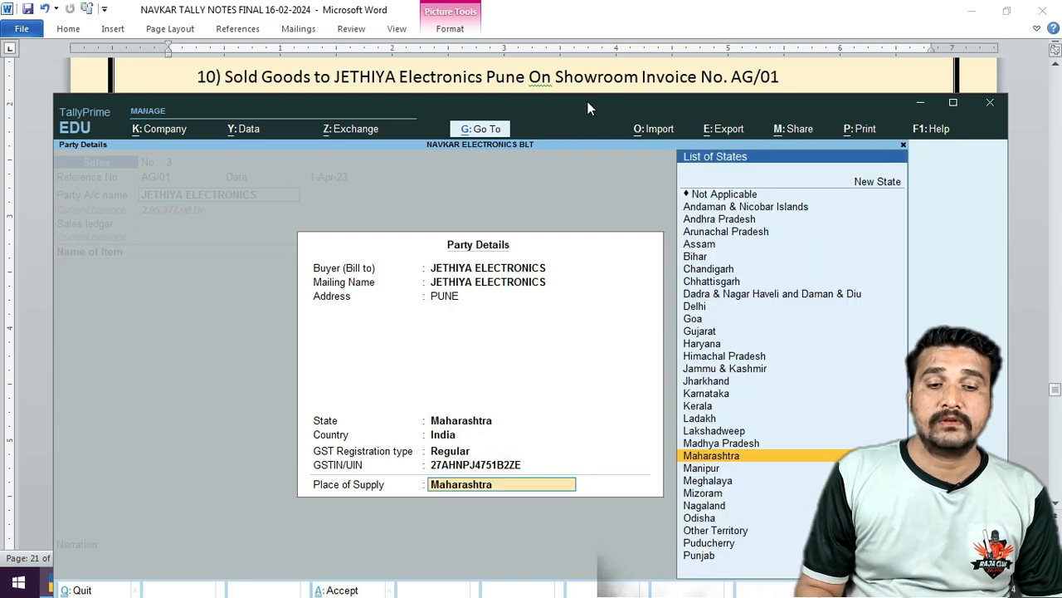
key("Return")
key("Return")
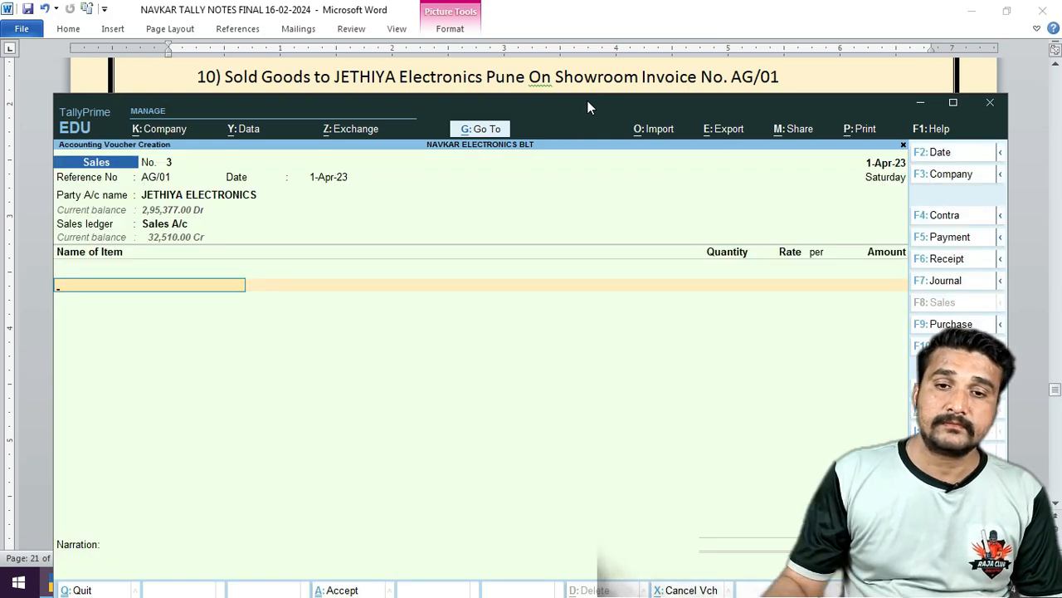
Add 5 nos of 36" Led Lg from the Show Room godown at 4,665.00.
left_click_drag(621, 104, 616, 223)
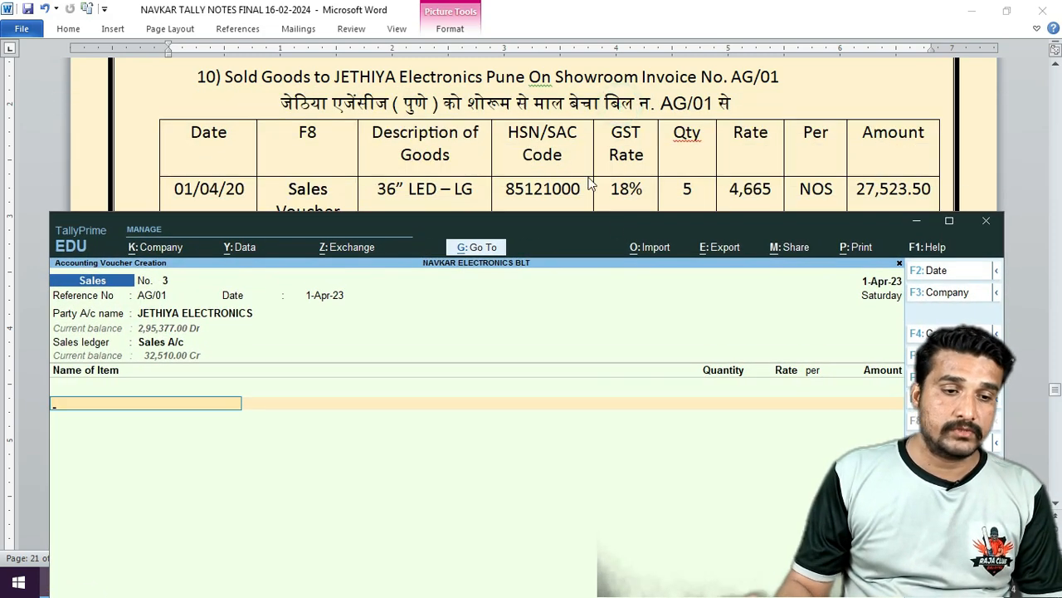
type("36")
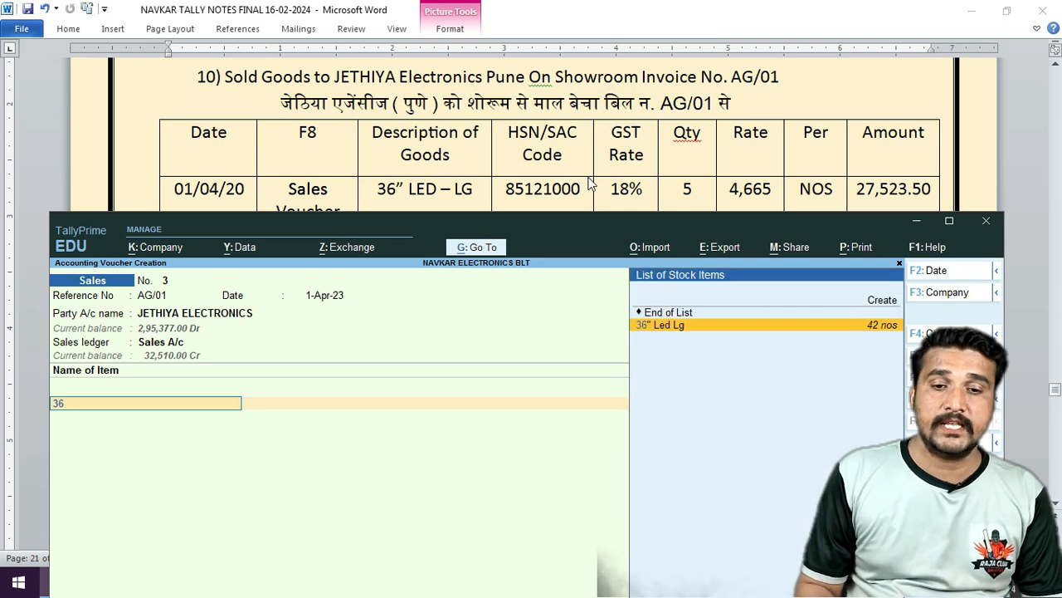
key("Return")
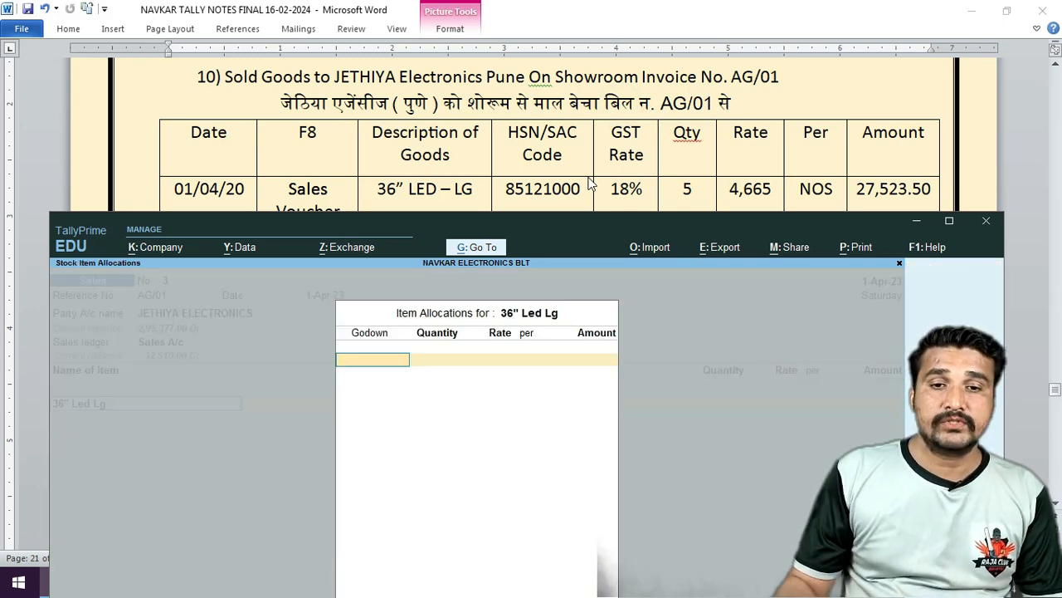
type("S")
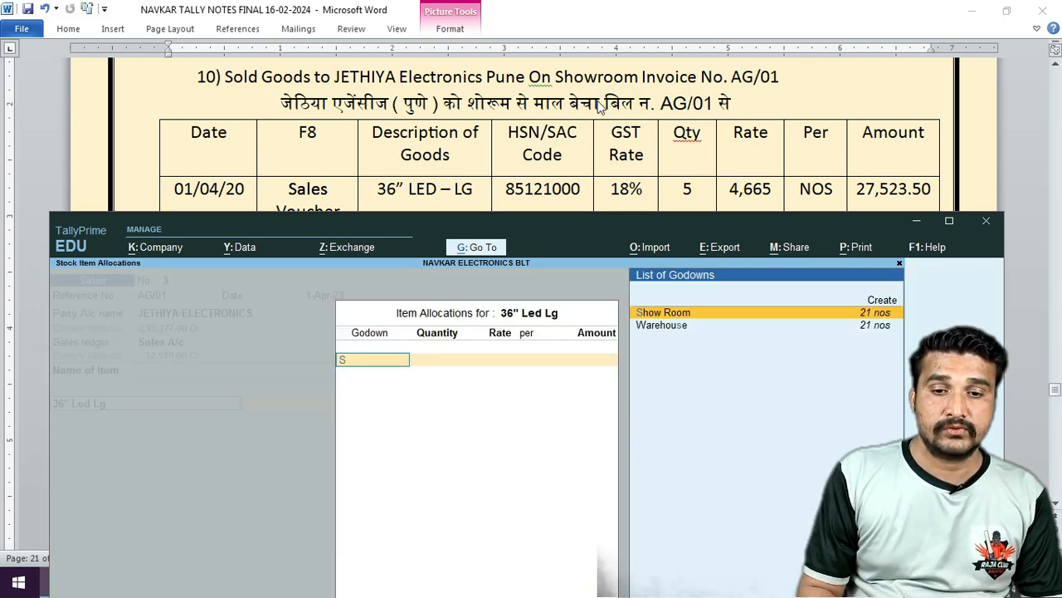
key("Return")
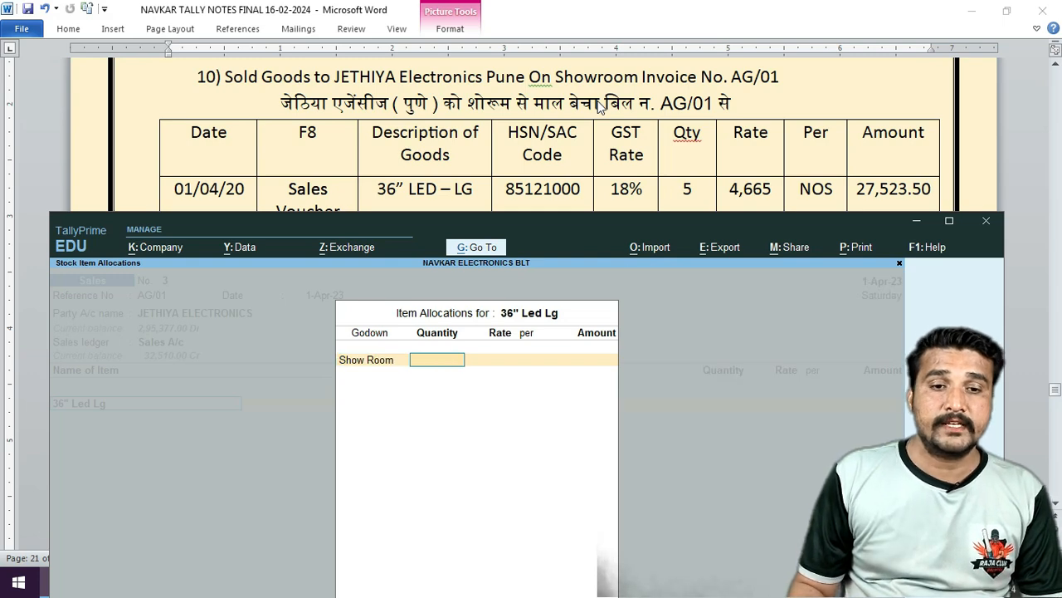
key("Return")
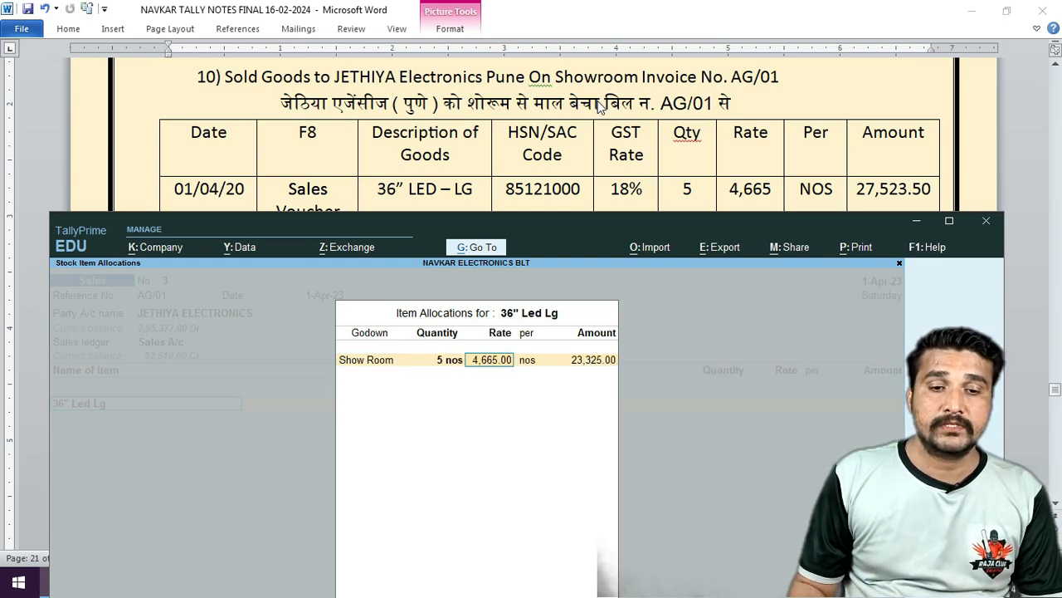
key("Return")
key("Return")
key("Return")
key("Return")
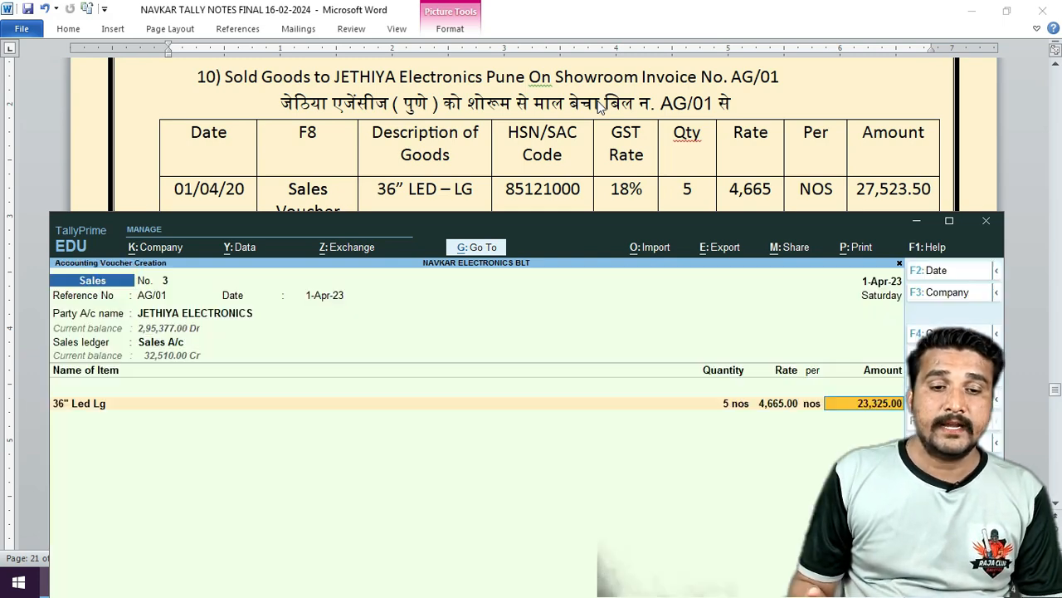
key("Return")
key("Return")
Add Cgst and Sgst, set new bill reference 3 for 27,523.50, and save.
type("CG")
key("Return")
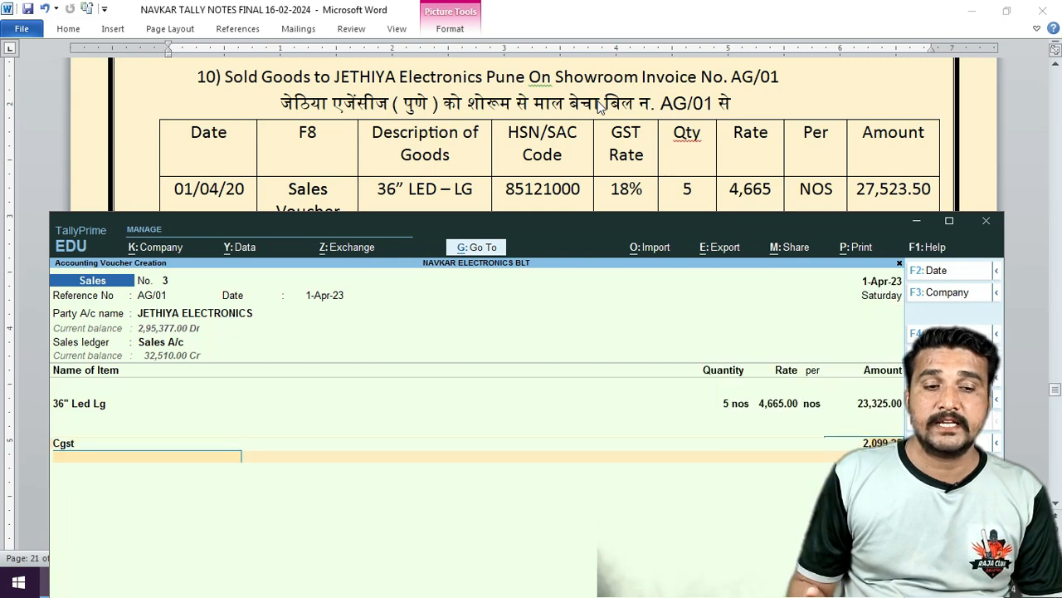
type("SG")
key("Return")
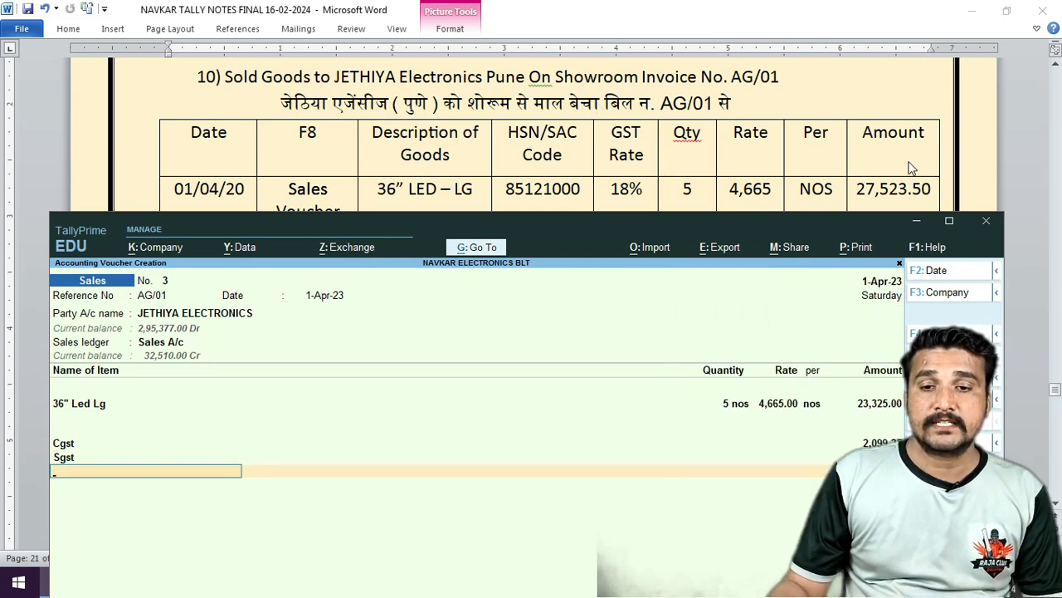
left_click_drag(750, 232, 538, 98)
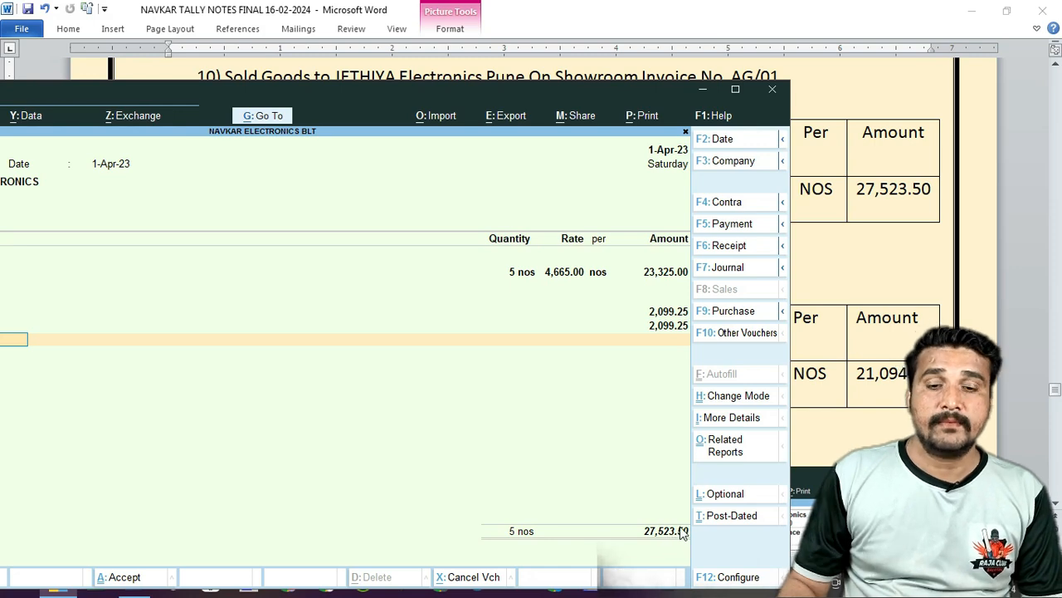
key("Return")
key("Return")
key("Return")
type("3")
key("Return")
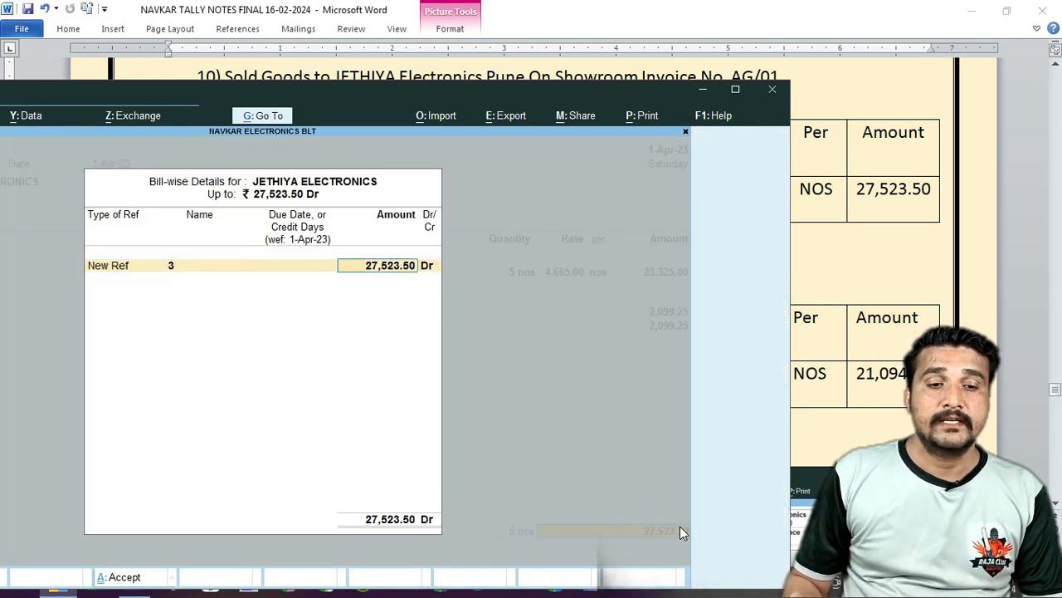
key("Return")
key("Return")
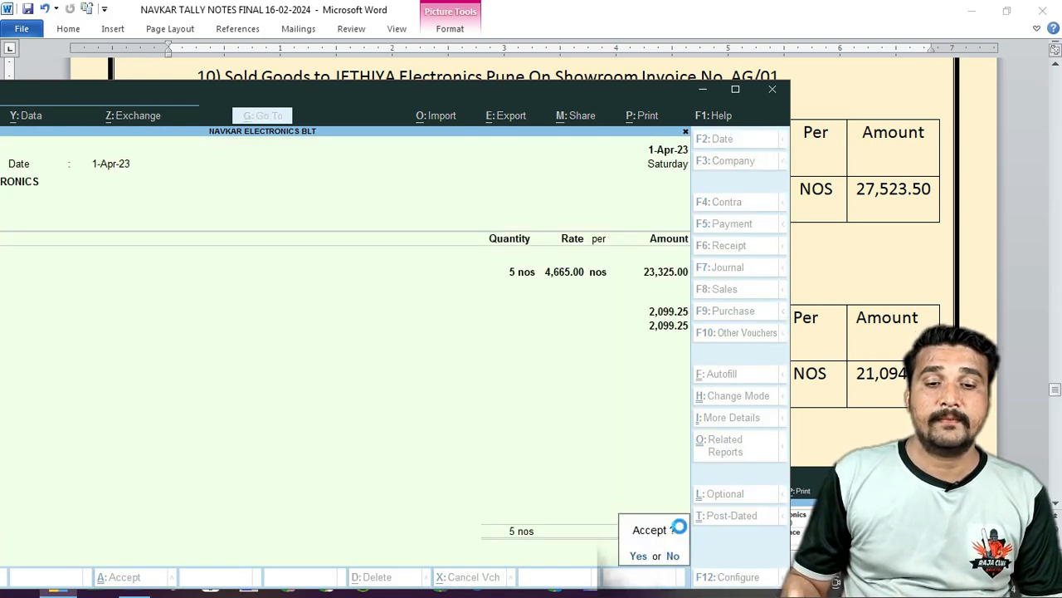
key("Return")
left_click_drag(564, 87, 747, 127)
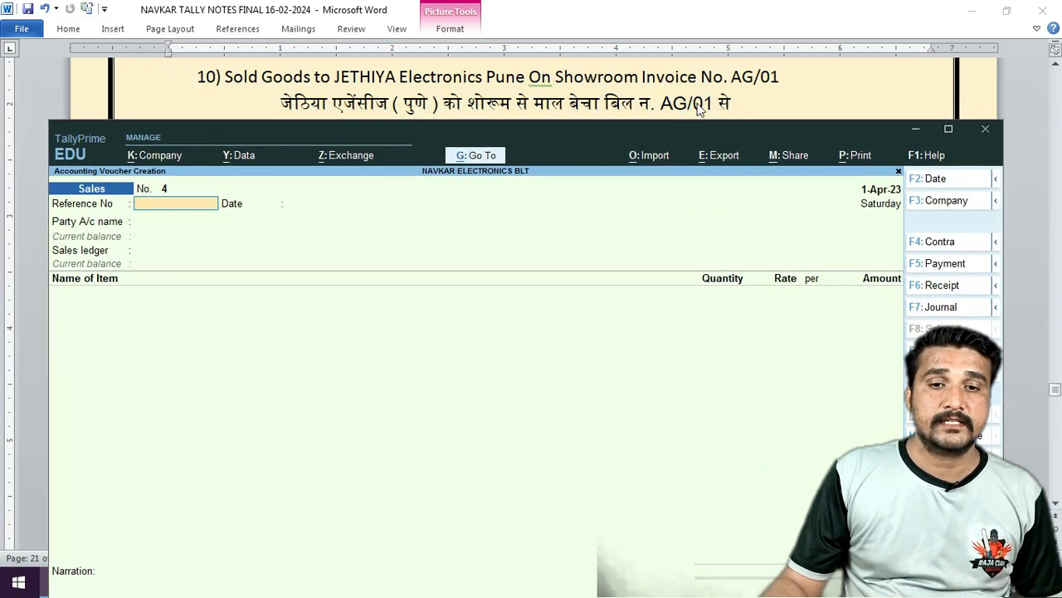
Scroll the Word notes to entry 11, the Tappu Electronics sale.
left_click(682, 97)
scroll(591, 161, "down", 1)
scroll(590, 162, "down", 3)
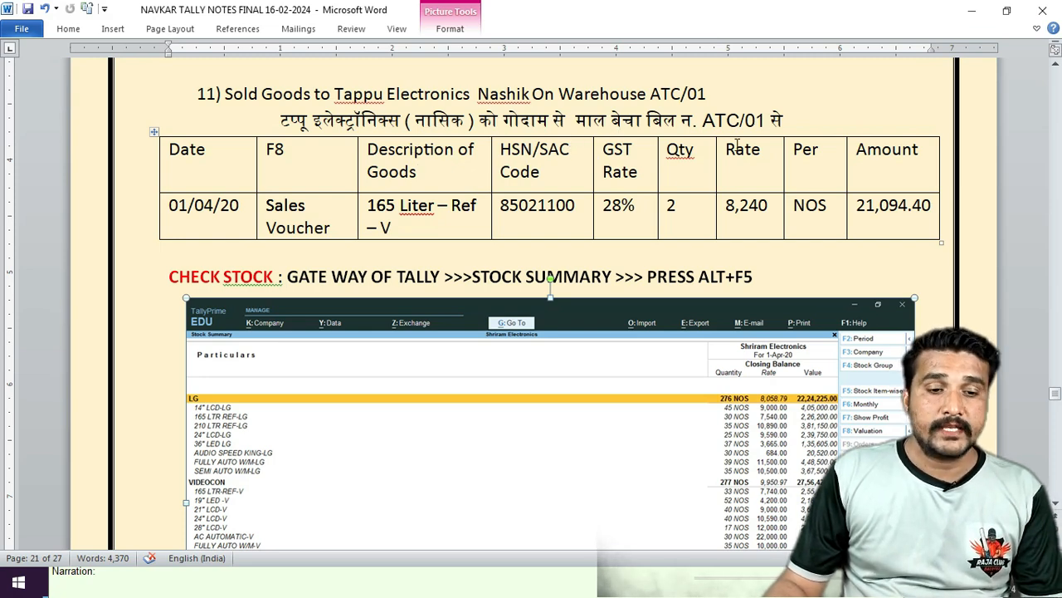
left_click(174, 586)
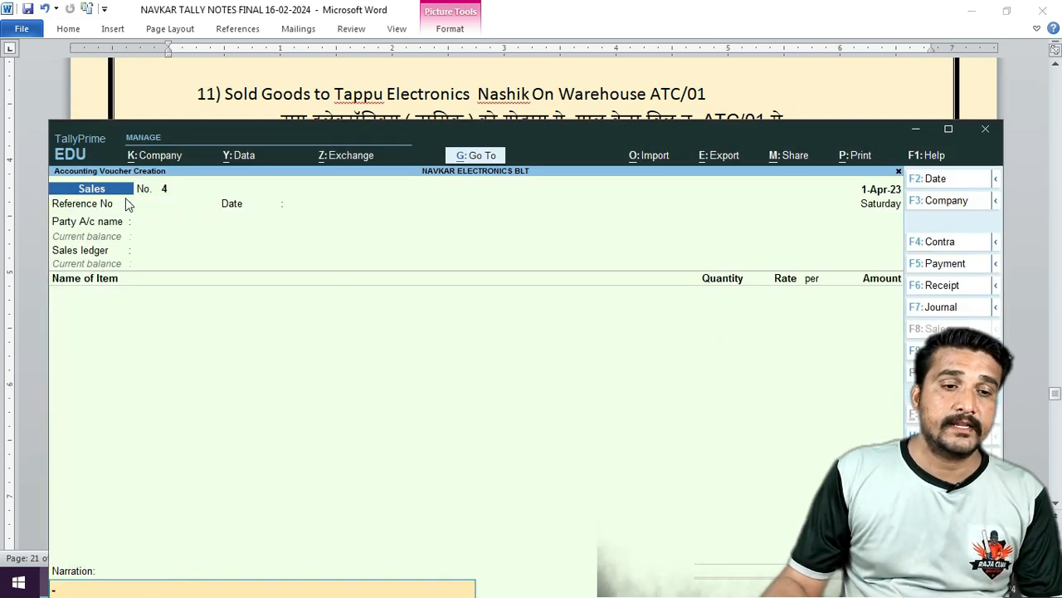
Enter reference ATC/01 and accept the 1-Apr-23 date.
left_click(152, 216)
left_click(156, 209)
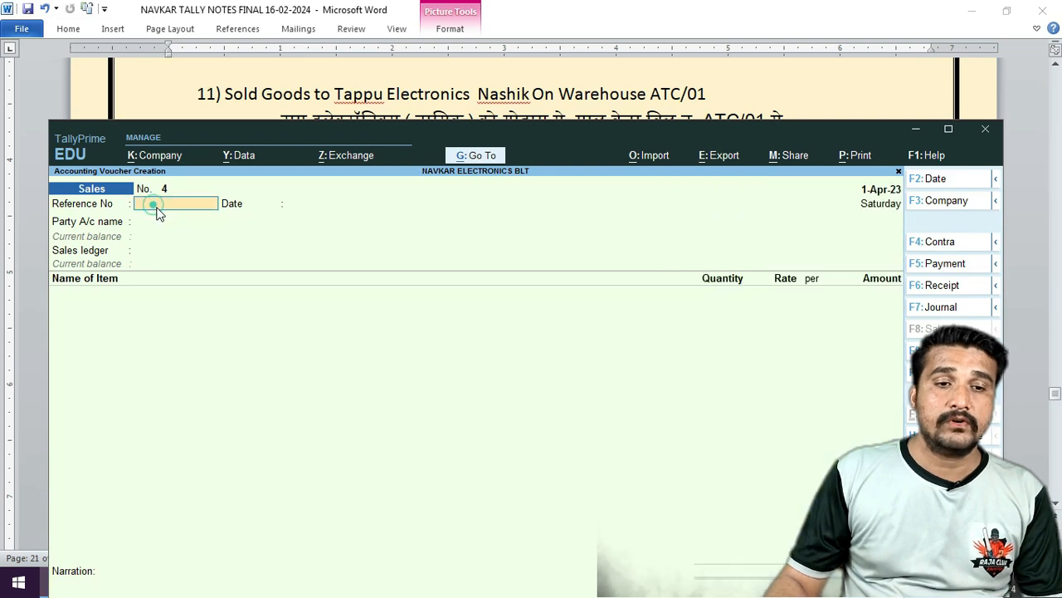
type("A")
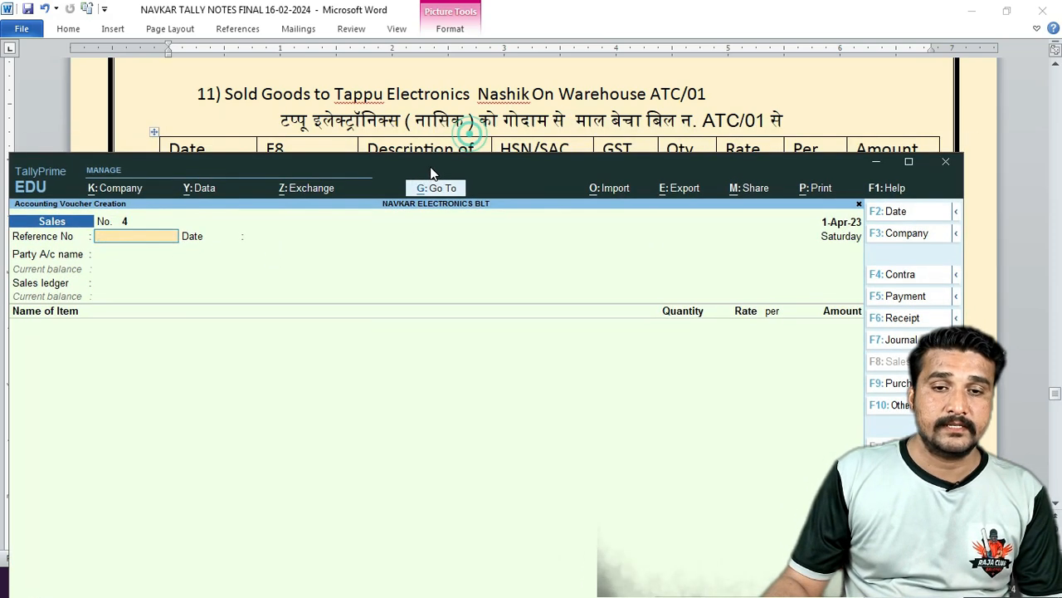
left_click_drag(470, 139, 431, 171)
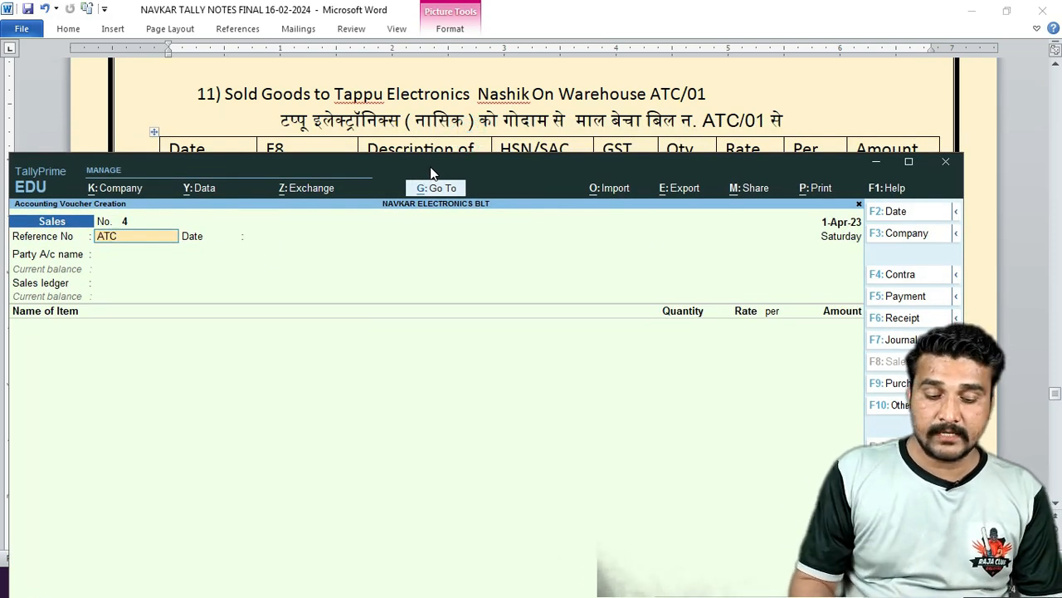
type("TC/01")
key("Return")
key("Return")
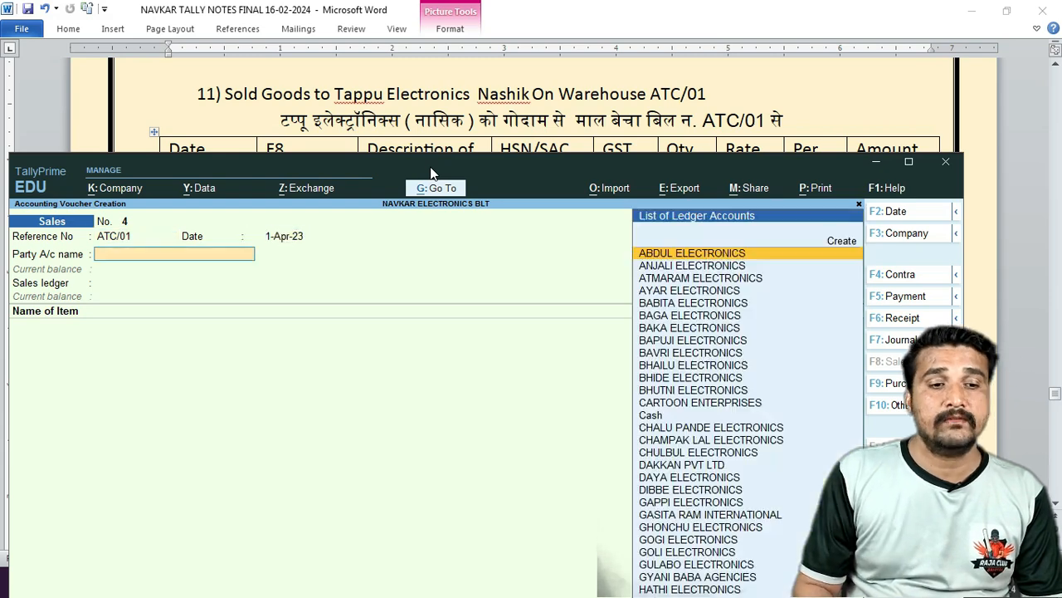
Select TAPPU ELECTRONICS as the party, skipping the party details.
type("TAP")
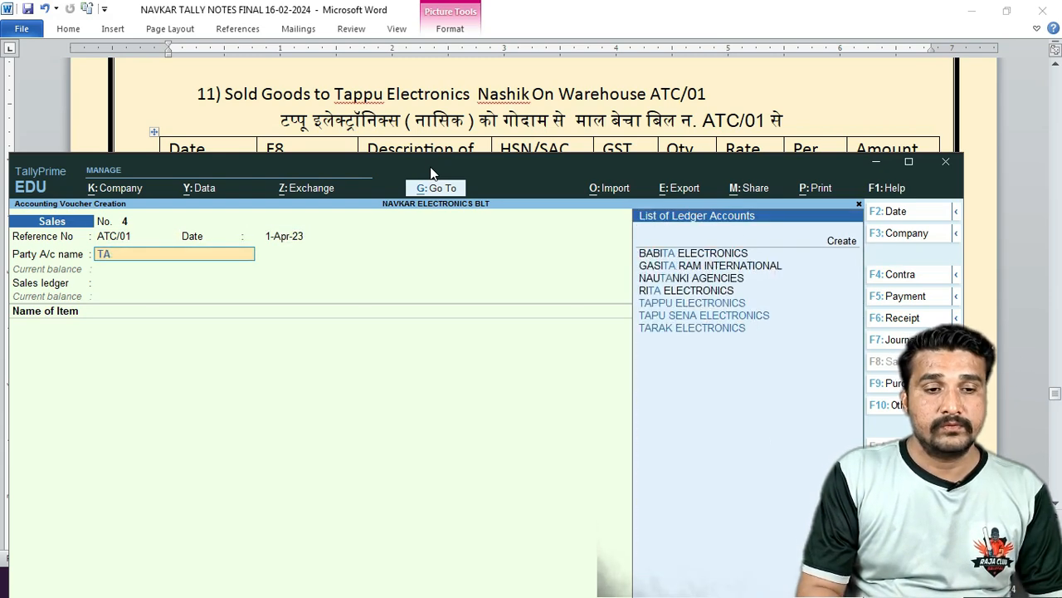
key("Return")
key("Return")
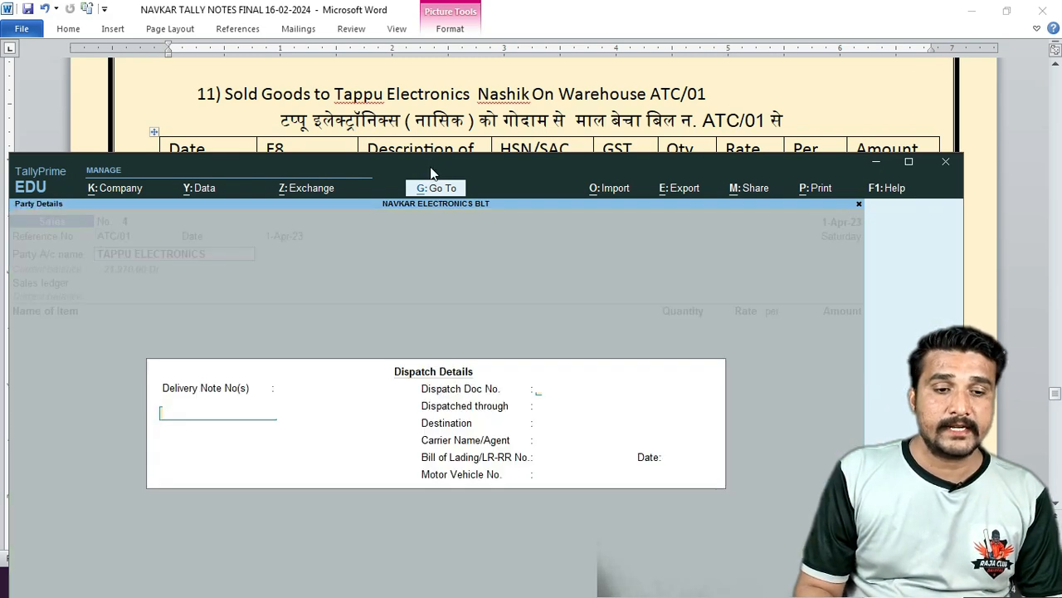
key("ctrl+a")
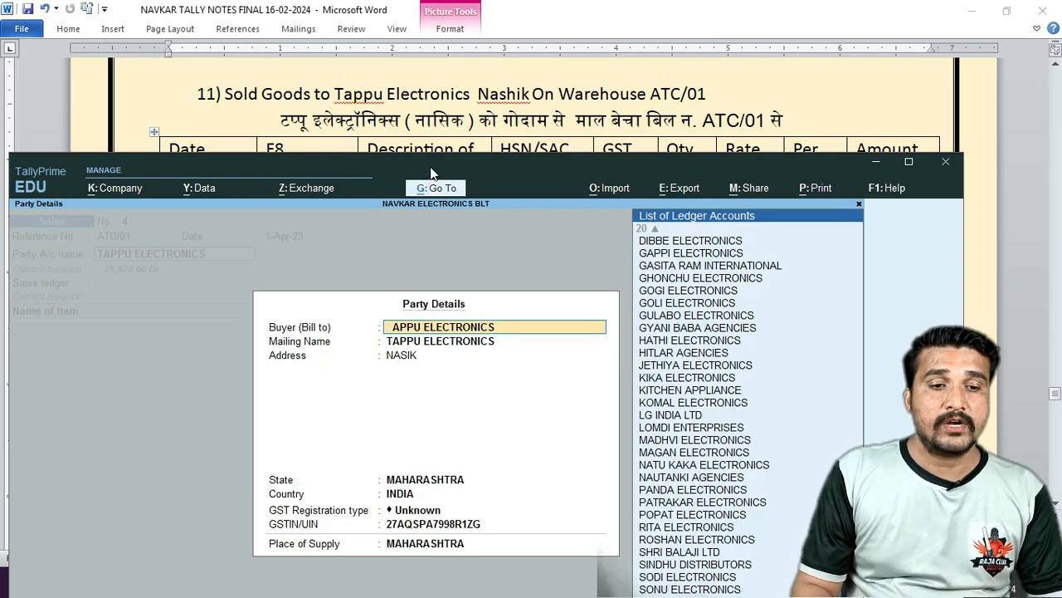
key("Escape")
key("y")
Alter the TAPPU ELECTRONICS ledger to Regular GST registration.
key("ctrl+Return")
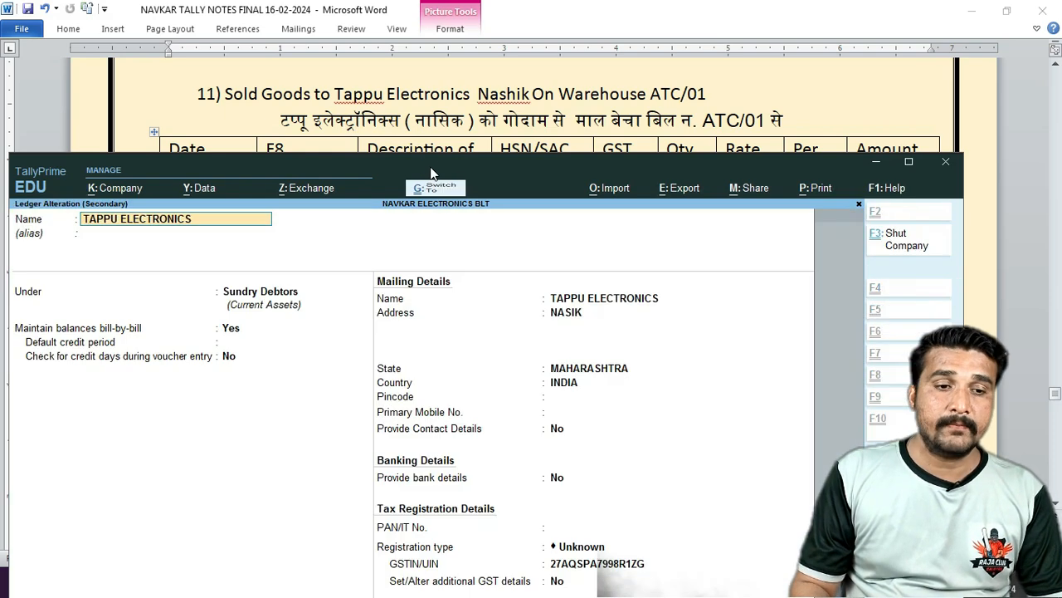
key("Return")
key("Return")
key("Return")
key("Return")
key("Return")
key("Return")
key("Return")
key("Return")
key("Return")
key("Return")
key("Return")
key("Return")
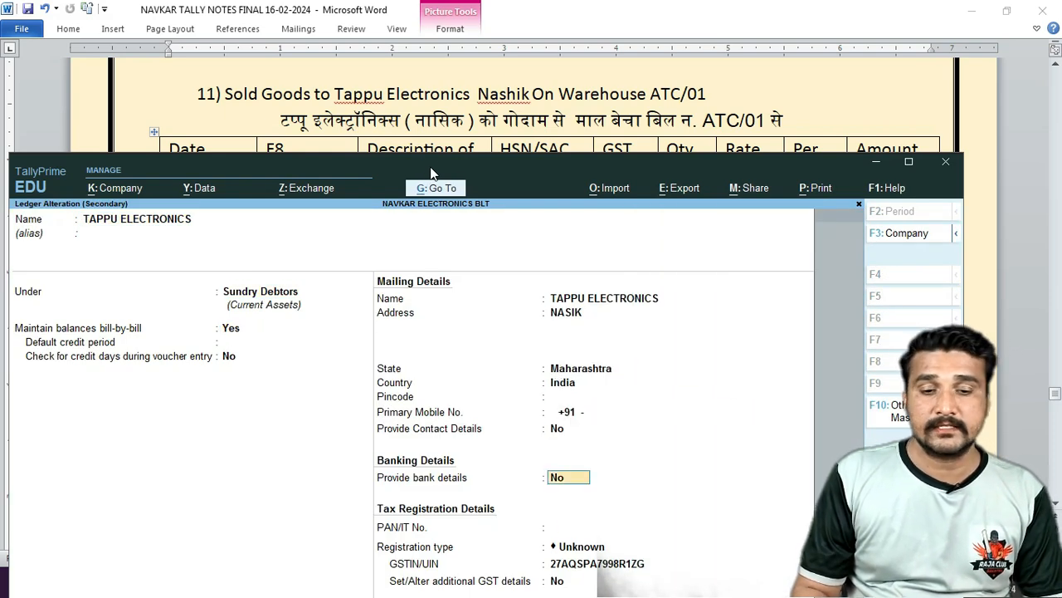
key("Return")
key("Return")
key("Down")
key("Down")
key("Return")
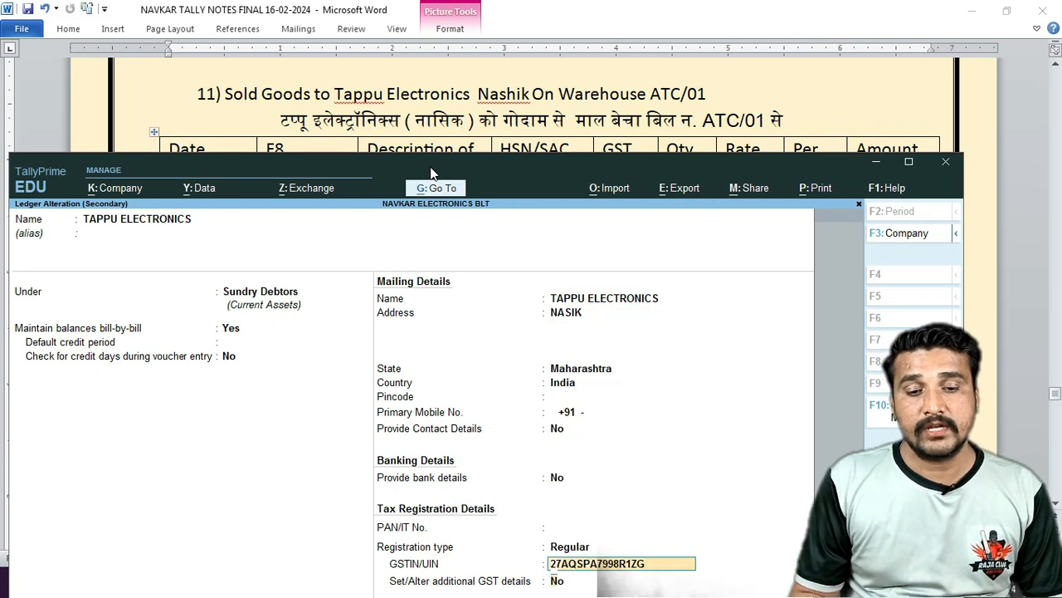
key("Return")
key("Return")
key("Return")
key("Return")
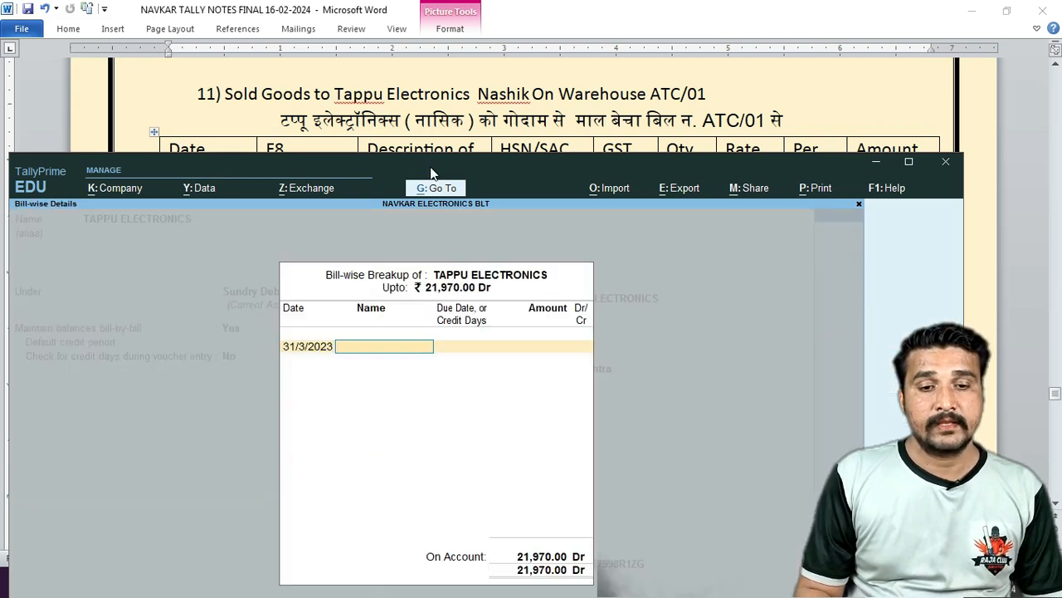
key("Return")
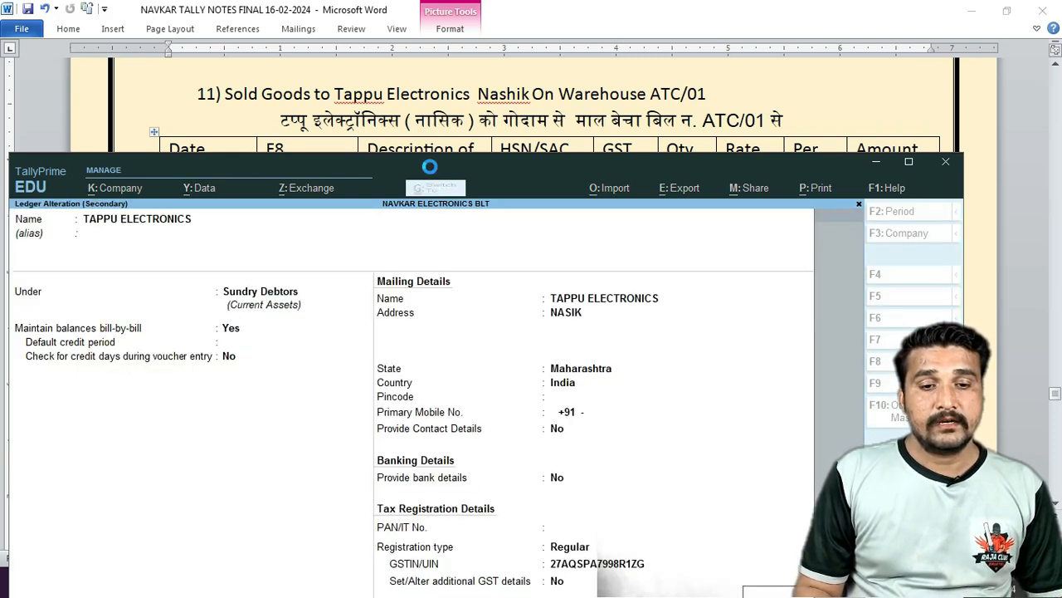
key("ctrl+a")
Set the party details' GST registration type to Regular.
key("Return")
key("Return")
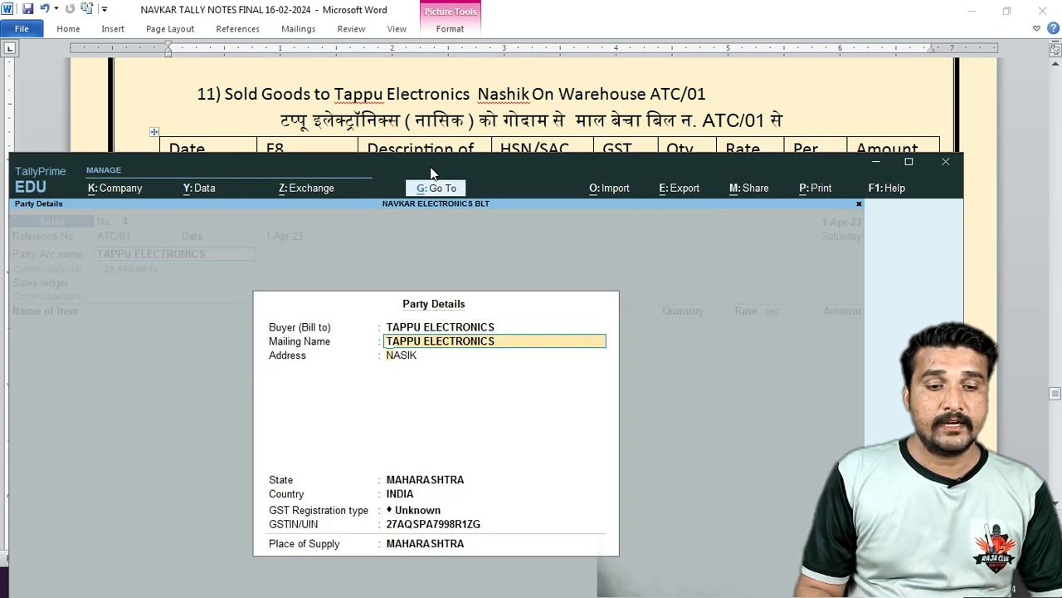
key("Return")
key("Return")
key("Return")
key("Return")
key("Return")
key("BackSpace")
key("Down")
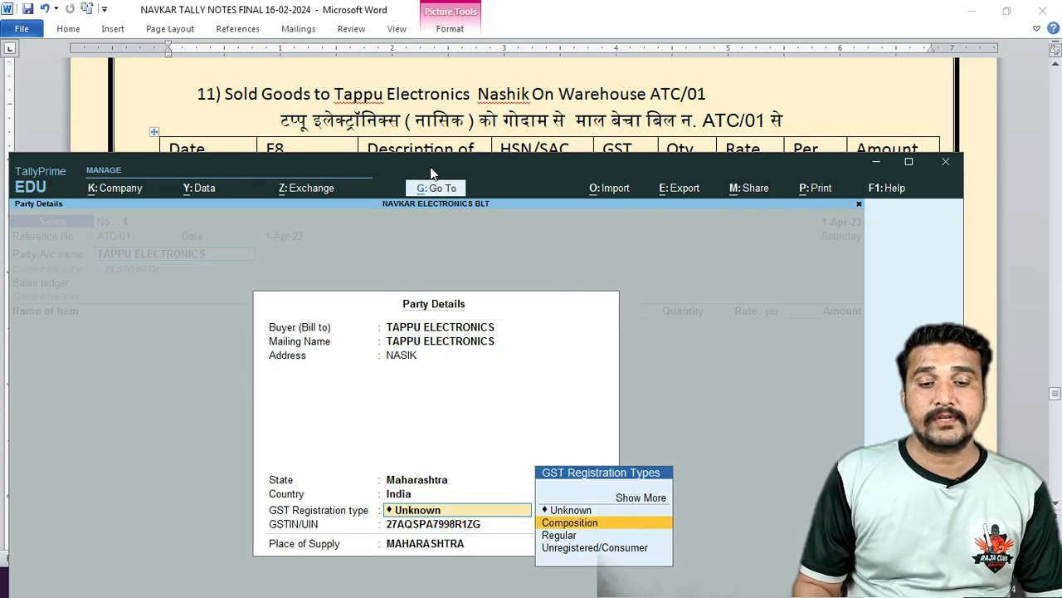
key("Down")
key("Return")
key("Return")
key("Return")
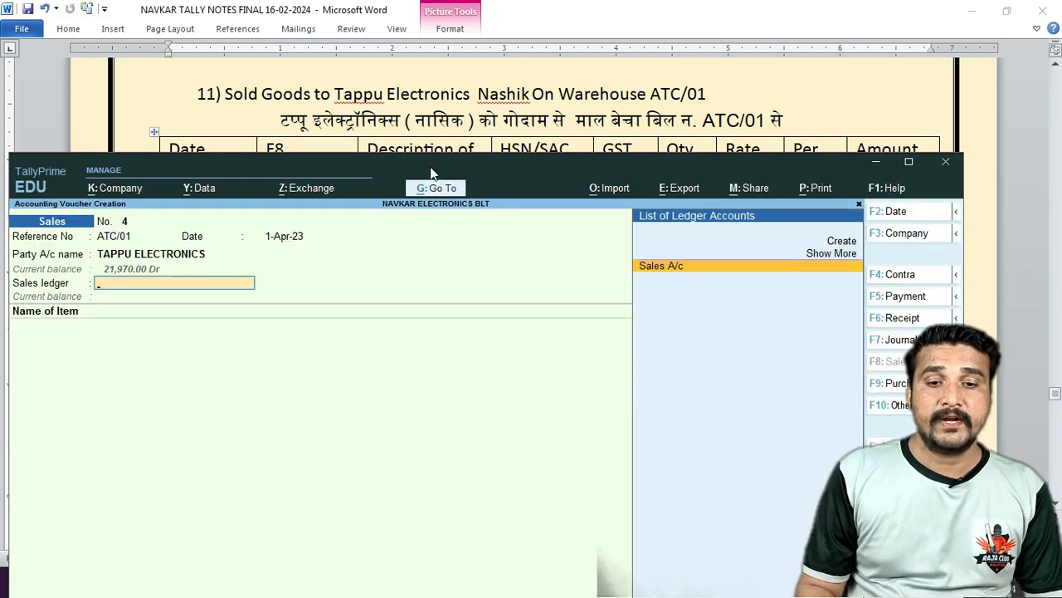
key("Return")
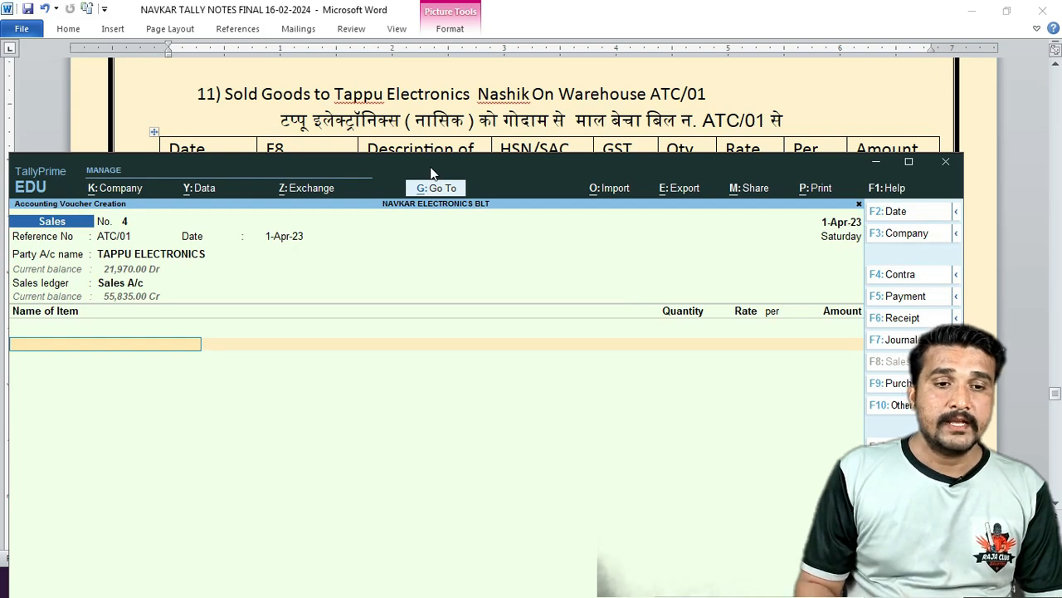
Add 2 nos of 165 LTR-REF-V from Warehouse at 8,240.00.
left_click_drag(501, 168, 496, 263)
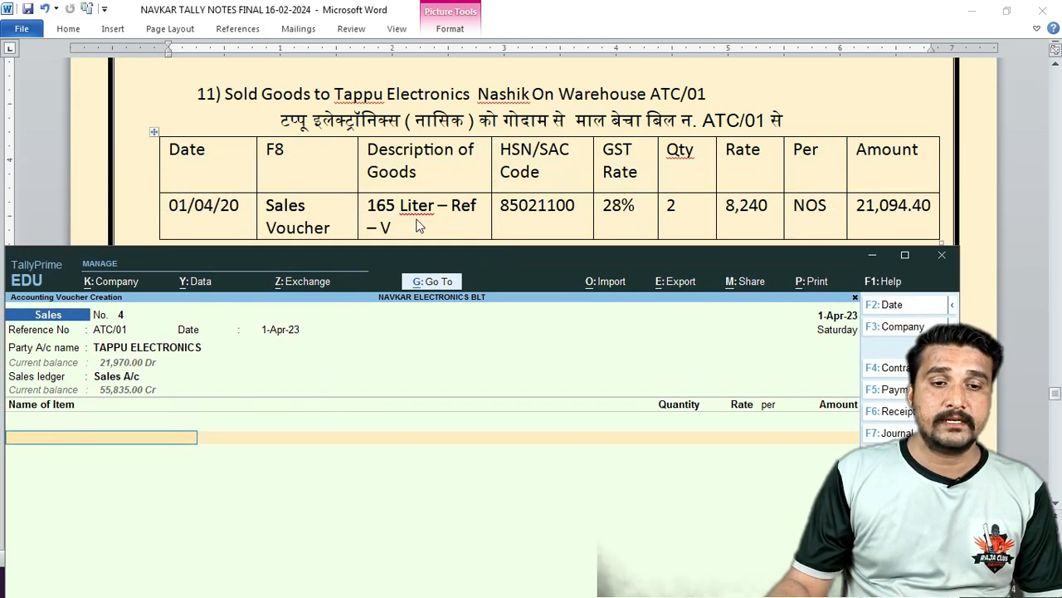
type("165")
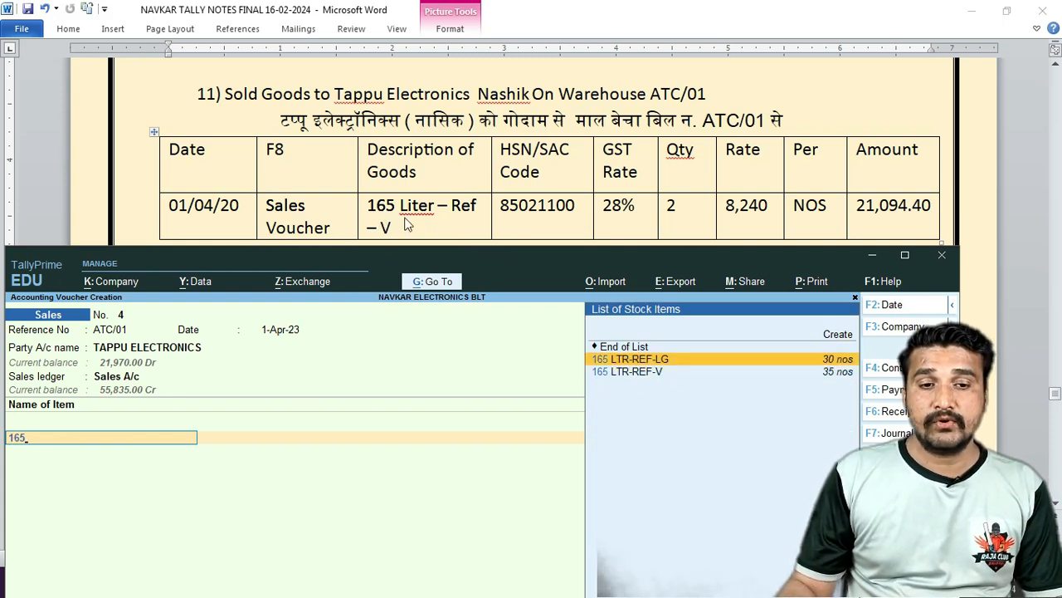
key("Down")
key("Return")
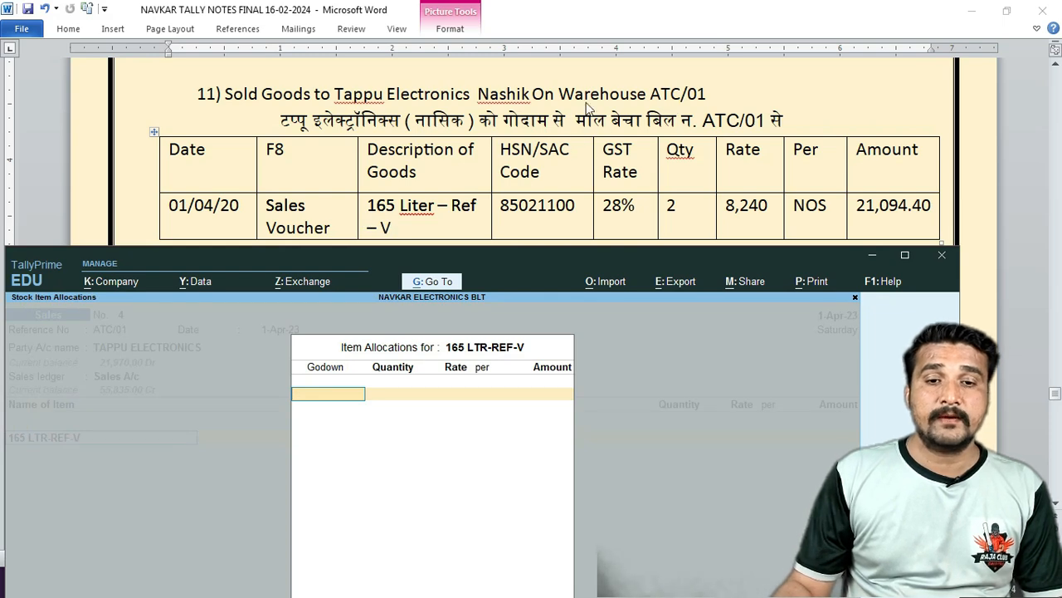
type("W")
key("Return")
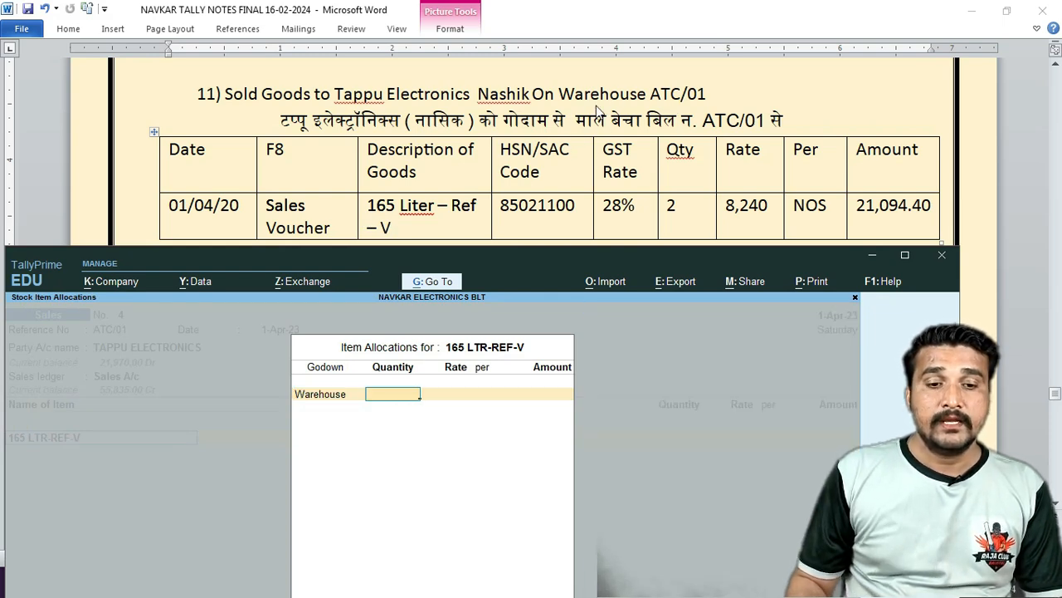
type("2")
key("Return")
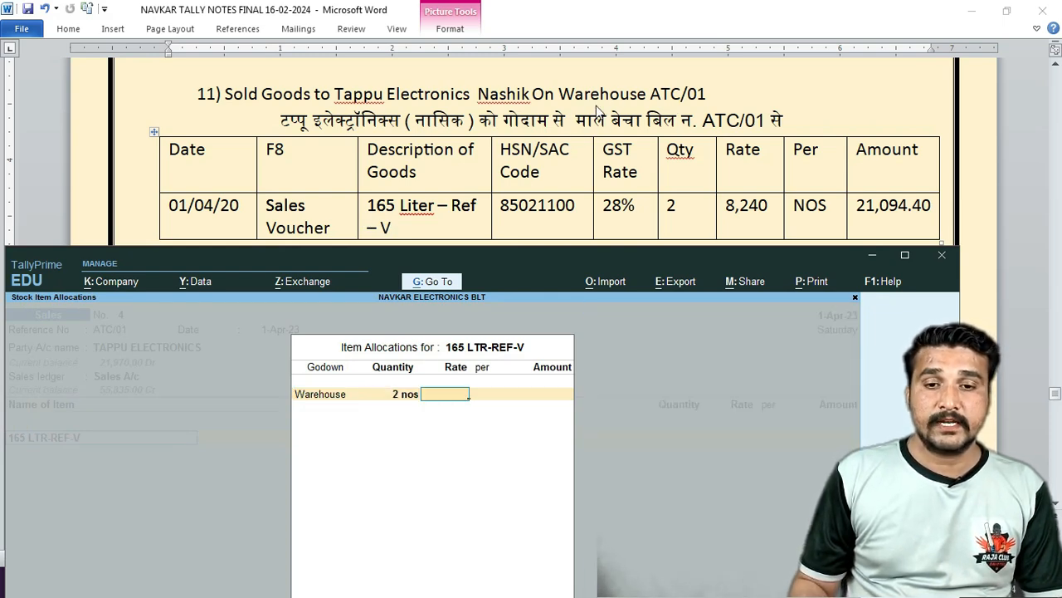
type("8,240")
key("Return")
key("Return")
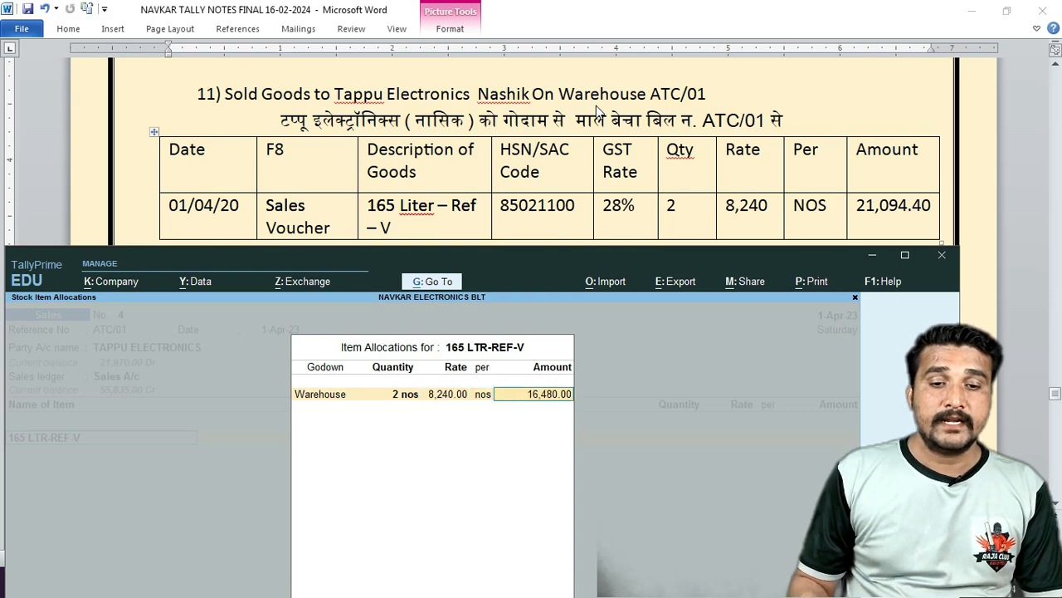
key("Return")
key("Return")
Add Cgst and Sgst ledgers and accept bill-wise details for 21,094.40.
key("Return")
key("Return")
type("CG")
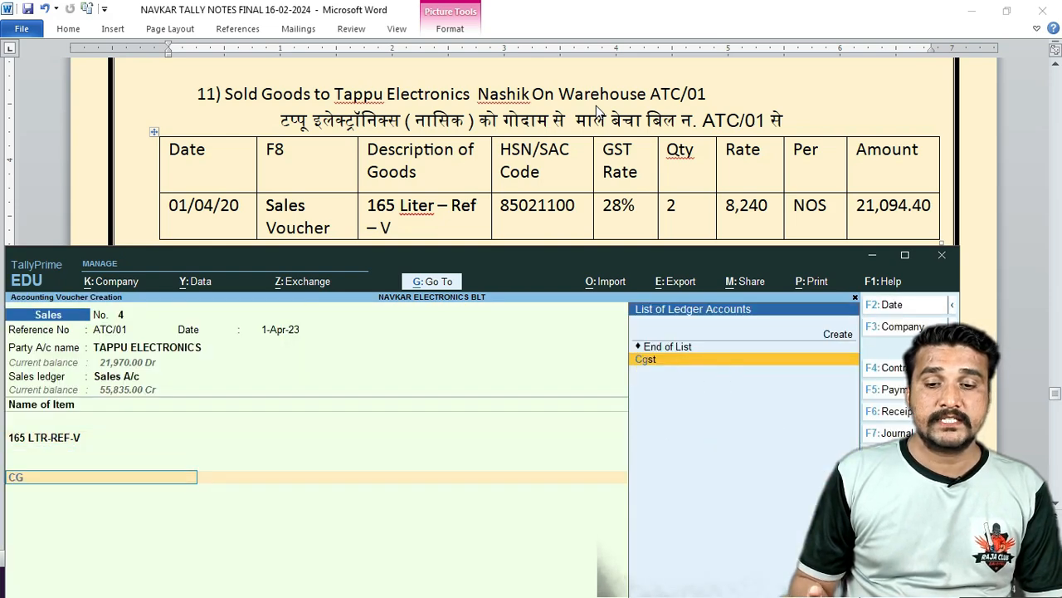
key("Return")
type("SG")
key("Return")
key("Return")
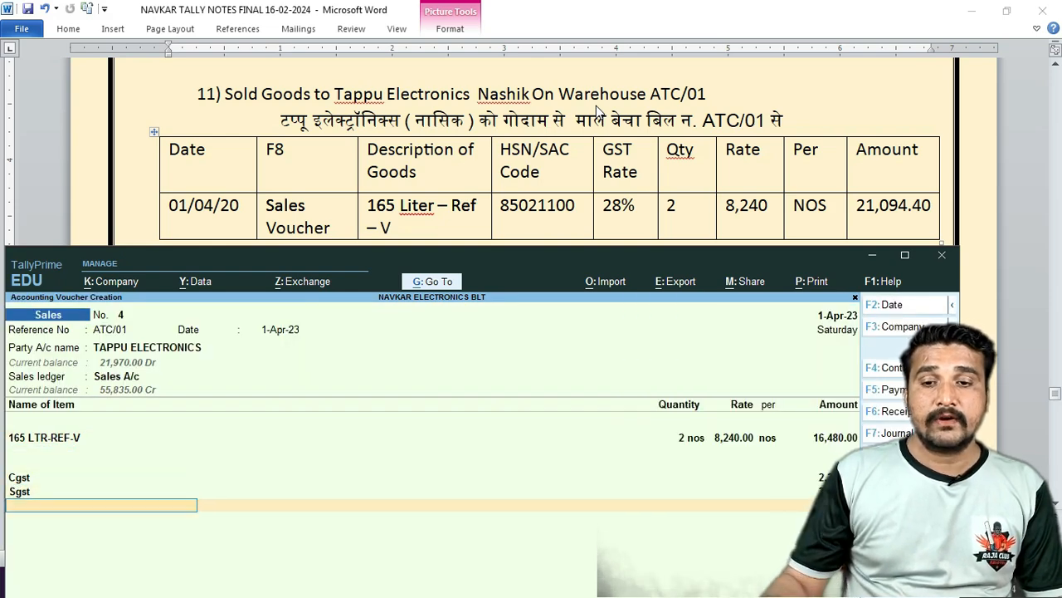
left_click_drag(510, 249, 302, 27)
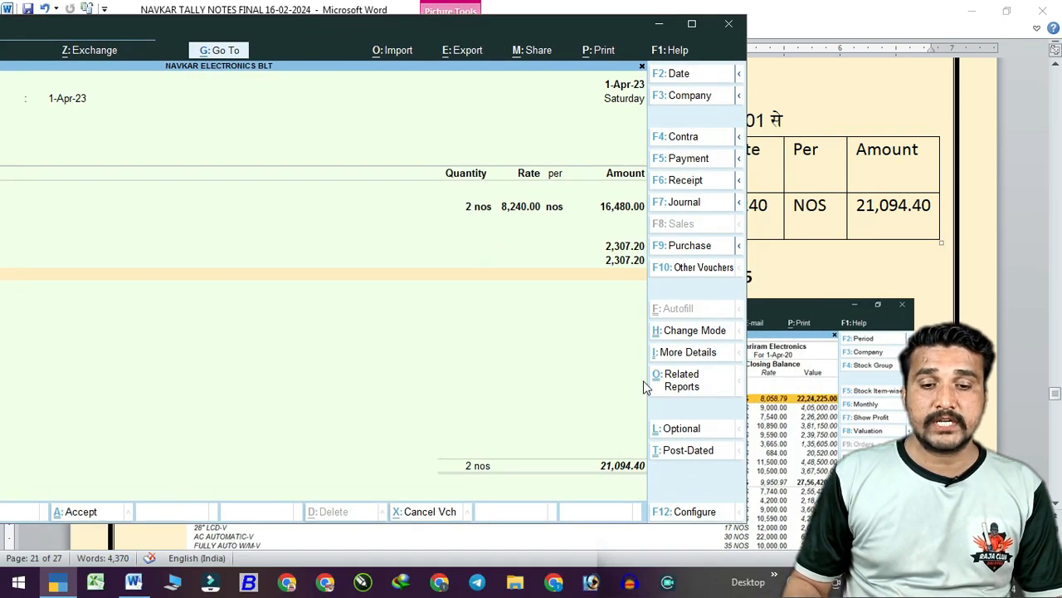
key("Return")
key("Return")
key("Return")
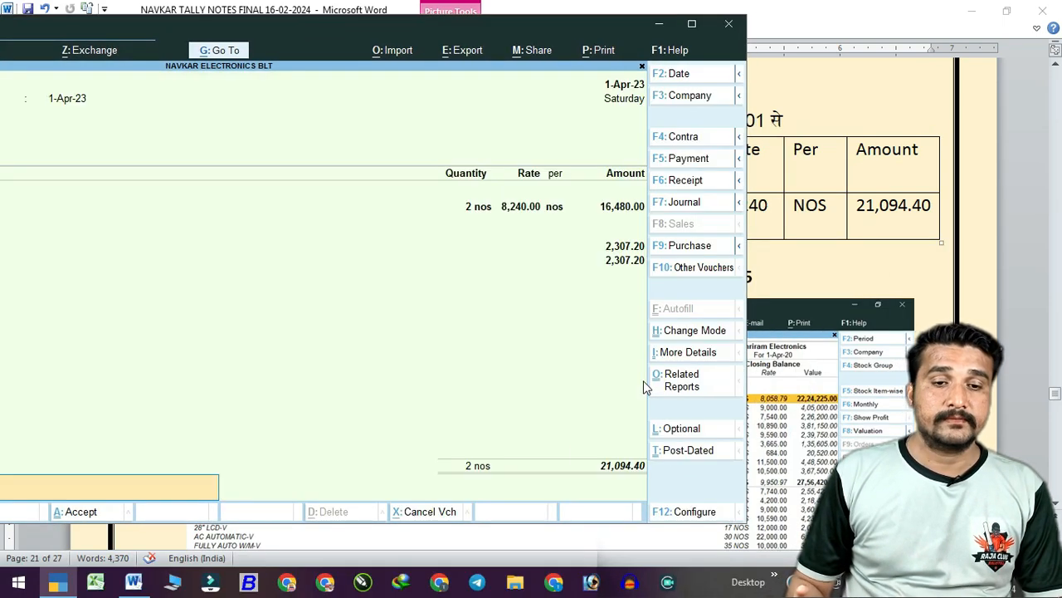
key("Return")
key("Return")
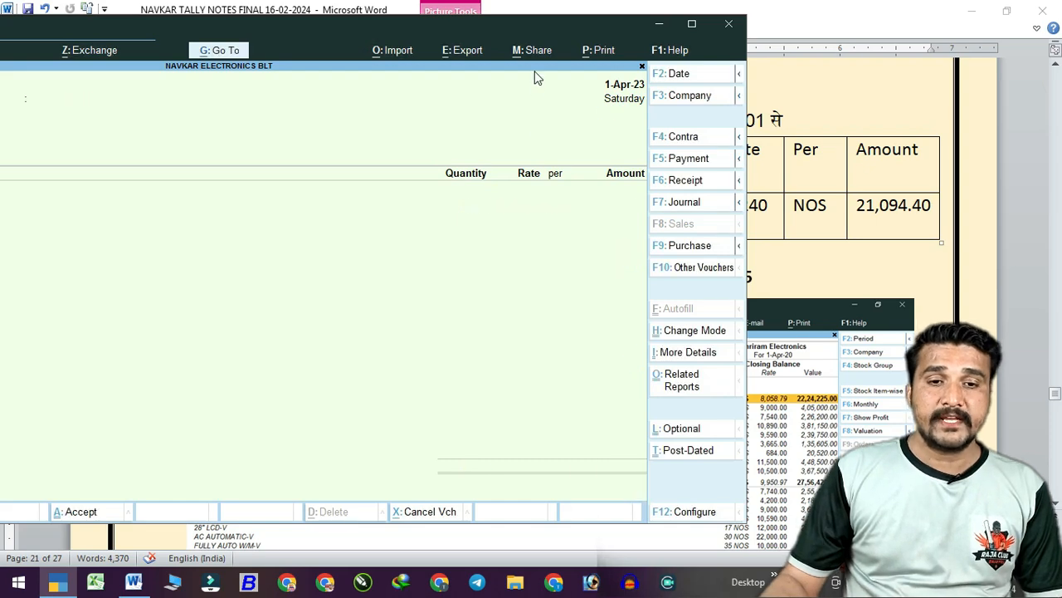
Scroll the Word notes to the CHECK STOCK section and its Stock Summary screenshot.
left_click_drag(522, 21, 642, 347)
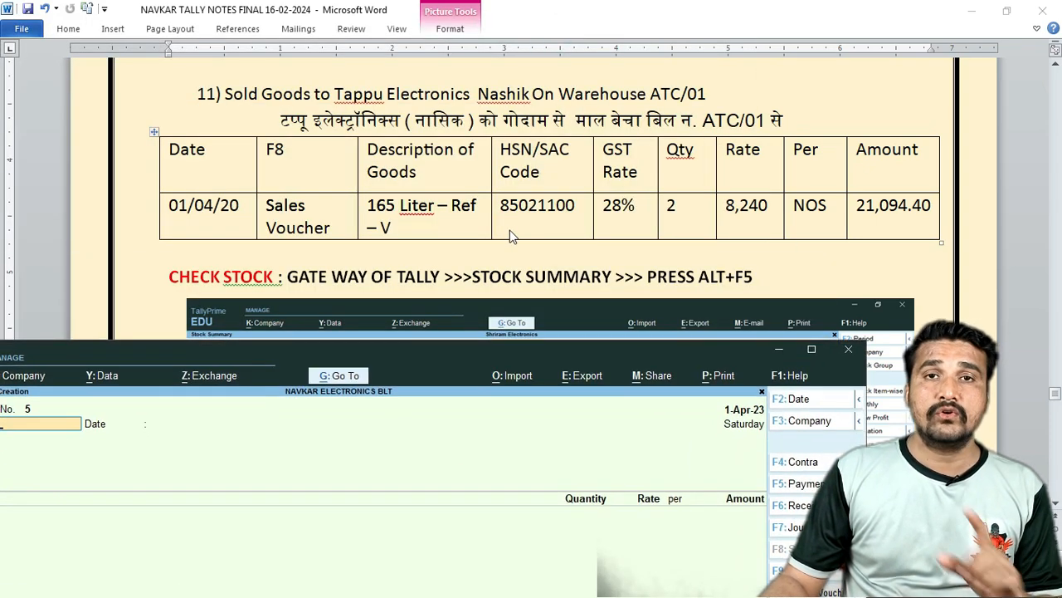
scroll(510, 230, "down", 3)
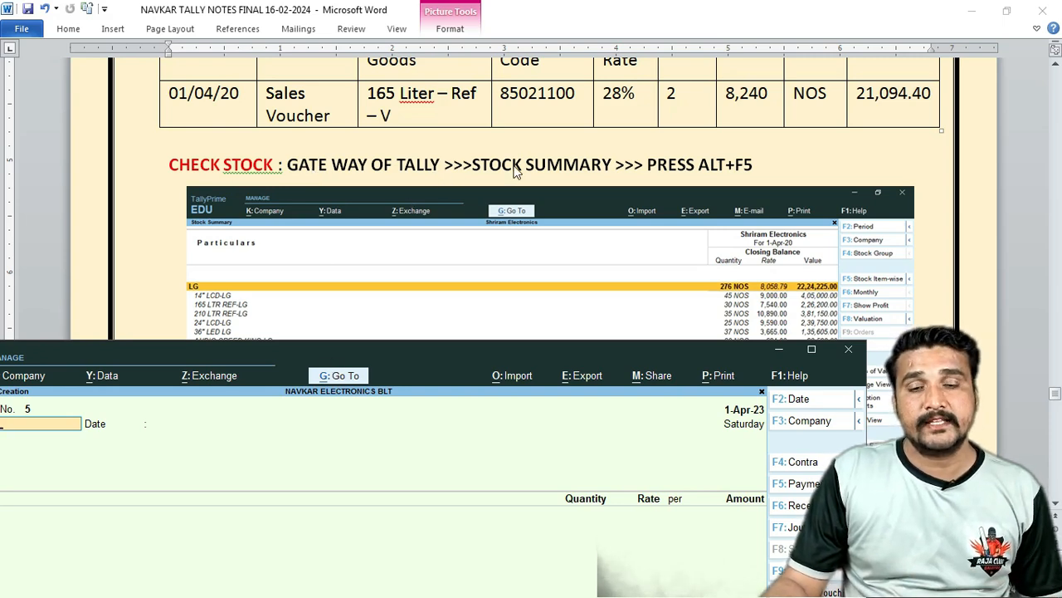
scroll(549, 152, "down", 1)
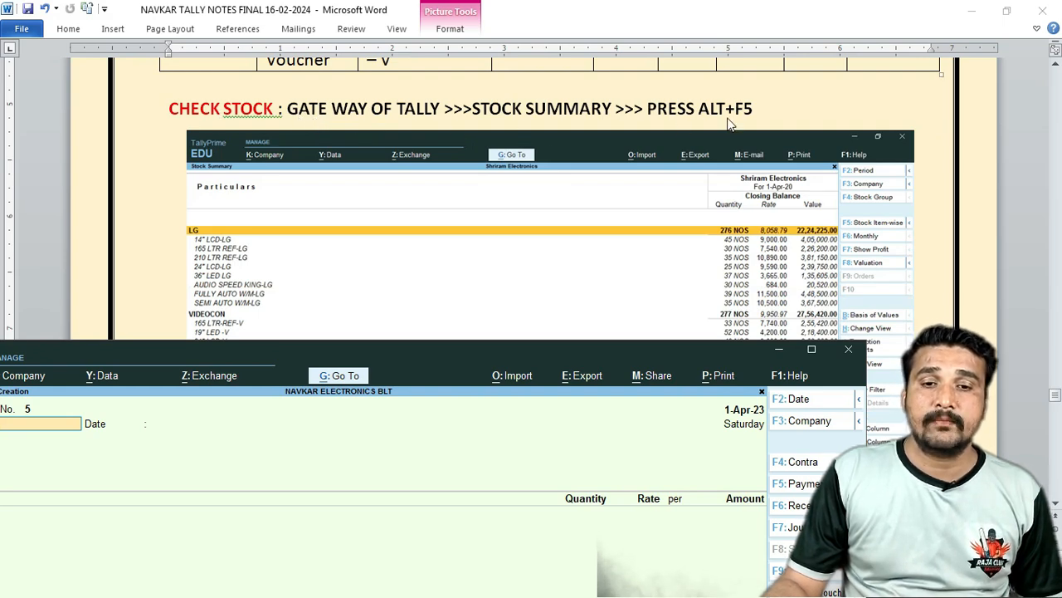
left_click_drag(338, 347, 449, 51)
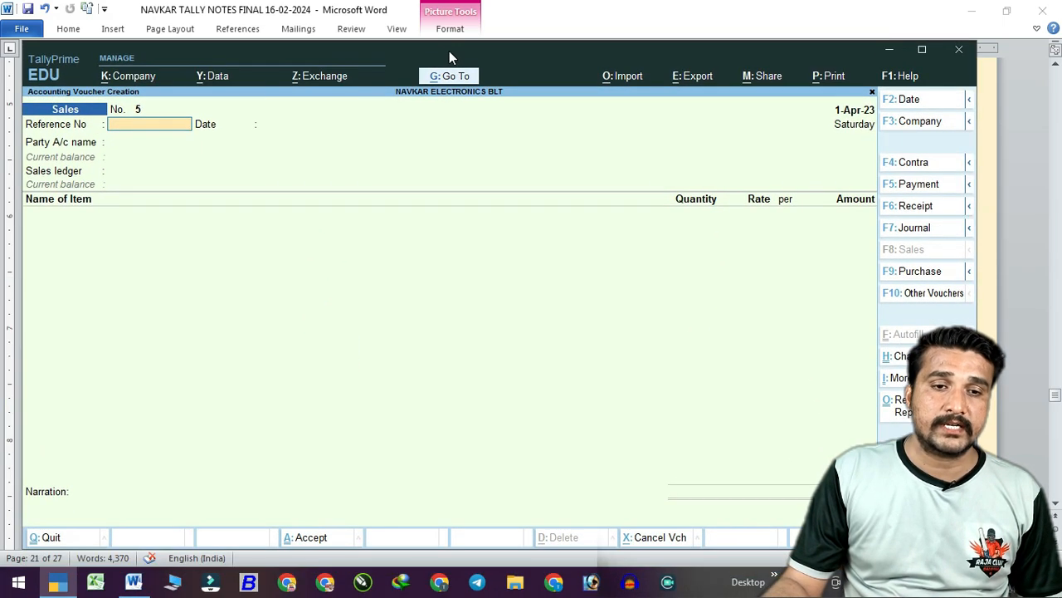
Open the Stock Summary from Gateway of Tally in detailed item-wise view.
double_click(449, 51)
key("Escape")
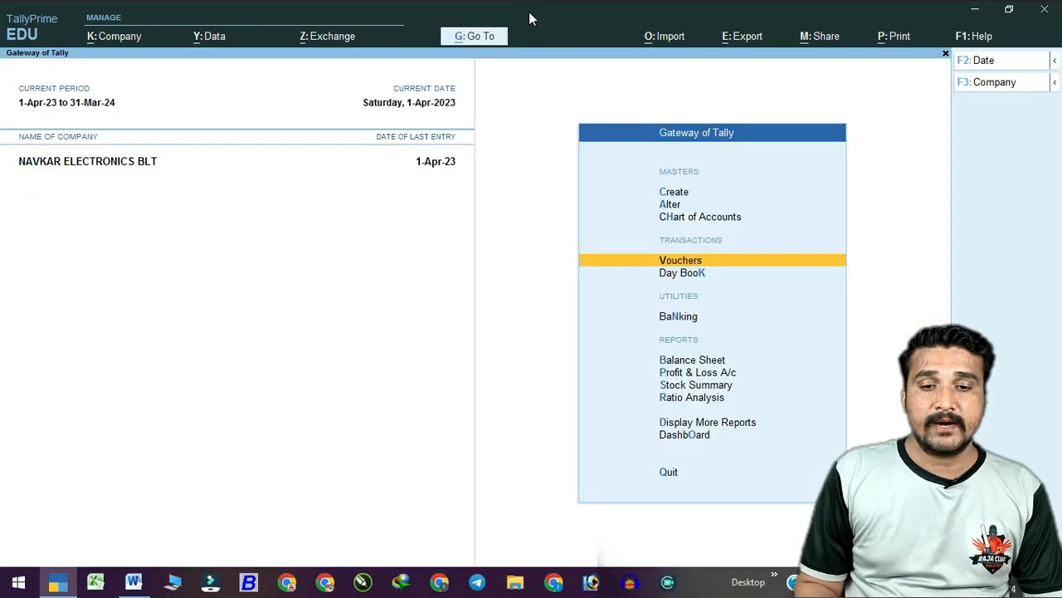
key("Down")
key("Down")
key("Down")
key("Down")
key("Down")
key("Down")
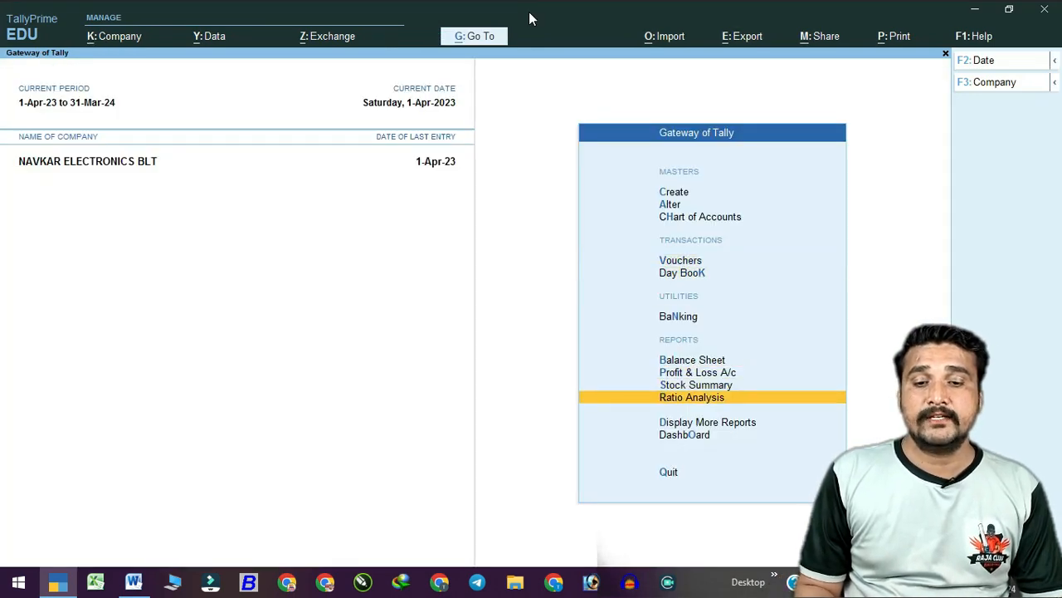
key("Up")
key("Return")
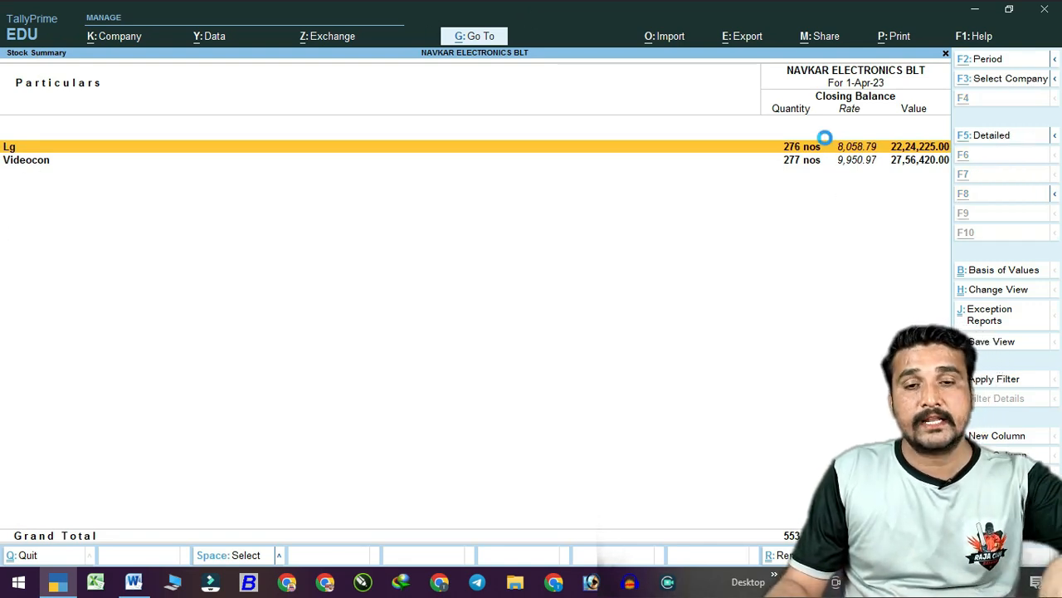
key("alt+F1")
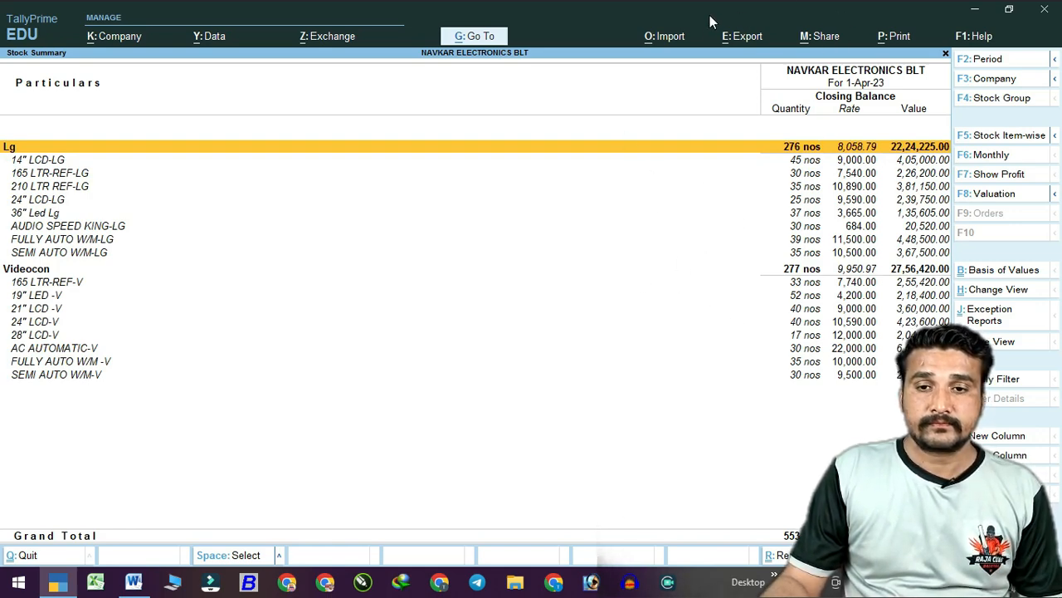
left_click_drag(710, 17, 365, 20)
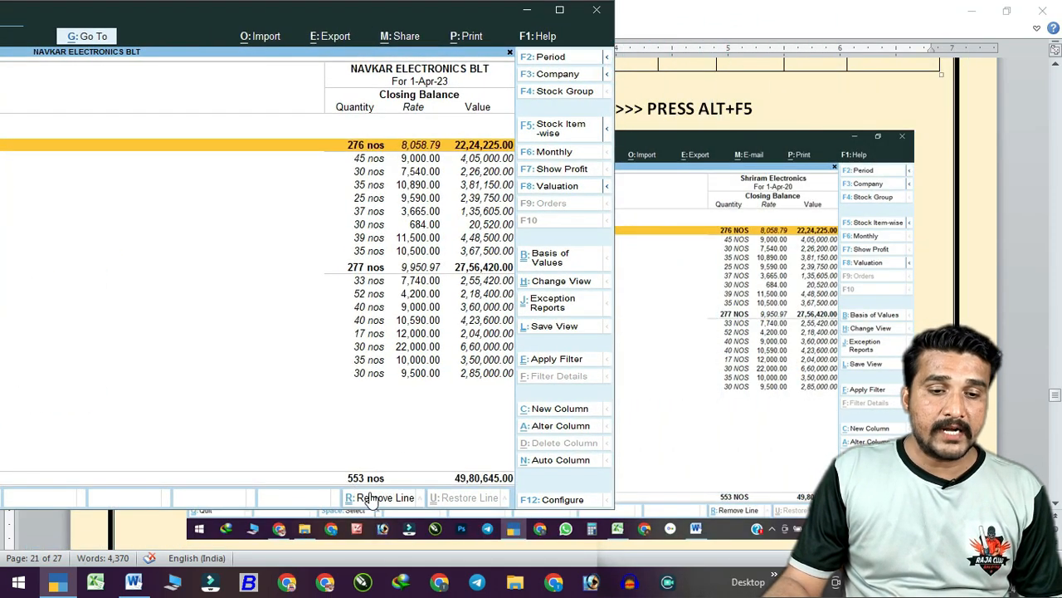
Place the Stock Summary beside the sheet's screenshot to compare Lg and Videocon figures.
left_click_drag(352, 7, 263, 8)
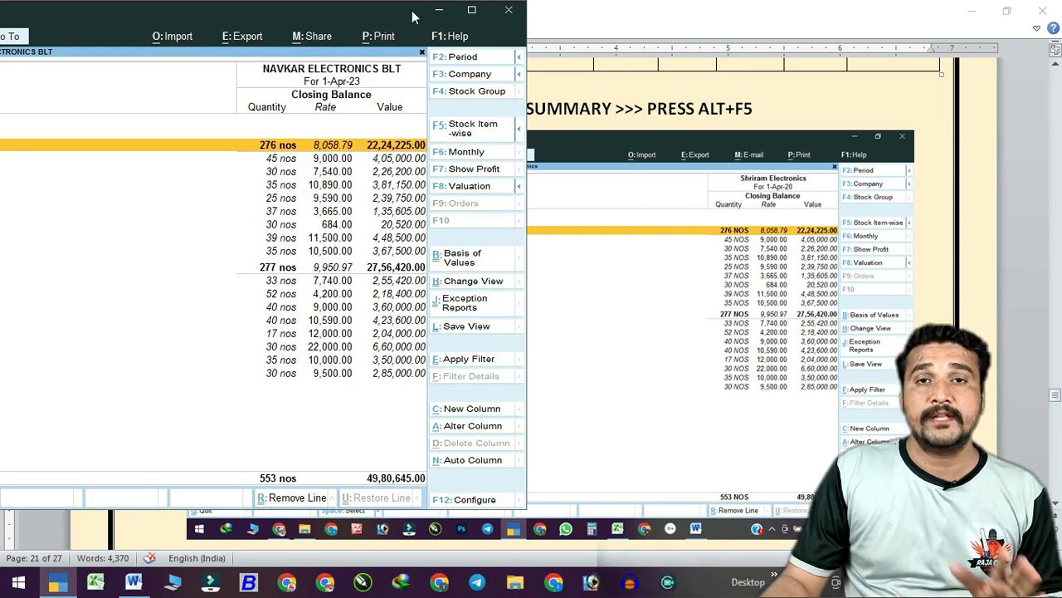
left_click_drag(412, 17, 641, 39)
left_click(626, 10)
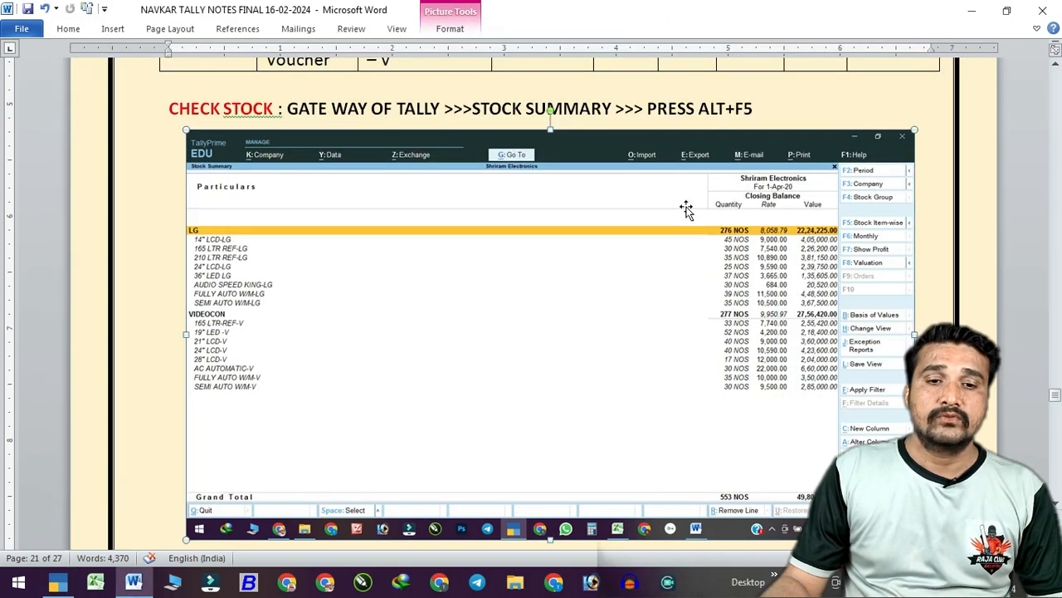
Scroll to page 22 and highlight the exercise 12 line and invoice PA -01.
scroll(701, 220, "down", 12)
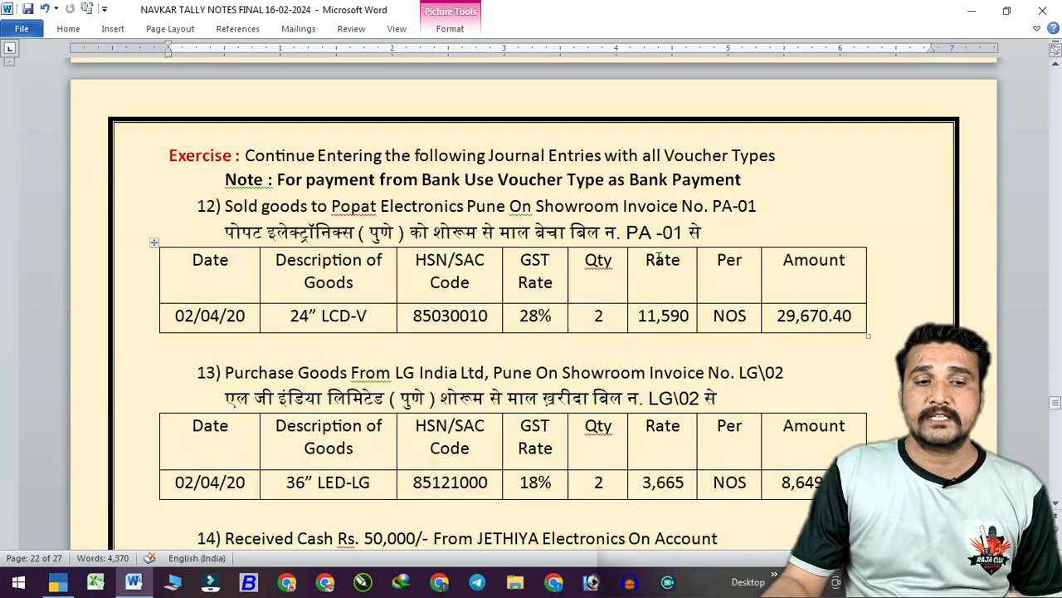
scroll(655, 274, "down", 1)
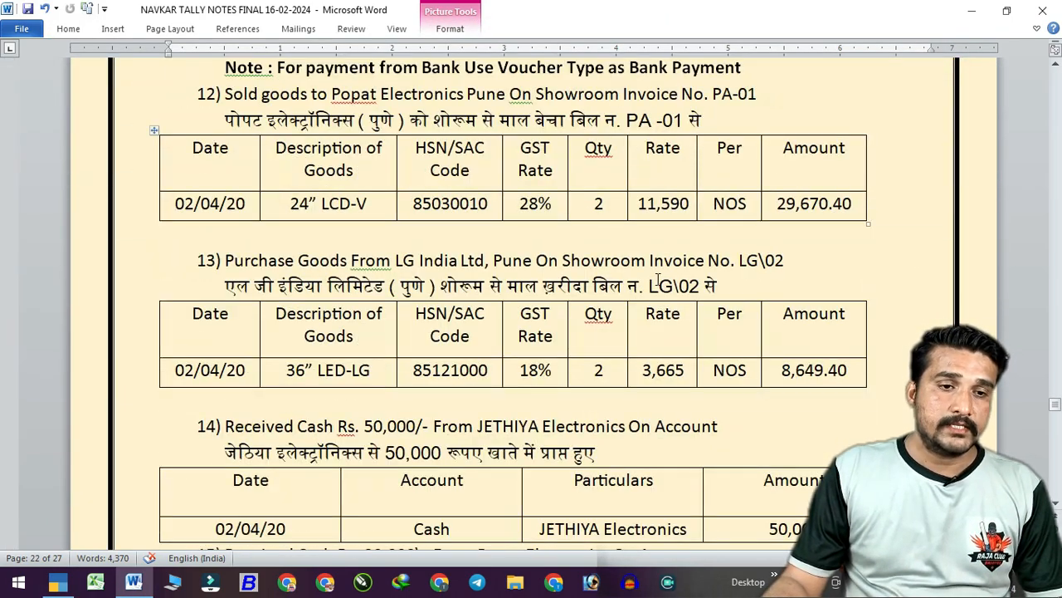
scroll(657, 280, "up", 1)
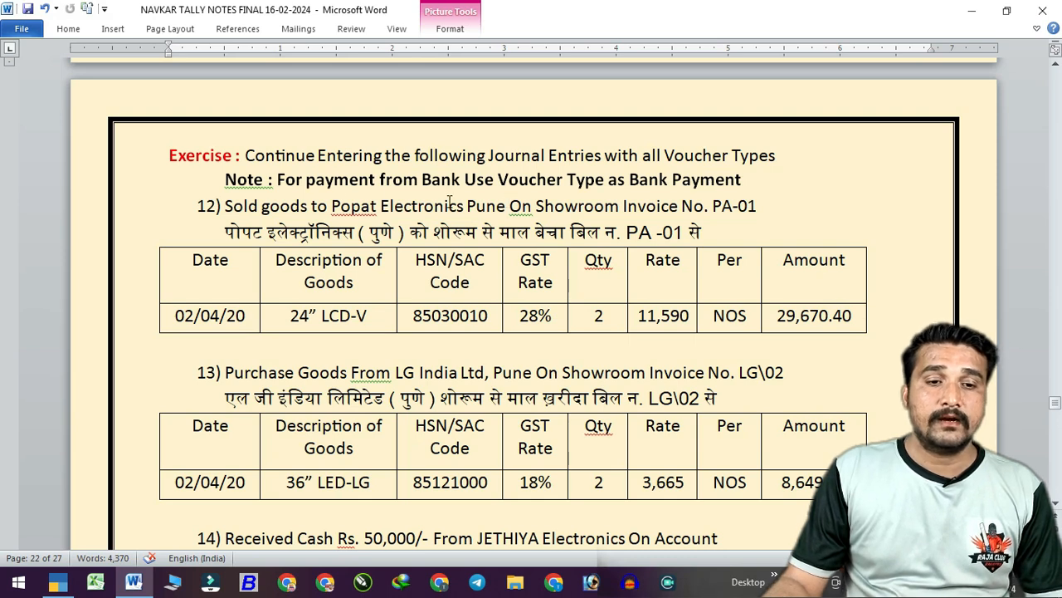
left_click_drag(279, 179, 741, 186)
left_click(441, 227)
scroll(215, 180, "down", 2)
scroll(214, 180, "down", 2)
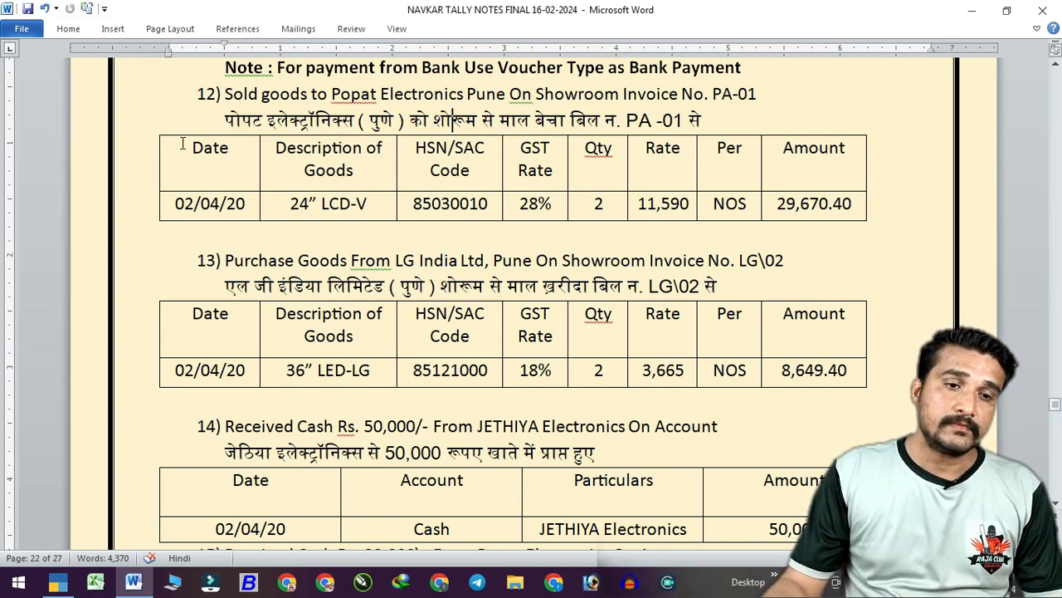
left_click_drag(225, 94, 766, 94)
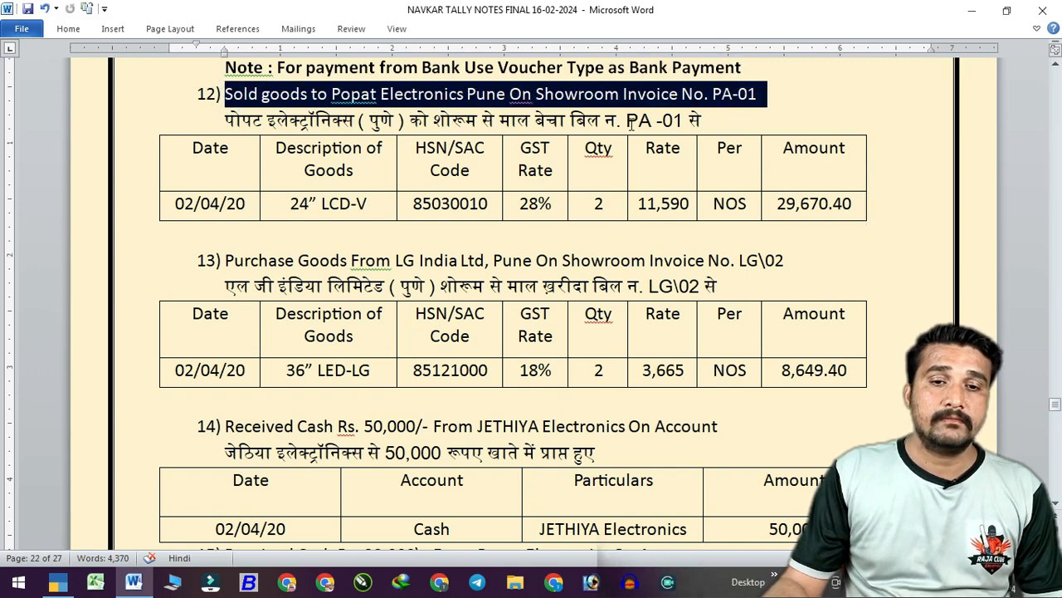
left_click_drag(622, 122, 706, 122)
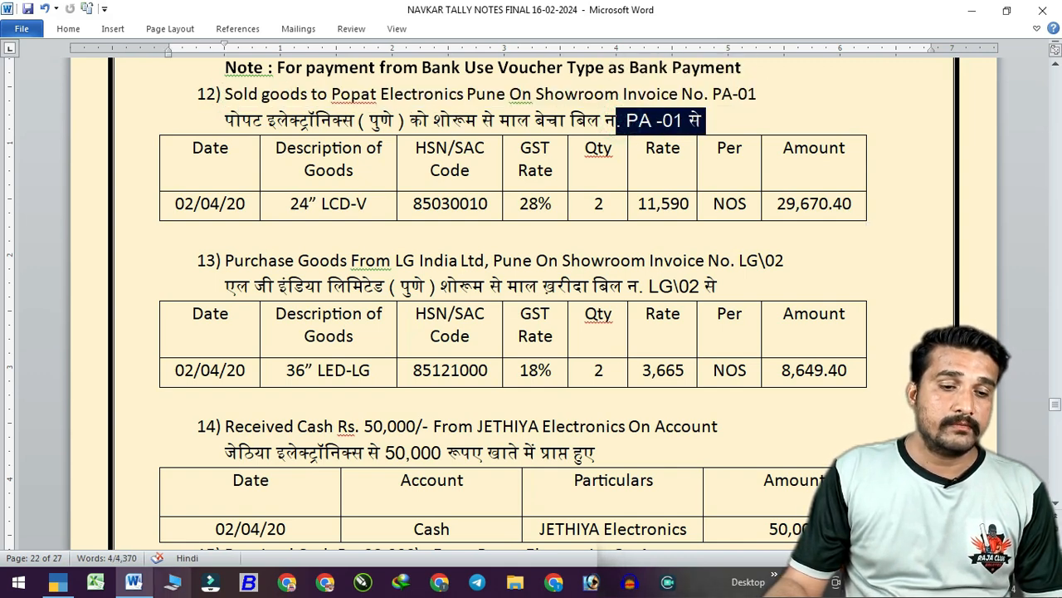
Leave the Stock Summary and start Sales voucher No. 5 for exercise 12.
left_click(57, 581)
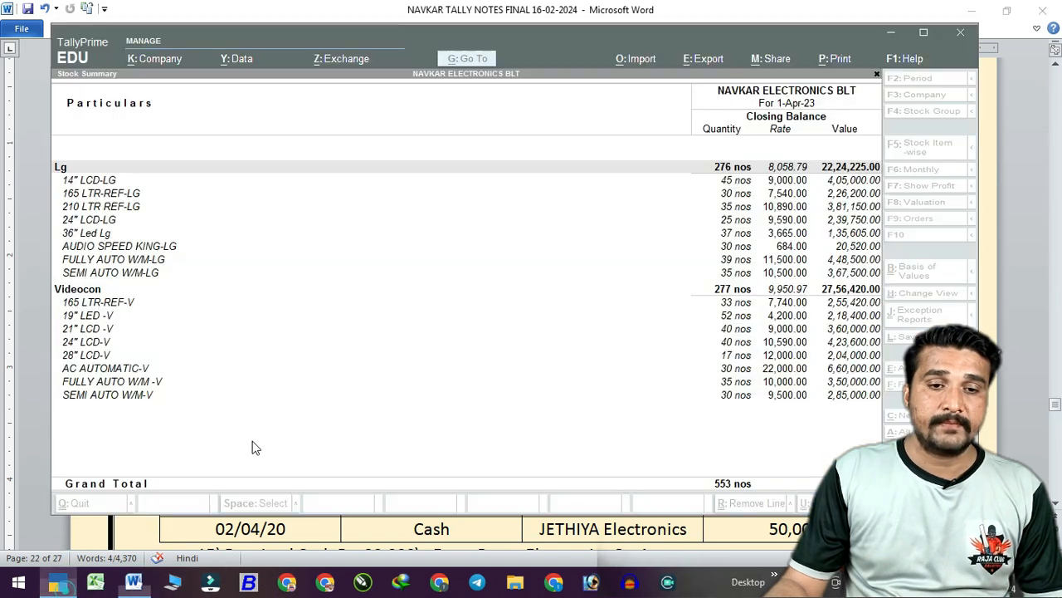
left_click_drag(603, 33, 598, 235)
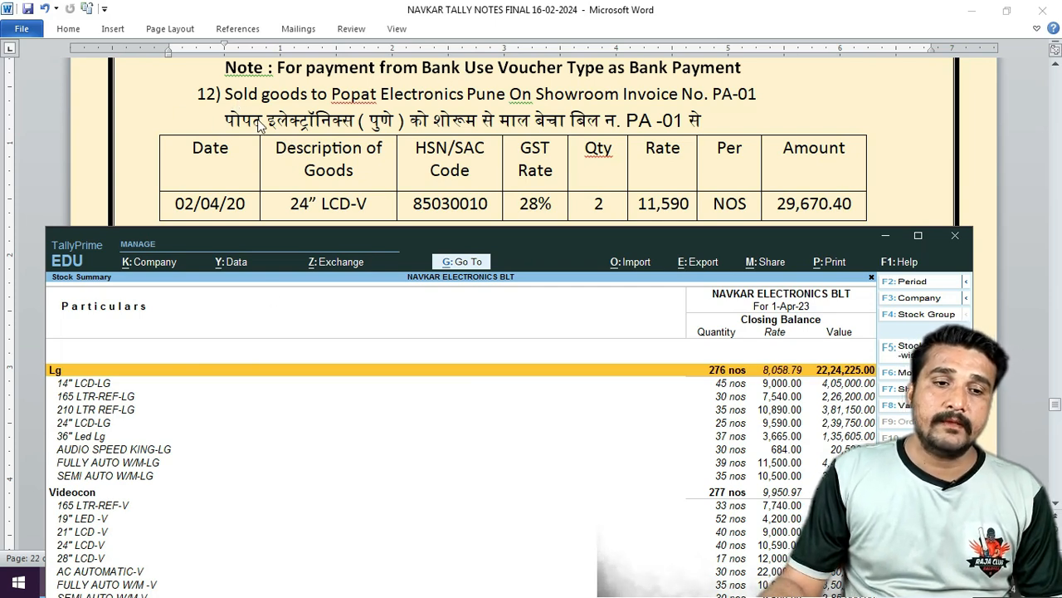
key("Escape")
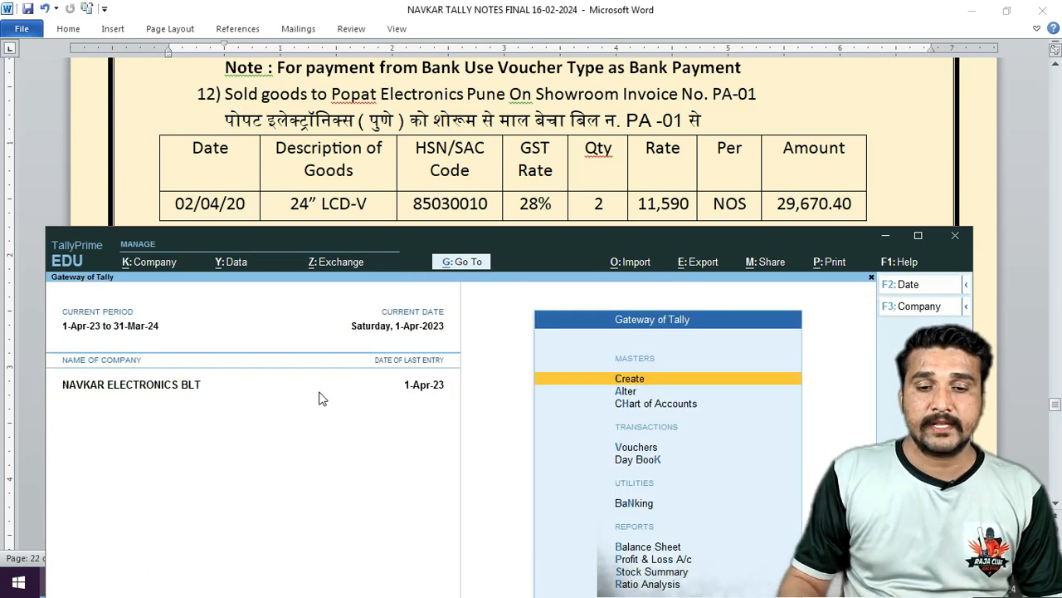
key("Down")
key("Down")
key("Down")
key("Return")
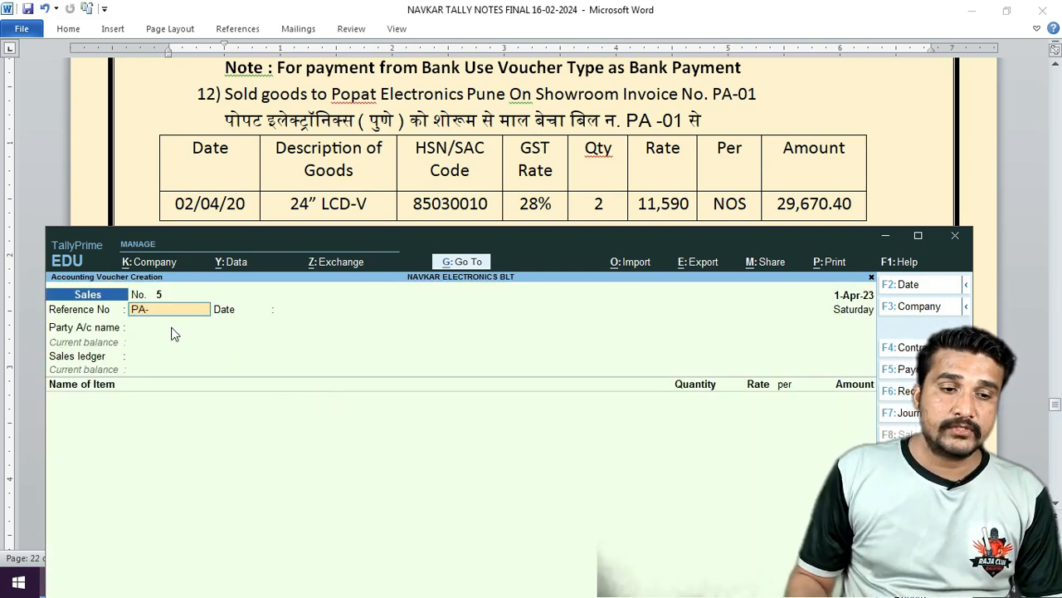
Accept reference PA-01 and select POPAT ELECTRONICS as the sales party.
key("Return")
key("Return")
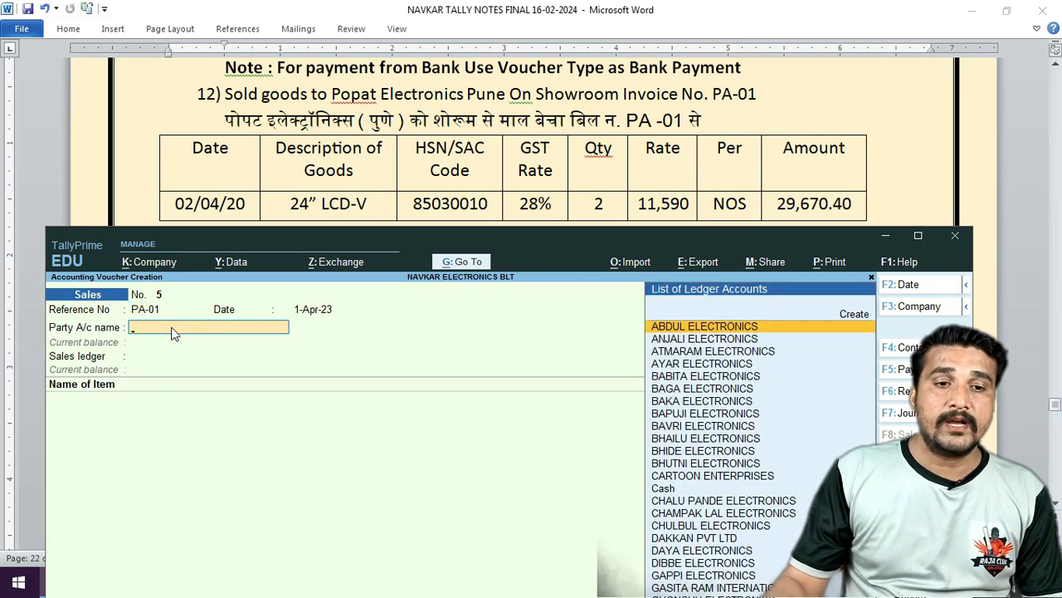
type("pop")
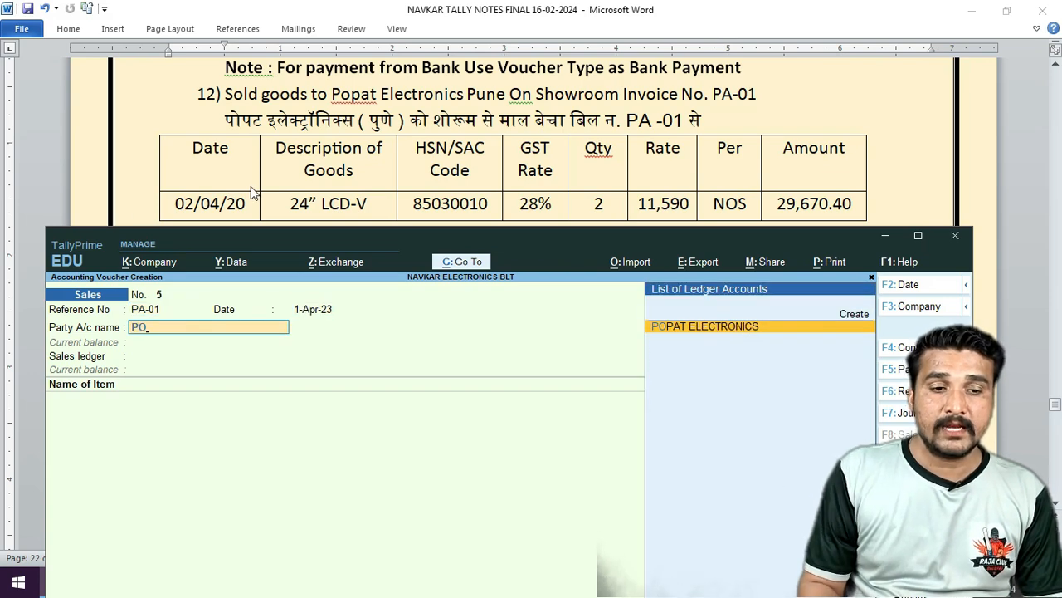
key("Return")
key("ctrl+a")
Change POPAT ELECTRONICS's ledger to Regular GST registration and save it.
key("ctrl+Return")
key("Return")
key("Return")
key("Return")
key("Return")
key("Return")
key("Return")
key("Return")
key("Return")
key("Return")
key("Return")
key("Return")
key("Return")
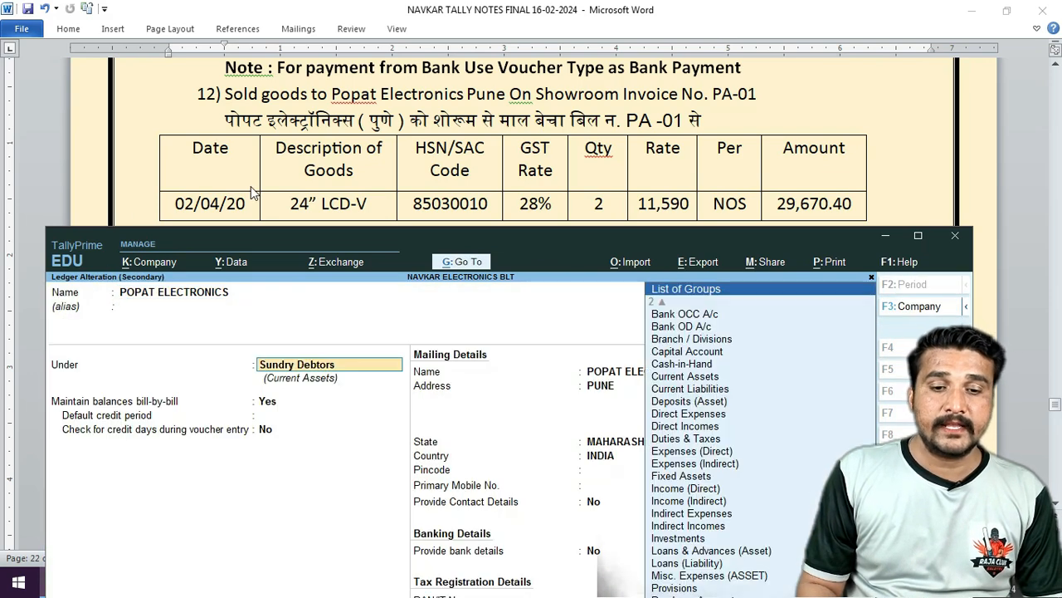
key("Return")
key("Return")
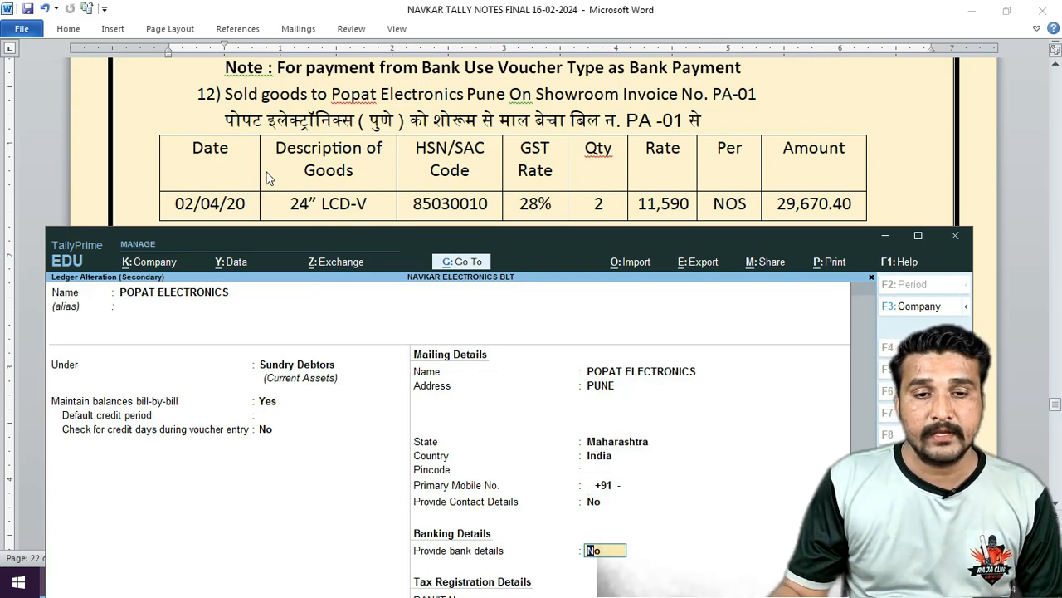
left_click_drag(526, 229, 521, 137)
key("Return")
key("Return")
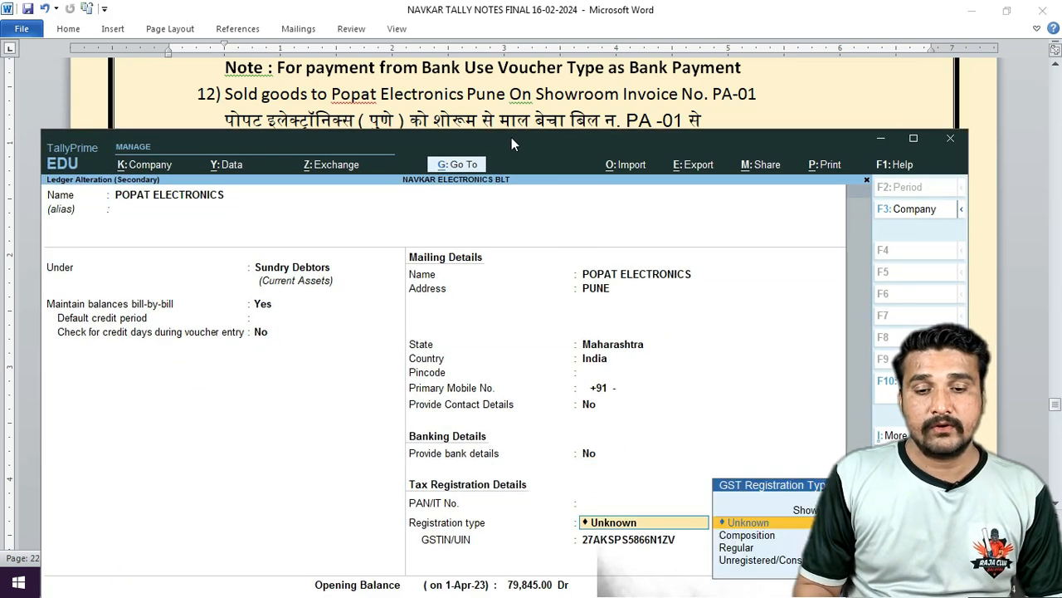
key("Down")
key("Down")
key("Return")
key("Return")
key("Return")
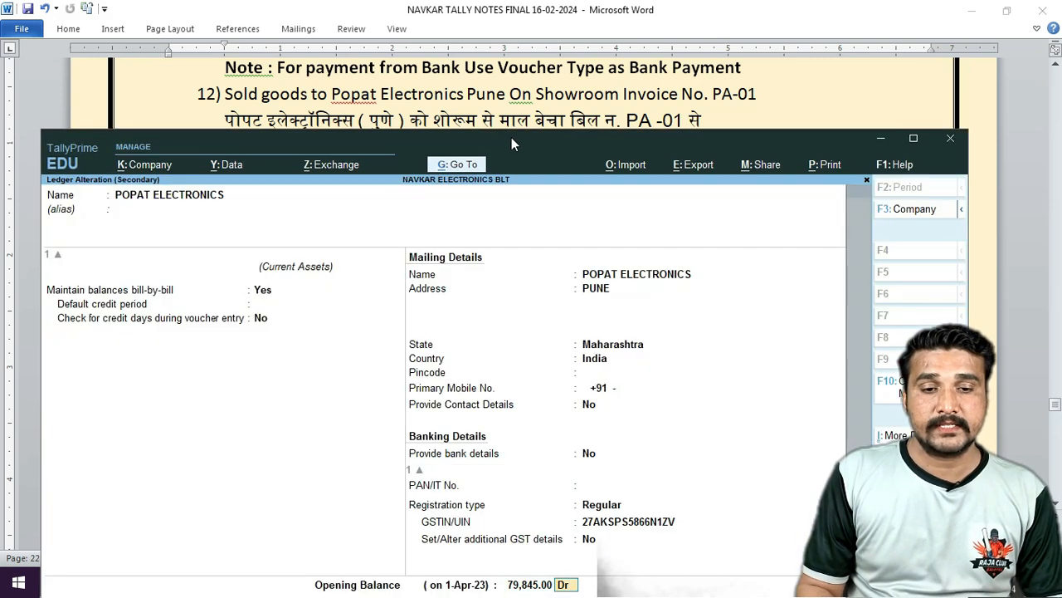
key("Return")
key("Return")
key("Return")
key("Return")
key("Return")
key("Return")
key("Return")
key("Return")
key("Return")
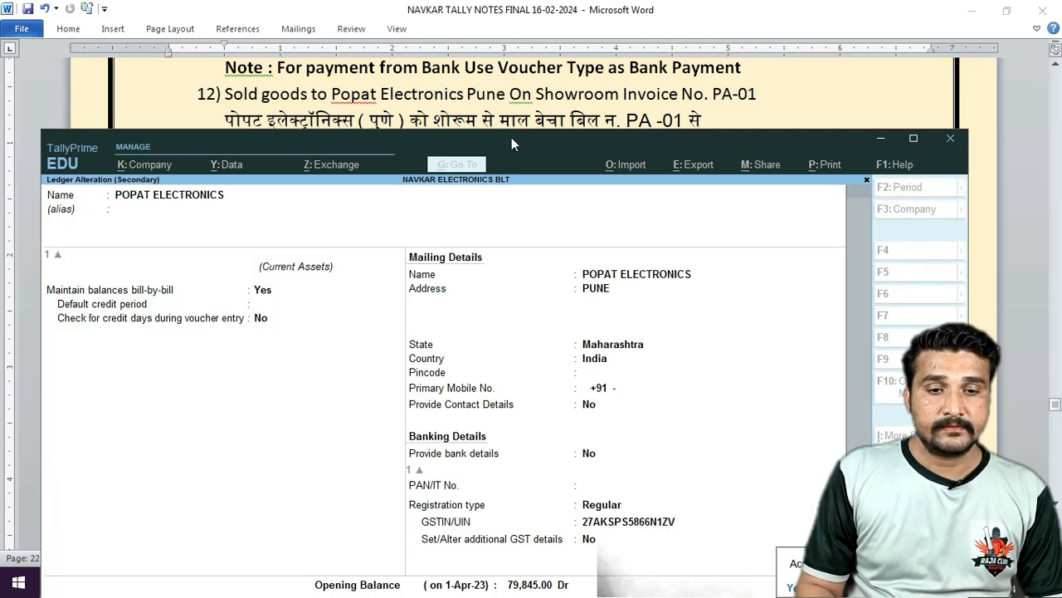
Set the buyer's registration type to Regular in Party Details and accept them.
key("Return")
key("Return")
key("Return")
key("Return")
key("Return")
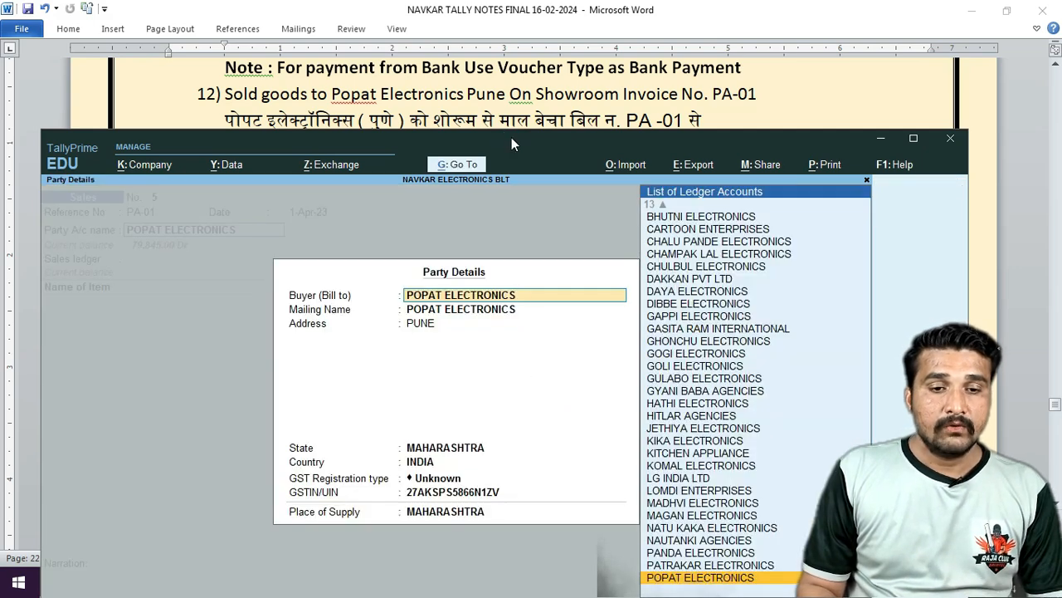
key("Return")
key("Return")
key("Return")
key("Return")
key("Return")
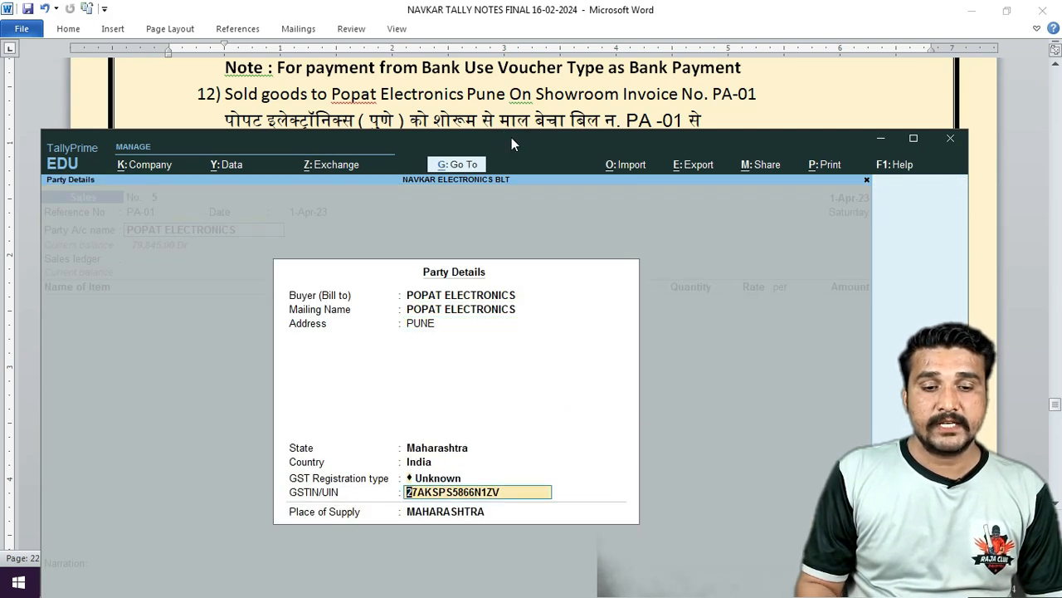
key("BackSpace")
key("Down")
key("Down")
key("Return")
key("Return")
key("Return")
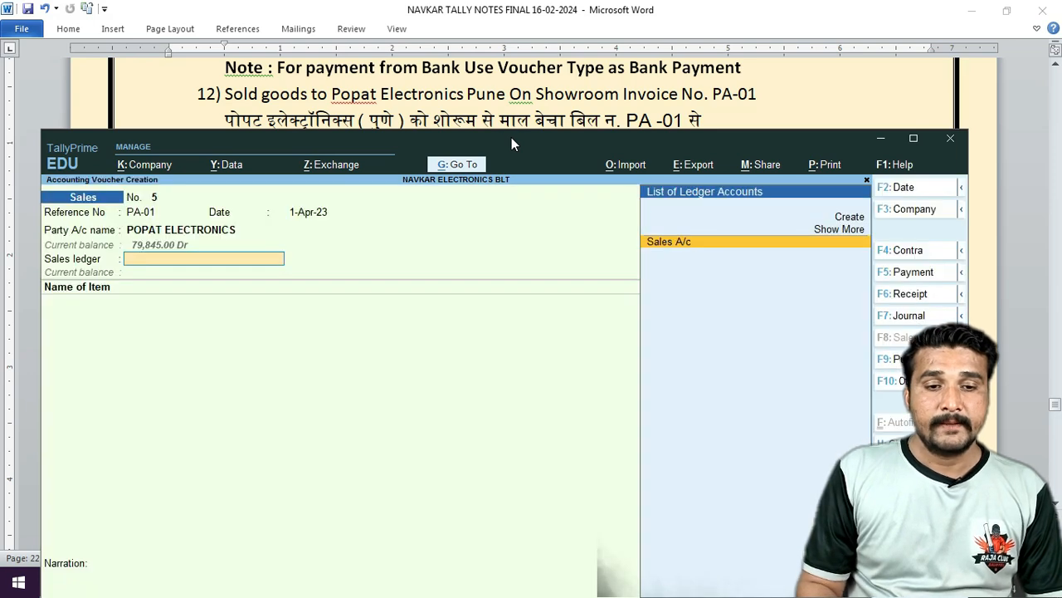
key("Return")
Sell 2 nos 24" LCD-V from Show Room at 11,590 (23,180), add Cgst and Sgst, and save.
left_click_drag(598, 140, 565, 234)
type("24")
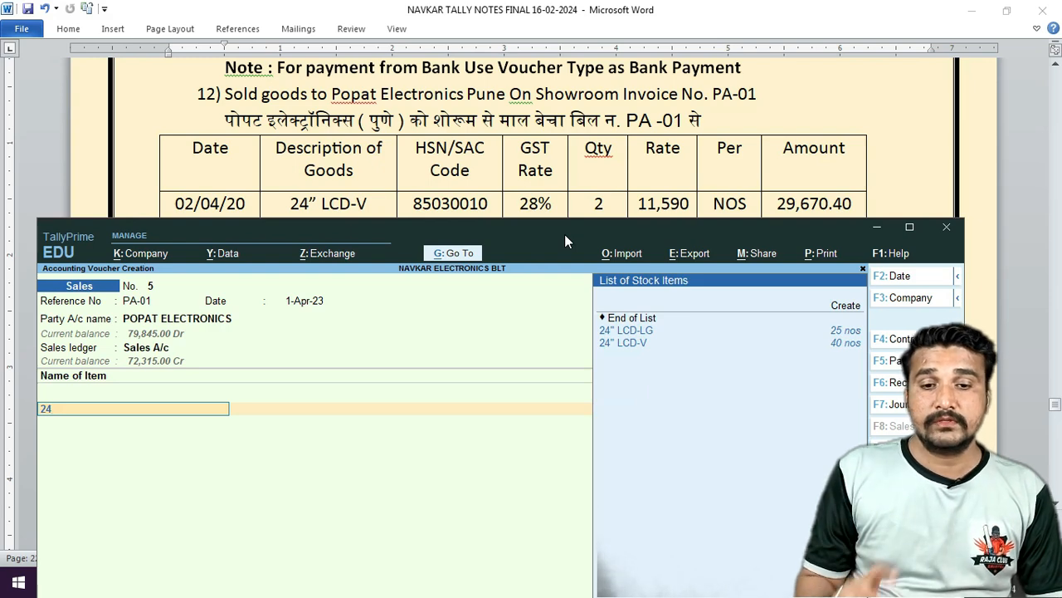
key("Down")
key("Down")
key("Return")
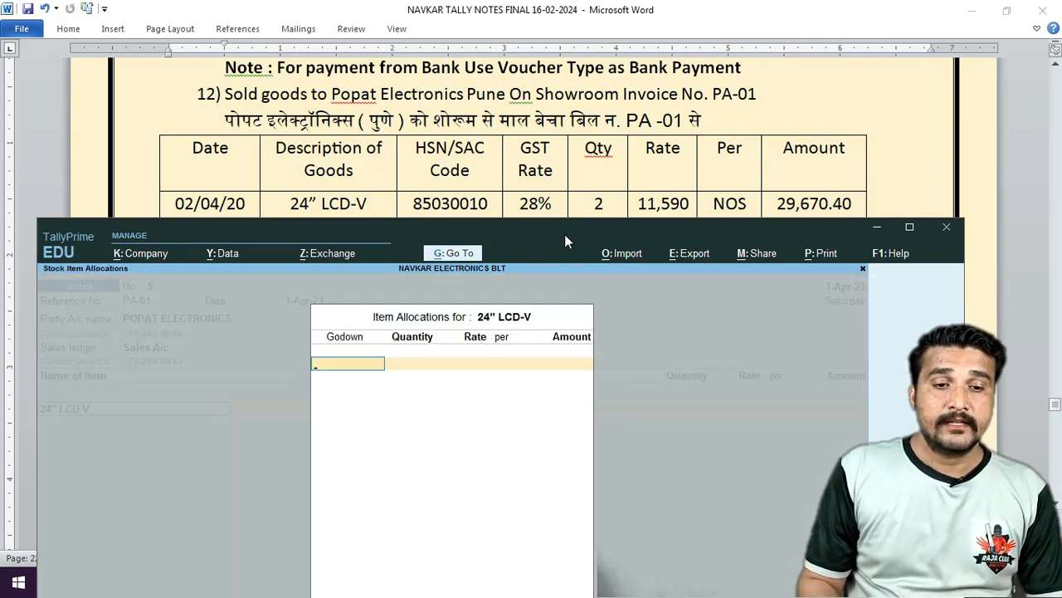
type("S")
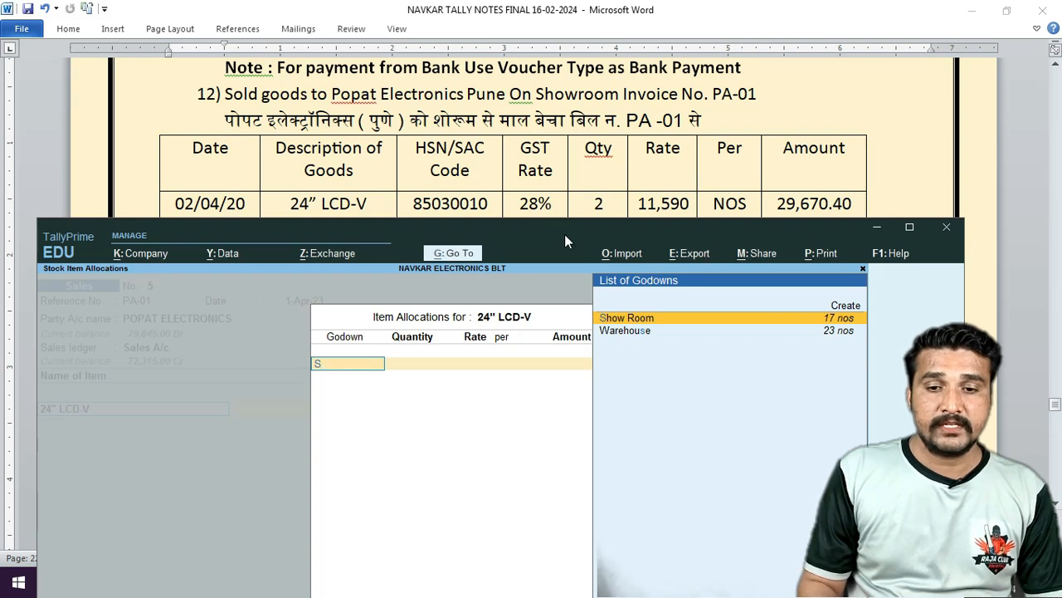
key("Return")
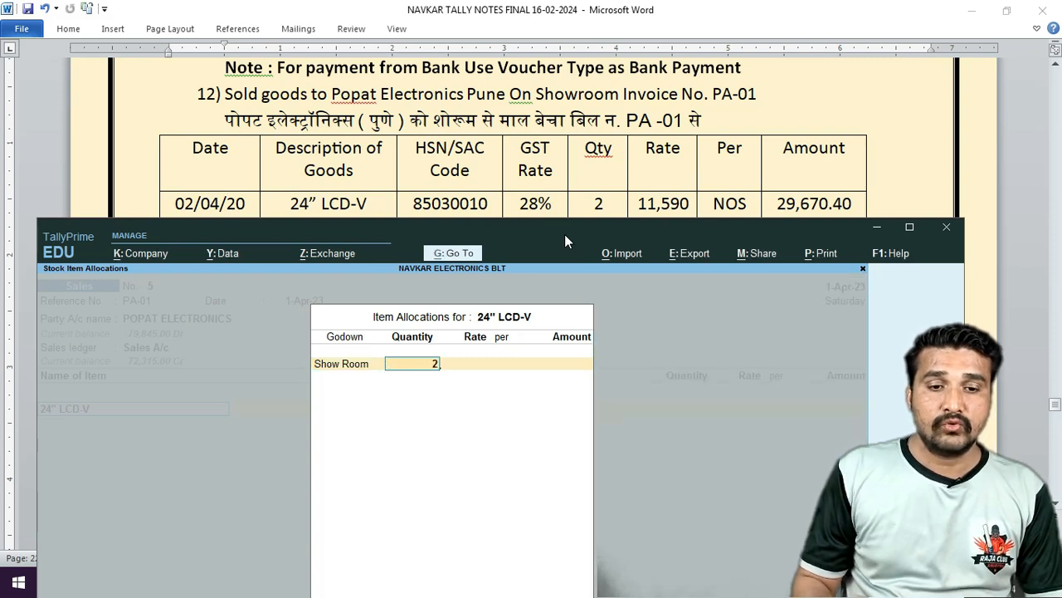
key("Return")
key("Return")
key("Return")
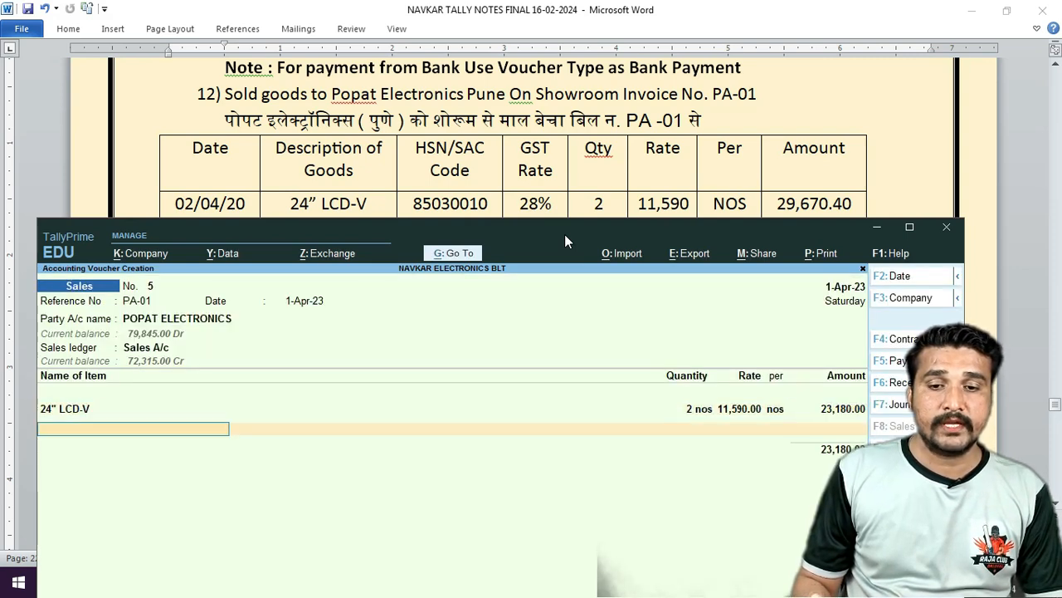
key("Return")
key("Return")
key("Return")
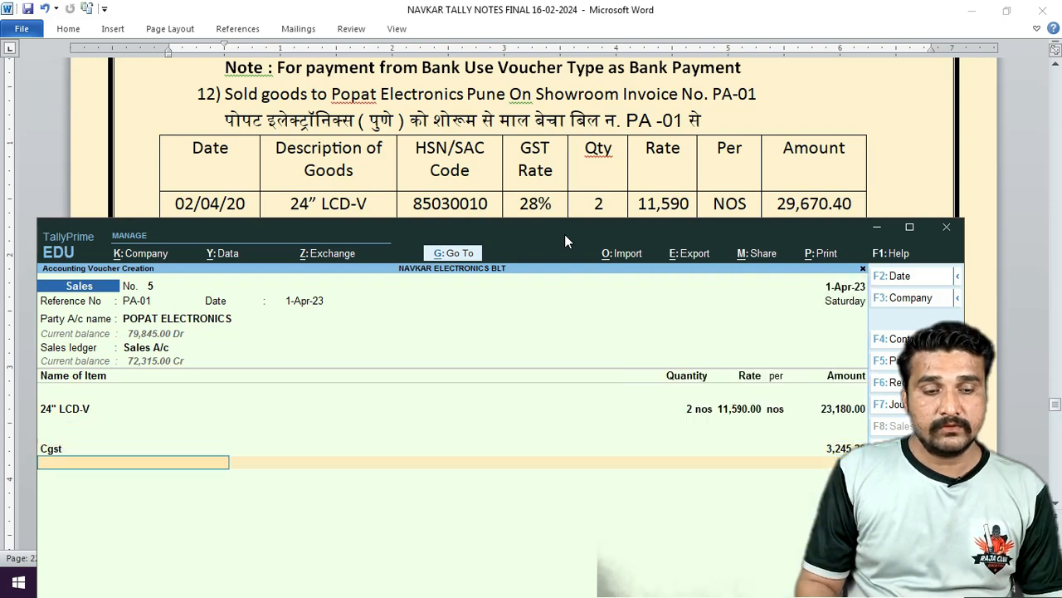
key("Return")
key("Return")
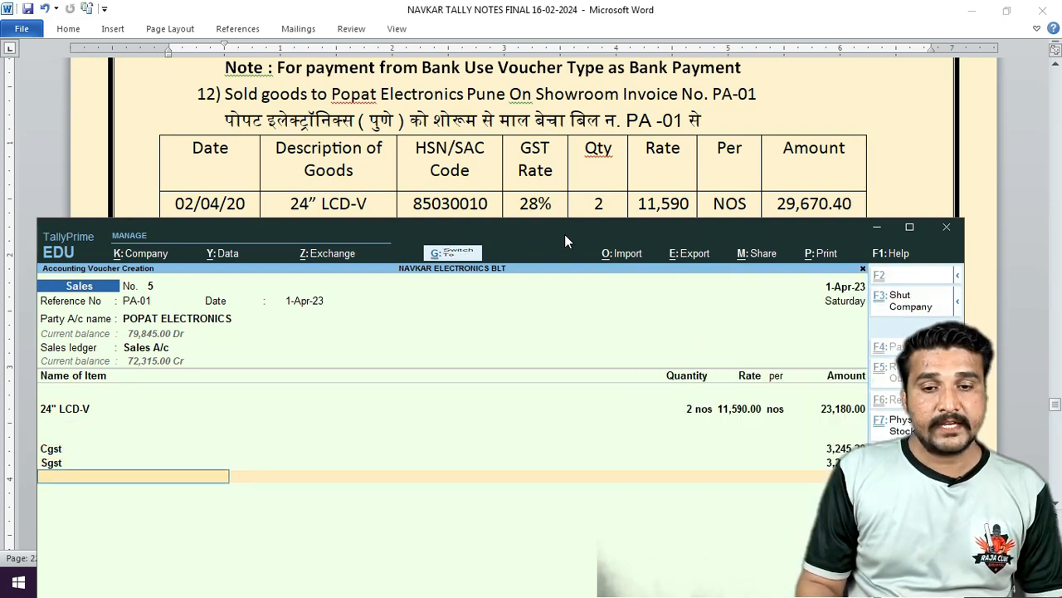
key("ctrl+a")
Switch to a Purchase voucher with invoice number LG/02.
left_click(445, 164)
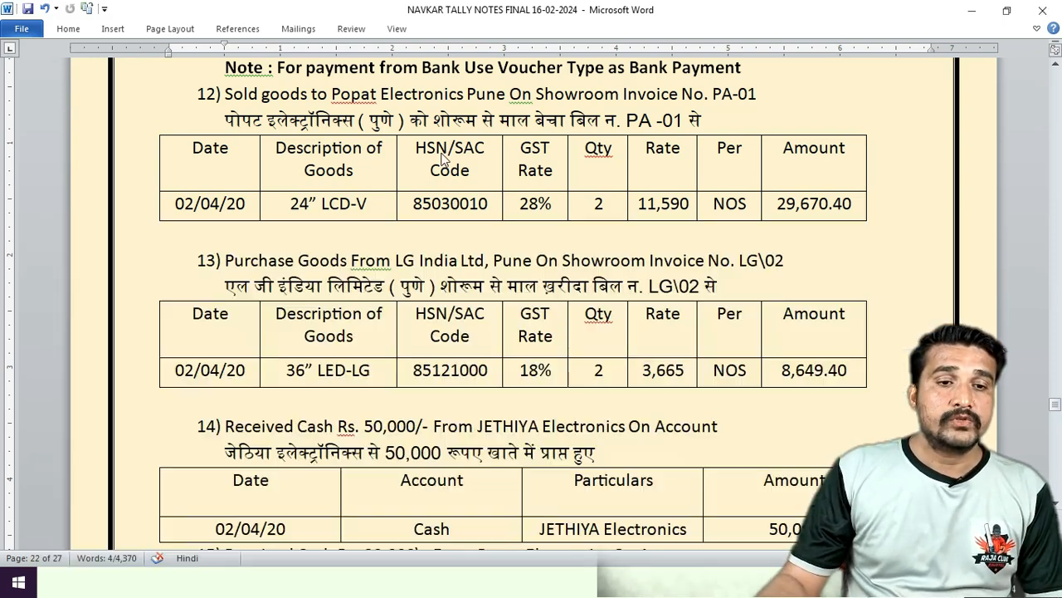
scroll(442, 150, "down", 3)
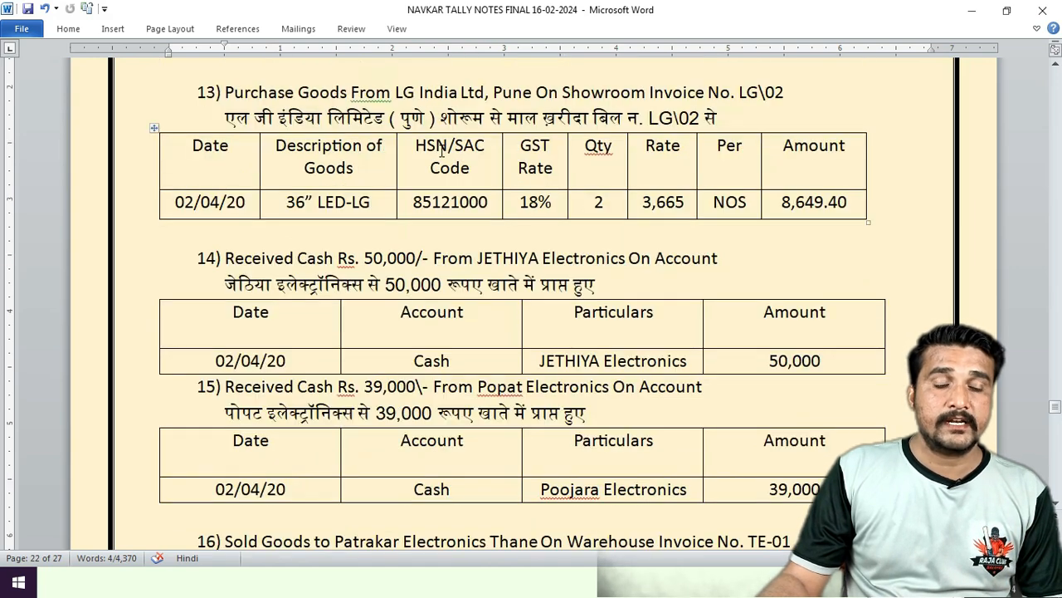
left_click(100, 583)
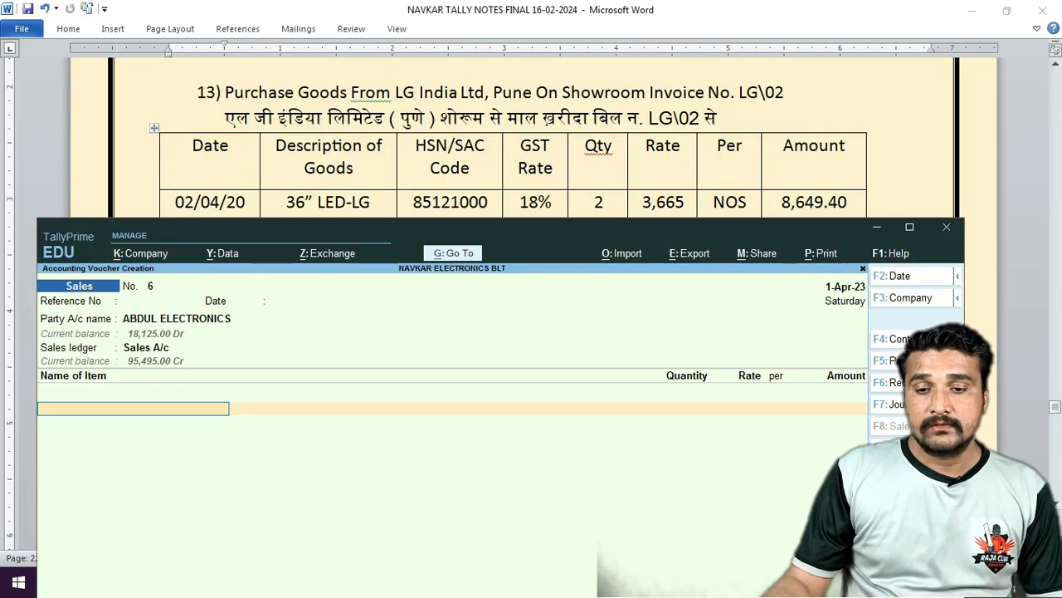
key("F9")
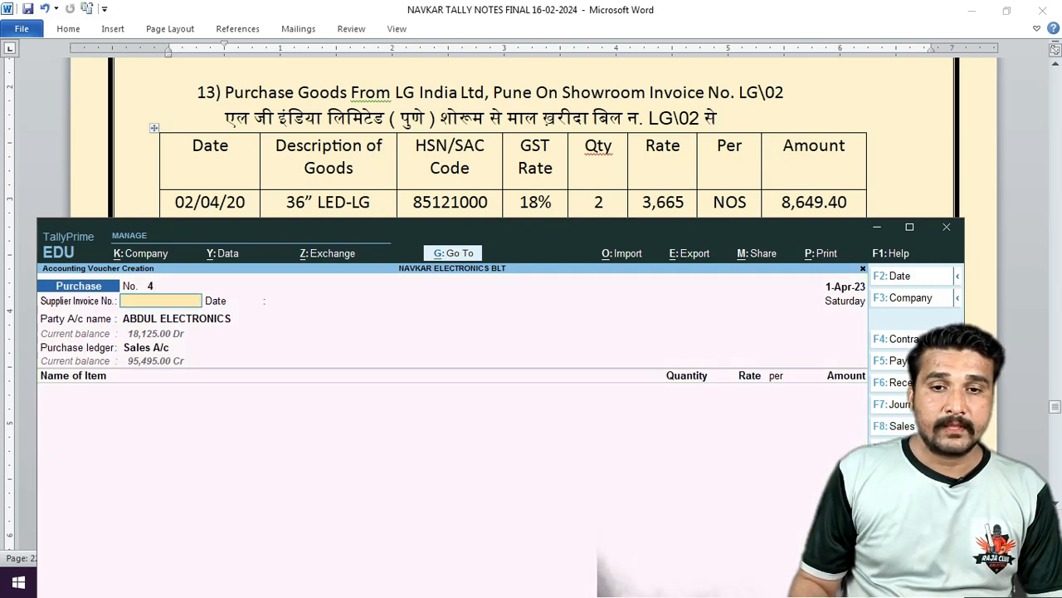
type("LG/0")
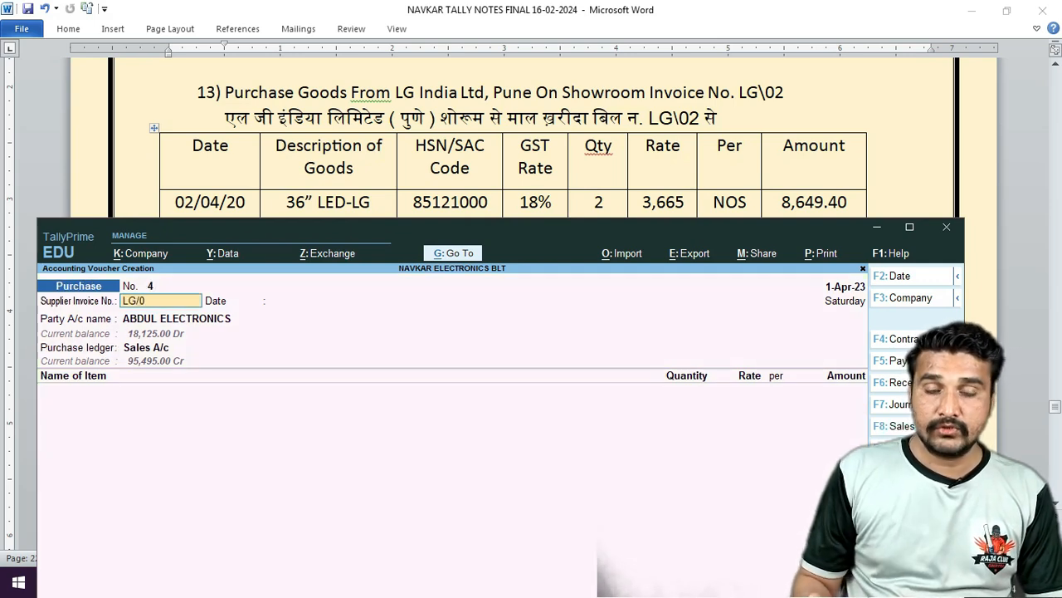
type("2")
key("Return")
key("Return")
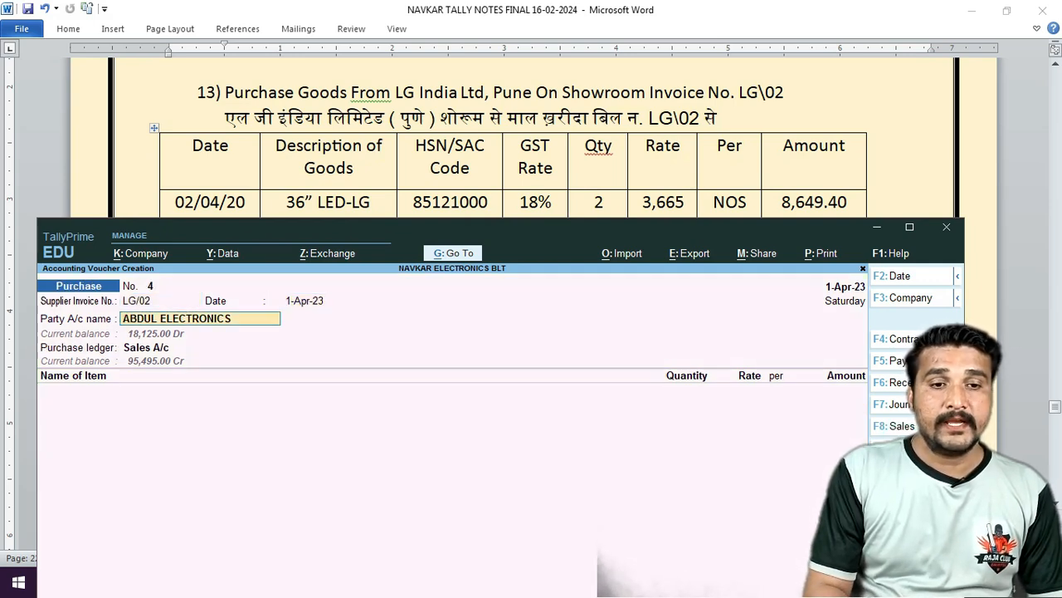
Select LG INDIA LTD as the supplier and accept its receipt and party details.
key("BackSpace")
key("BackSpace")
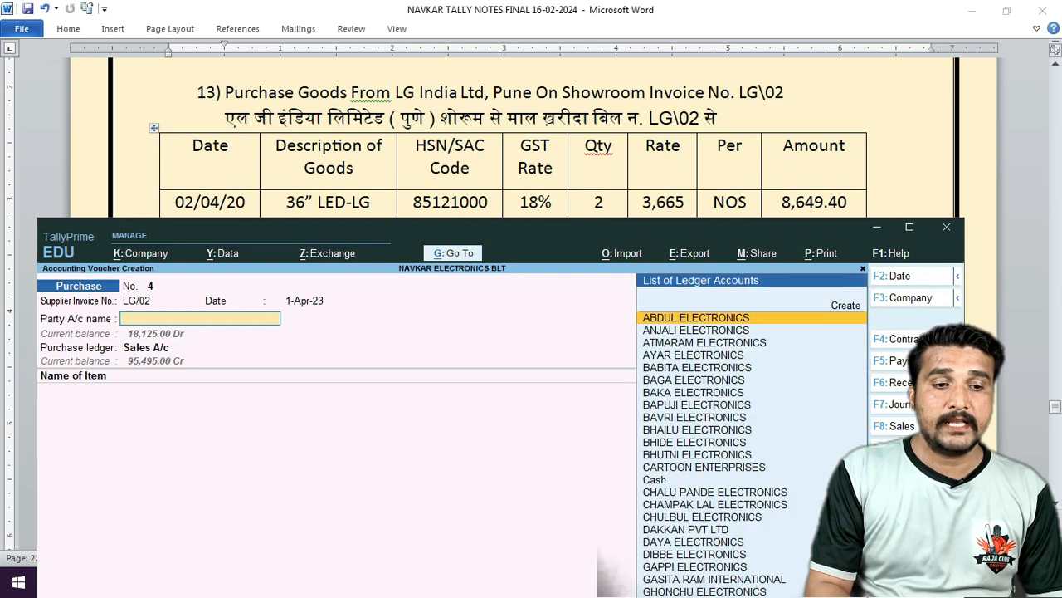
type("LG")
key("Return")
key("Return")
key("Return")
key("ctrl+a")
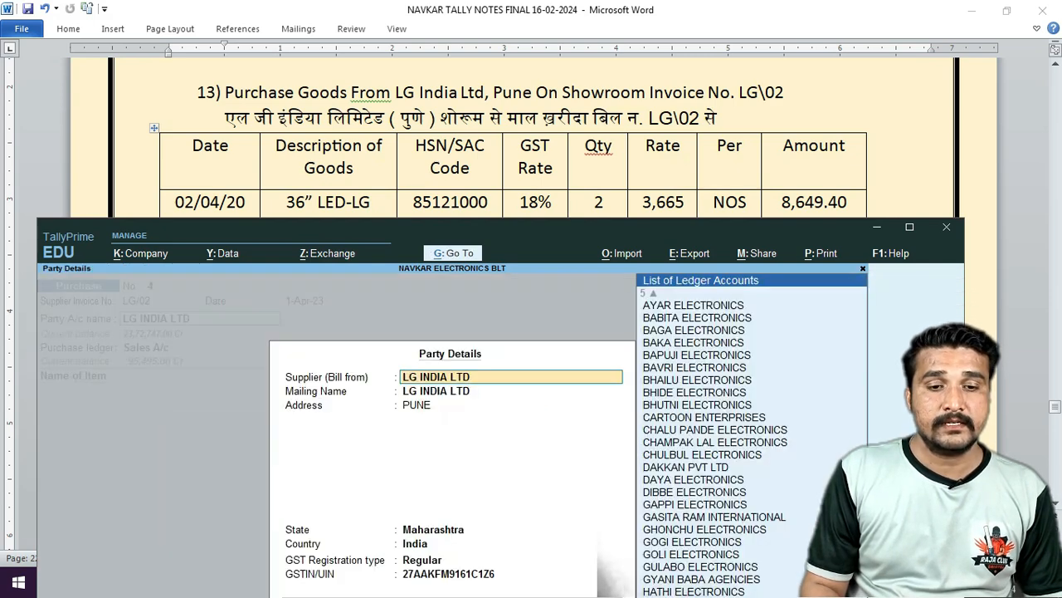
key("ctrl+a")
Purchase 2 nos 36" Led Lg into Show Room at 3,665 under Purchase A/c.
key("Return")
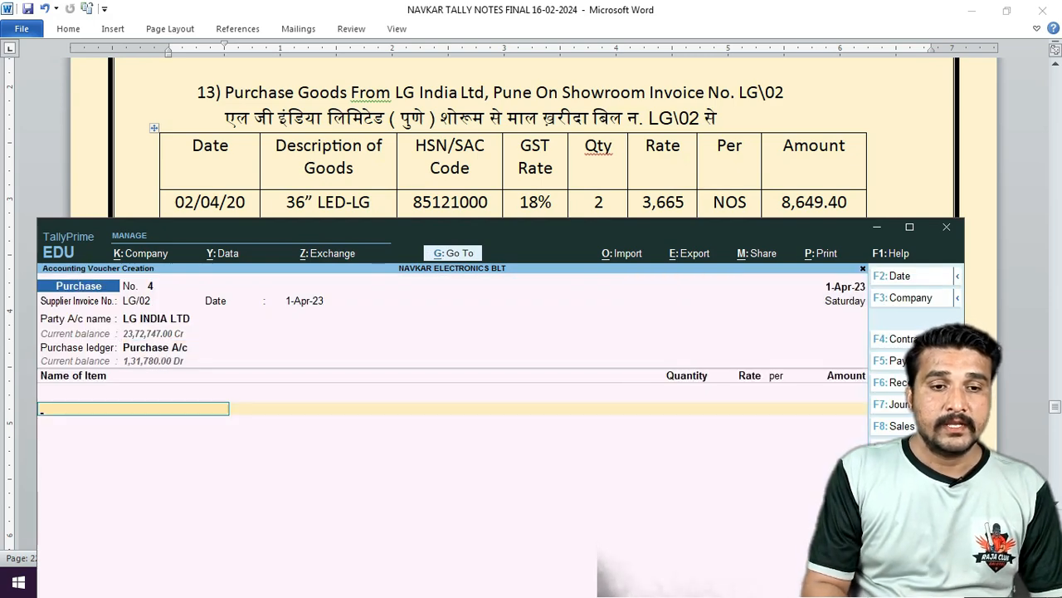
type("36")
key("Return")
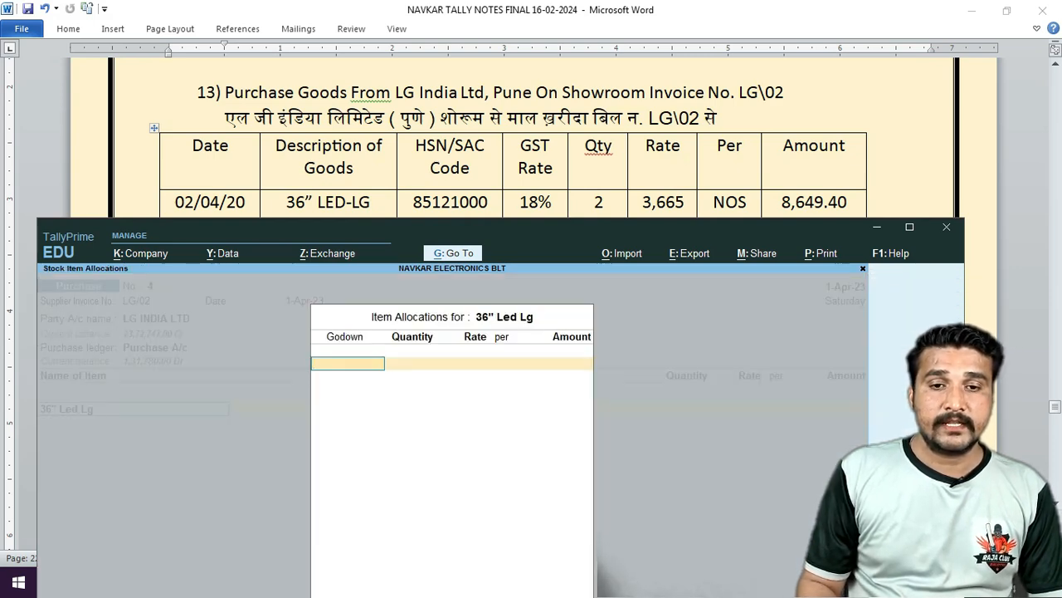
key("Down")
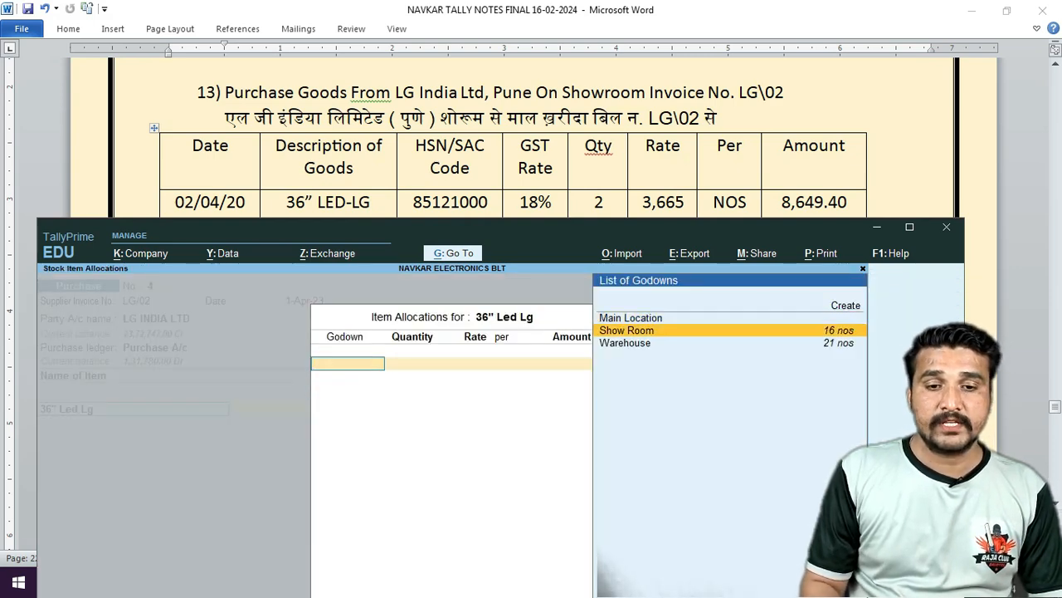
key("Return")
key("Return")
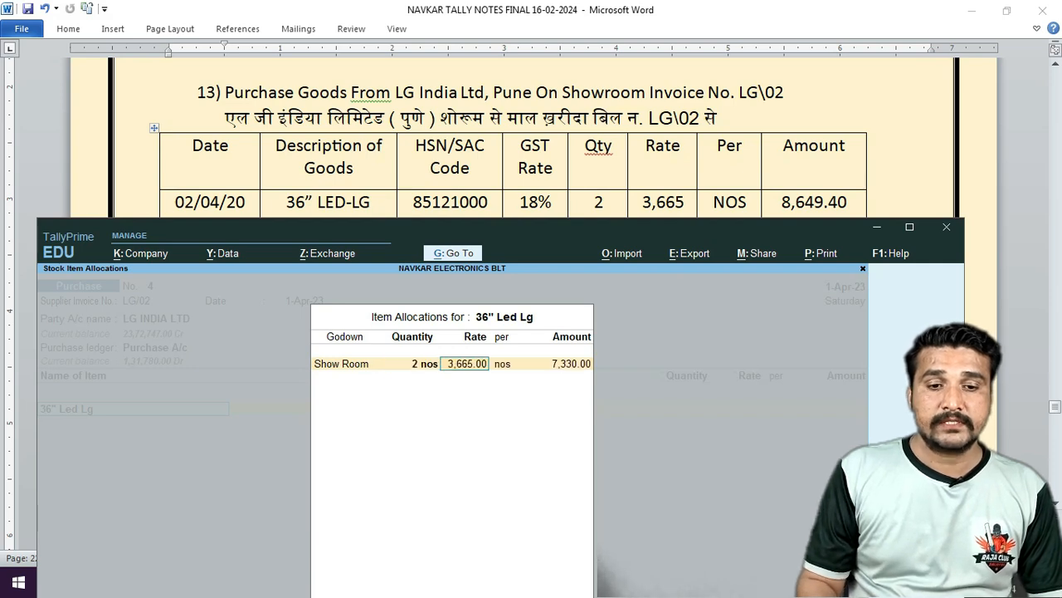
key("Return")
key("Return")
key("Return")
key("Return")
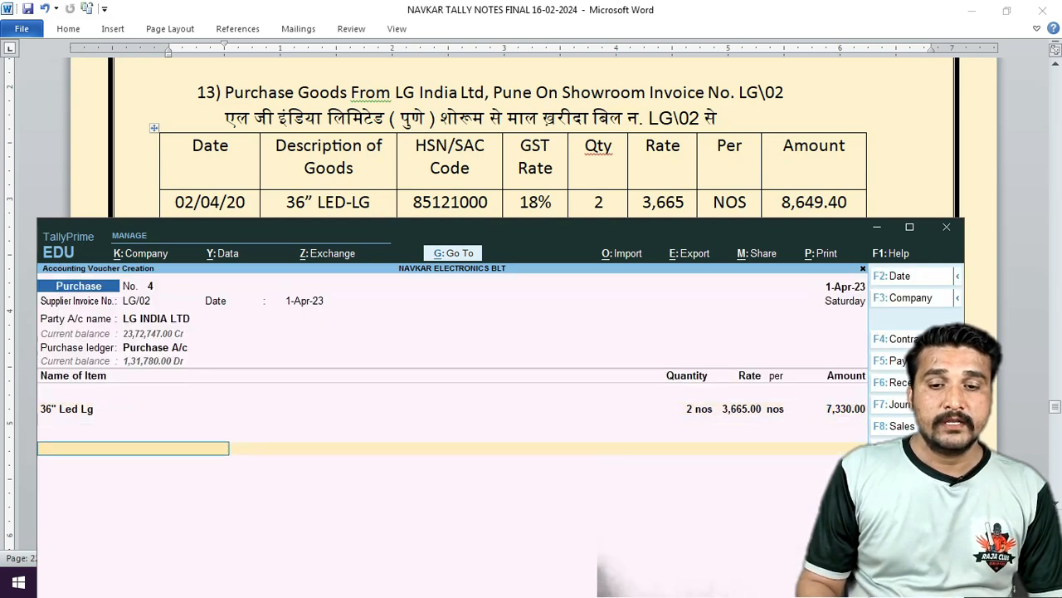
type("CG")
Add Cgst of 659.70 and Sgst, and save the LG INDIA LTD purchase.
key("Return")
key("Return")
type("SG")
key("Return")
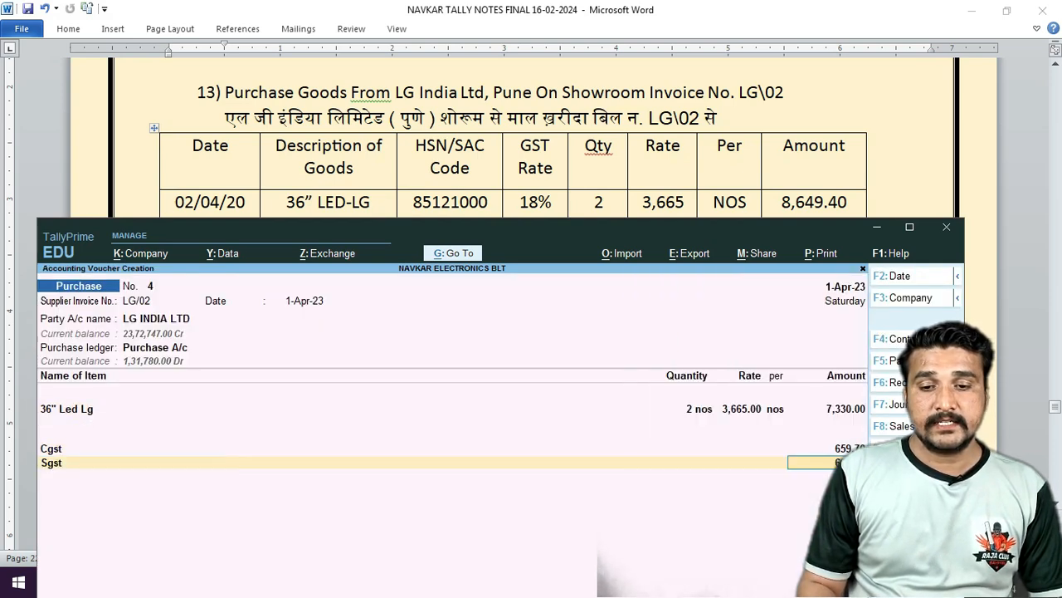
key("Return")
key("ctrl")
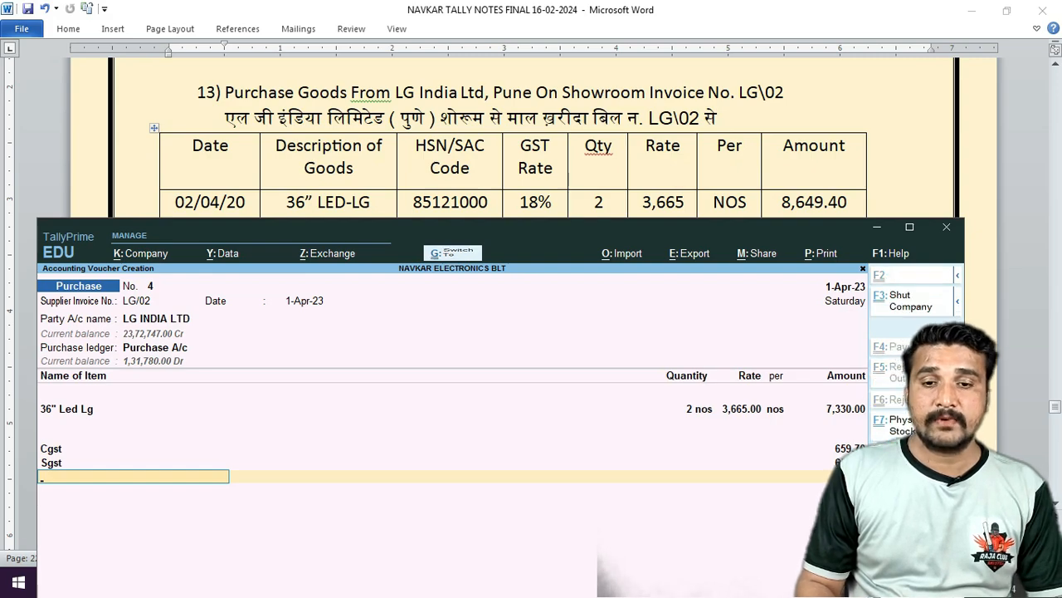
key("ctrl+a")
left_click(502, 132)
Scroll the practice sheet to exercise 14 and switch to a Receipt voucher.
scroll(482, 141, "down", 3)
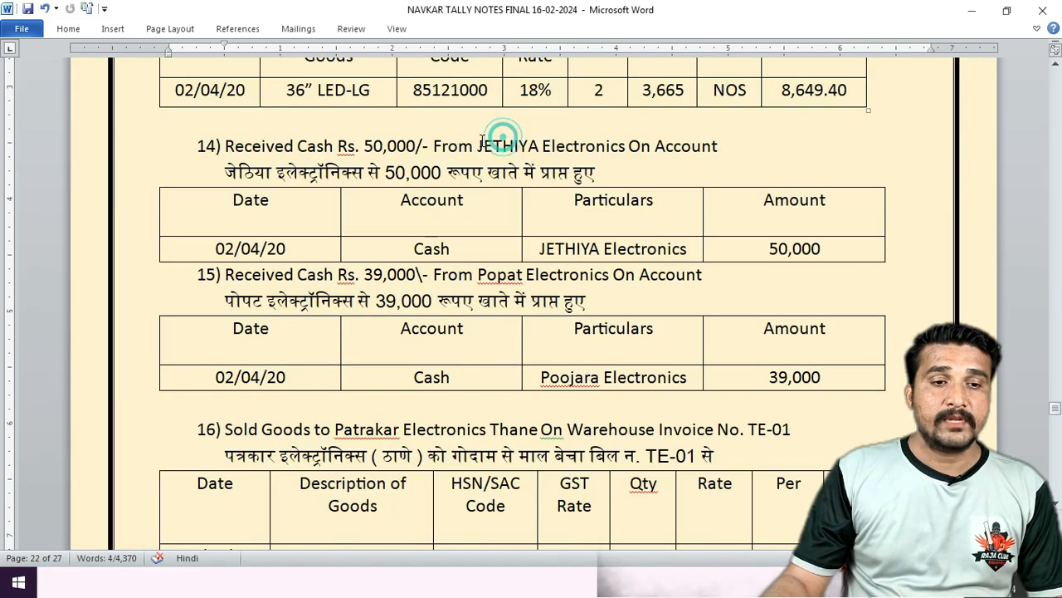
scroll(481, 142, "down", 1)
left_click(102, 586)
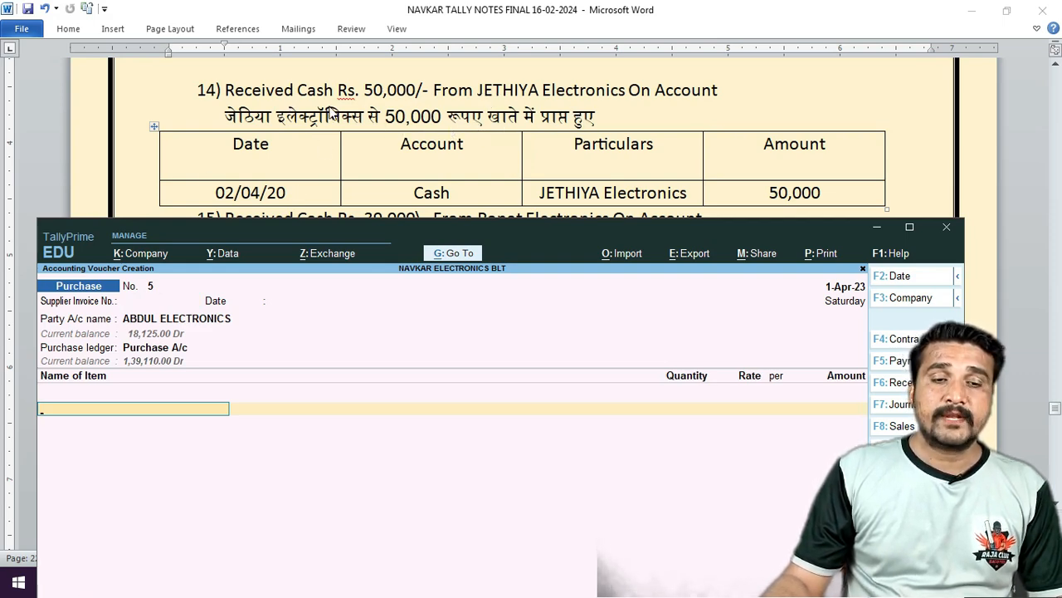
left_click(219, 484)
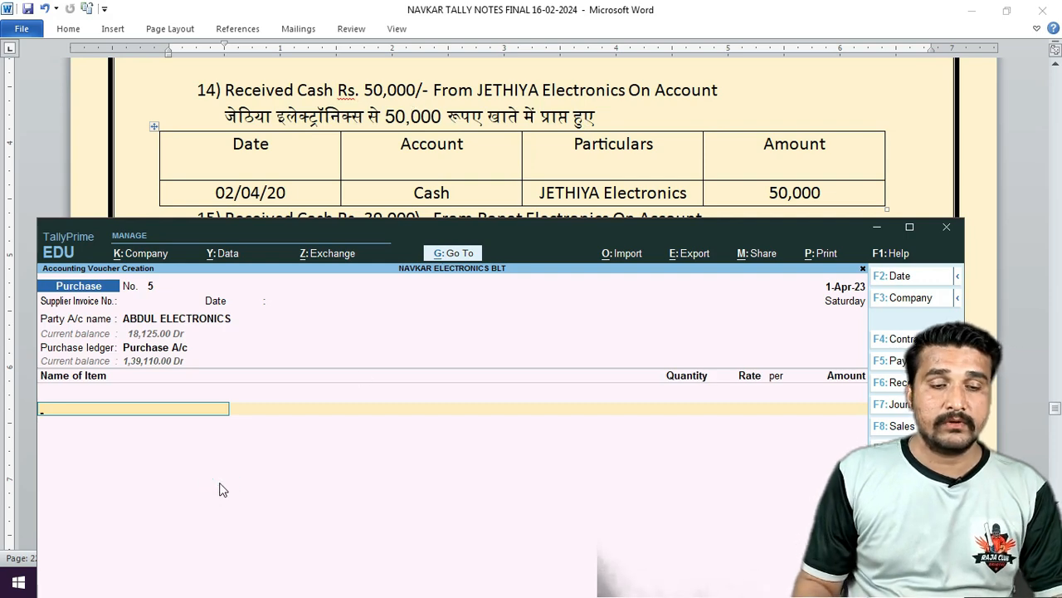
key("F5")
key("F6")
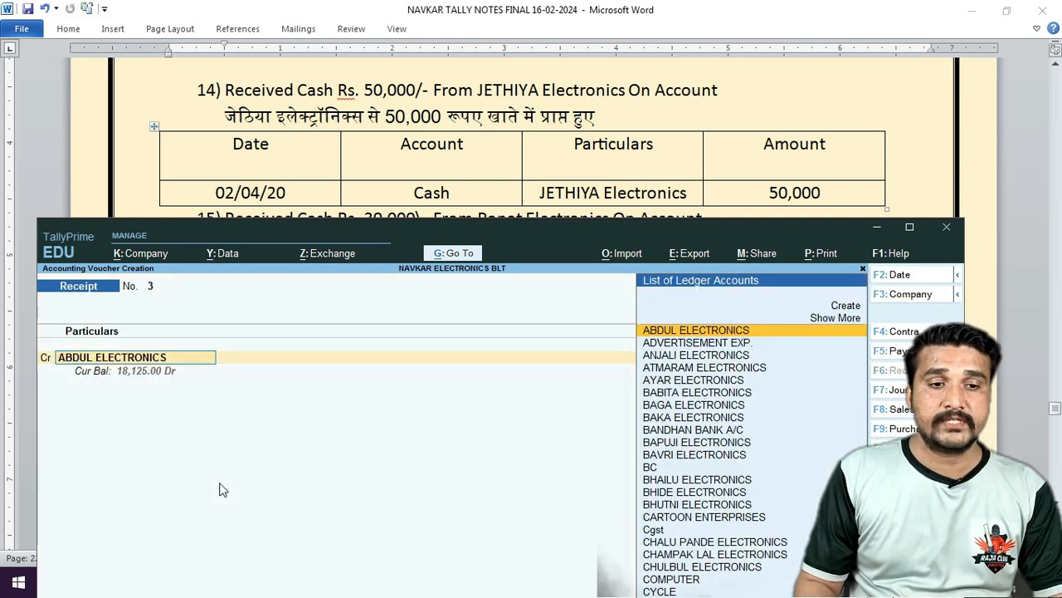
Credit JETHIYA ELECTRONICS 50,000 On Account and debit Cash 50,000.
type("JETH")
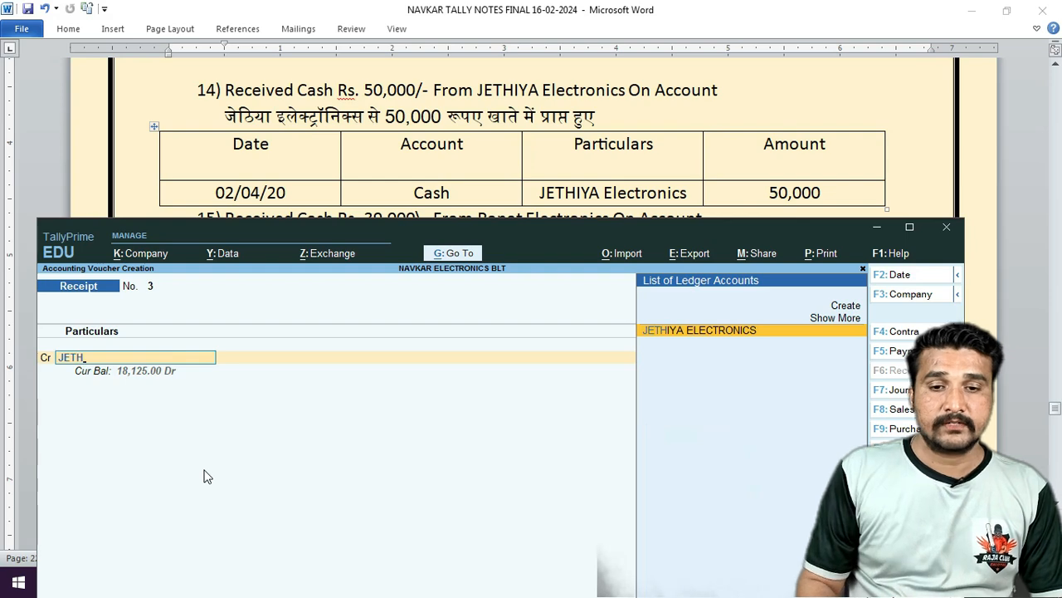
key("Return")
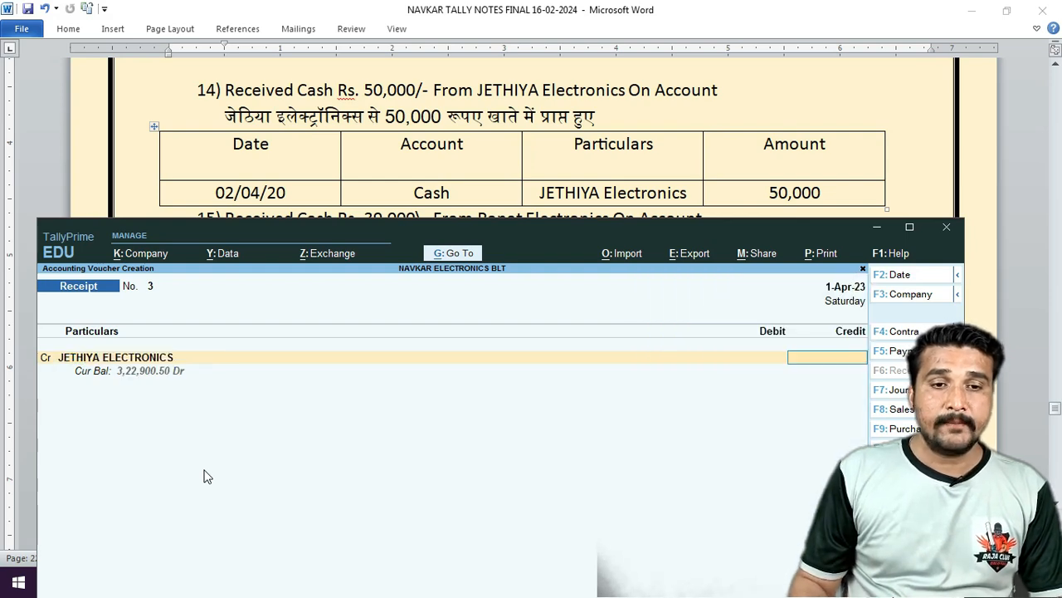
type("50,0")
type("0000")
key("Return")
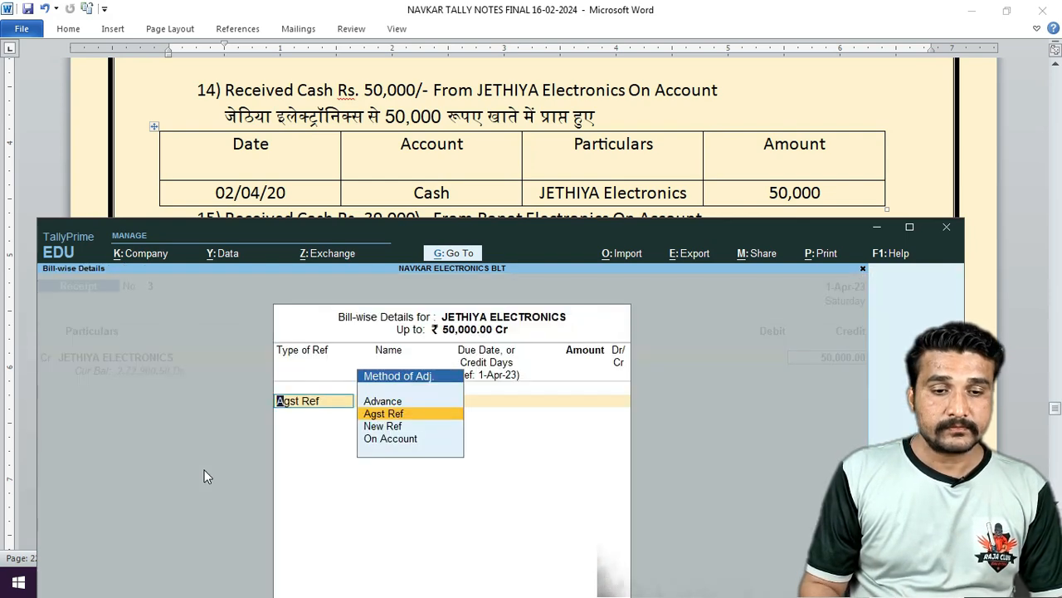
key("Down")
key("Down")
key("Return")
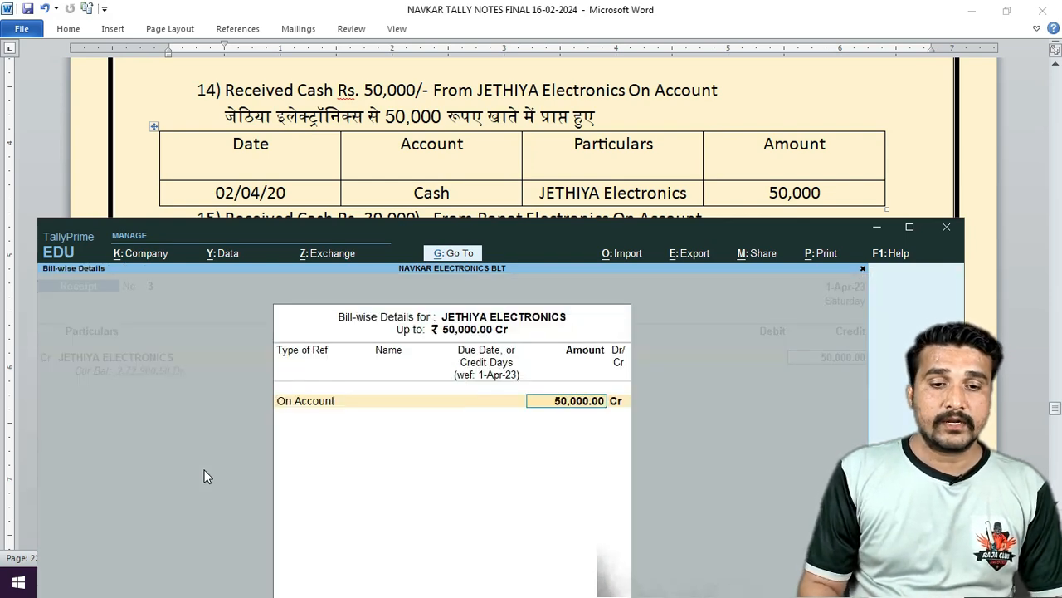
key("Return")
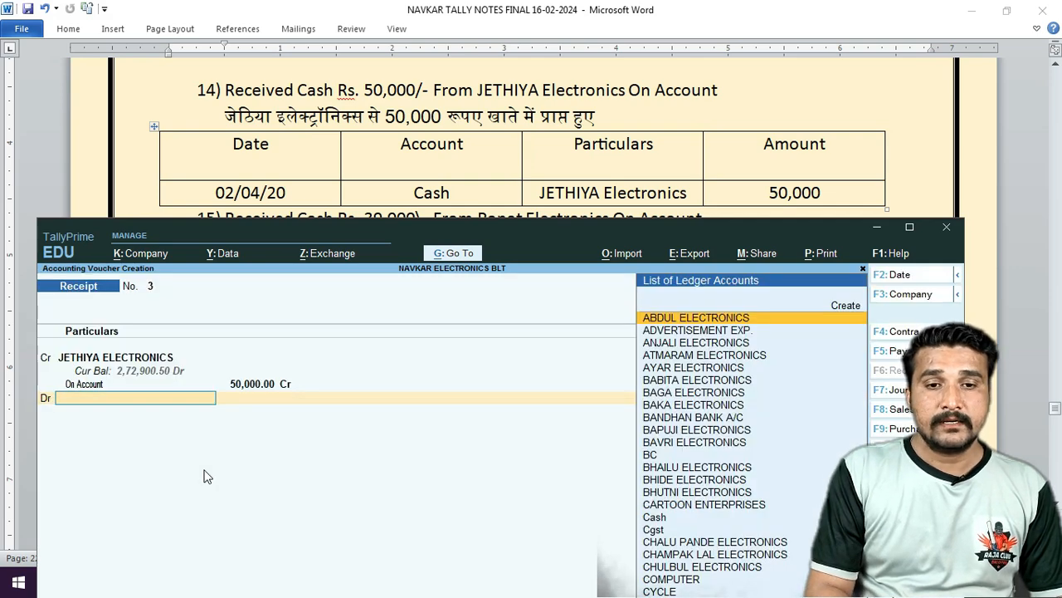
type("CAS")
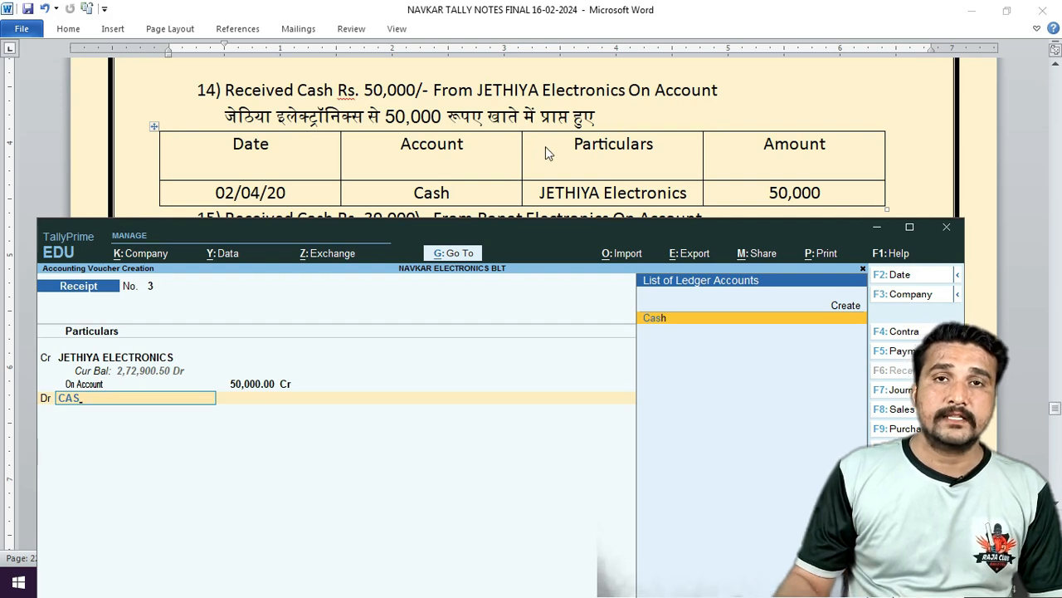
key("Return")
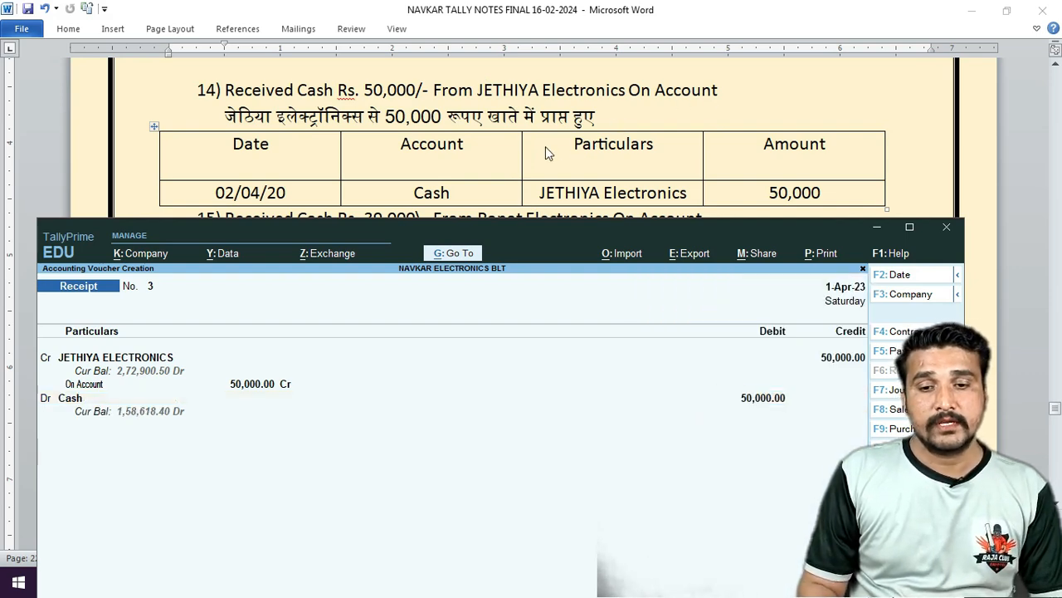
key("Return")
key("Return")
key("Return")
Scroll the practice sheet to exercise 15's Rs. 39,000 receipt.
left_click(471, 25)
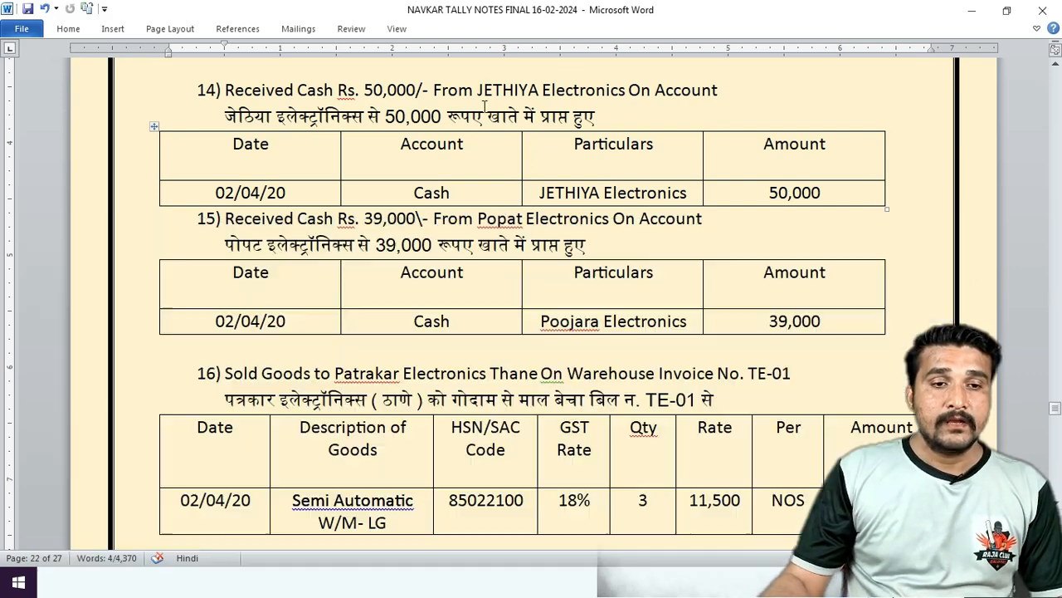
scroll(486, 107, "down", 2)
scroll(467, 123, "down", 1)
scroll(464, 125, "up", 2)
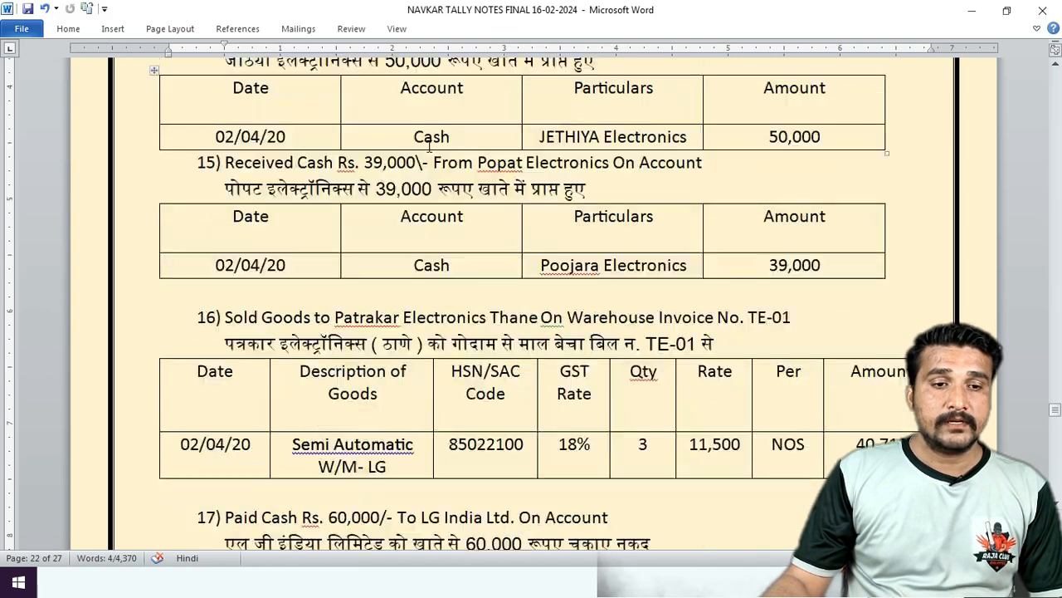
scroll(360, 156, "down", 1)
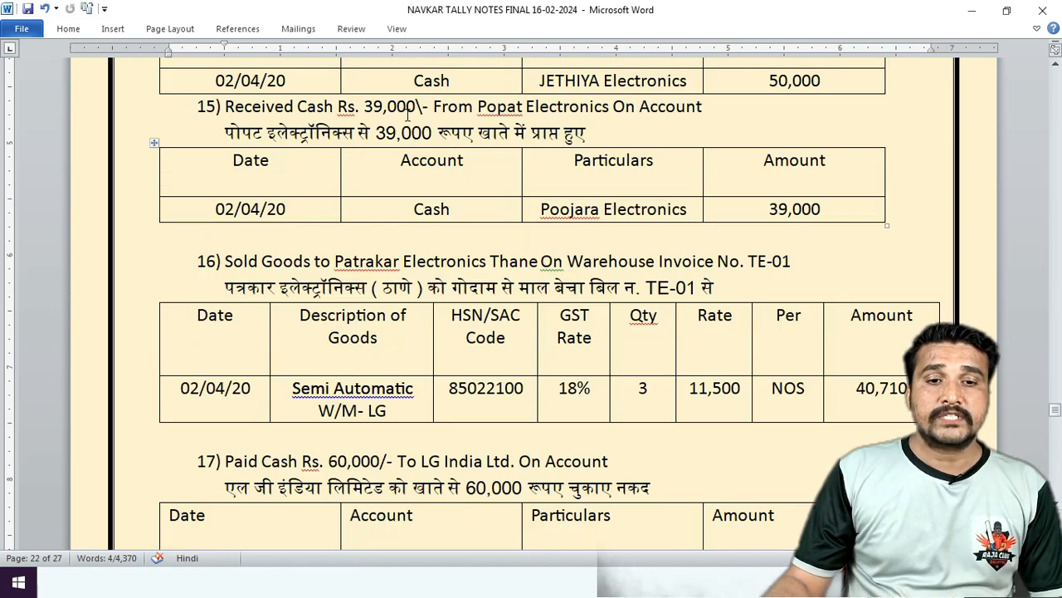
left_click(170, 585)
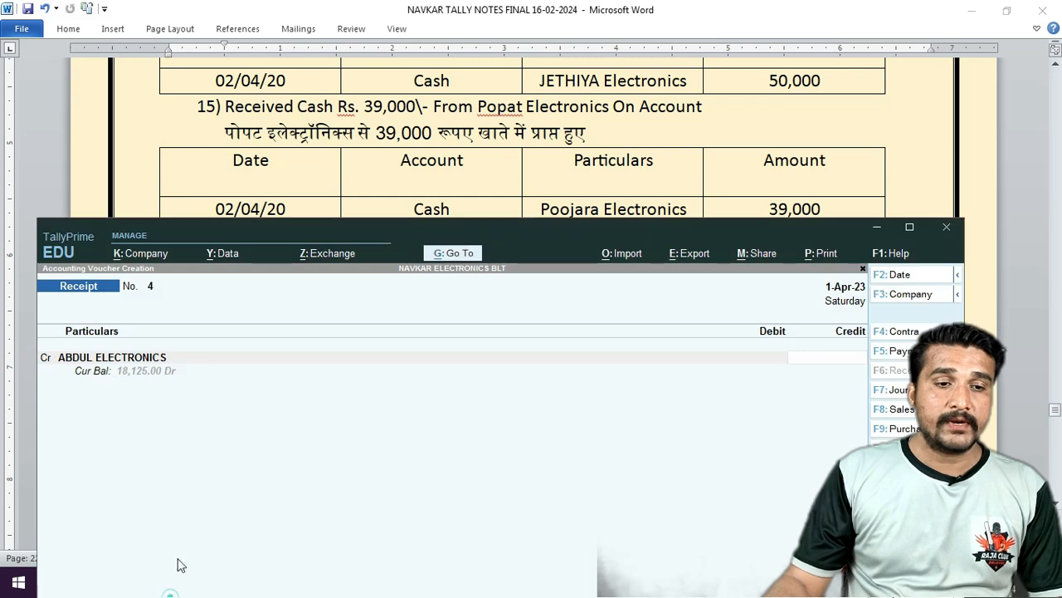
Credit POPAT ELECTRONICS 39,000 On Account and debit Cash, saving receipt No. 4.
key("BackSpace")
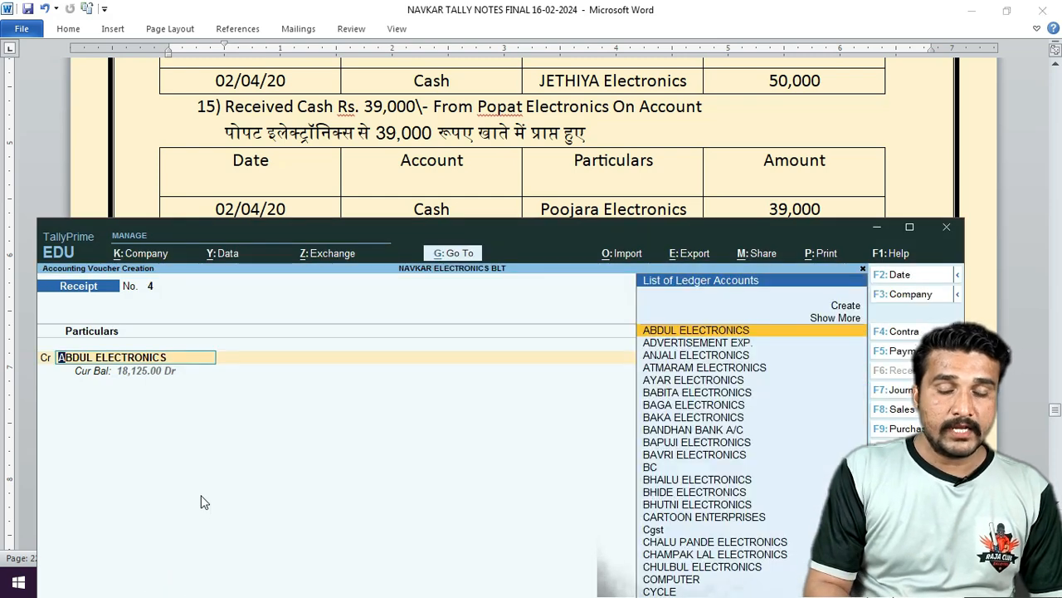
type("PO")
key("Down")
key("Return")
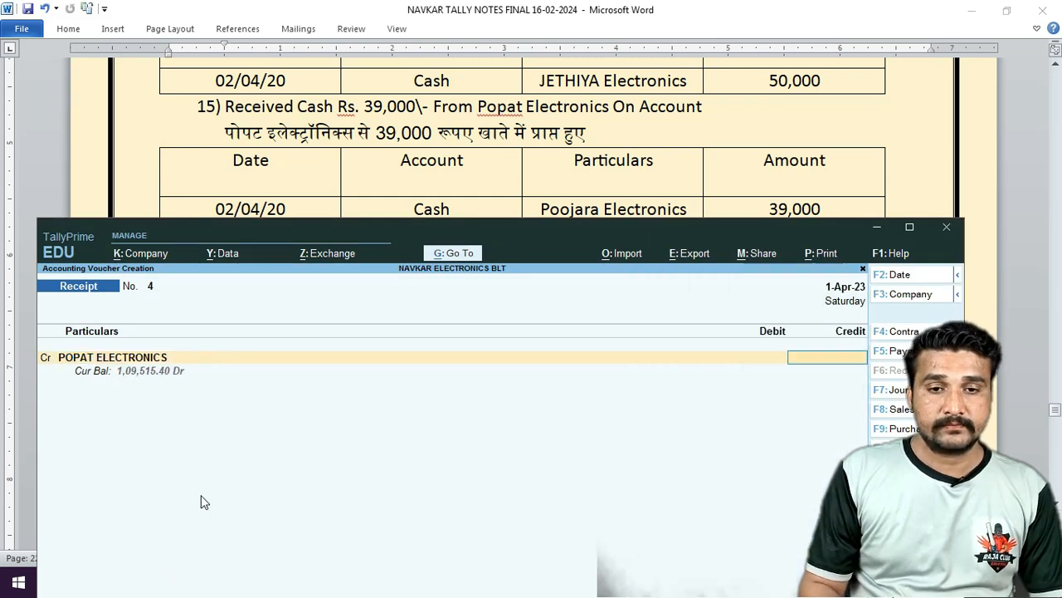
type("39000")
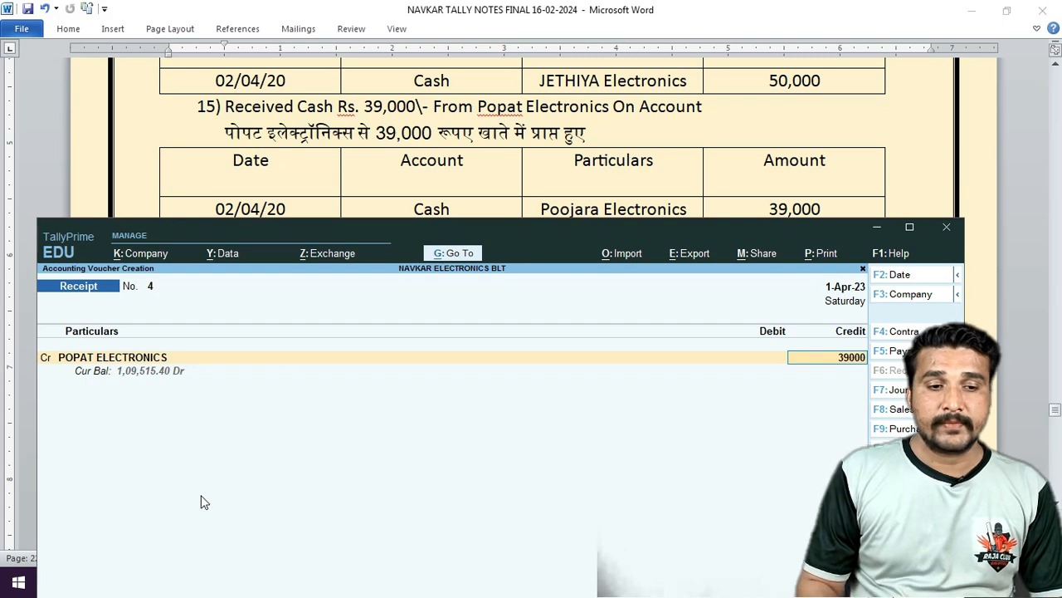
key("Return")
key("Down")
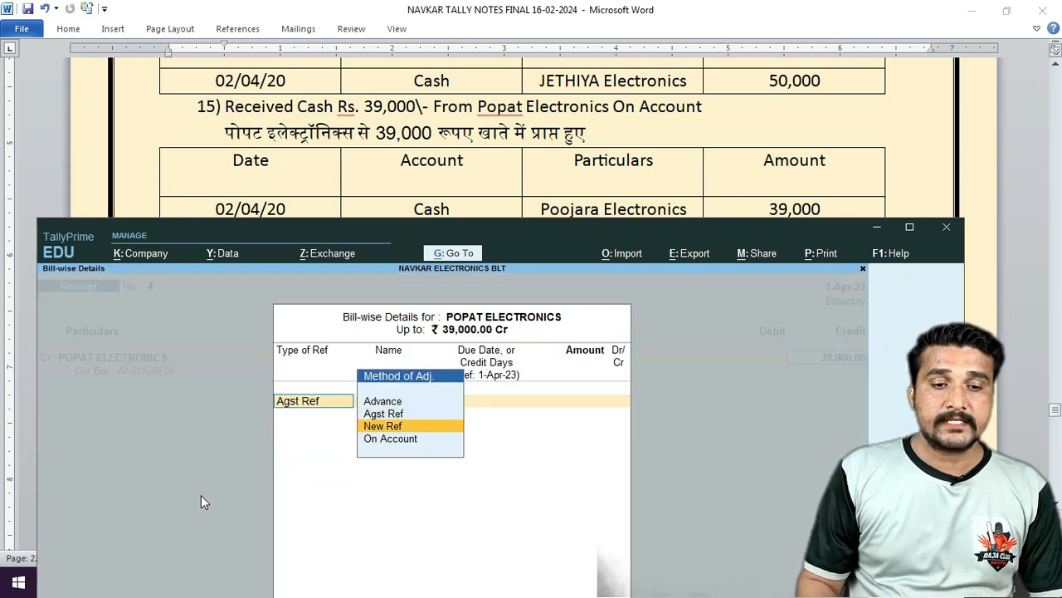
key("Down")
key("Return")
key("Return")
type("ca")
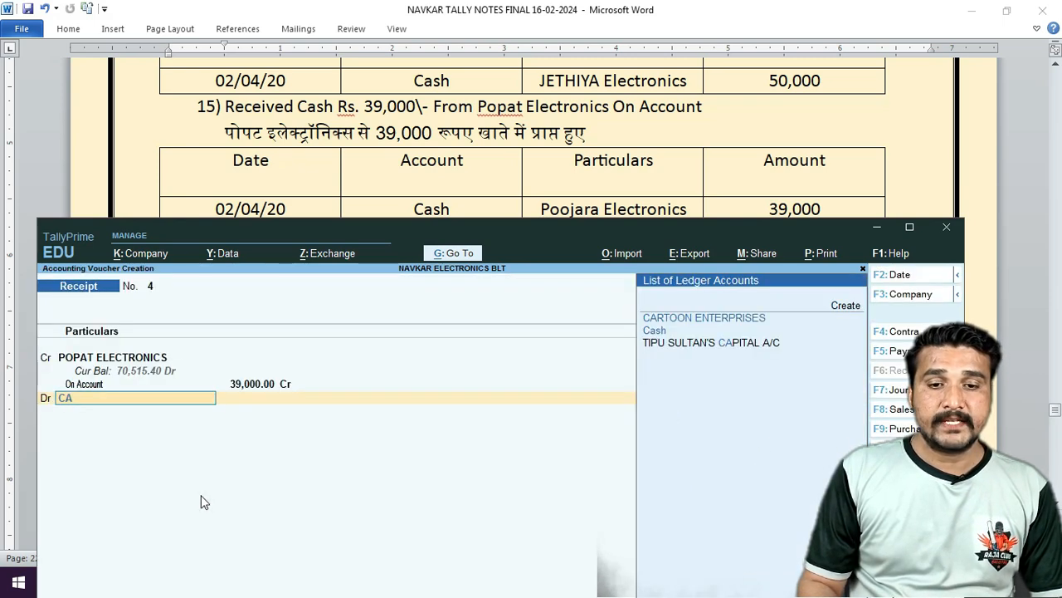
key("Return")
key("Return")
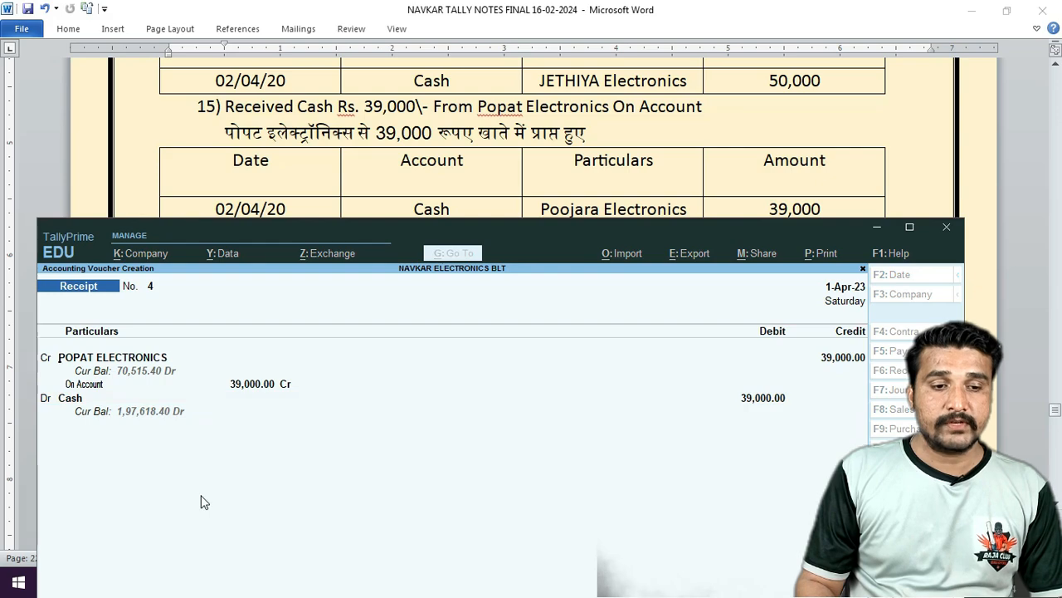
key("Return")
key("Return")
Scroll the practice sheet to the next exercise and switch to a Sales voucher.
key("BackSpace")
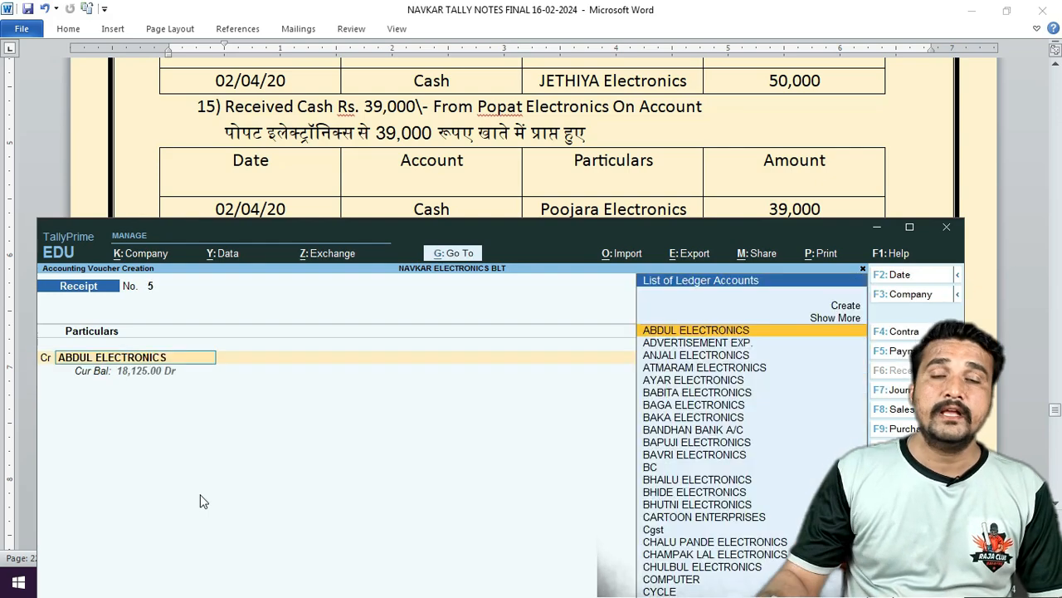
left_click(564, 155)
scroll(563, 153, "down", 2)
scroll(564, 155, "down", 1)
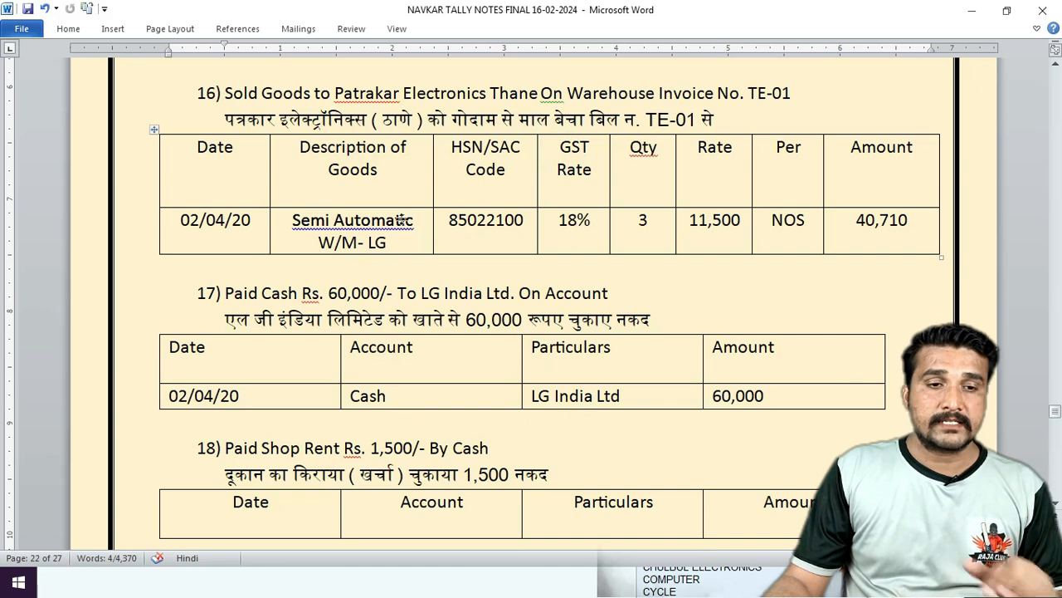
left_click(190, 585)
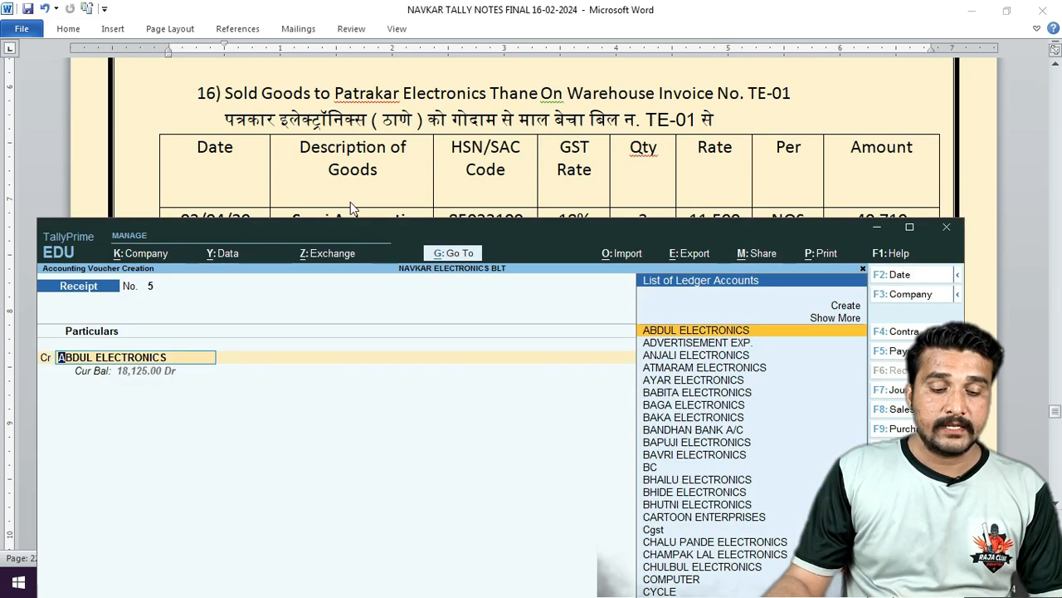
key("F8")
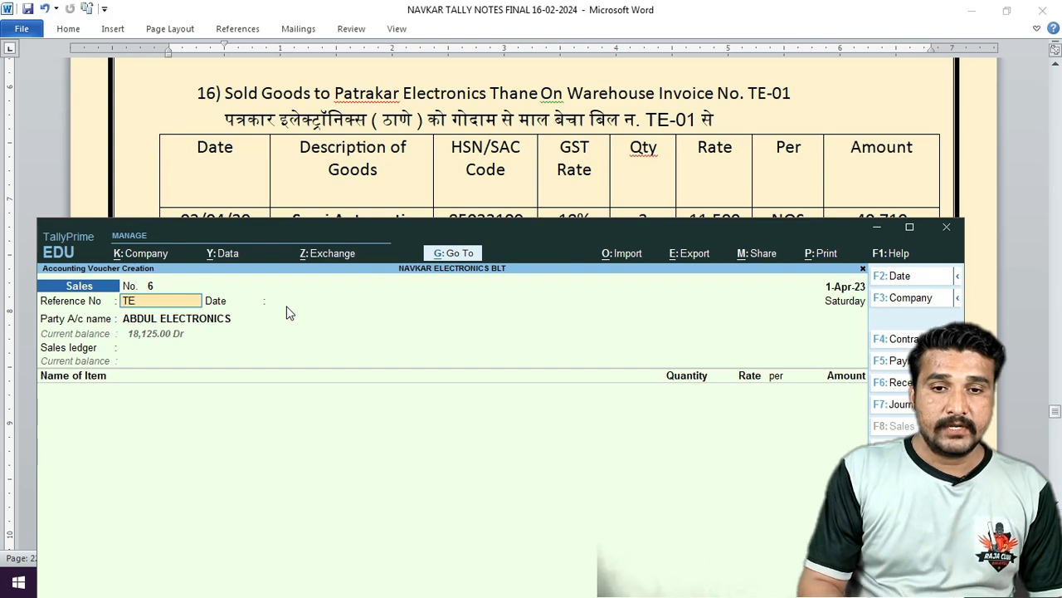
Enter reference TE-01 and select PATRAKAR ELECTRONICS as the party.
key("Return")
key("Return")
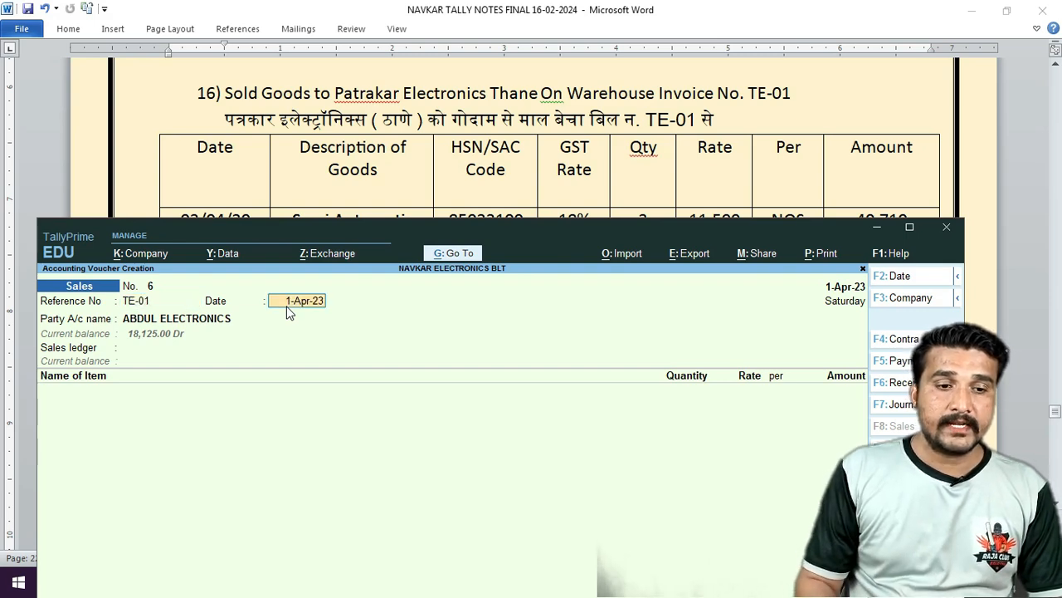
type("PAT")
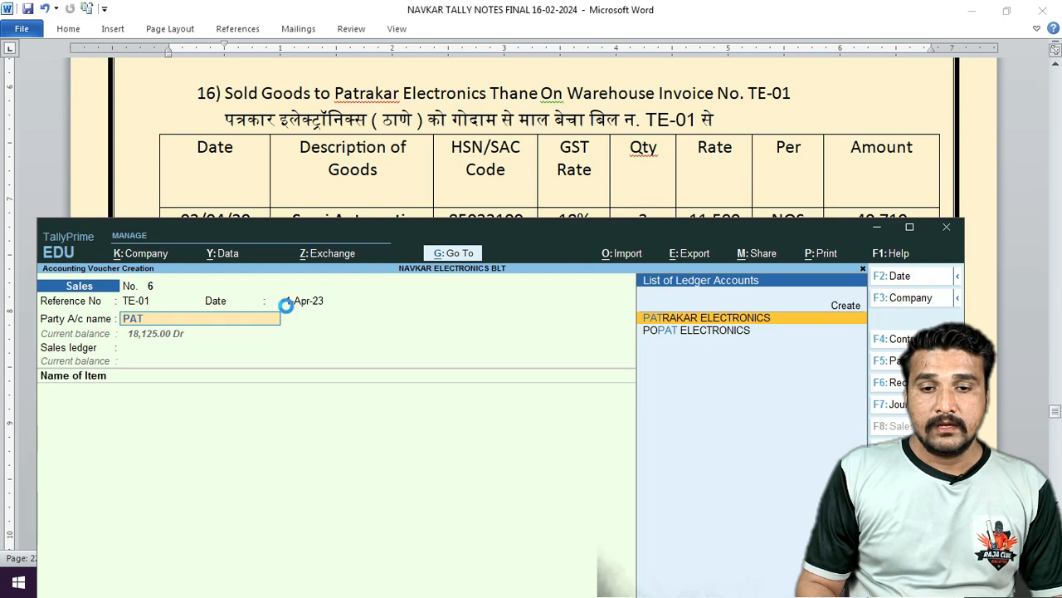
key("Return")
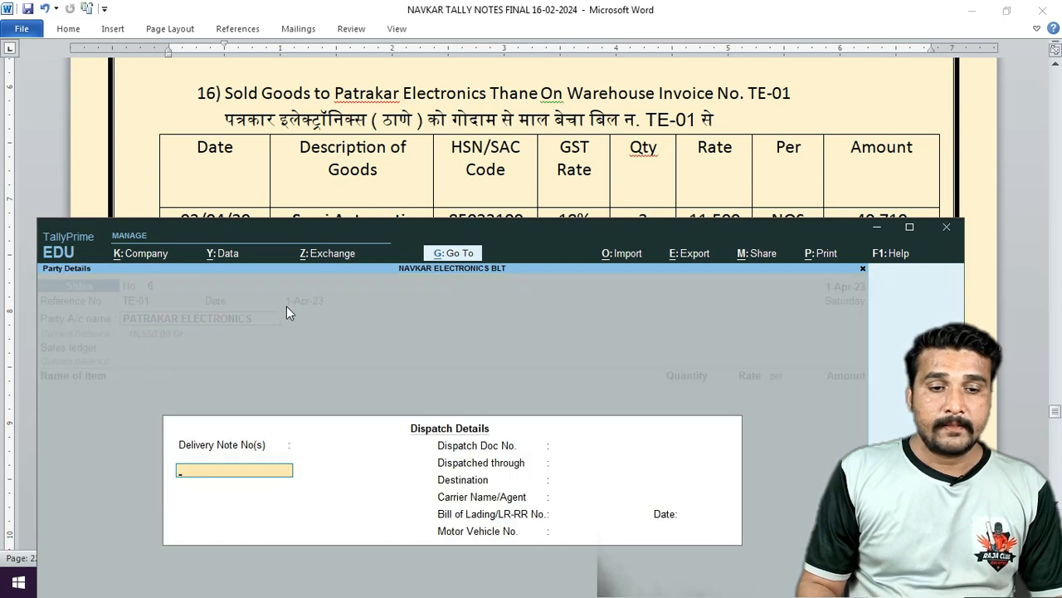
key("ctrl+a")
key("Escape")
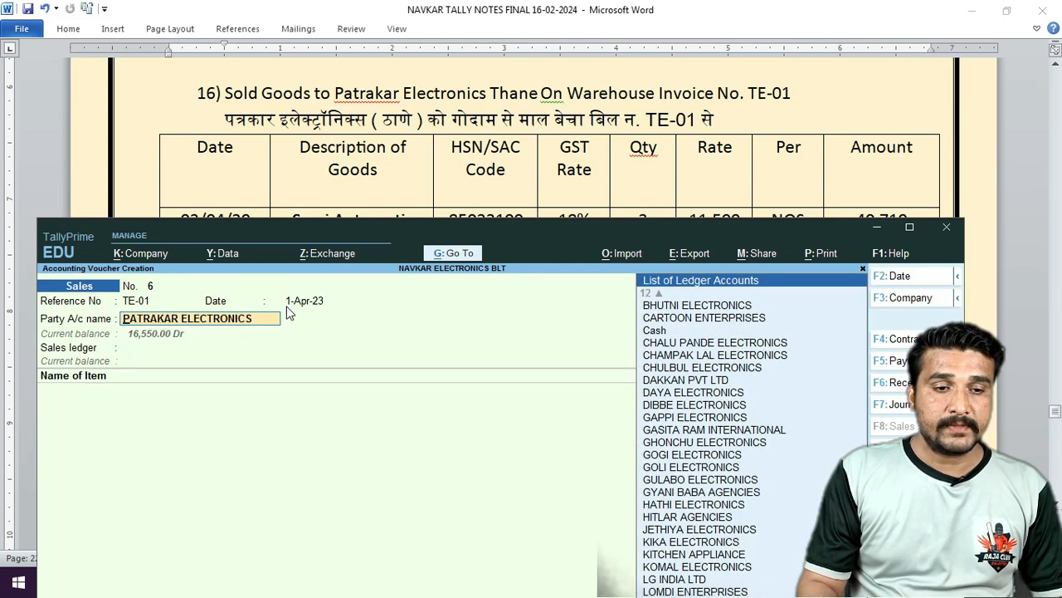
Set PATRAKAR ELECTRONICS's ledger registration type to Regular and save it.
key("ctrl+Return")
key("Return")
key("Return")
key("Return")
key("Return")
key("Return")
key("Return")
key("Return")
key("Return")
key("Return")
key("Return")
key("Return")
key("Return")
key("Return")
key("Return")
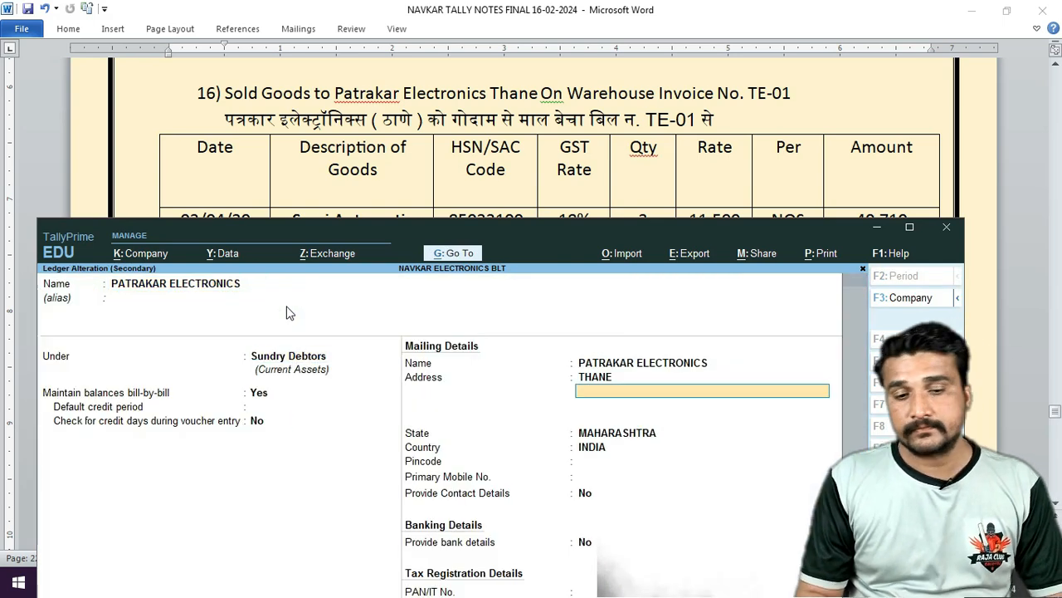
key("Return")
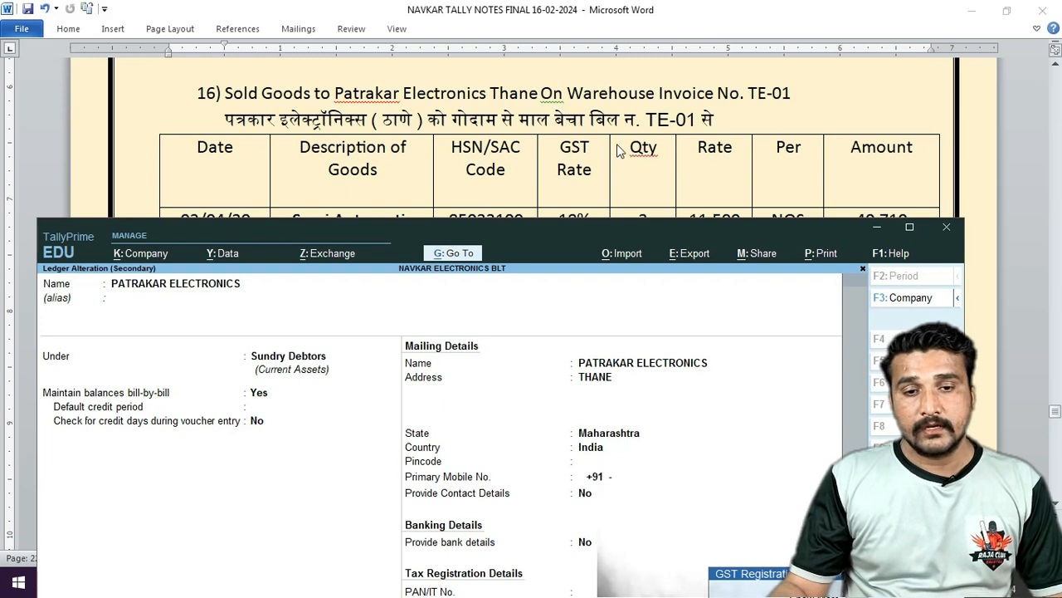
left_click_drag(646, 235, 651, 141)
key("Down")
key("Down")
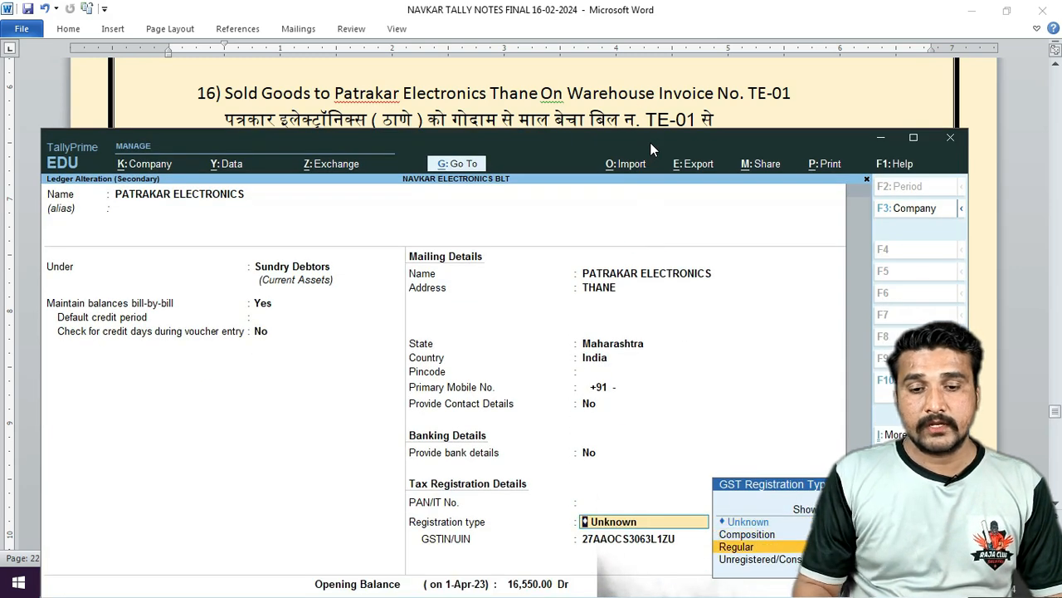
key("Return")
key("Return")
key("Return")
key("Return")
key("Return")
key("Return")
key("Return")
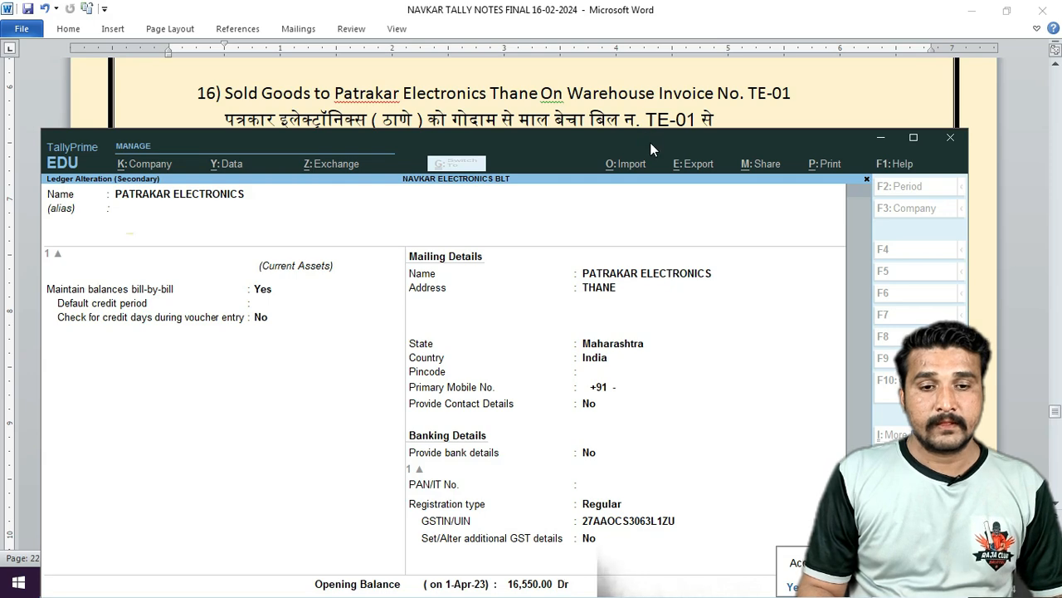
key("ctrl+a")
key("ctrl+a")
Set the party's registration type to Regular in the invoice's Party Details.
key("Return")
key("Return")
key("Return")
key("Return")
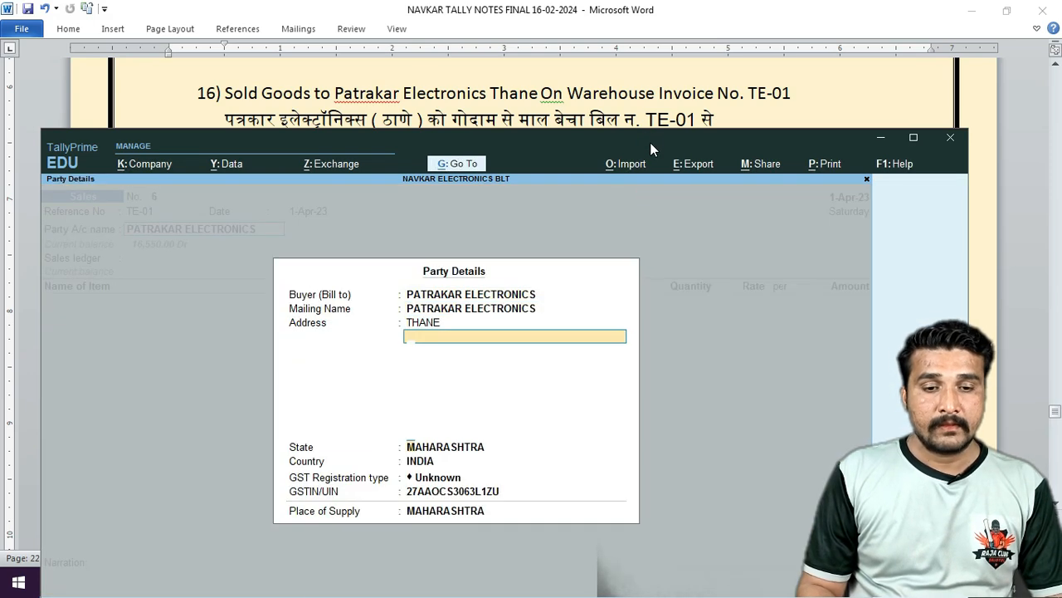
key("Return")
key("Return")
key("Return")
key("Return")
key("shift+Tab")
key("Down")
key("Down")
key("Return")
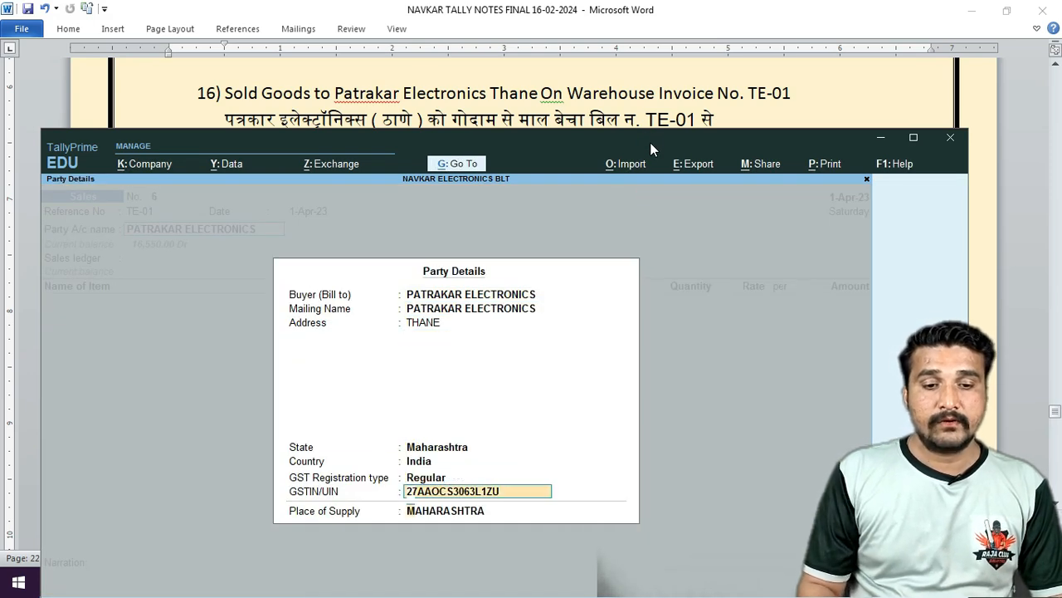
key("Return")
key("Return")
key("Return")
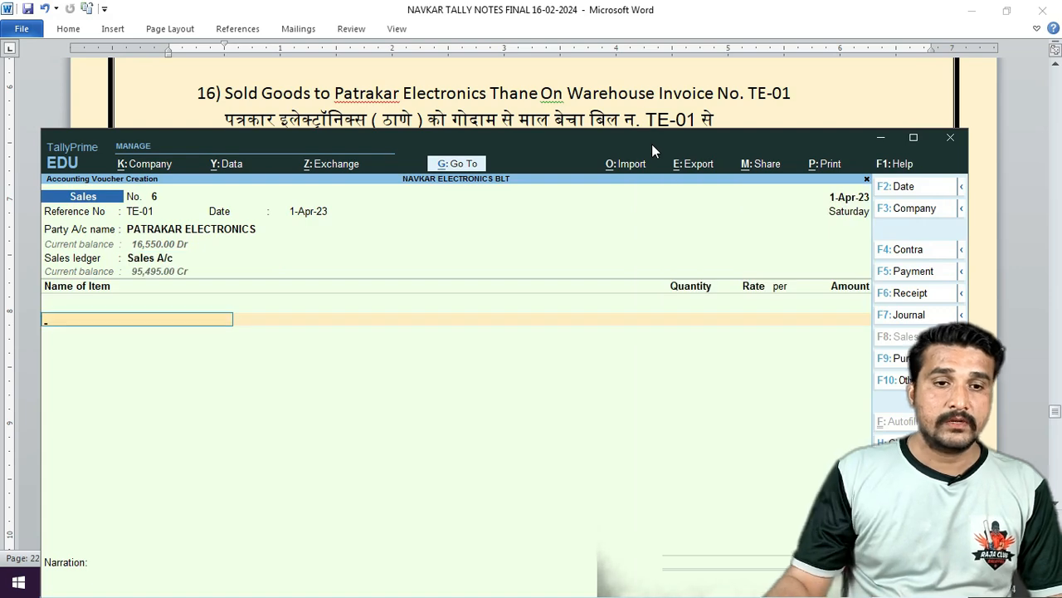
Add 3 nos SEMI AUTO W/M-LG from Warehouse at 11,500 (34,500.00).
left_click_drag(684, 147, 607, 252)
type("SEM")
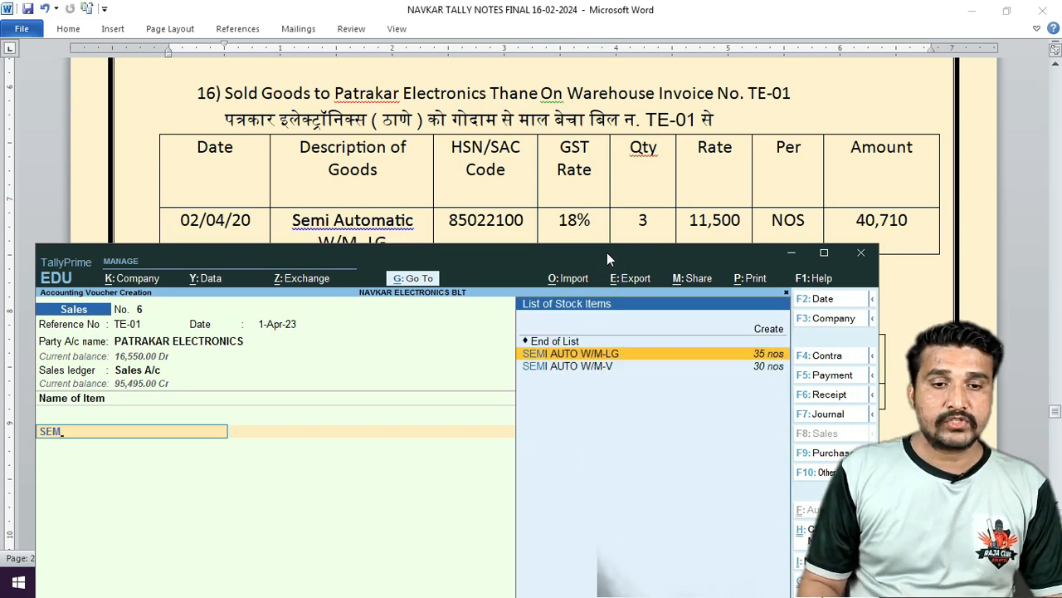
key("Return")
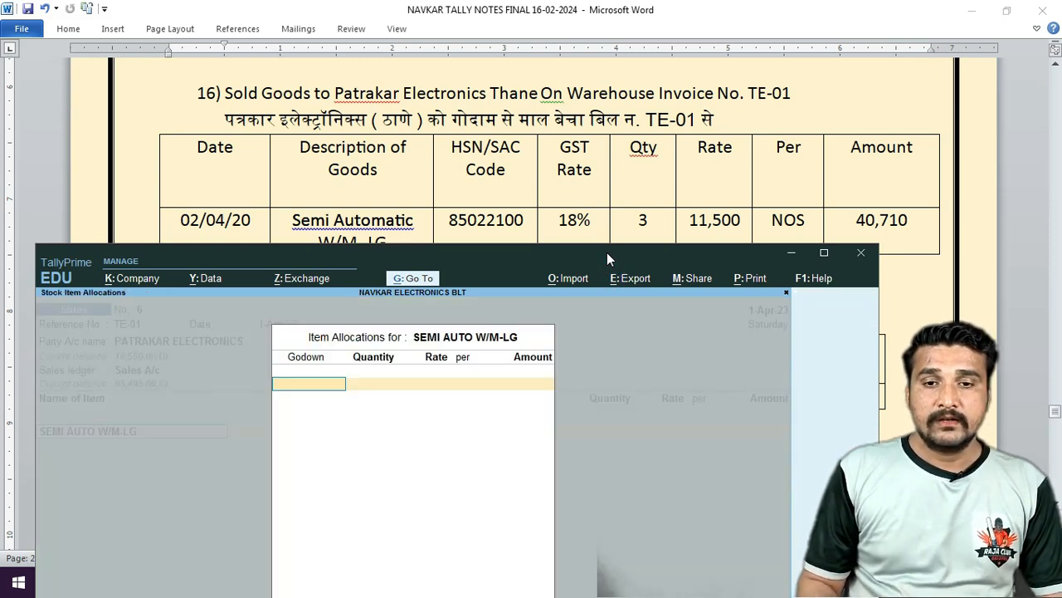
type("wa")
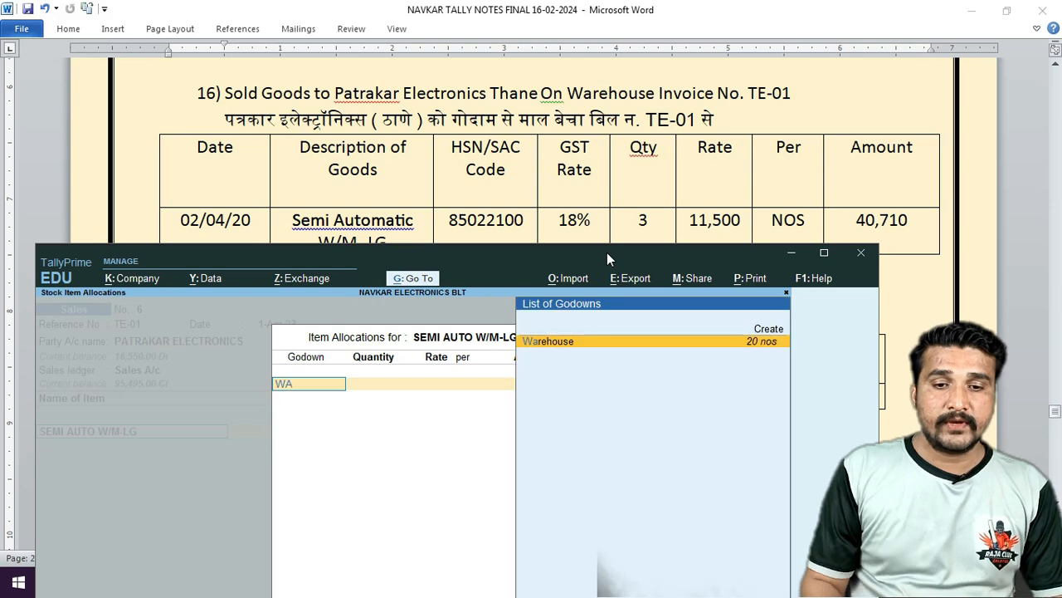
key("Return")
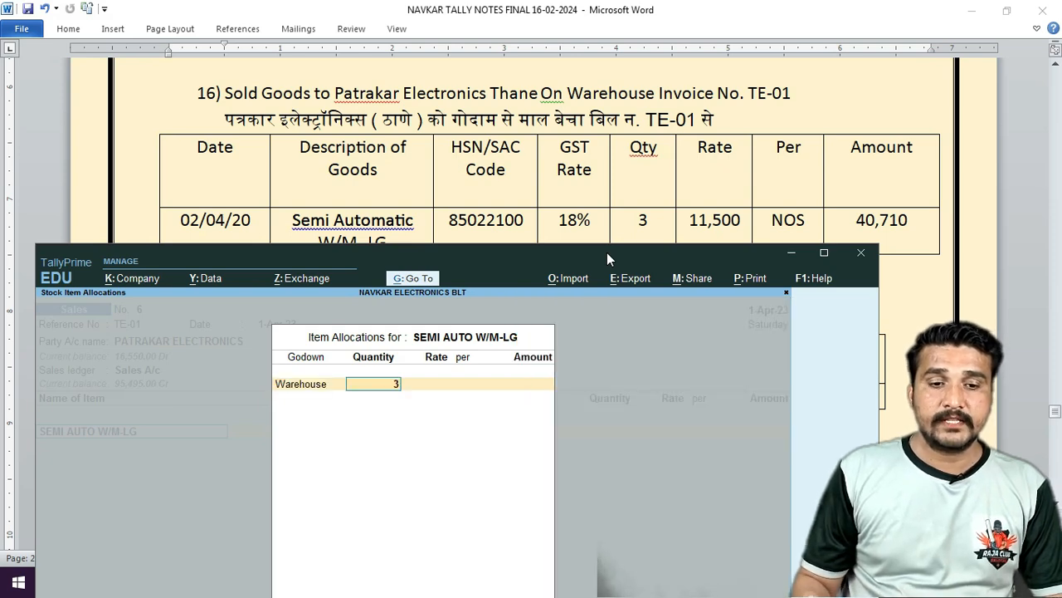
type("3")
key("Return")
type("11,500")
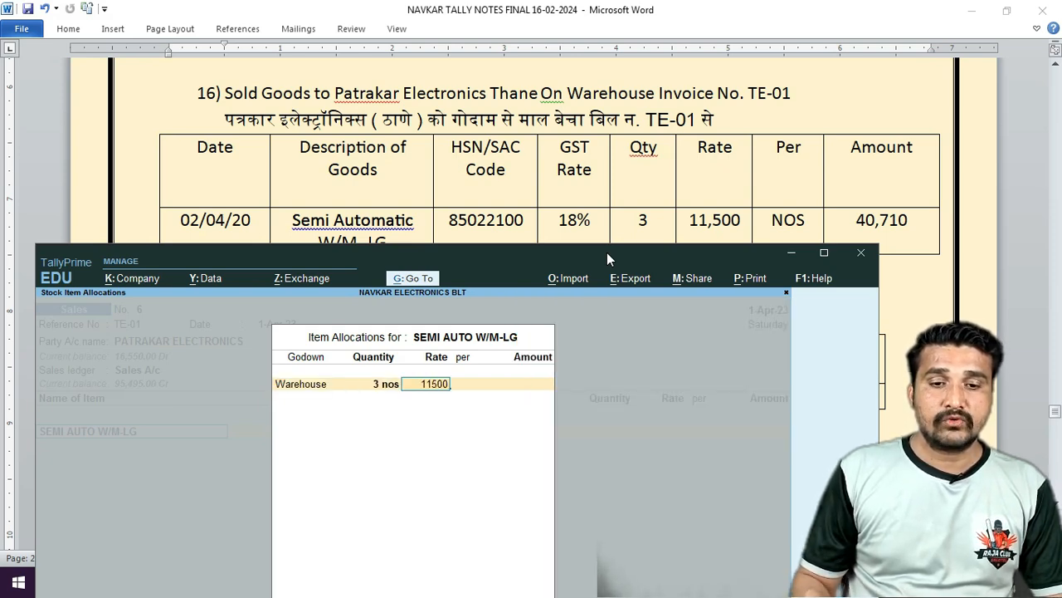
key("Return")
key("Return")
Add Cgst 3,105.00 and Sgst, accept a new bill reference, and save the 40,710 invoice.
key("Return")
key("Return")
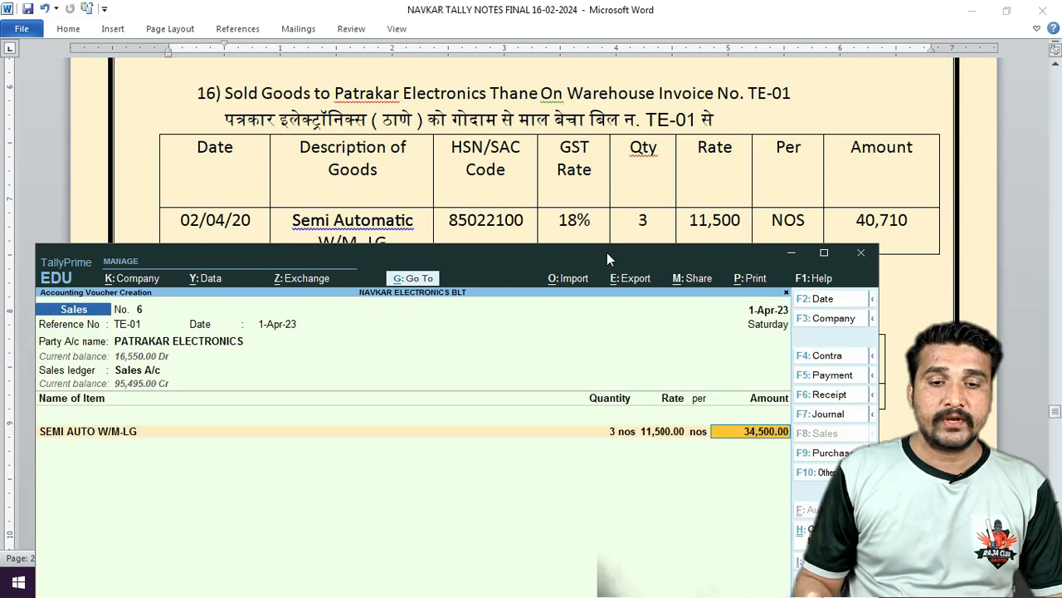
key("Return")
key("Return")
type("cg")
key("Return")
key("Return")
type("sg")
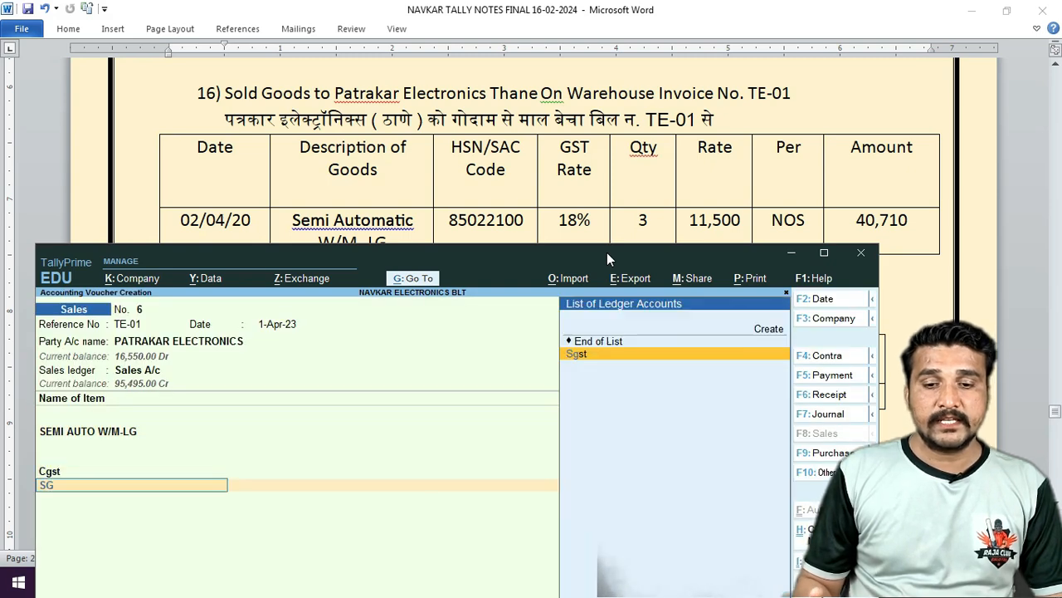
key("Return")
key("Return")
left_click_drag(731, 264, 621, 137)
key("Return")
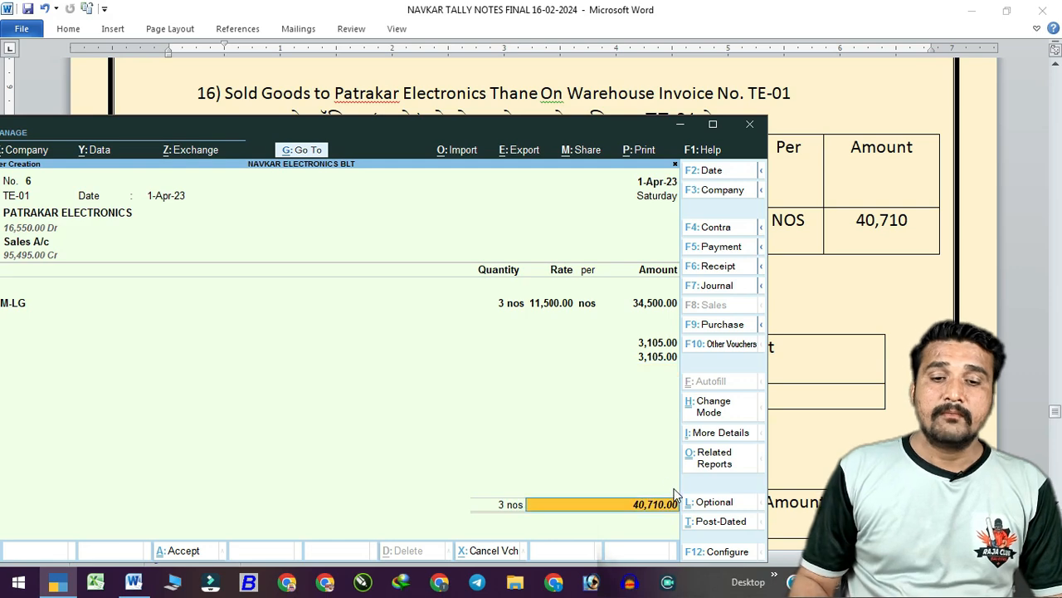
key("Return")
key("Return")
key("Return")
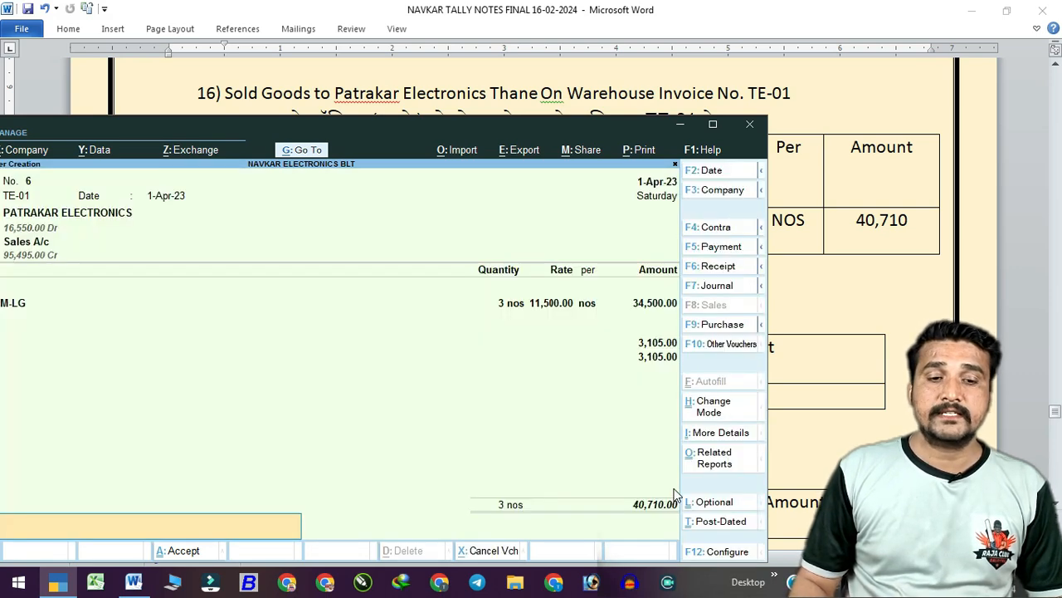
key("Return")
key("Return")
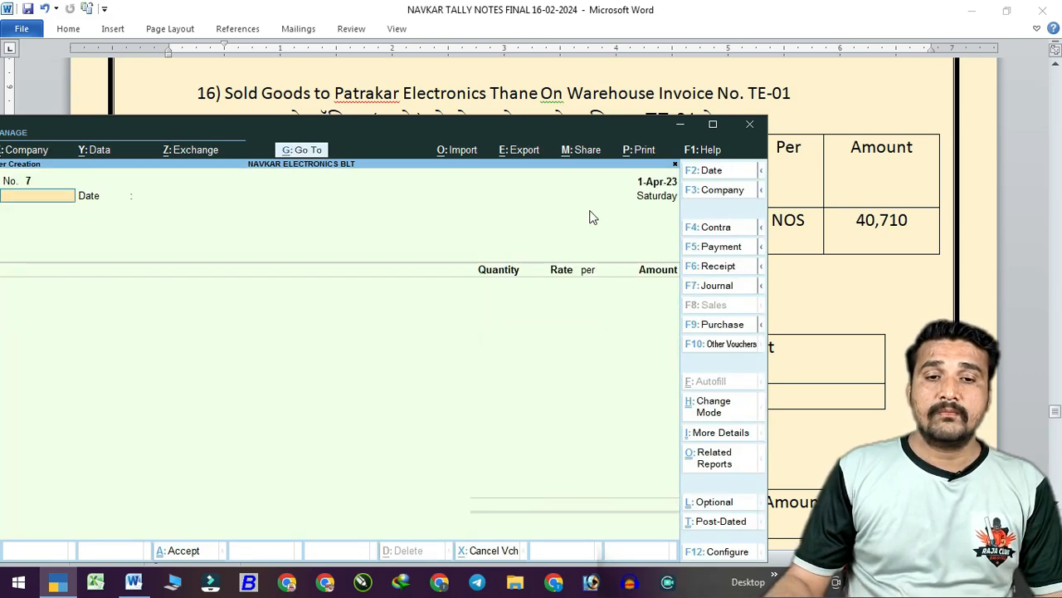
left_click_drag(580, 129, 704, 254)
Check the practice sheet, then clear and discard the unfinished sales voucher.
left_click(494, 160)
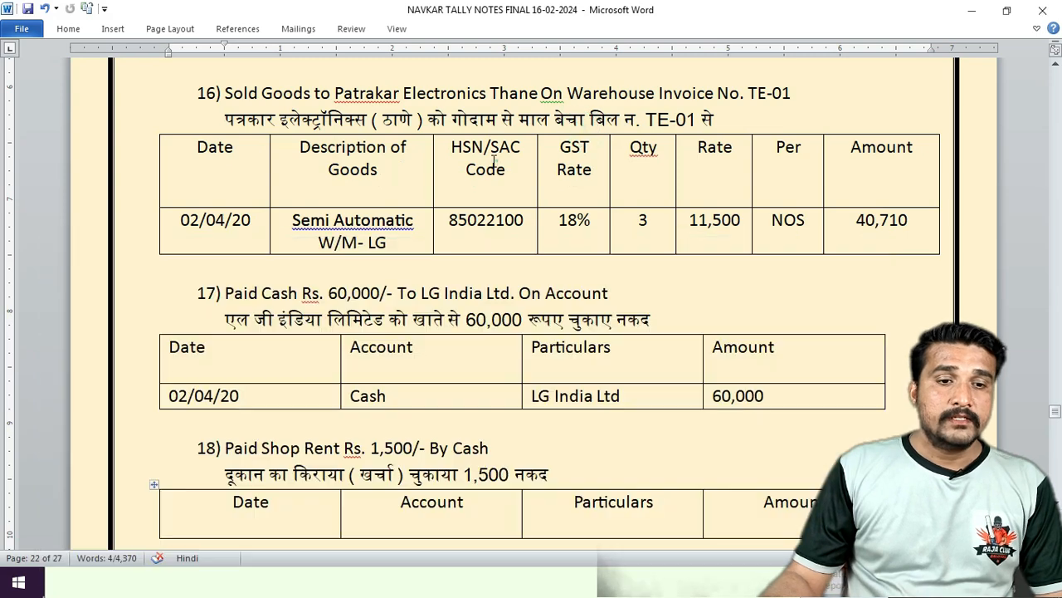
scroll(494, 161, "down", 3)
scroll(494, 162, "down", 1)
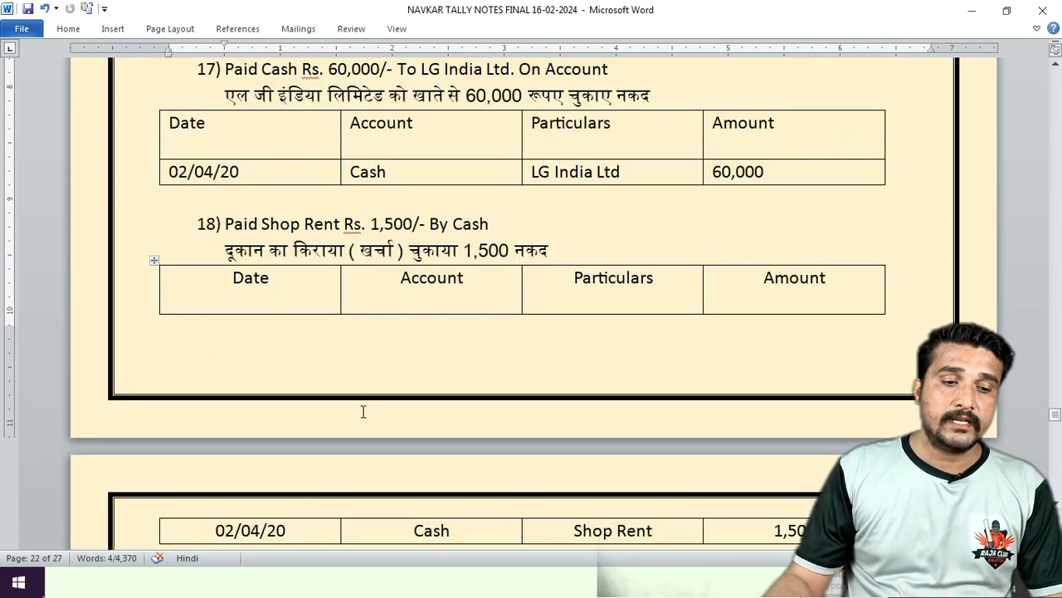
left_click(148, 590)
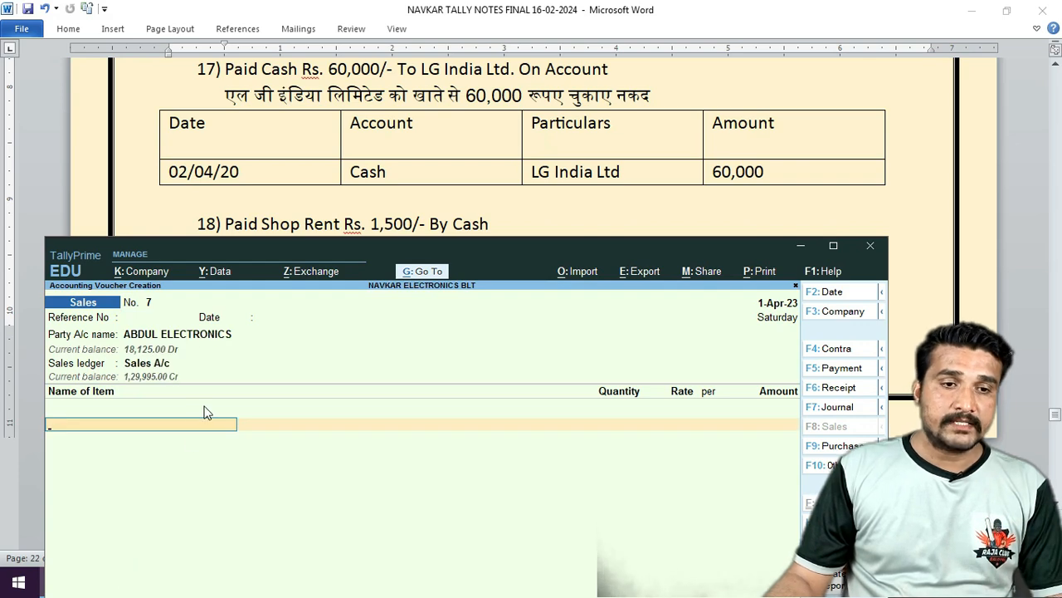
key("BackSpace")
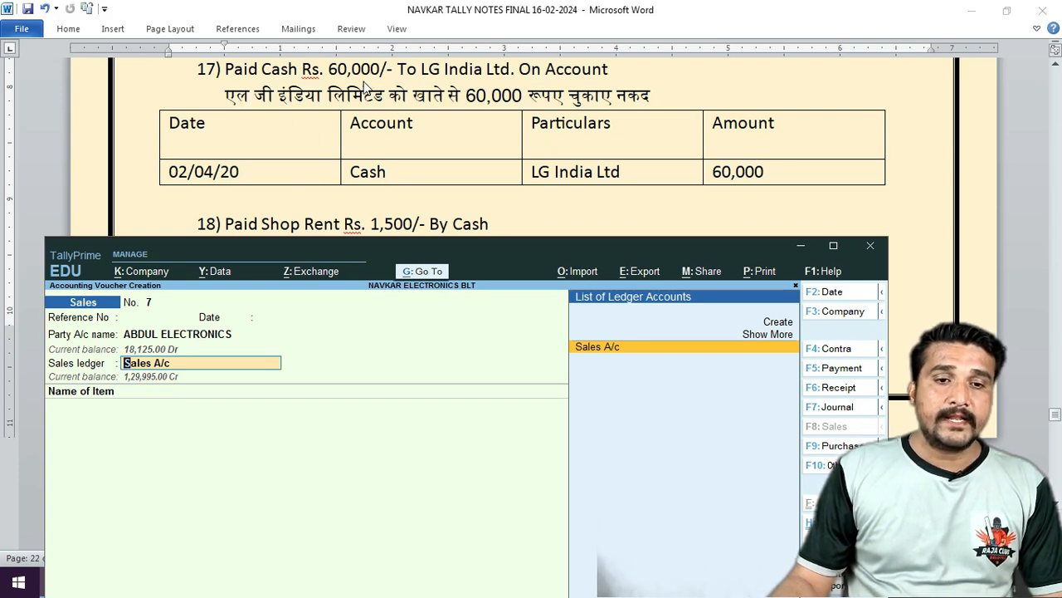
key("BackSpace")
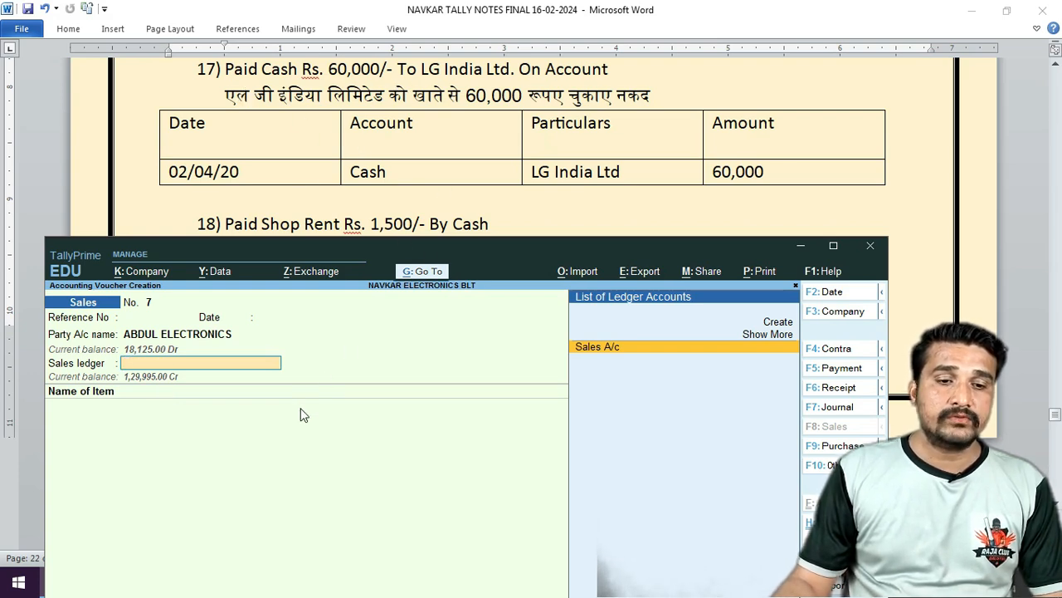
key("Escape")
Enter payment voucher No. 5 debiting LG INDIA LTD 60,000 on account against Cash.
key("Return")
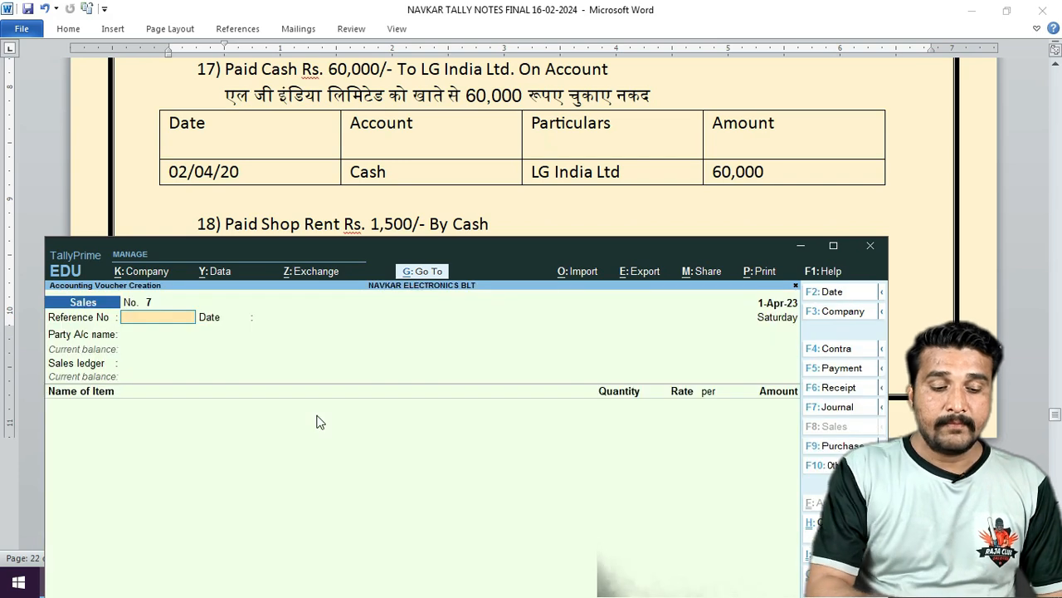
key("F5")
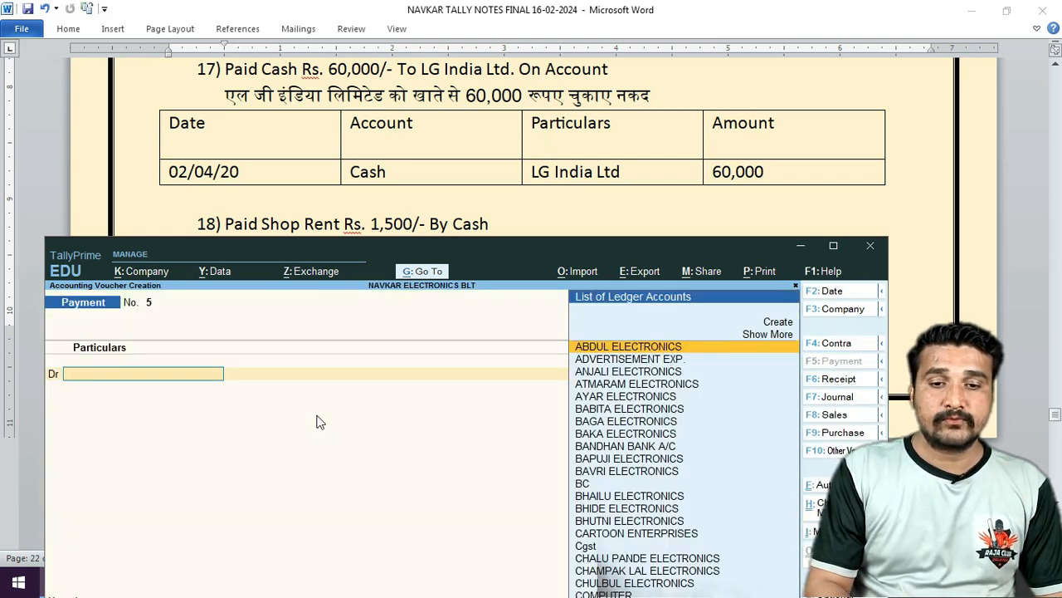
type("LG")
key("Return")
type("6")
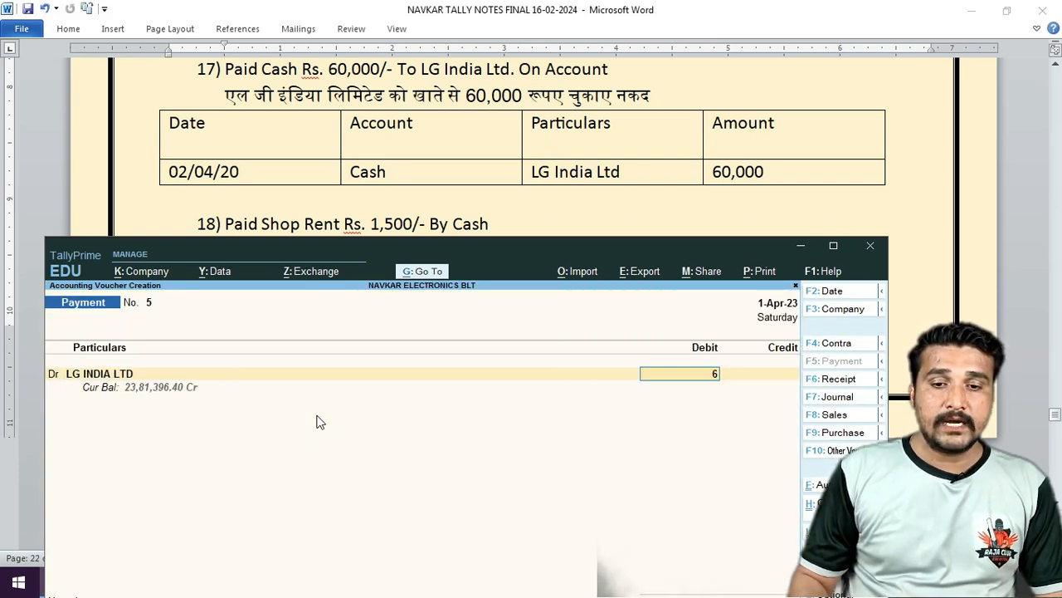
type("0000")
key("Return")
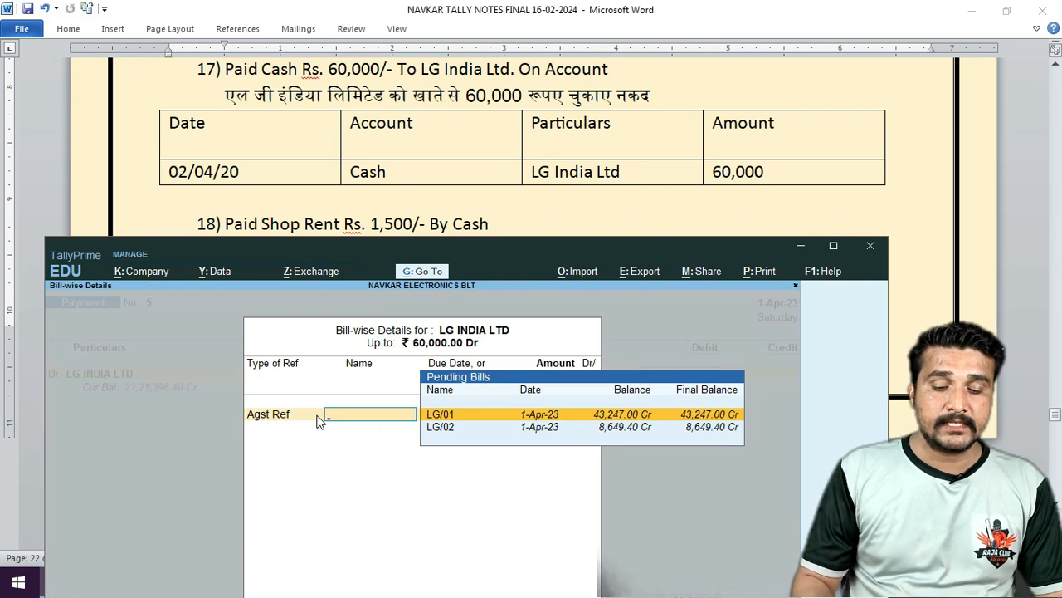
key("BackSpace")
key("Down")
key("Down")
key("Return")
key("Return")
key("Return")
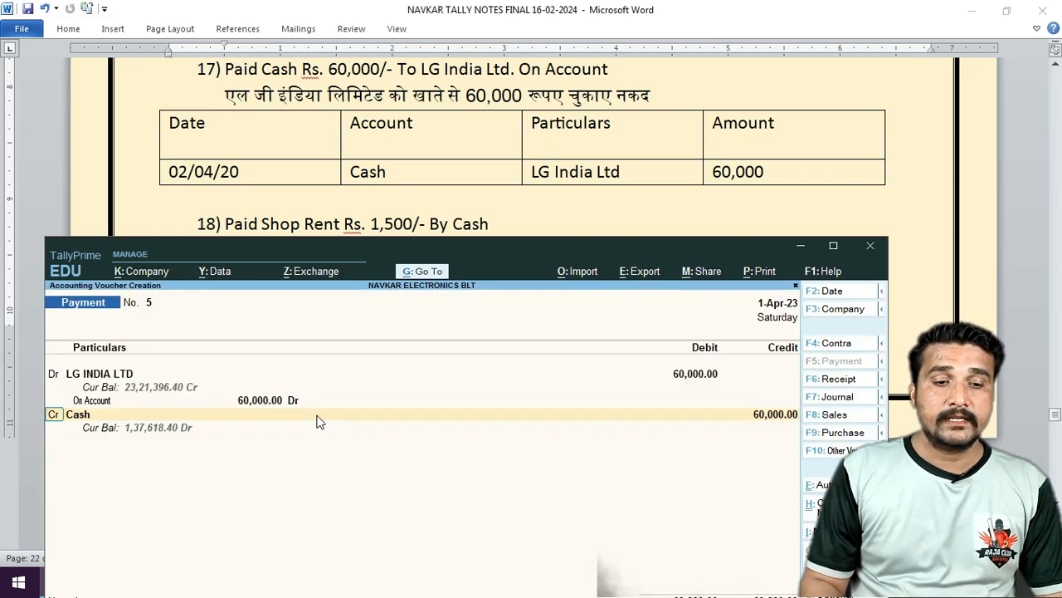
key("Return")
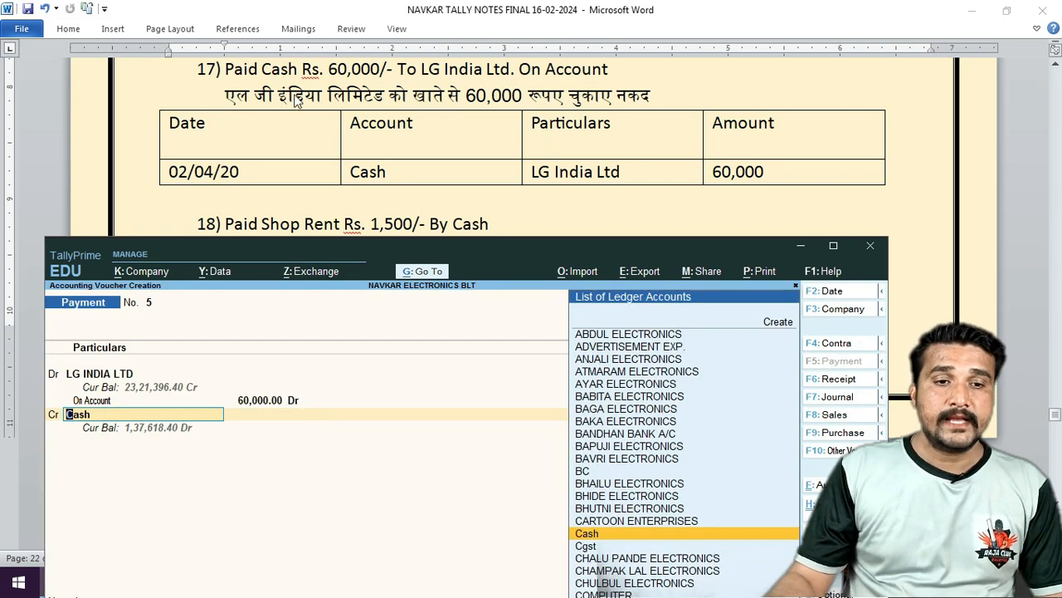
key("Return")
key("Return")
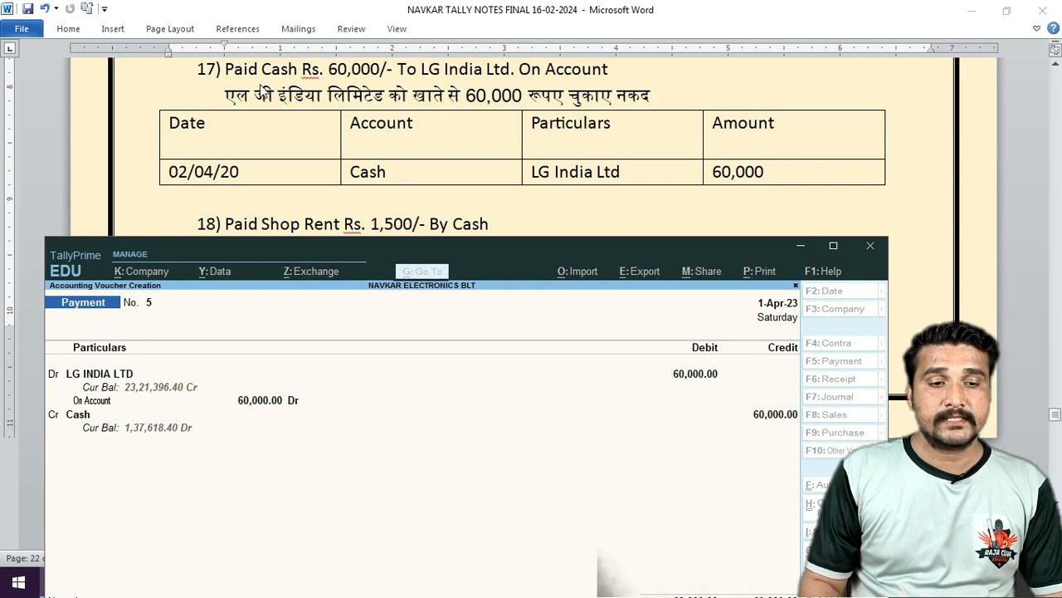
Save payment voucher No. 6 debiting SHOP RENT EXP. 1,500 against Cash.
left_click(425, 171)
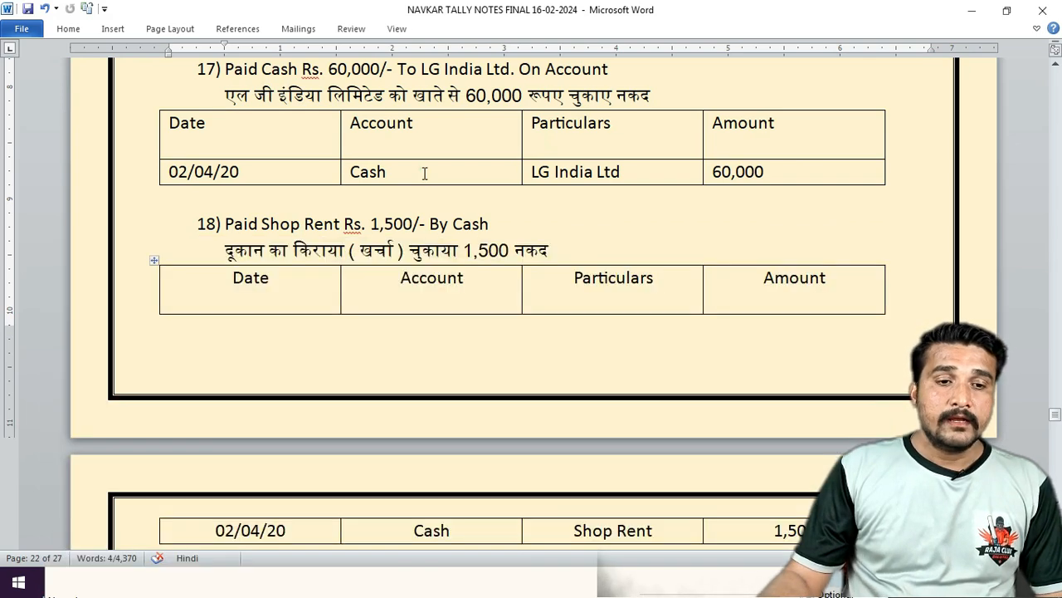
scroll(422, 175, "down", 4)
left_click(158, 583)
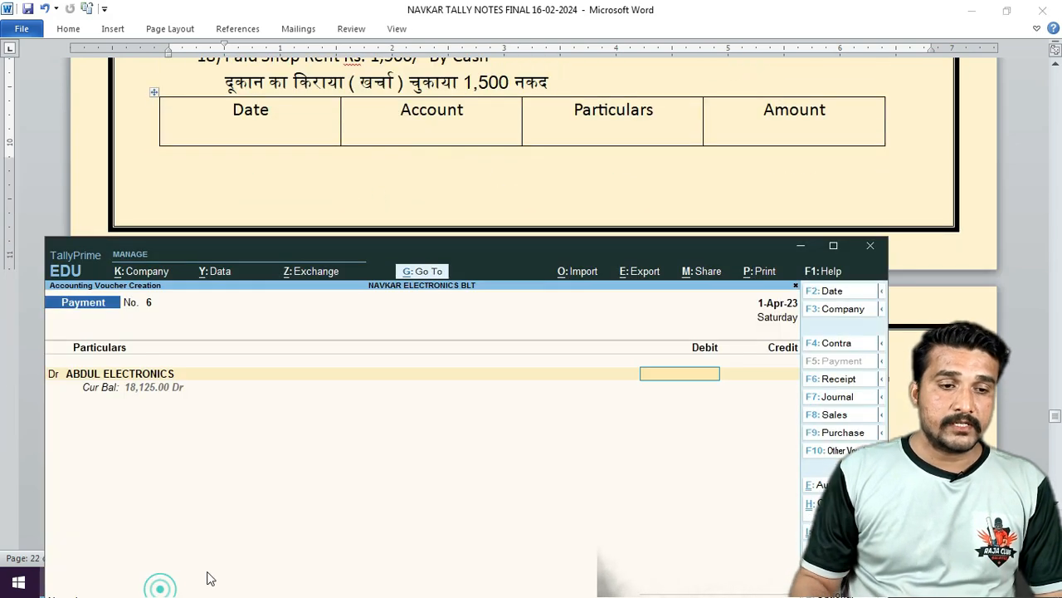
type("RE")
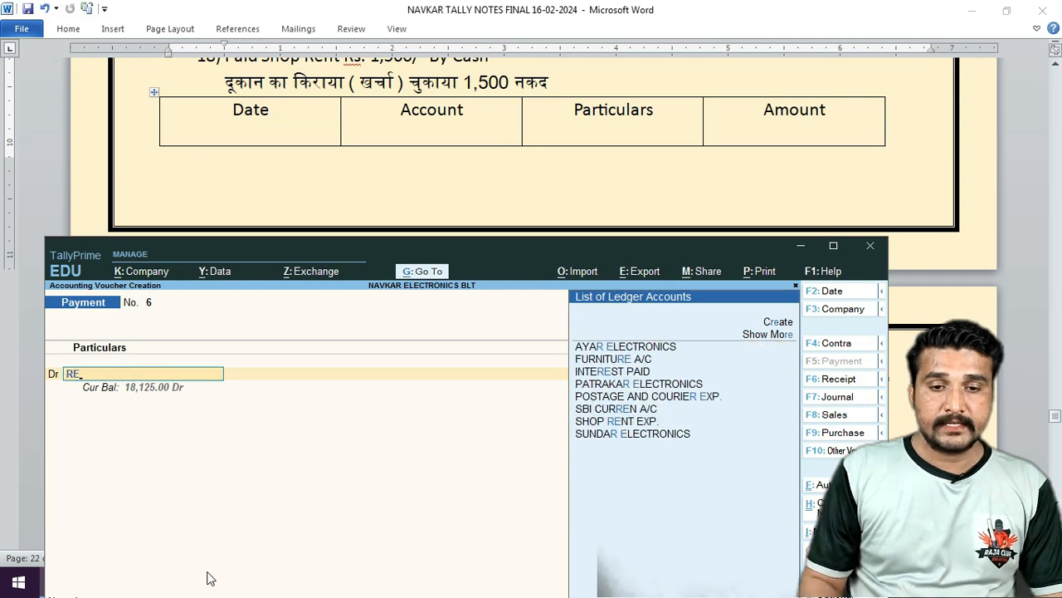
key("Down")
key("Down")
key("Down")
key("Down")
key("Down")
key("Down")
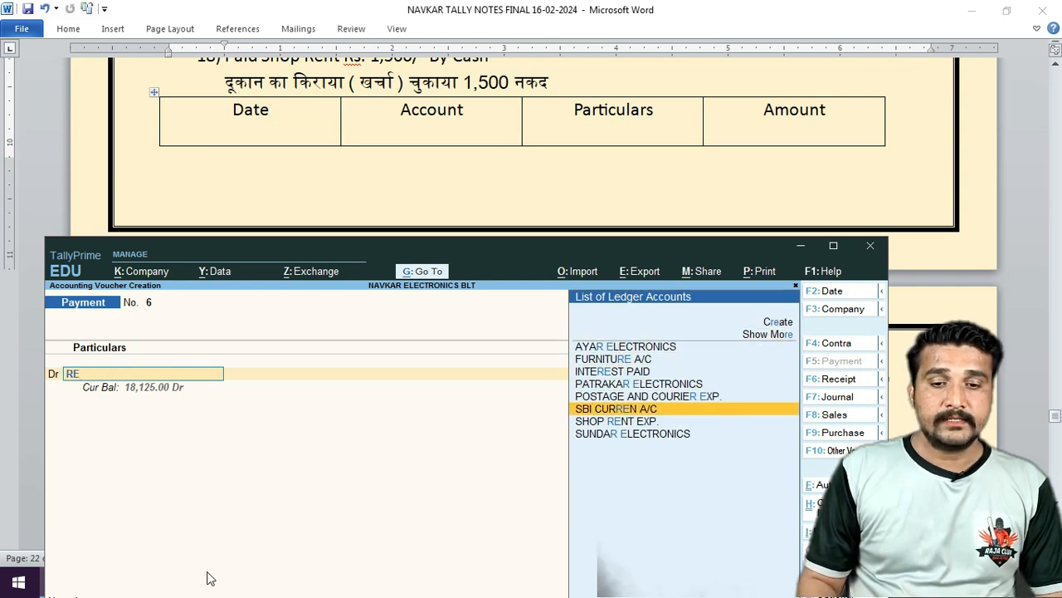
key("Return")
type("15000")
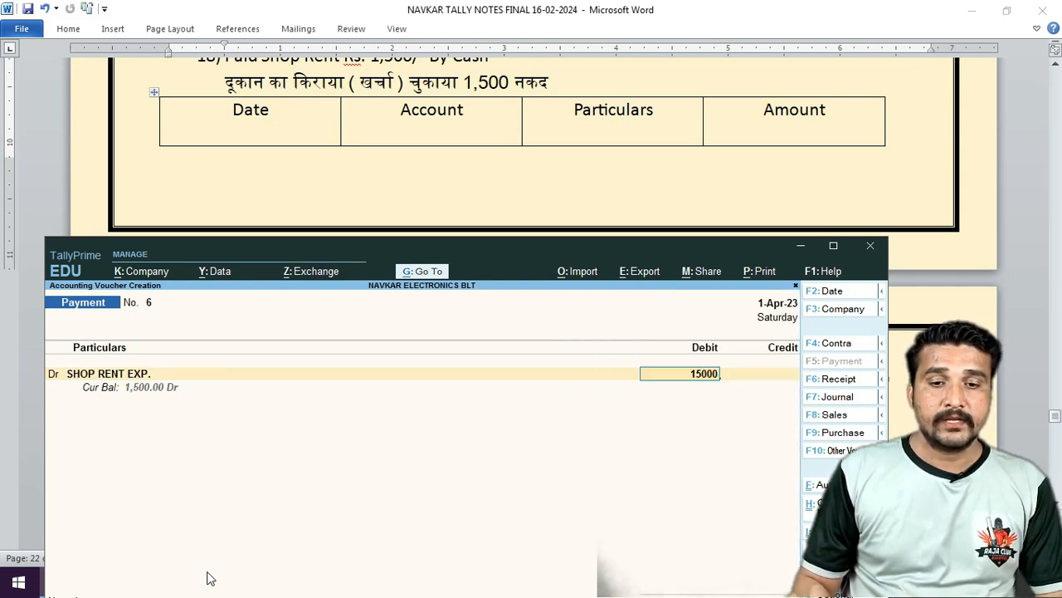
key("Return")
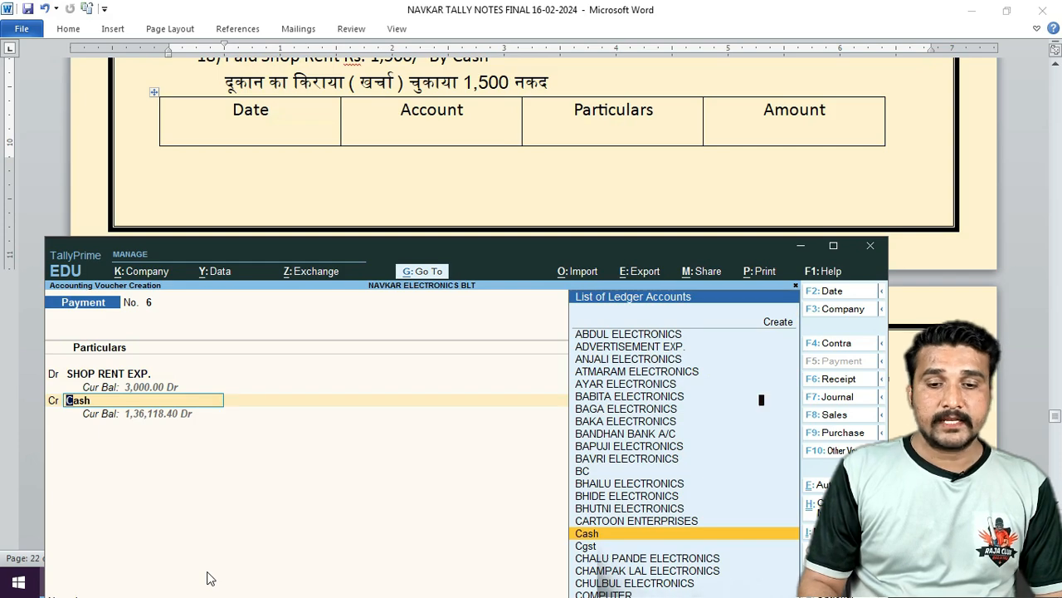
key("Return")
key("Return")
key("Return")
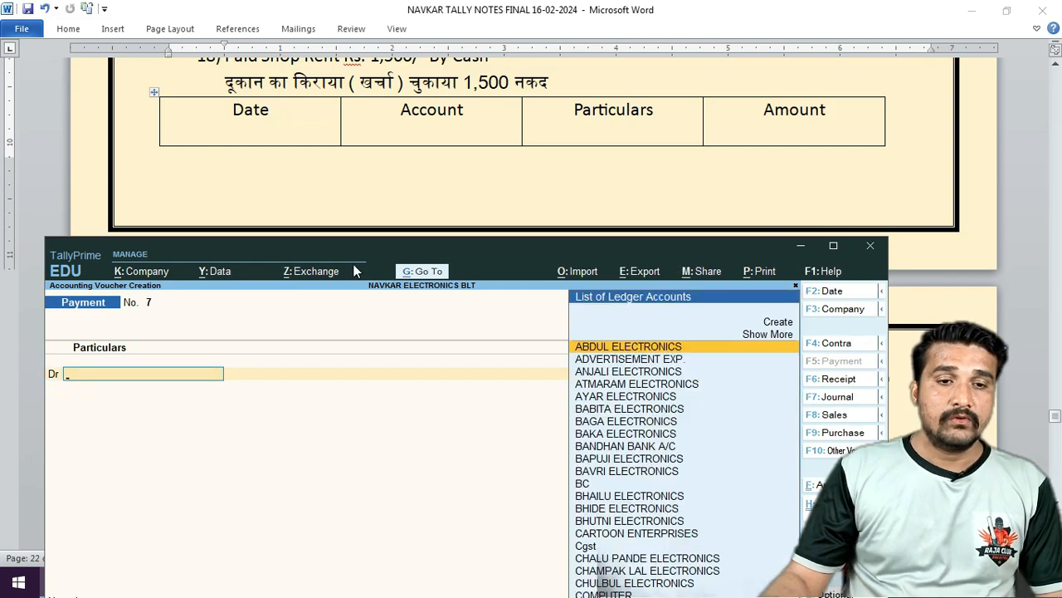
Save payment voucher No. 7 debiting SALARY EXP. 3,000 against Cash.
left_click(440, 197)
scroll(442, 201, "down", 8)
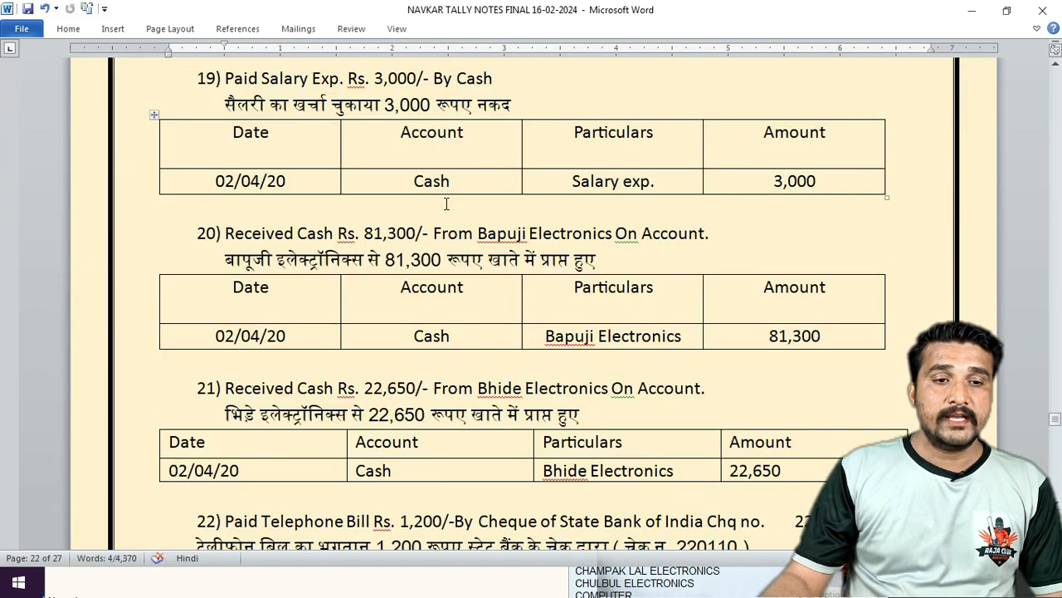
left_click(202, 587)
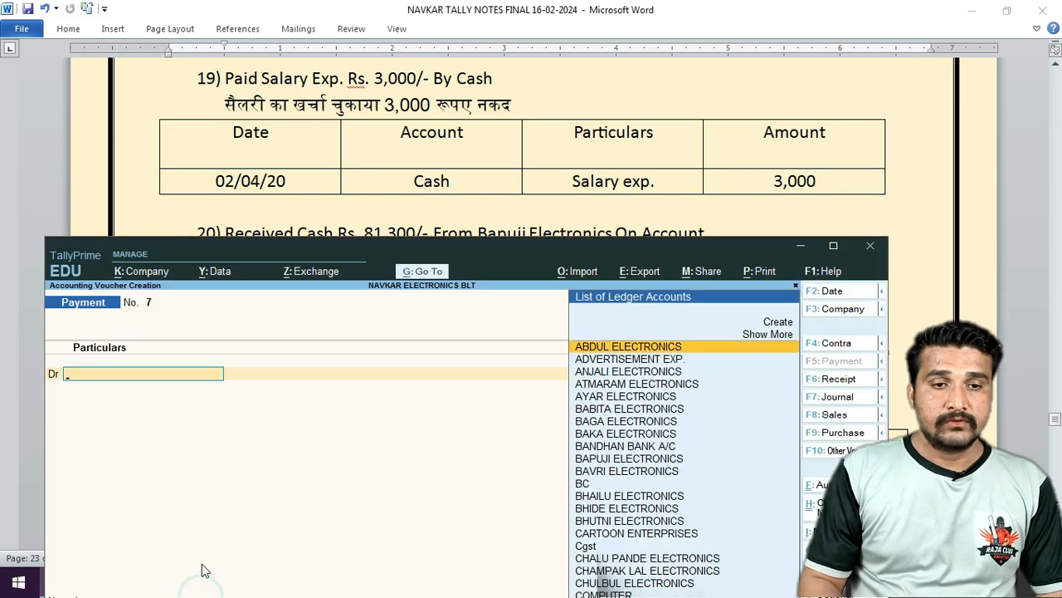
type("SA")
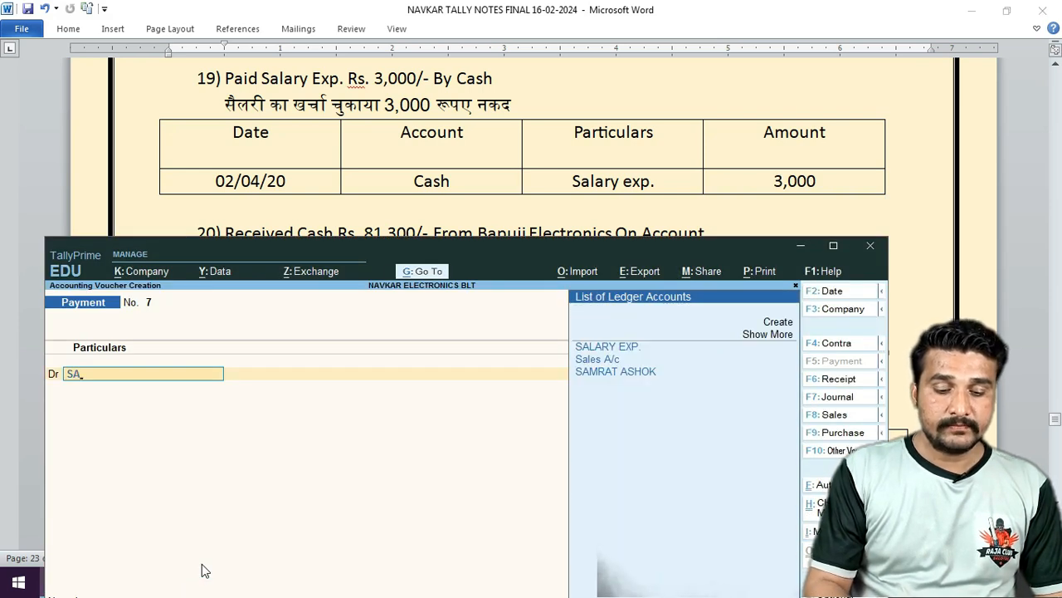
type("LA")
key("Return")
type("3000")
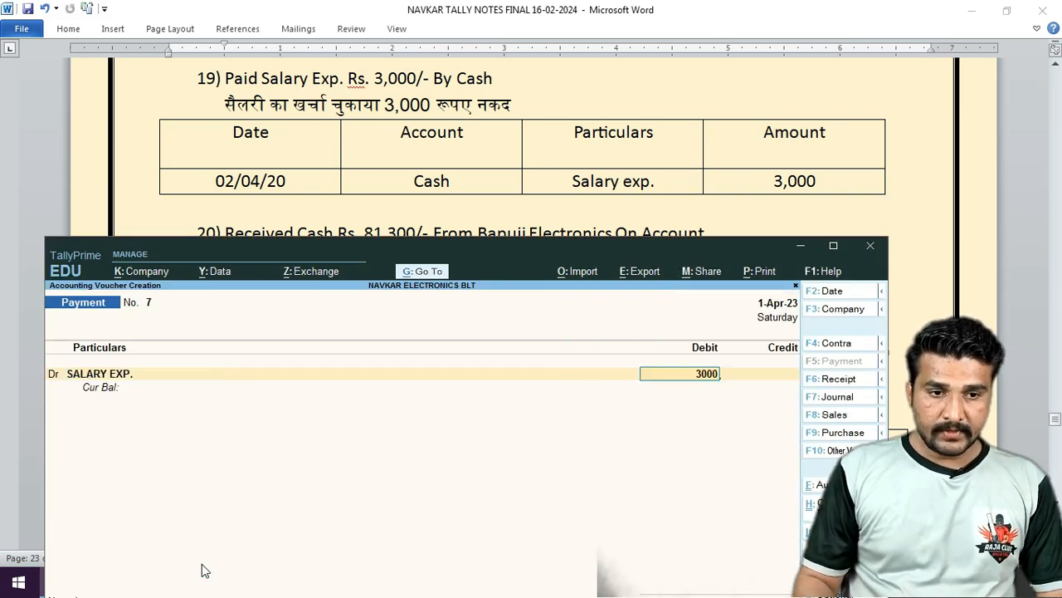
key("Return")
type("CAS")
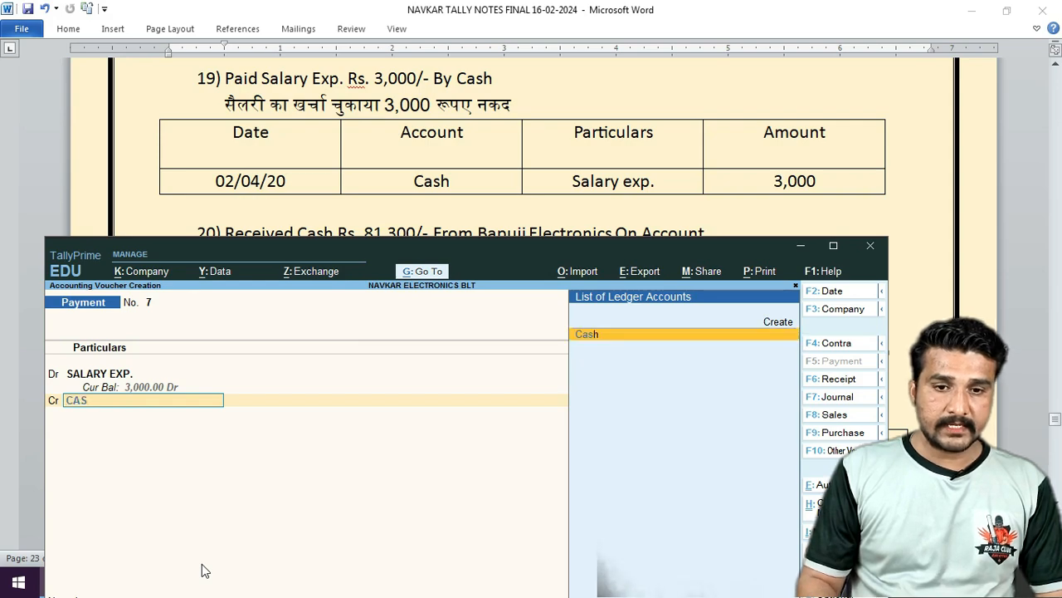
key("Return")
key("Return")
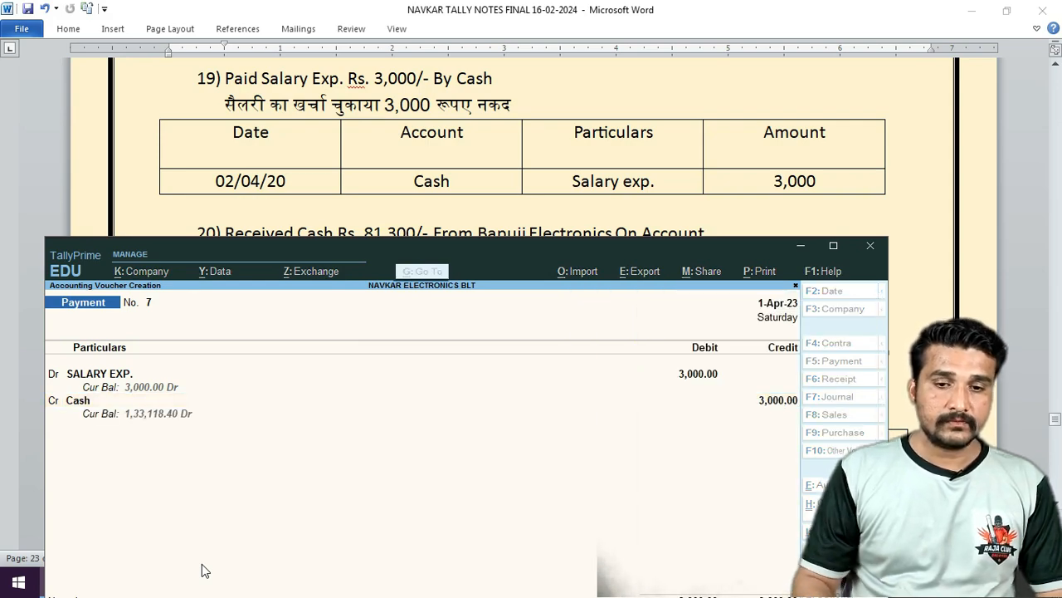
key("Return")
scroll(443, 170, "down", 3)
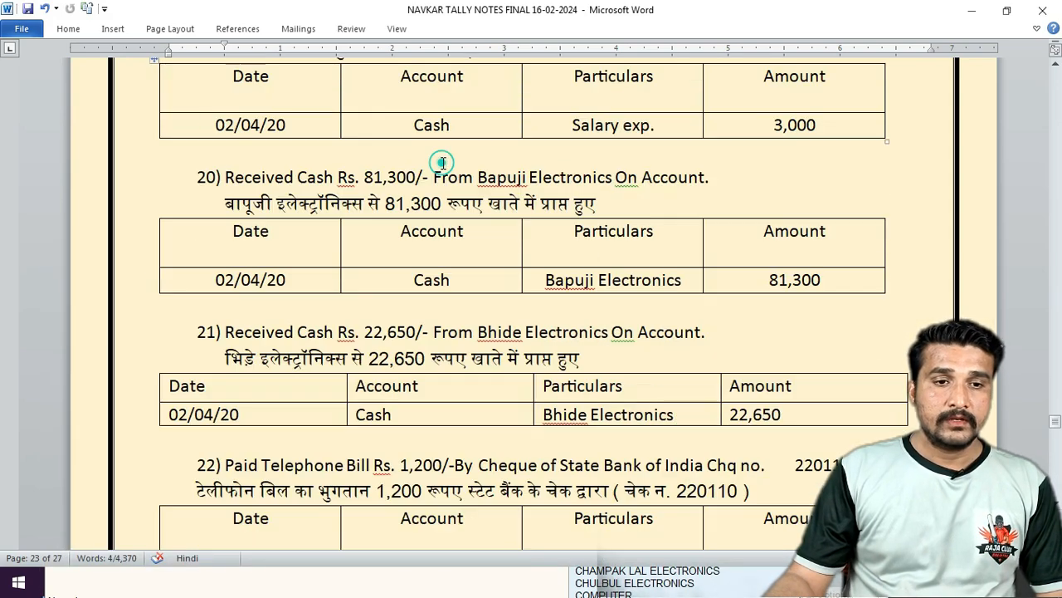
Start receipt voucher No. 5 crediting BAPUJI ELECTRONICS 81,300 on account.
left_click(195, 574)
key("F6")
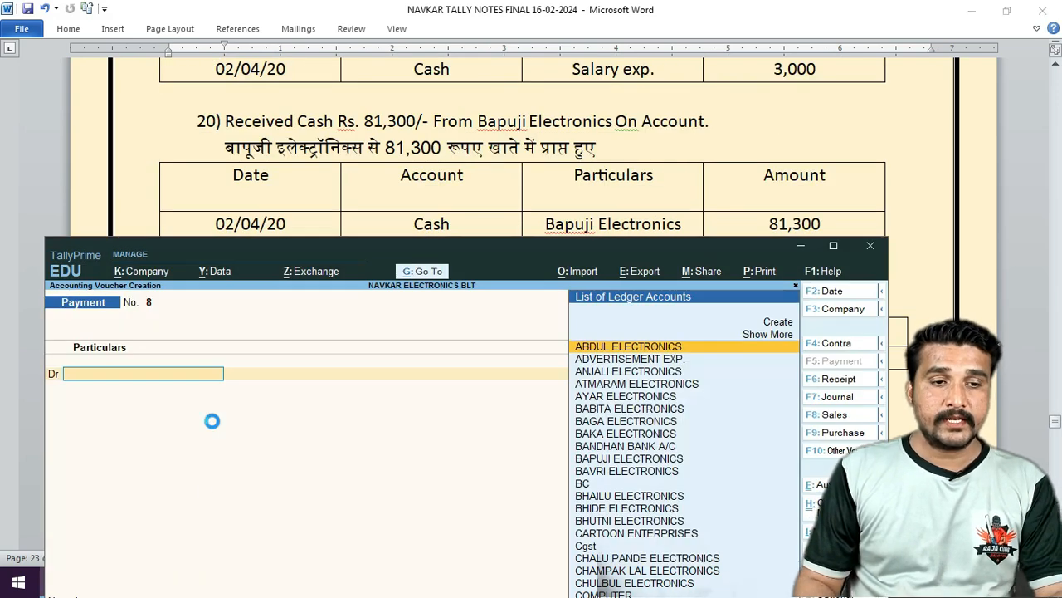
type("BAB")
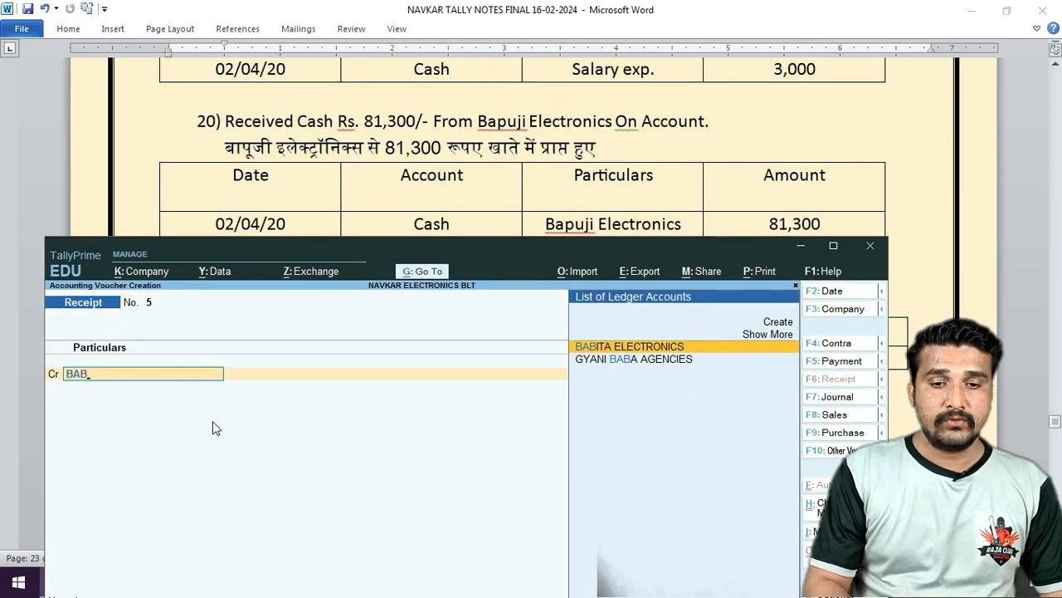
key("BackSpace")
type("PU")
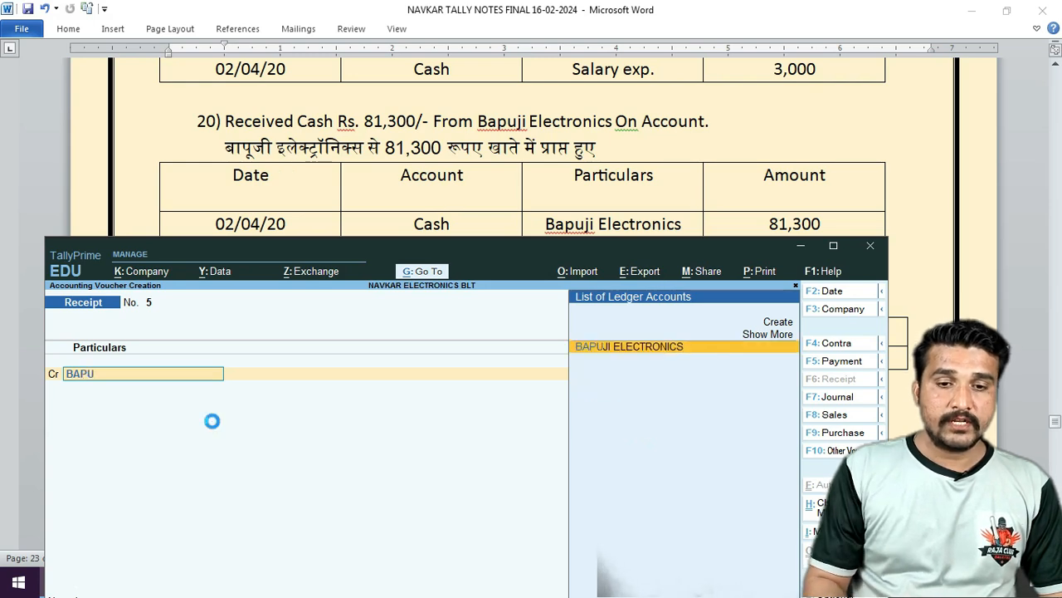
key("Return")
type("81")
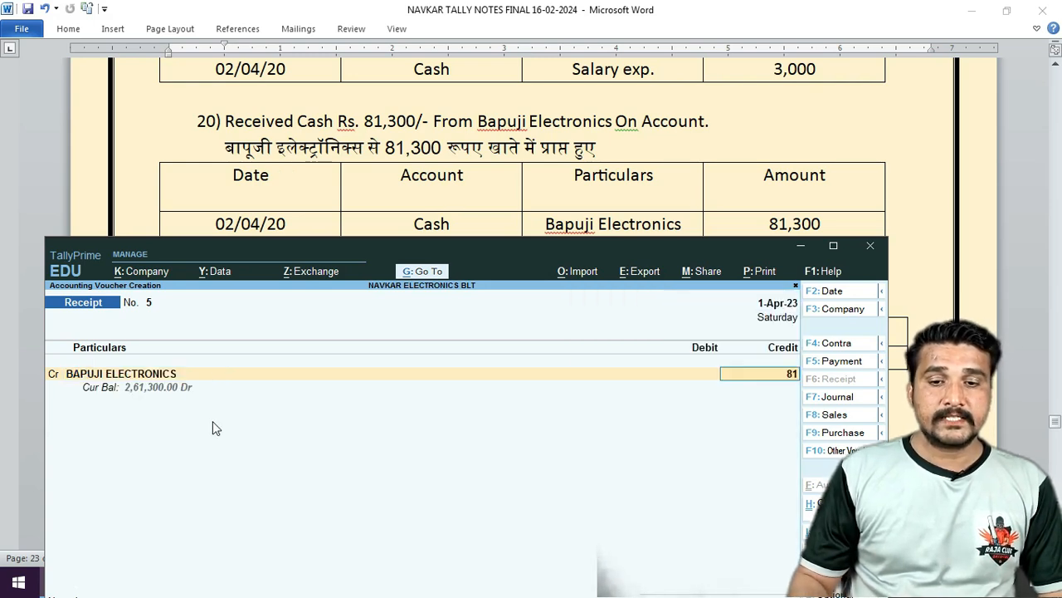
type(",300")
key("Return")
key("Return")
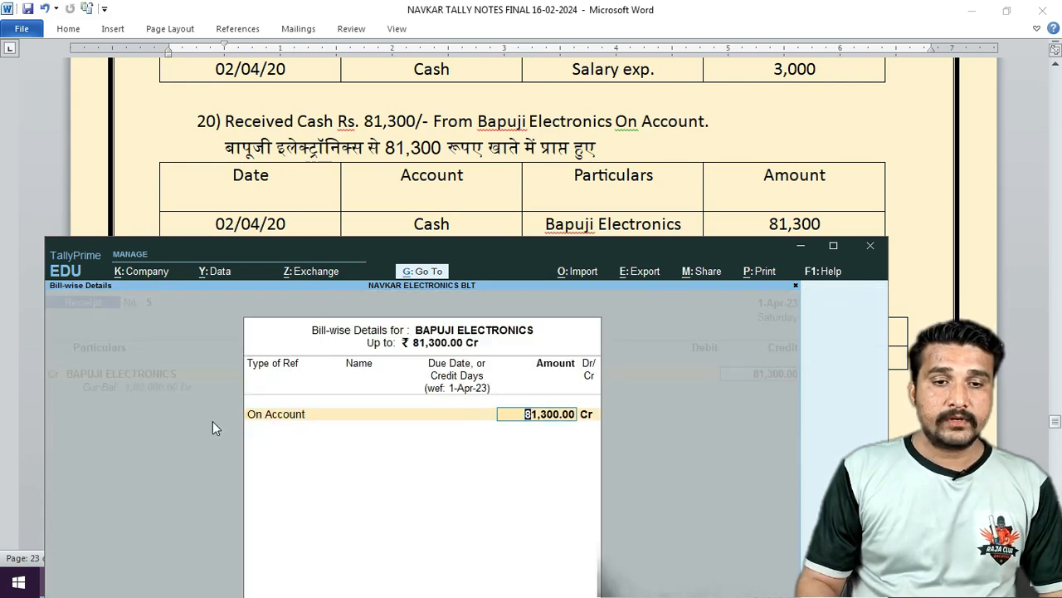
key("Return")
key("Return")
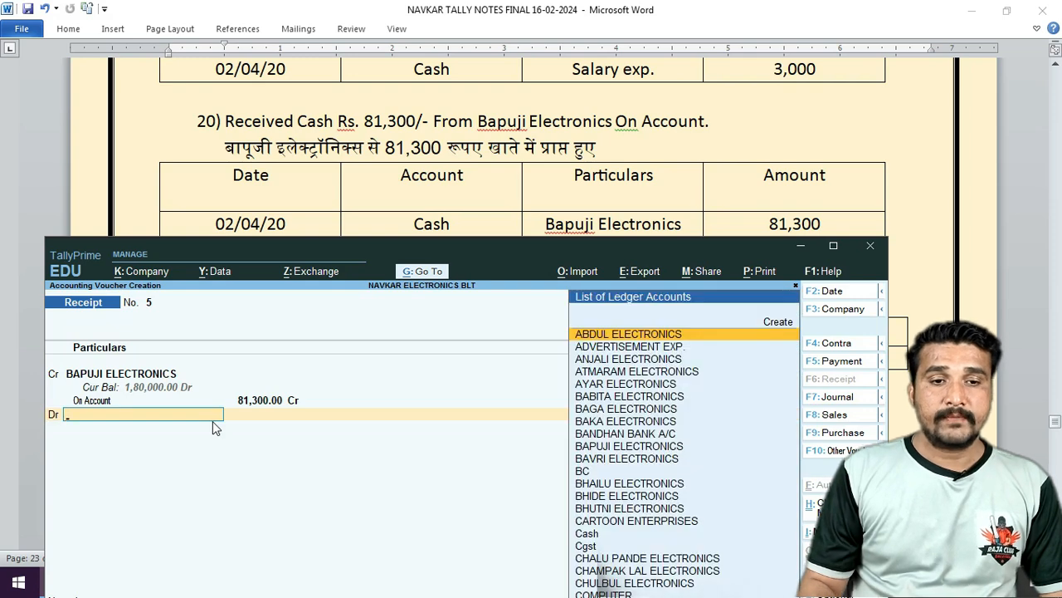
Debit Cash 81,300, save the receipt, and scroll the notes to exercise 23.
type("cas")
key("Return")
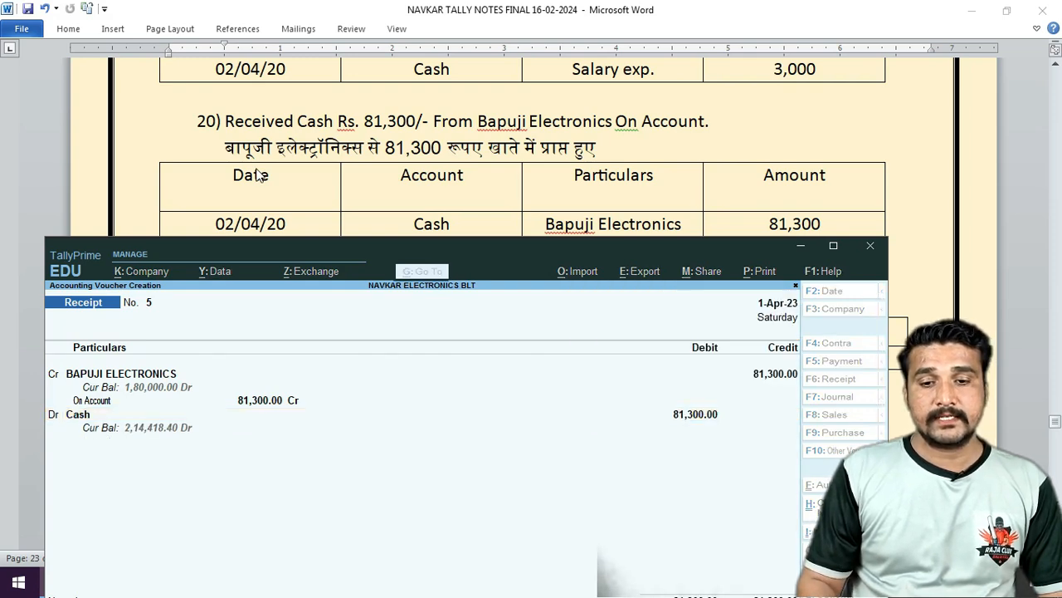
key("Return")
left_click(366, 193)
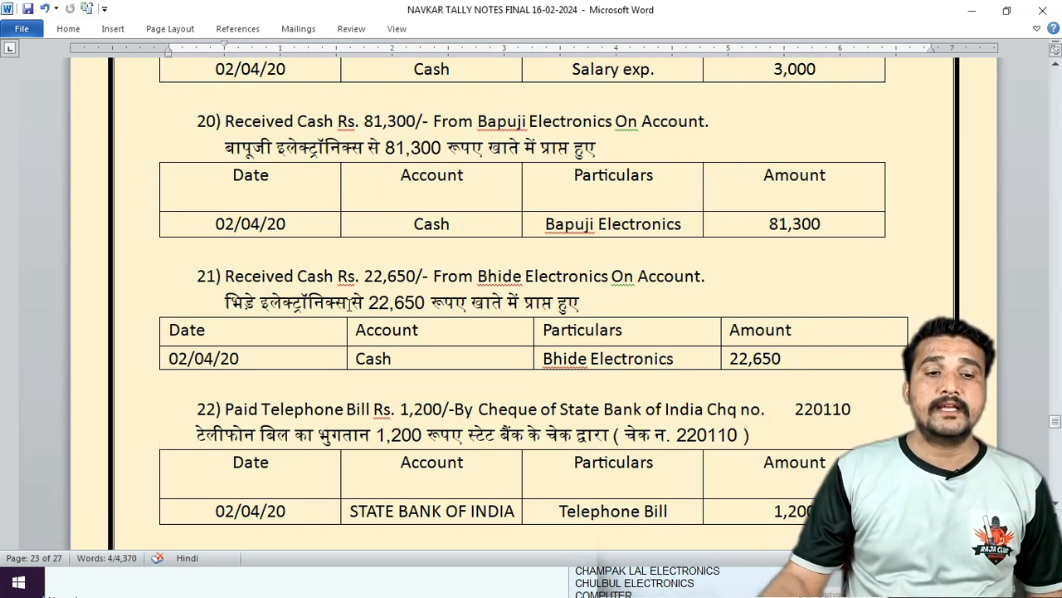
scroll(470, 216, "down", 1)
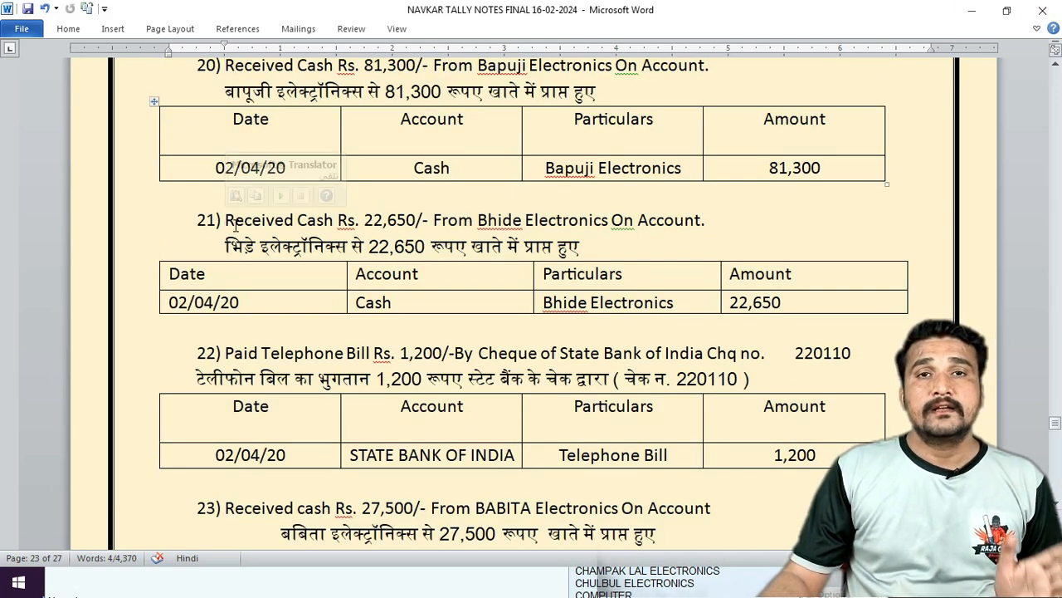